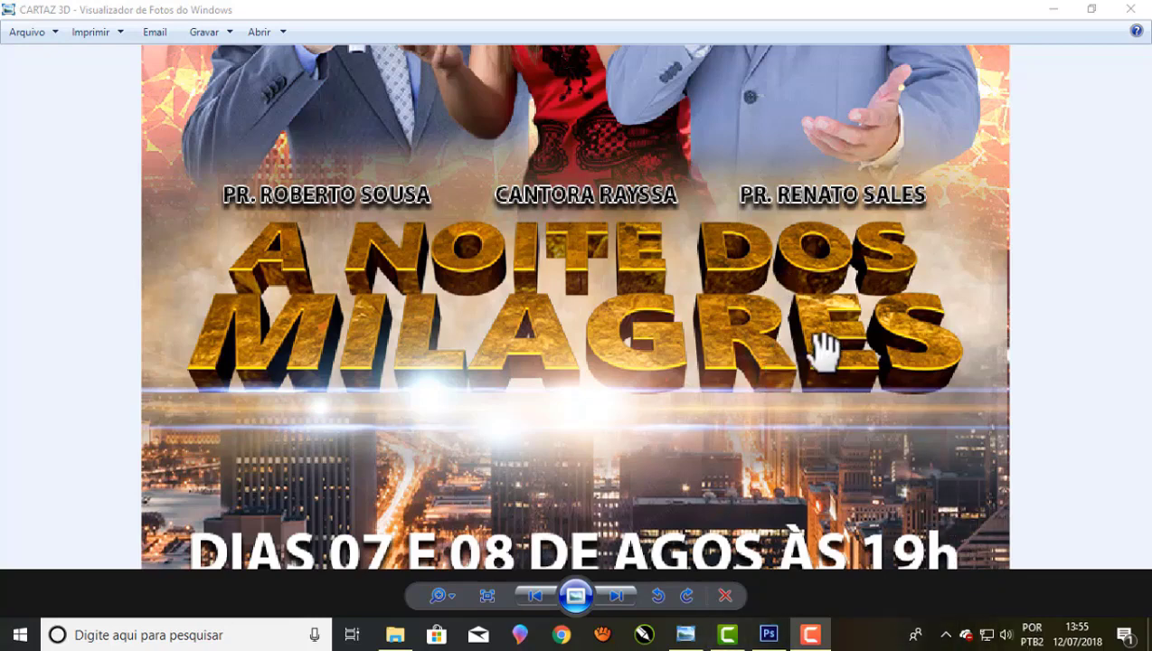
Bring the Photoshop window forward from Windows Photo Viewer
click(769, 635)
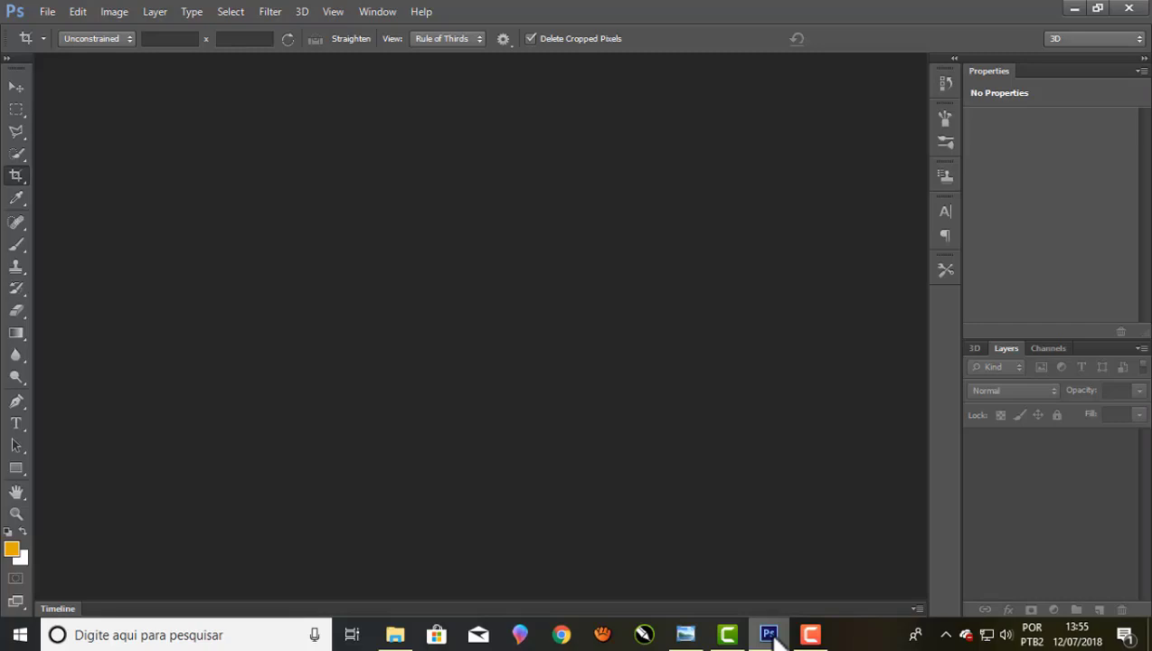
Open TEXTO EDITAVEL PARA AULA.psd from the 3D folder
click(48, 12)
click(56, 45)
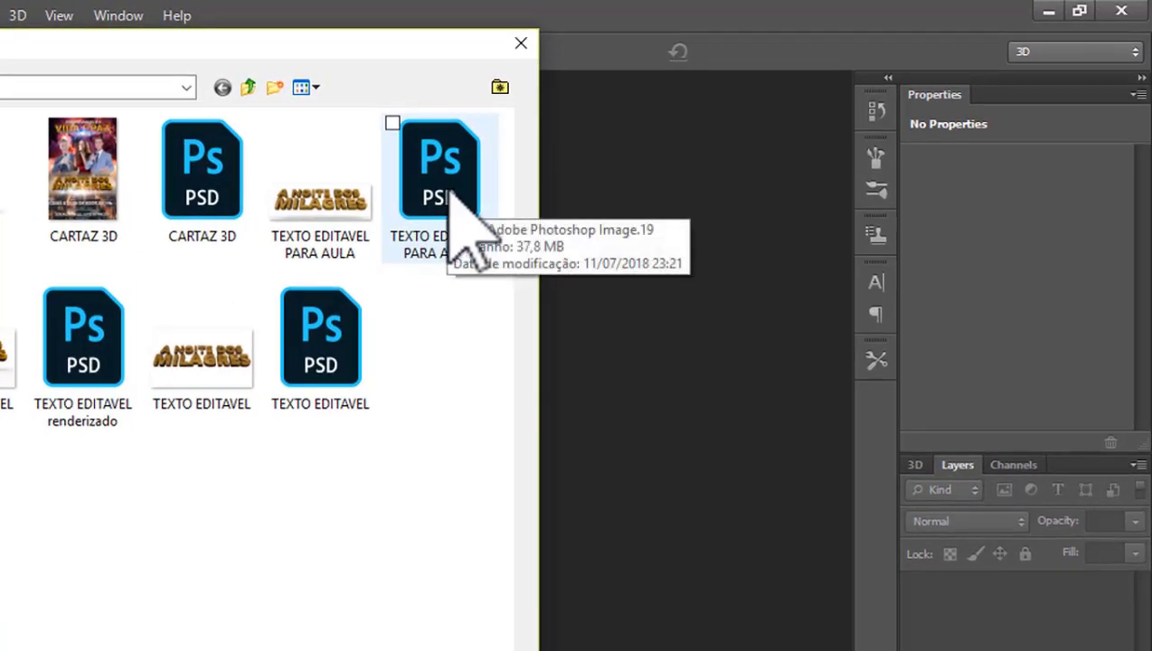
double_click(437, 192)
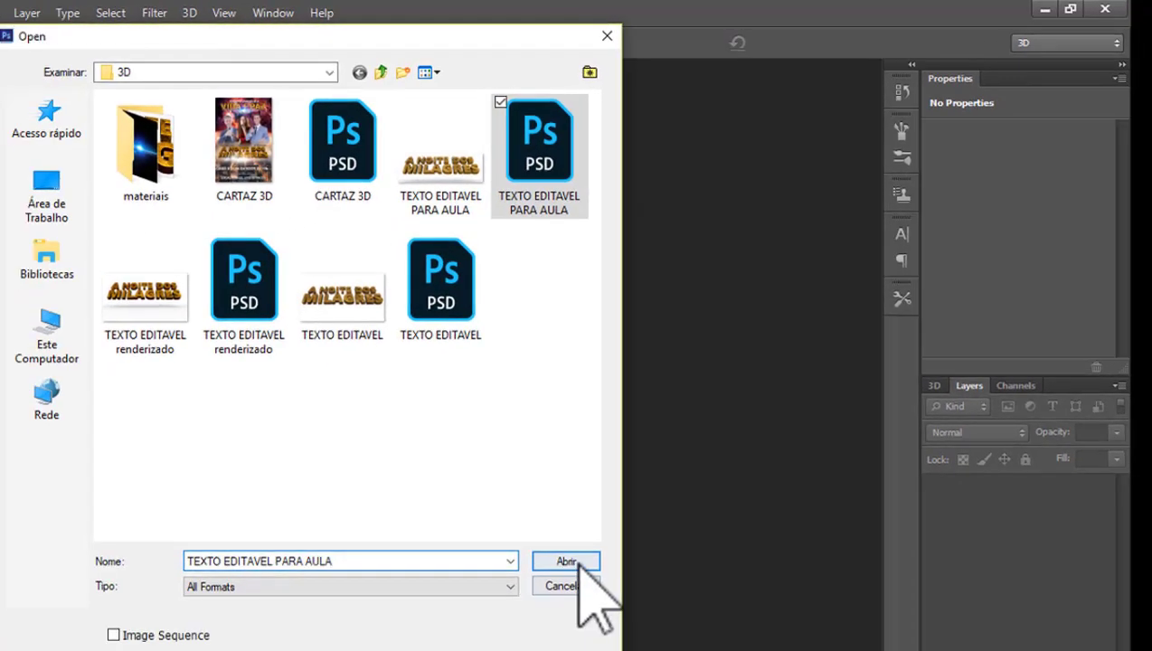
click(617, 505)
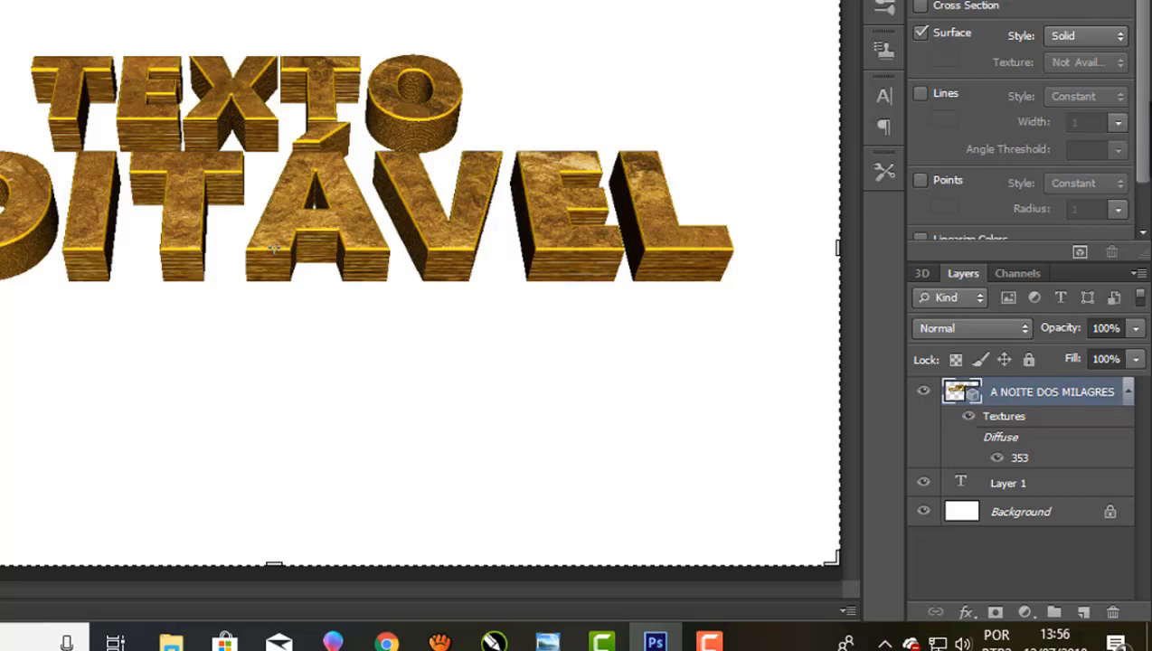
Select the A NOITE DOS MILAGRES mesh in the 3D panel and open its source text
scroll(1022, 136, down, 2)
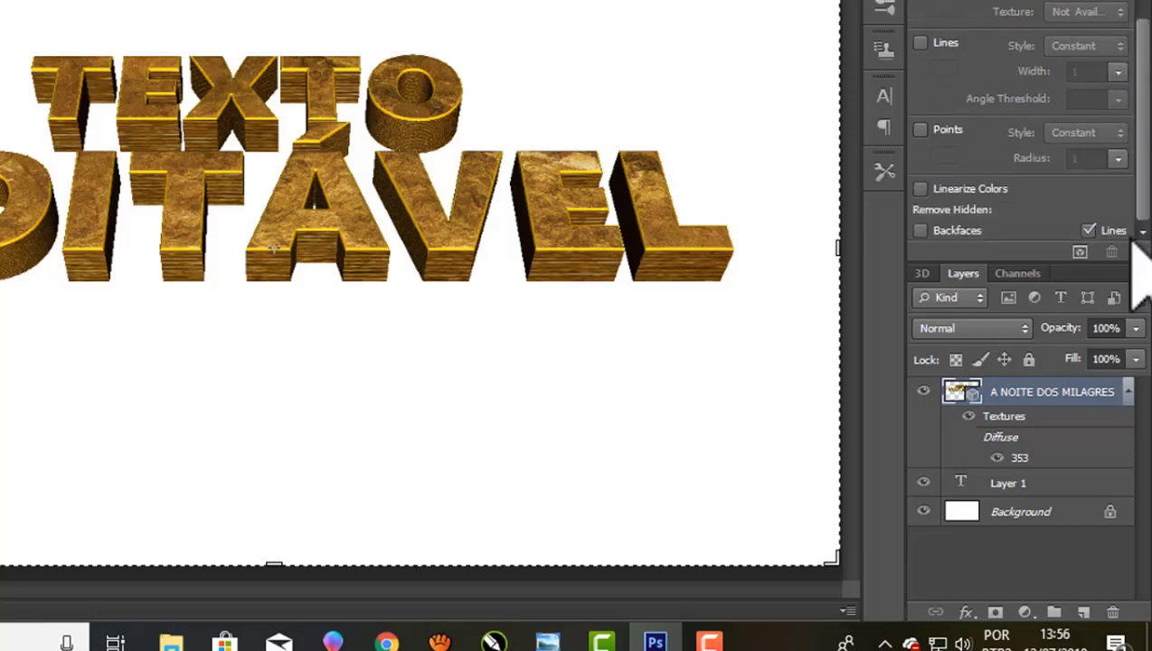
click(922, 273)
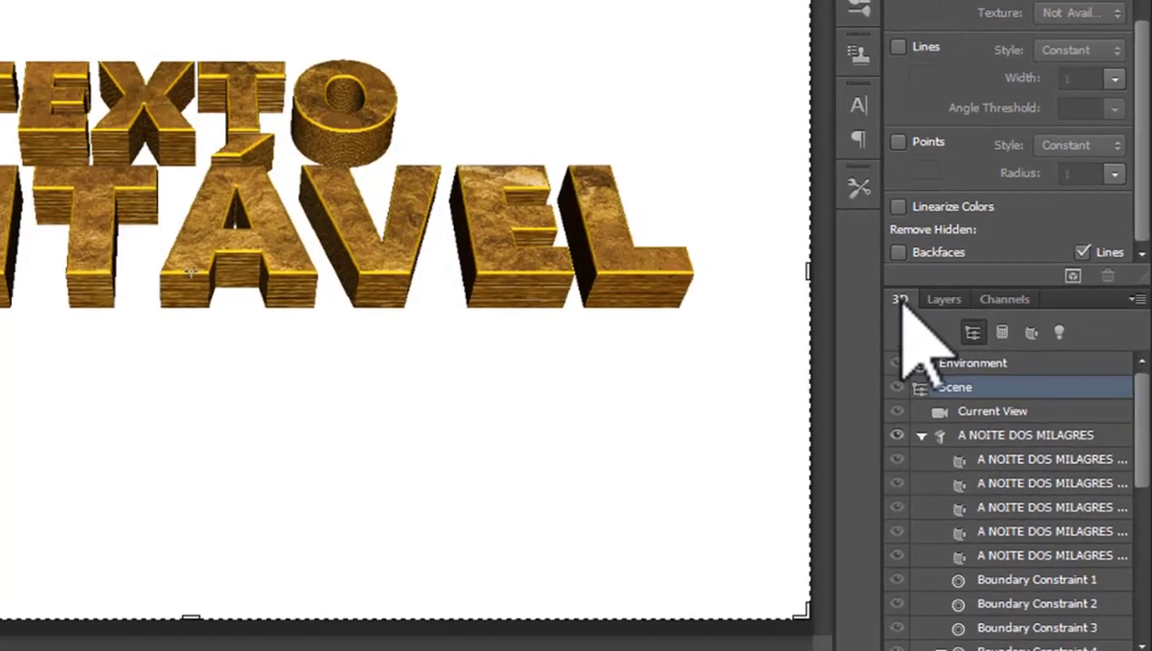
click(981, 420)
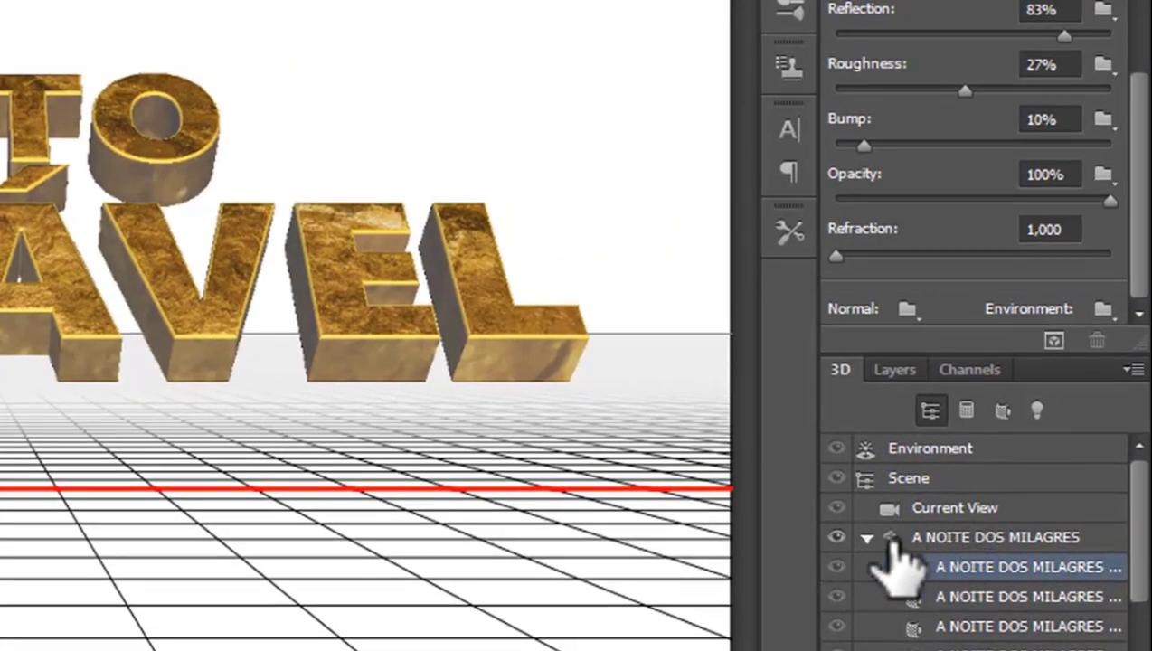
click(911, 540)
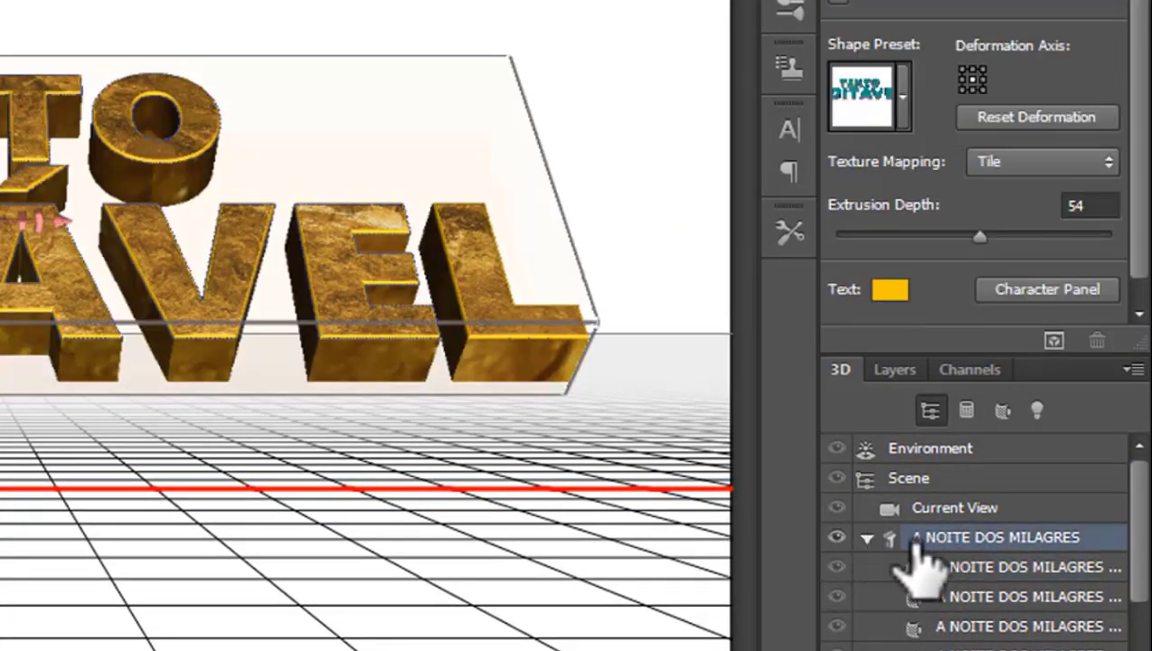
scroll(1139, 262, down, 1)
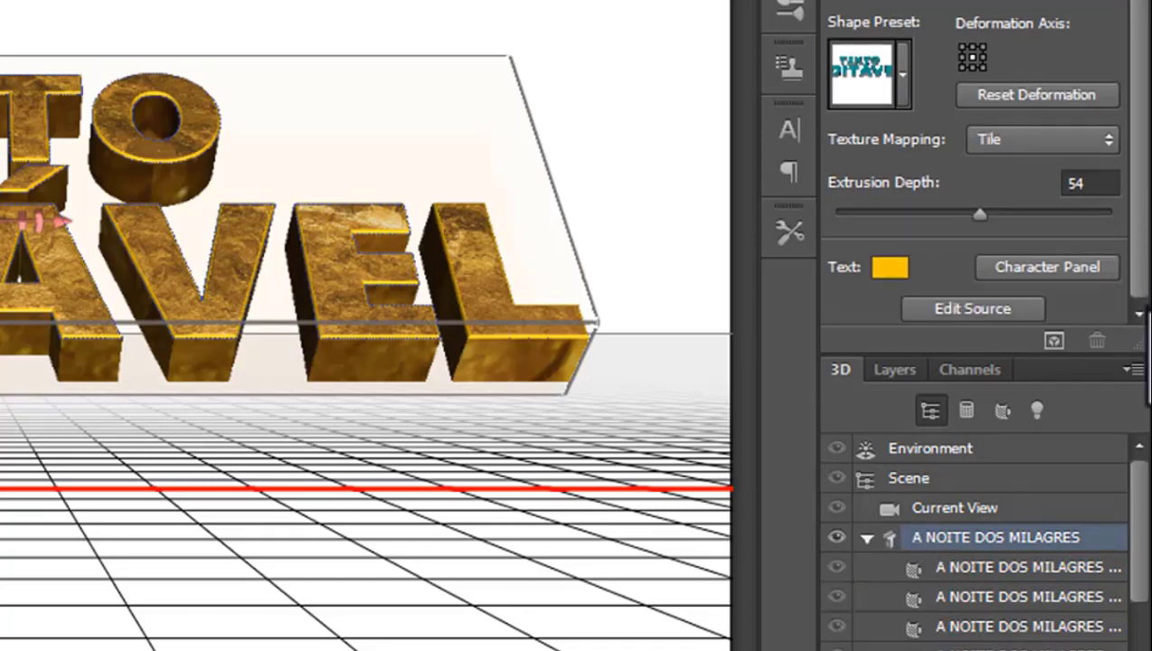
click(972, 312)
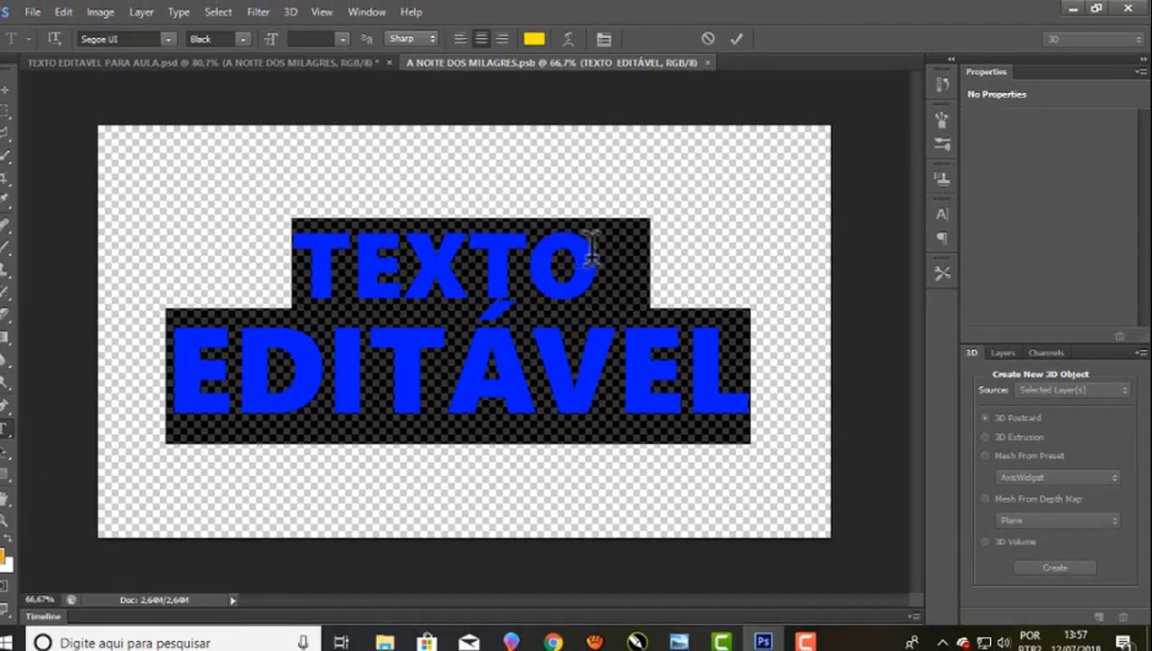
Replace TEXTO with A NOITE DOS on the first line, fixing the SOS typo
click(590, 250)
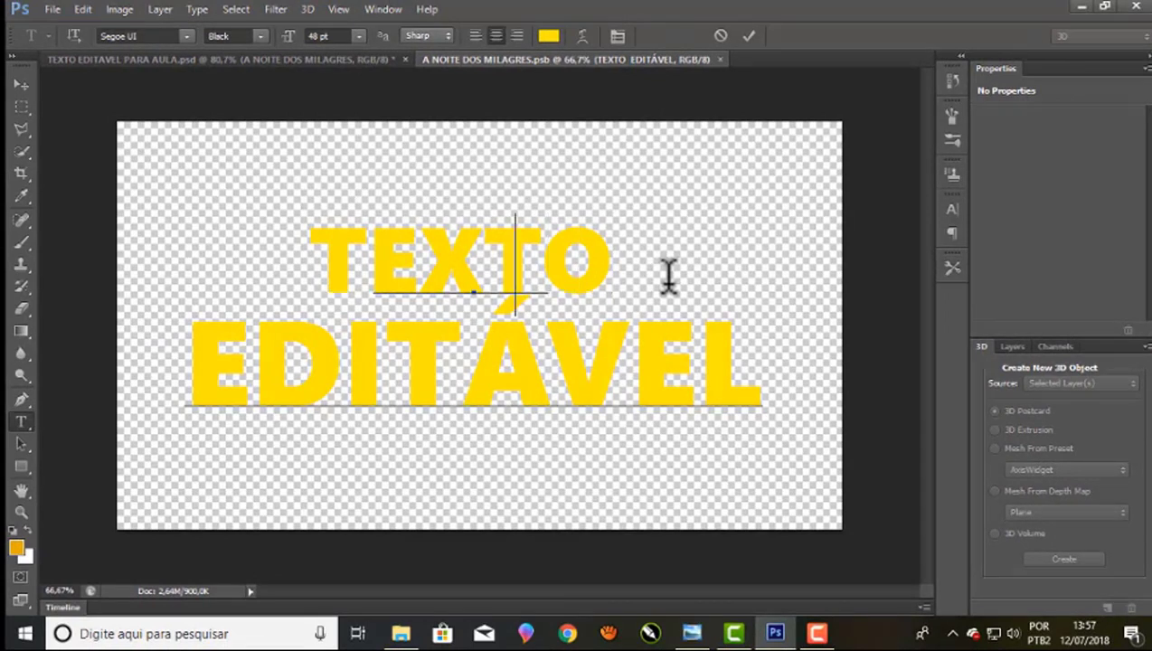
key(BackSpace)
key(BackSpace)
key(BackSpace)
key(BackSpace)
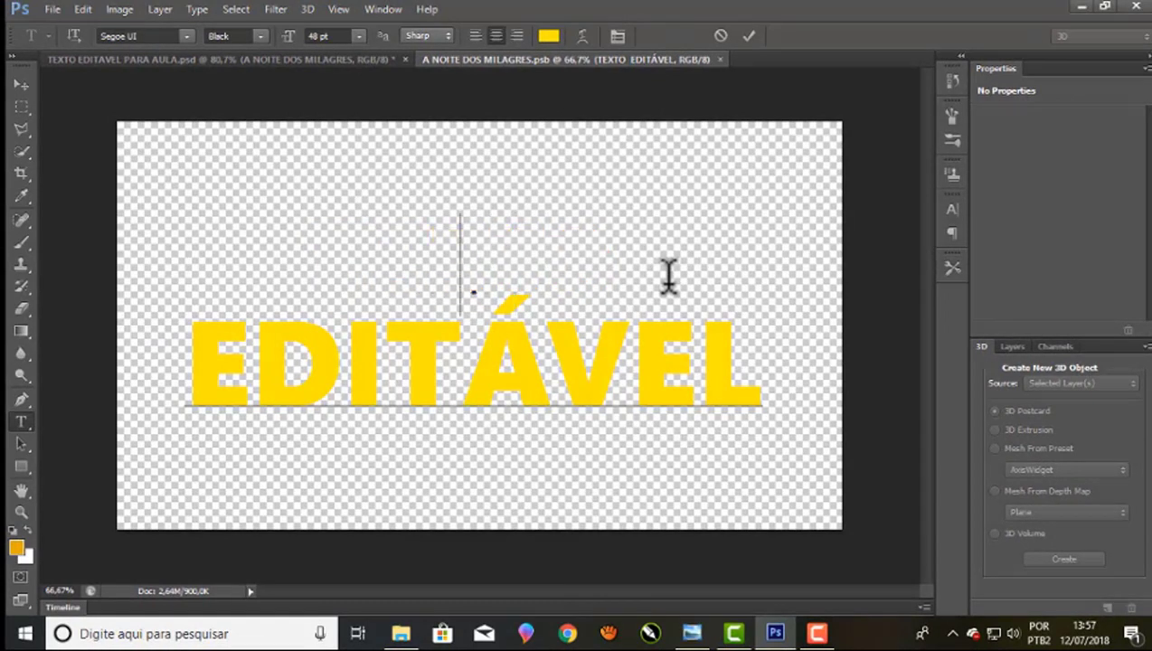
text(A)
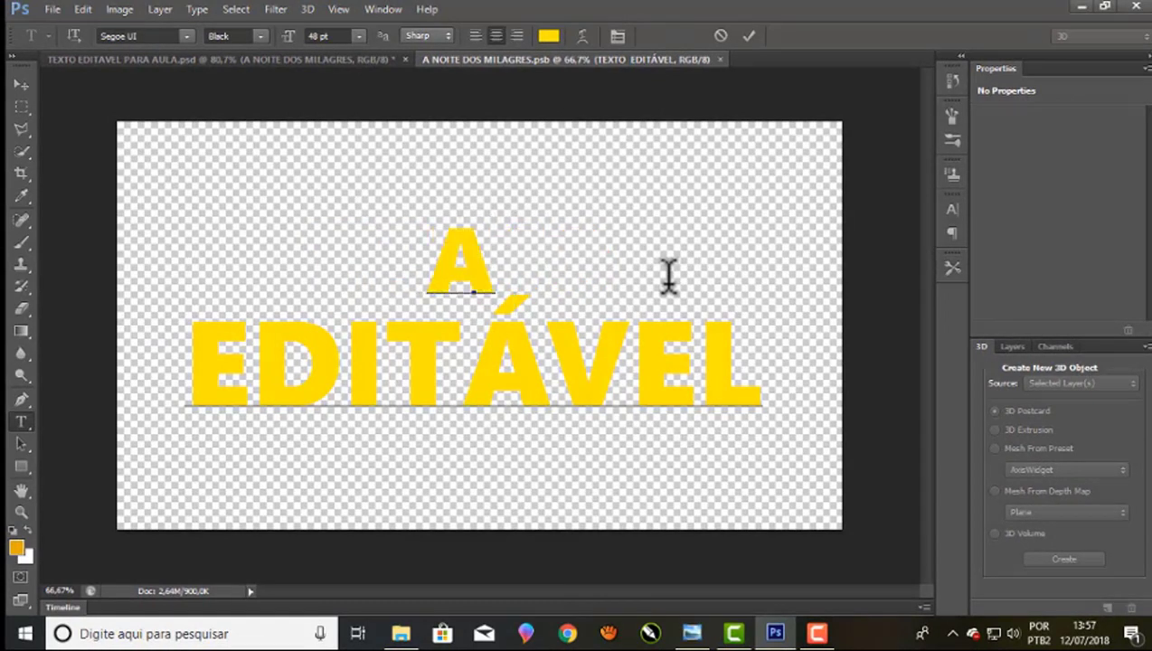
text( NOI)
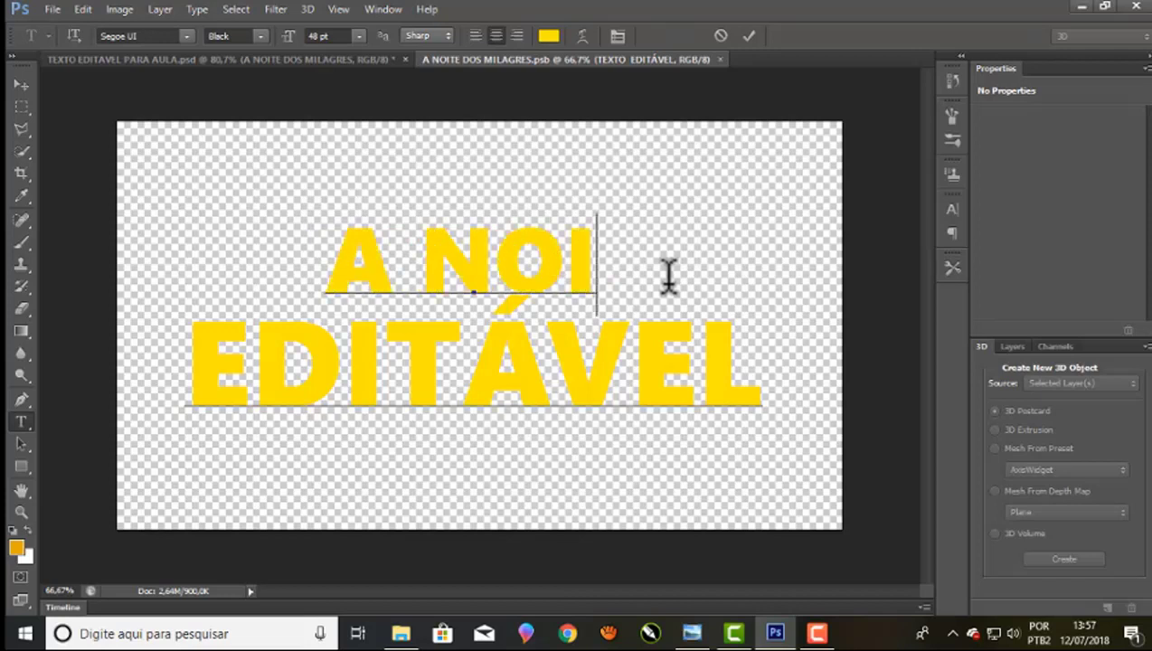
text(TE SOS)
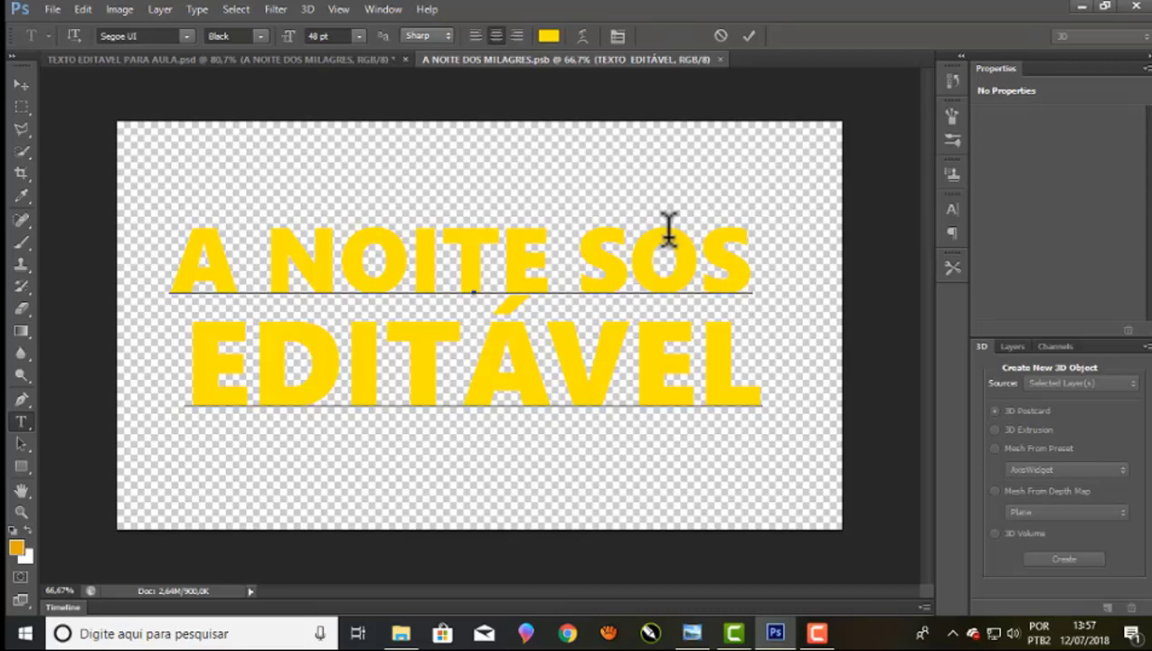
key(BackSpace)
key(BackSpace)
key(BackSpace)
key(BackSpace)
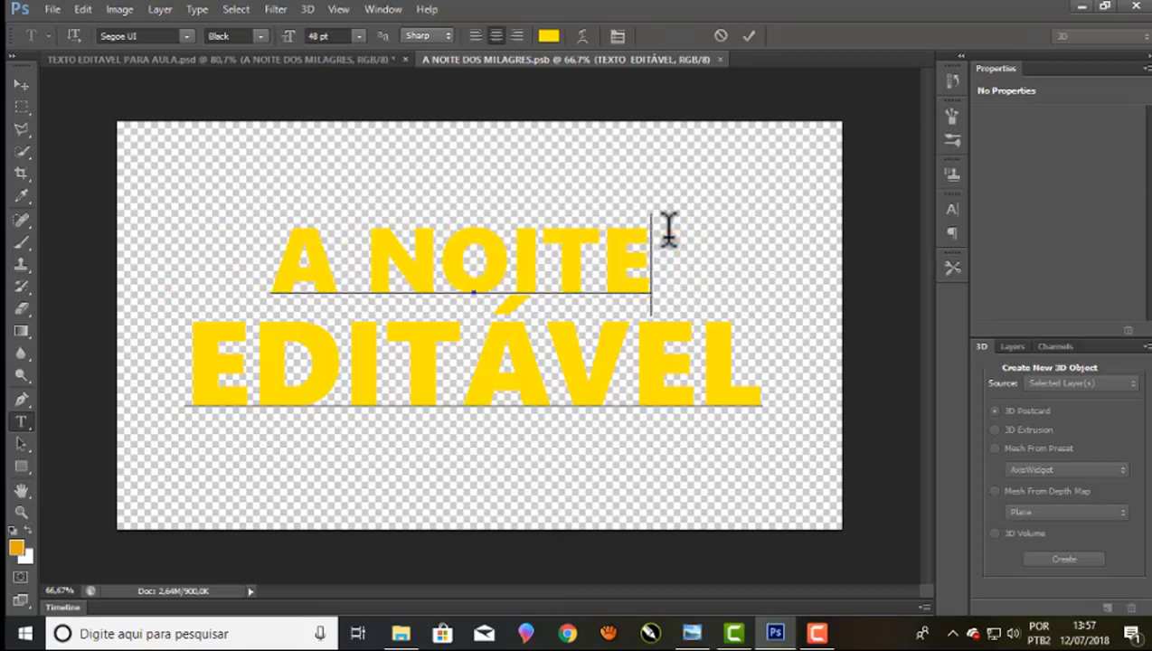
text( DOS)
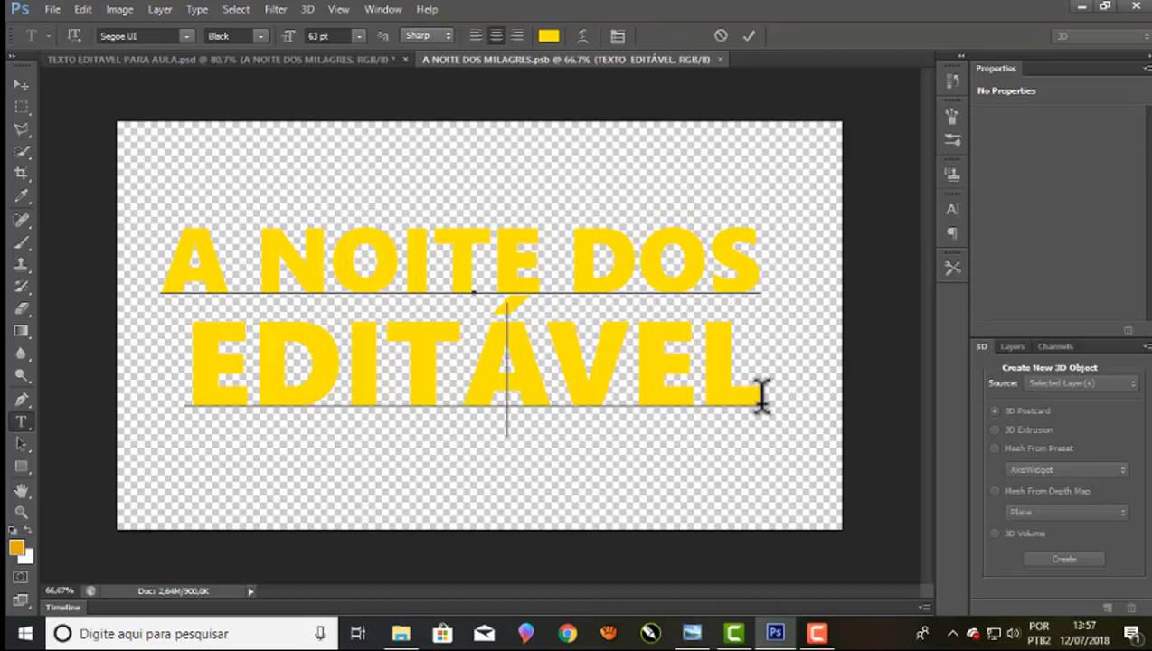
Replace EDITÁVEL with MILAGRES on a second line and select it
key(Delete)
key(Delete)
key(Delete)
text(M)
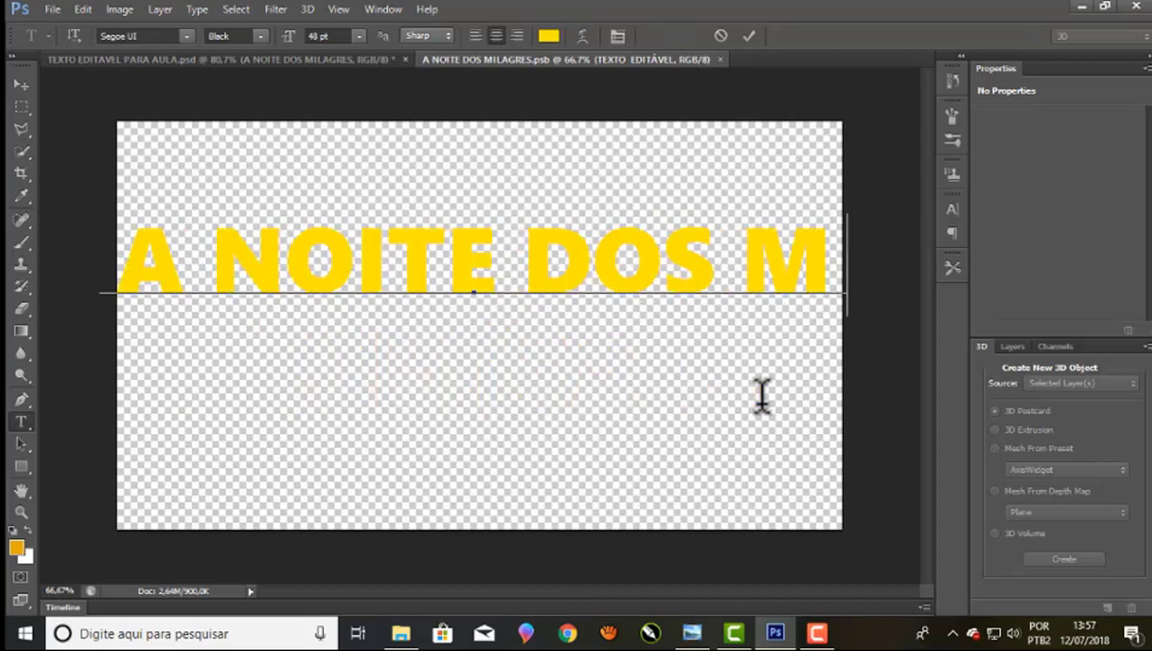
text(I)
key(BackSpace)
key(BackSpace)
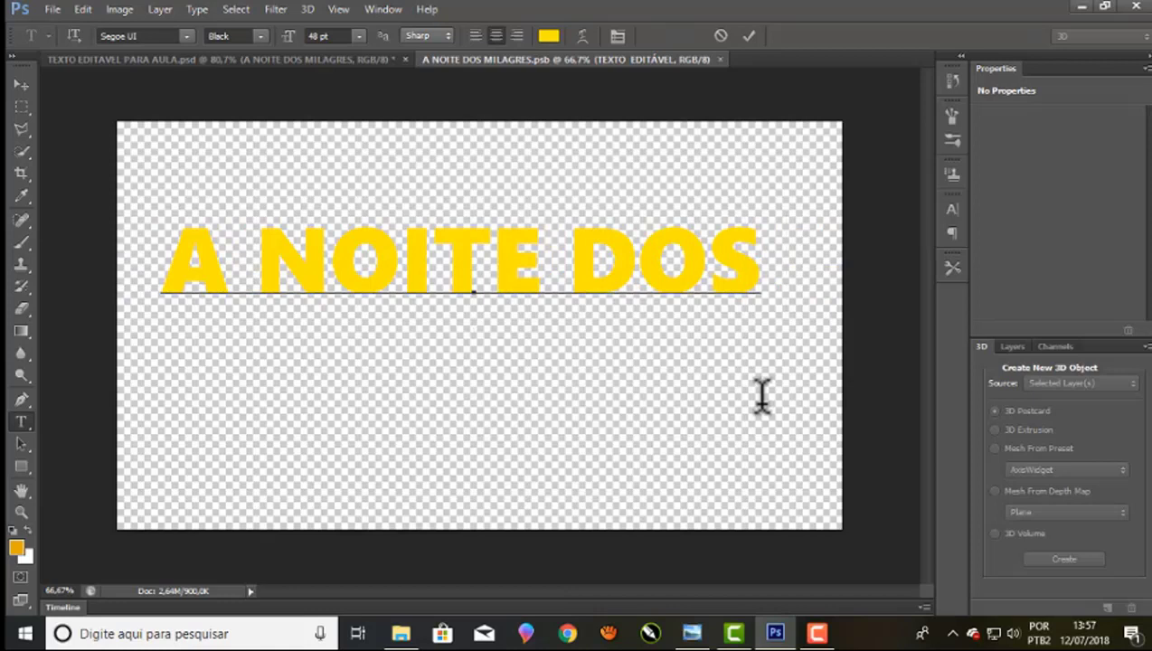
key(Return)
text(MILAG)
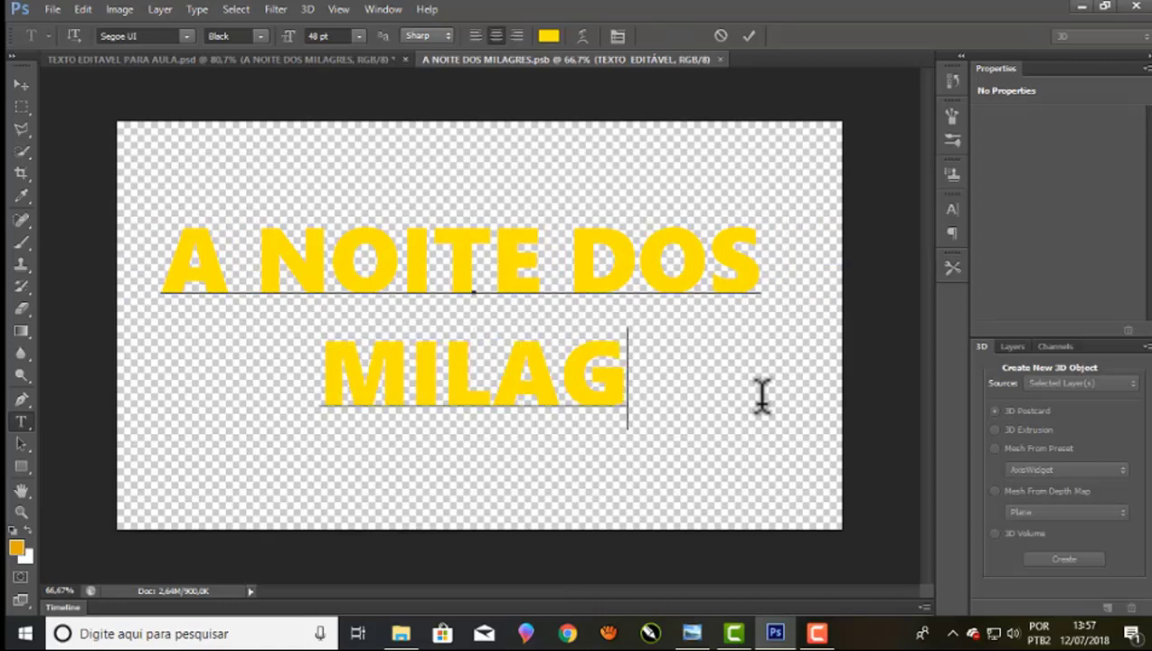
text(RES)
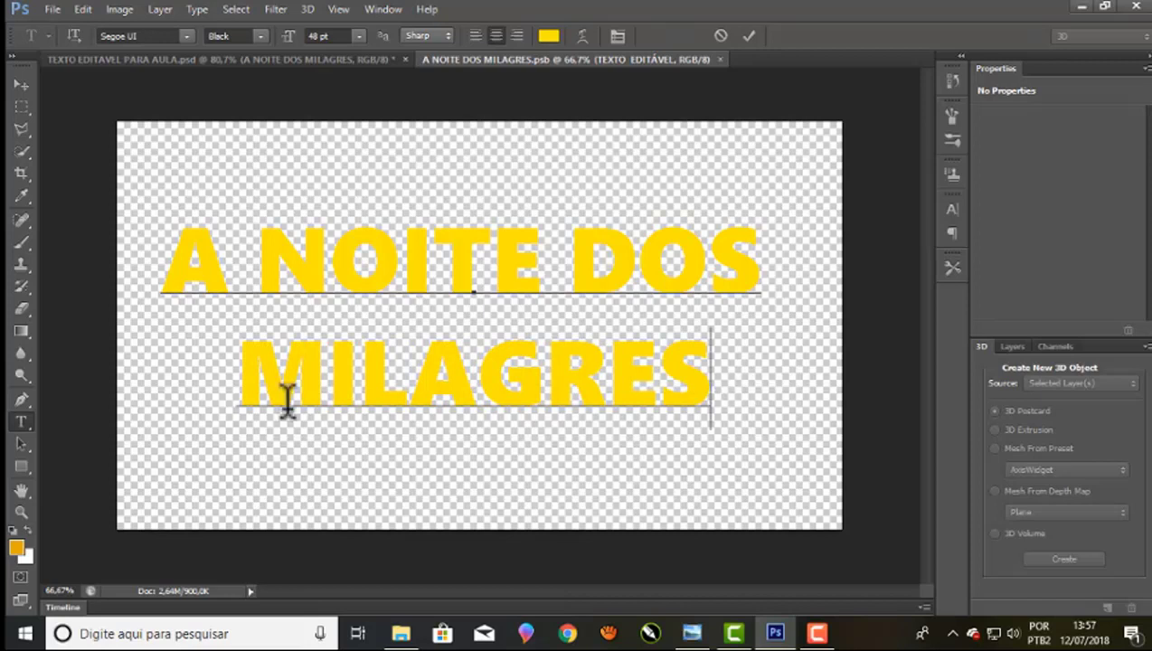
mouse_move(249, 364)
mouse_down()
mouse_move(555, 362)
mouse_move(744, 401)
mouse_up()
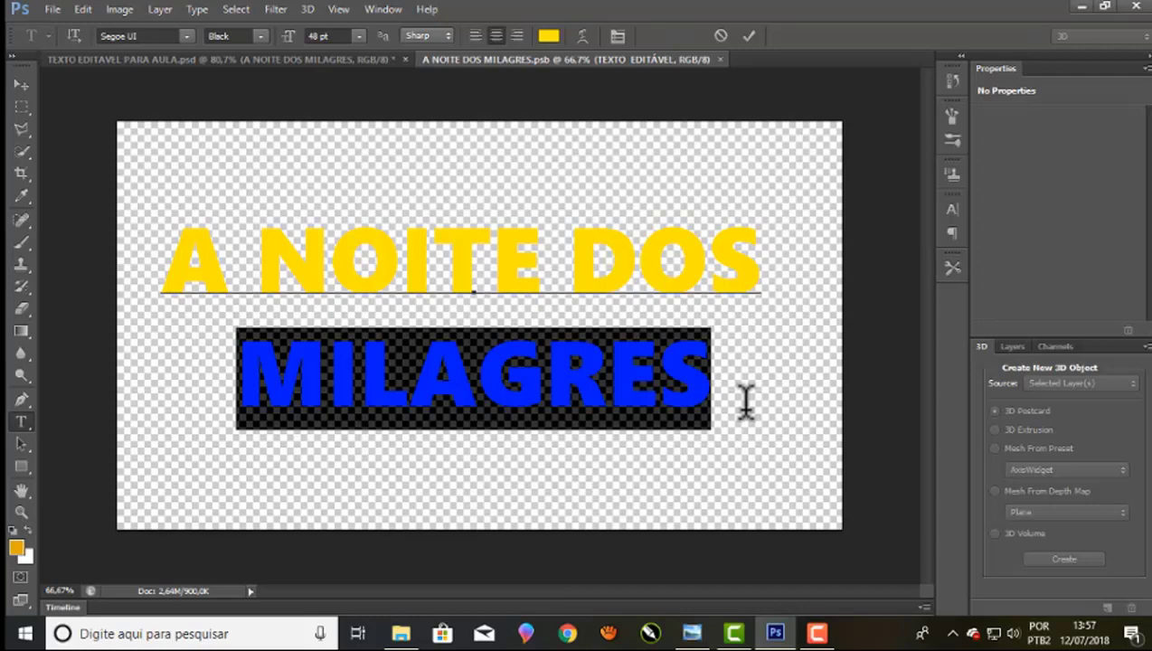
Enlarge MILAGRES to 71 pt
click(325, 36)
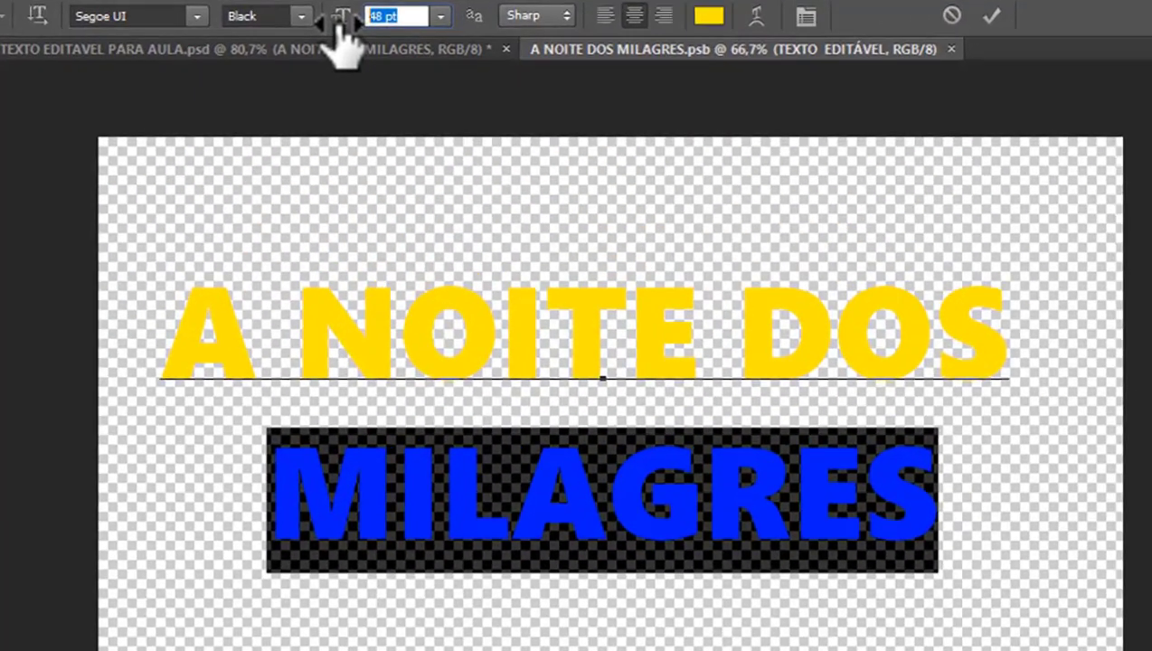
key(Up)
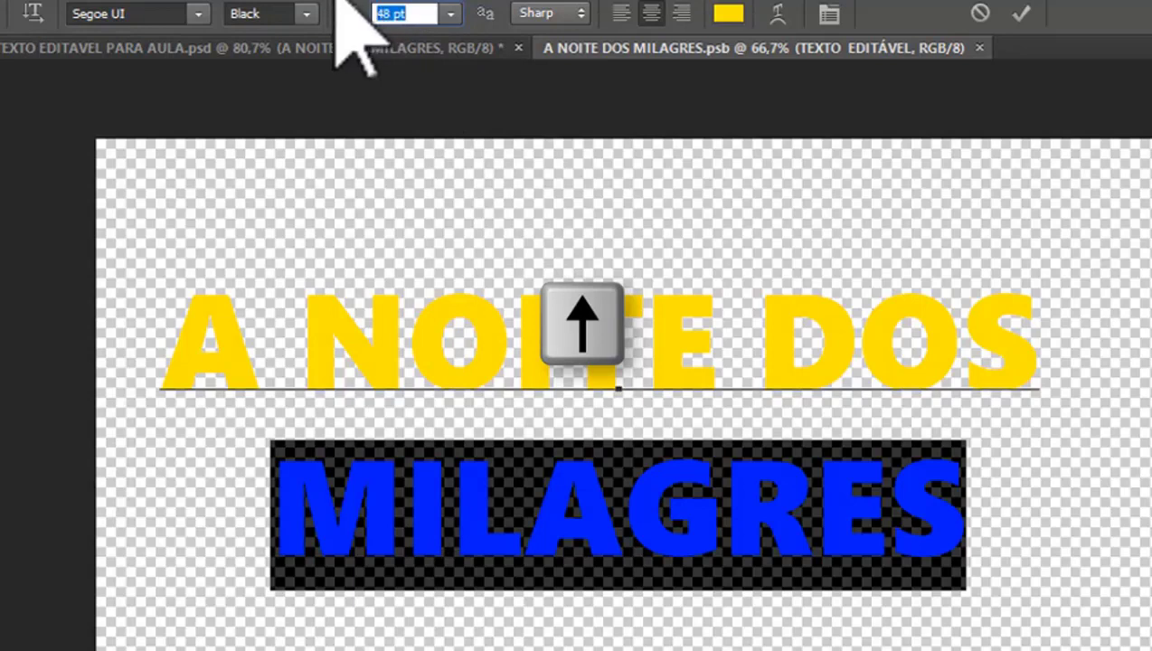
key(Up)
key(Up)
key(Up)
key(Up)
key(Up)
key(Up)
key(Up)
key(Up)
key(Up)
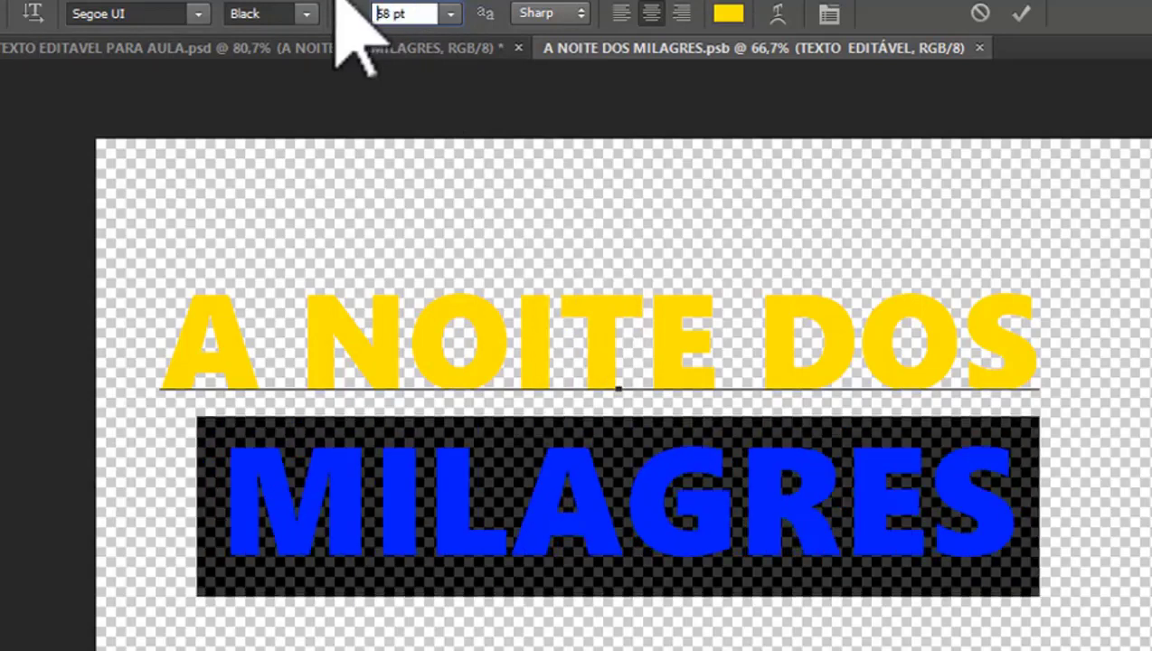
key(Up)
key(Up)
key(Up)
key(Up)
key(Up)
key(Up)
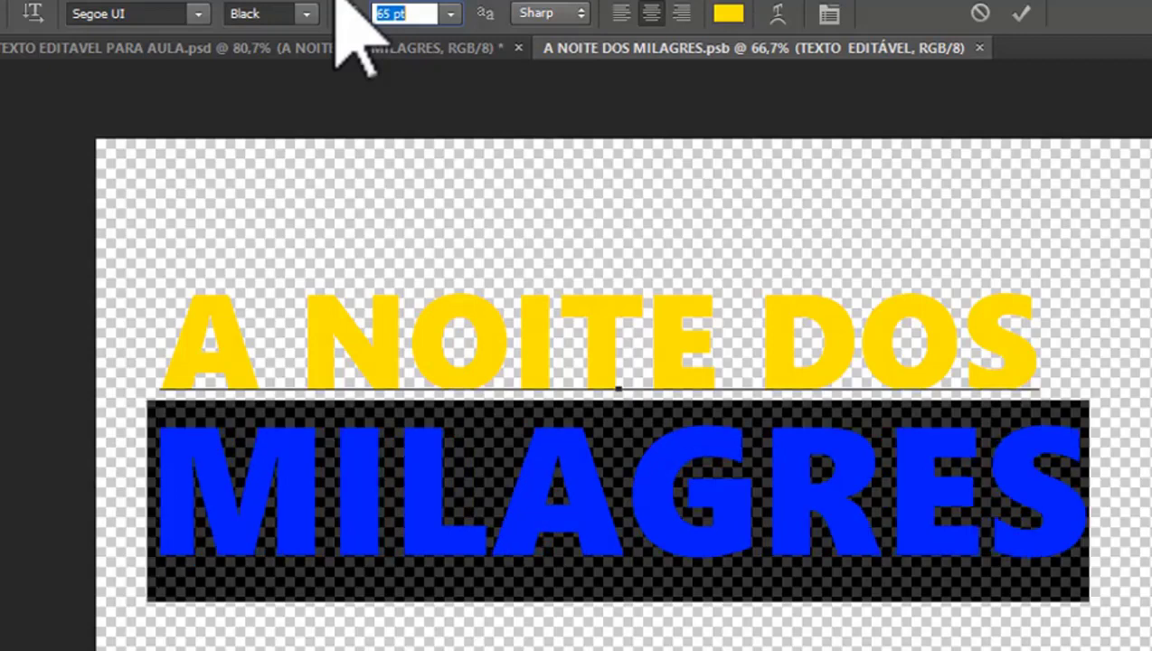
key(Up)
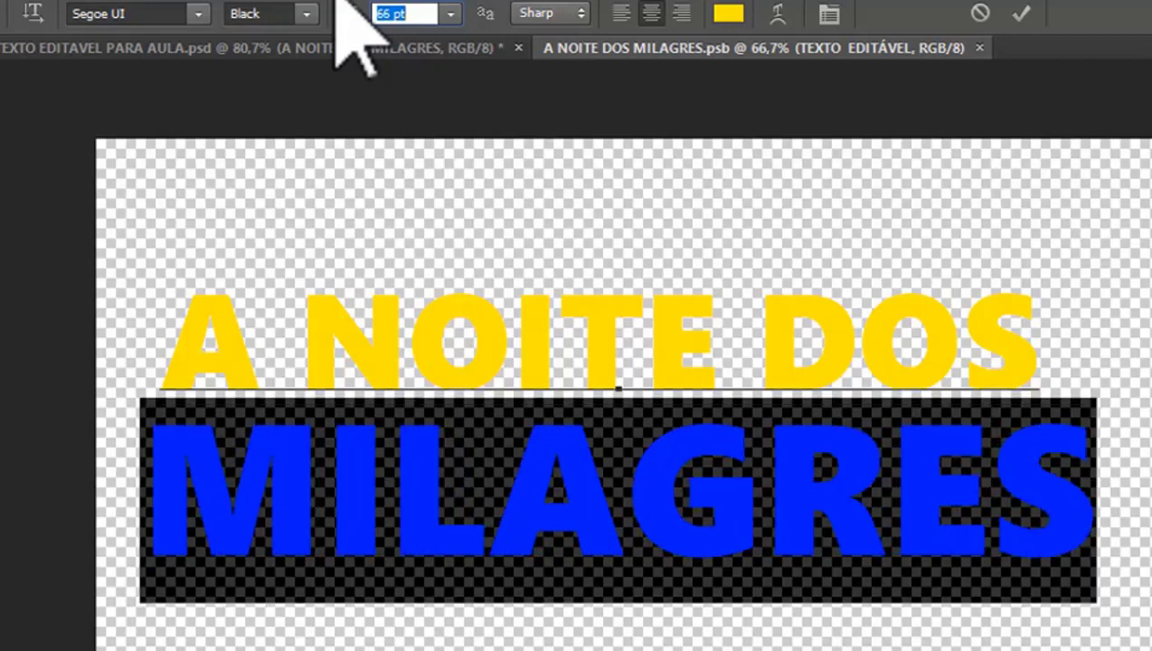
key(Up)
key(Up)
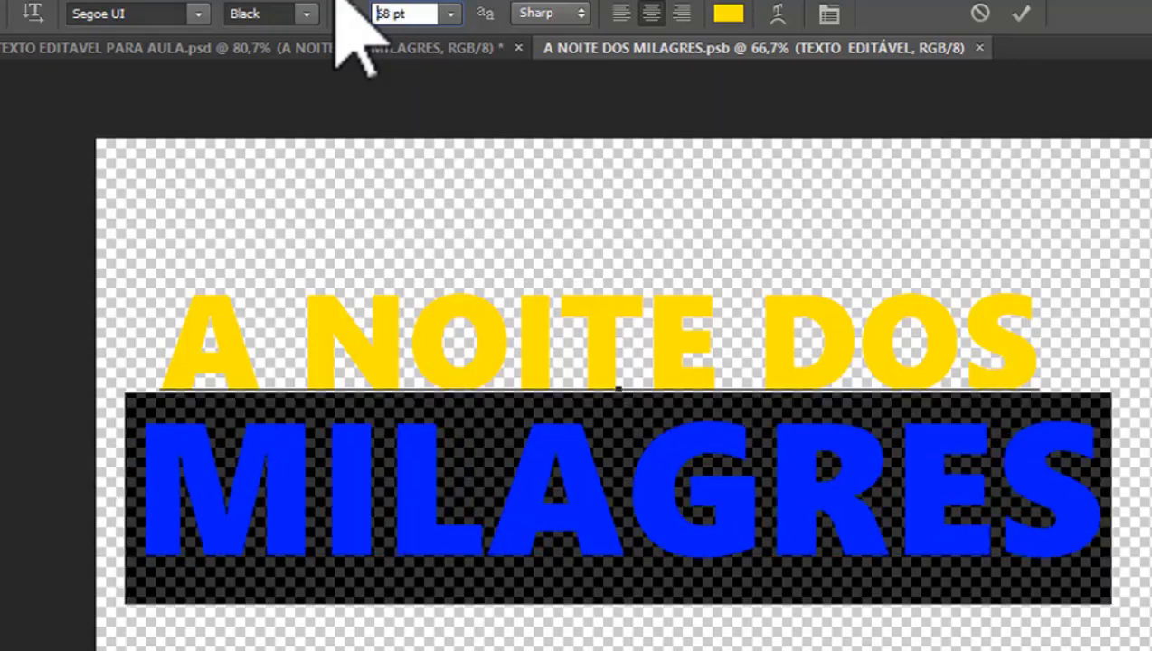
key(Up)
key(Up)
key(Up)
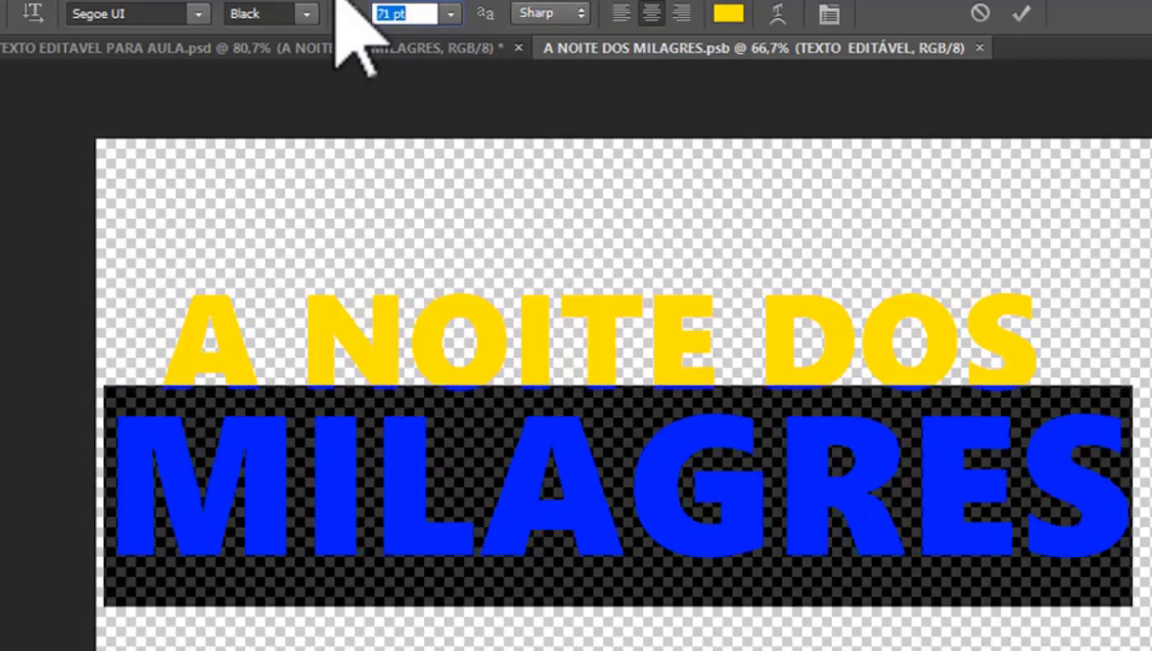
Enlarge the A NOITE DOS line to 54 pt and remove its trailing space
click(176, 333)
drag(182, 334, 1035, 366)
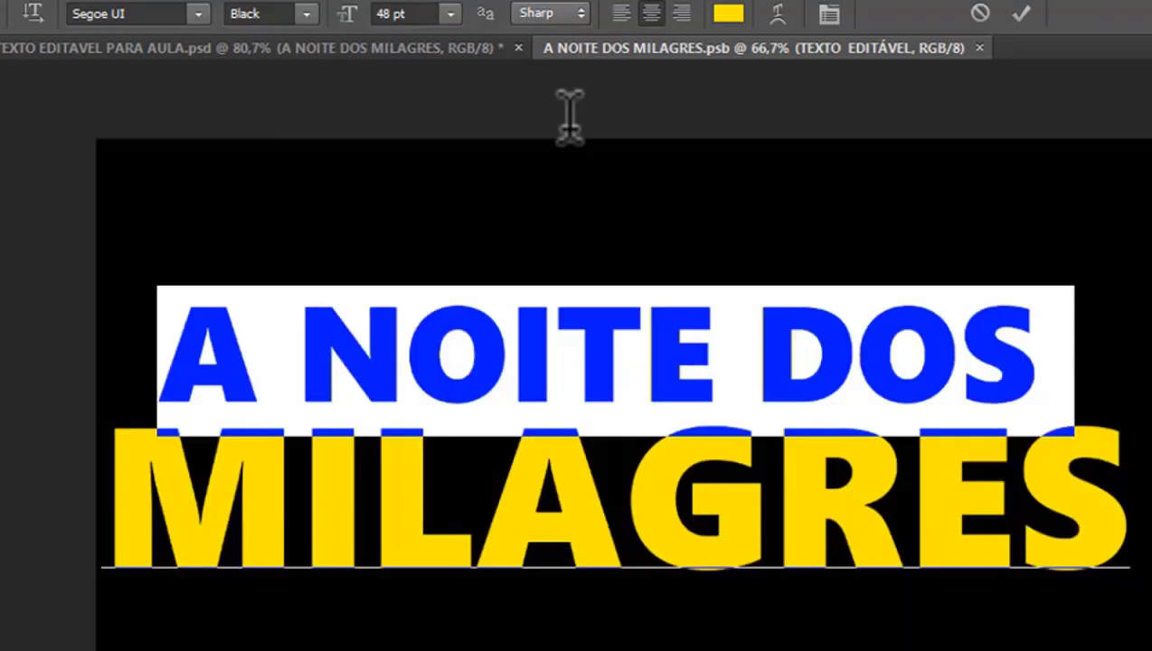
click(393, 14)
key(Up)
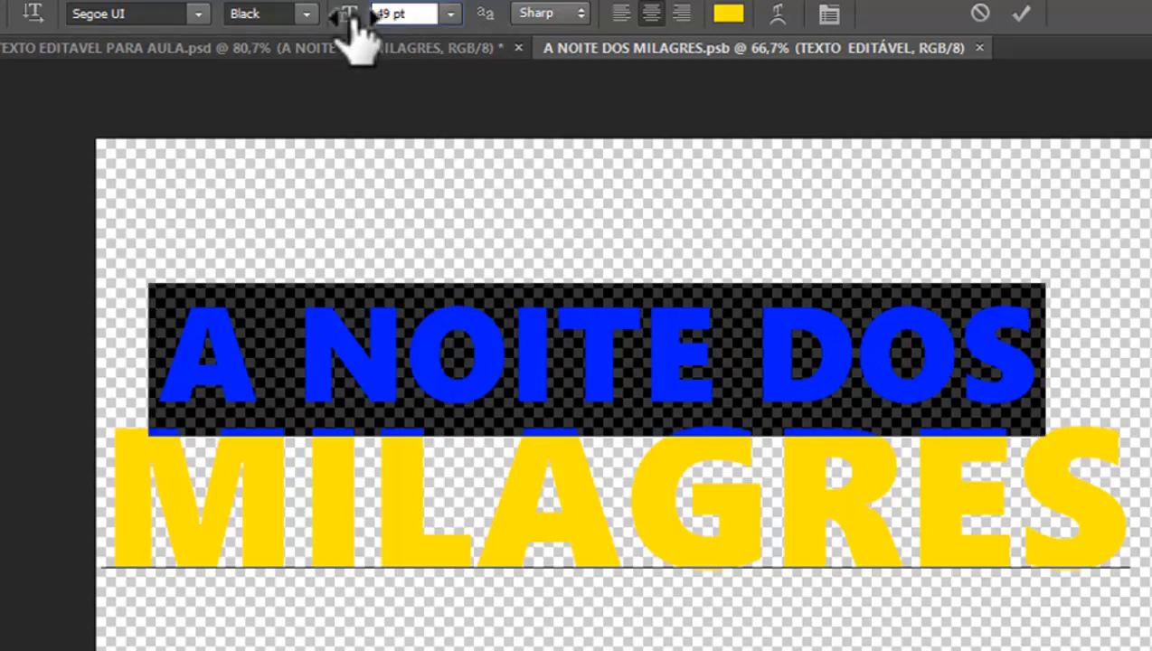
key(Up)
key(Up)
key(Up)
key(Up)
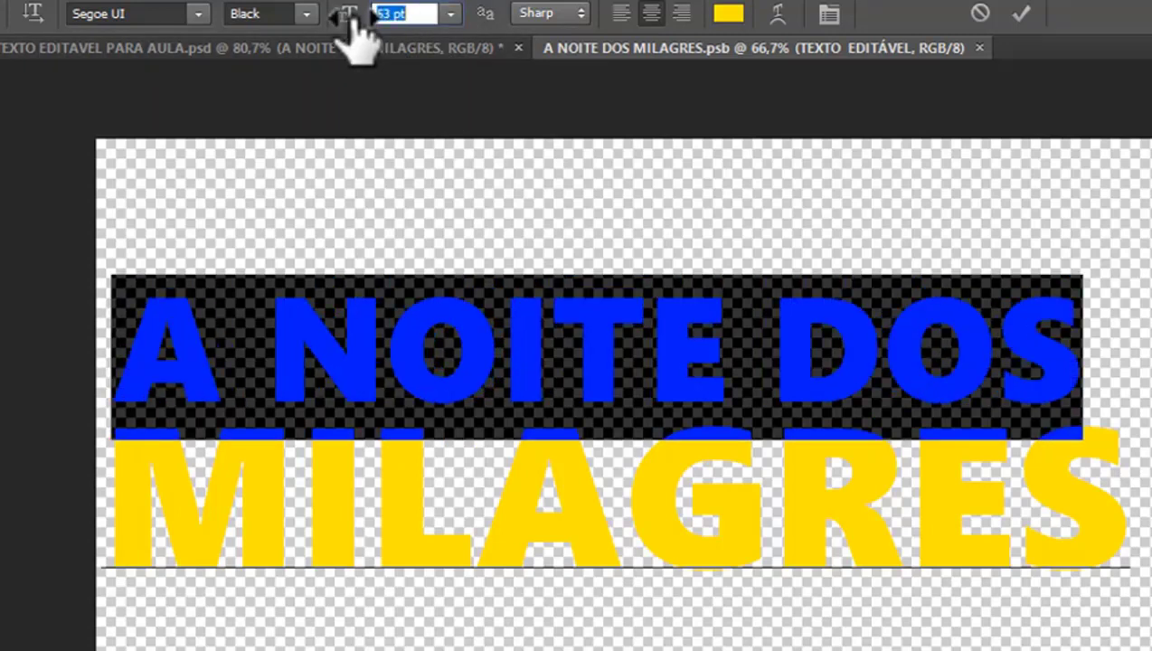
key(Up)
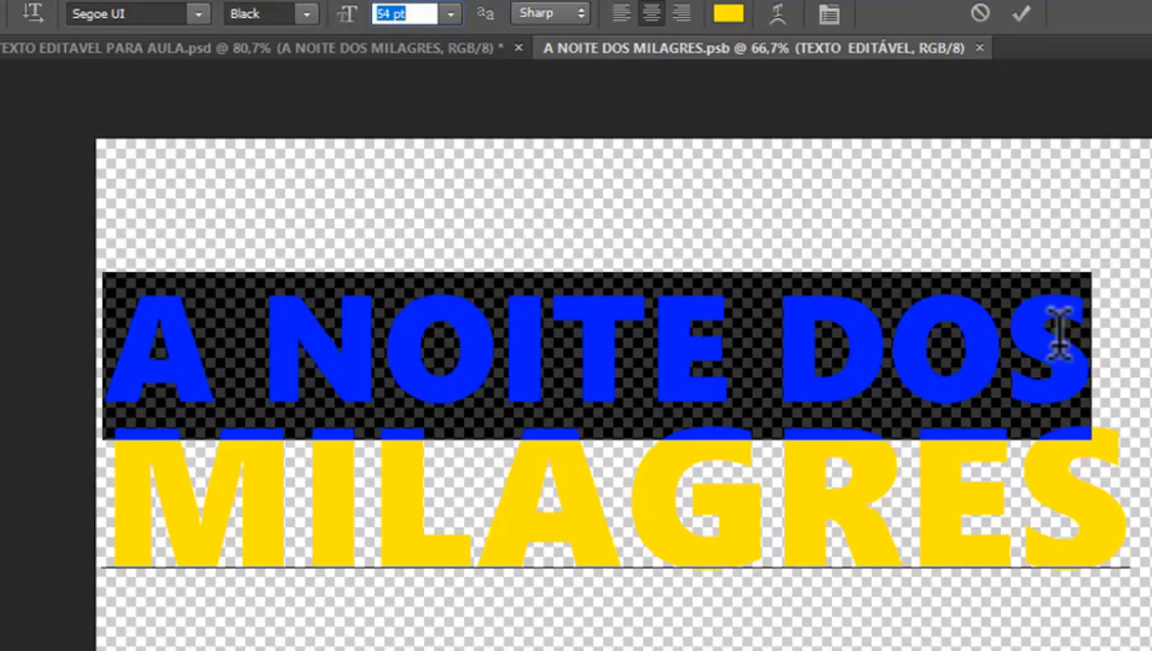
click(1110, 363)
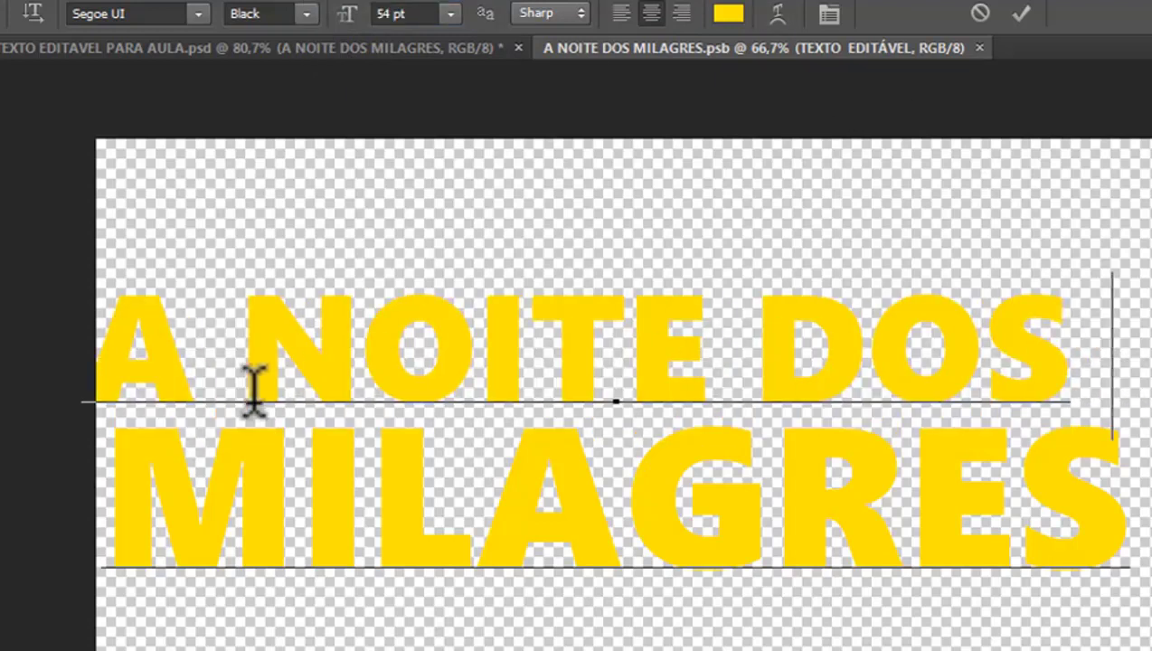
key(ctrl+z)
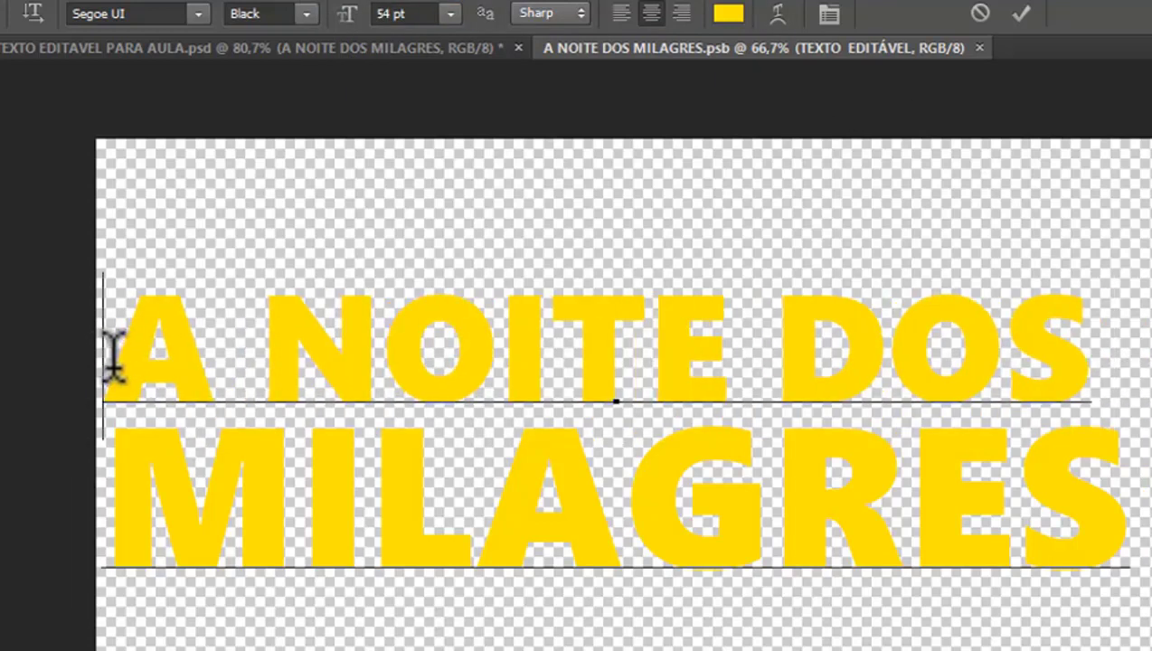
click(107, 345)
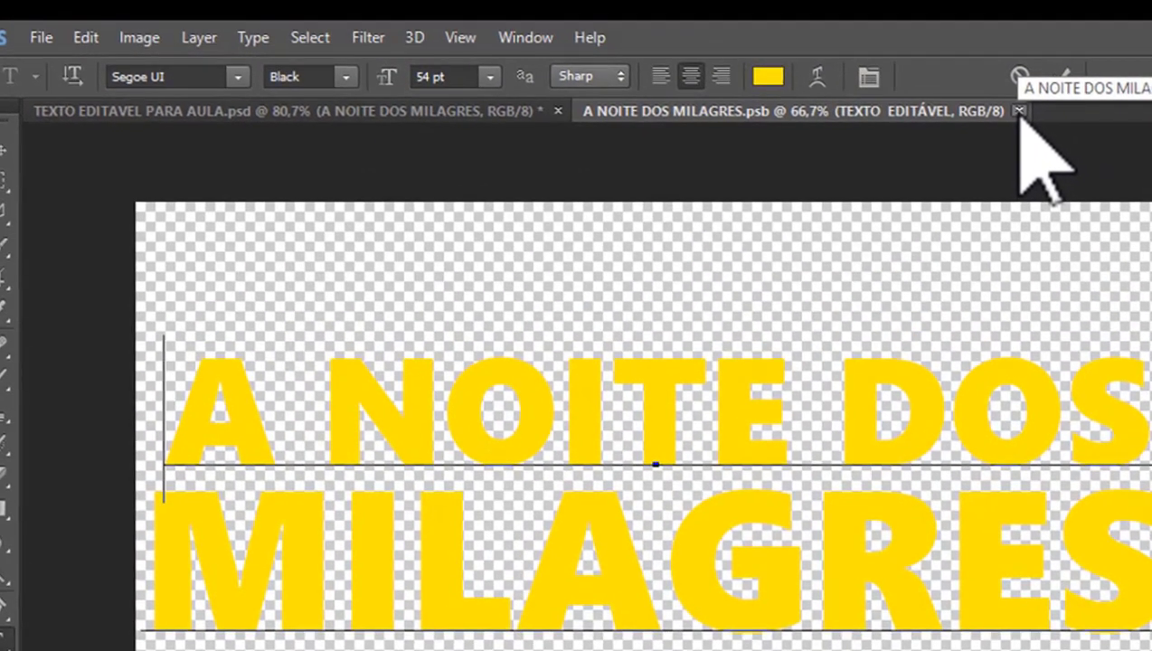
Commit the two-line title and save changes while closing A NOITE DOS MILAGRES.psb
click(1062, 79)
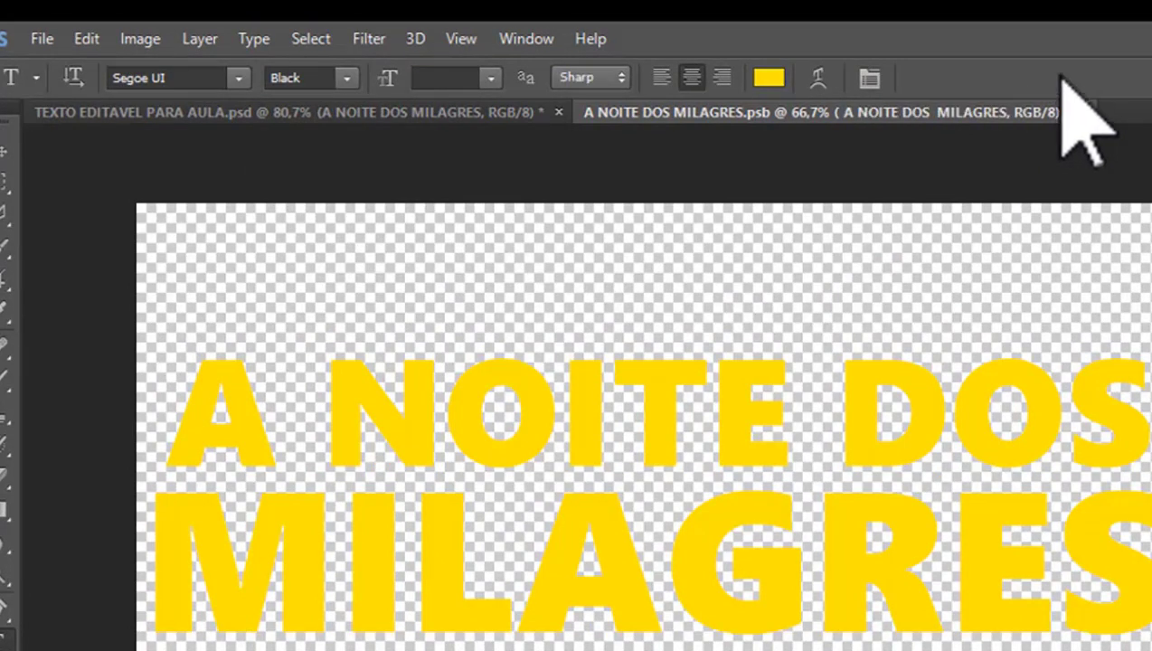
click(1084, 112)
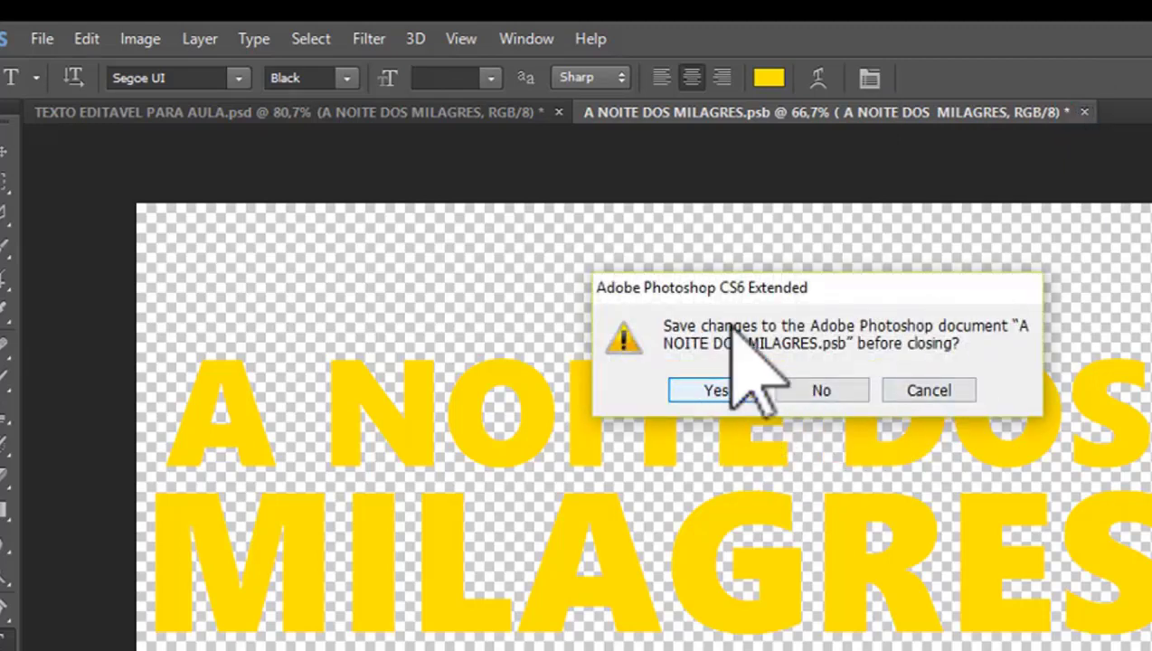
click(714, 392)
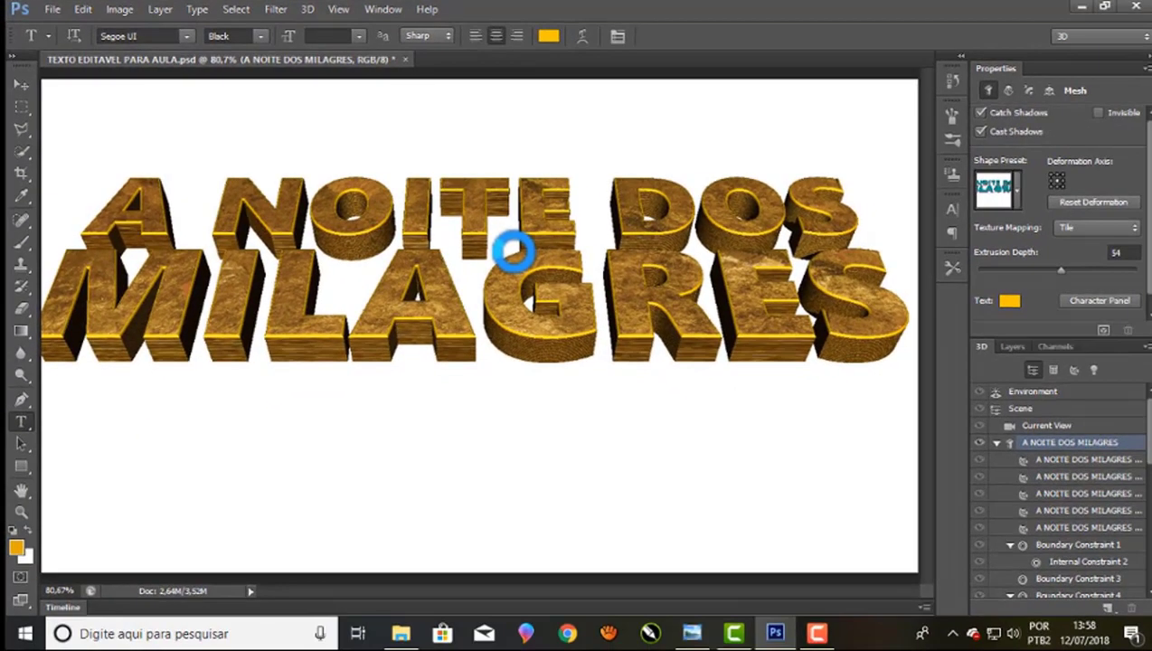
Move the 3D title mesh along its Z and X axes to center it on the canvas
scroll(434, 370, down, 1)
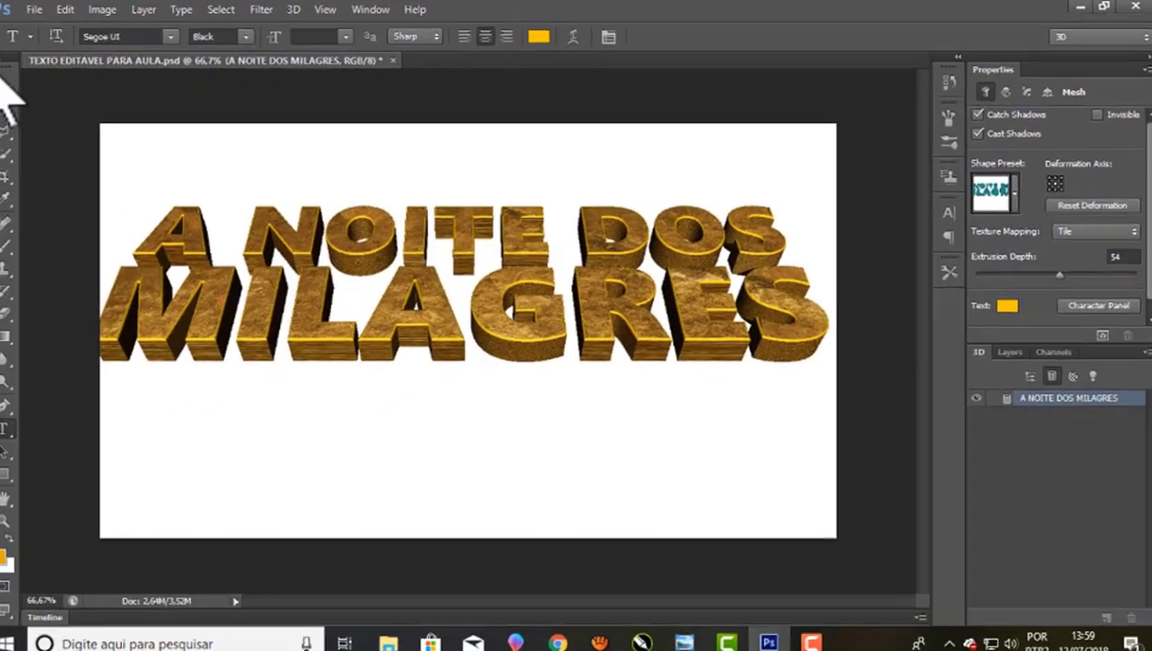
click(21, 84)
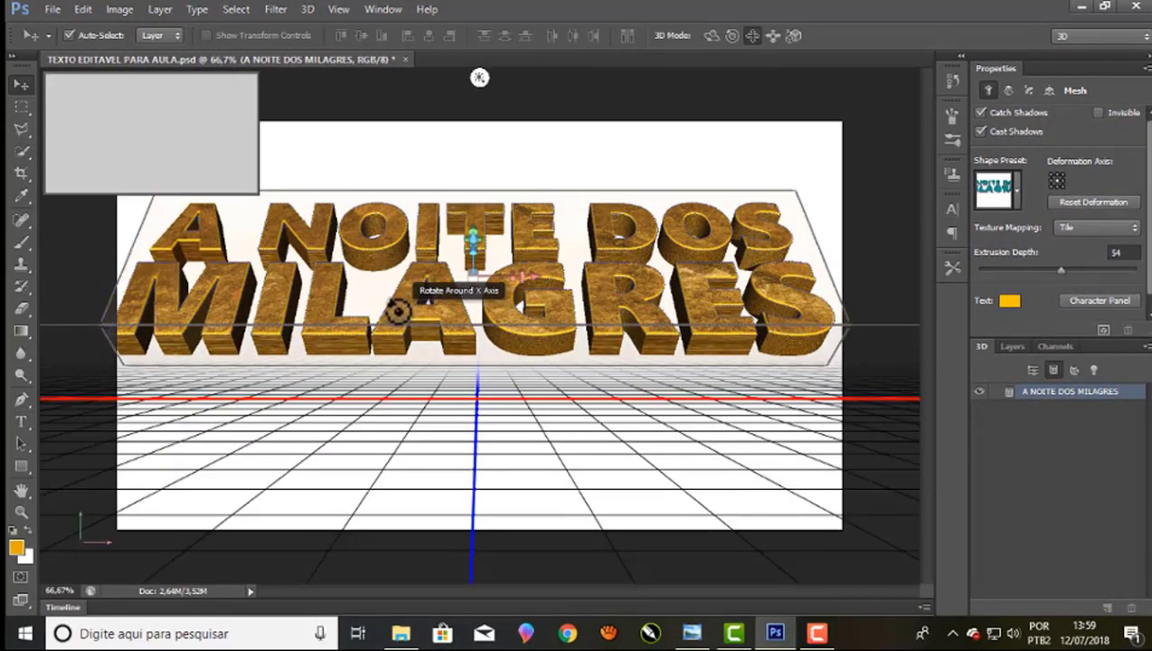
click(397, 313)
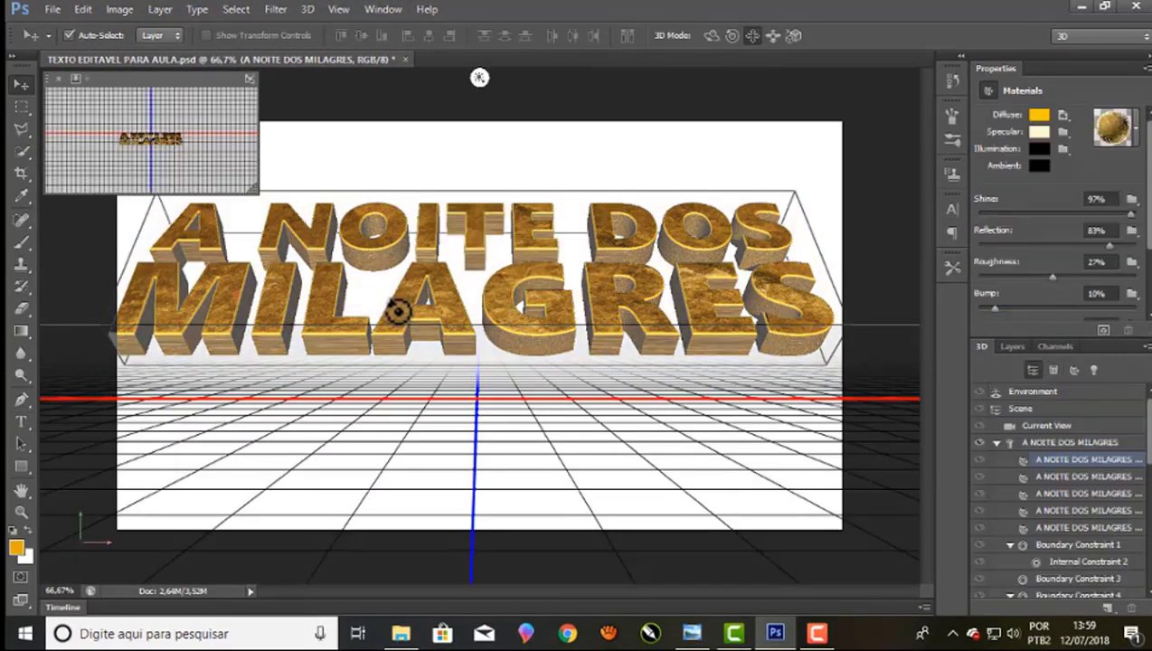
click(504, 294)
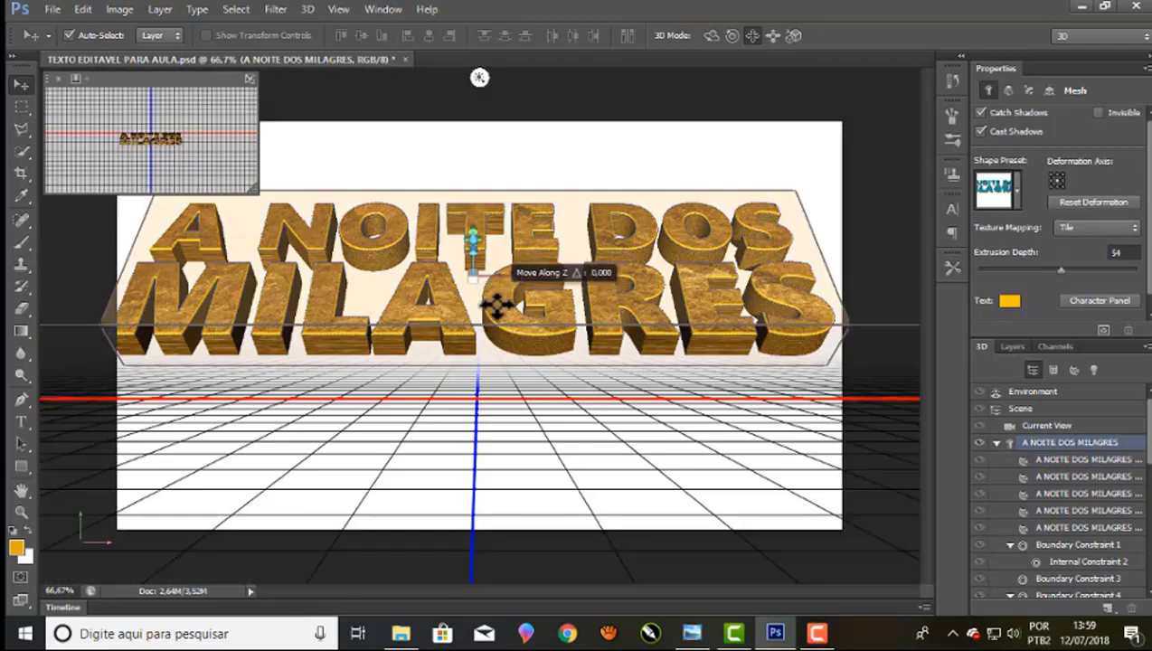
mouse_move(496, 308)
mouse_down()
mouse_move(572, 407)
mouse_move(573, 278)
mouse_up()
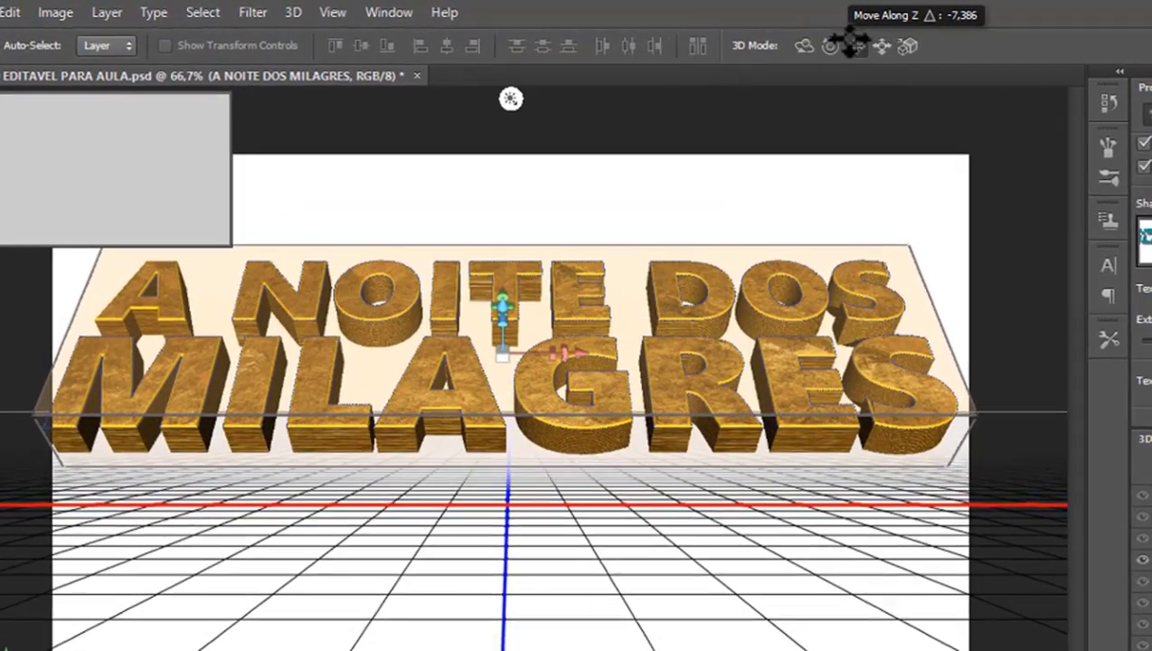
drag(572, 278, 750, 41)
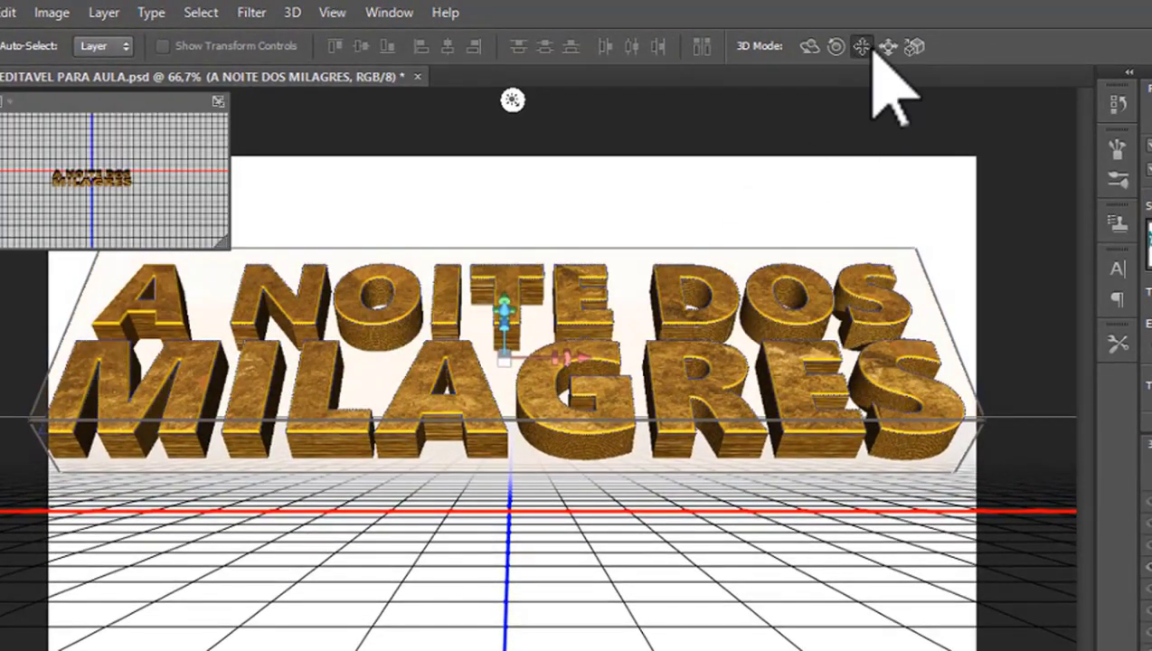
drag(547, 421, 567, 425)
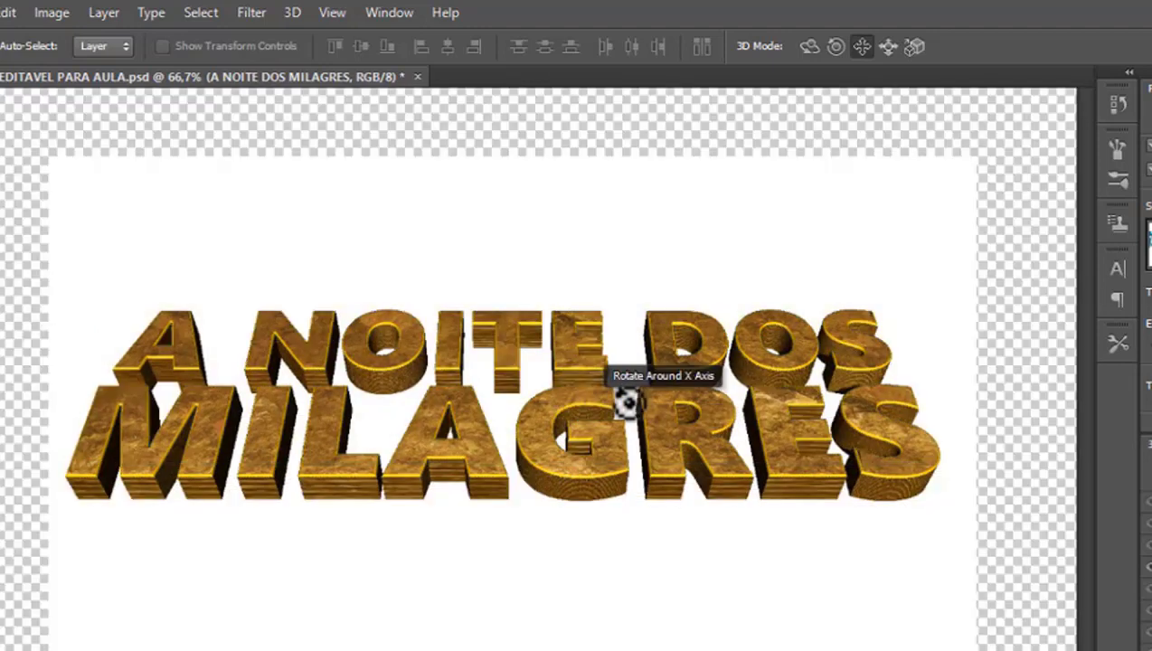
drag(625, 393, 674, 403)
mouse_move(560, 403)
mouse_down()
mouse_move(504, 401)
mouse_move(612, 397)
mouse_move(588, 404)
mouse_up()
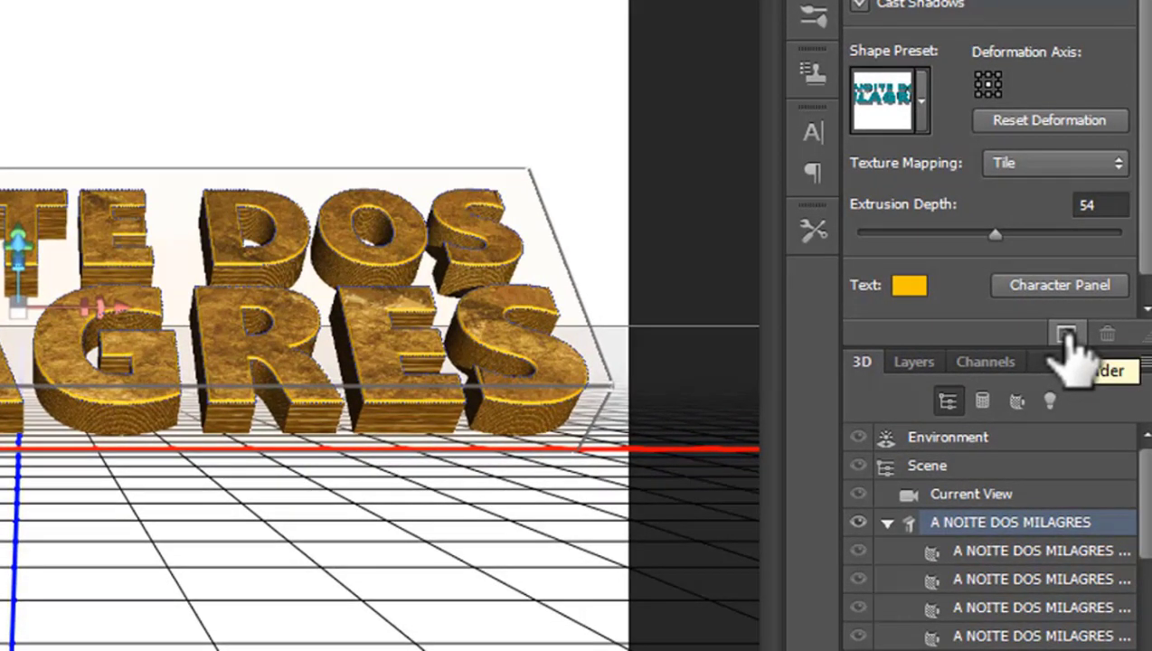
Cancel a started render, then delete the Background and Layer 1 layers
click(1065, 335)
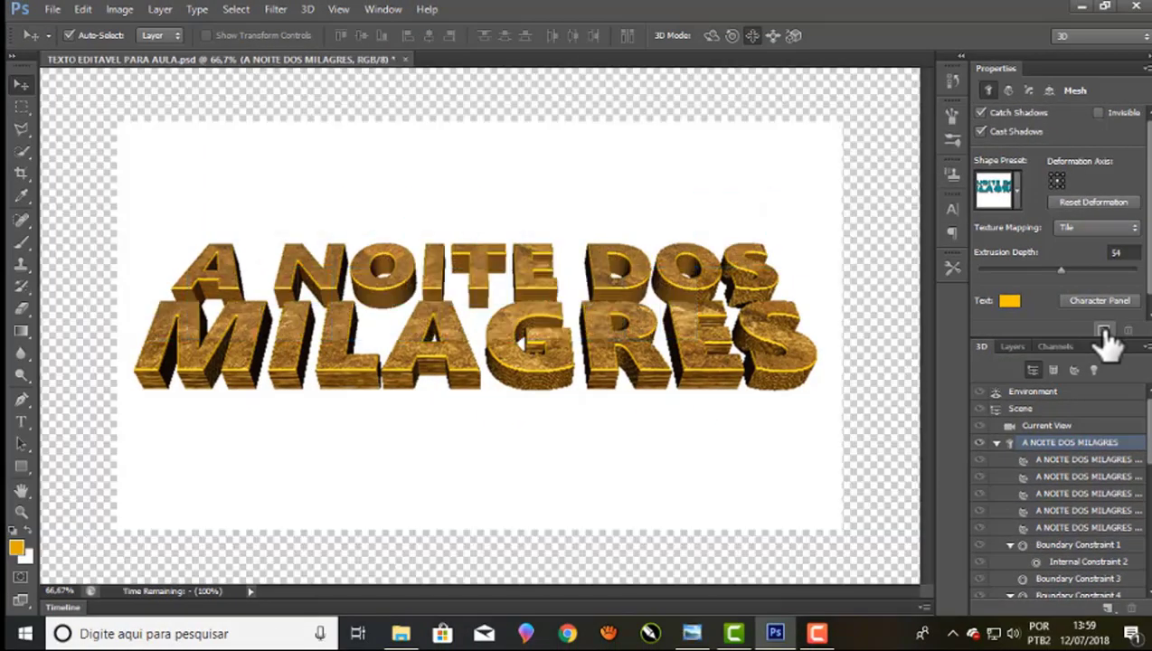
click(1103, 331)
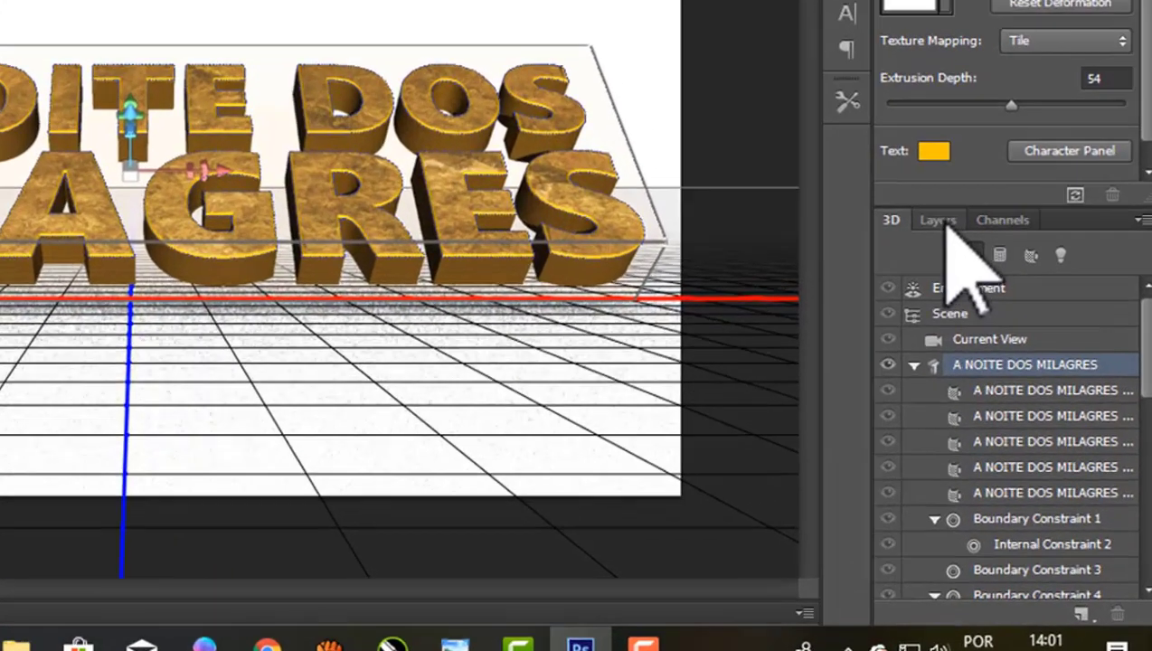
click(1014, 348)
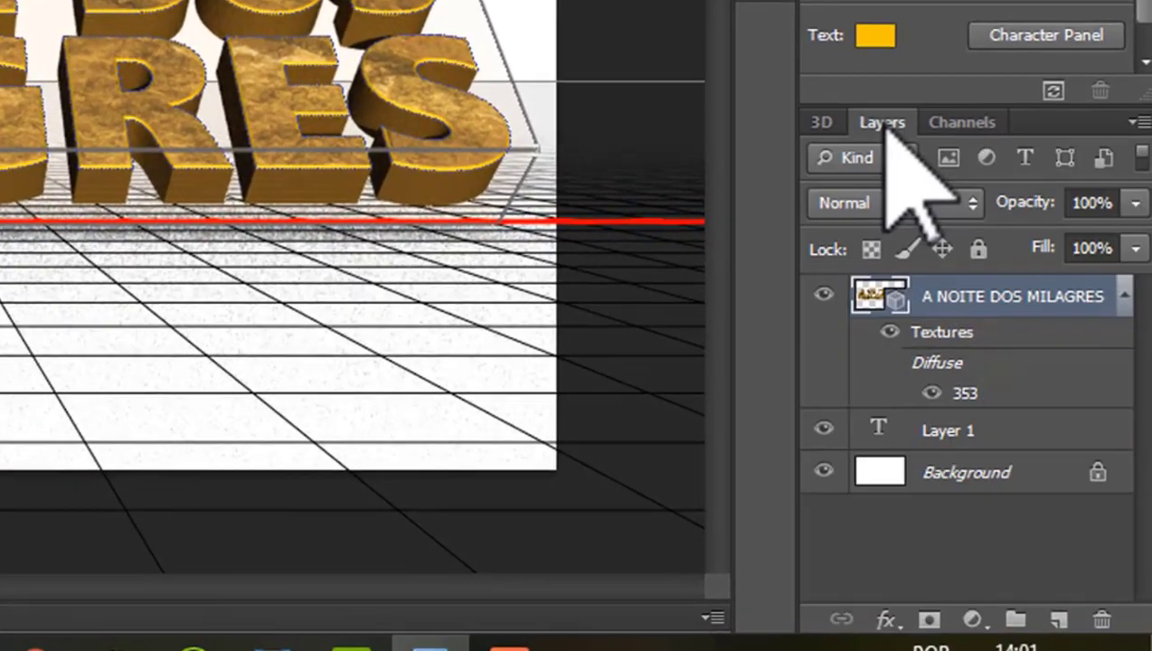
click(942, 479)
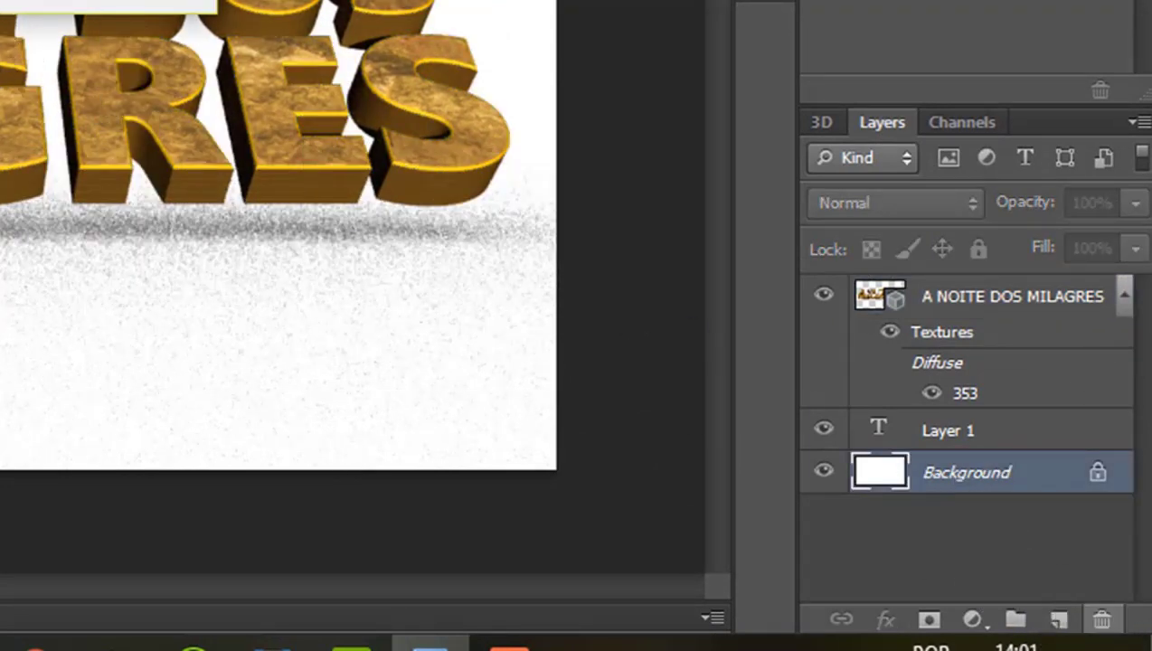
key(Delete)
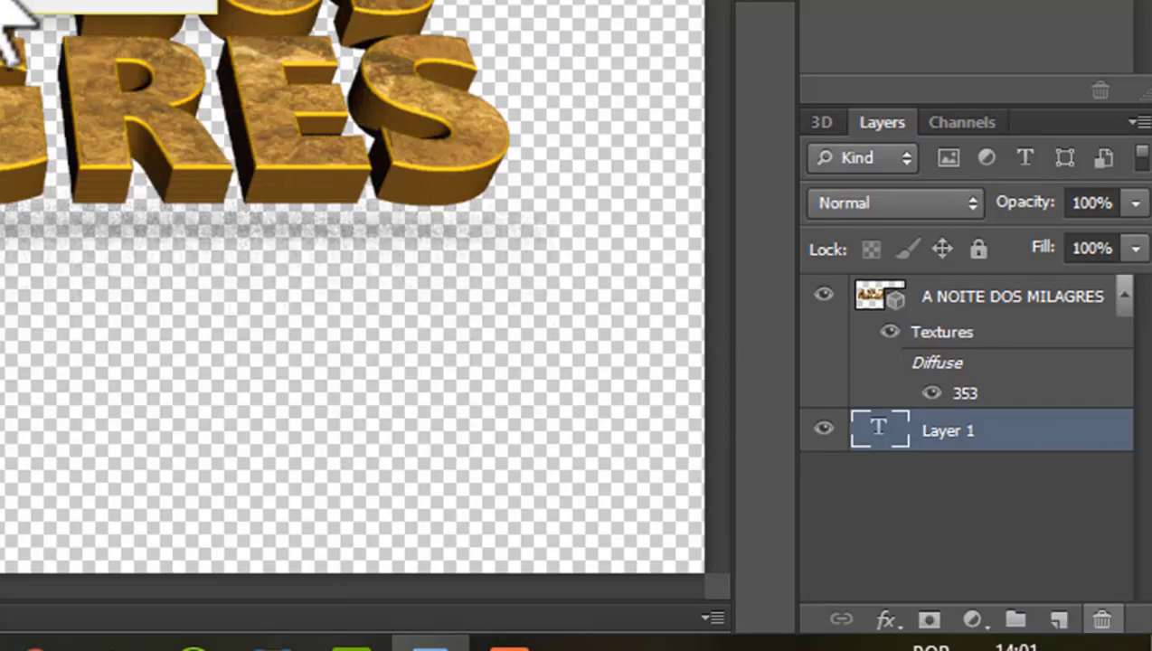
key(Delete)
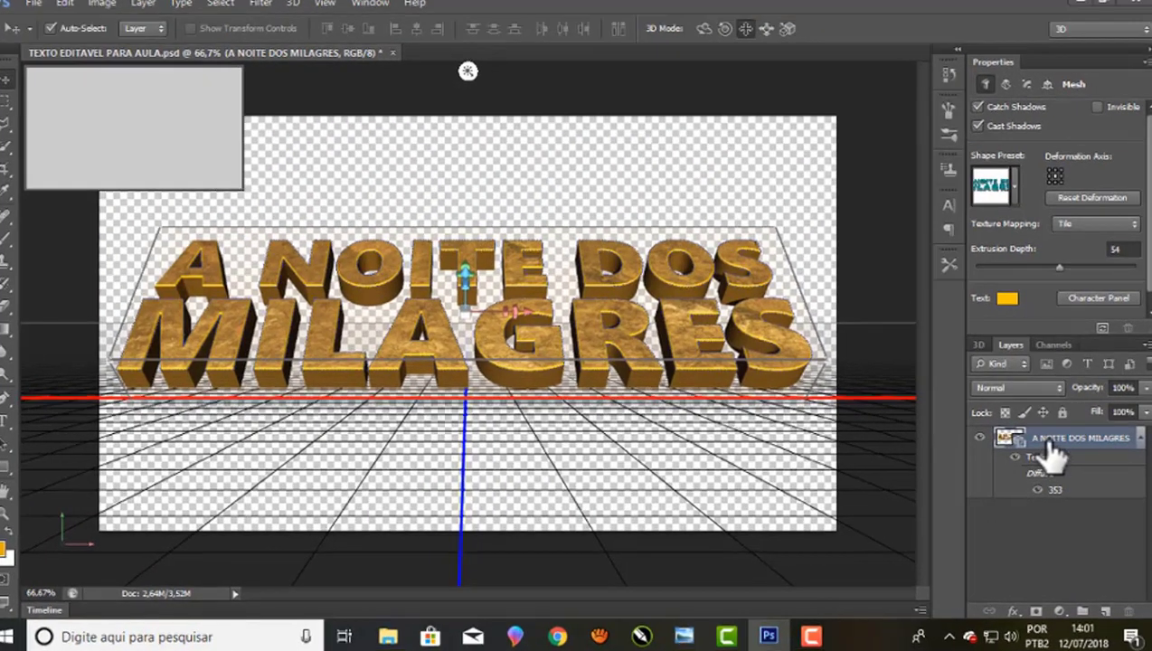
Rasterize the 3D title layer and bring up Image > Adjustments
right_click(1052, 445)
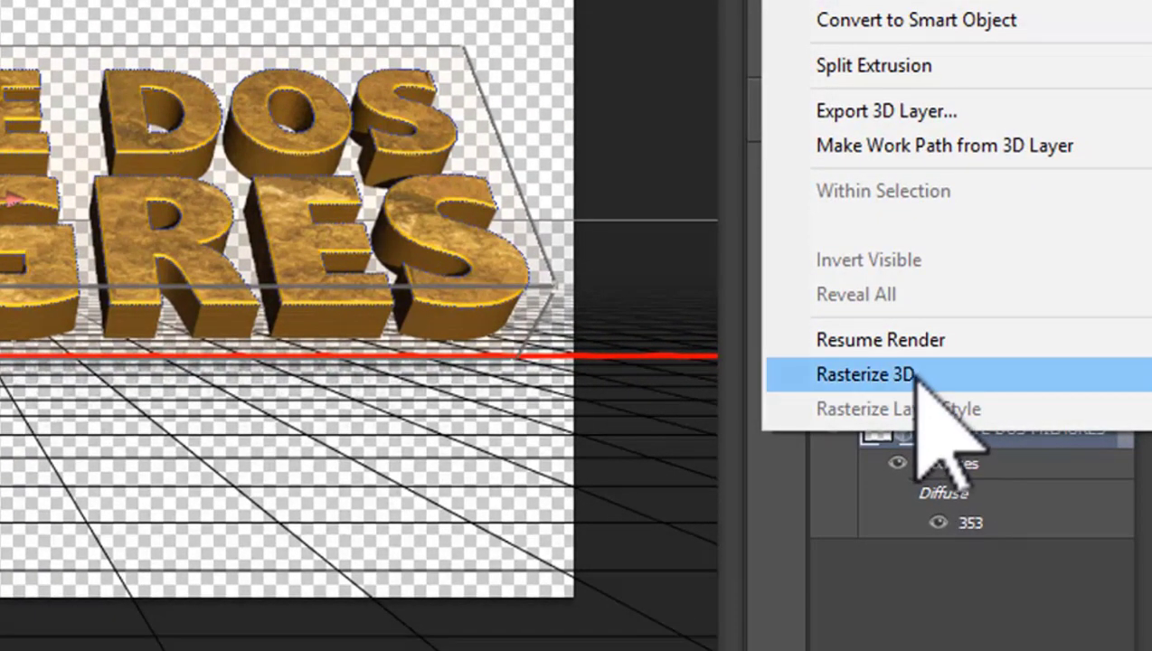
click(917, 375)
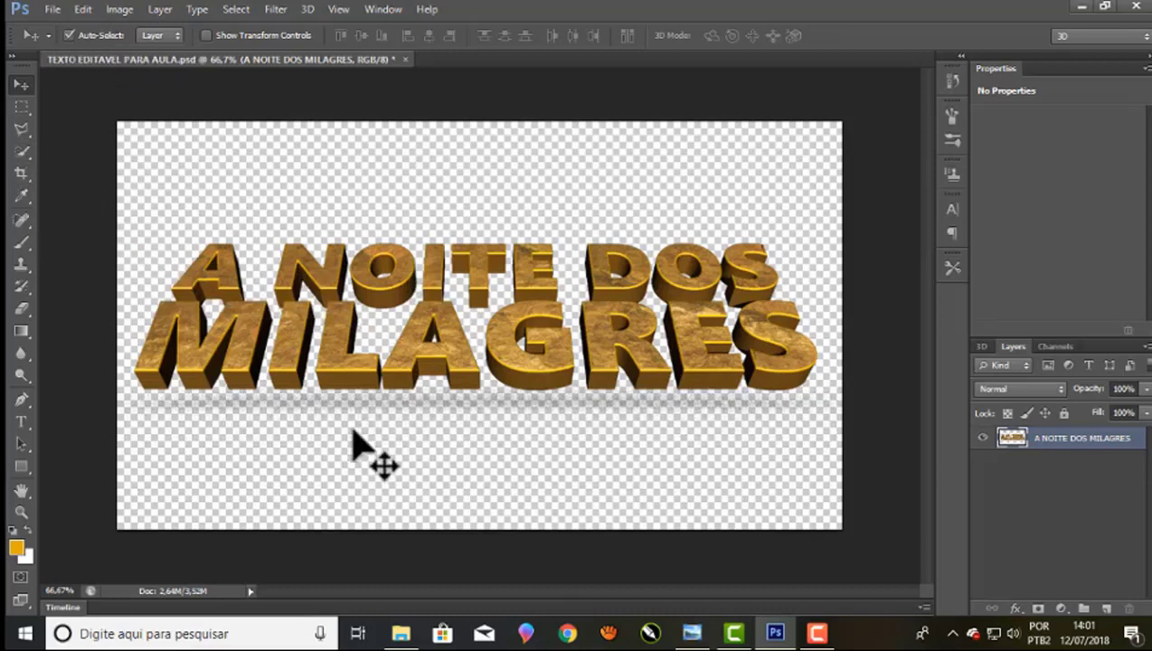
click(118, 11)
mouse_move(144, 52)
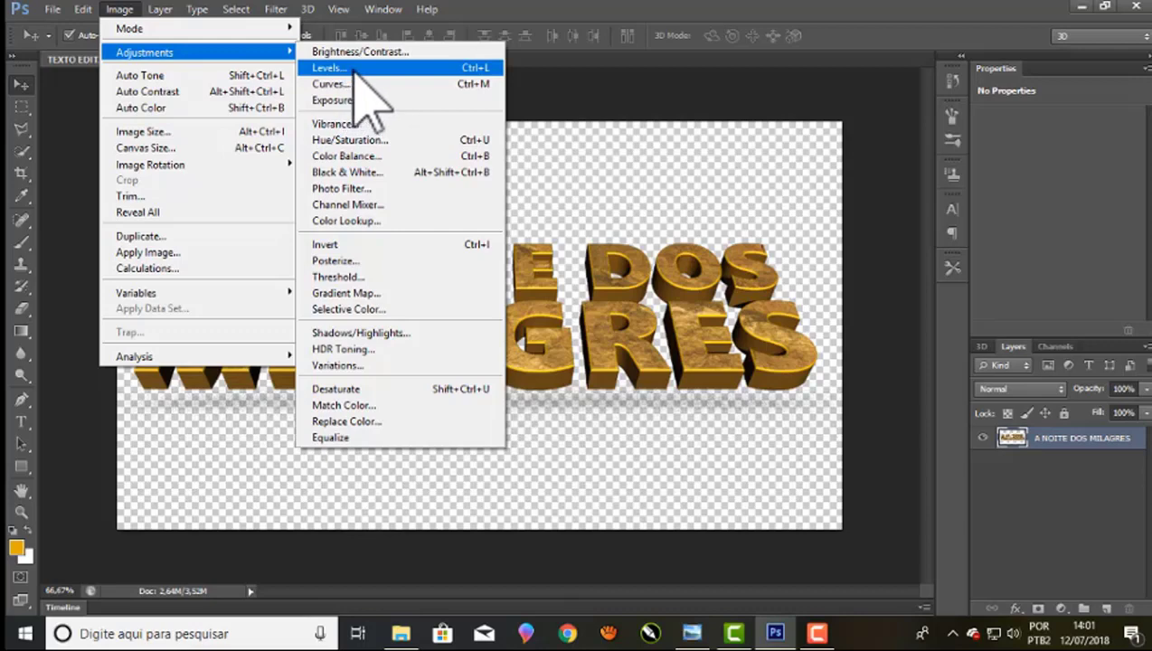
click(356, 71)
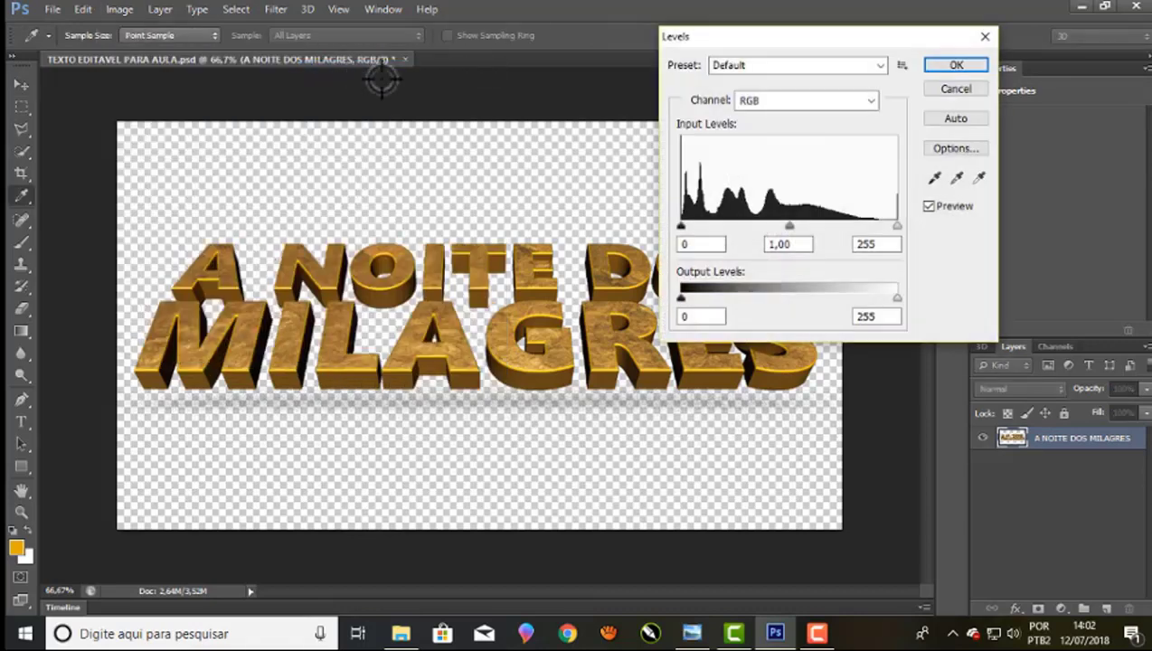
drag(684, 229, 725, 226)
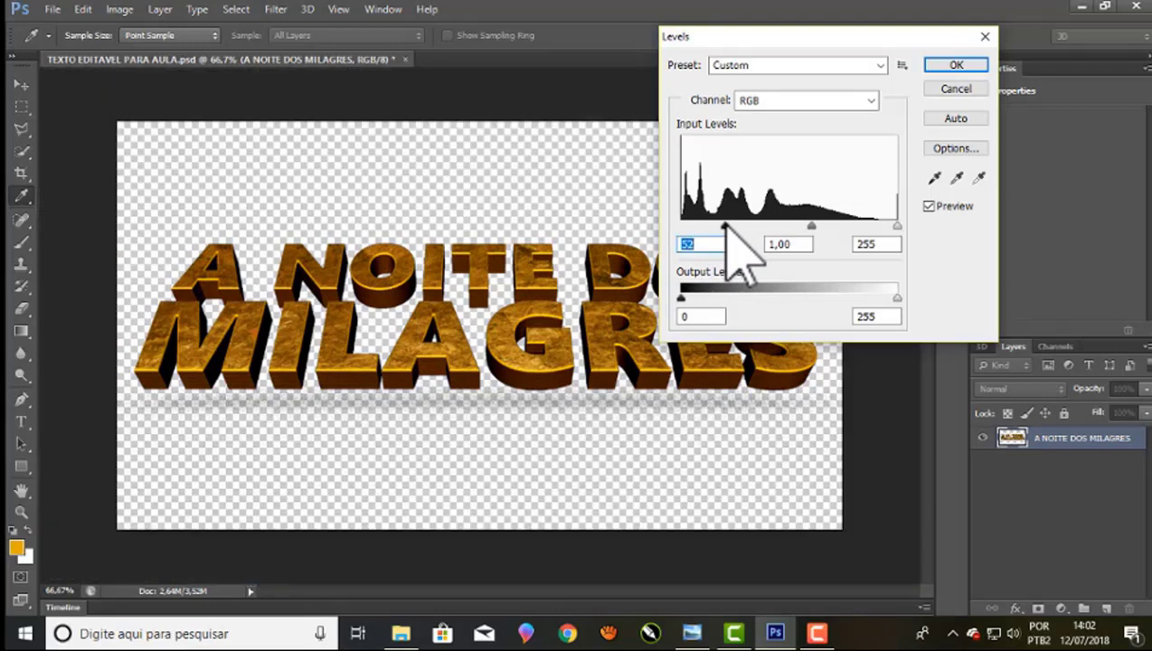
mouse_move(795, 36)
mouse_down()
mouse_move(822, 50)
mouse_move(798, 41)
mouse_up()
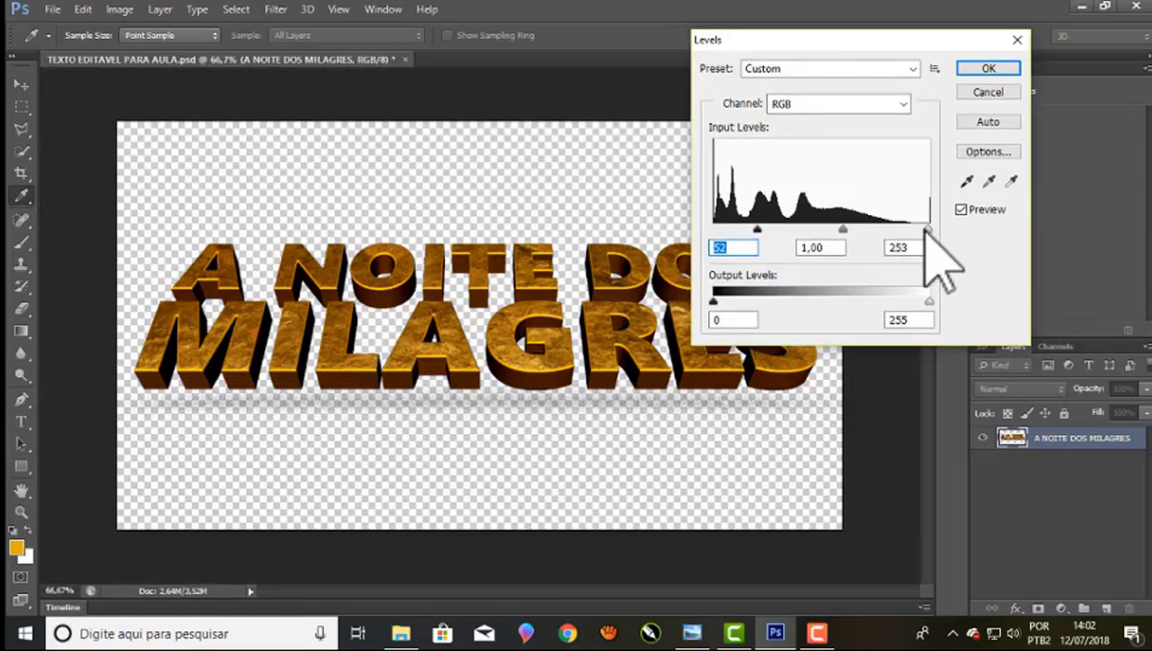
drag(926, 231, 921, 231)
click(921, 231)
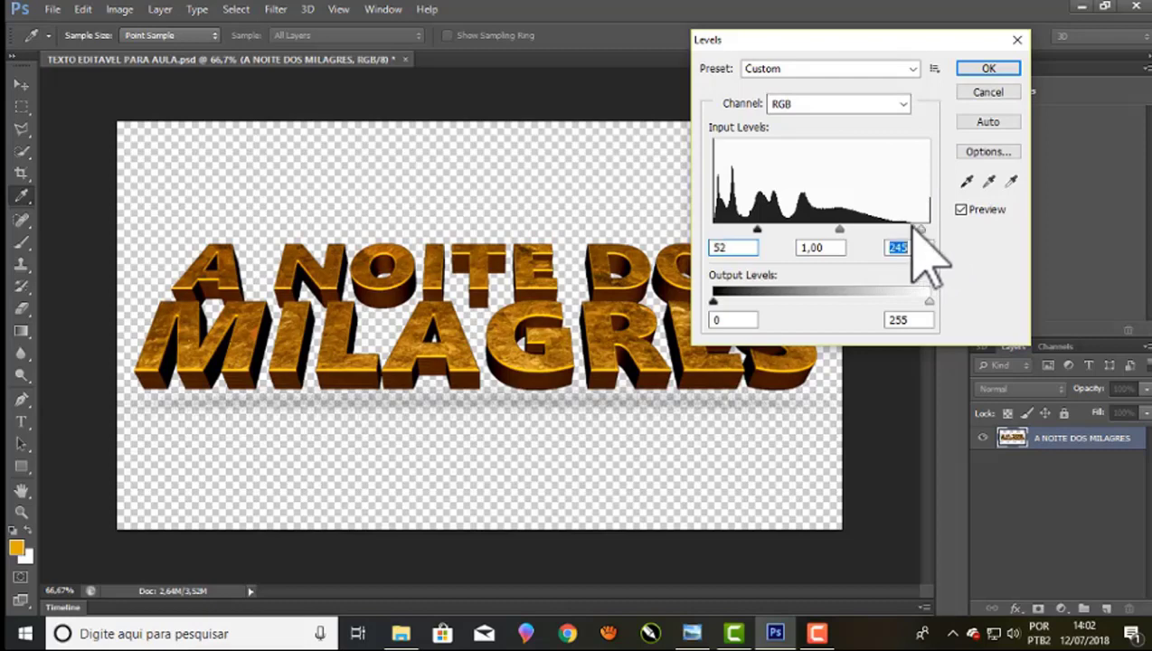
mouse_move(839, 231)
mouse_down()
mouse_move(826, 231)
mouse_move(837, 229)
mouse_up()
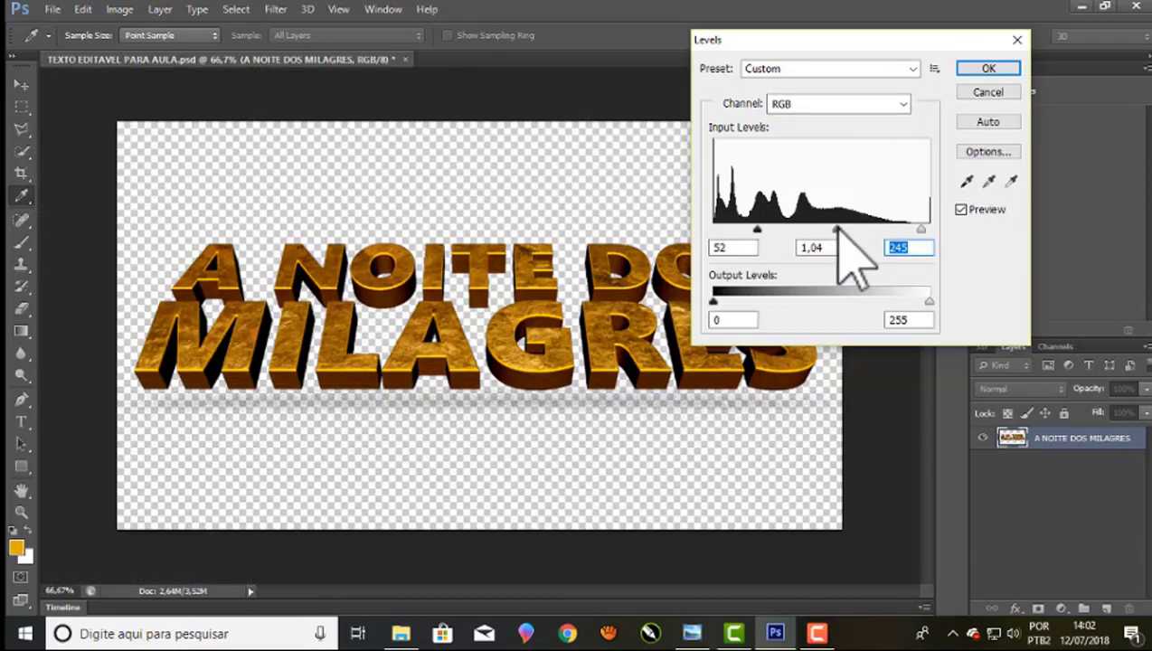
click(983, 68)
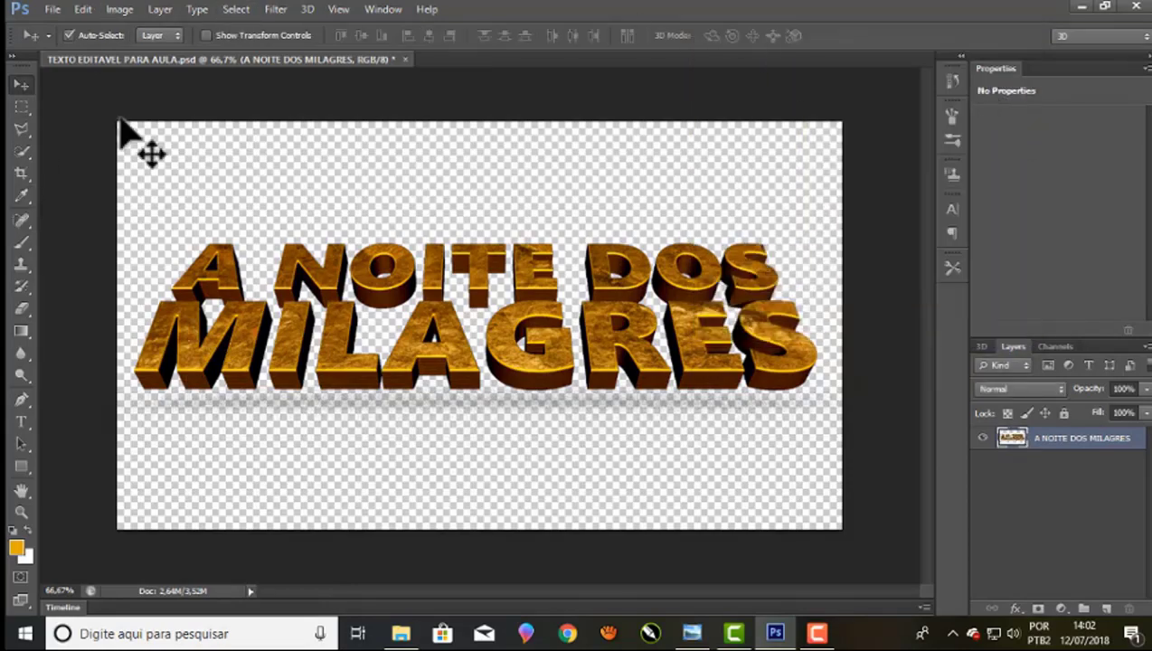
Save As PNG into the materiais folder, accepting the default PNG options
click(53, 9)
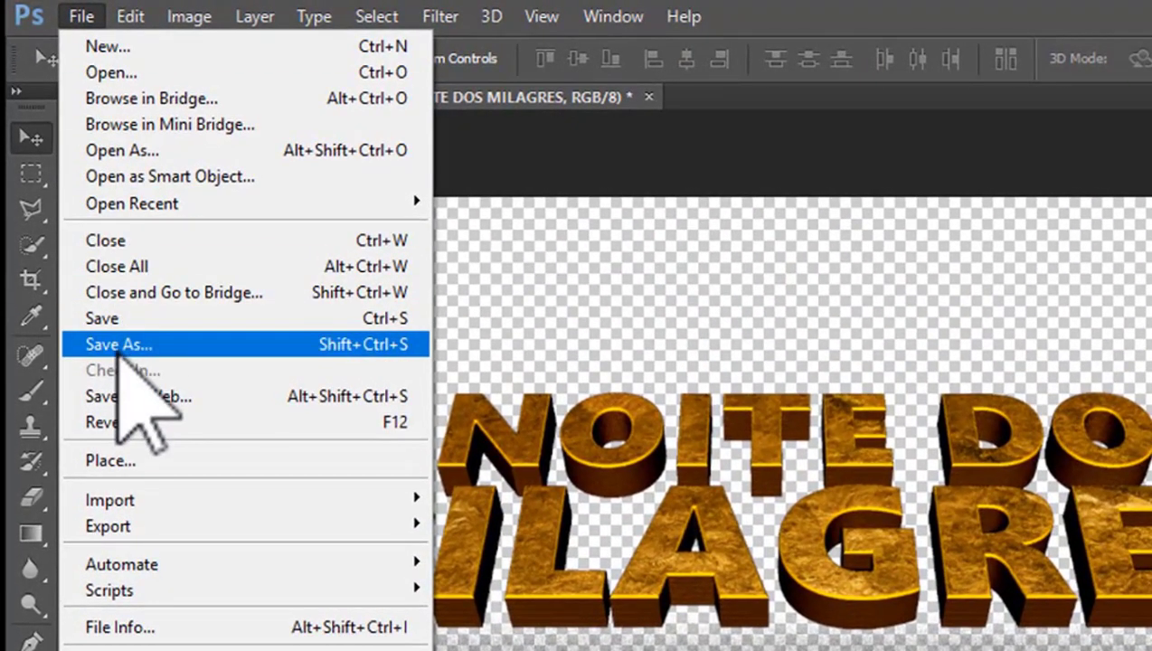
click(94, 271)
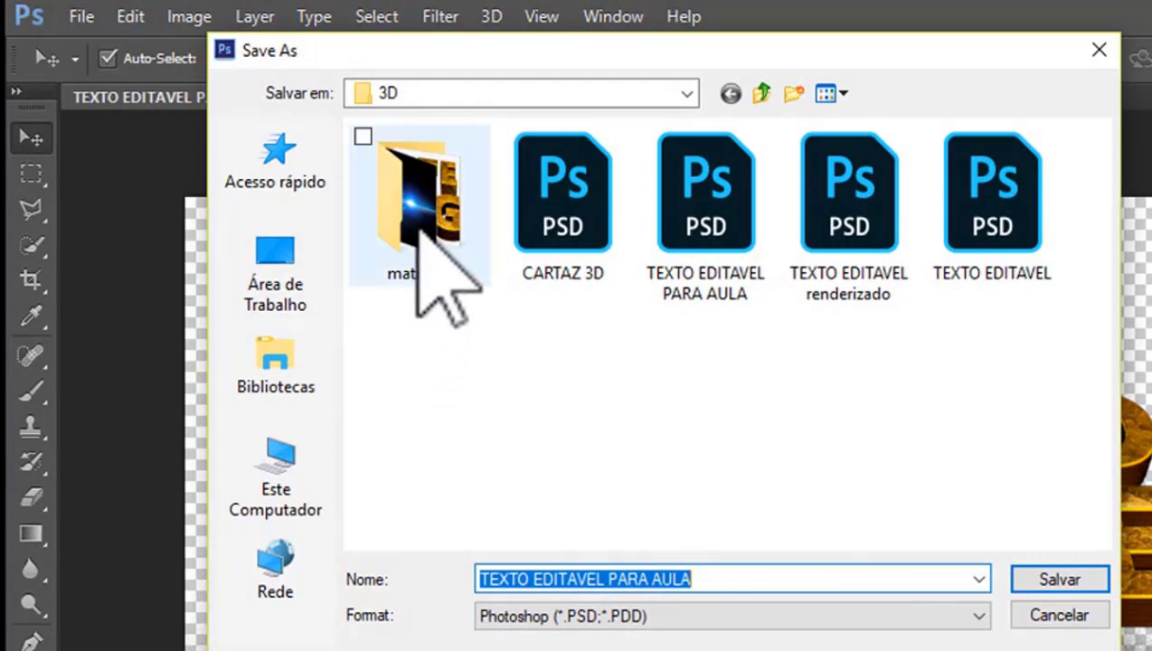
double_click(417, 224)
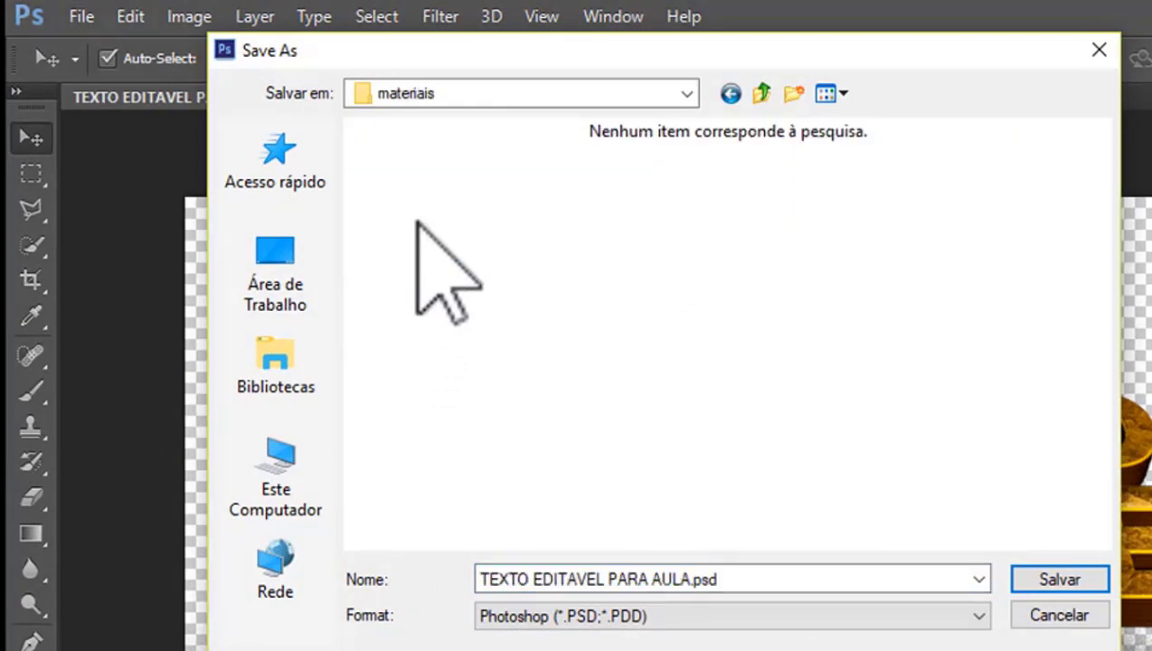
click(959, 616)
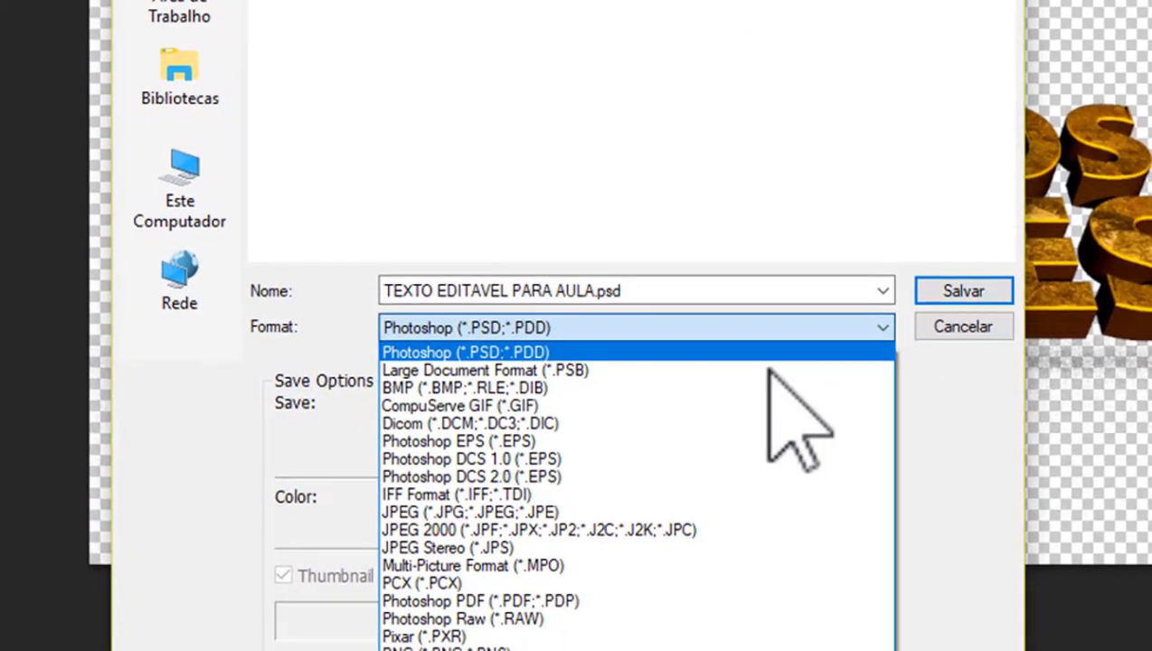
click(506, 649)
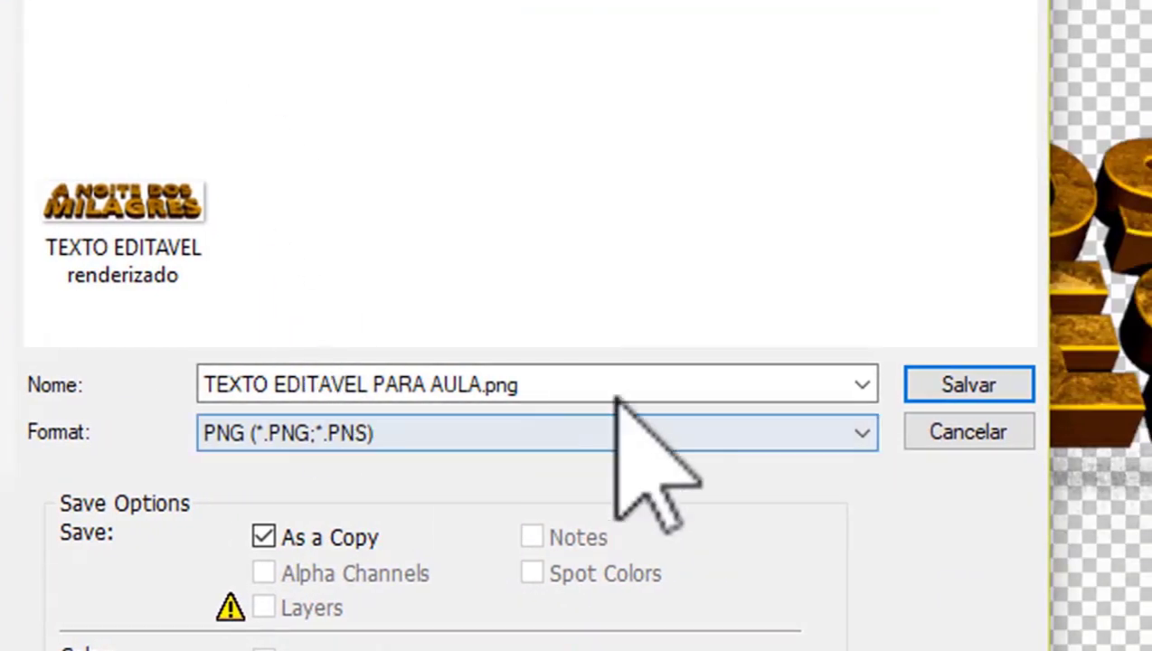
click(915, 385)
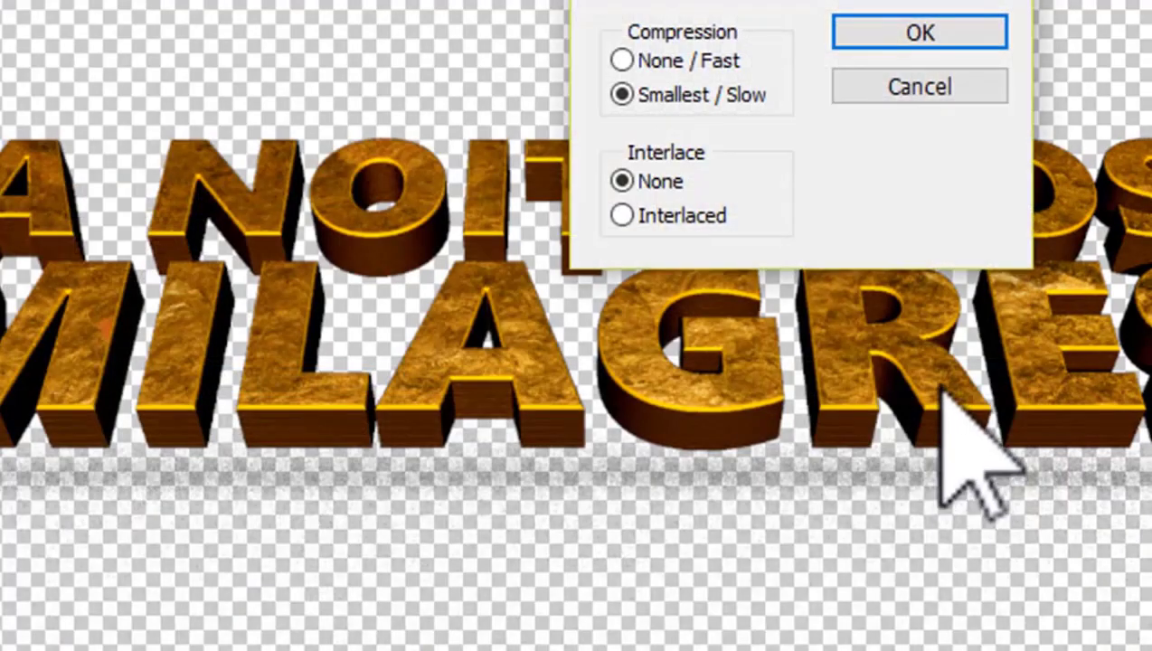
click(934, 43)
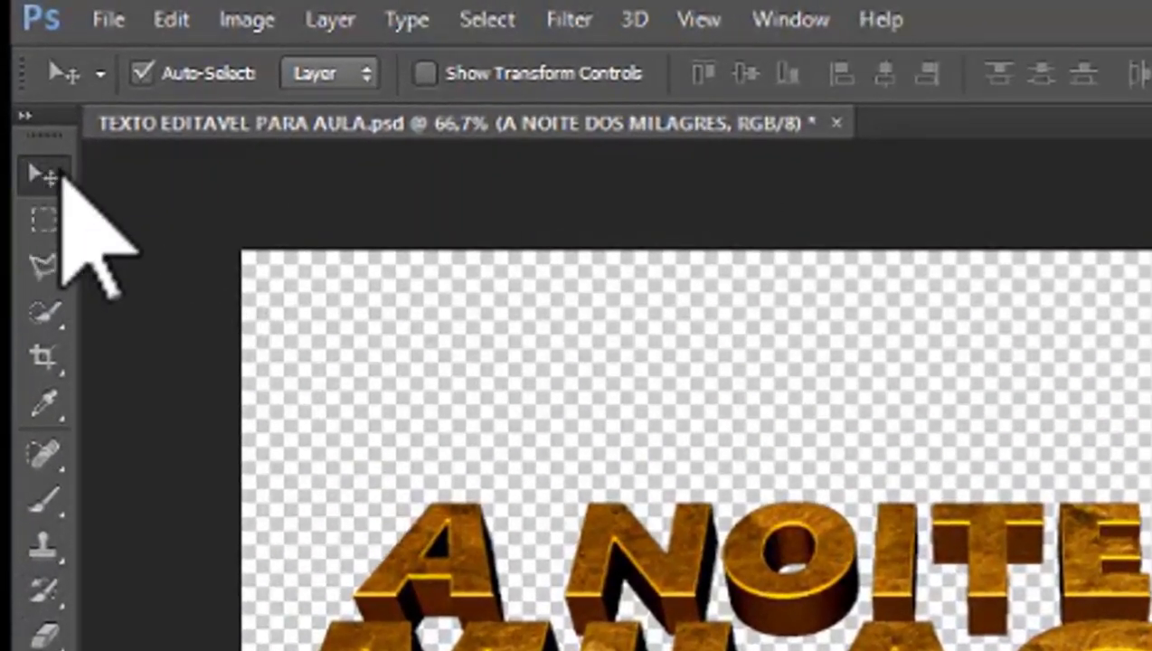
Set the Move tool's Auto-Select option to Layer
click(143, 74)
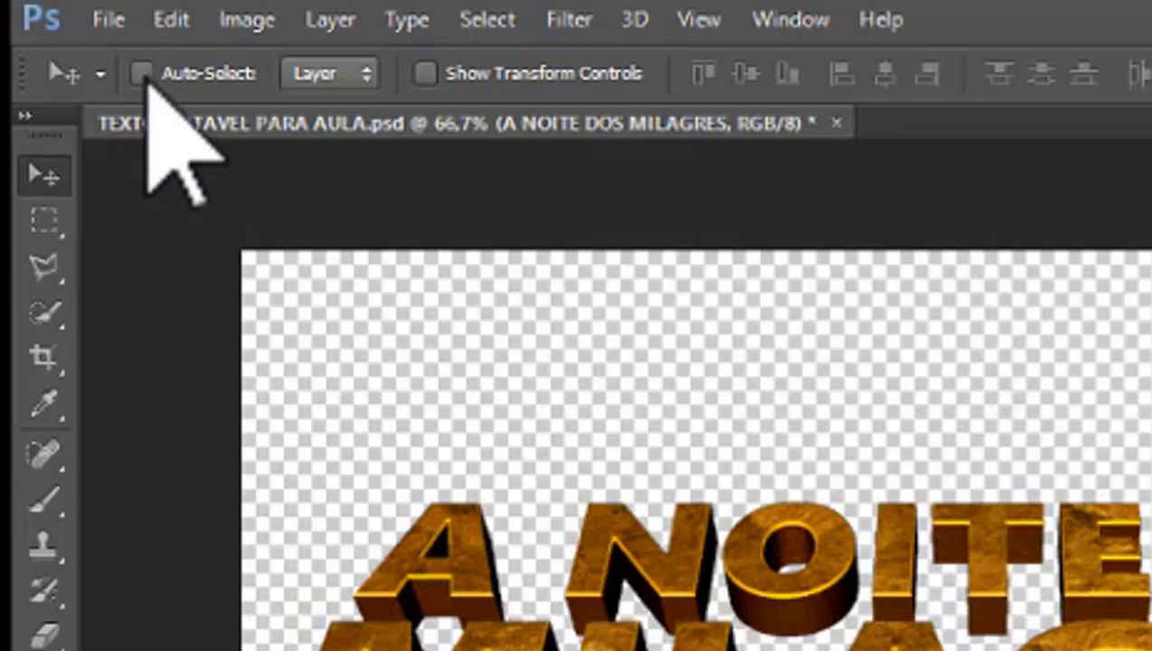
click(358, 76)
click(335, 140)
click(357, 76)
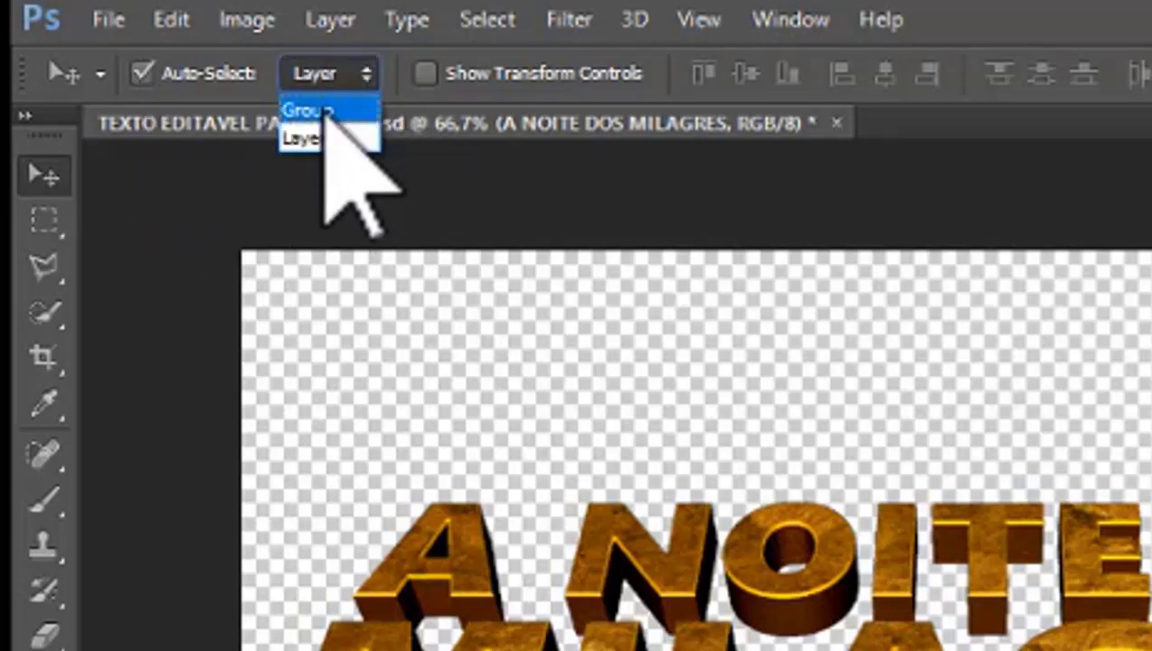
click(321, 110)
click(368, 72)
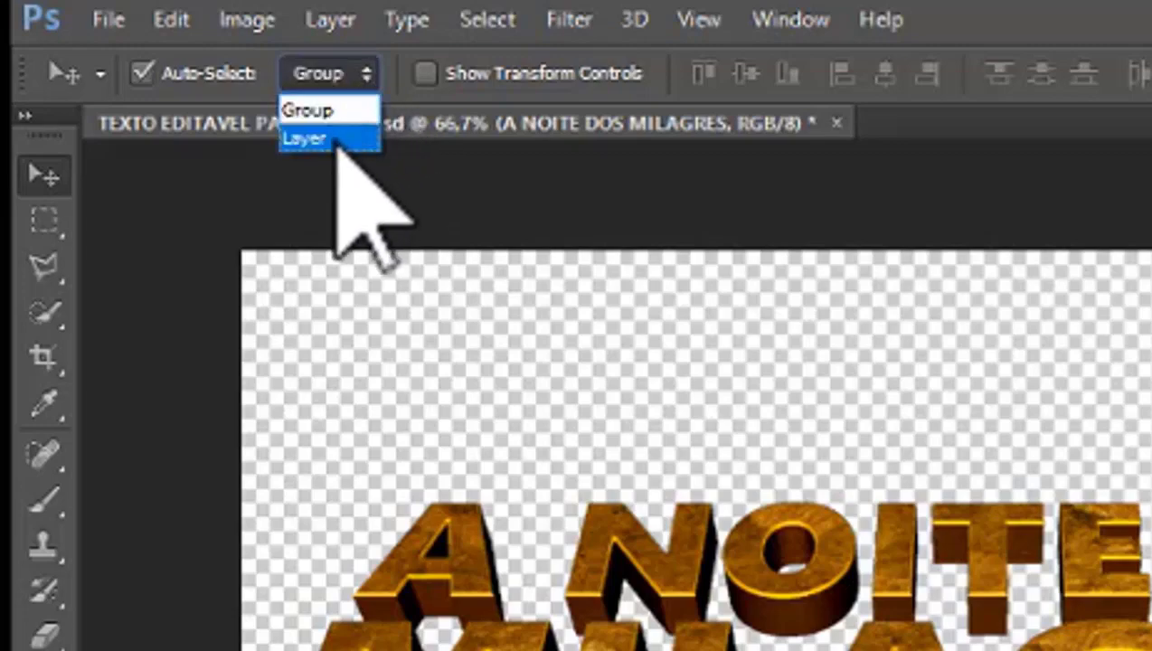
click(333, 137)
Enable Show Transform Controls, then quit Photoshop CS6, saving TEXTO EDITAVEL PARA AULA.psd
click(425, 73)
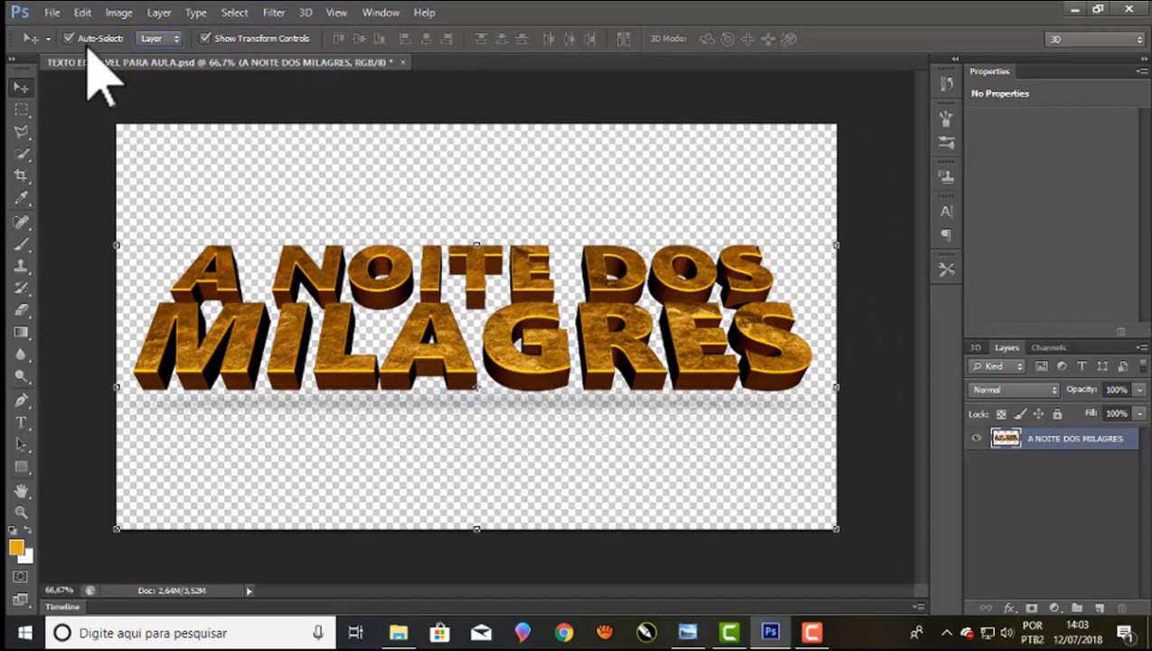
click(1127, 10)
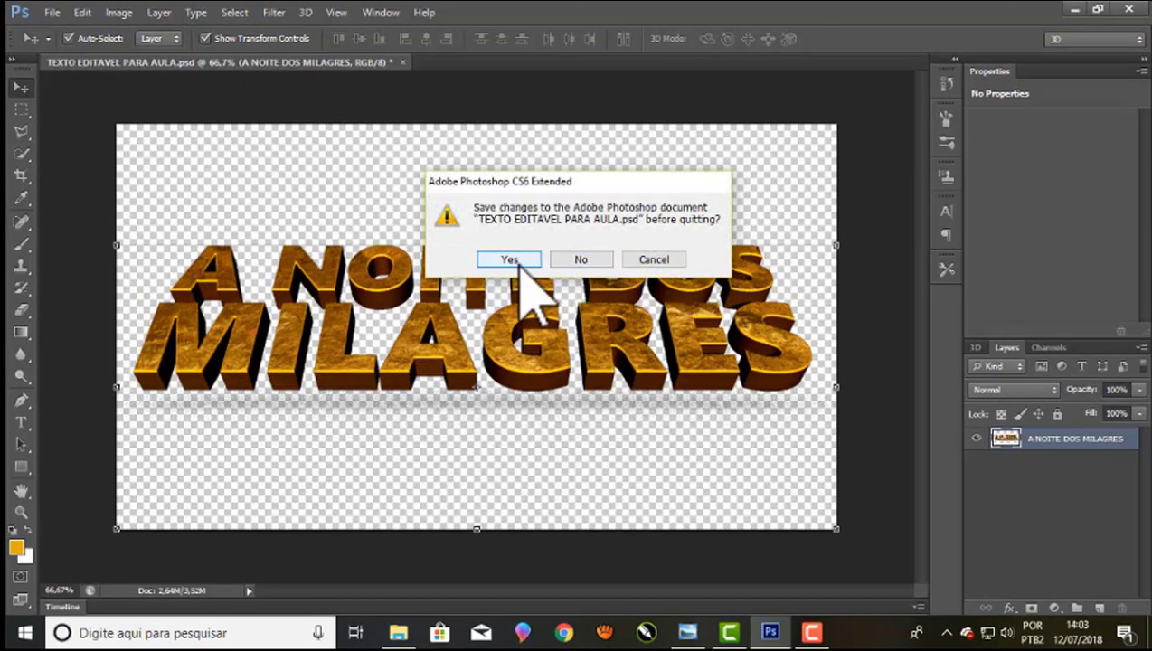
click(510, 259)
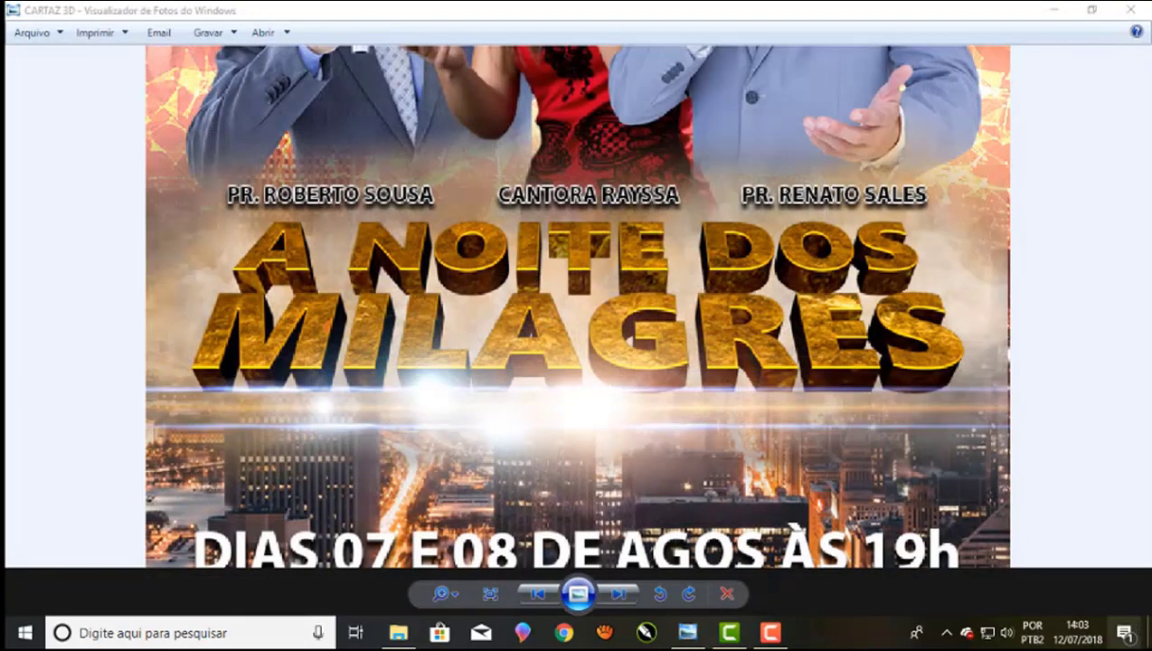
Launch Adobe Photoshop CC from its Start menu tile
click(24, 632)
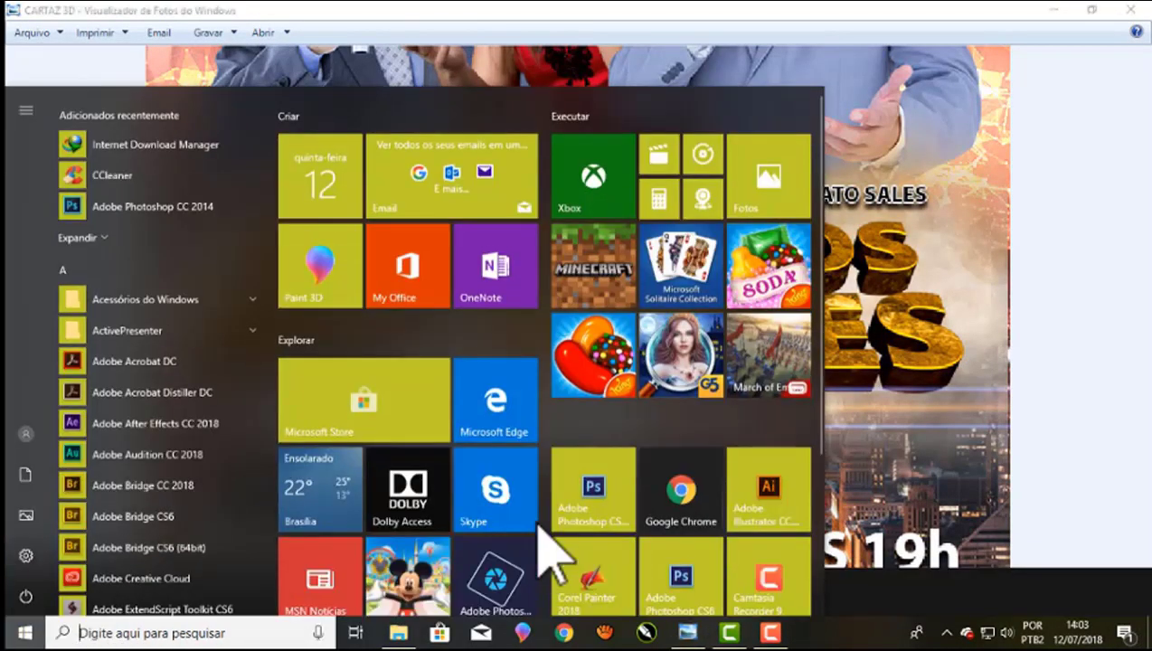
click(767, 510)
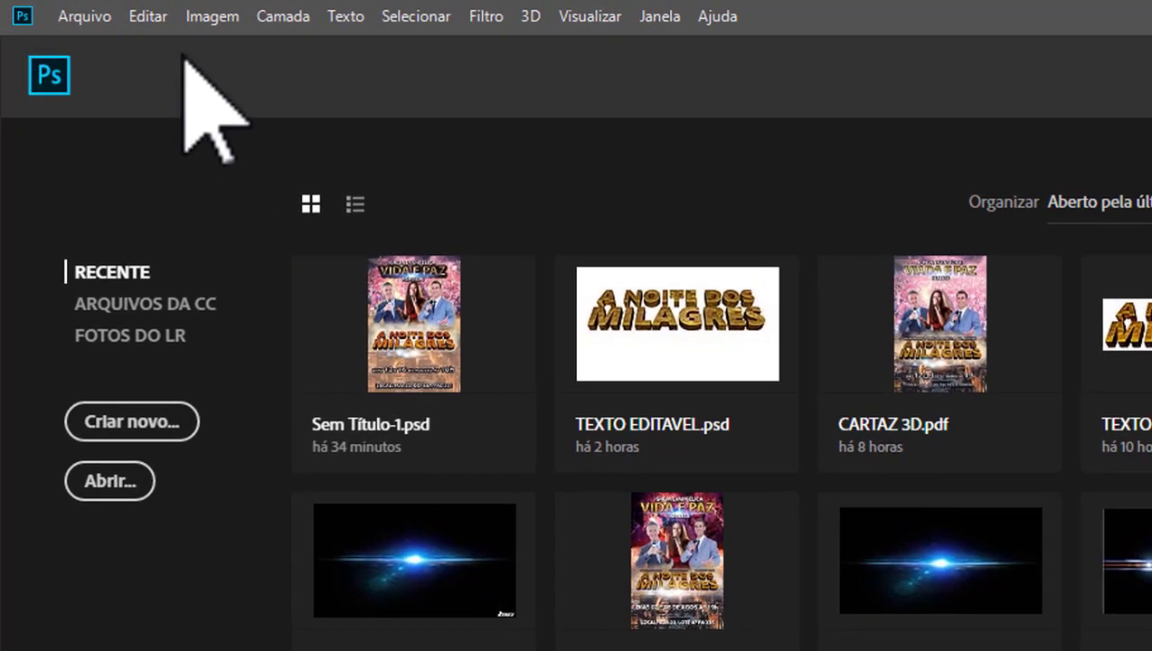
Apply the Finalidade Geral da Europa 3 colour settings preset (sRGB, Coated FOGRA39)
click(148, 16)
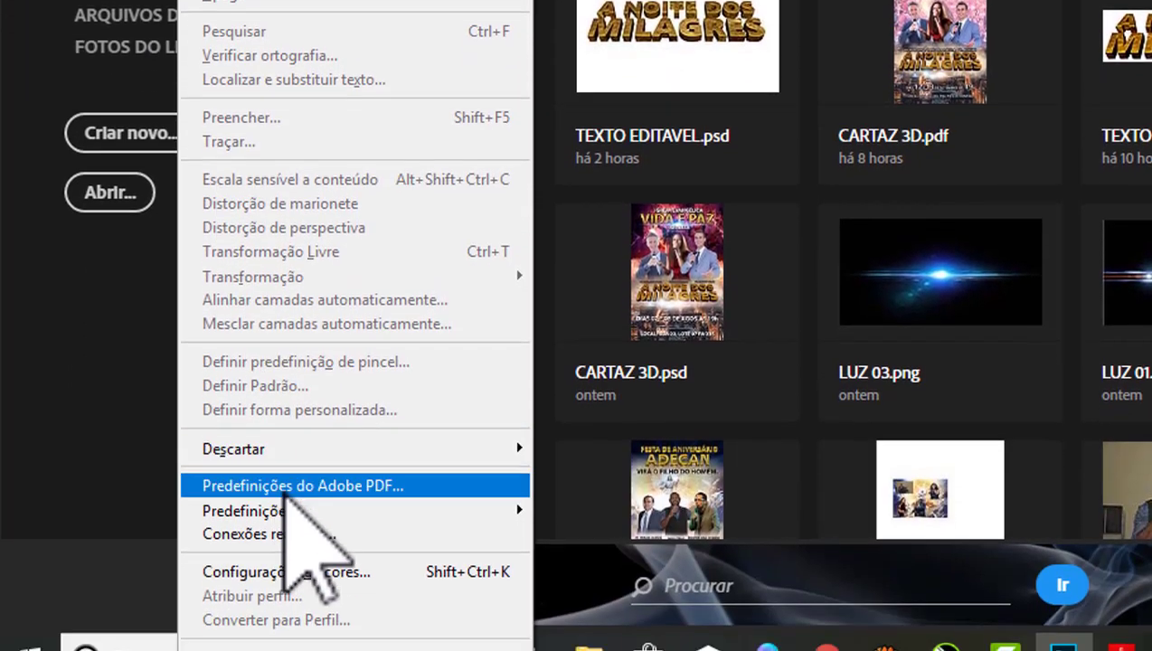
click(346, 568)
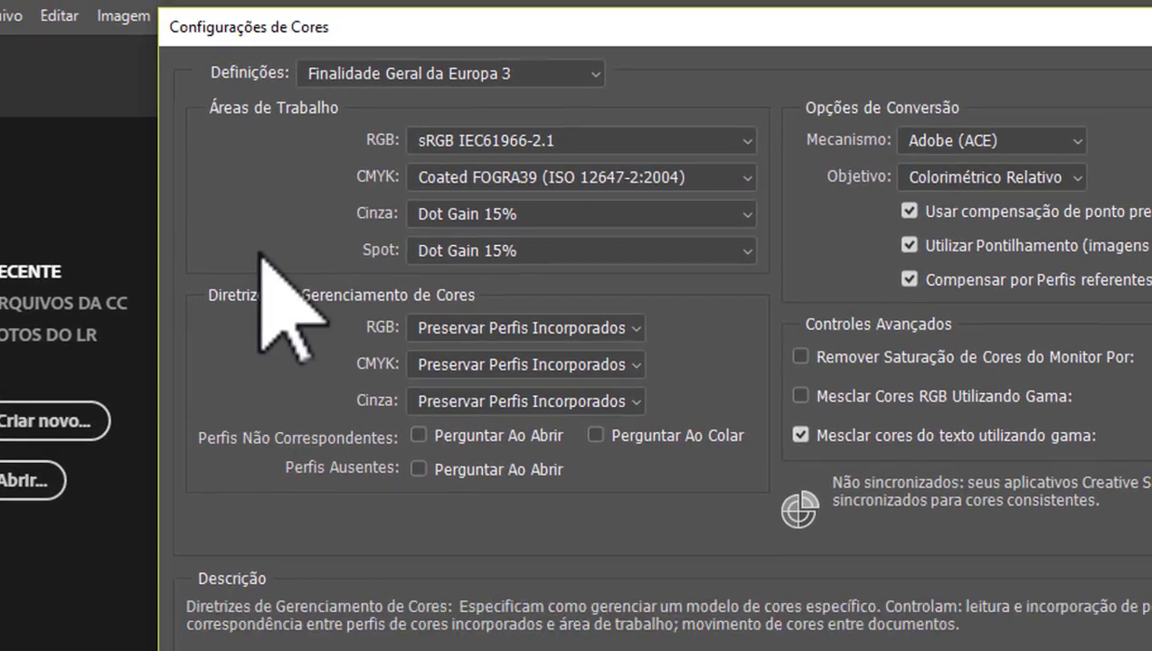
click(594, 75)
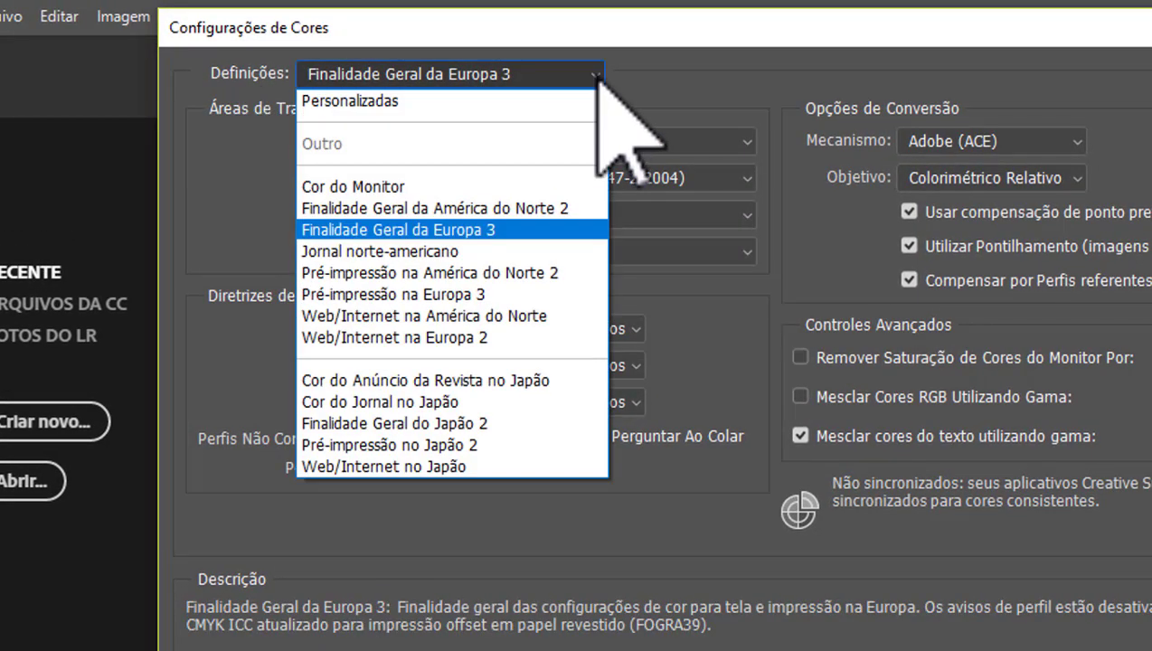
click(390, 231)
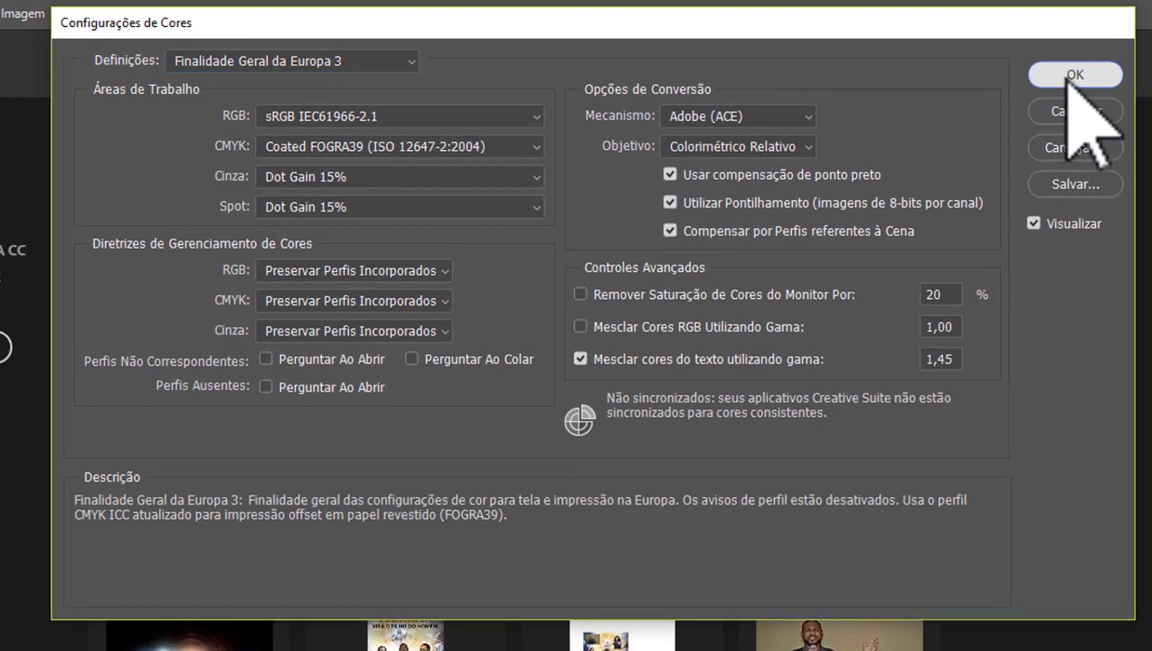
click(1074, 76)
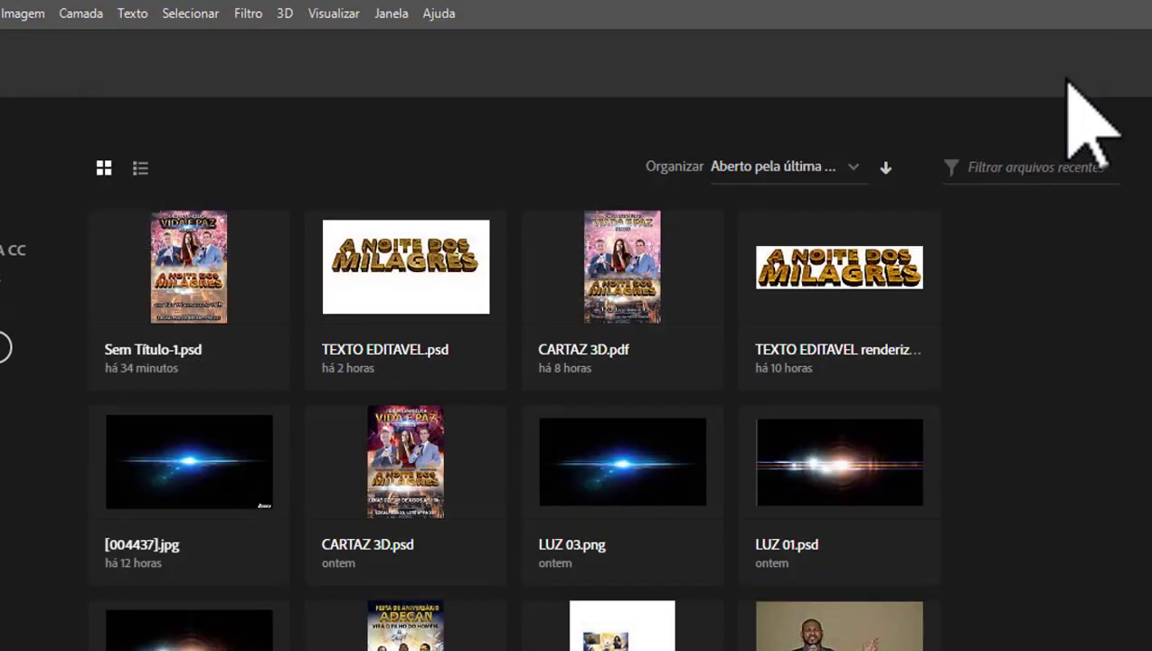
Create a 30 × 45 cm, 300 ppi, CMYK document with a white background
click(69, 13)
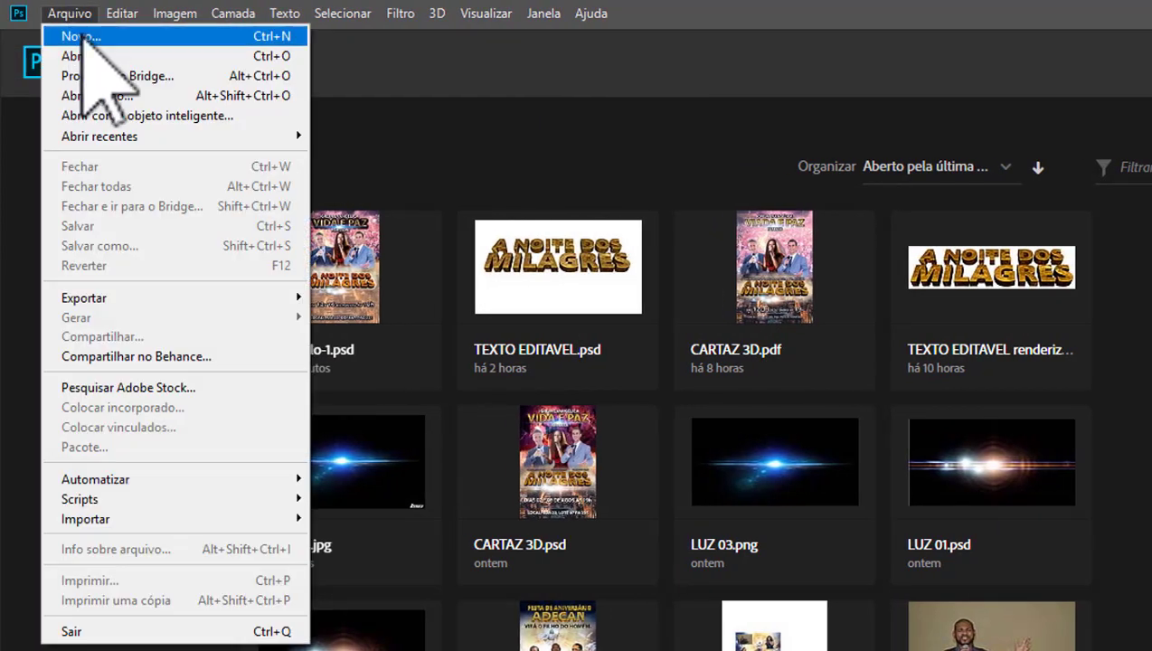
click(86, 36)
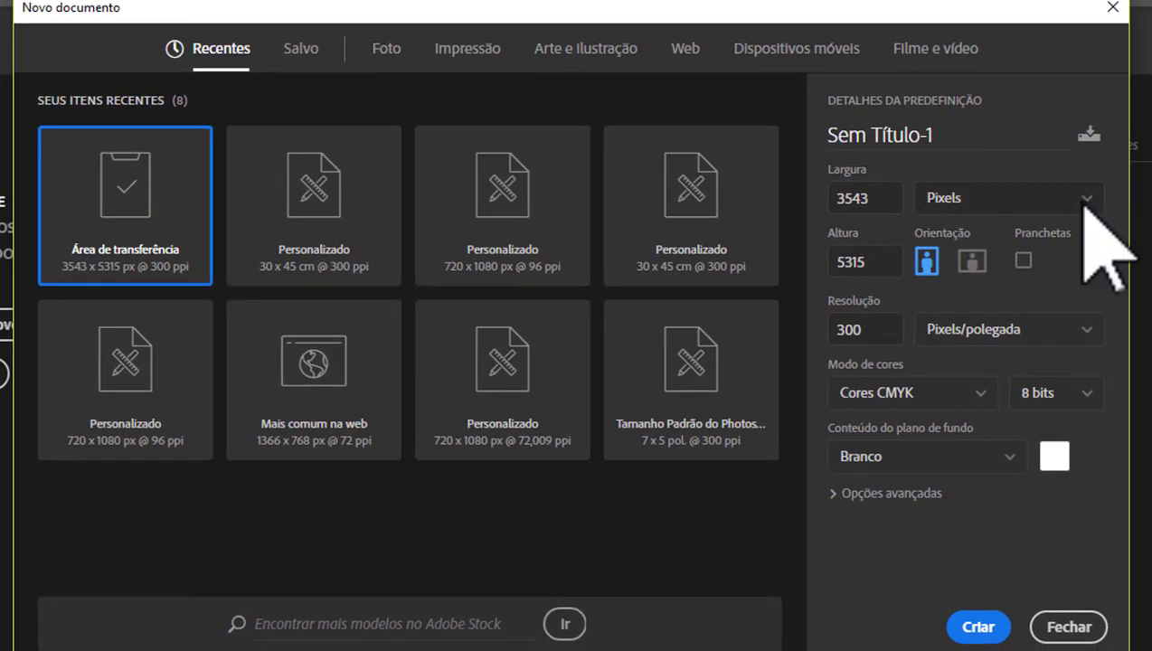
click(1080, 198)
click(960, 305)
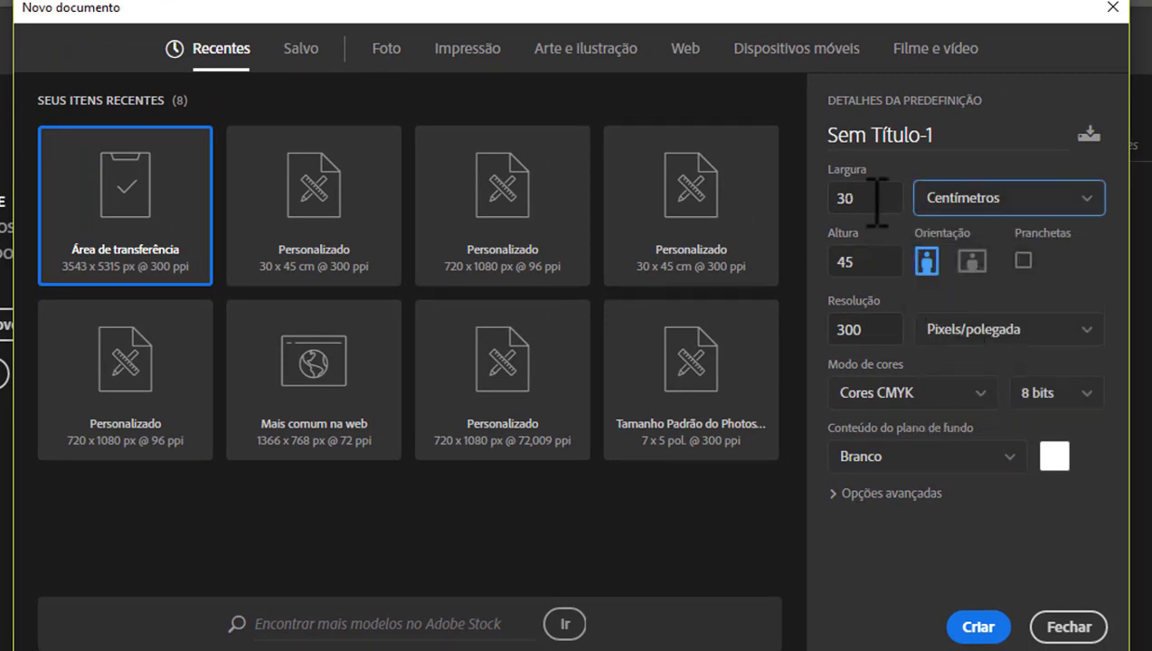
drag(874, 195, 842, 195)
drag(868, 261, 846, 262)
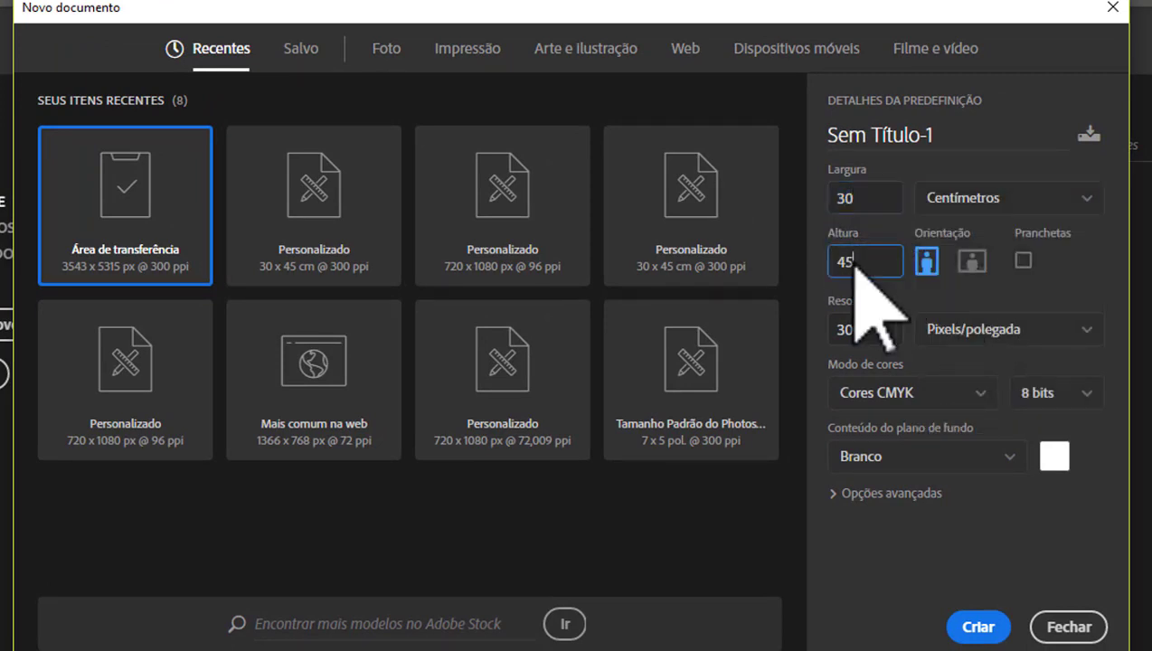
drag(874, 327, 837, 329)
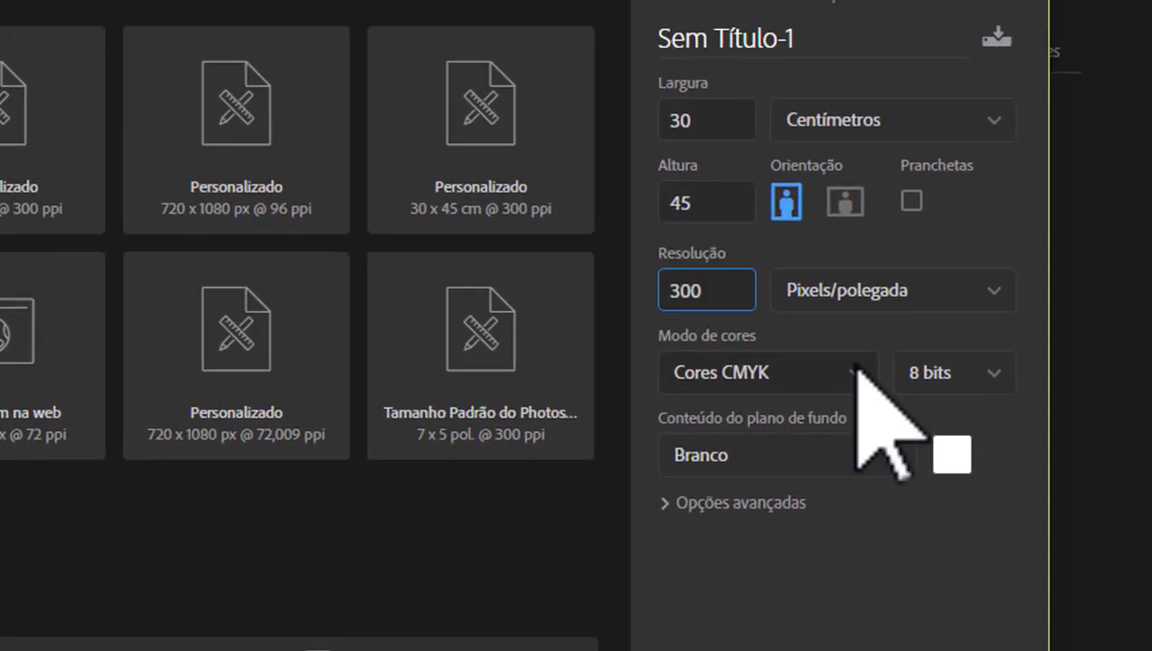
click(950, 394)
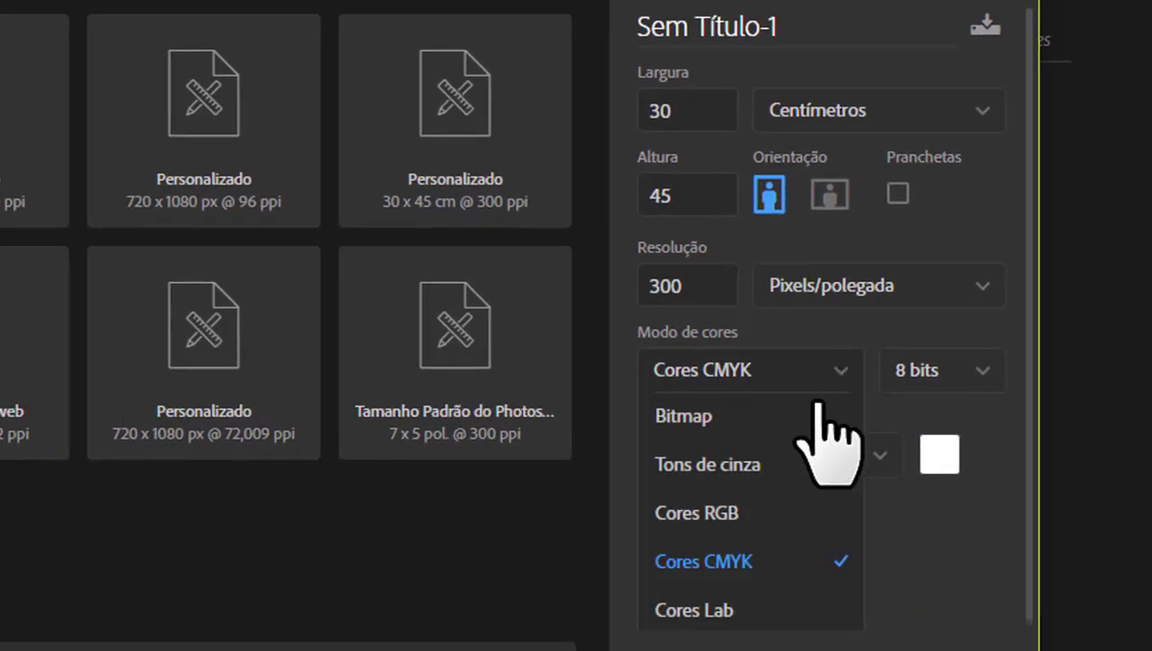
click(723, 569)
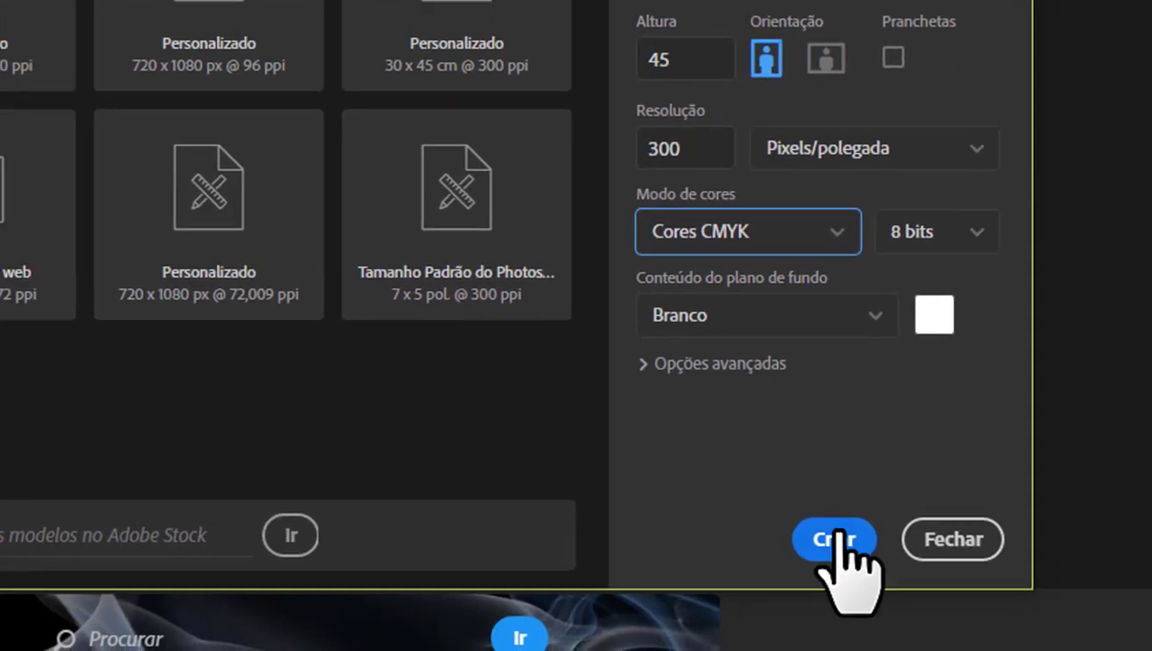
click(902, 545)
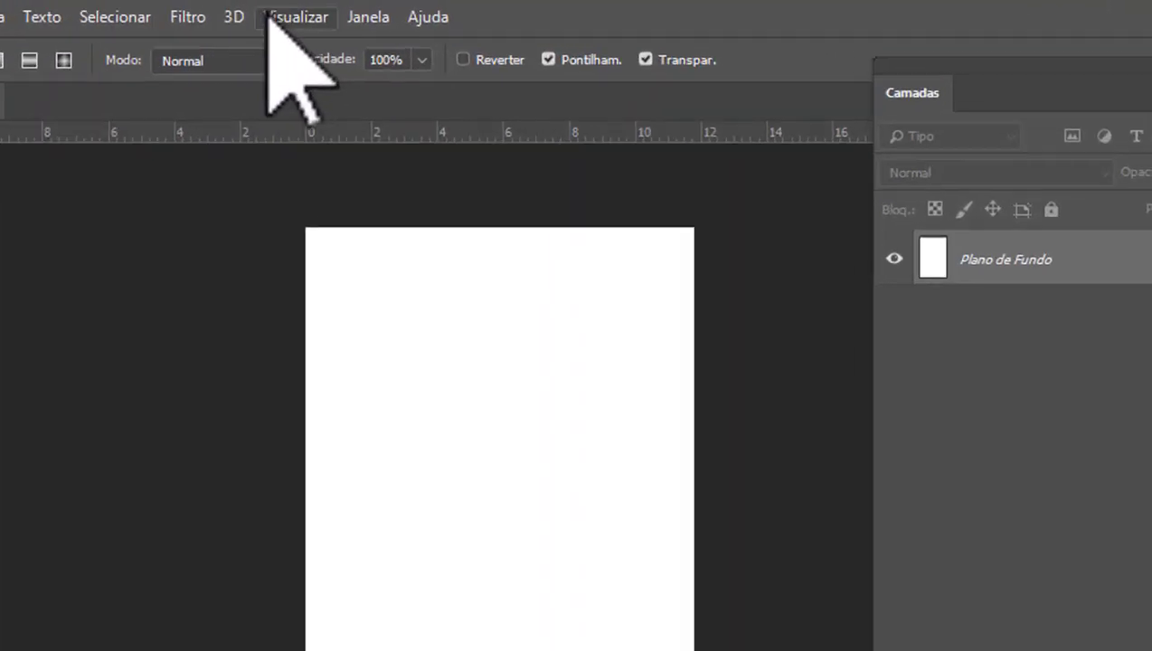
Set up a new guide layout with columns off and margin guides enabled
click(267, 16)
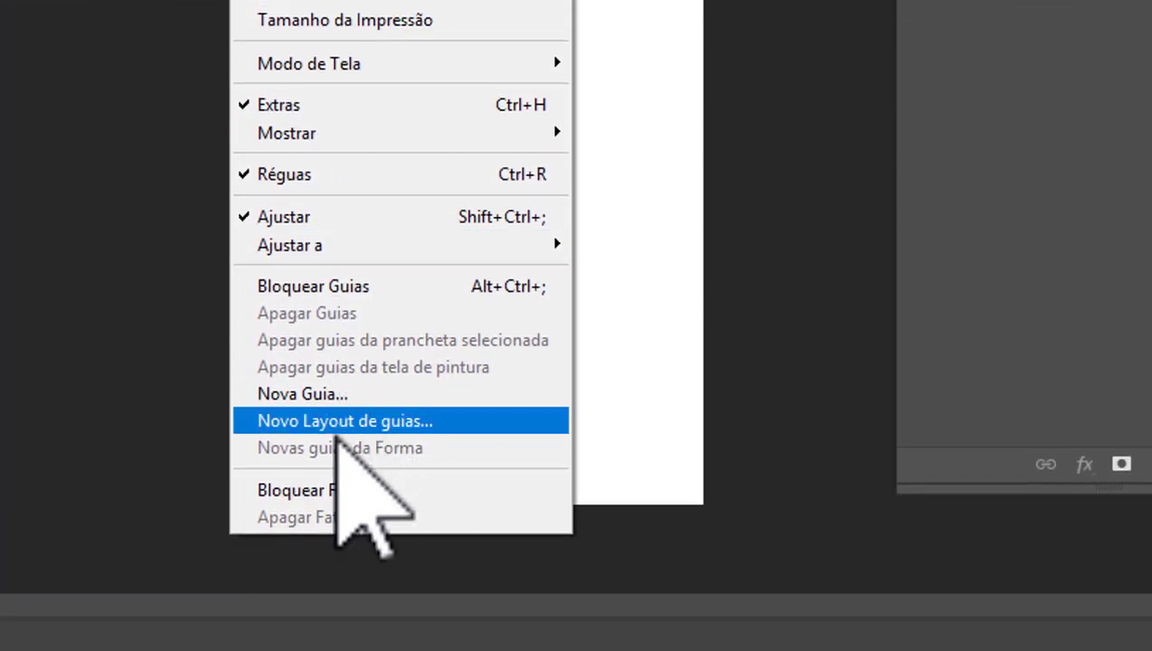
click(329, 430)
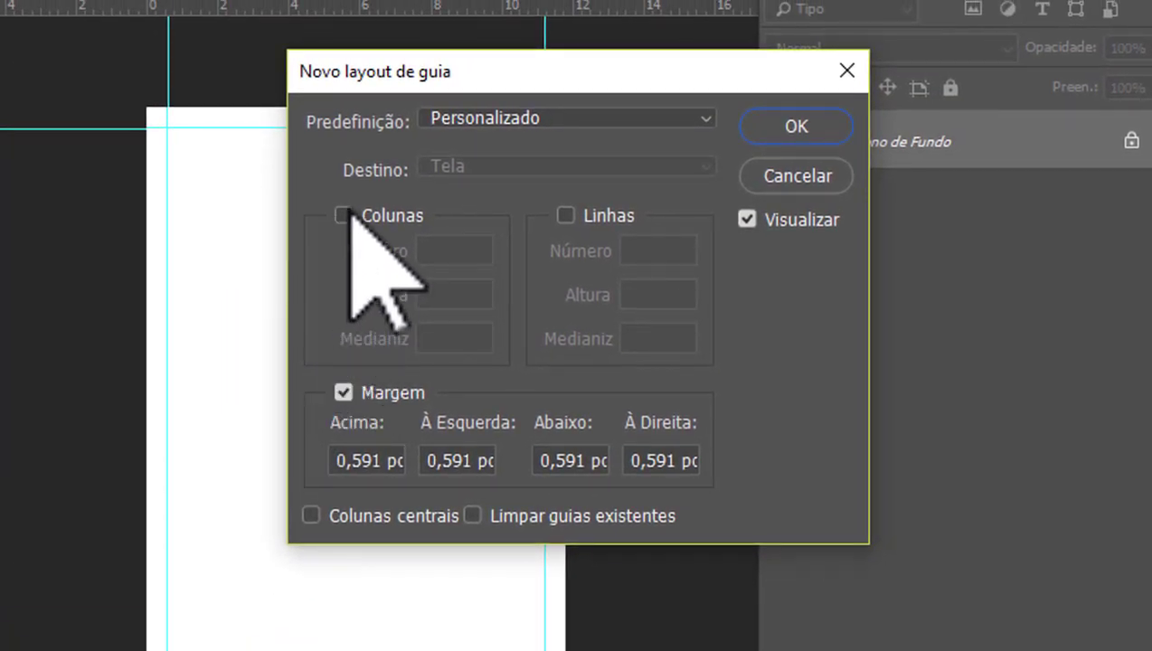
click(343, 215)
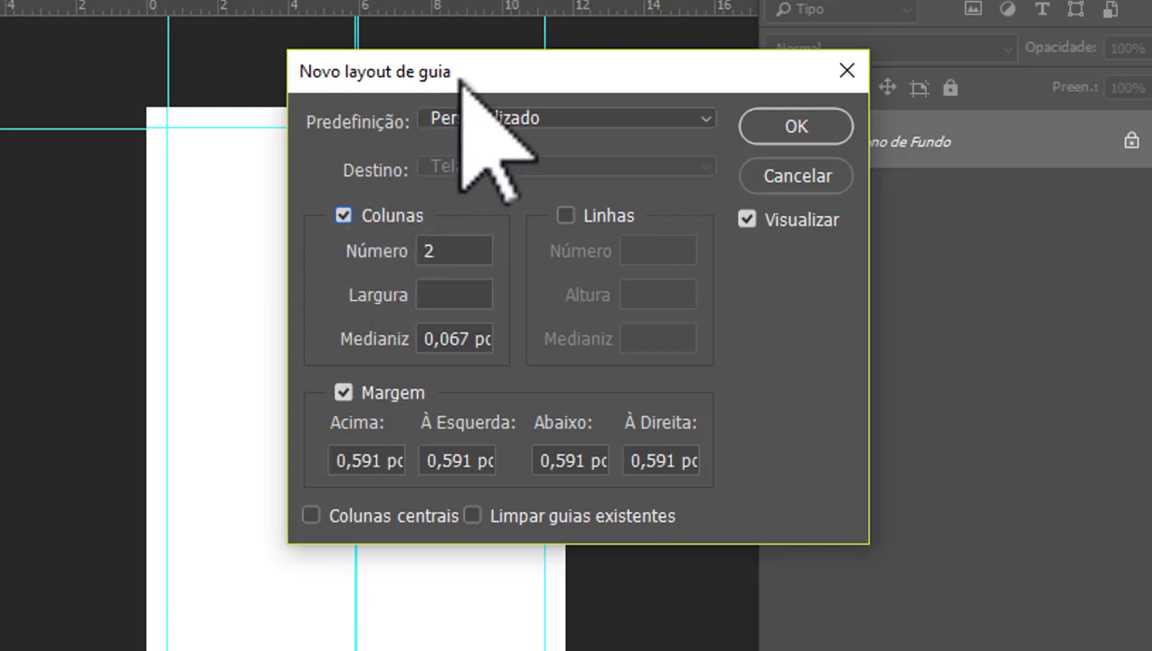
drag(470, 70, 702, 27)
click(575, 172)
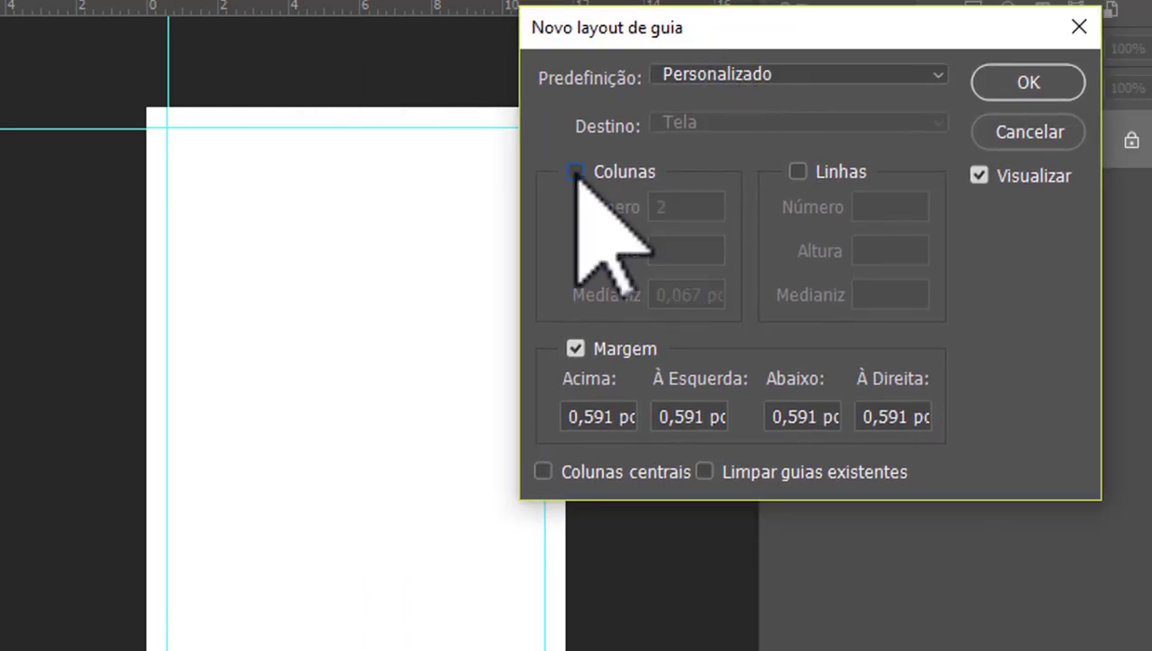
click(577, 350)
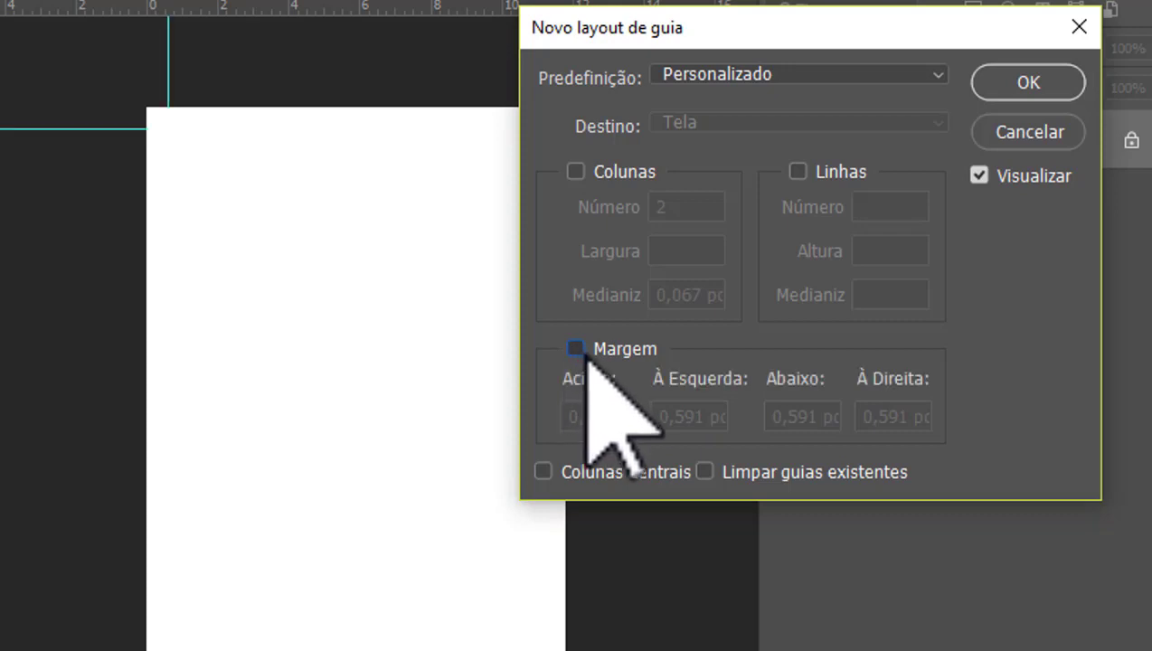
click(579, 351)
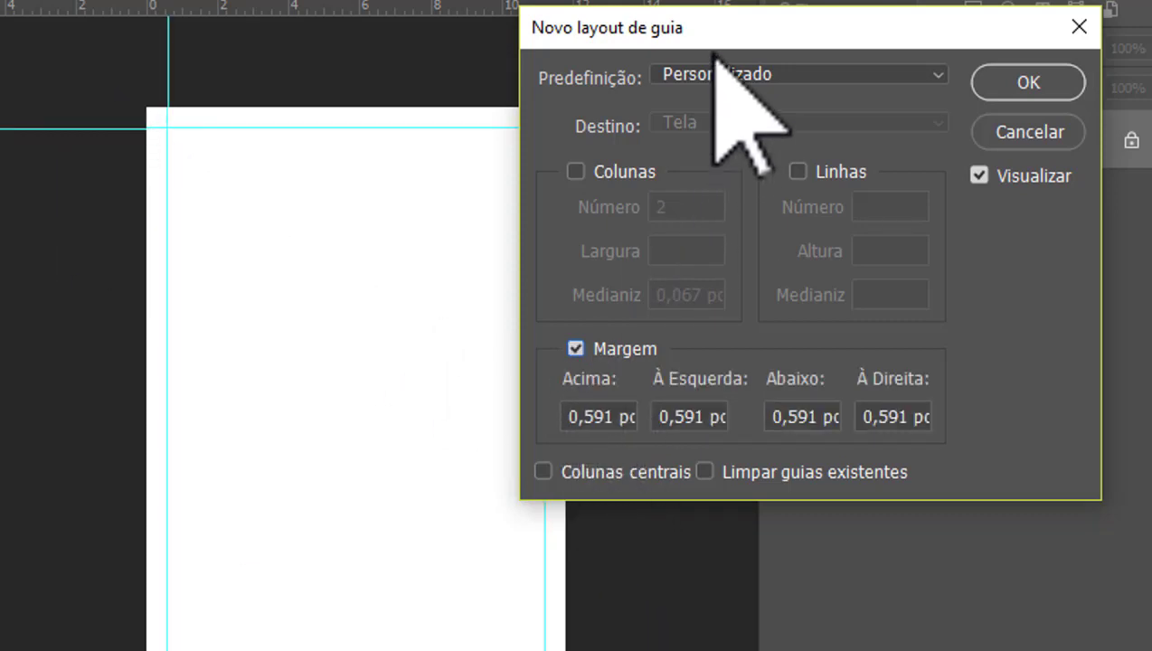
mouse_move(720, 39)
mouse_down()
mouse_move(714, 0)
mouse_move(710, 13)
mouse_up()
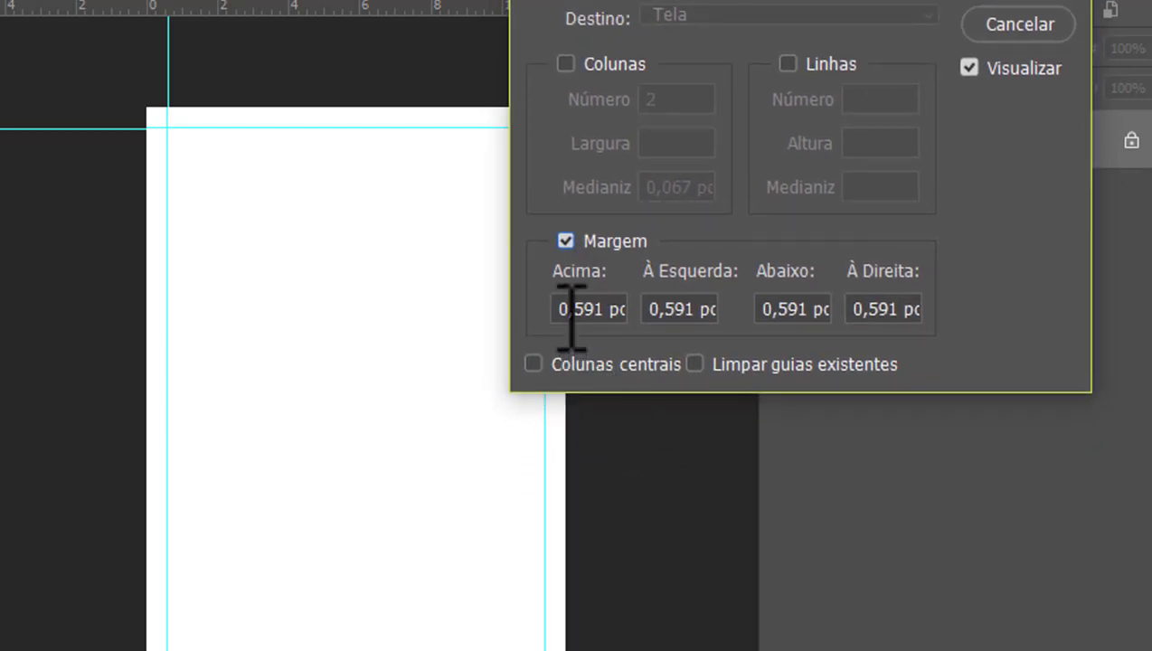
Enter 1,5 cm for the top, left, bottom and right margins and apply
drag(567, 309, 654, 309)
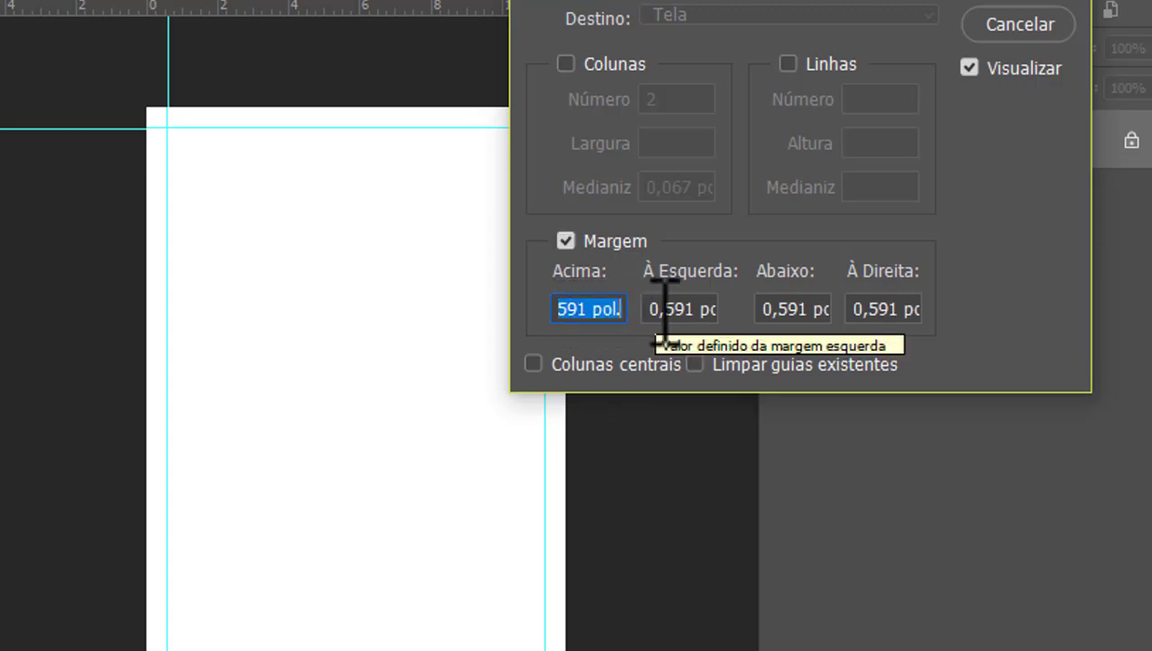
text(1,)
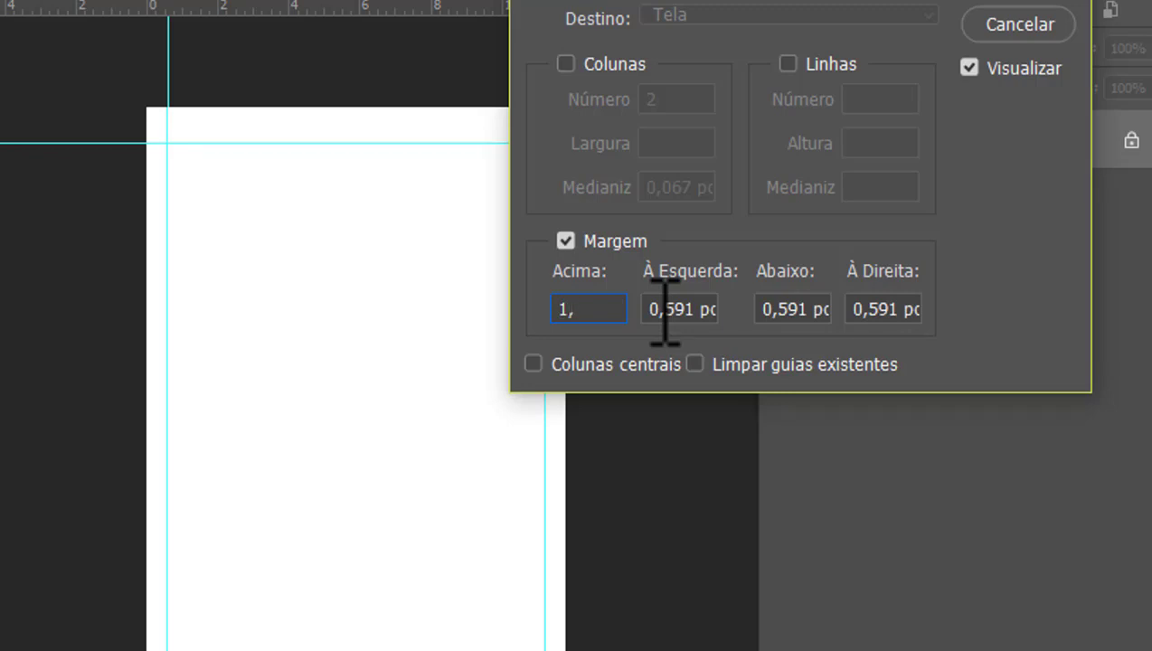
text(5)
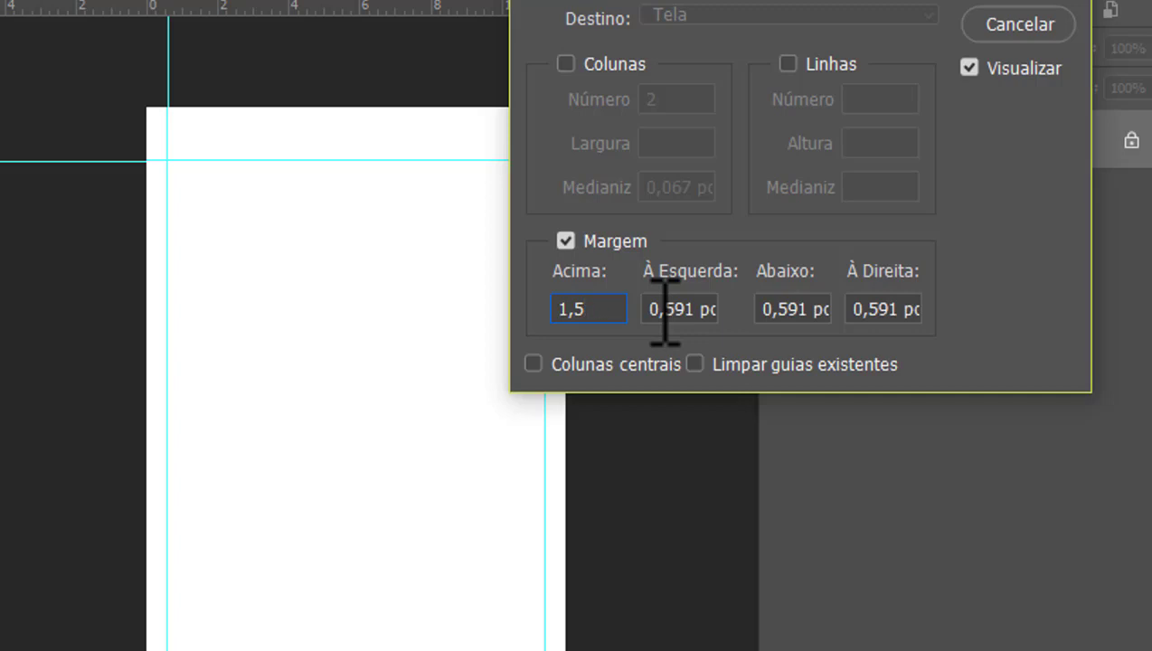
text( cm)
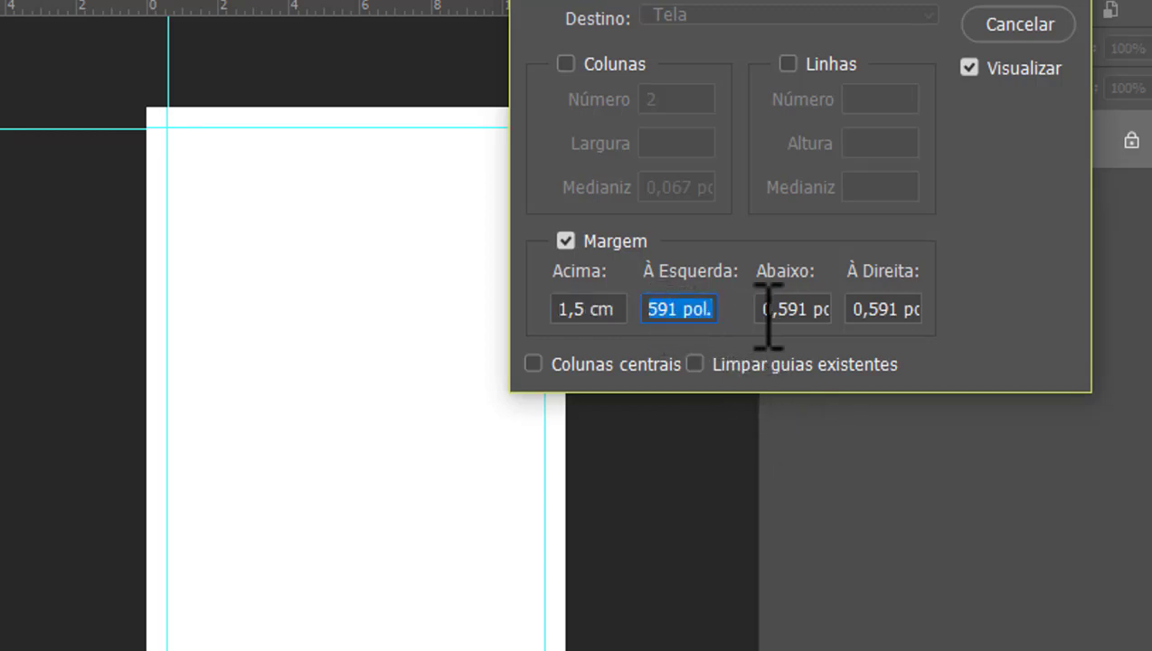
text(1,)
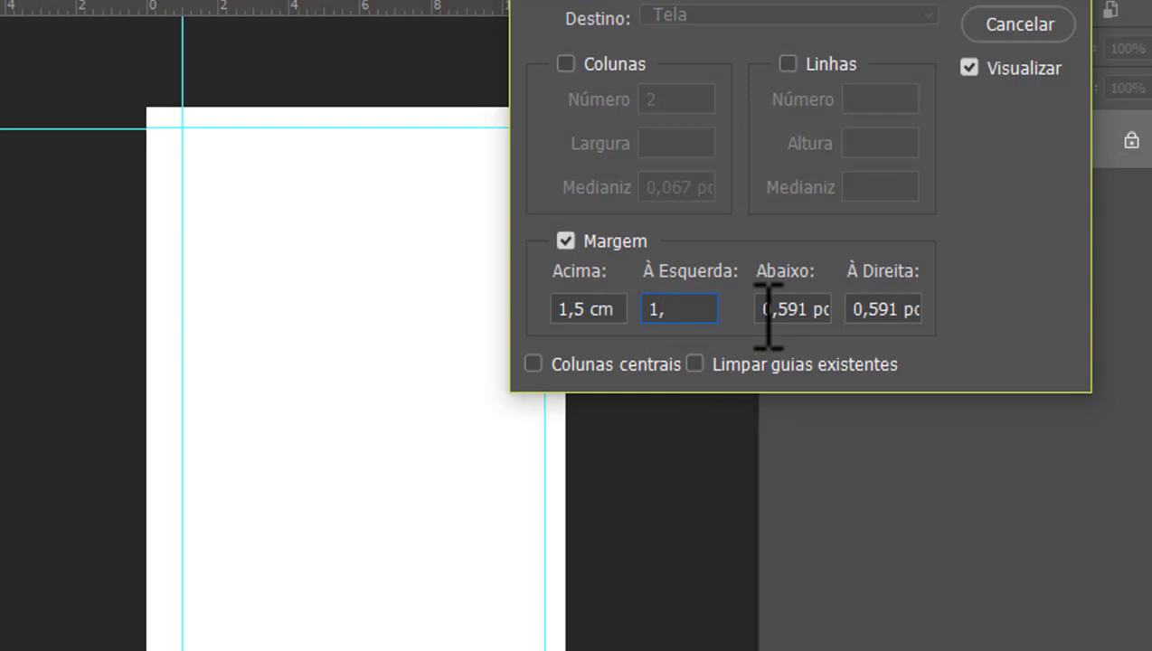
text(5)
text(cm)
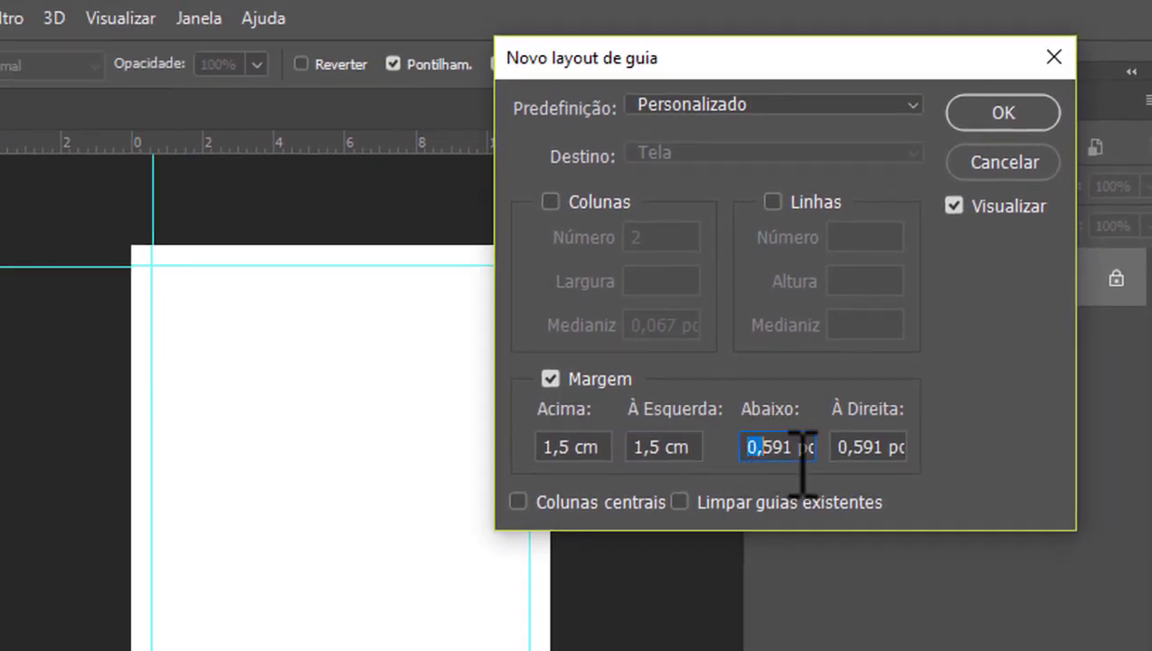
drag(801, 452, 868, 475)
text(,)
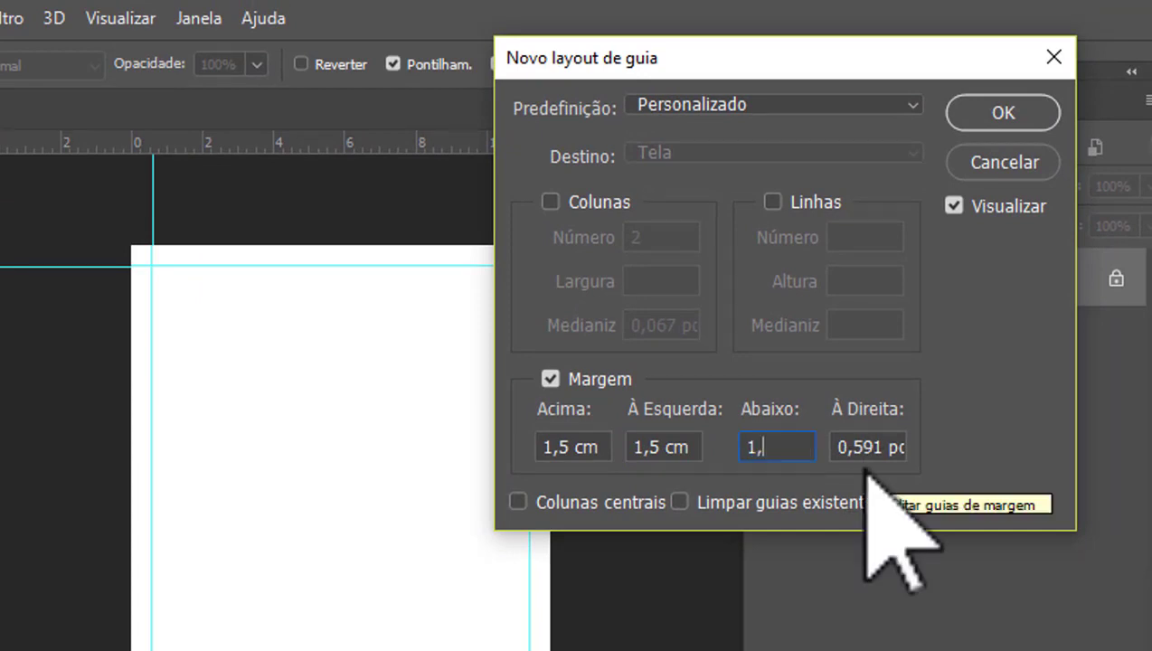
text(5)
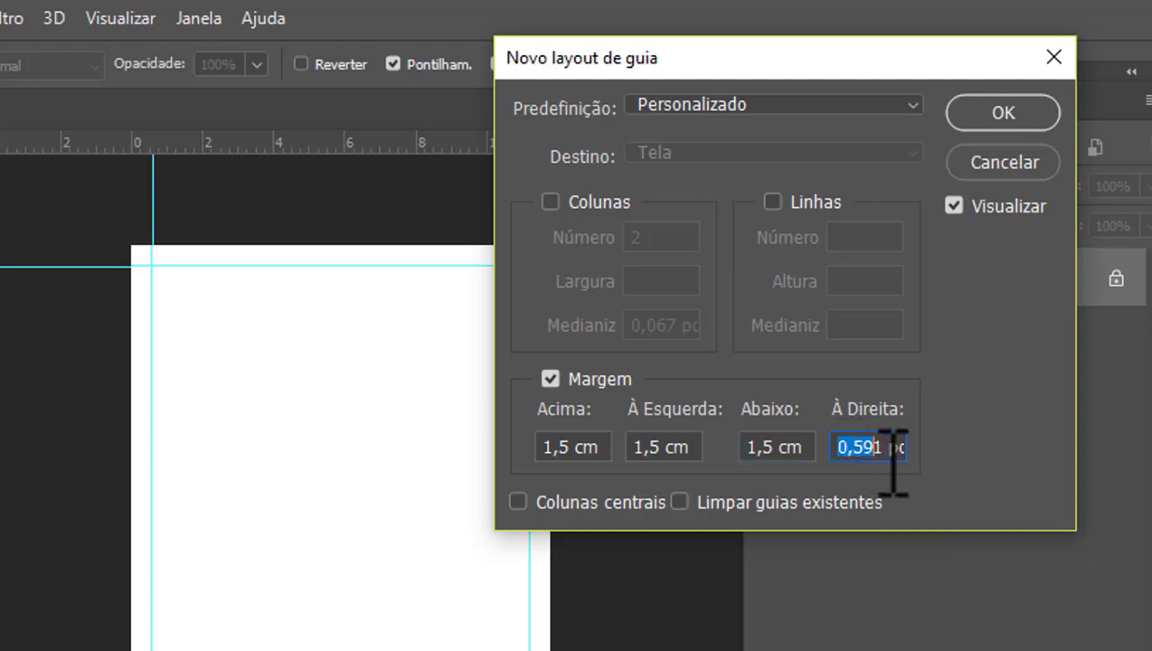
drag(893, 461, 946, 468)
text(1,5m)
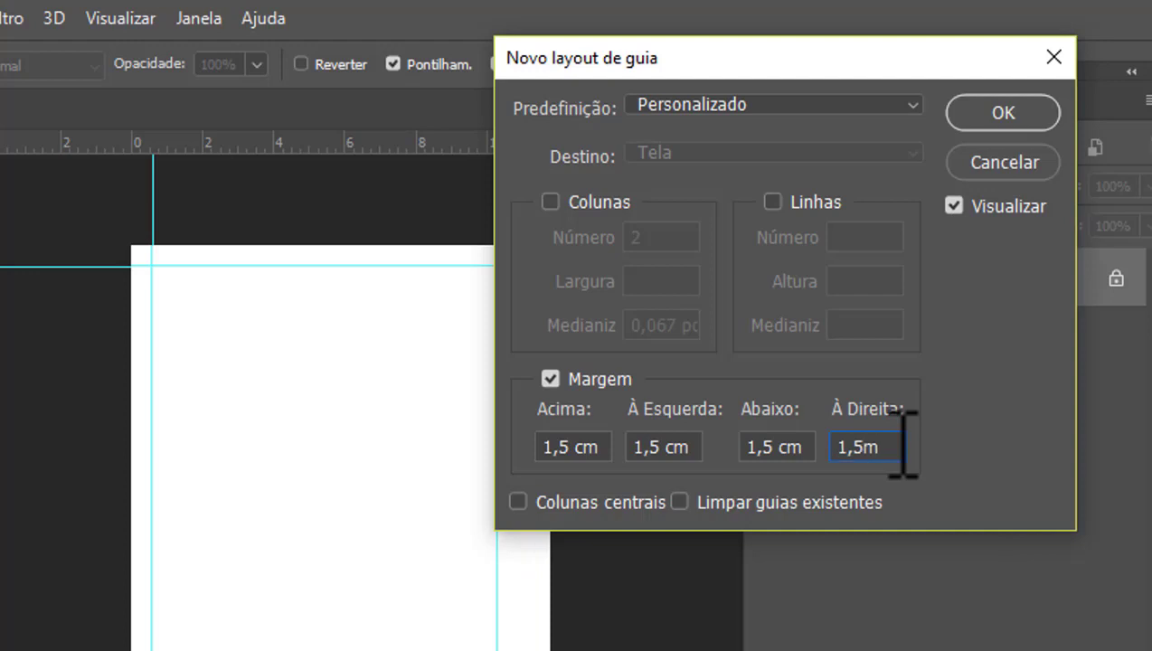
click(813, 449)
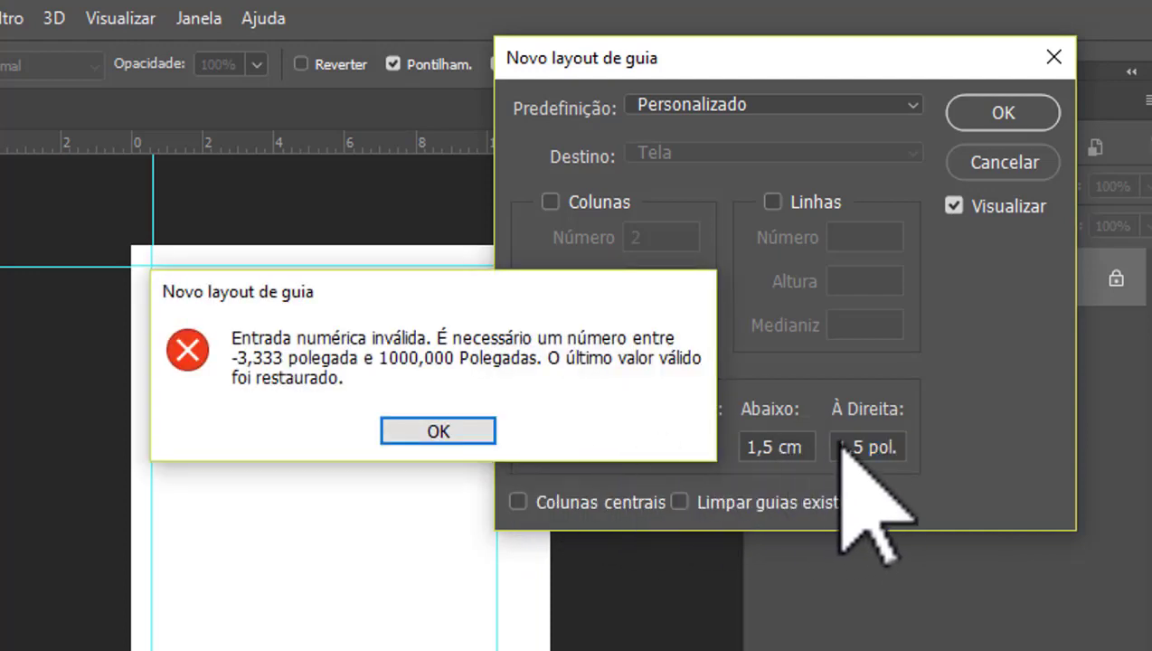
click(440, 431)
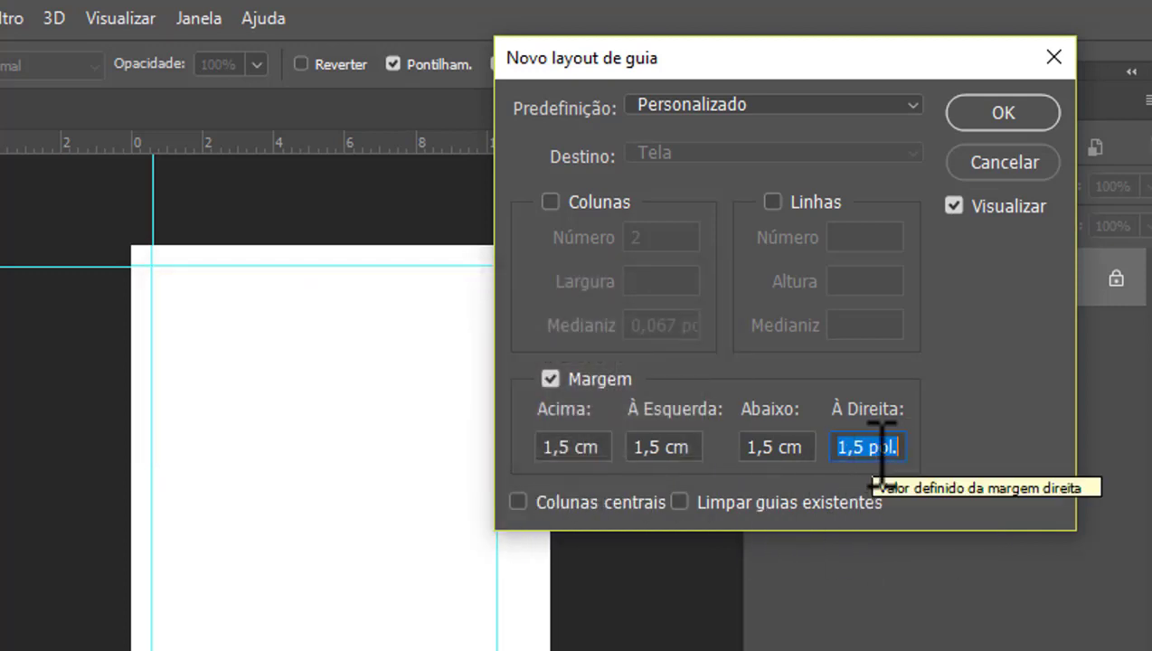
drag(871, 446, 904, 449)
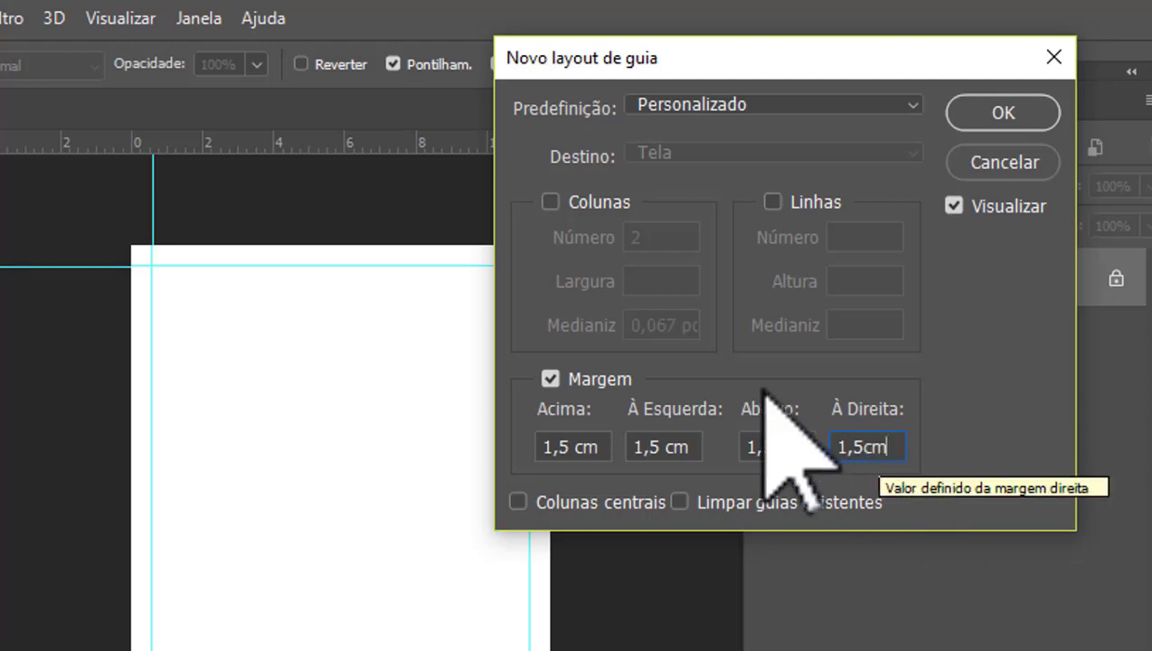
click(991, 115)
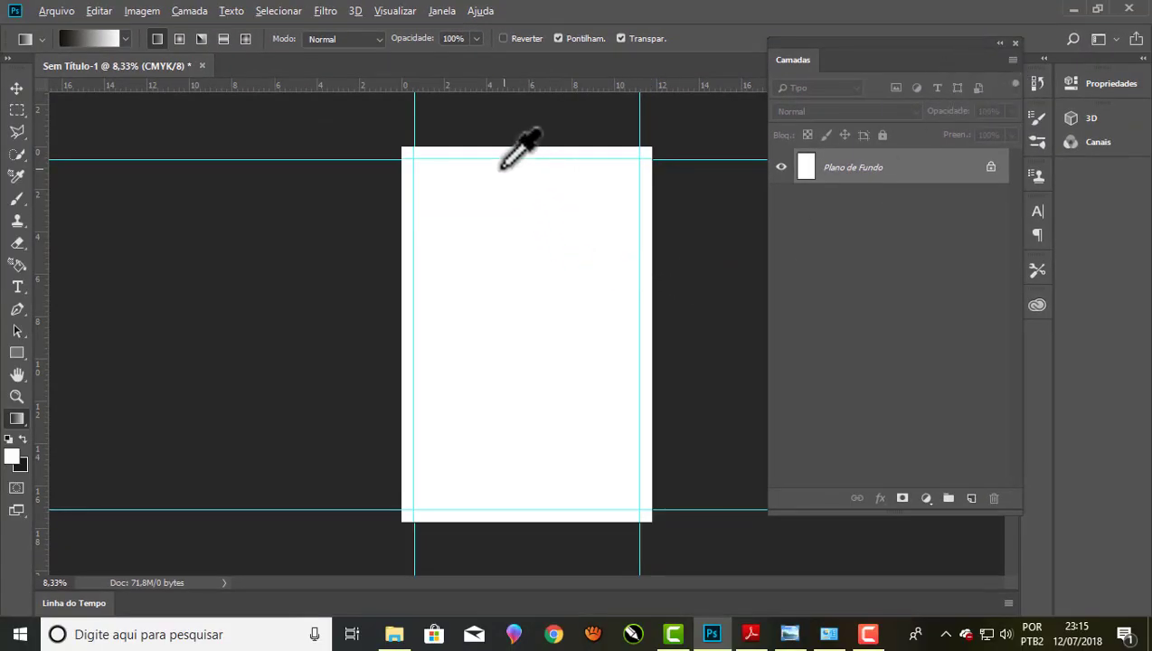
Zoom the page in and out, then drag the floating Layers panel lower down
scroll(520, 149, up, 1)
scroll(489, 128, up, 1)
scroll(462, 91, up, 1)
scroll(452, 86, up, 1)
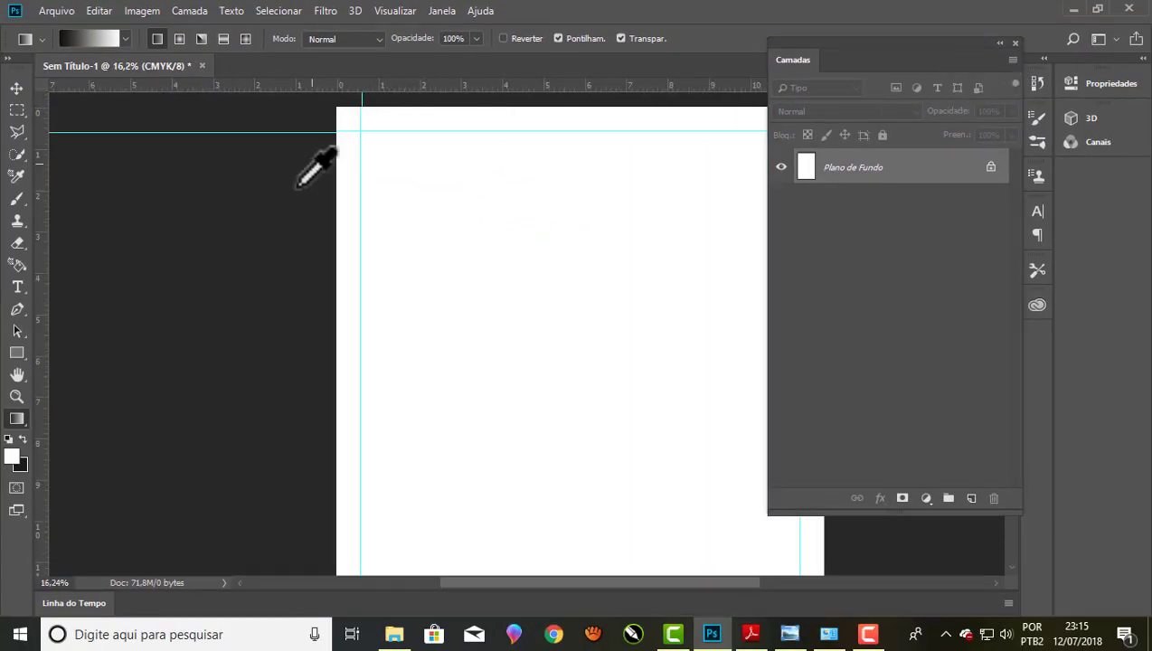
scroll(312, 217, down, 1)
scroll(339, 238, down, 1)
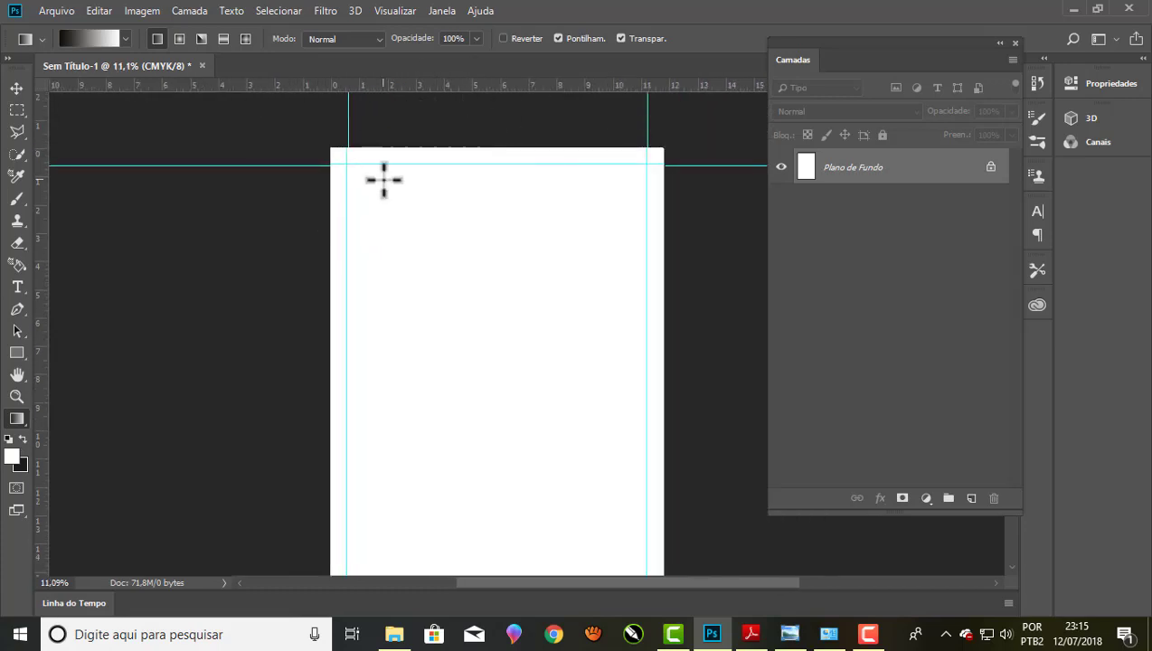
mouse_move(915, 57)
mouse_down()
mouse_move(891, 119)
mouse_move(917, 107)
mouse_up()
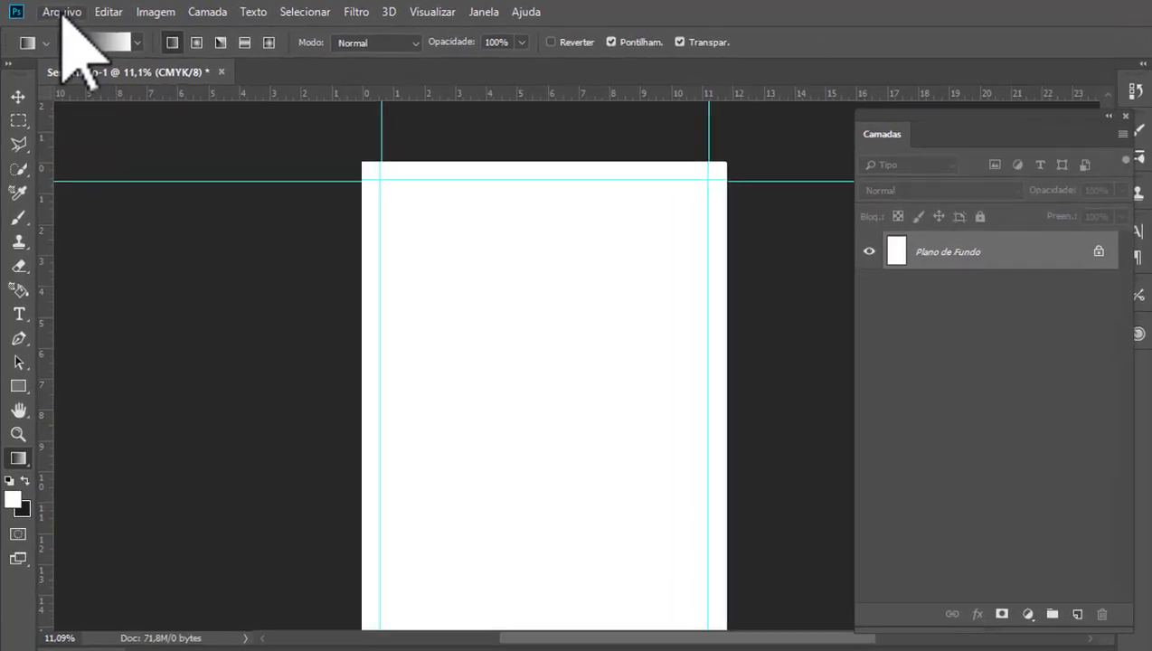
Place pexels-photo-373893 from the materiais folder as a linked image
click(56, 10)
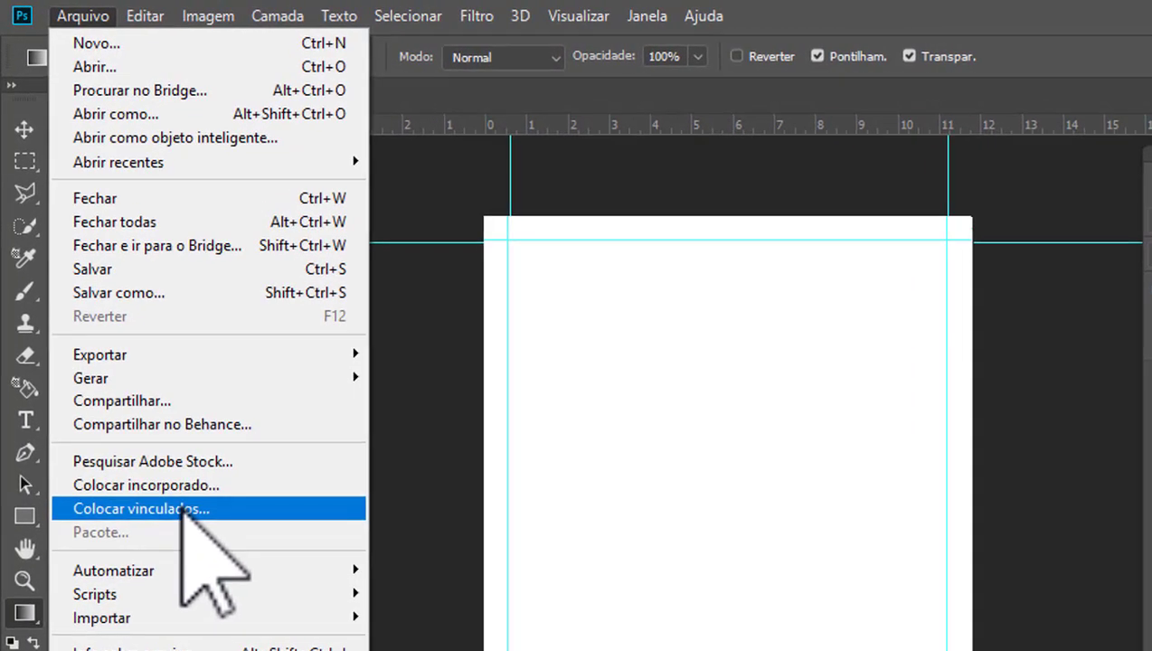
click(171, 481)
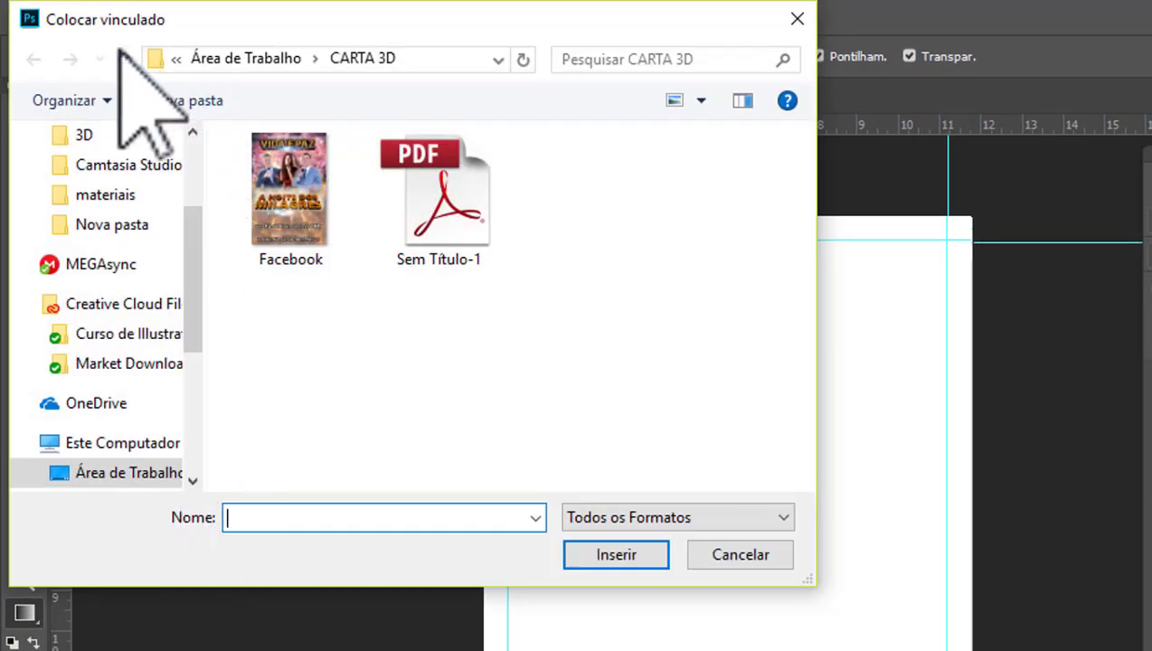
click(118, 442)
key(alt+Left)
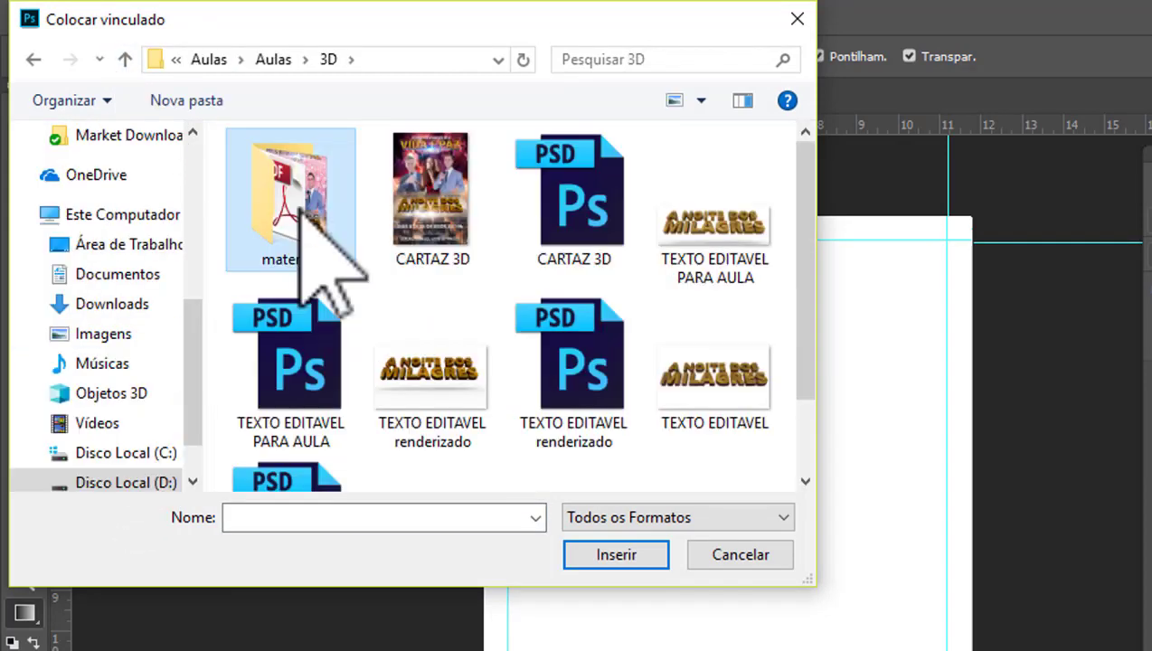
double_click(306, 213)
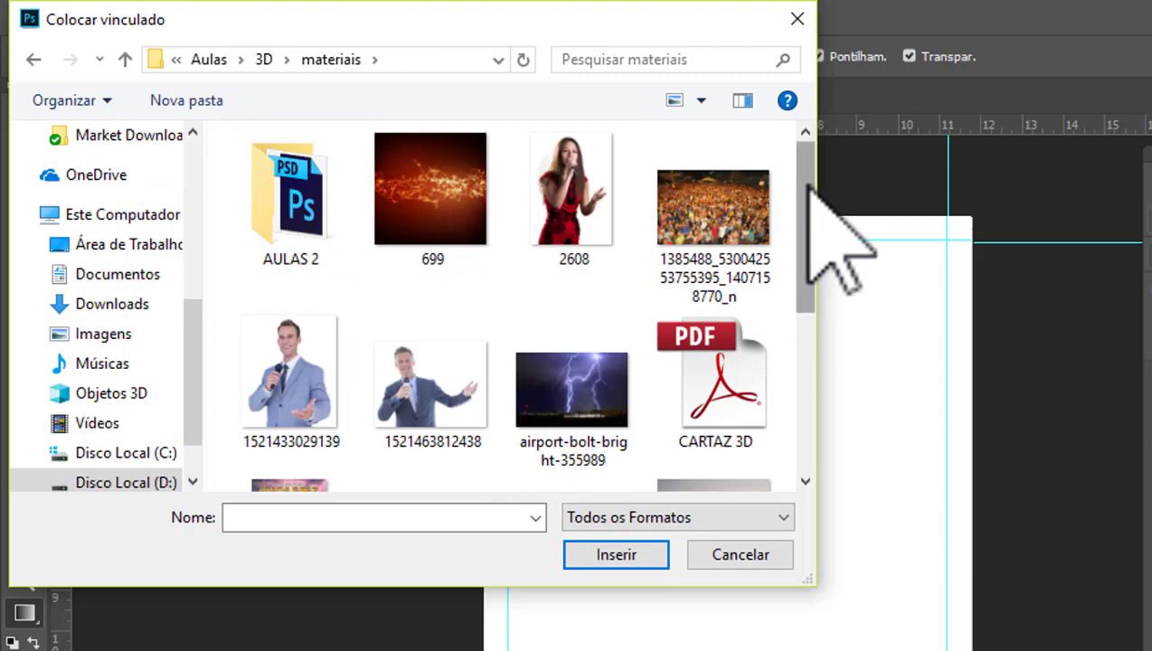
mouse_move(805, 230)
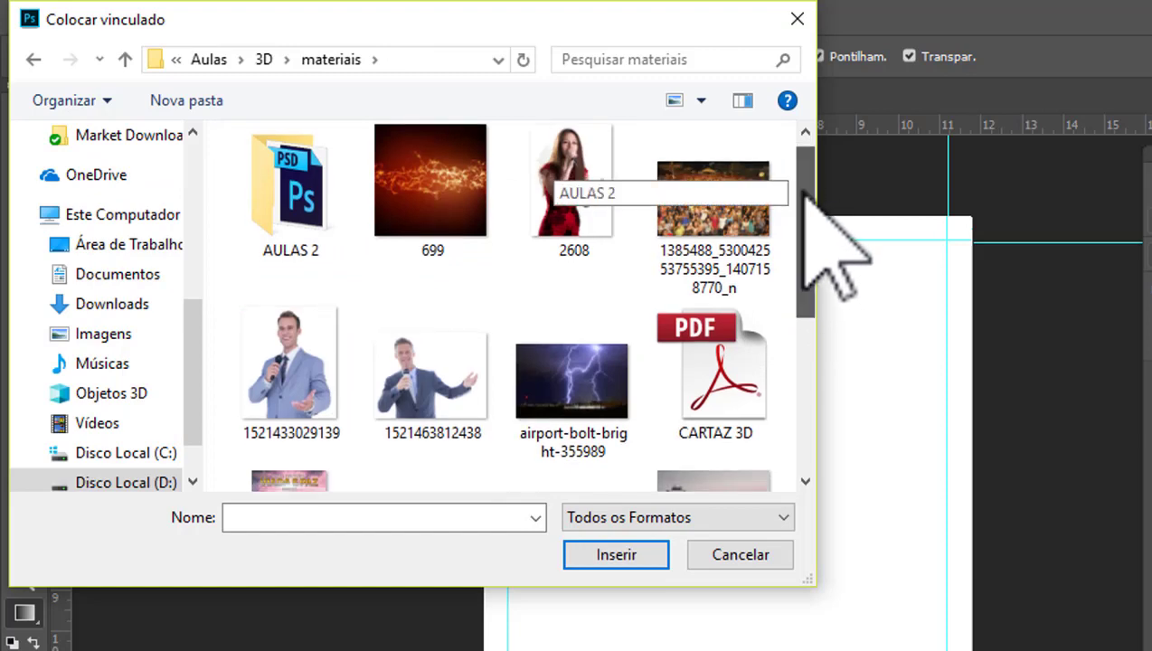
drag(808, 178, 784, 386)
click(740, 311)
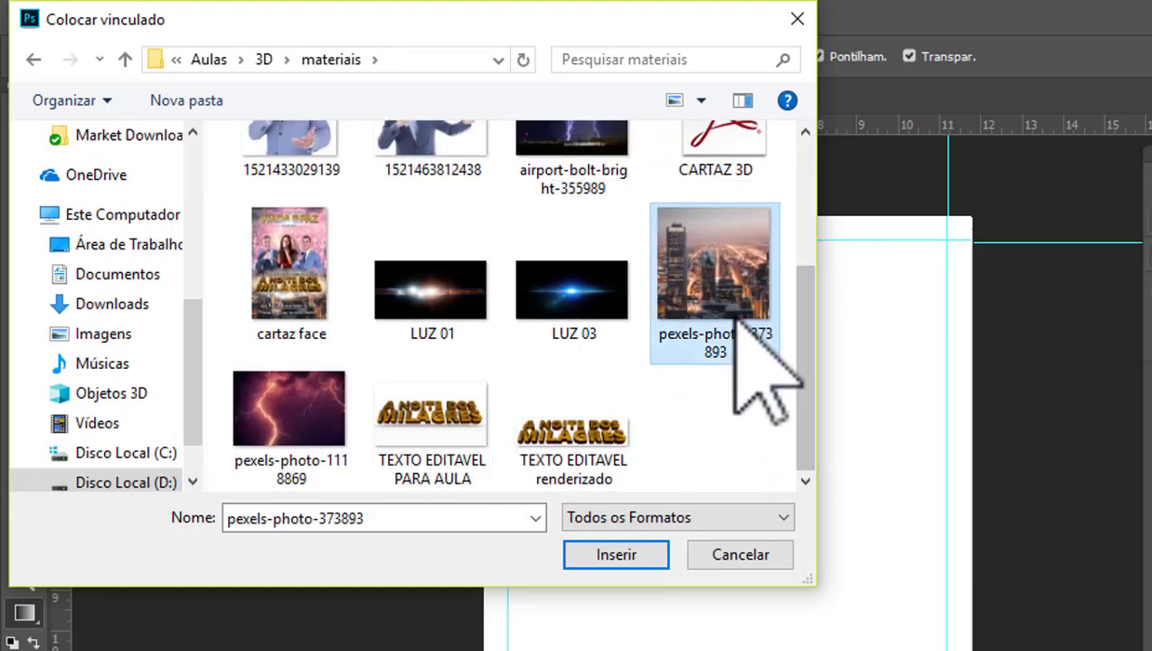
click(620, 557)
Move the placed city photo down over the lower page and commit it
key(ctrl+0)
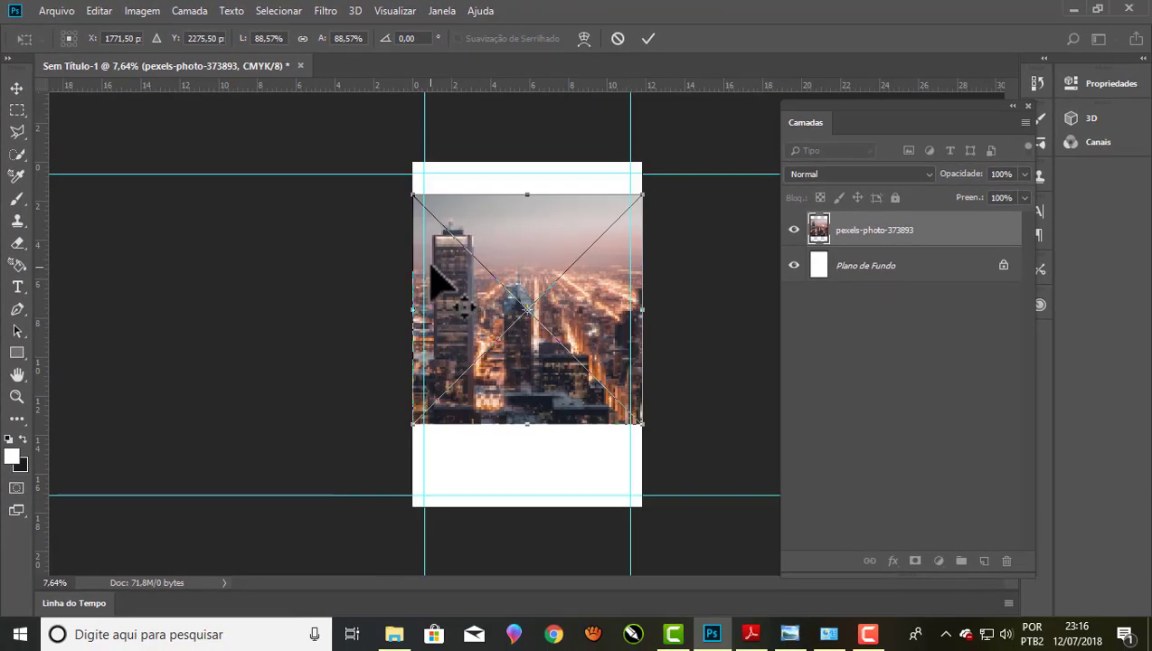
drag(488, 244, 499, 280)
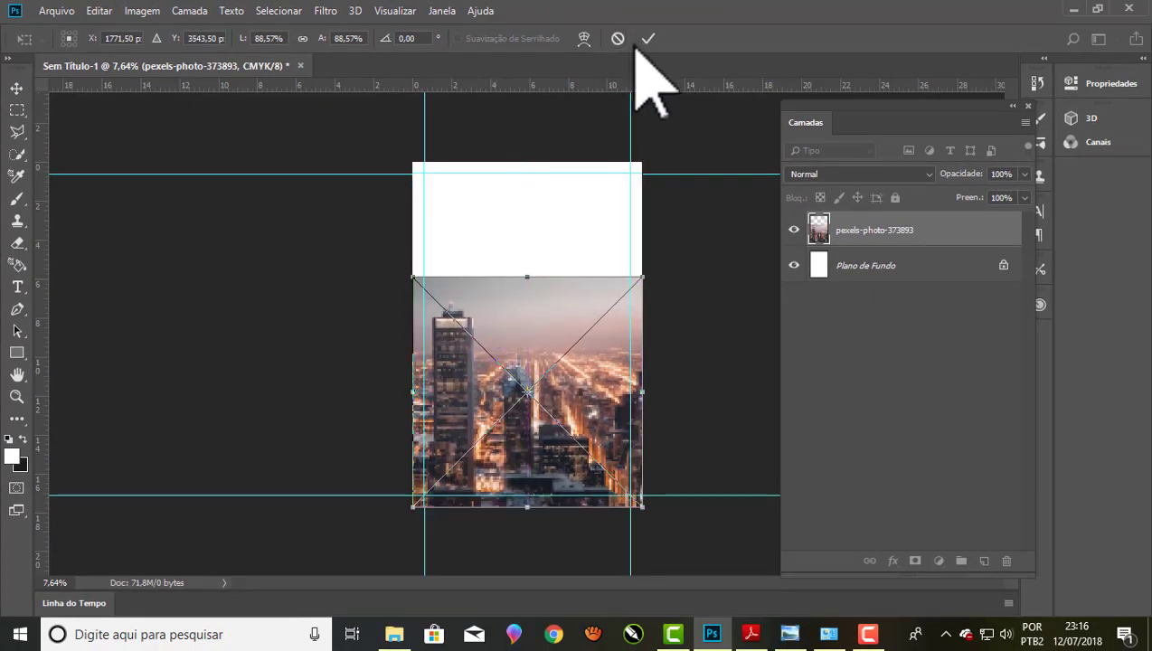
click(653, 39)
key(g)
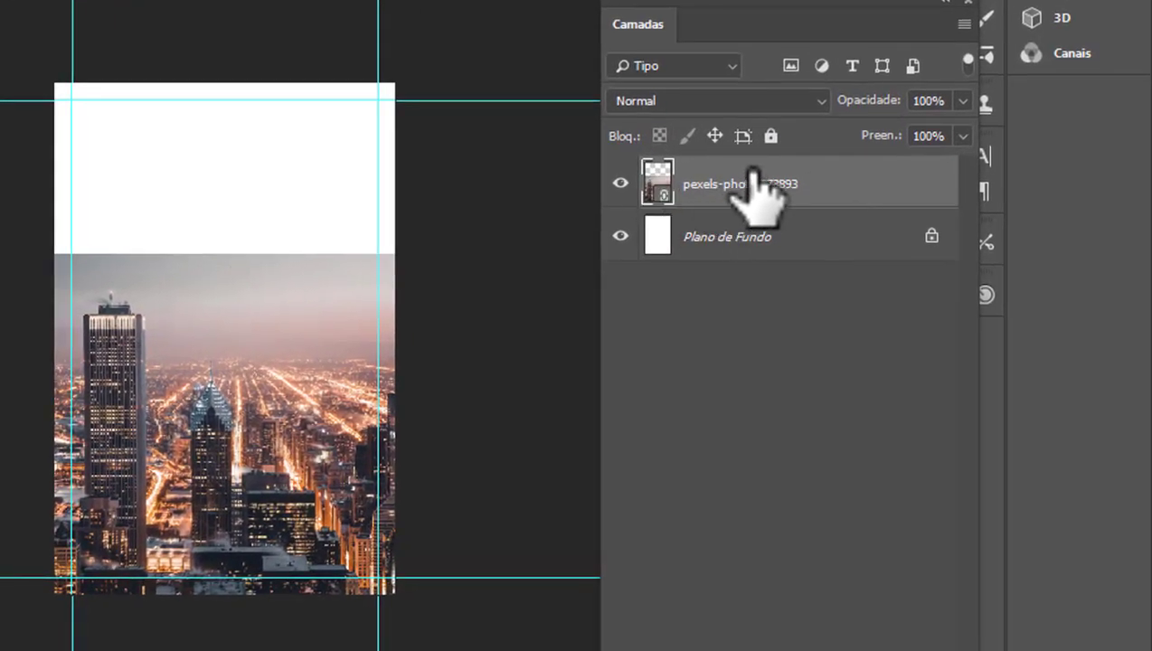
Rasterize the city photo layer and add a layer mask to it
right_click(754, 185)
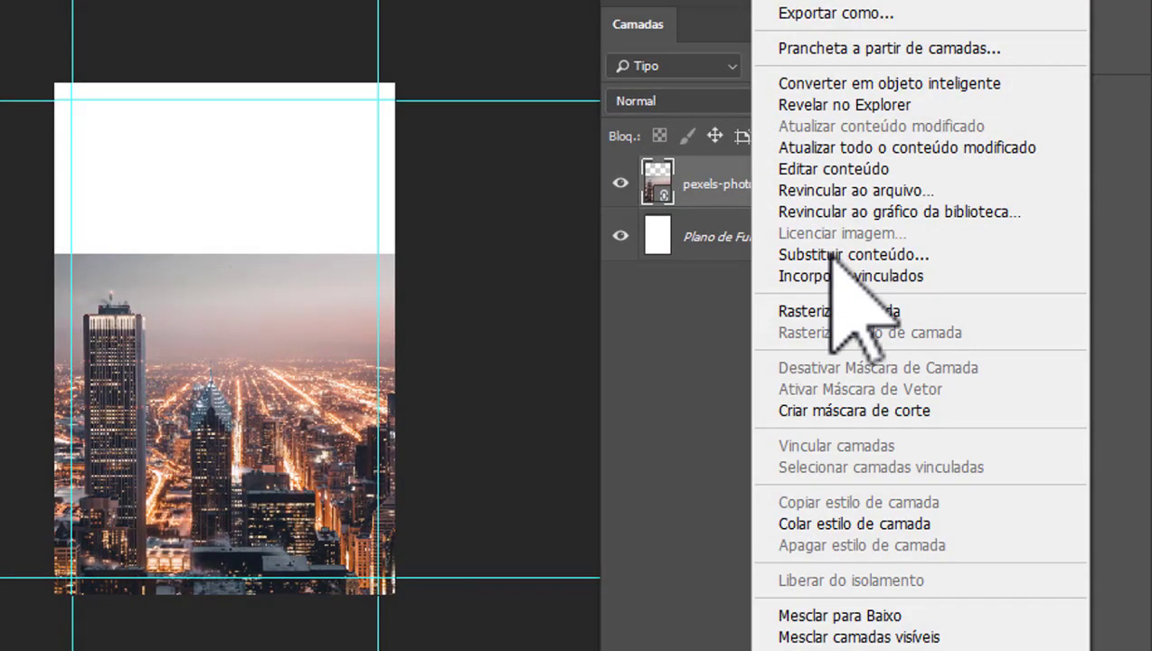
click(876, 311)
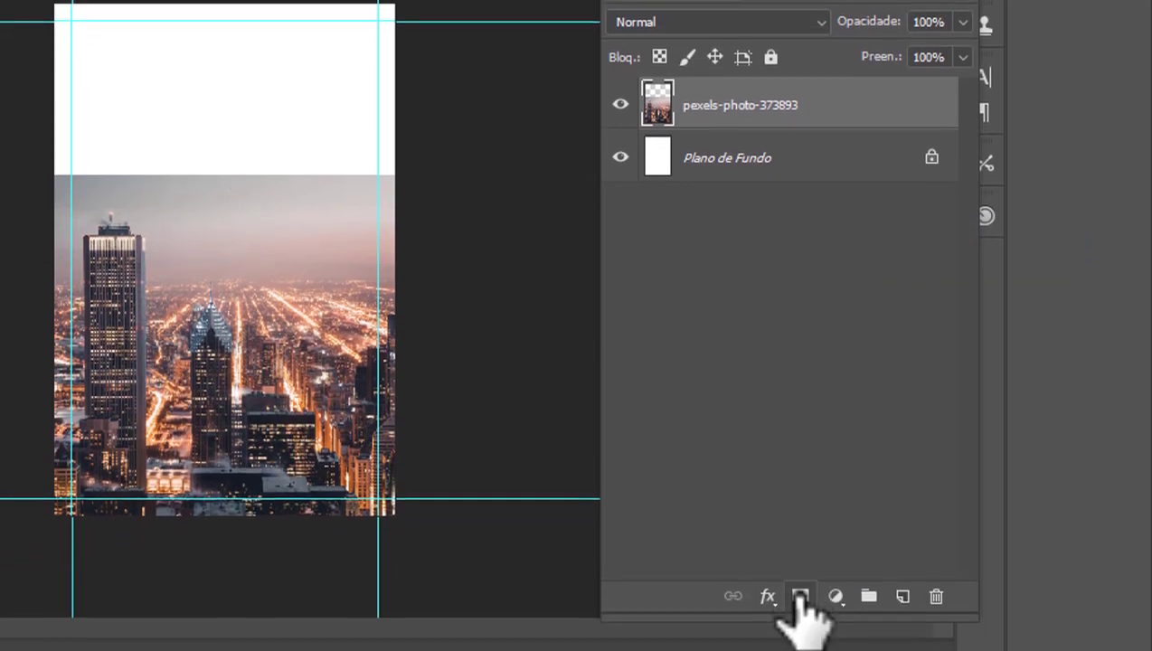
click(800, 586)
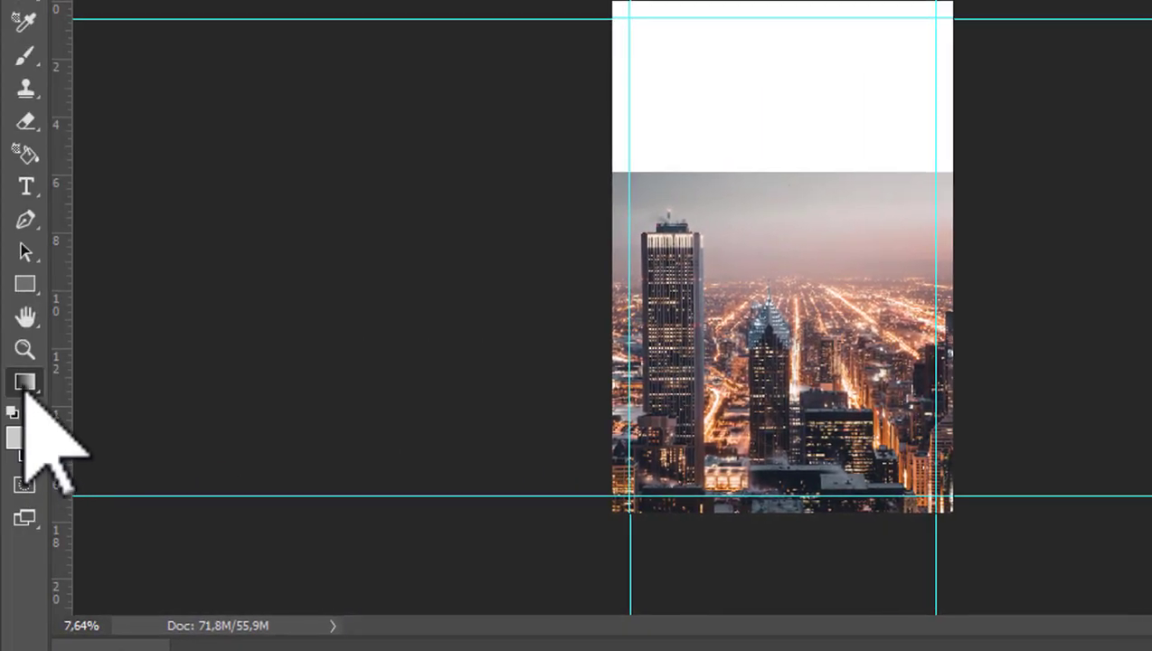
Draw a gradient on the mask to fade the photo's top into white, then select the background layer
scroll(784, 142, up, 2)
scroll(783, 99, up, 3)
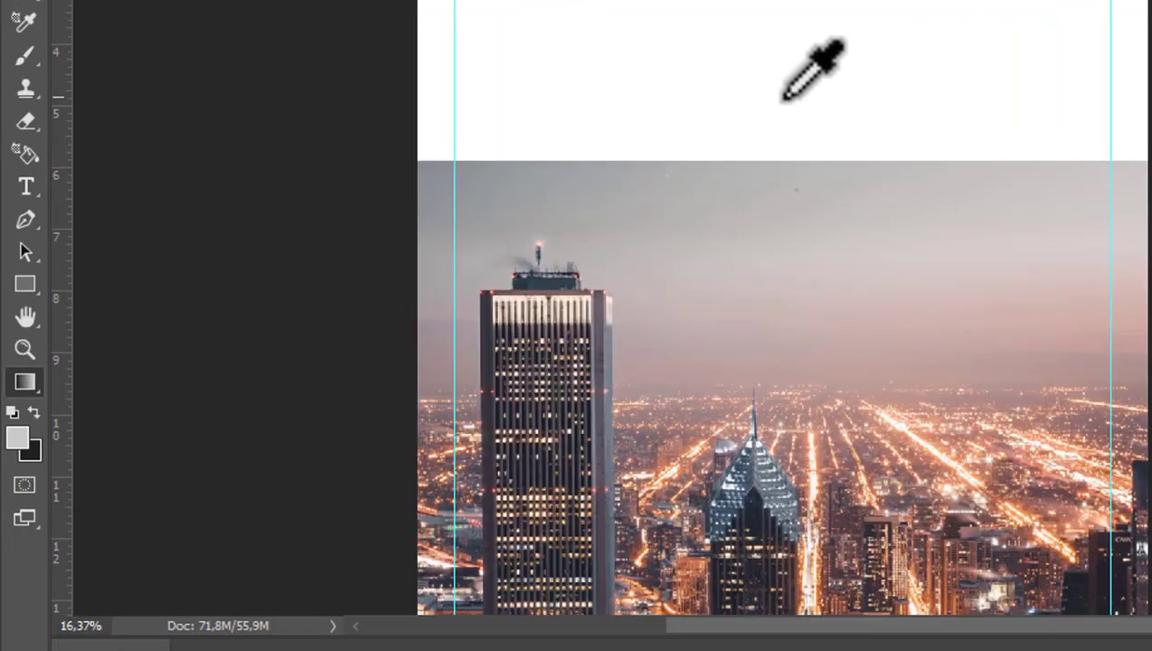
scroll(783, 99, up, 1)
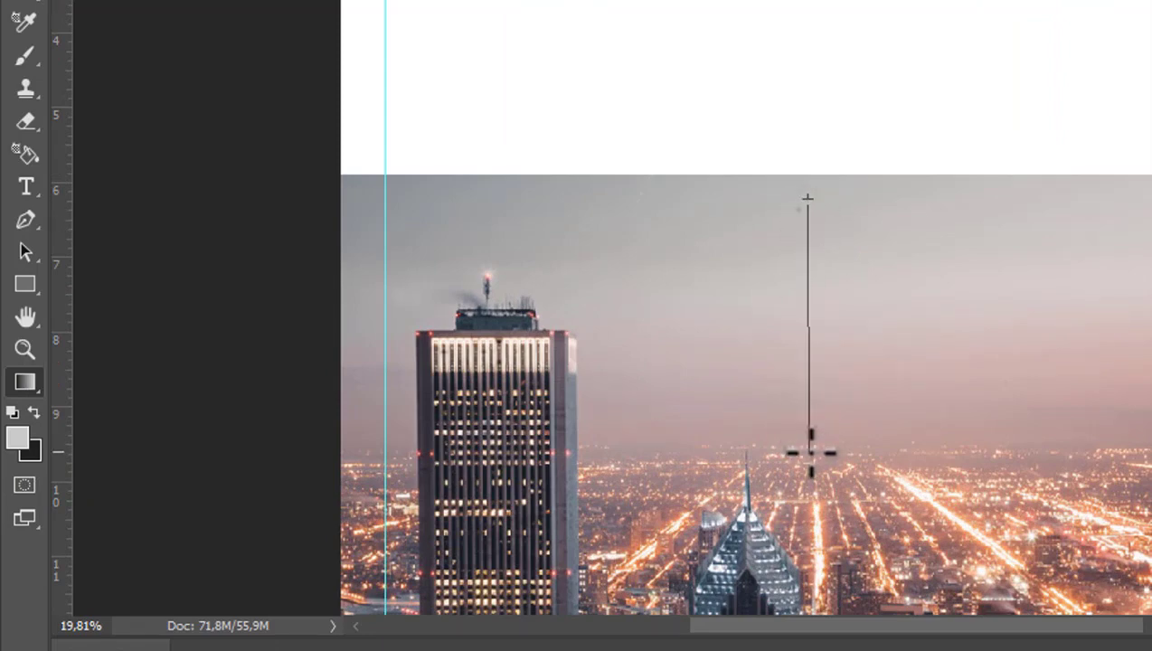
drag(812, 452, 812, 452)
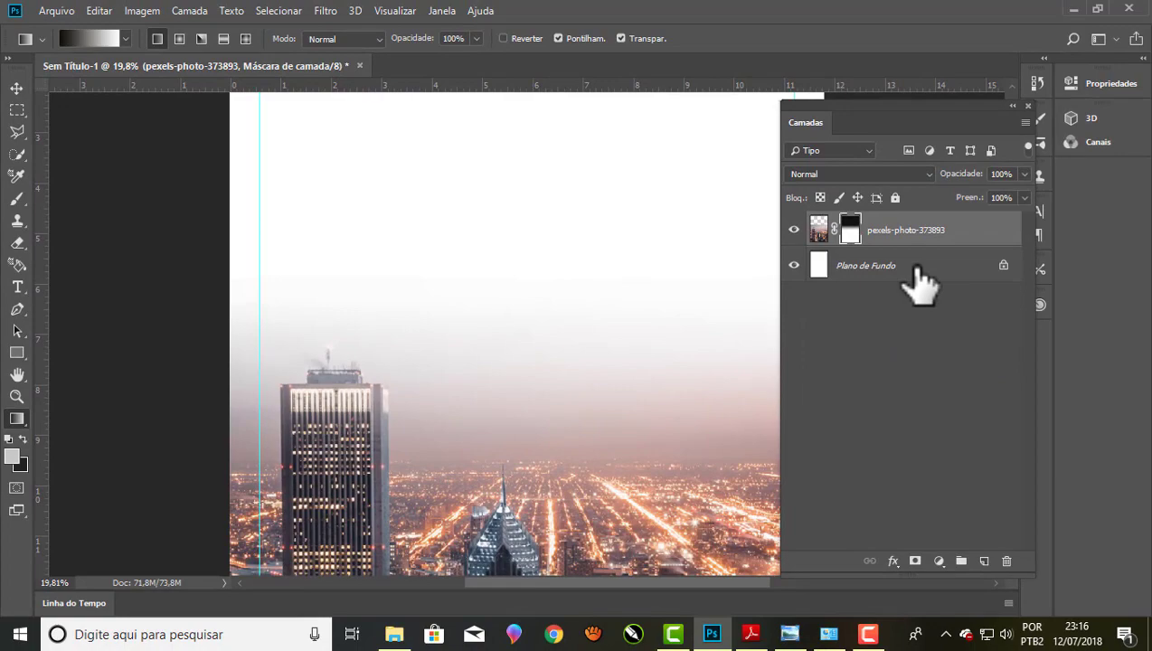
click(916, 270)
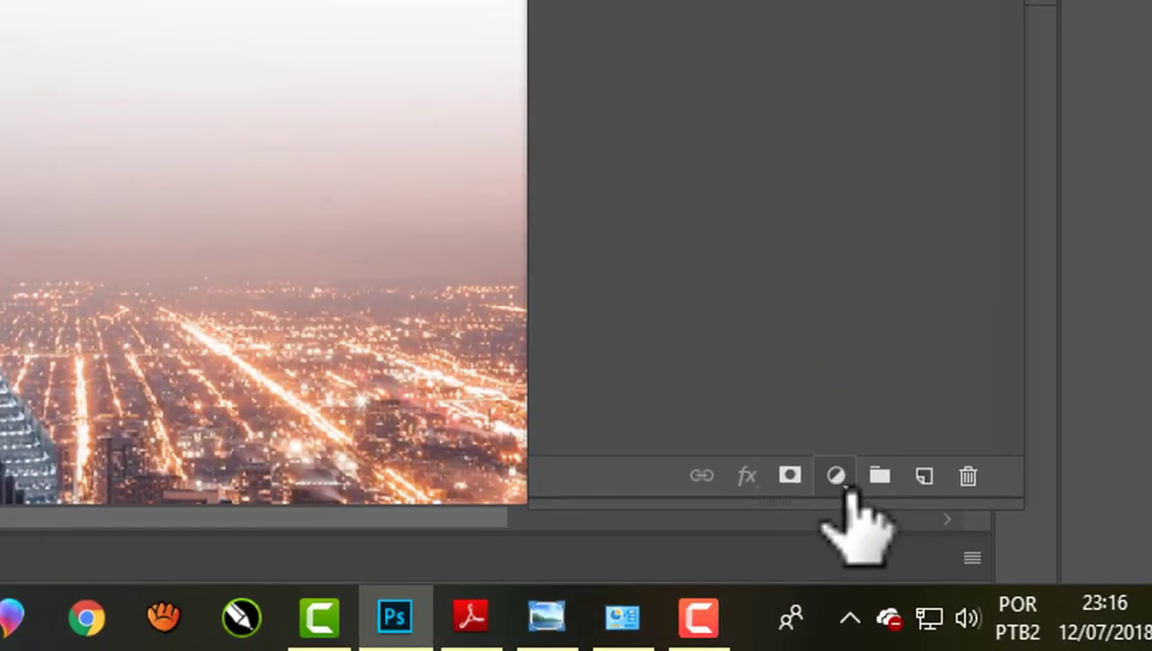
Add a solid colour fill layer using pink d29081 sampled from the photo's sky
click(847, 495)
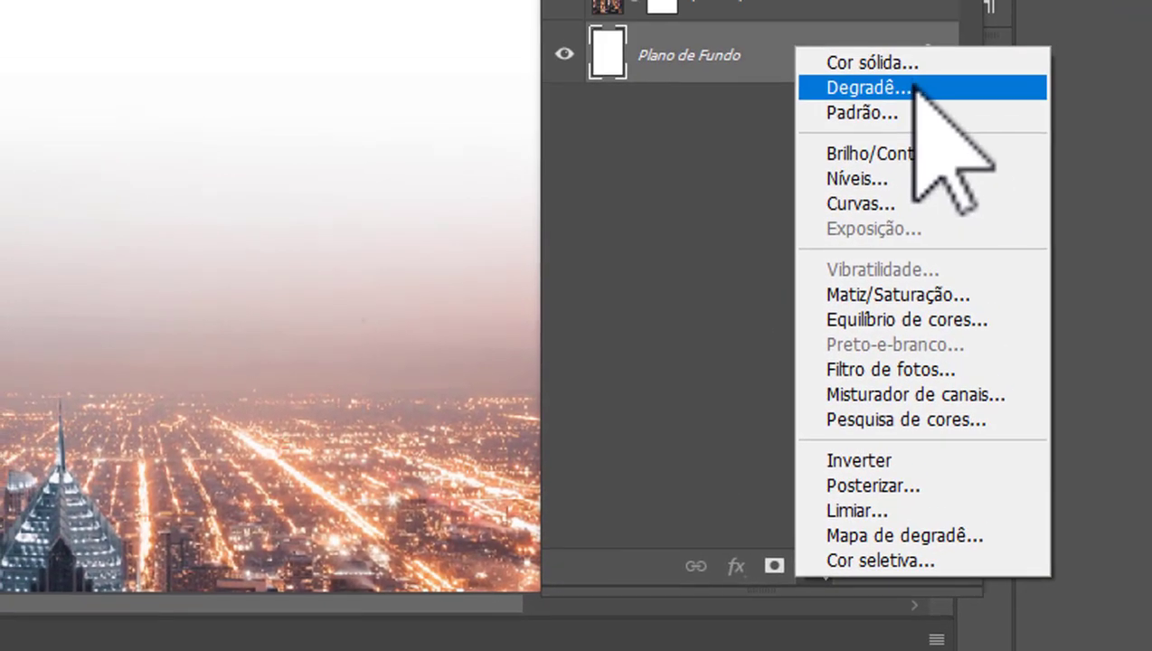
click(900, 66)
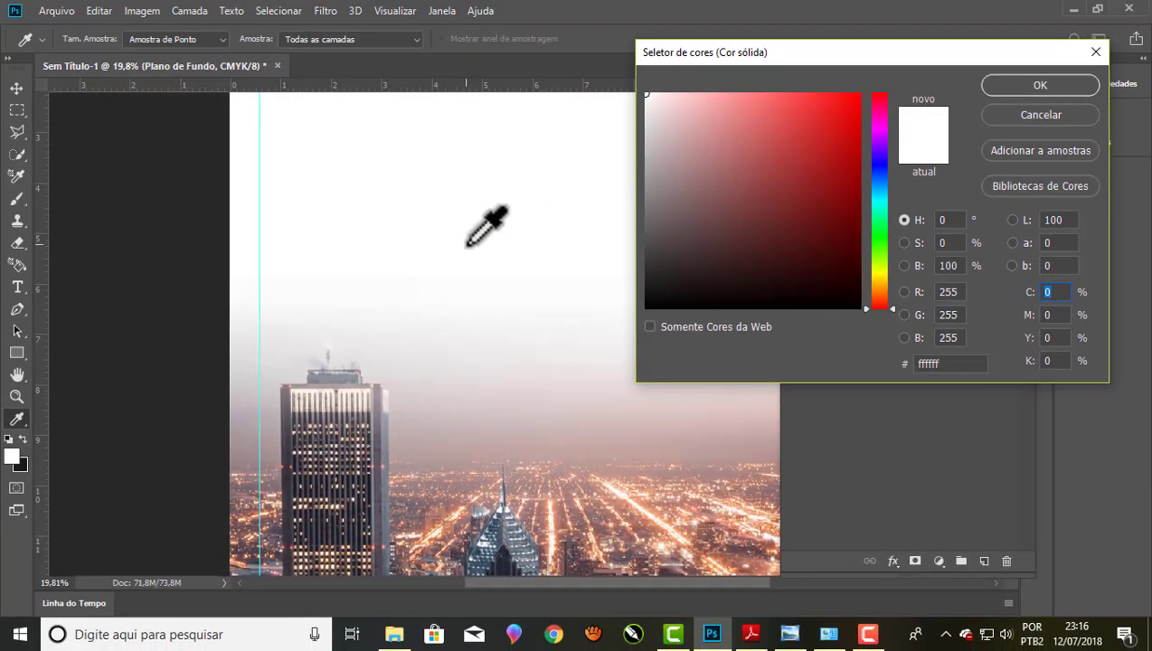
click(547, 515)
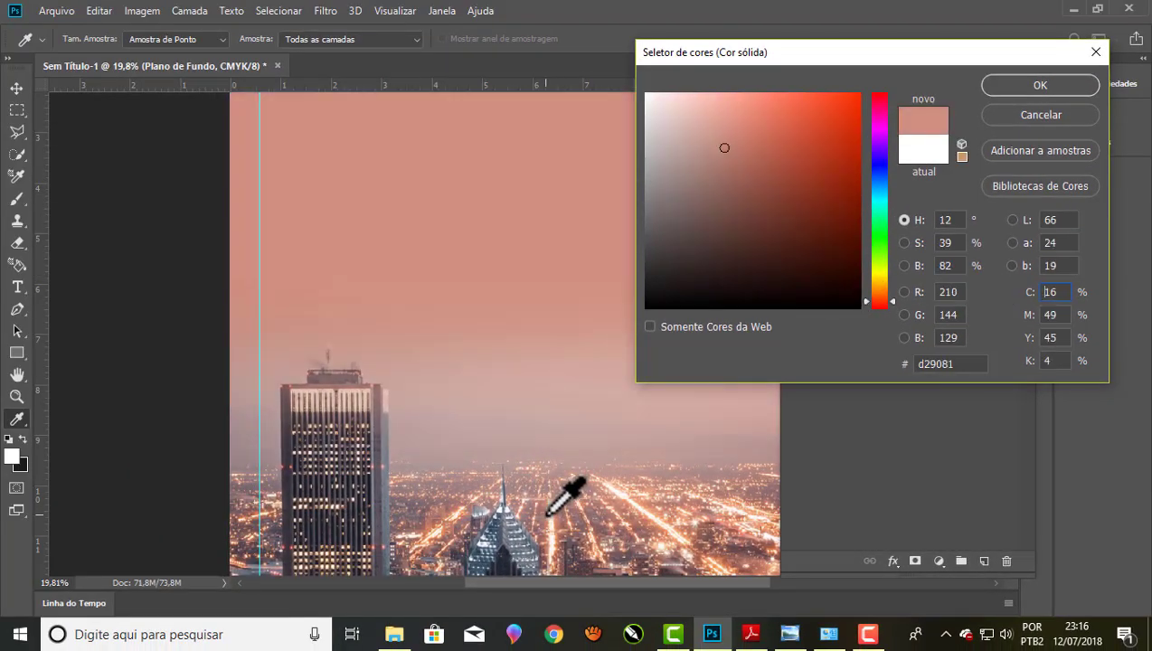
click(1026, 85)
Scroll through the Layers panel and select the city photo layer
scroll(434, 165, down, 2)
scroll(430, 170, down, 2)
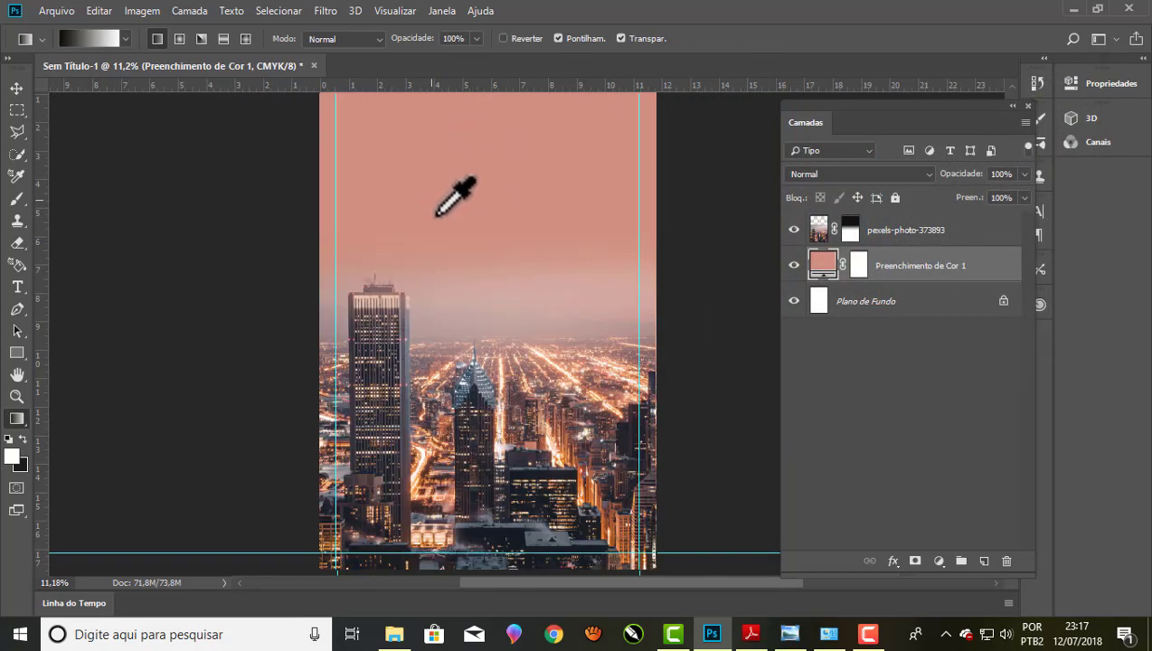
scroll(437, 216, down, 1)
scroll(599, 145, up, 1)
scroll(597, 144, down, 1)
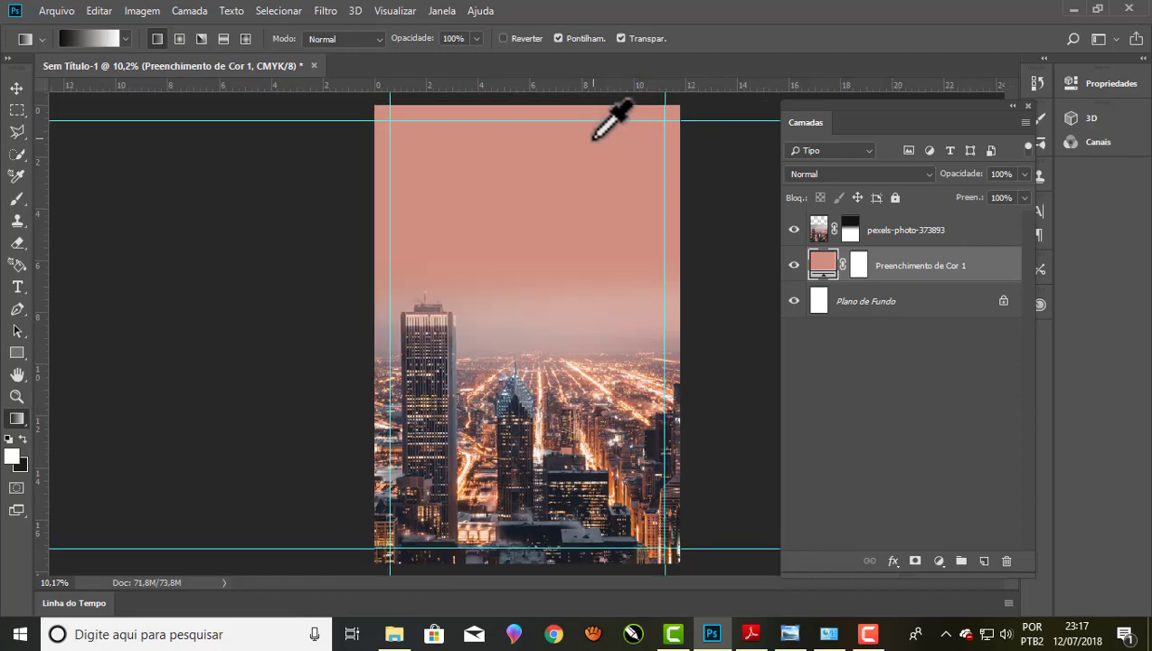
scroll(567, 445, up, 1)
scroll(578, 475, up, 2)
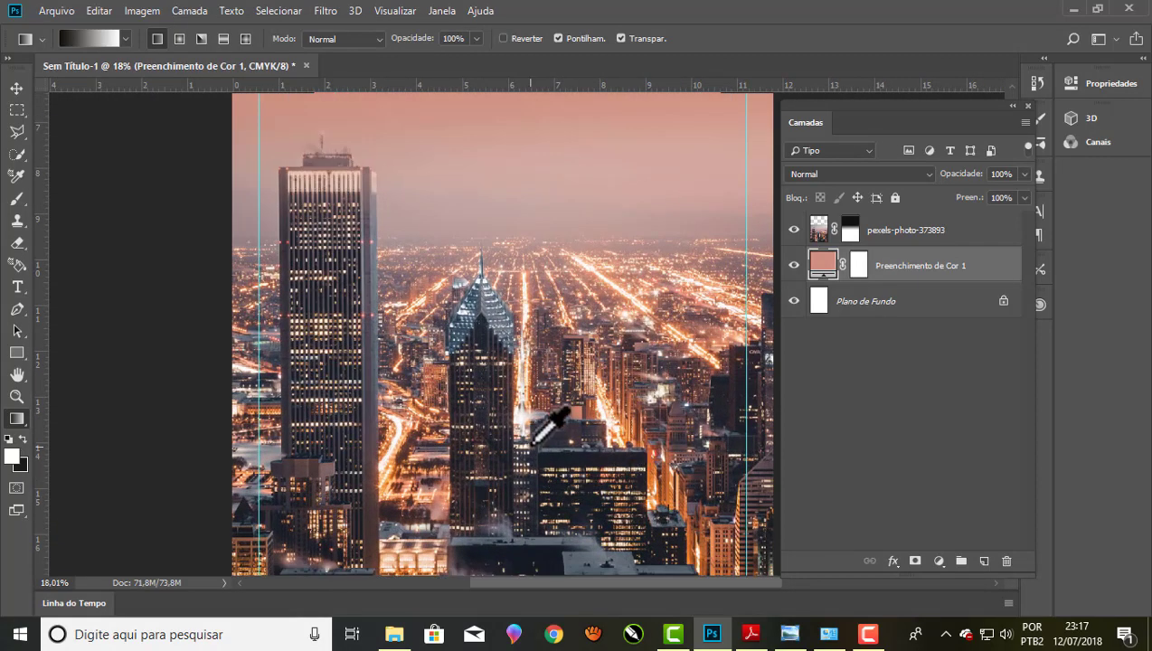
scroll(534, 442, down, 1)
click(962, 233)
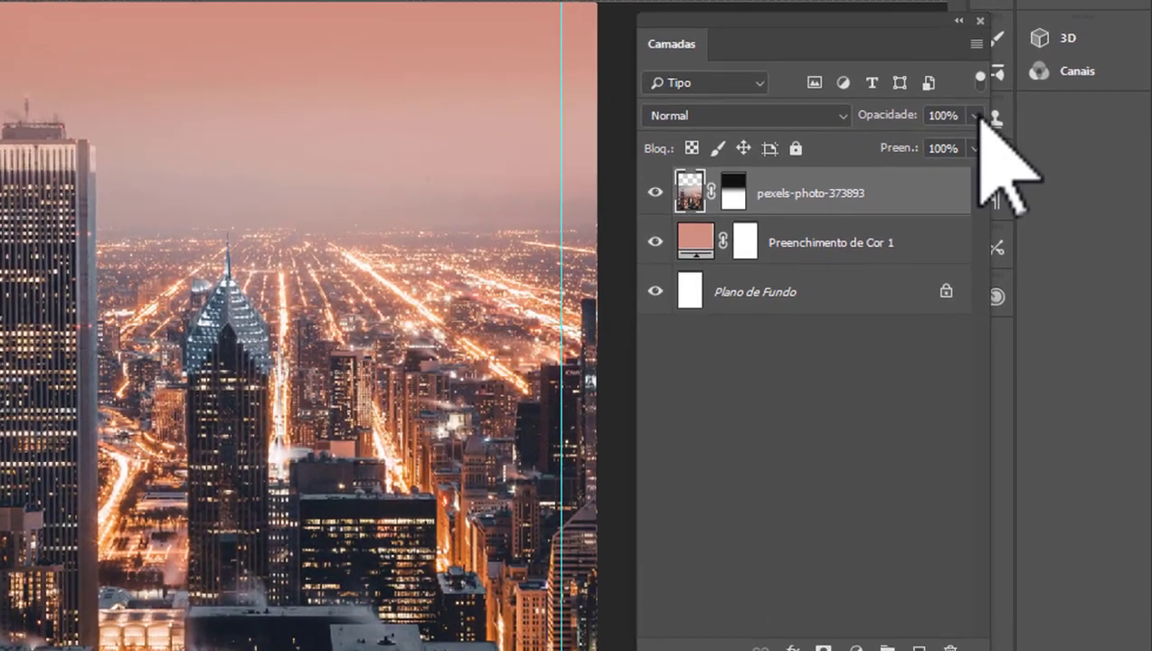
Lower the city photo layer's opacity to about 32% and collapse the Layers panel
click(1024, 173)
drag(972, 142, 897, 143)
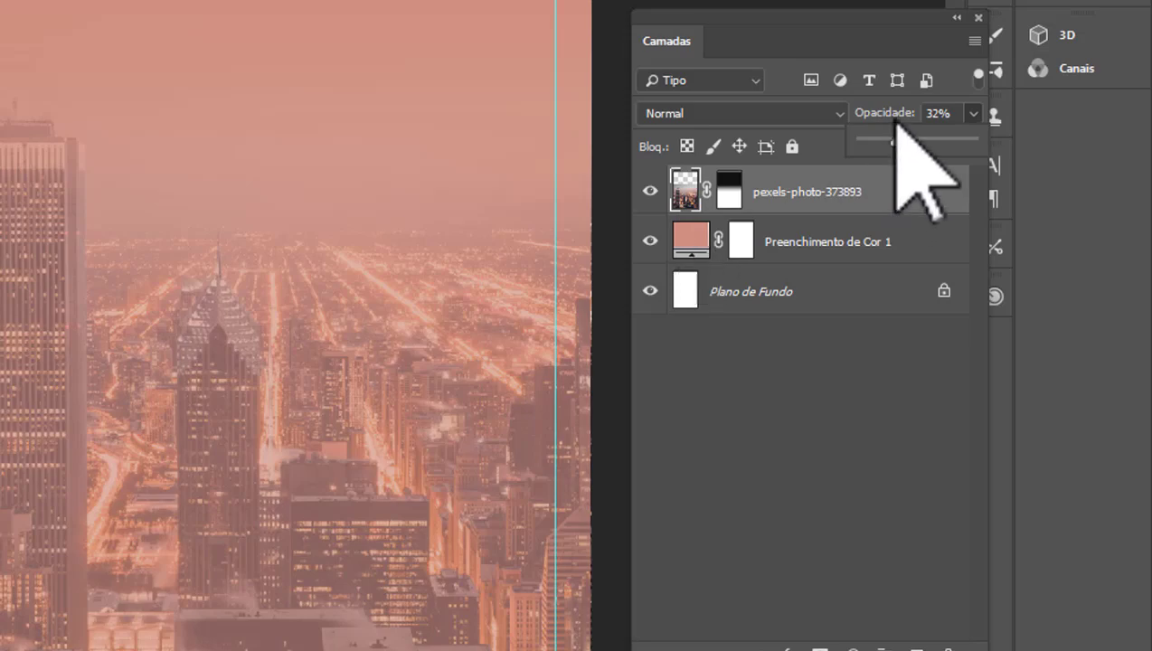
click(956, 17)
Start placing a linked image via Arquivo > Colocar vinculados
scroll(219, 267, down, 3)
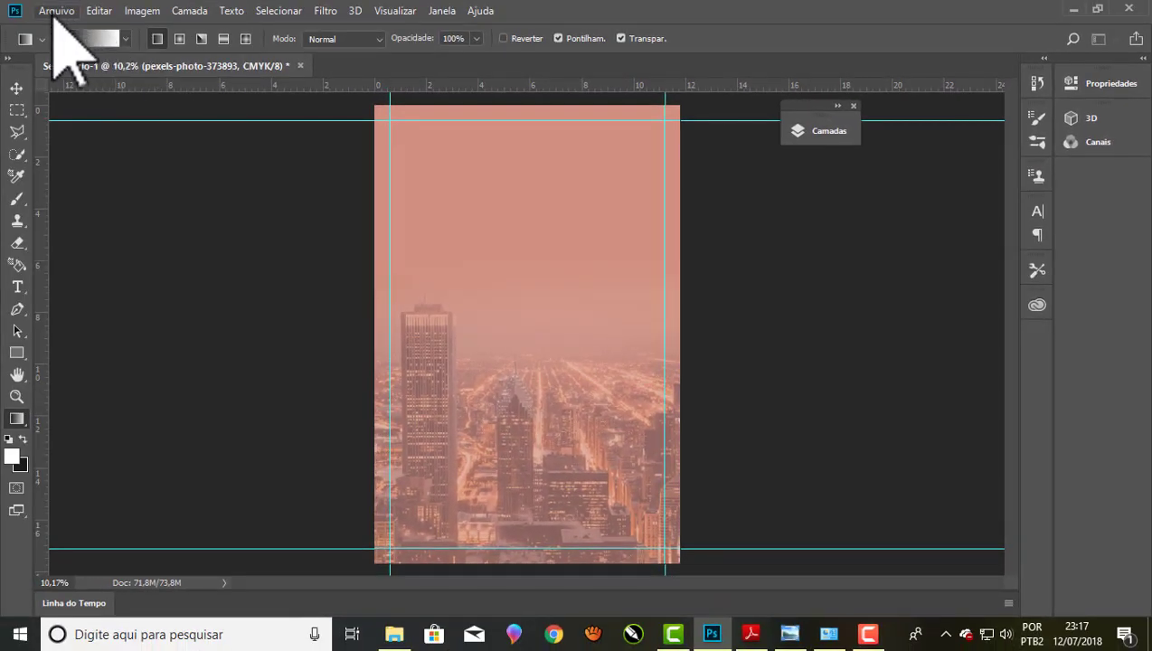
click(52, 12)
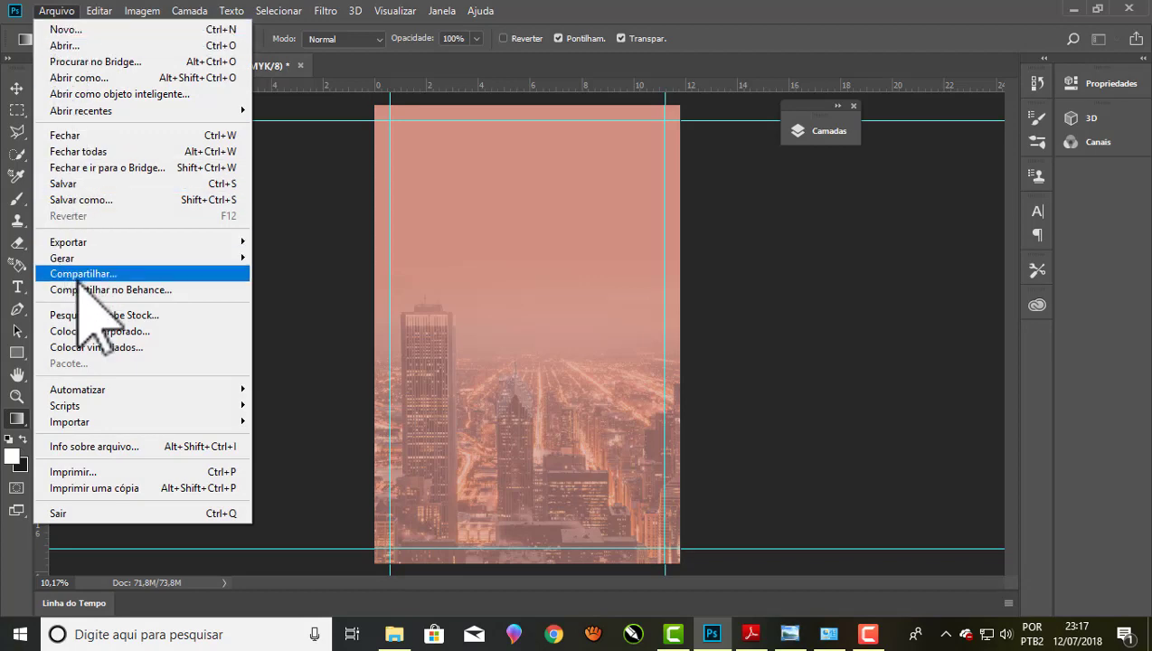
click(116, 348)
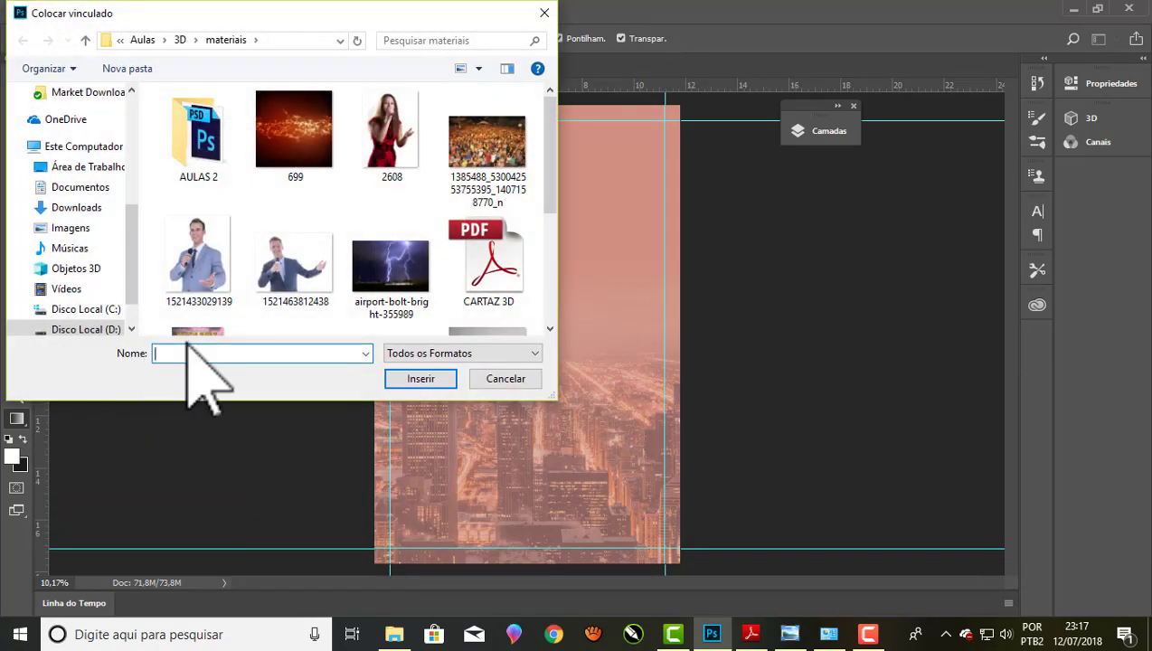
Place the crowd photo at the poster's top-left and enlarge it to span the full width
click(484, 149)
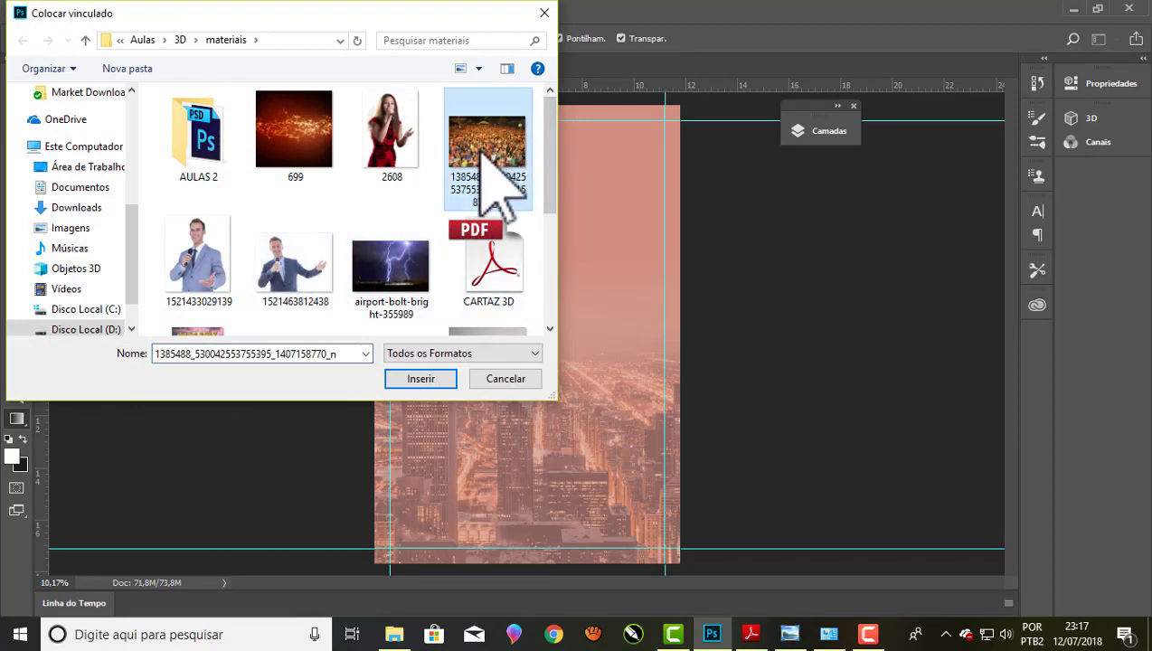
click(414, 380)
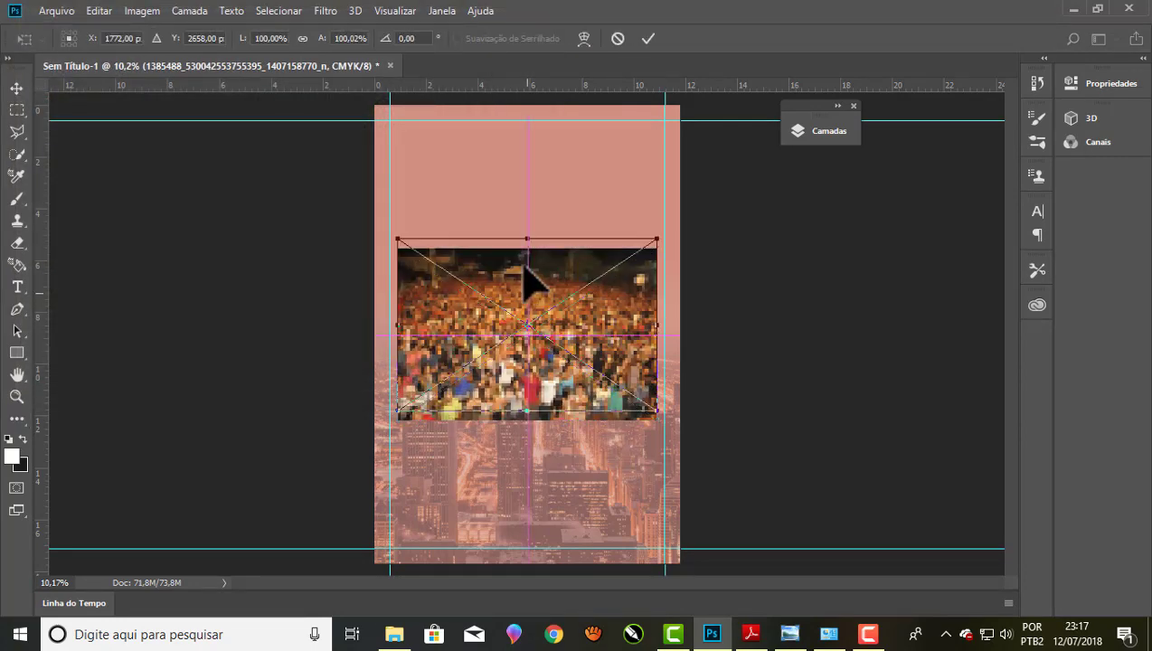
drag(527, 278, 508, 170)
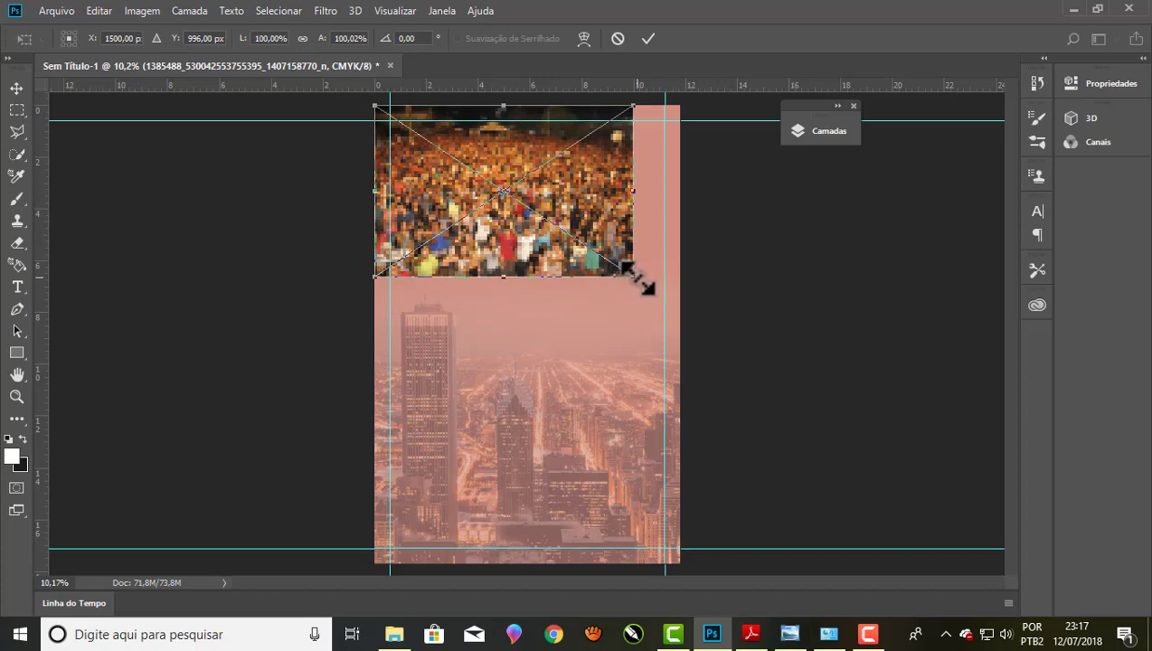
mouse_move(633, 276)
mouse_down()
mouse_move(694, 334)
mouse_move(680, 321)
mouse_up()
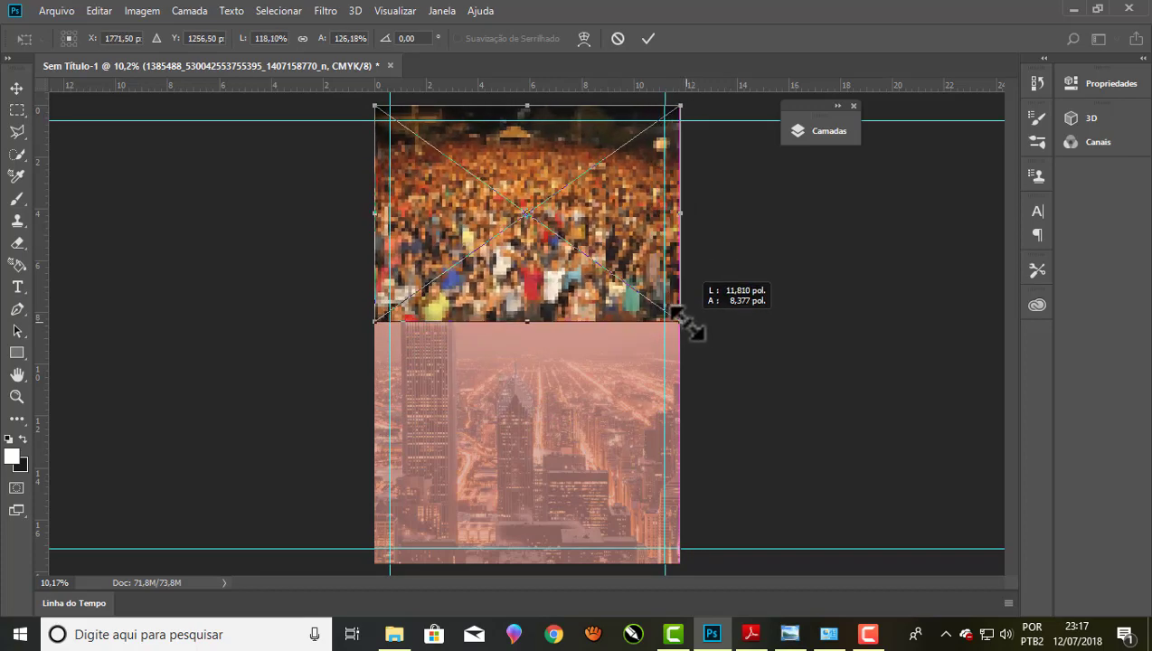
click(648, 38)
Dock the Layers panel, rasterize the crowd layer and add a layer mask to it
key(g)
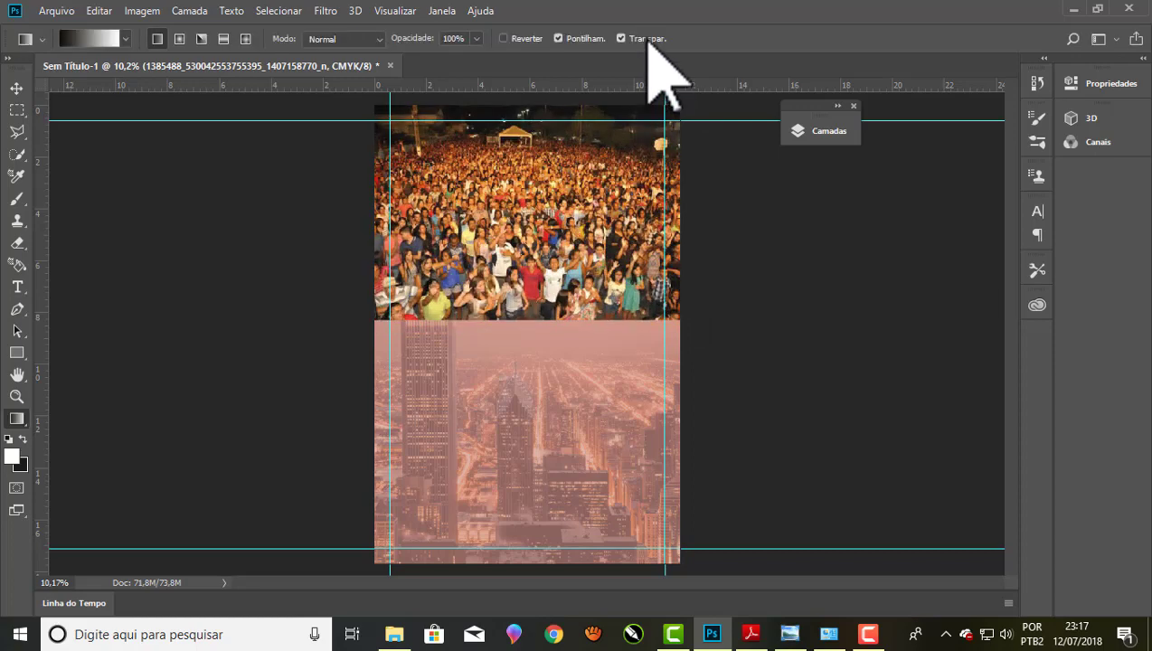
scroll(538, 123, up, 1)
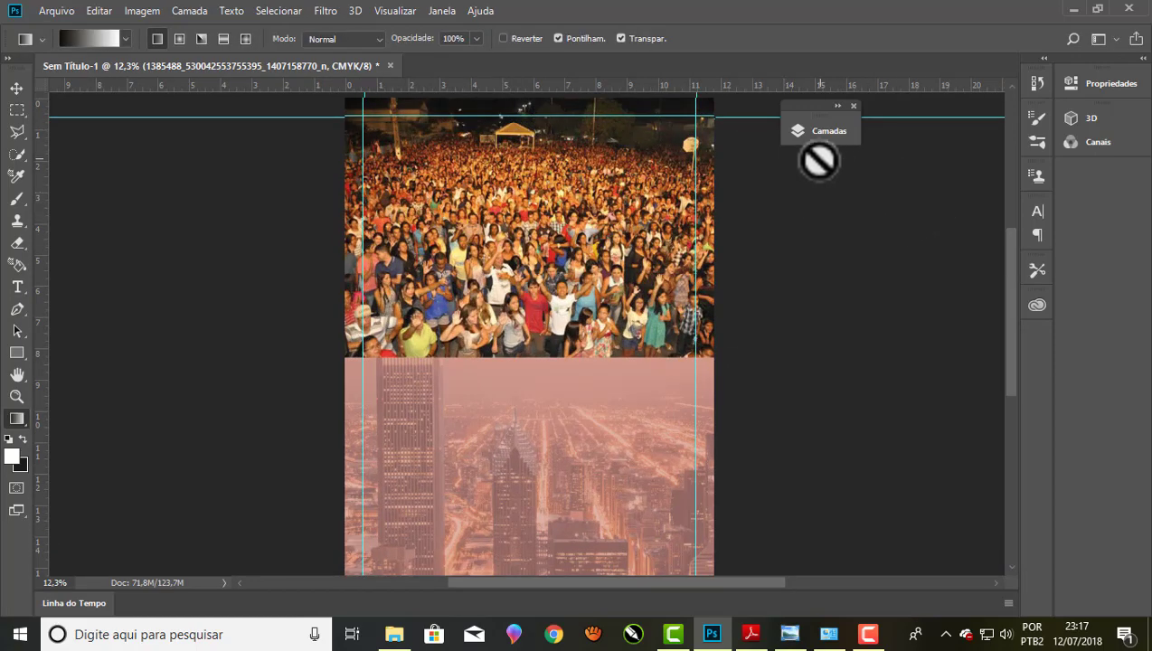
drag(809, 107, 1026, 104)
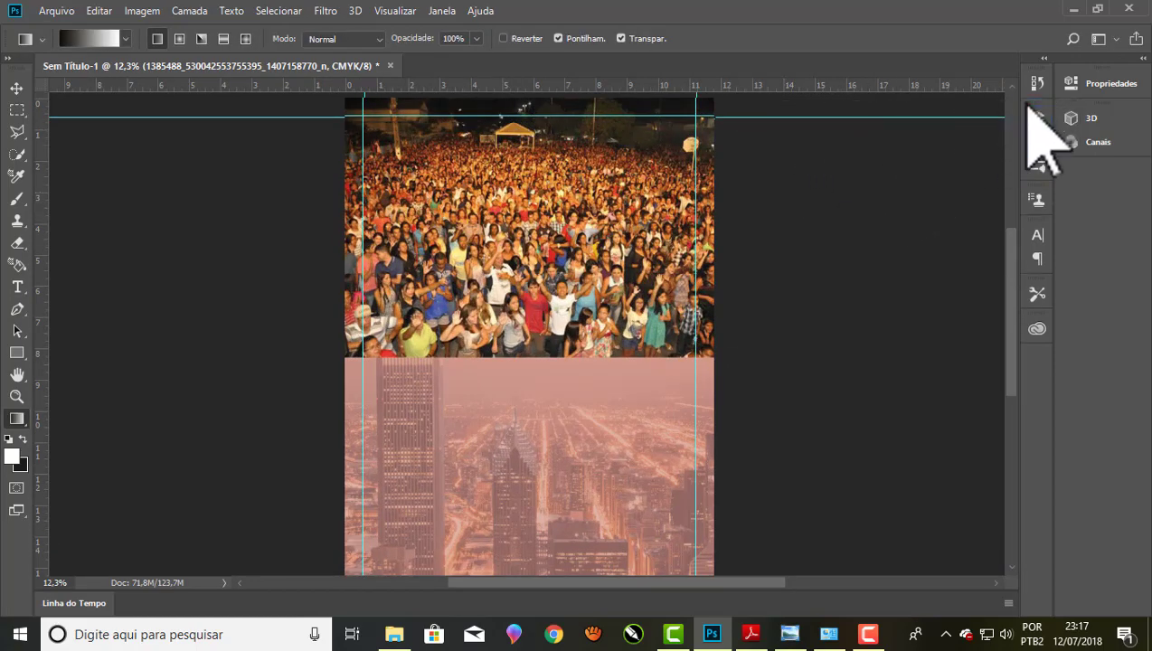
click(1037, 120)
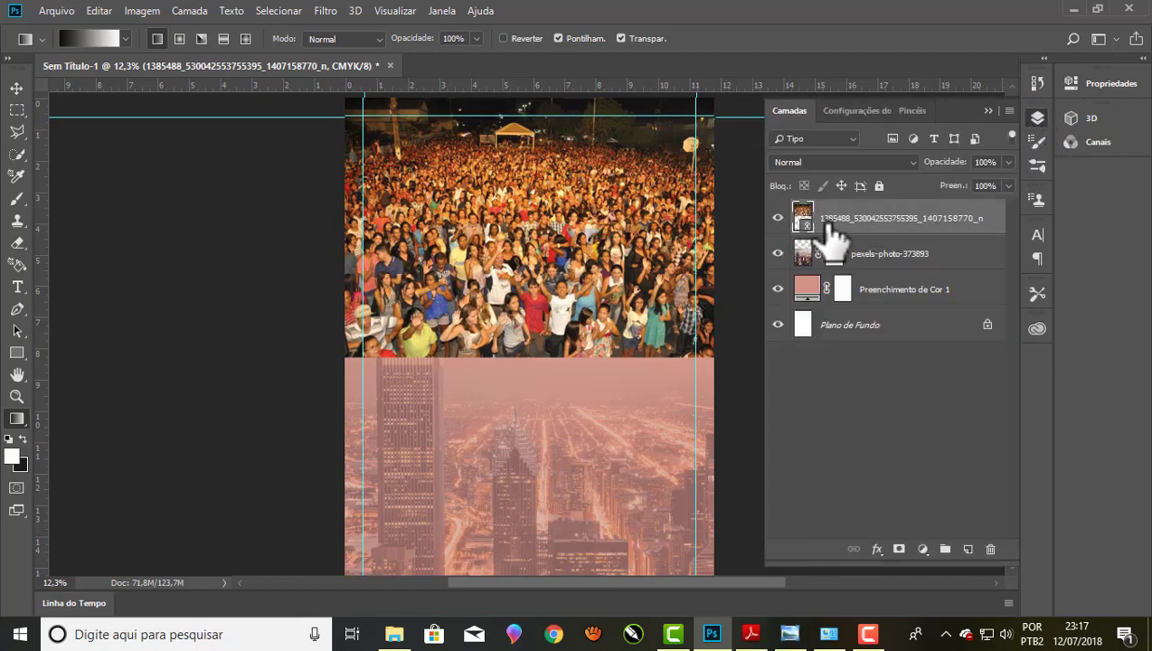
right_click(837, 225)
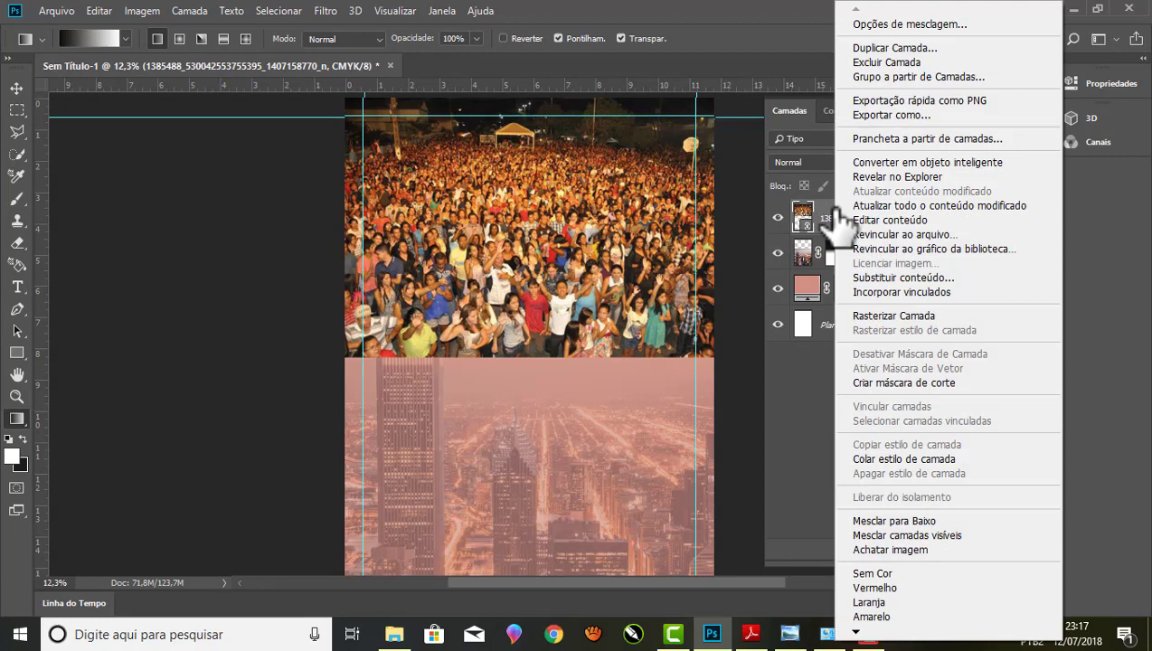
click(895, 315)
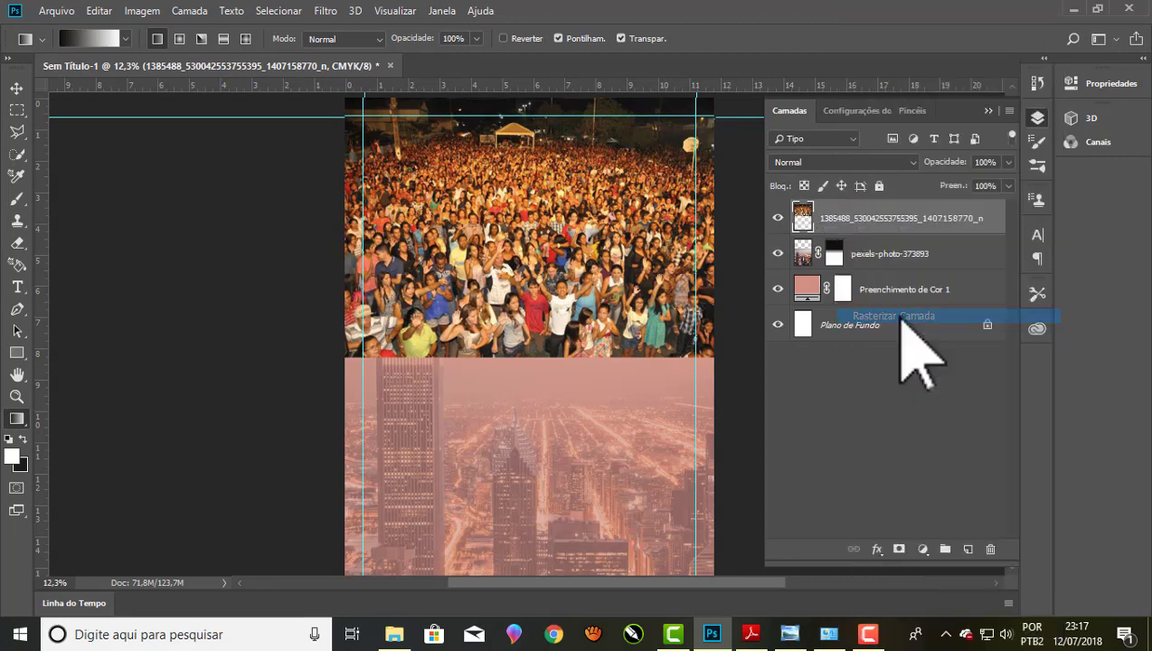
click(898, 549)
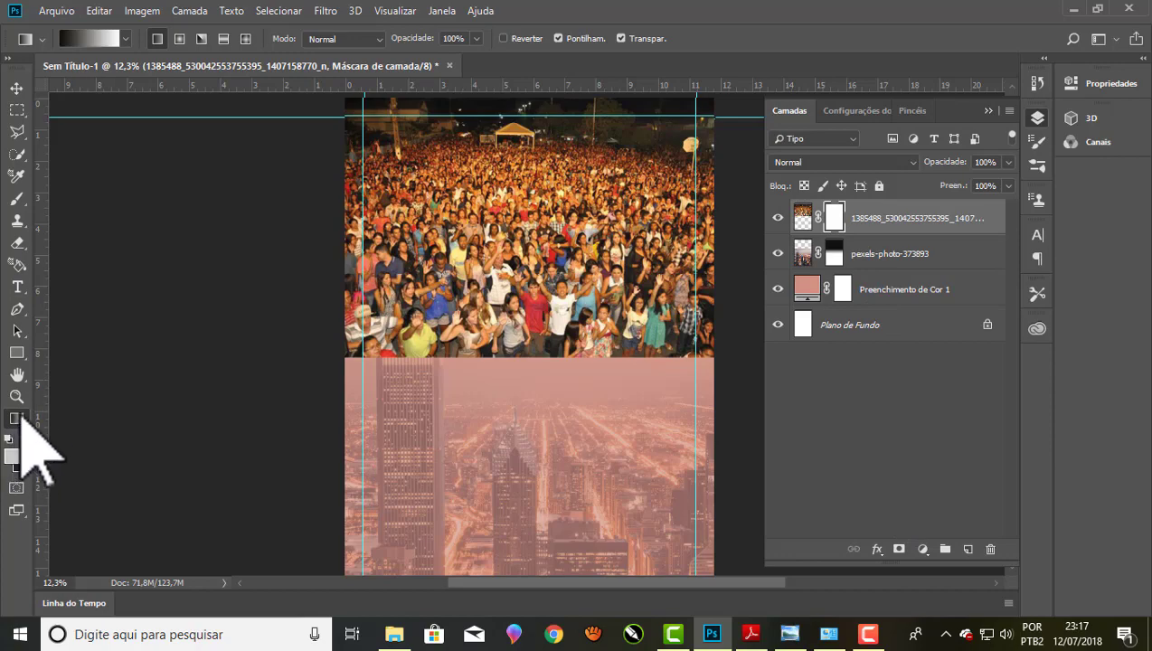
Draw a gradient on the crowd's mask so its bottom edge fades into the pink city
scroll(467, 359, up, 1)
scroll(471, 354, up, 1)
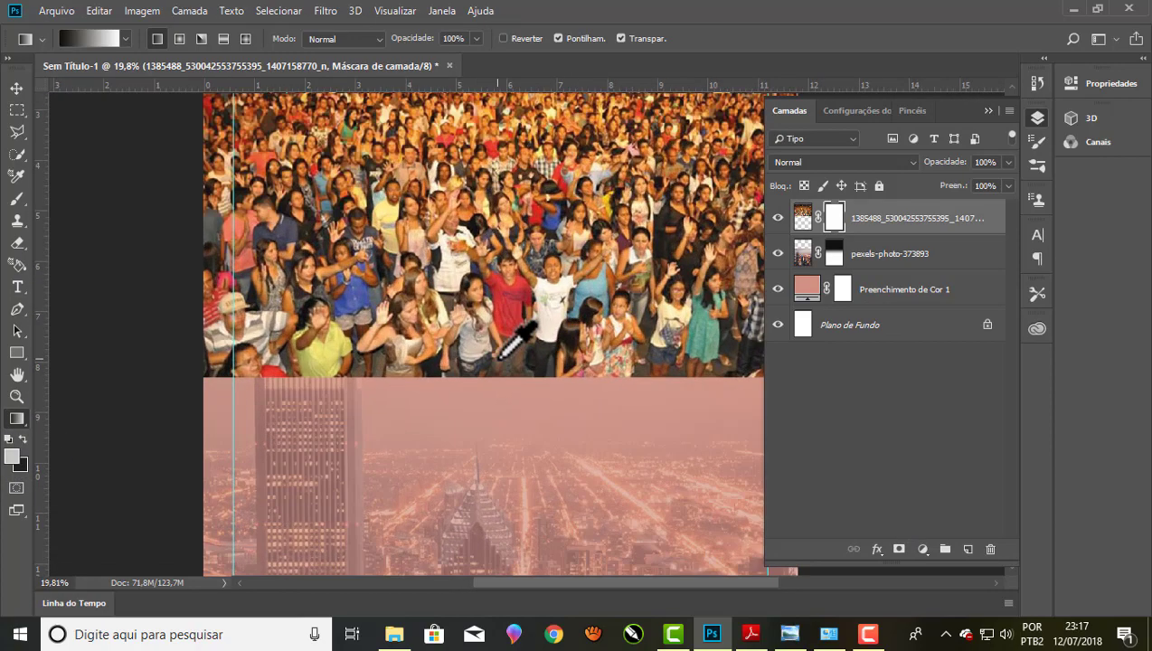
scroll(506, 341, up, 1)
scroll(511, 339, up, 1)
scroll(500, 357, up, 1)
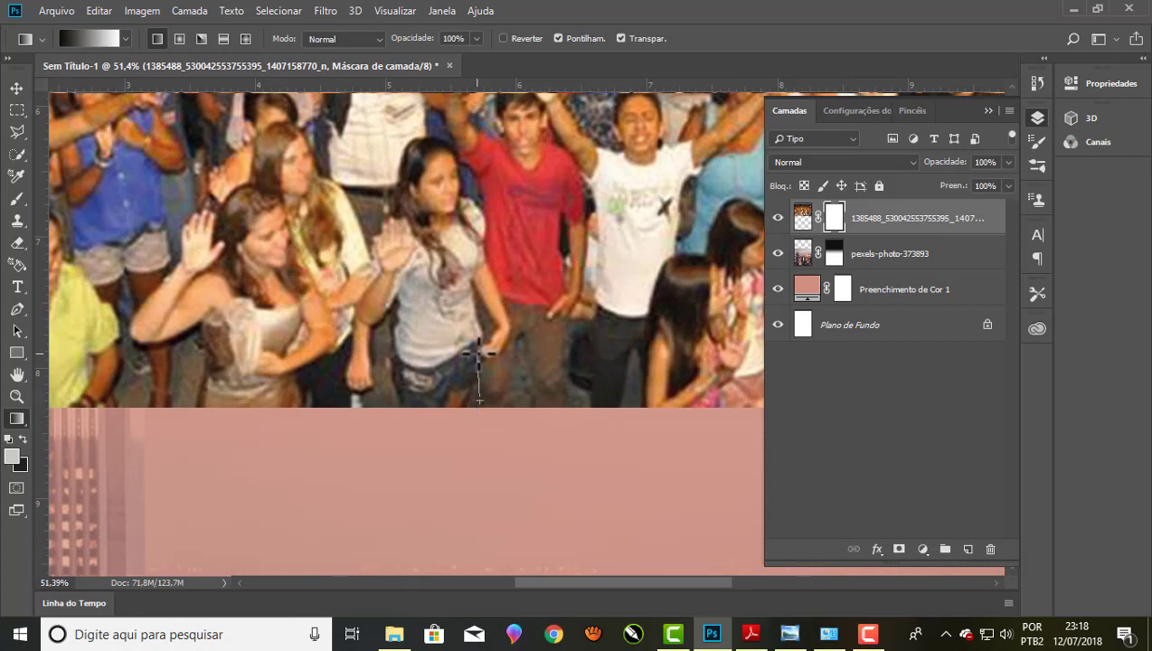
drag(479, 351, 479, 352)
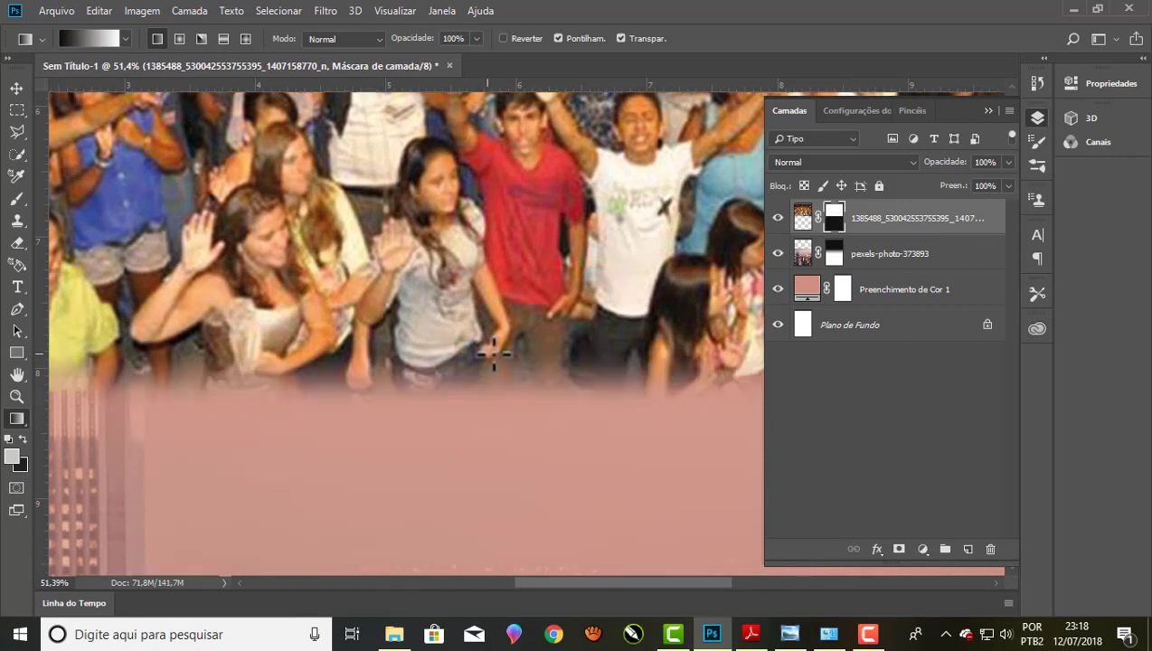
click(989, 110)
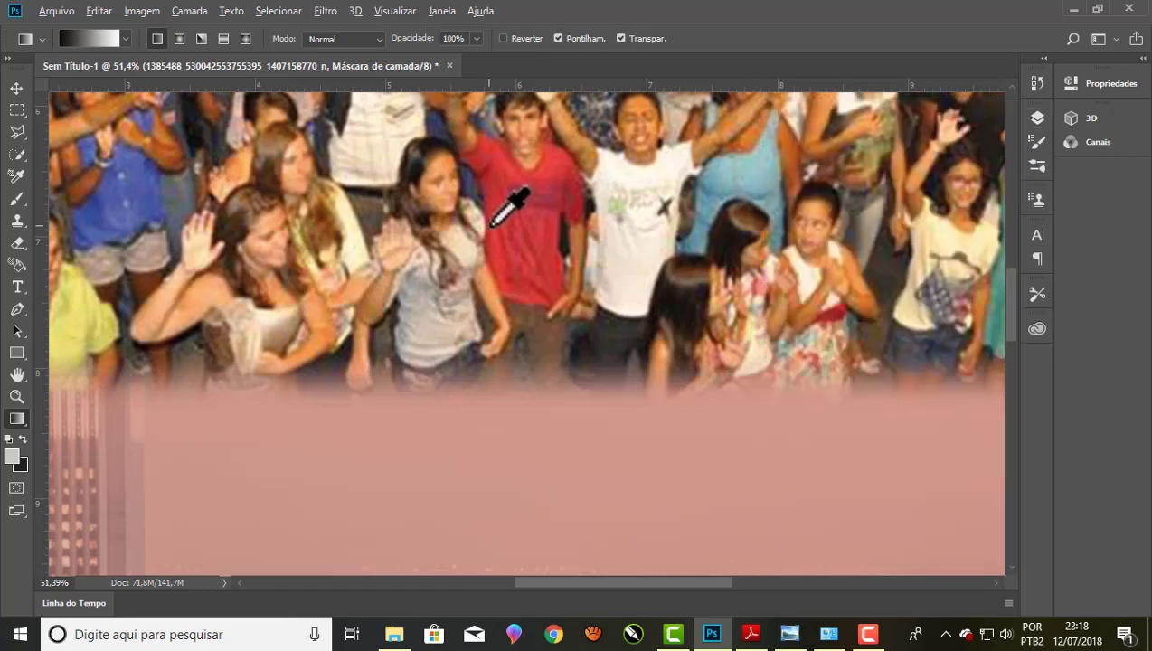
scroll(515, 193, down, 2)
scroll(514, 237, down, 2)
scroll(515, 313, down, 1)
scroll(499, 331, down, 1)
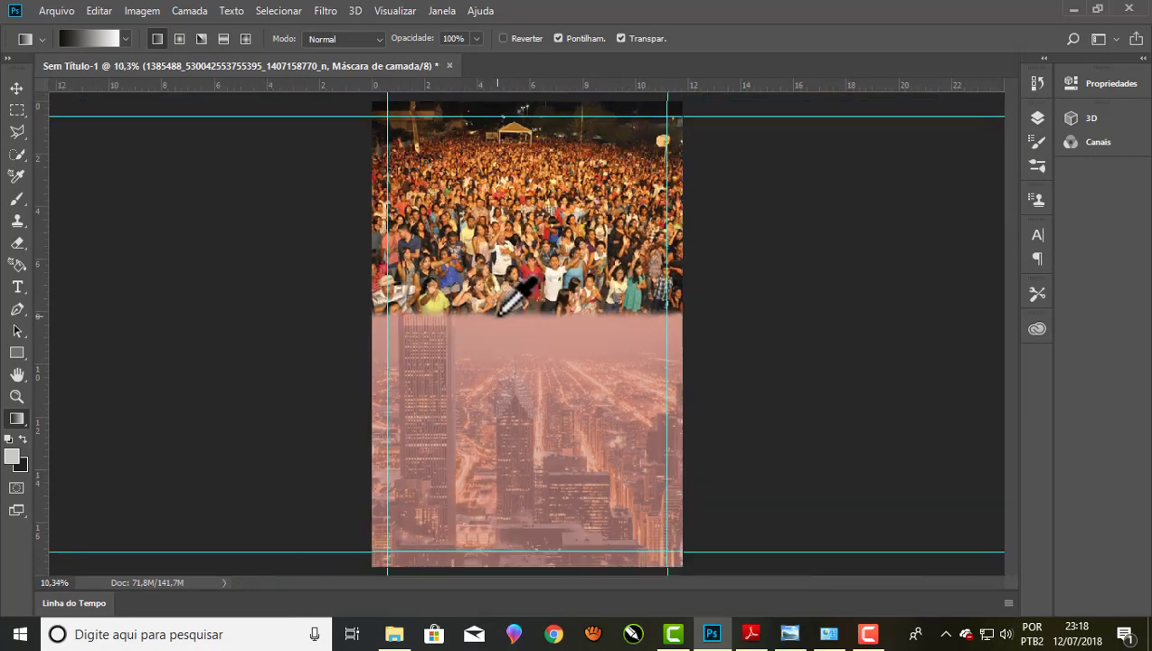
scroll(551, 135, up, 2)
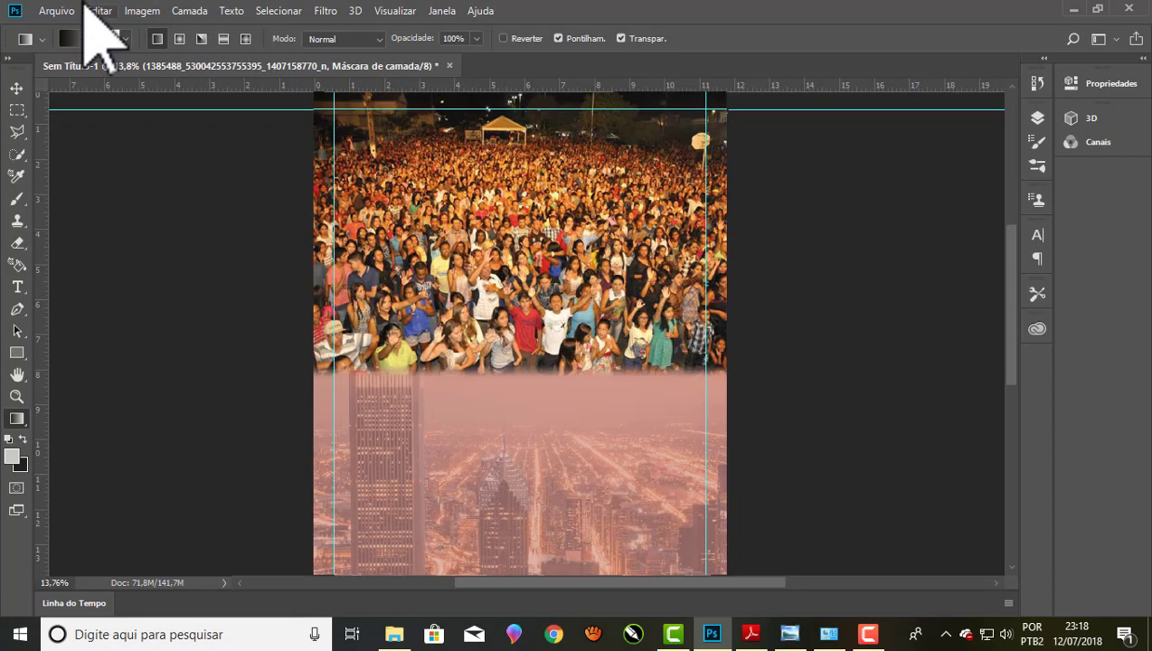
Place the linked lightning photo pexels-photo-1118869 into the poster
click(53, 13)
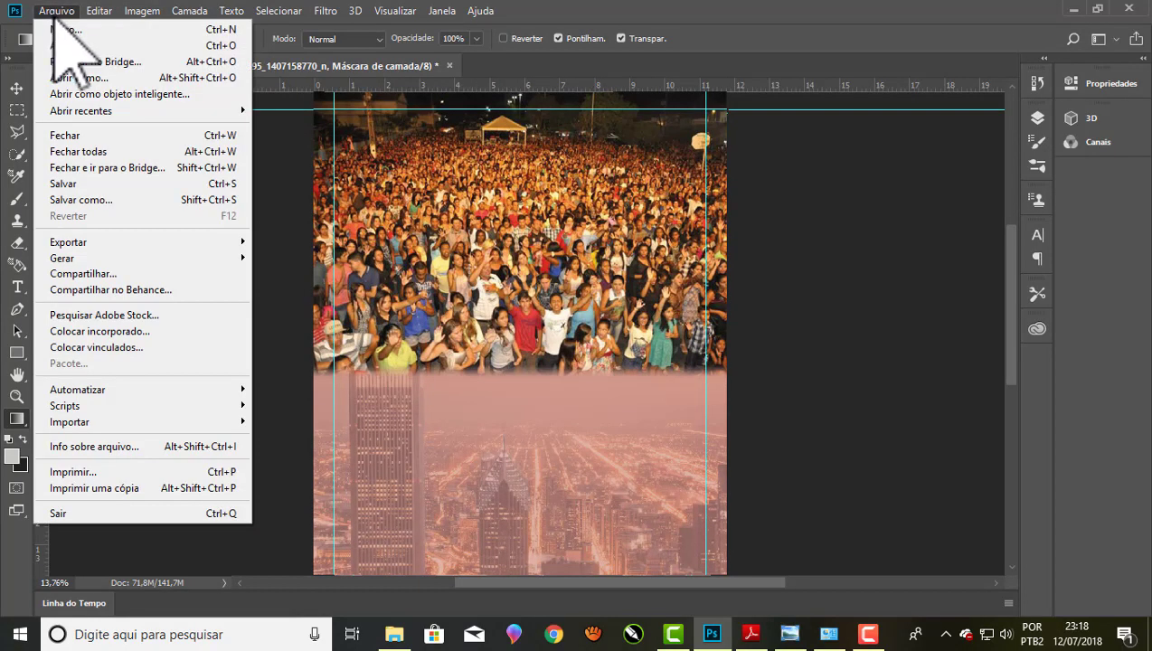
click(79, 347)
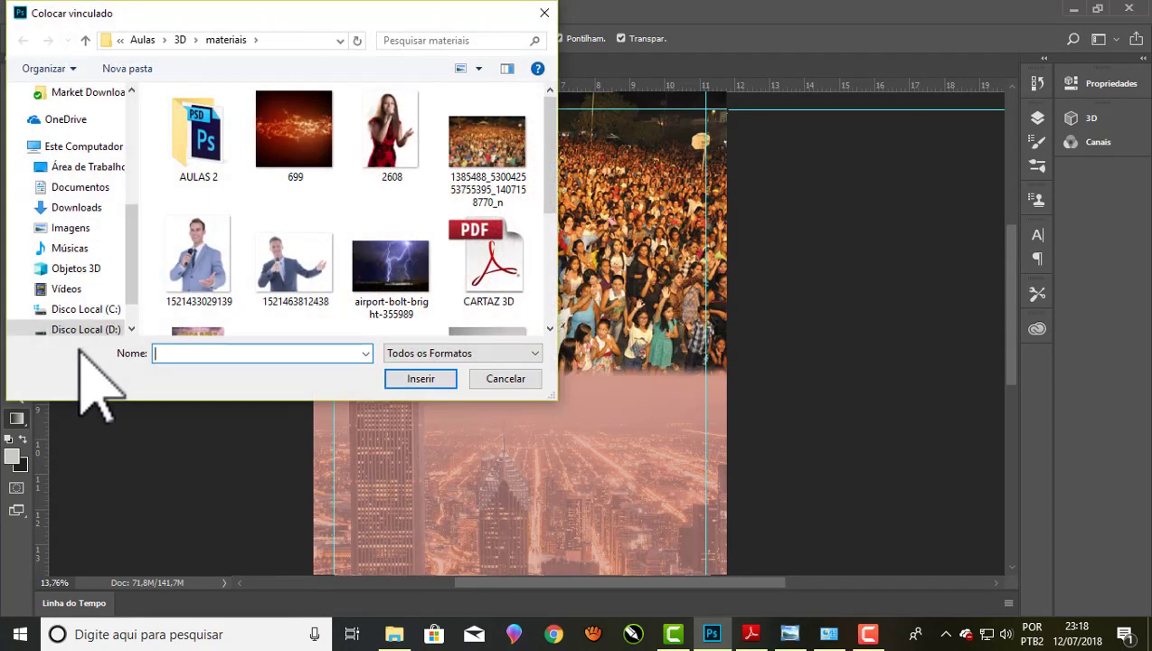
scroll(543, 226, down, 3)
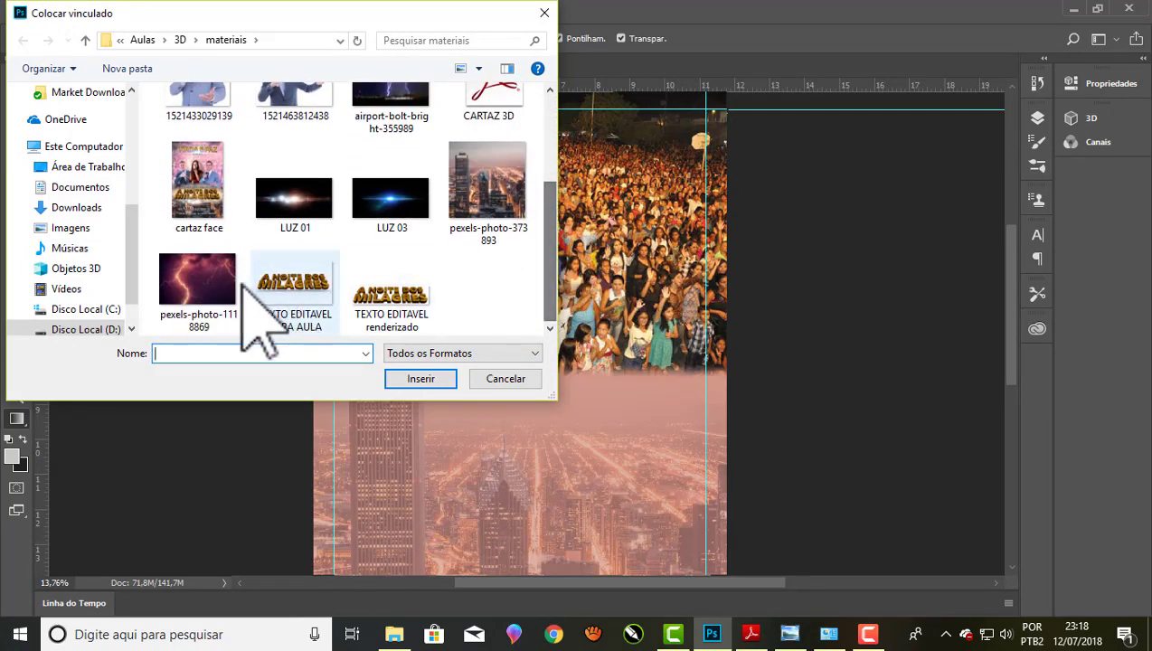
click(197, 281)
click(432, 379)
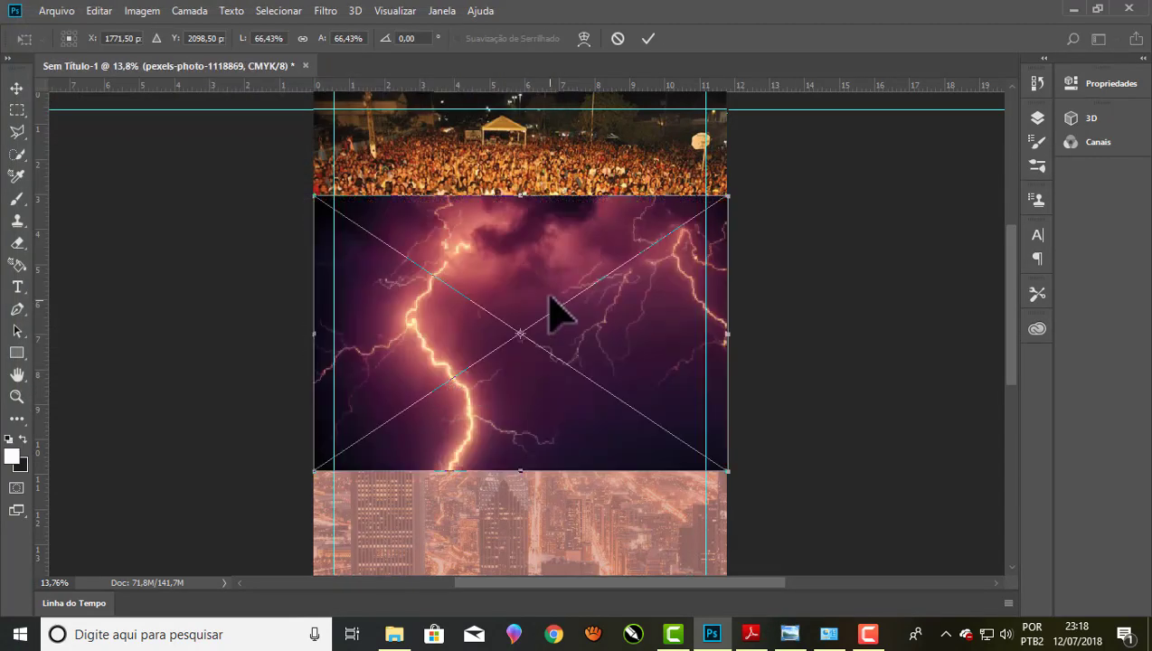
Move the lightning photo to the poster top and scale it to cover the full width
mouse_move(549, 295)
mouse_down()
mouse_move(548, 191)
mouse_move(523, 159)
mouse_up()
scroll(503, 316, down, 2)
drag(684, 309, 690, 319)
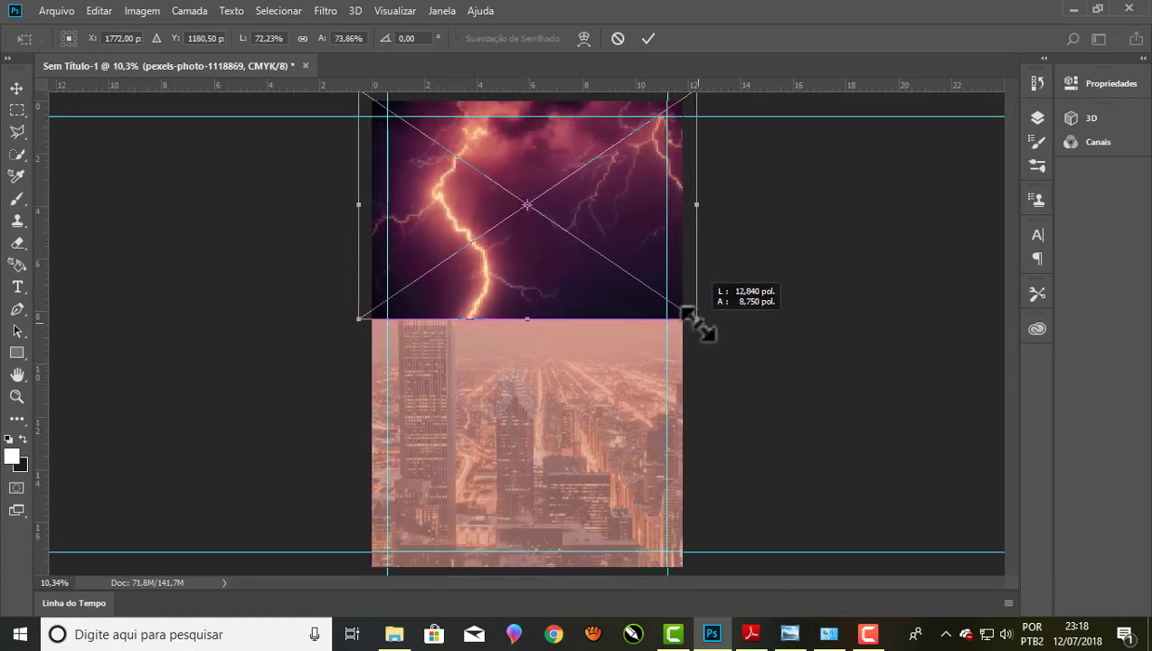
click(648, 38)
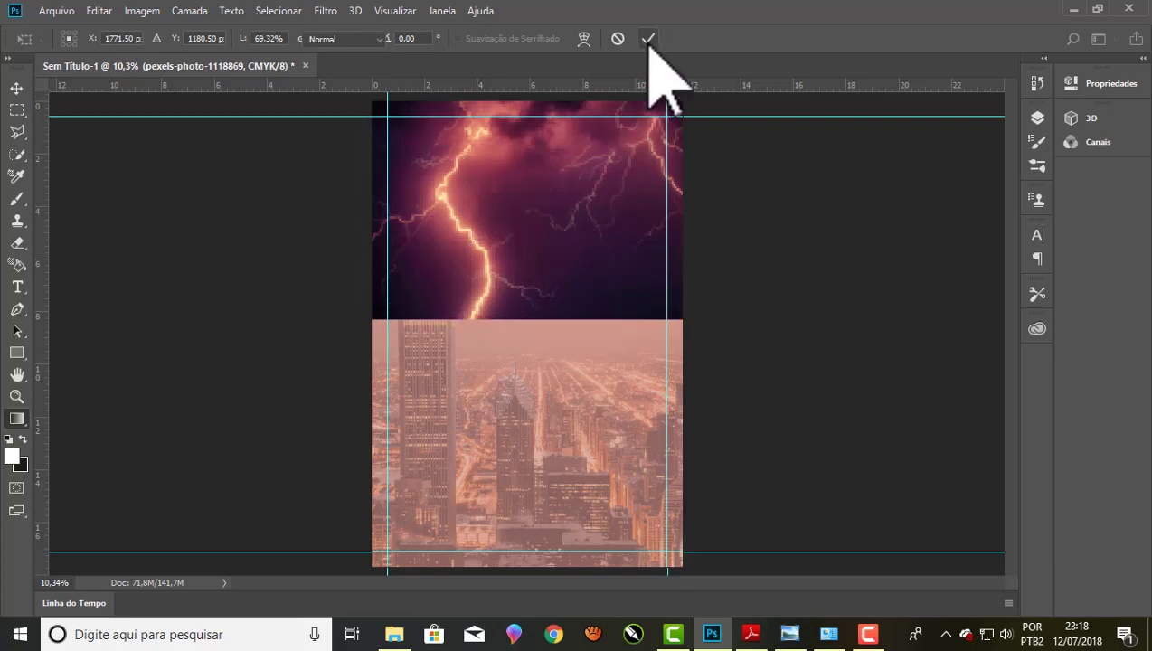
key(g)
scroll(511, 212, up, 2)
scroll(527, 198, down, 1)
Add a layer mask to the lightning and gradient it to fade out toward the city
scroll(534, 244, up, 2)
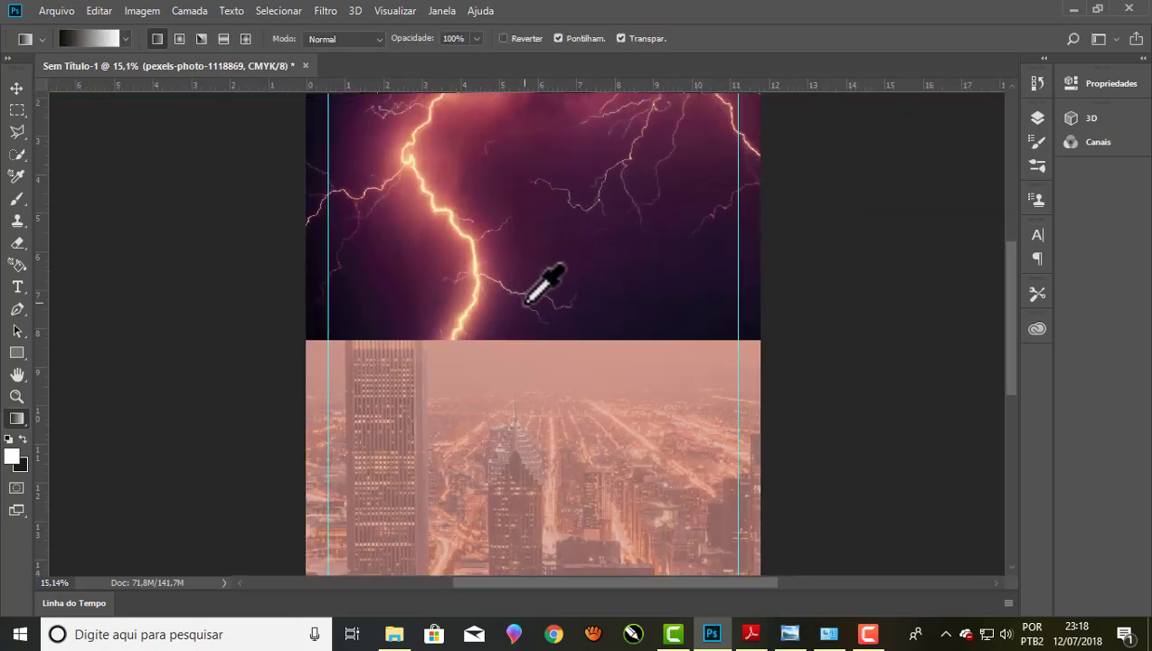
scroll(542, 288, up, 2)
click(1037, 118)
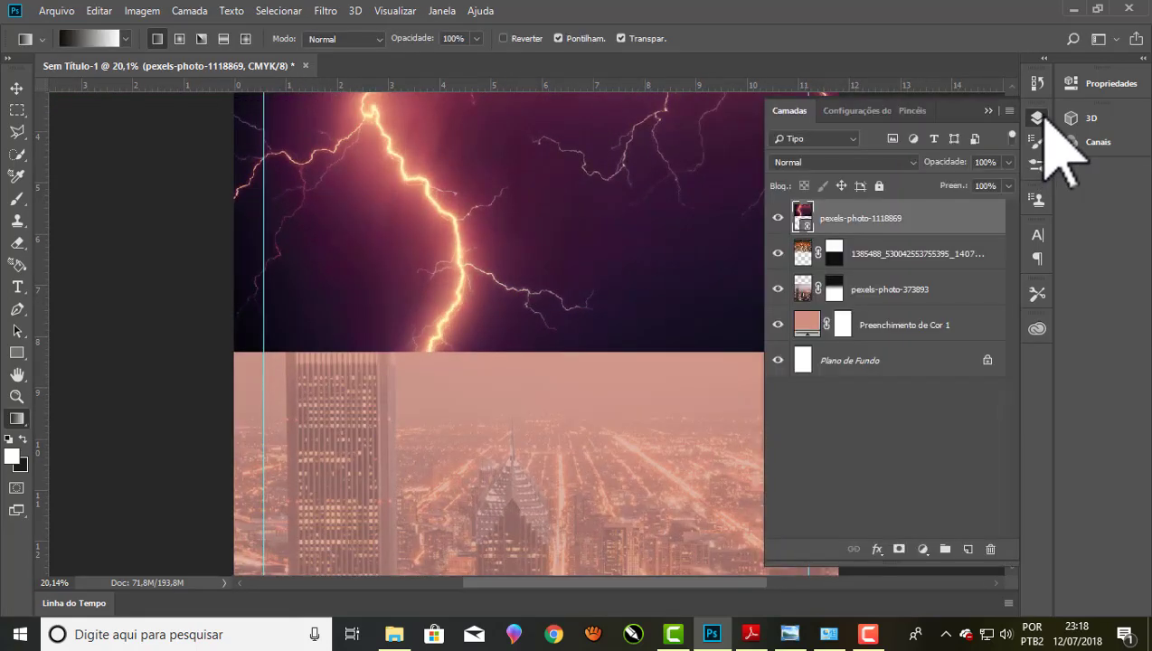
click(899, 549)
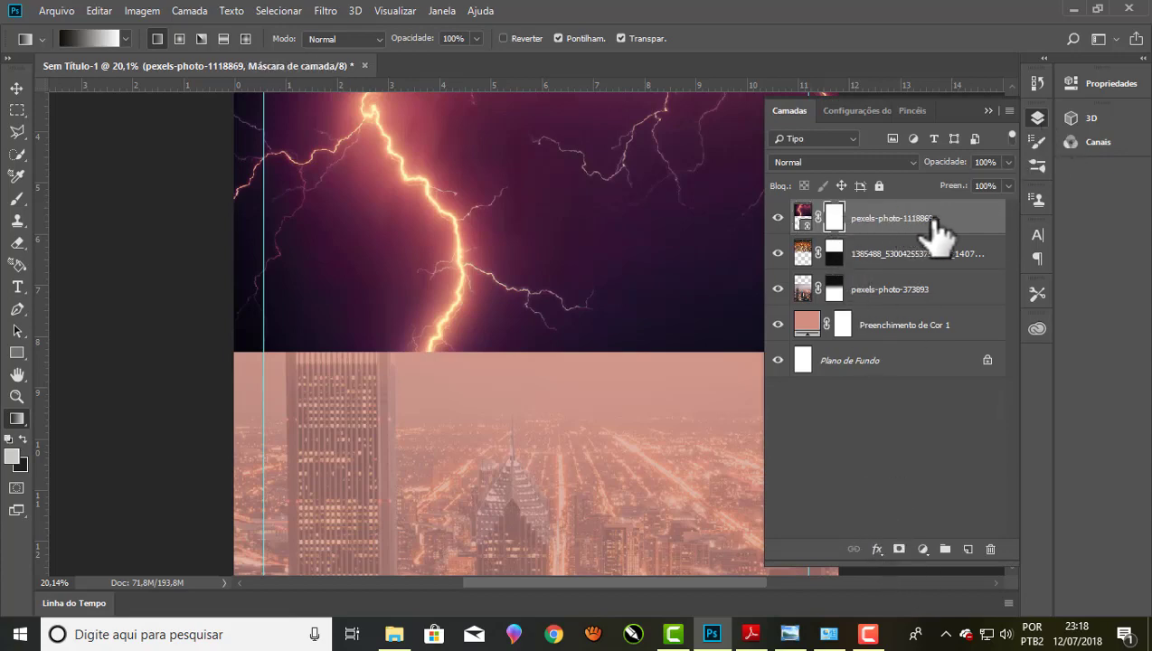
right_click(940, 234)
click(756, 315)
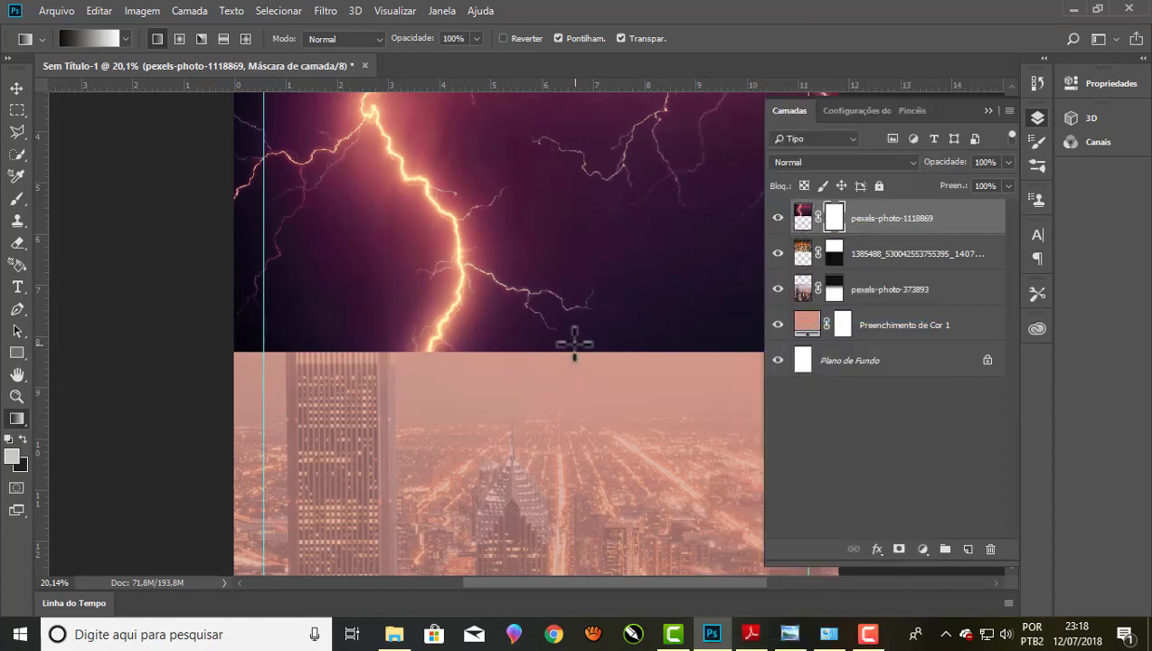
drag(570, 296, 570, 349)
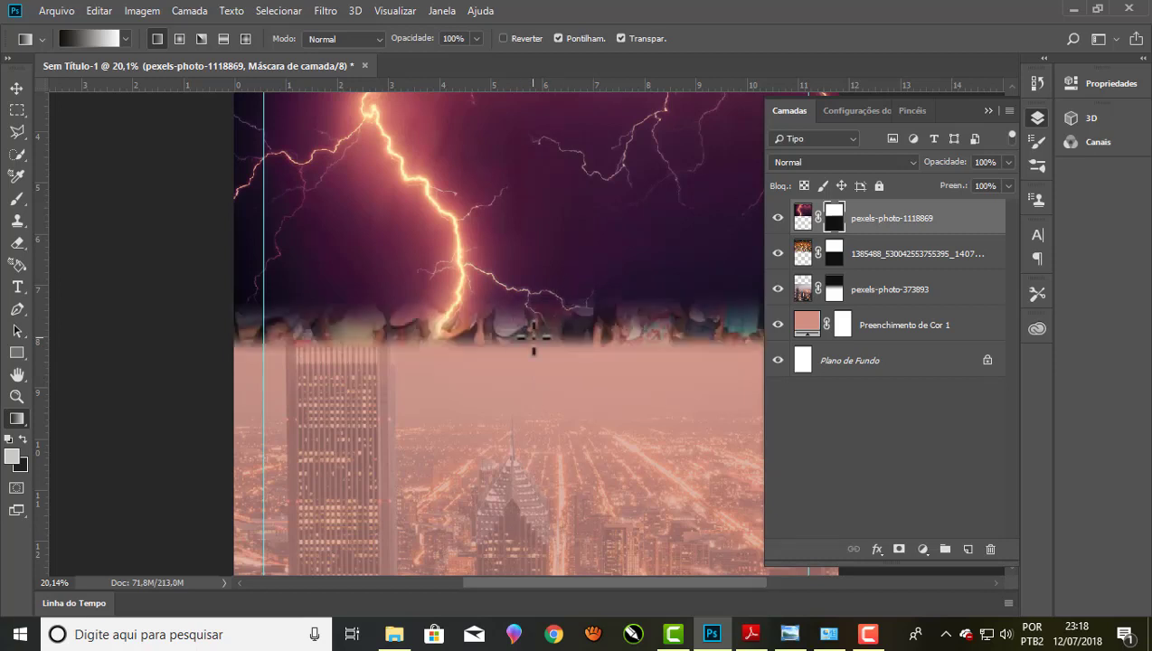
Set the lightning layer's blend mode to Subexposição Linear (Adicionar)
click(913, 163)
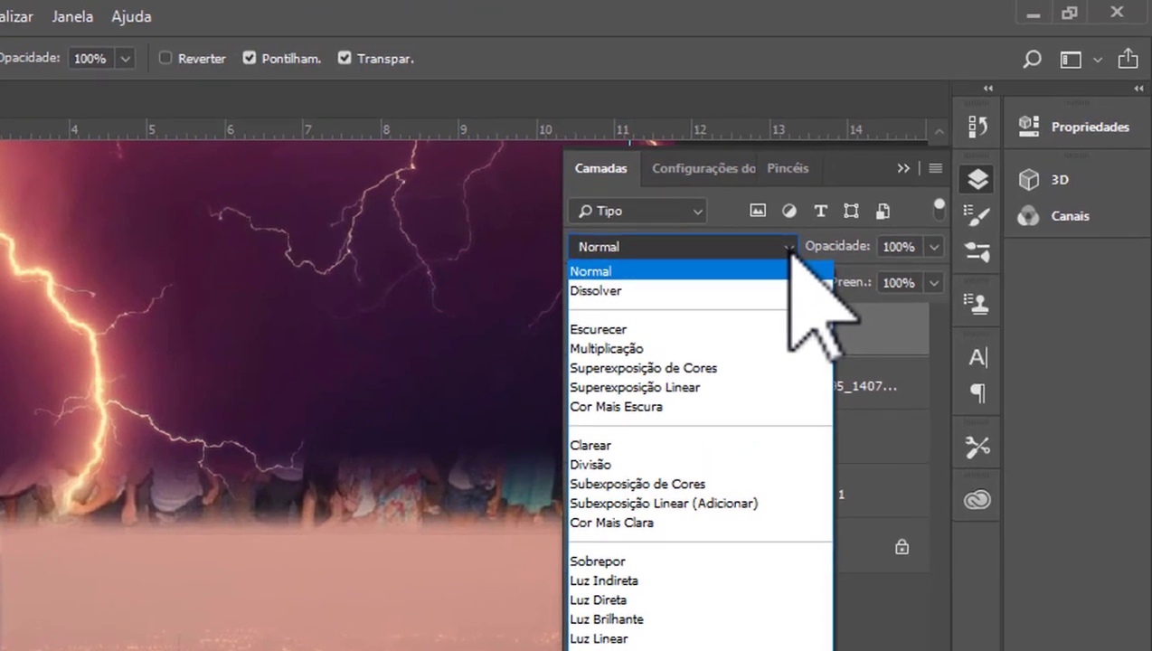
click(645, 503)
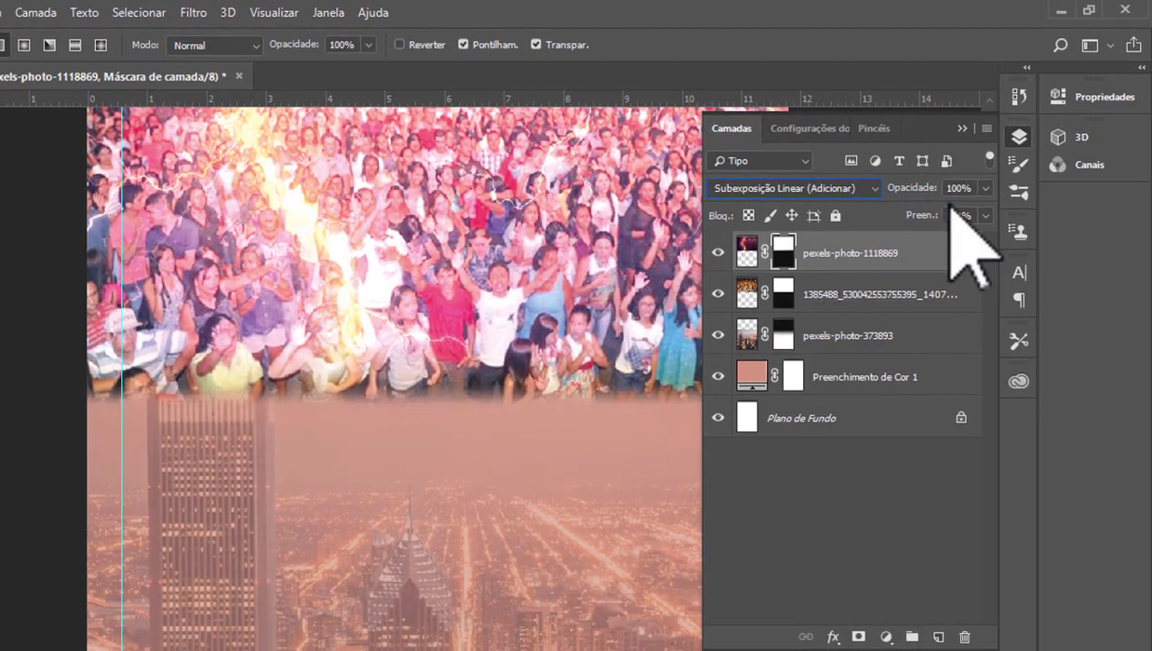
click(962, 127)
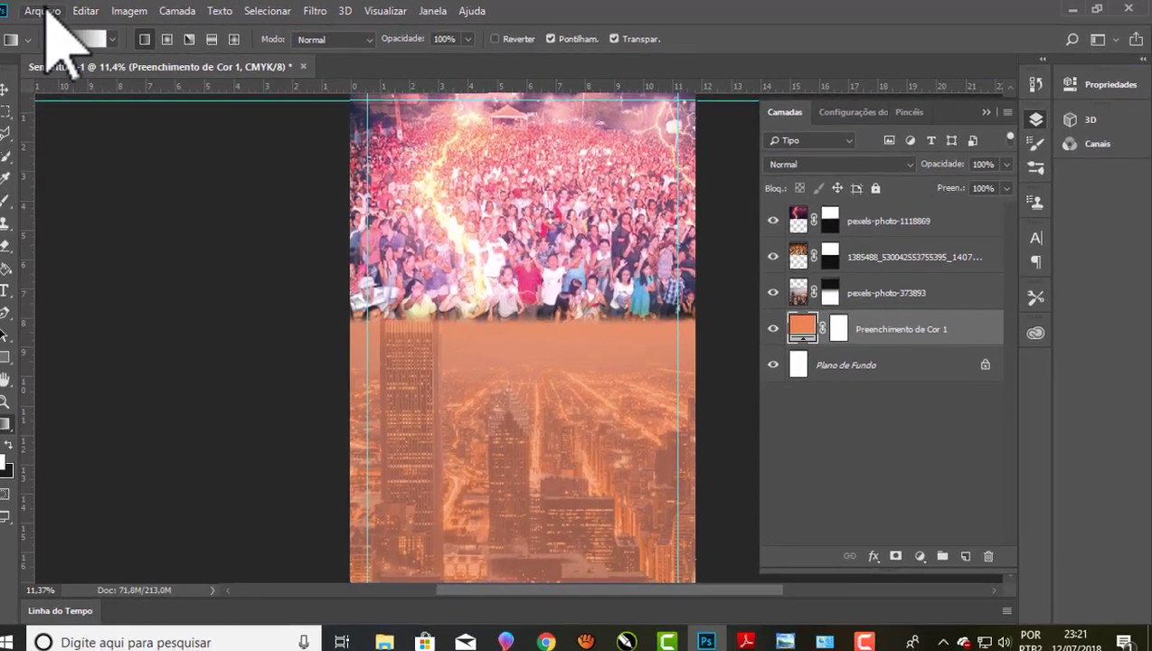
click(56, 11)
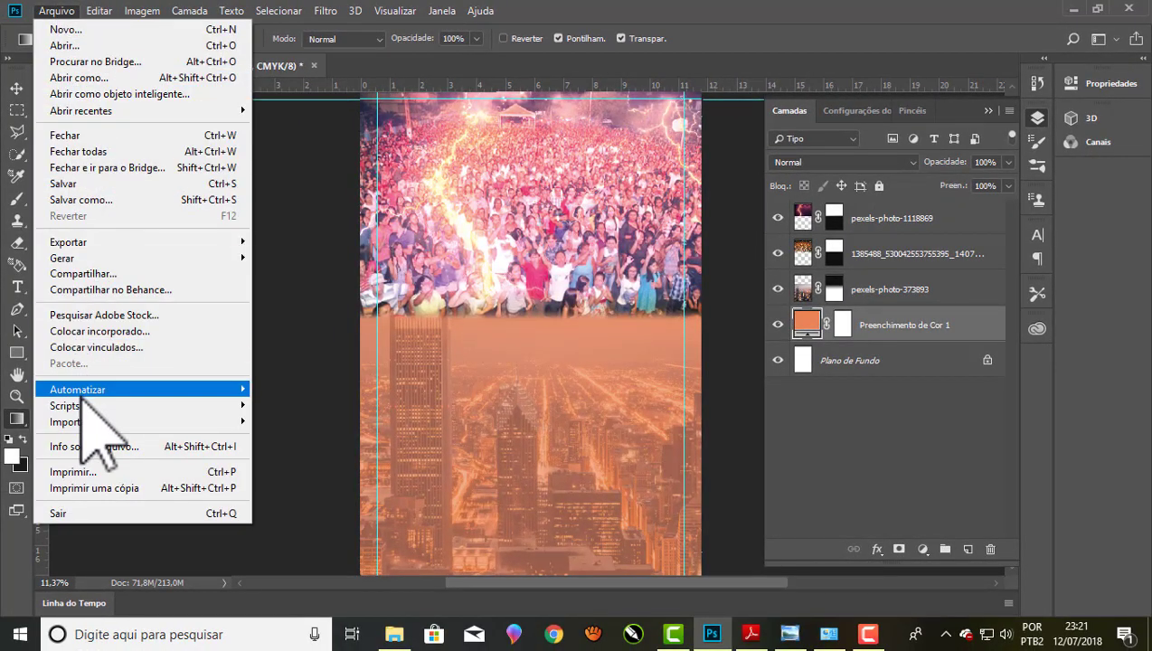
mouse_move(77, 389)
click(36, 347)
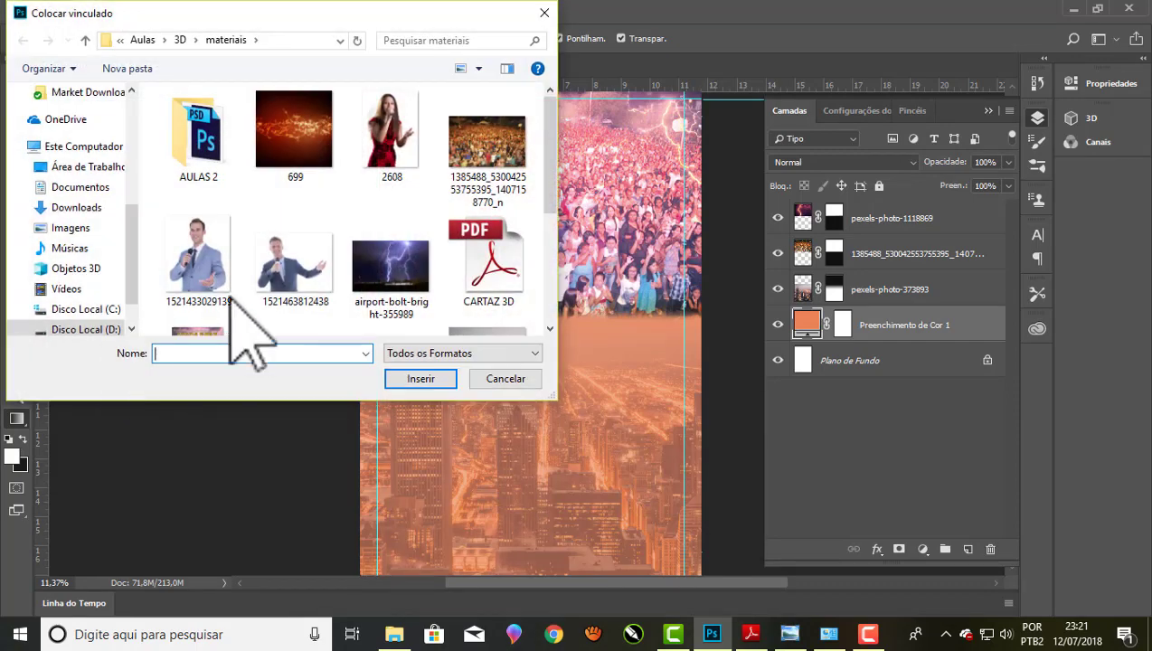
drag(550, 176, 550, 220)
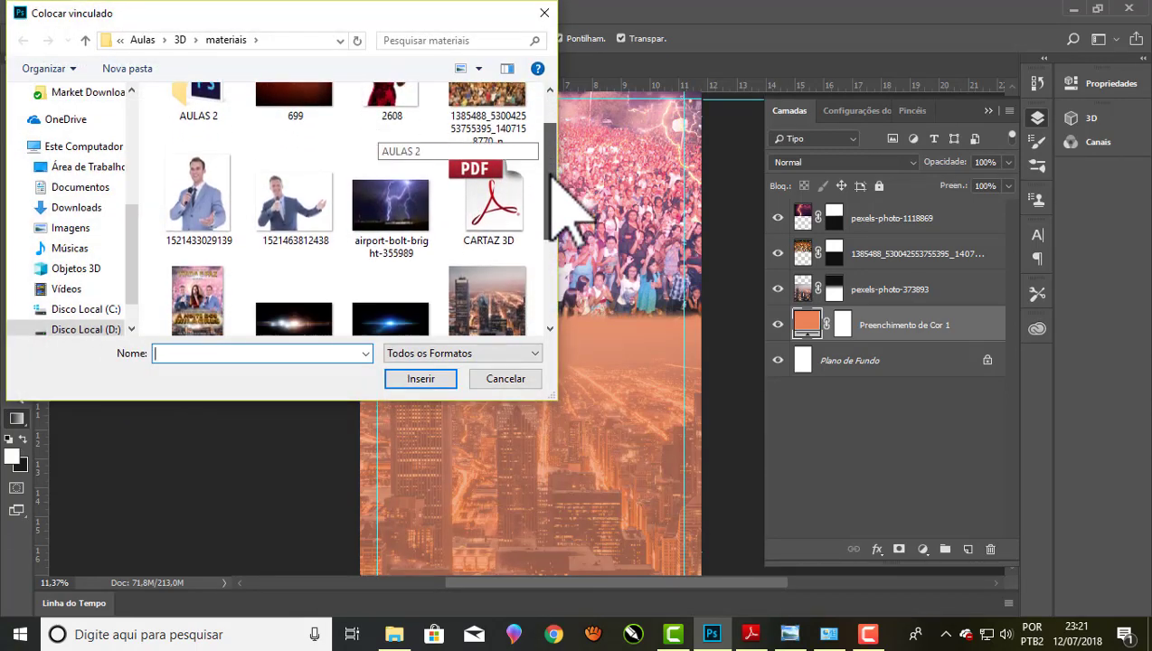
click(287, 185)
click(421, 377)
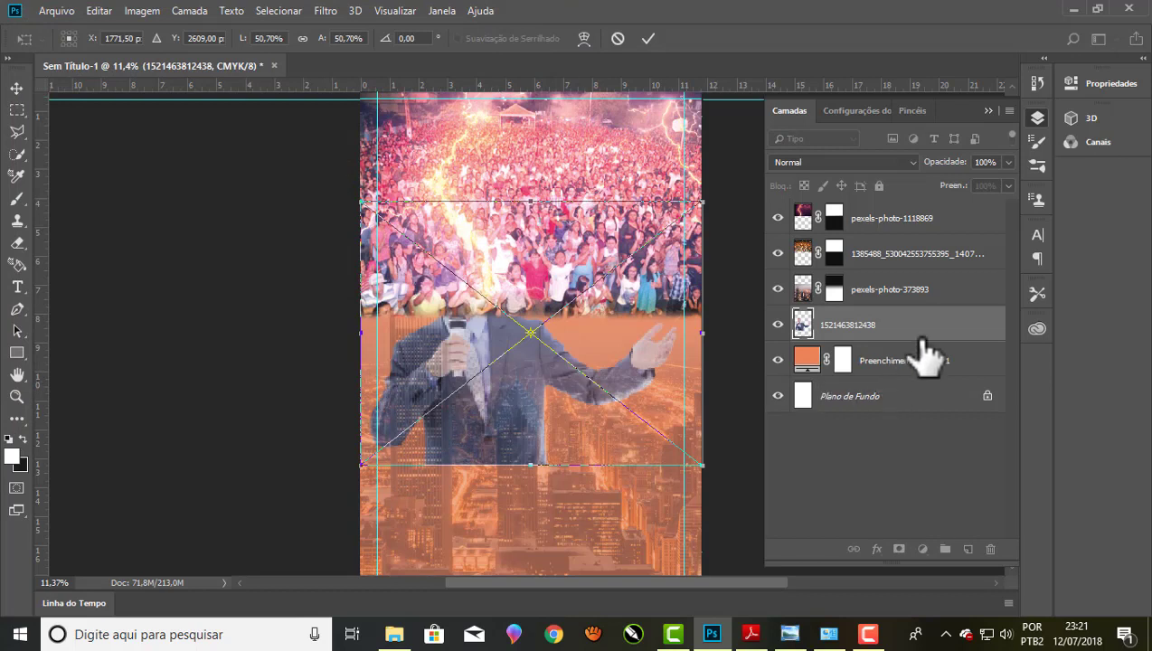
click(648, 38)
key(g)
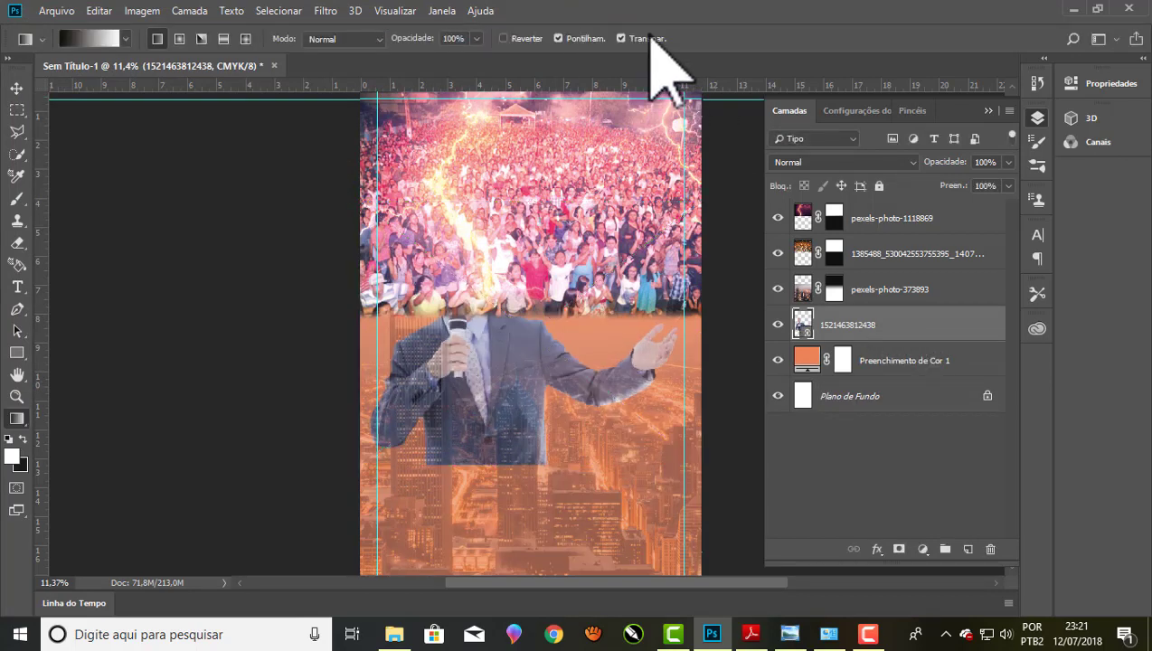
drag(895, 333, 900, 195)
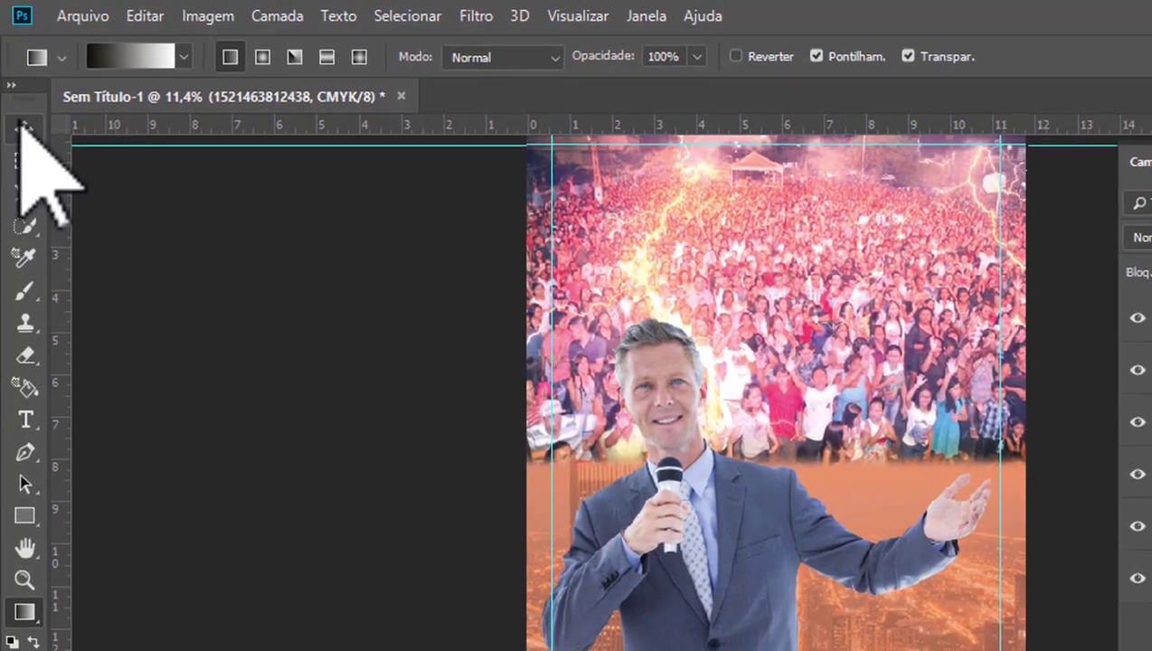
click(16, 87)
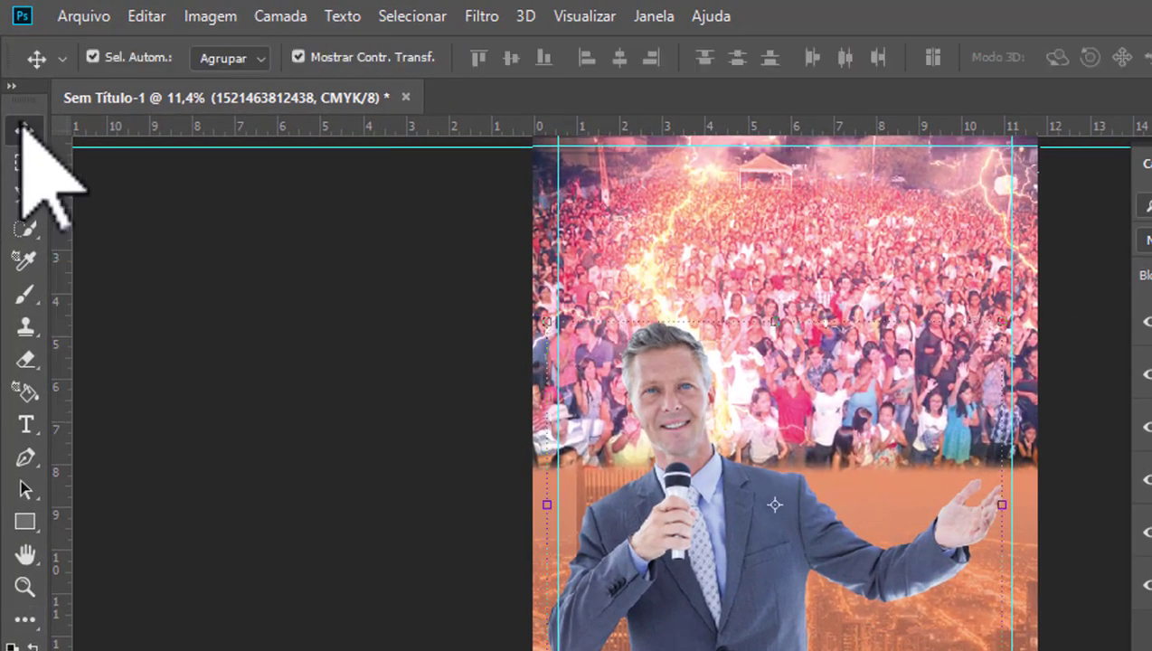
Turn on Move tool Auto-Select set to Group and Show Transform Controls
click(93, 57)
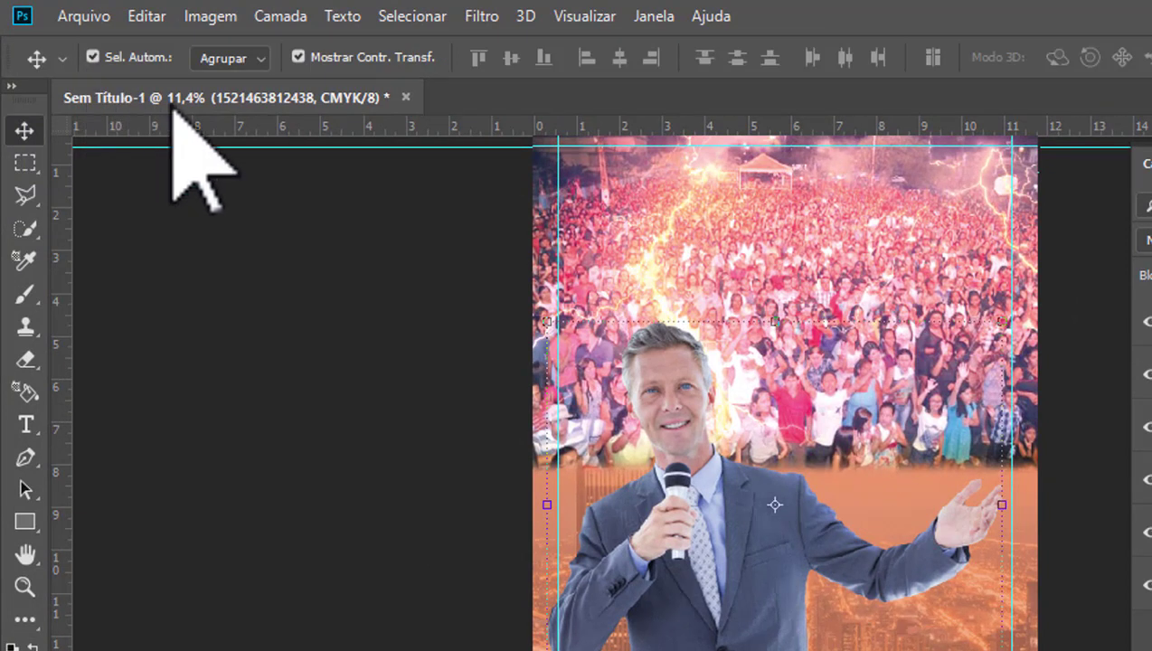
click(260, 59)
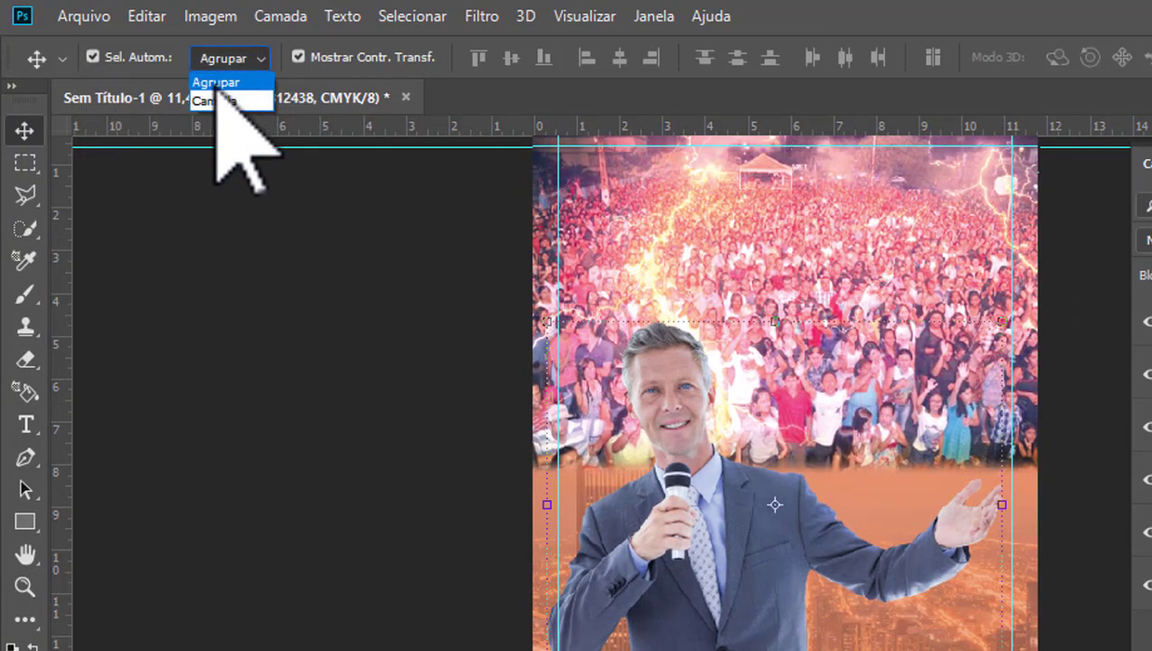
click(214, 110)
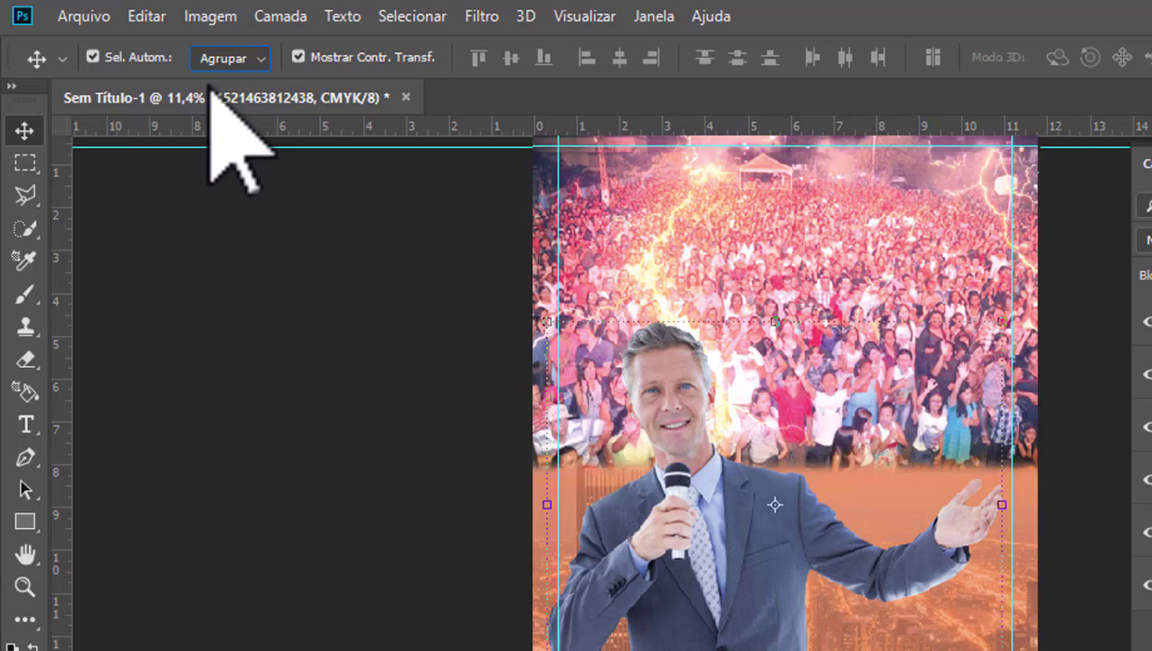
click(301, 56)
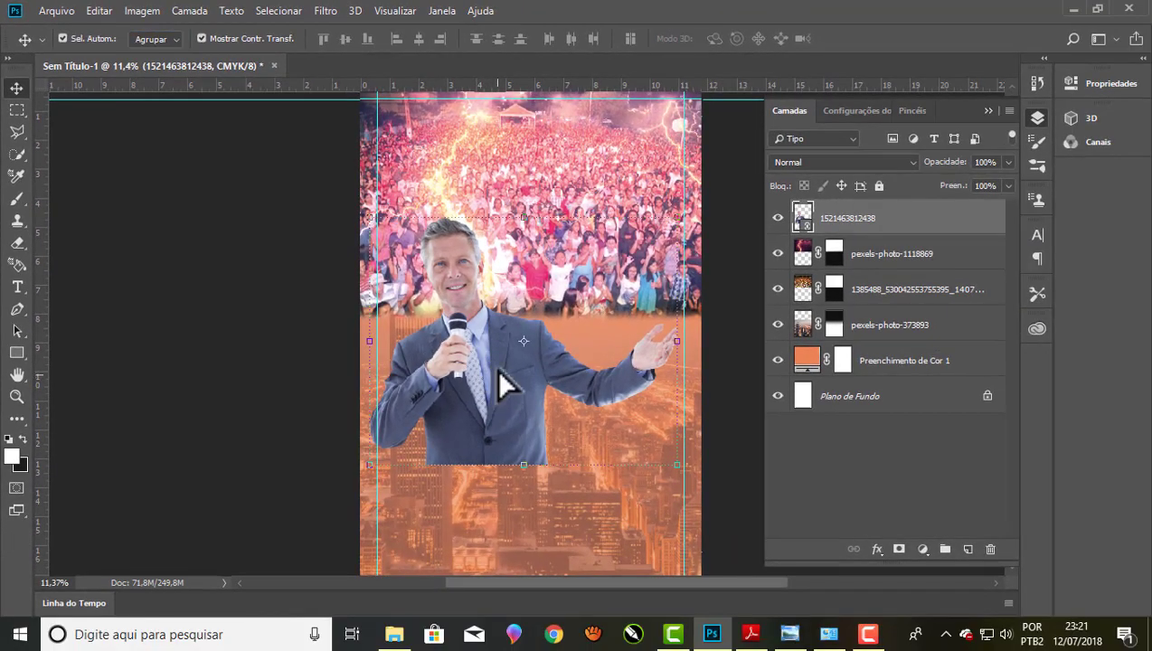
Reposition the man on the poster, reselecting his layer in the Layers panel
drag(500, 384, 506, 384)
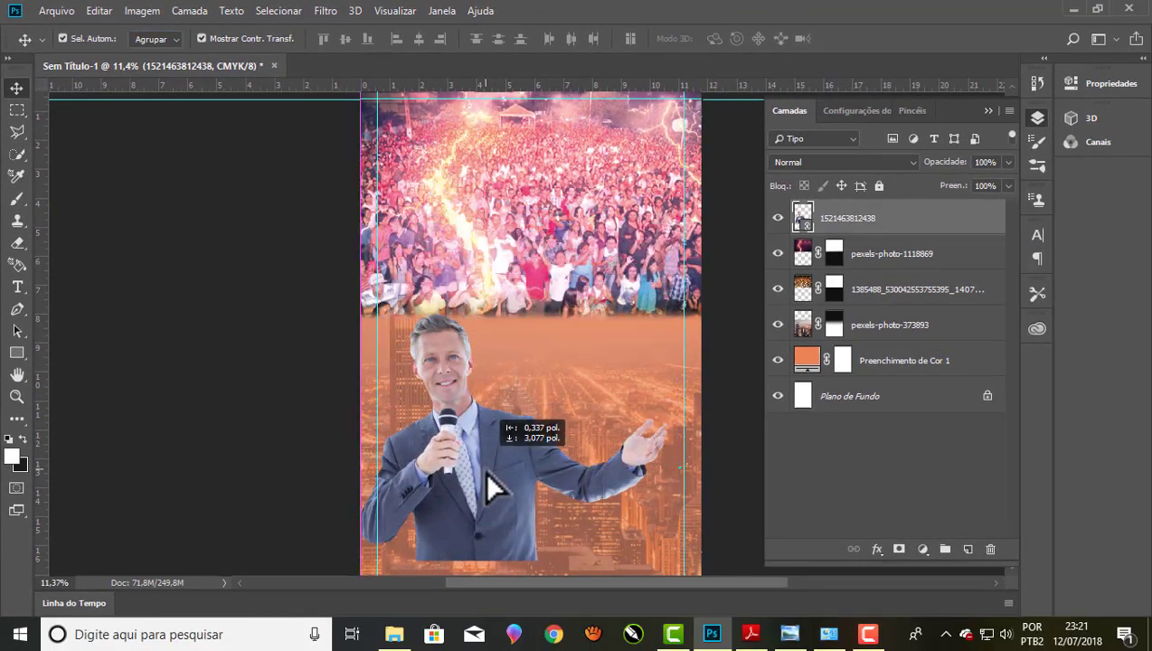
drag(505, 339, 509, 369)
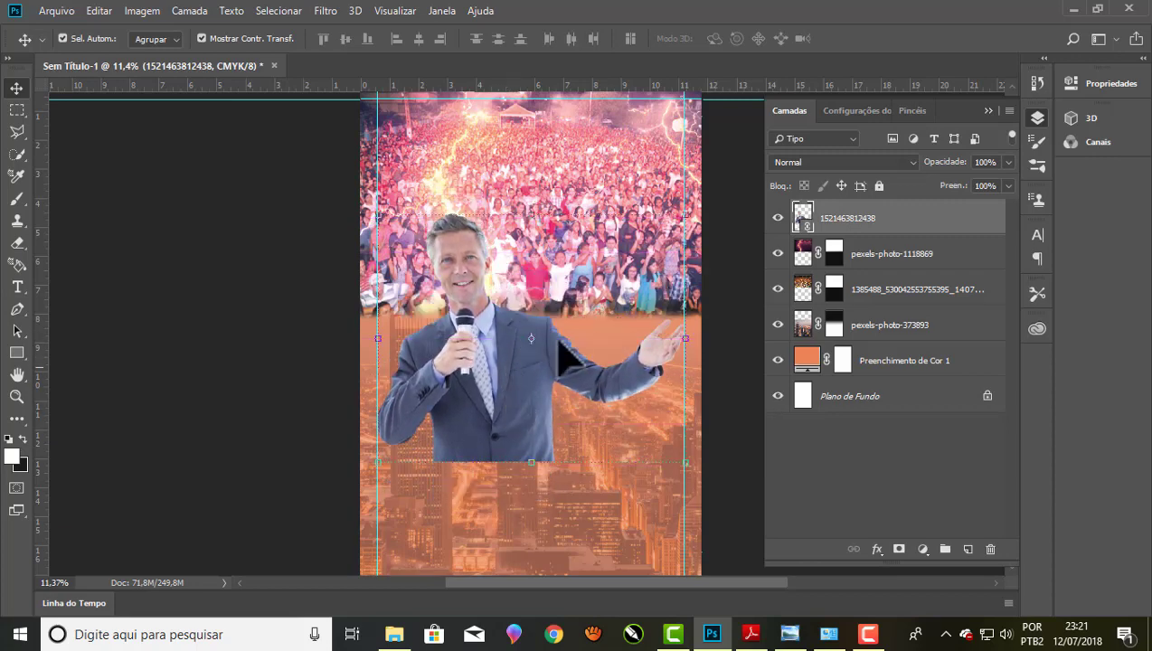
click(868, 260)
click(886, 289)
click(884, 327)
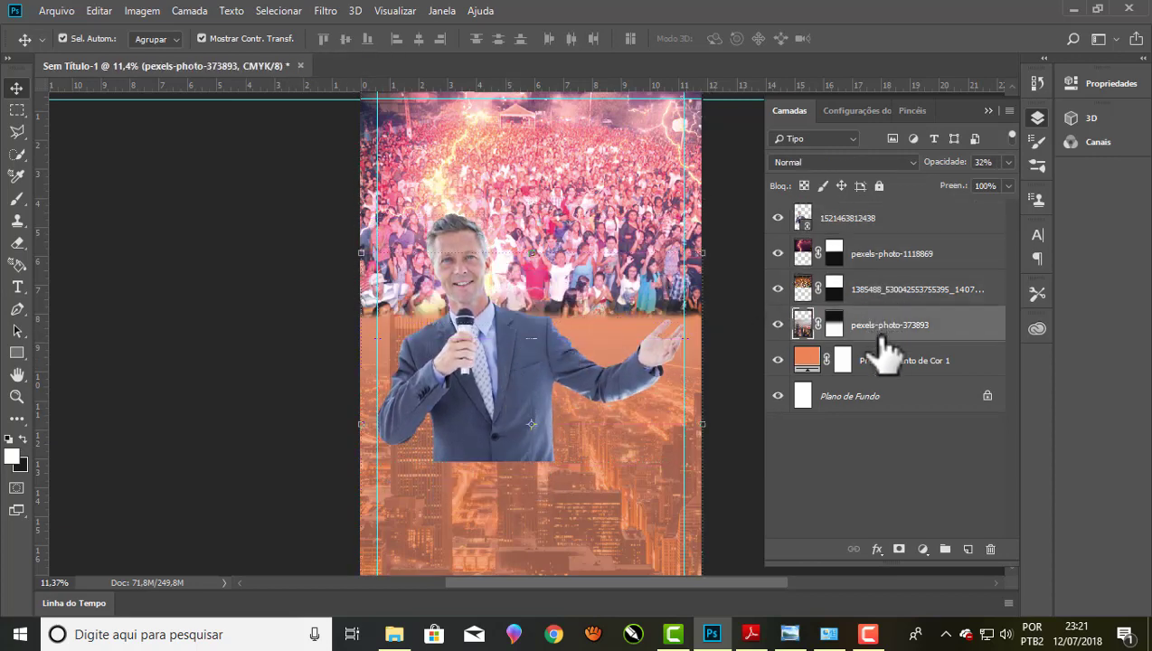
click(881, 362)
mouse_move(526, 366)
mouse_down()
mouse_move(517, 330)
mouse_move(507, 370)
mouse_move(518, 364)
mouse_up()
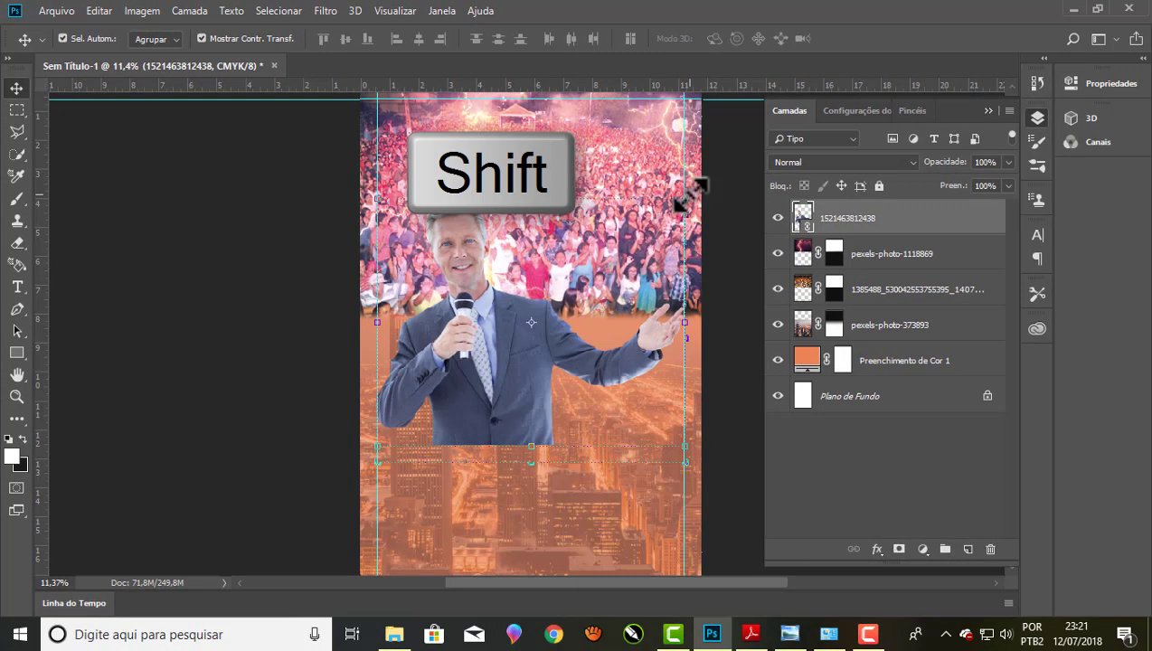
Scale the man proportionally to about 31% and shift him left over the crowd
mouse_move(689, 188)
mouse_down()
mouse_move(684, 222)
mouse_move(690, 202)
mouse_move(598, 267)
mouse_up()
mouse_move(424, 302)
mouse_down()
mouse_move(441, 217)
mouse_move(423, 207)
mouse_up()
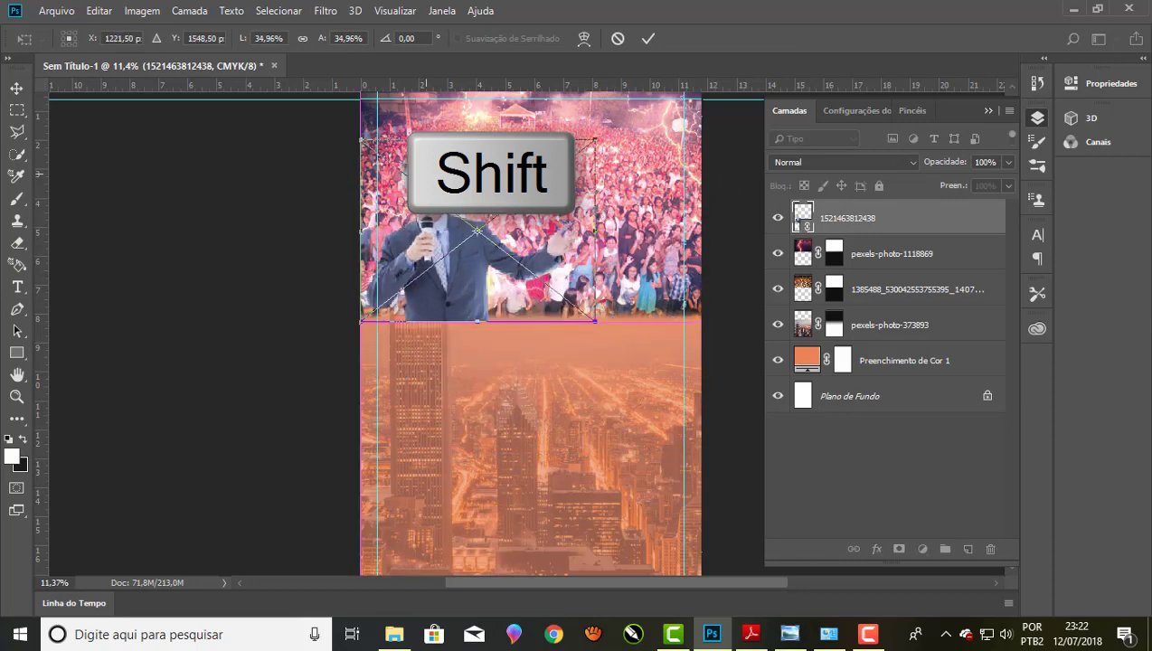
scroll(416, 449, down, 2)
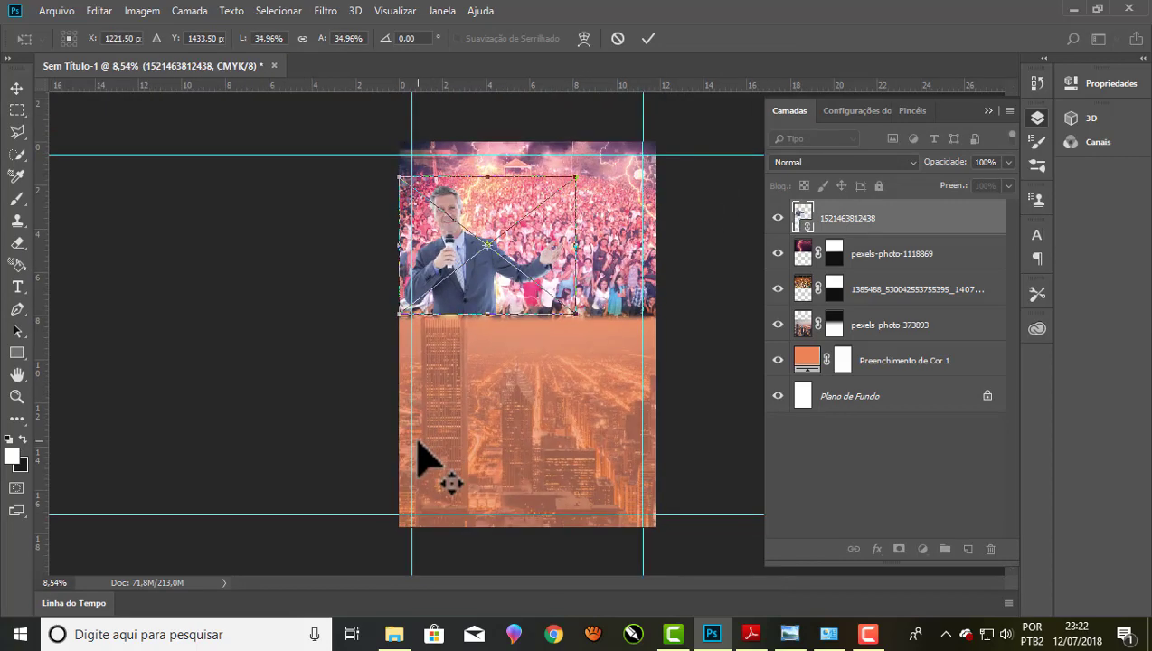
scroll(424, 458, down, 1)
scroll(474, 180, up, 2)
scroll(431, 128, up, 2)
scroll(414, 113, up, 1)
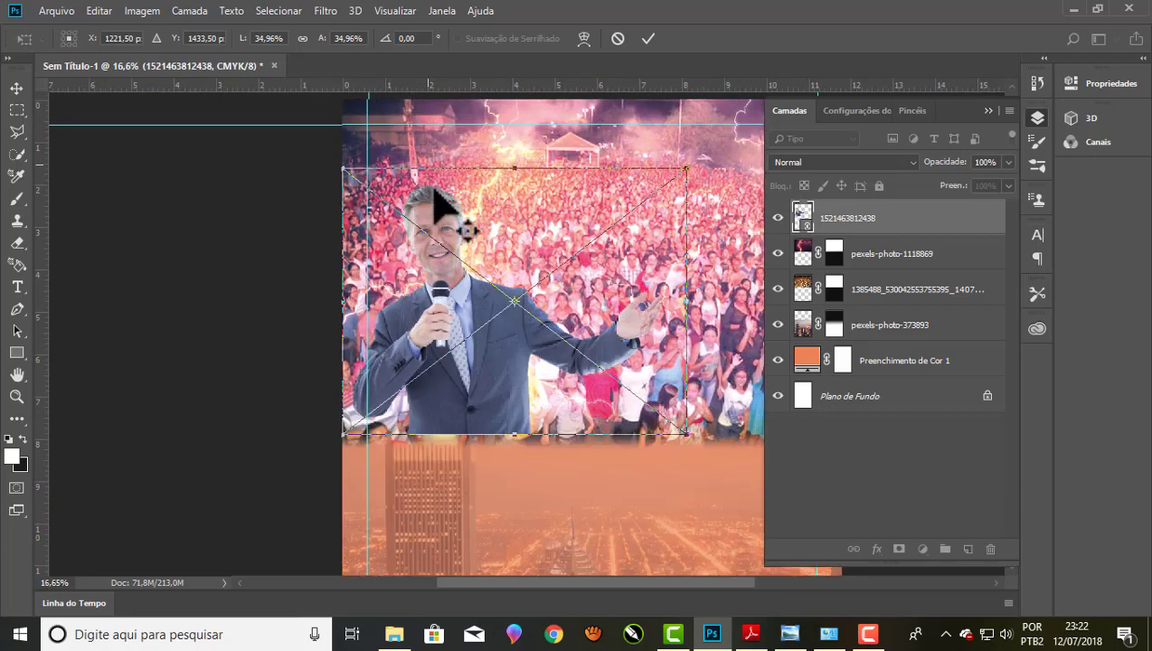
mouse_move(468, 373)
mouse_down()
mouse_move(434, 389)
mouse_move(474, 368)
mouse_up()
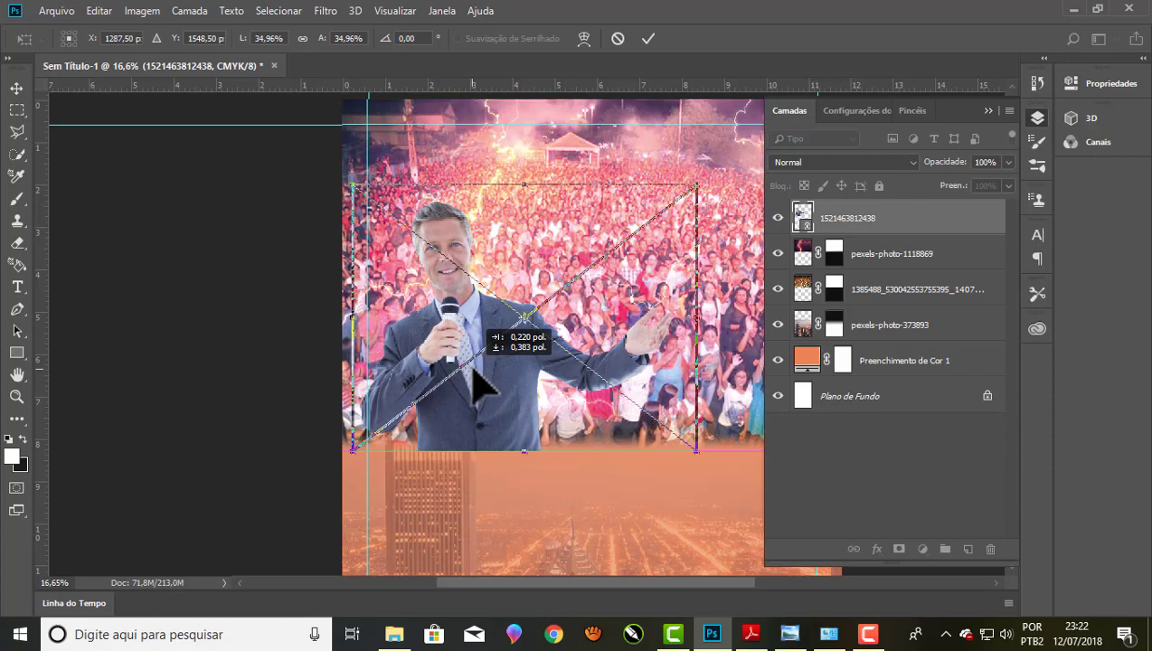
drag(472, 369, 474, 362)
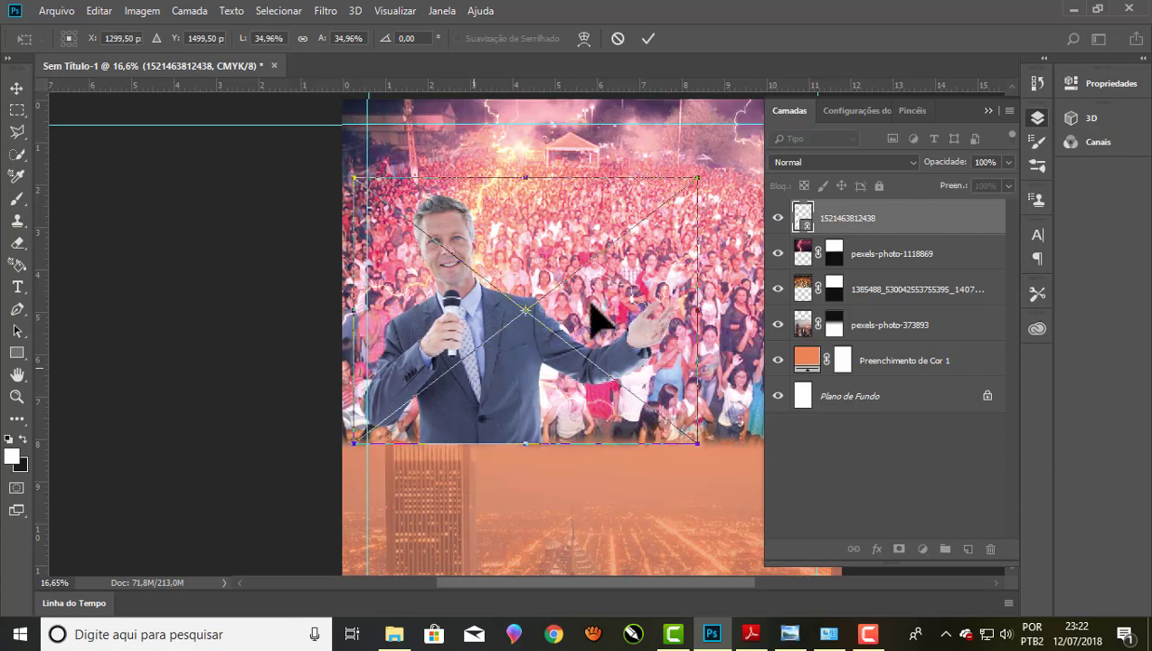
drag(696, 178, 663, 205)
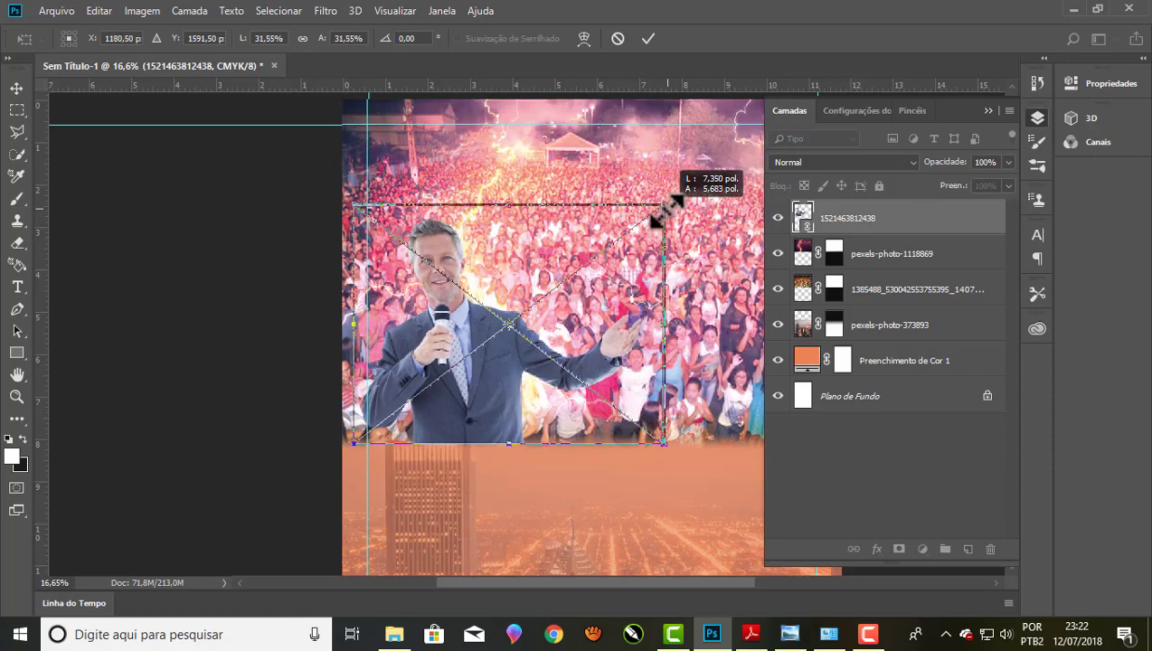
scroll(411, 235, down, 2)
scroll(714, 285, up, 1)
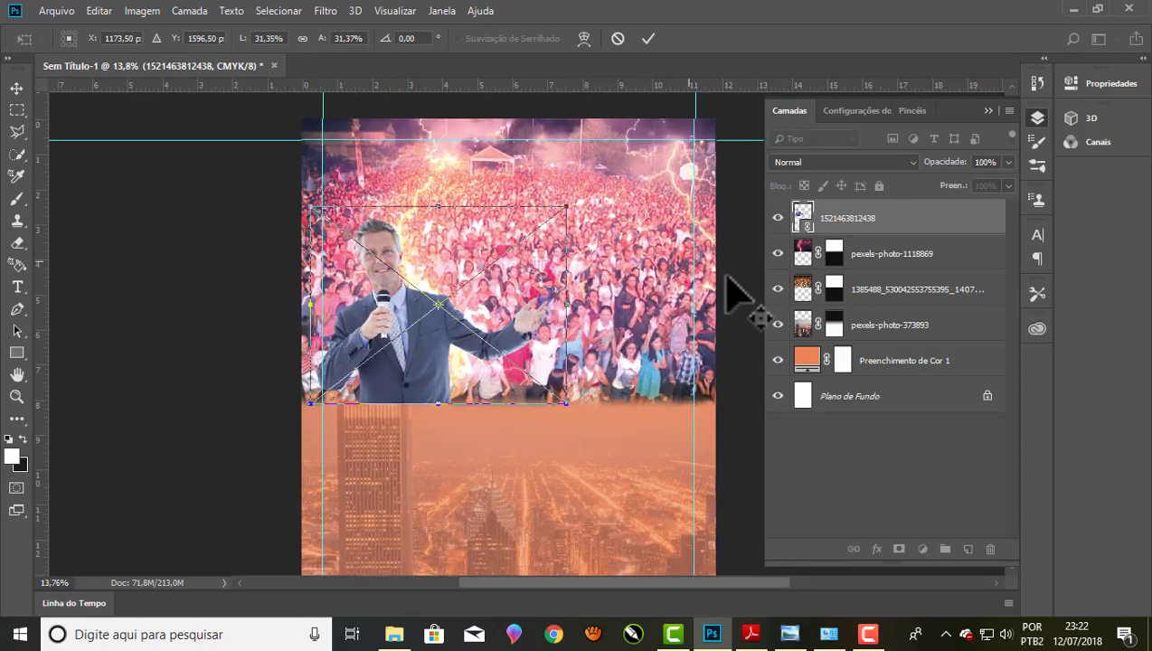
scroll(727, 303, up, 1)
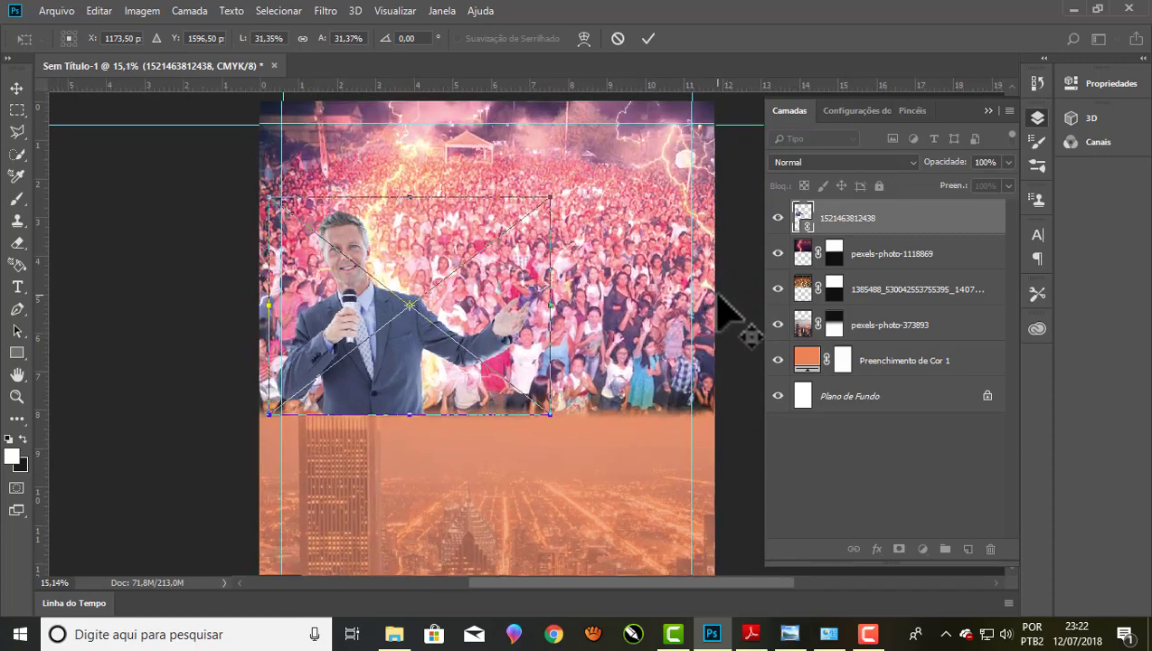
Apply the man's transform, add a layer mask, rasterize the layer and target the mask
click(648, 39)
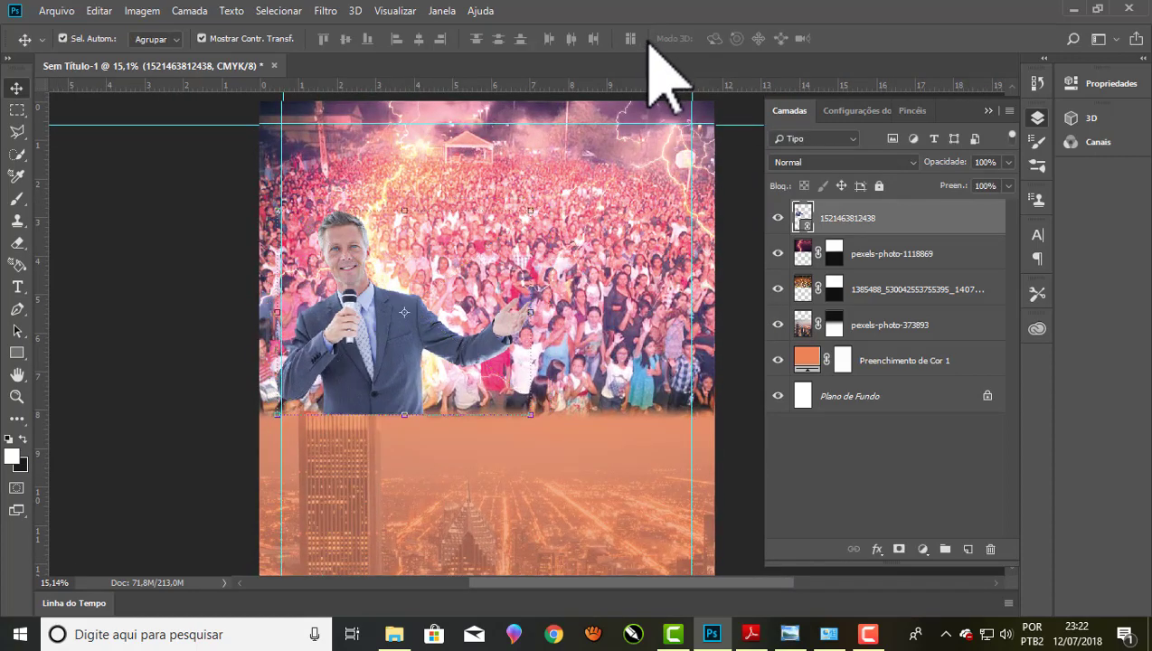
click(899, 549)
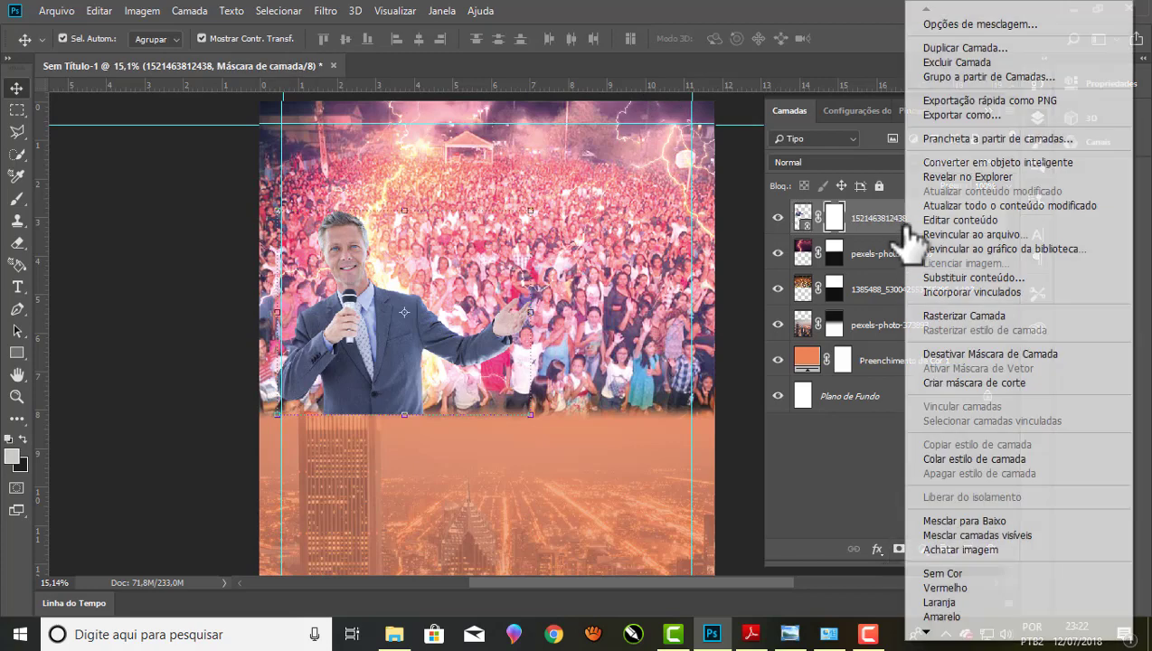
right_click(904, 228)
click(969, 318)
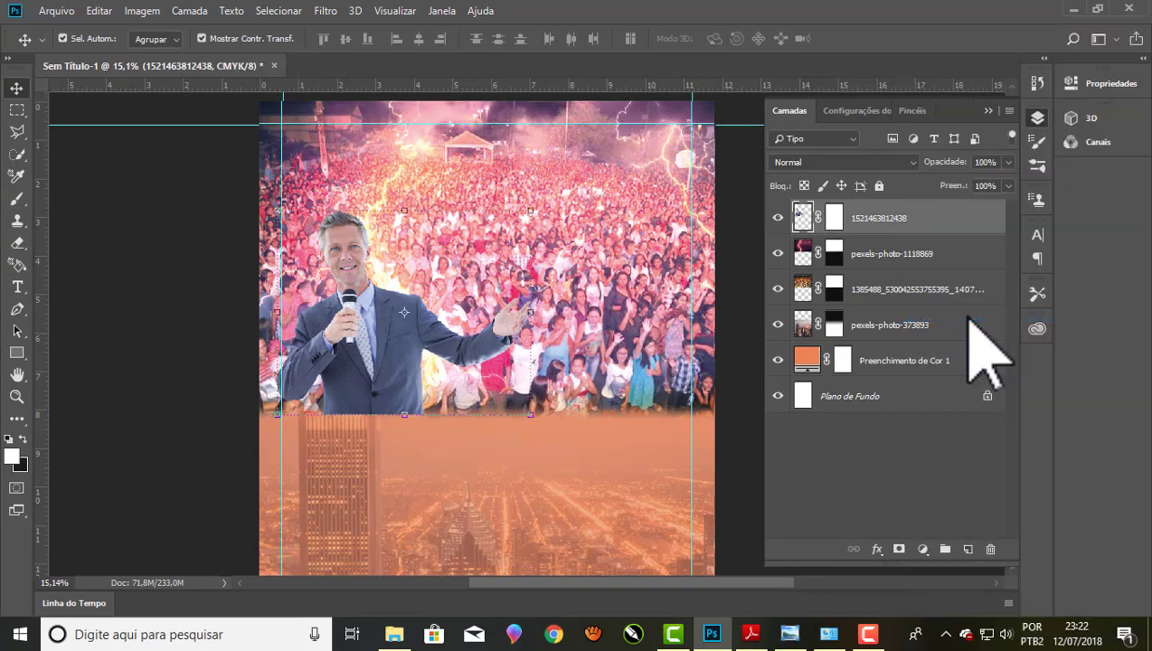
click(834, 219)
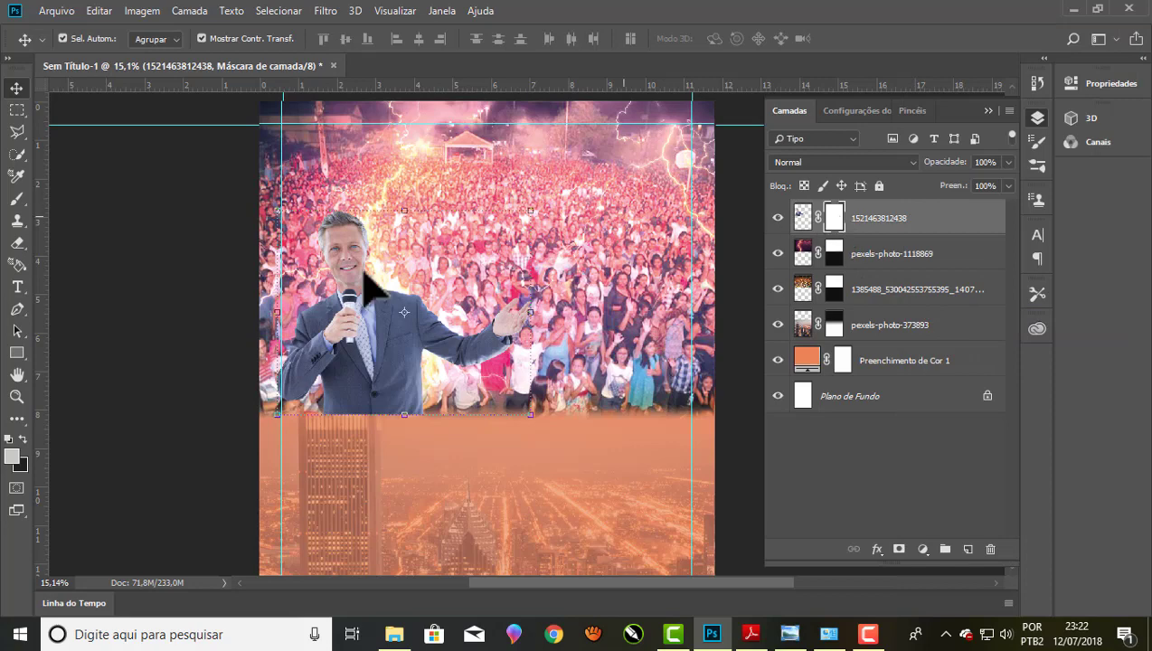
Drag a gradient on the mask to fade the man's jacket bottom into the city
key(g)
click(29, 425)
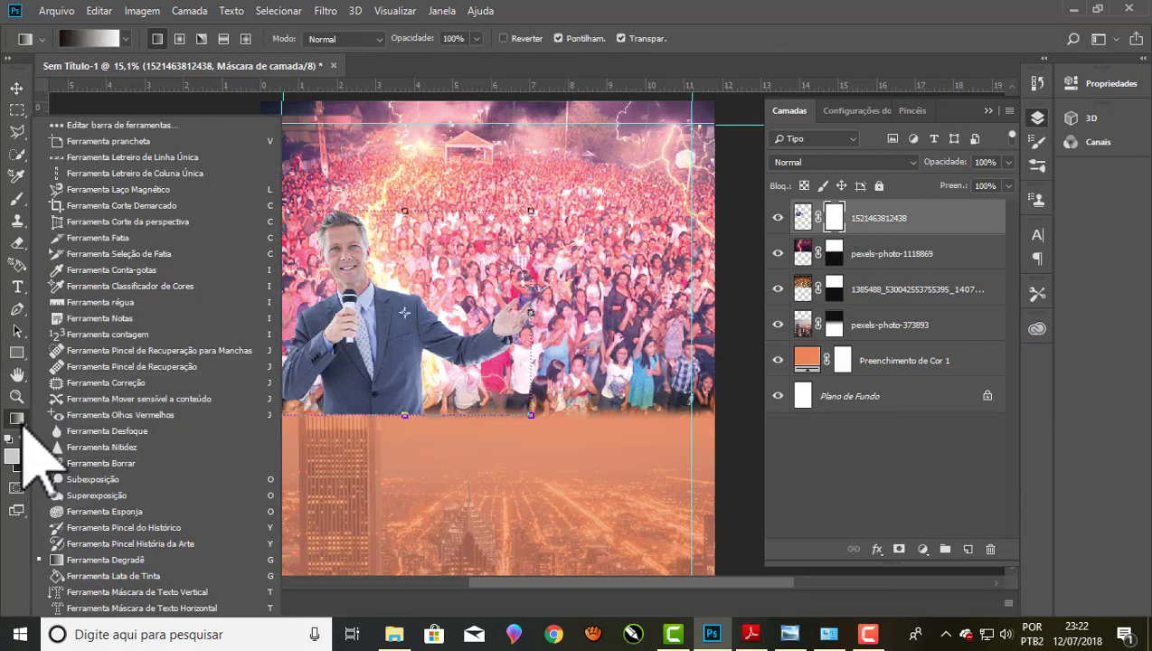
key(g)
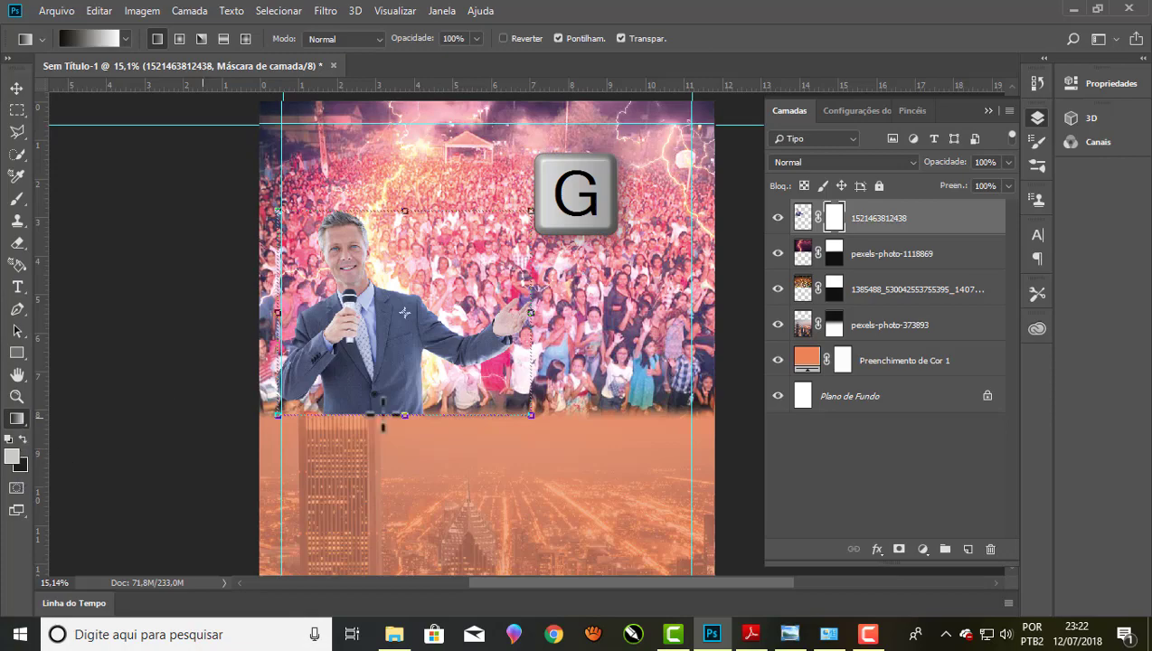
scroll(367, 403, up, 2)
scroll(369, 403, up, 2)
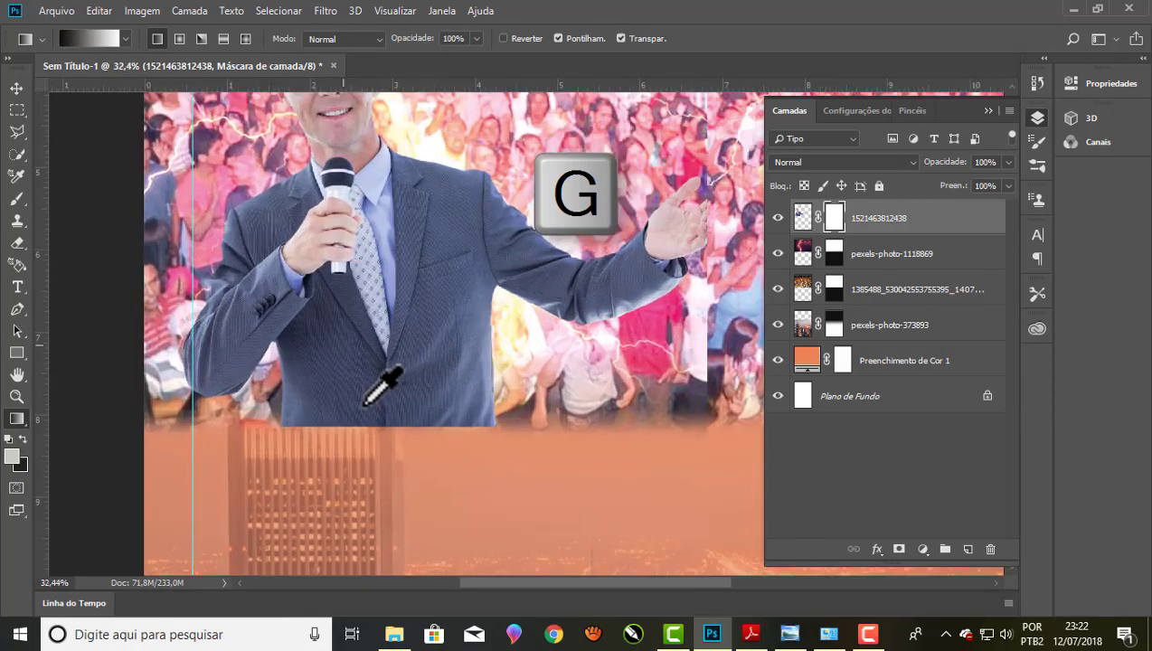
scroll(370, 403, up, 2)
scroll(373, 403, up, 2)
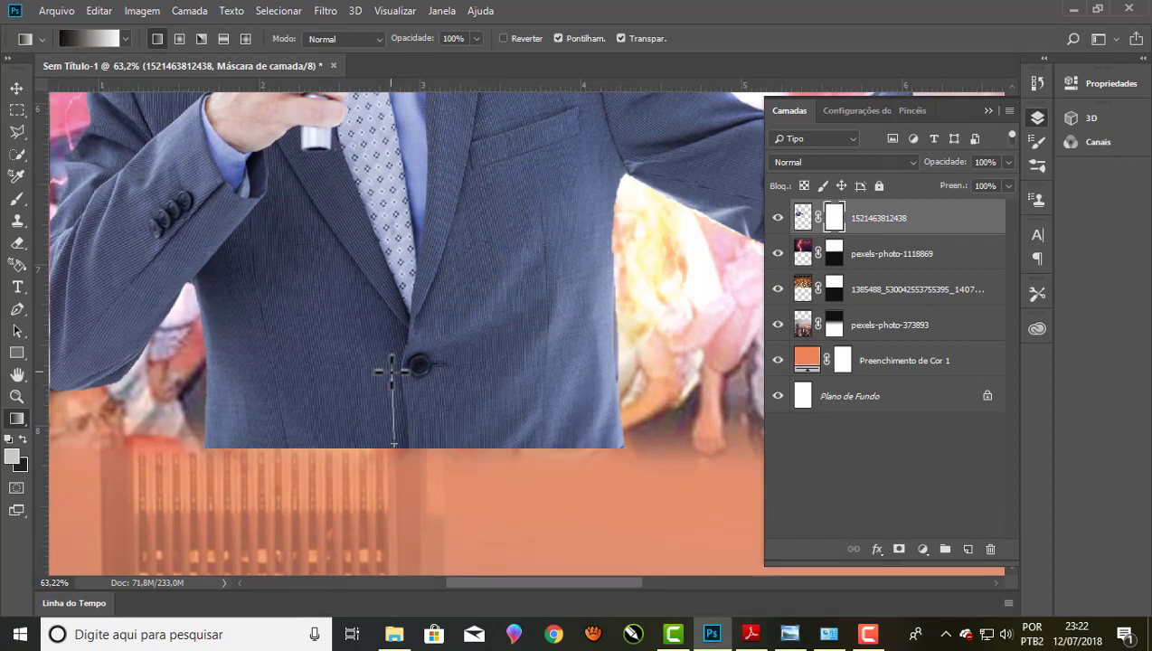
drag(393, 445, 392, 370)
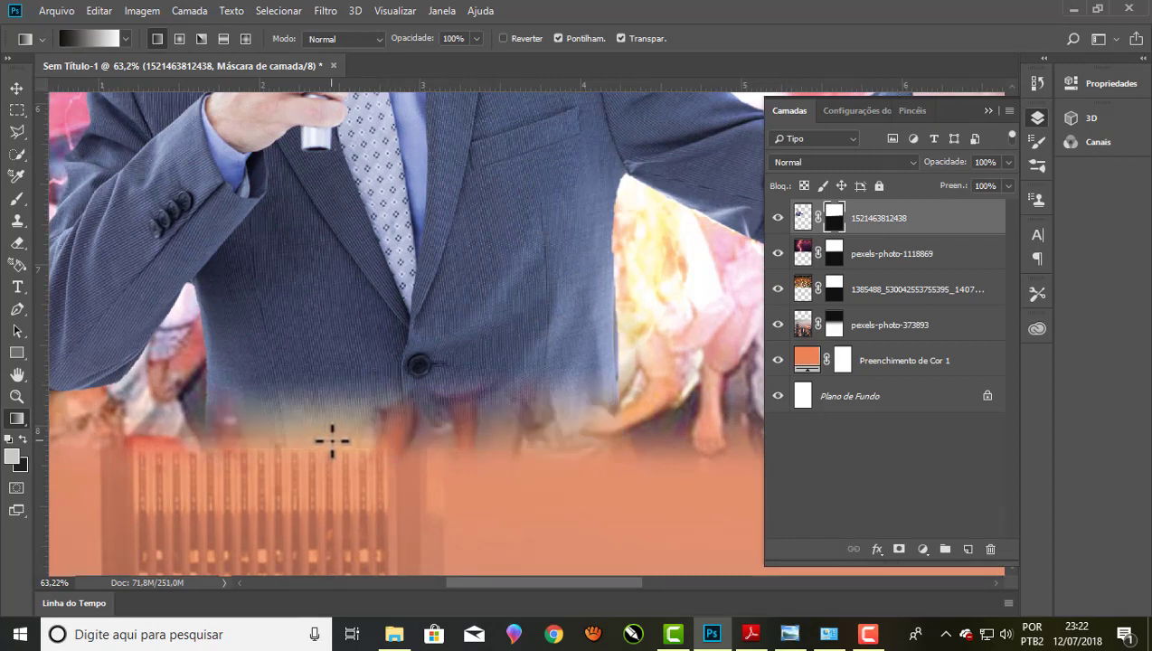
scroll(333, 416, down, 2)
scroll(335, 384, down, 2)
scroll(331, 389, down, 2)
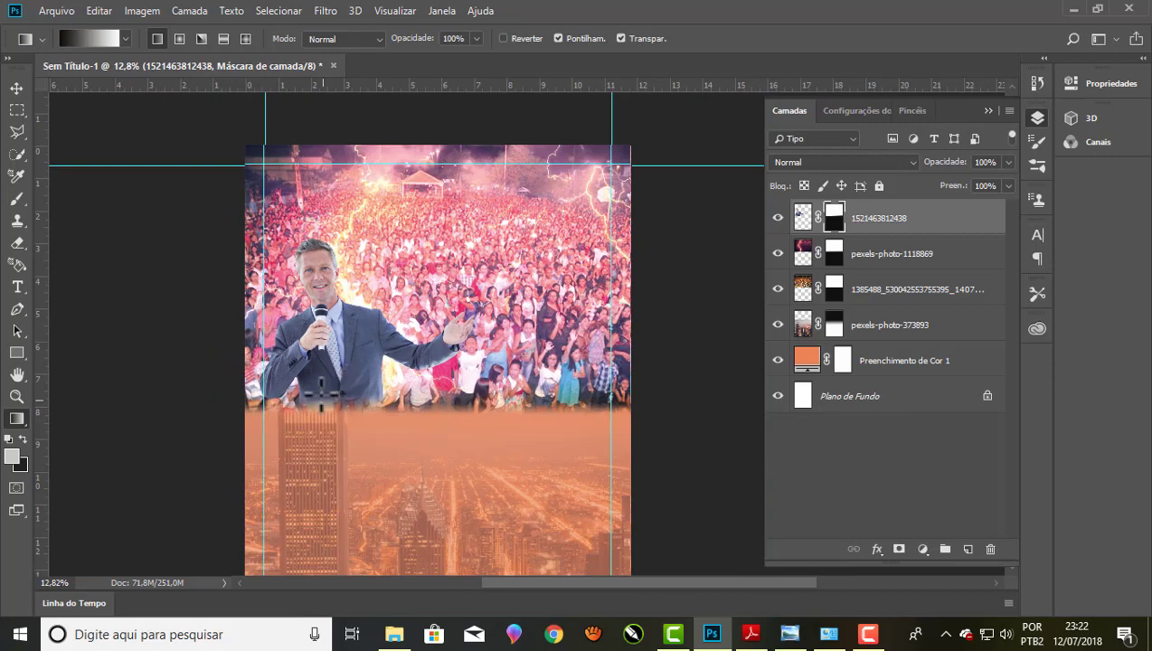
Place the linked image 2608 of the woman in the red dress
click(53, 13)
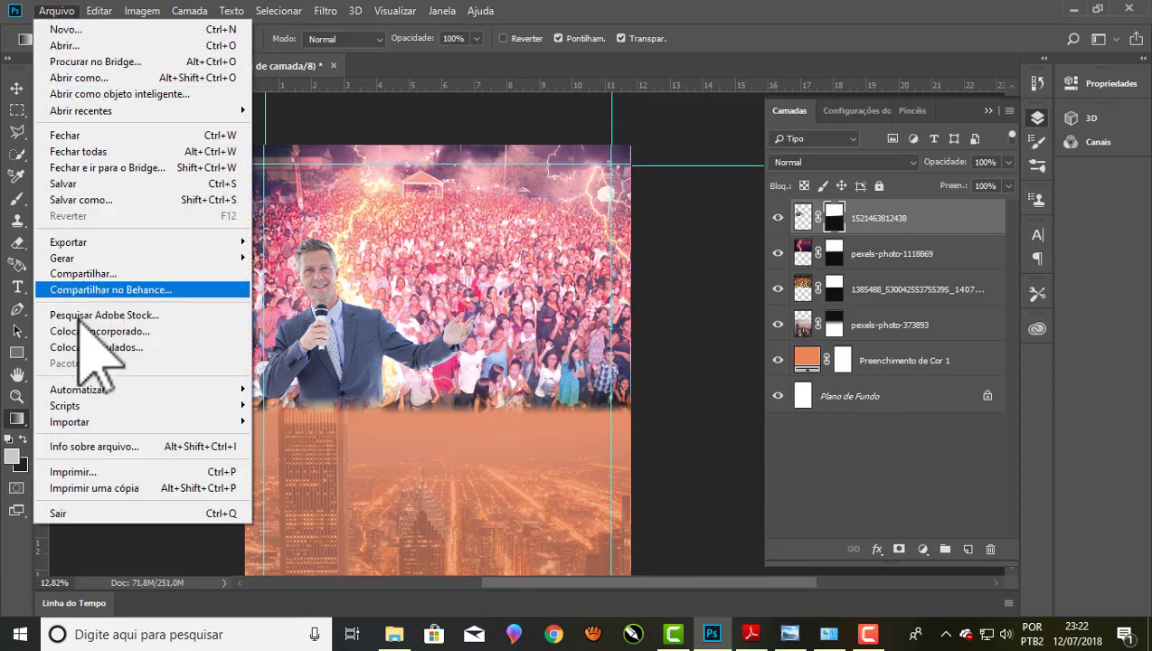
click(89, 347)
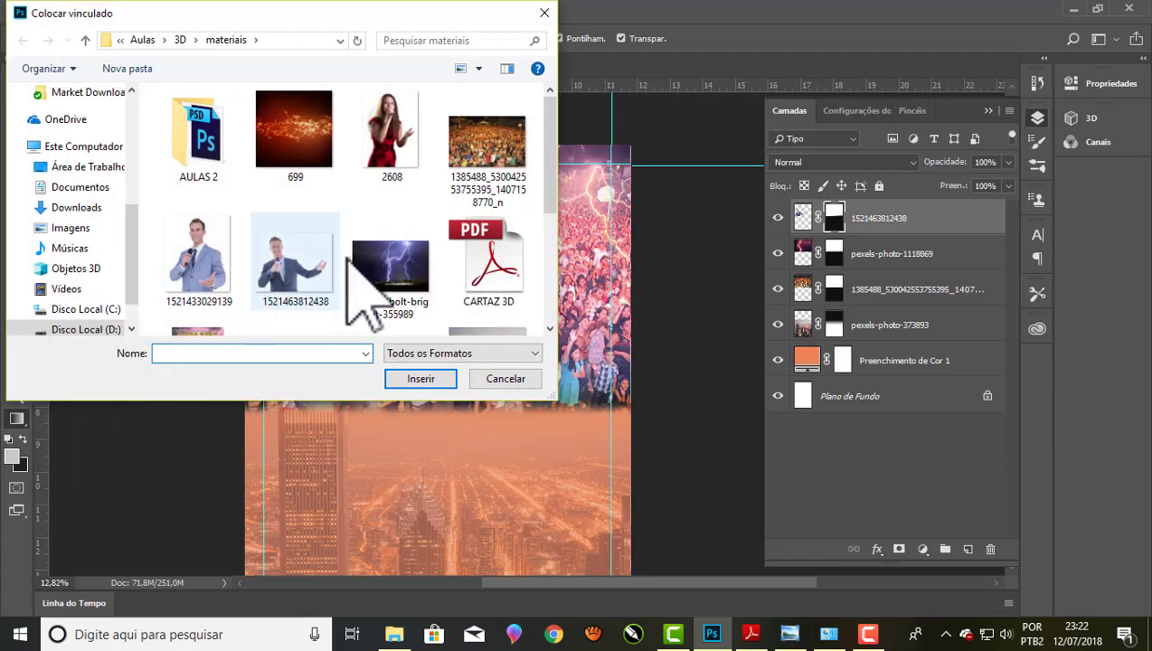
click(398, 158)
click(432, 376)
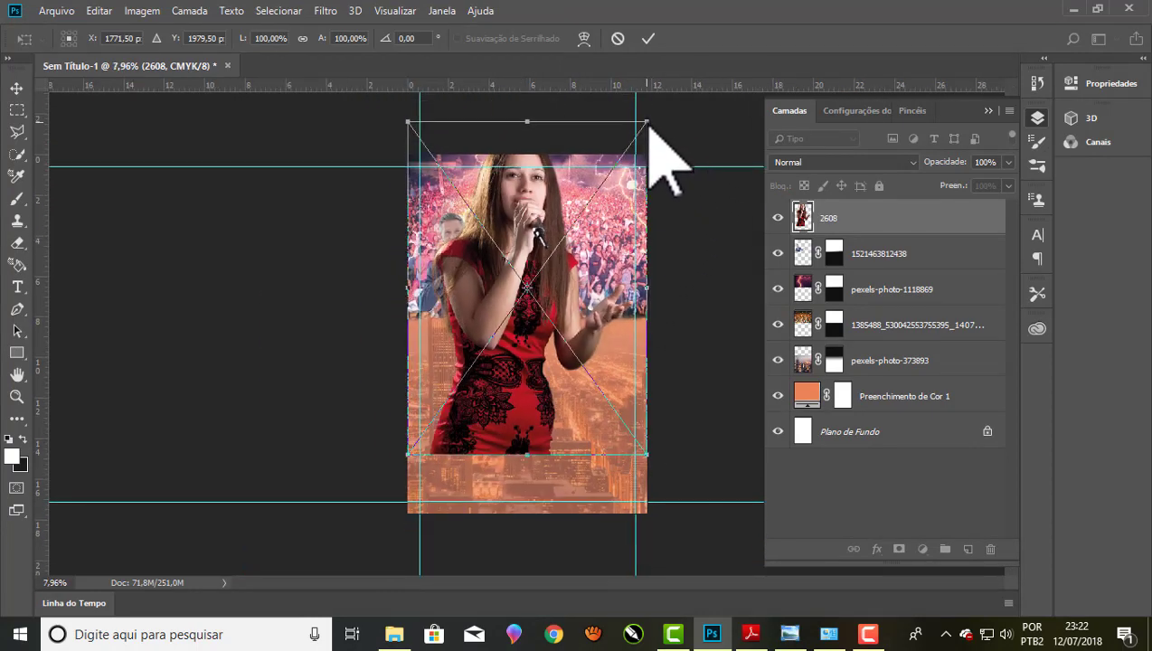
Scale the woman to about 42% and position her beside the man, then commit
drag(645, 121, 516, 304)
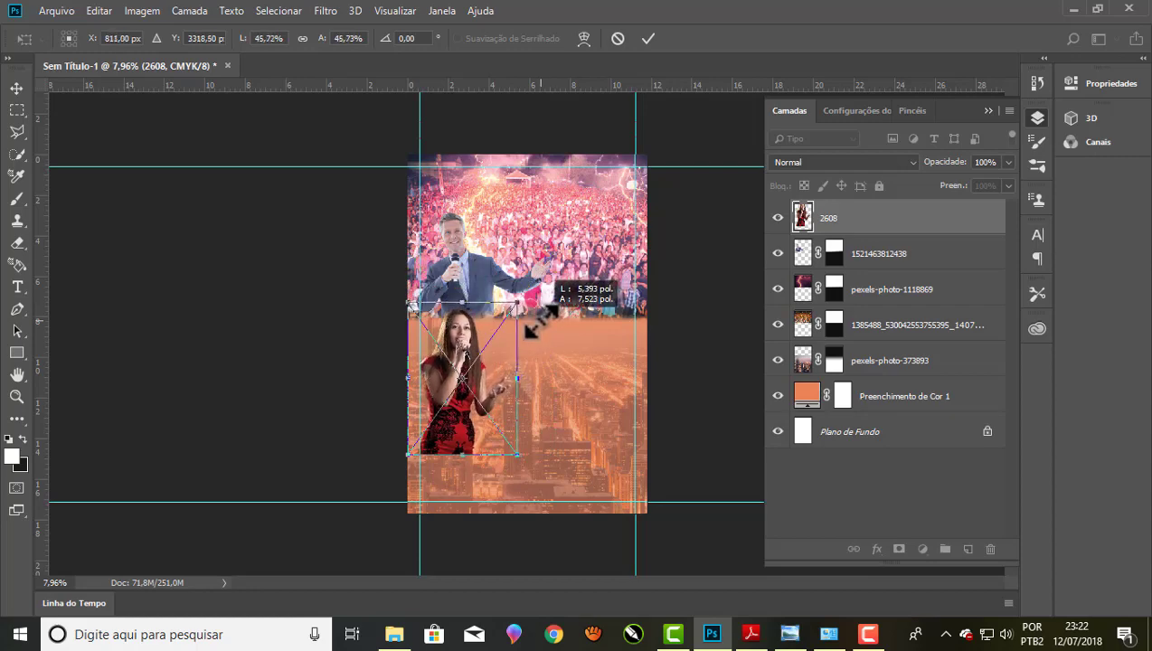
scroll(489, 319, up, 2)
drag(425, 358, 523, 171)
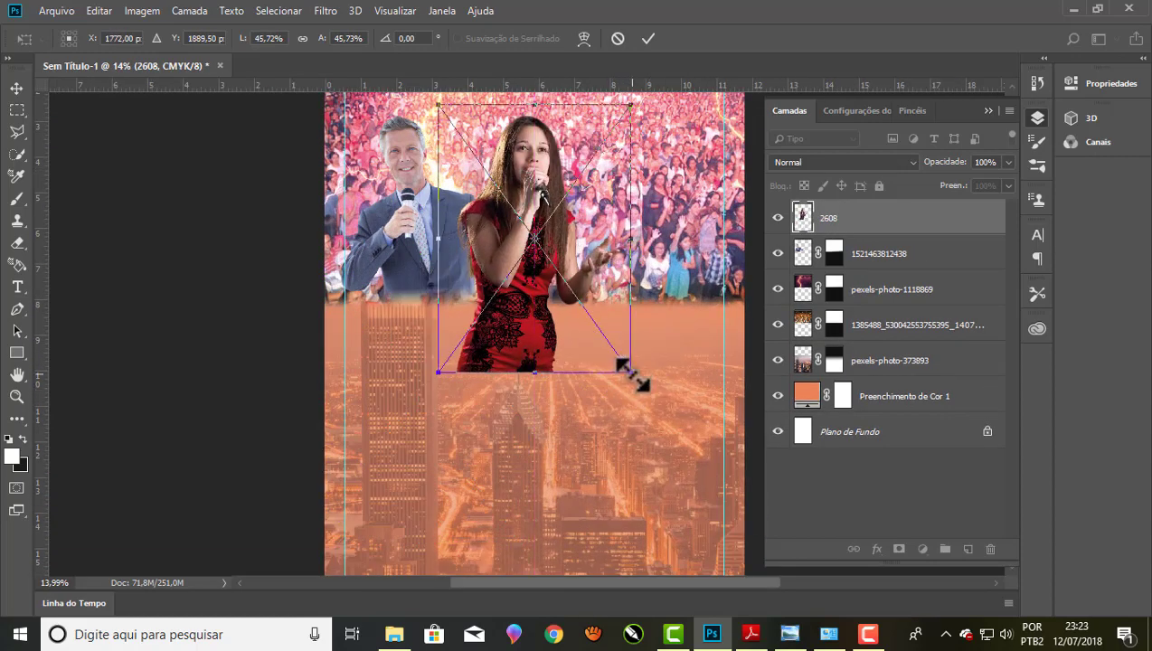
drag(631, 372, 624, 363)
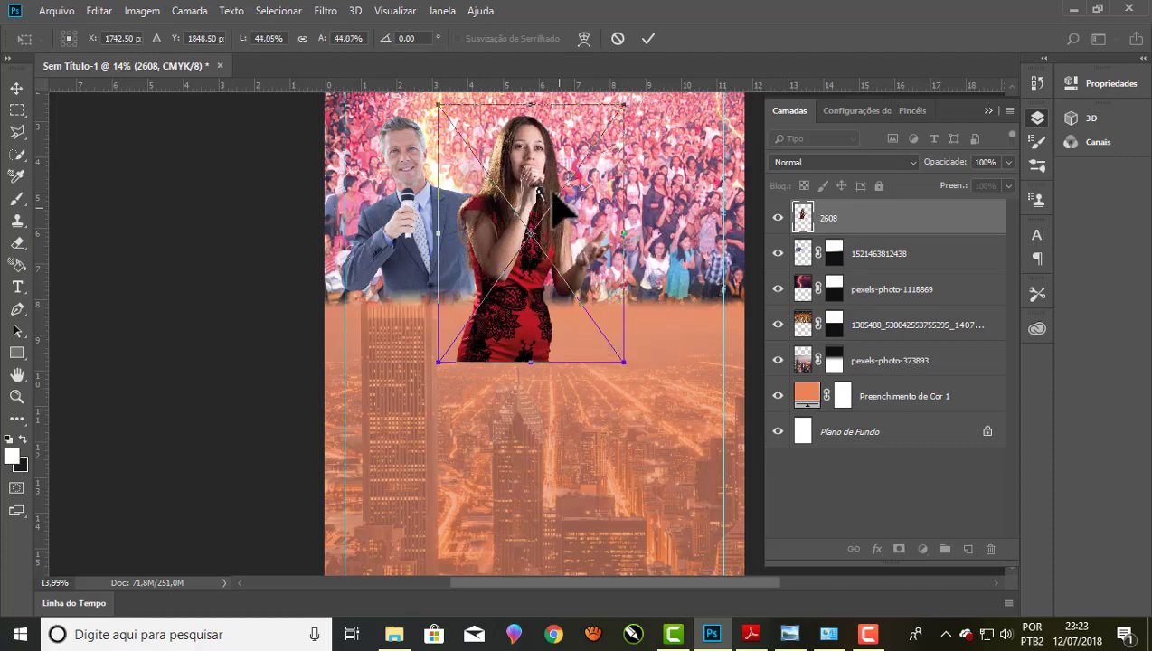
drag(553, 203, 539, 159)
scroll(484, 517, down, 2)
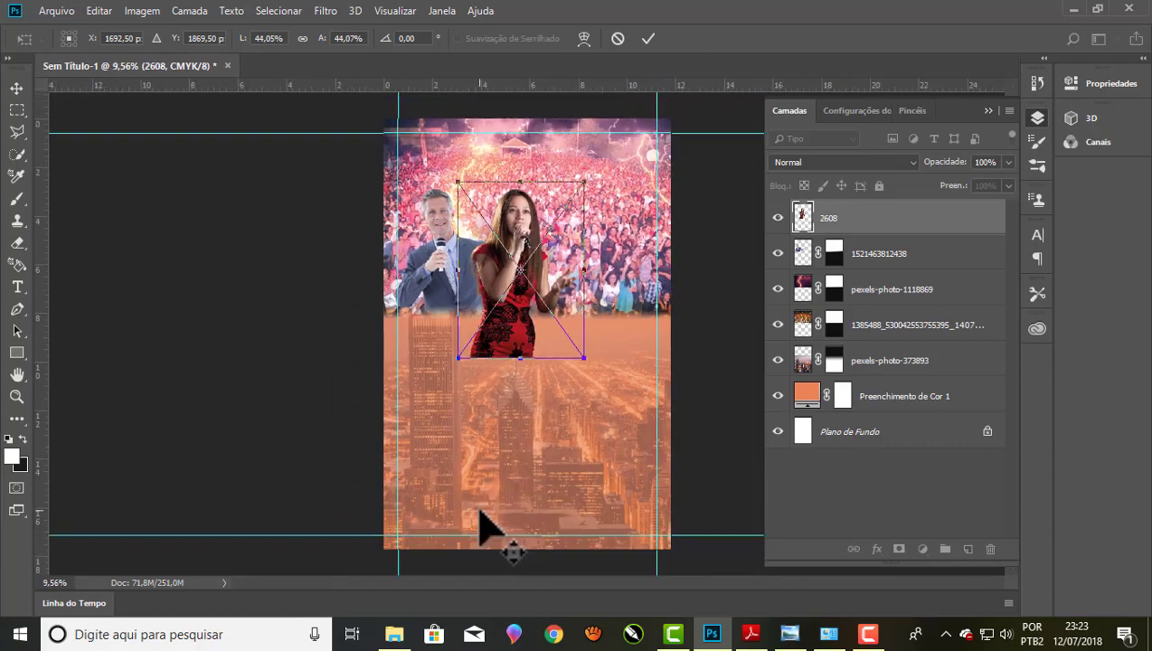
scroll(497, 142, up, 1)
scroll(497, 142, up, 1)
scroll(497, 142, up, 1)
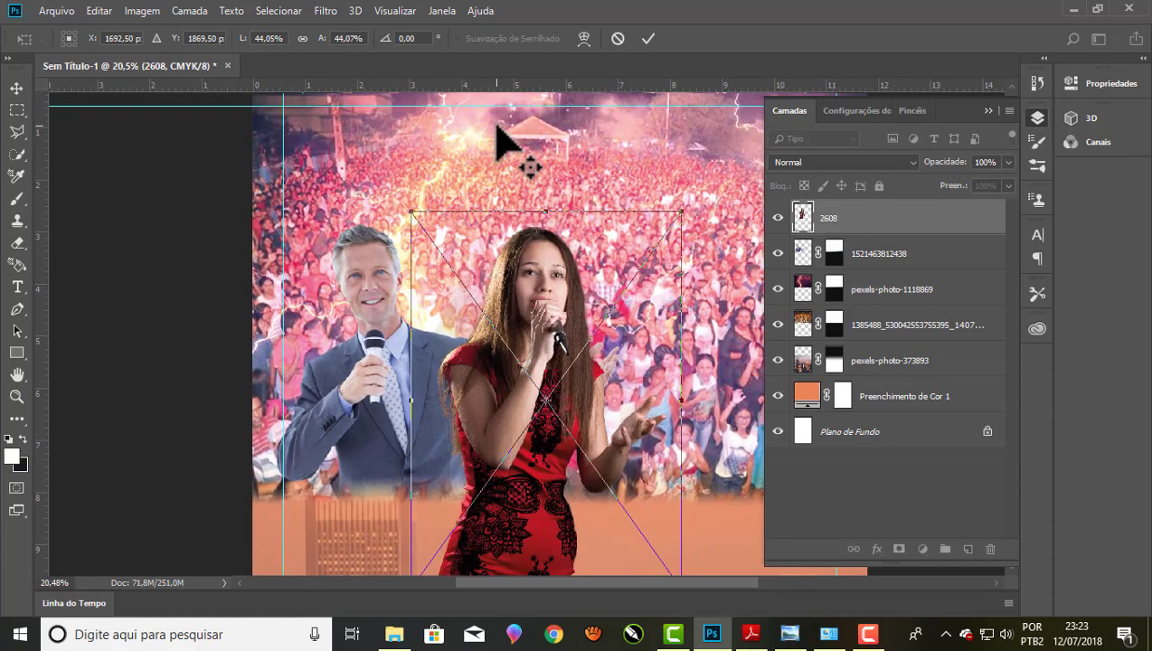
drag(683, 214, 672, 225)
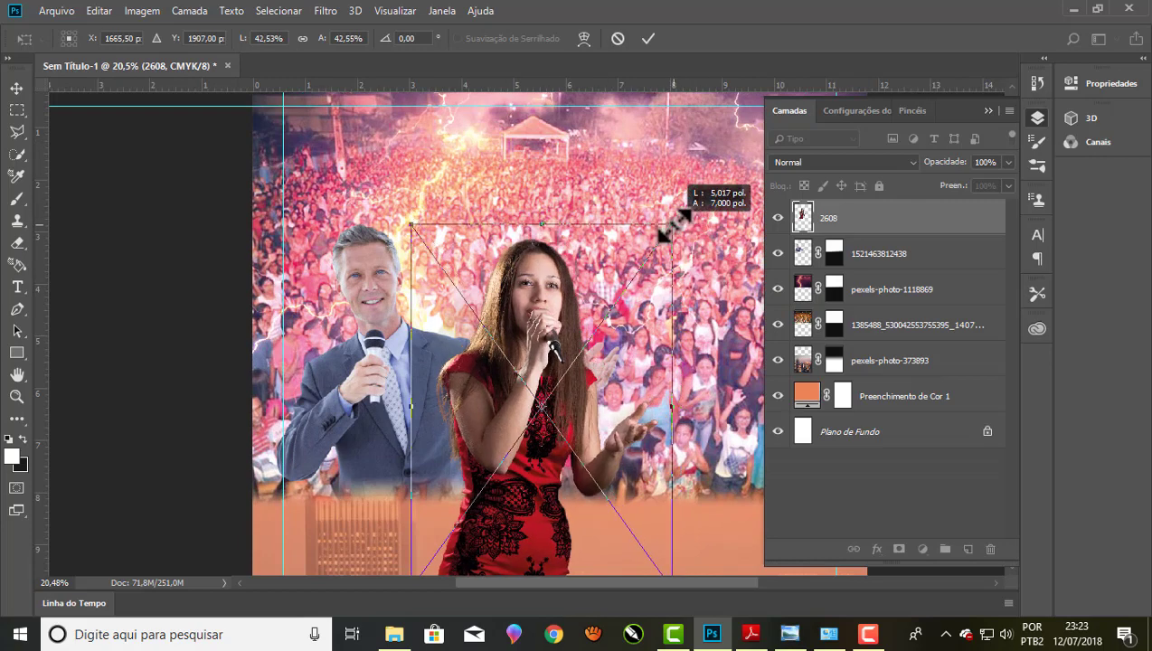
drag(540, 302, 530, 272)
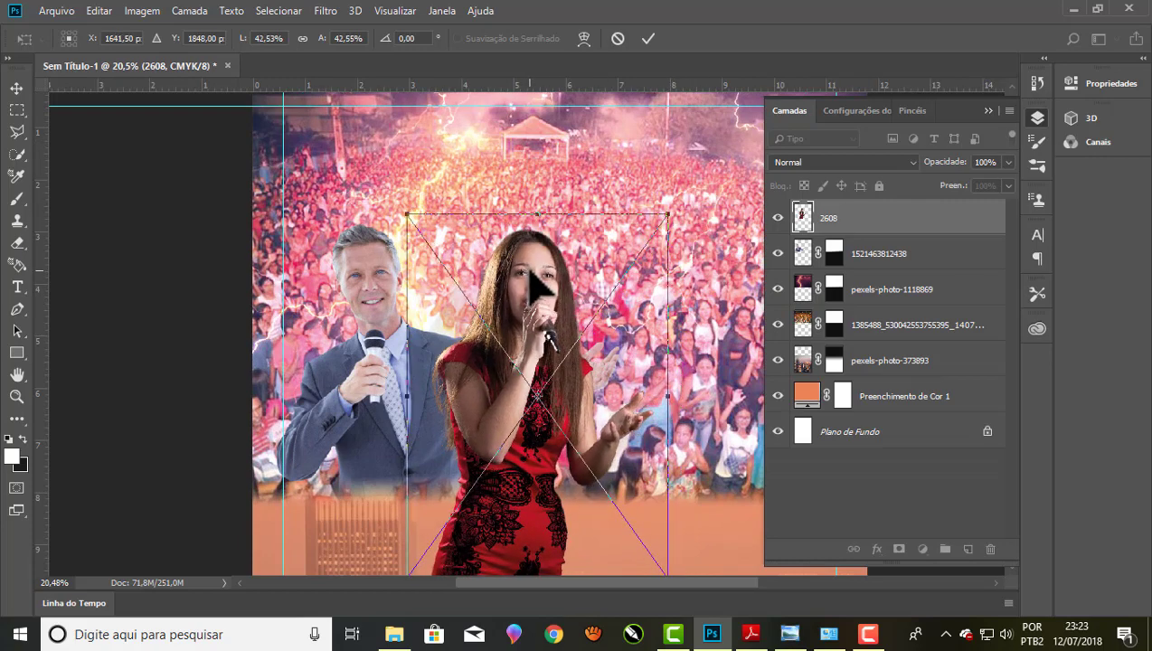
click(648, 39)
Rasterize the woman's 2608 layer and add a layer mask to it
scroll(486, 239, down, 2)
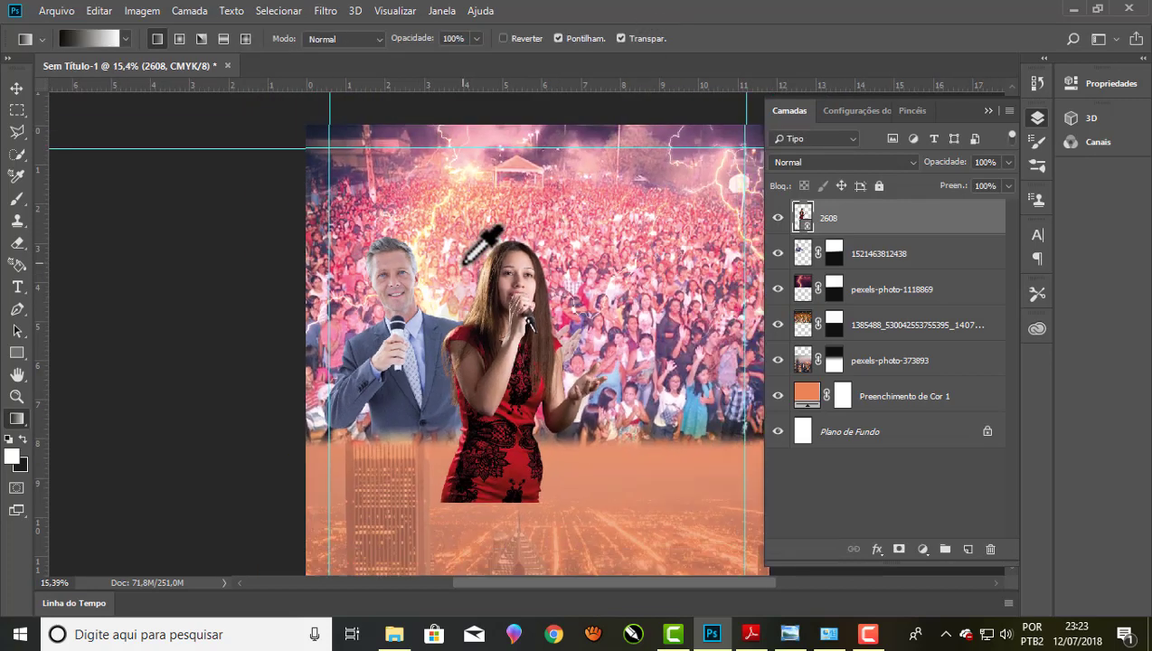
scroll(479, 245, down, 1)
scroll(511, 475, up, 1)
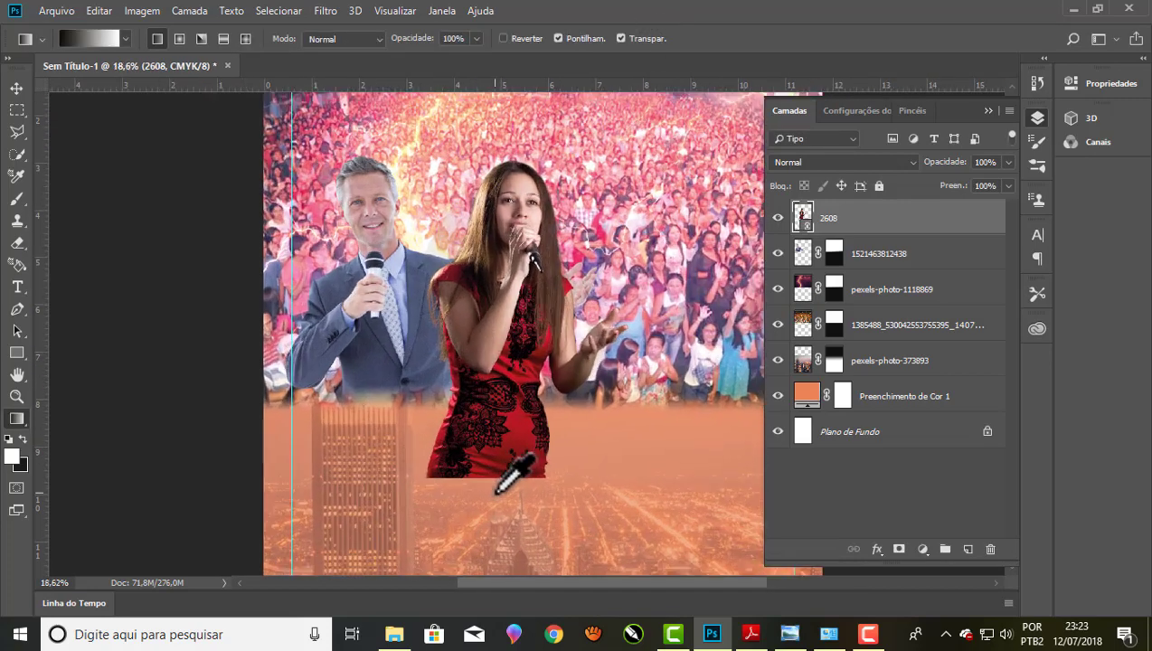
right_click(871, 235)
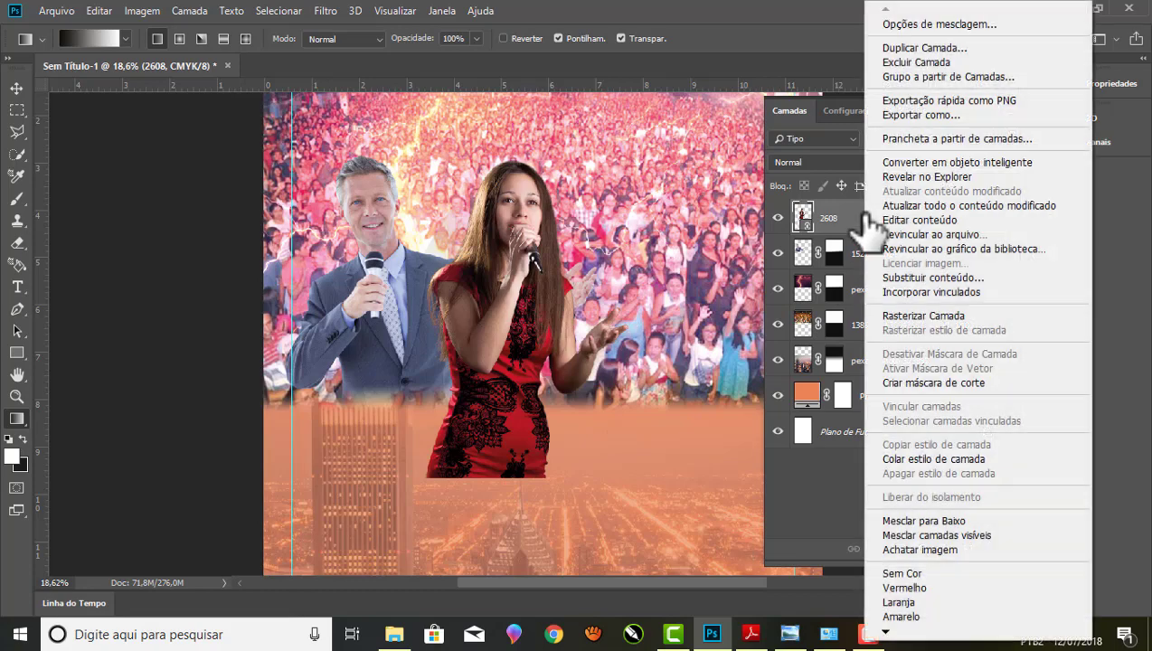
click(956, 314)
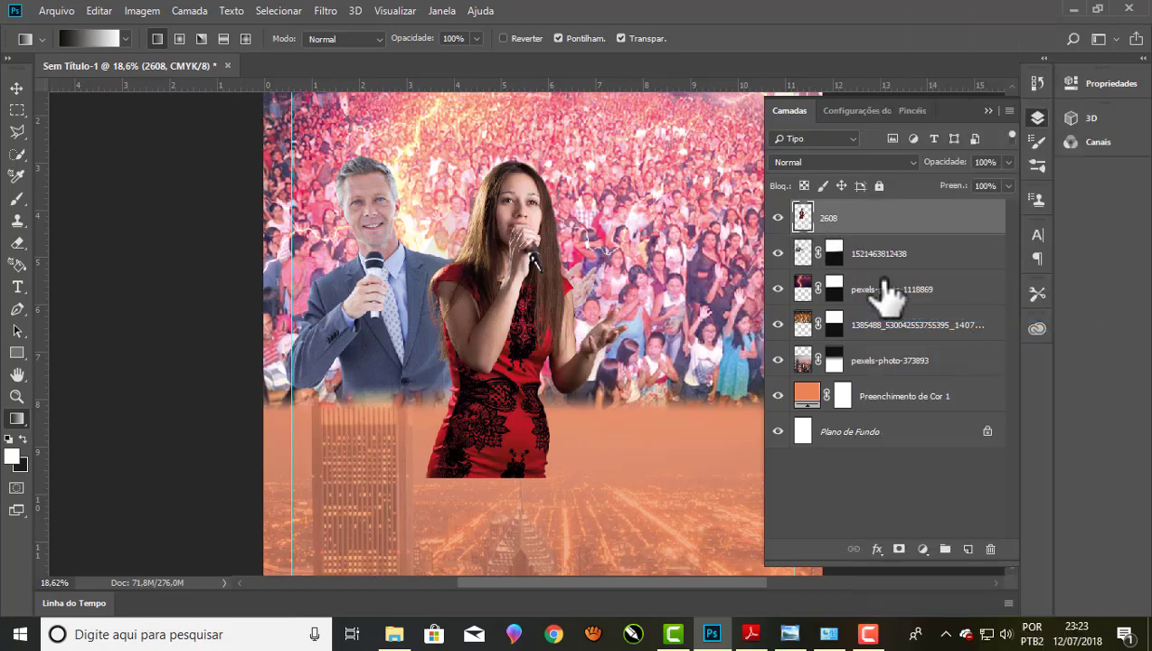
click(897, 549)
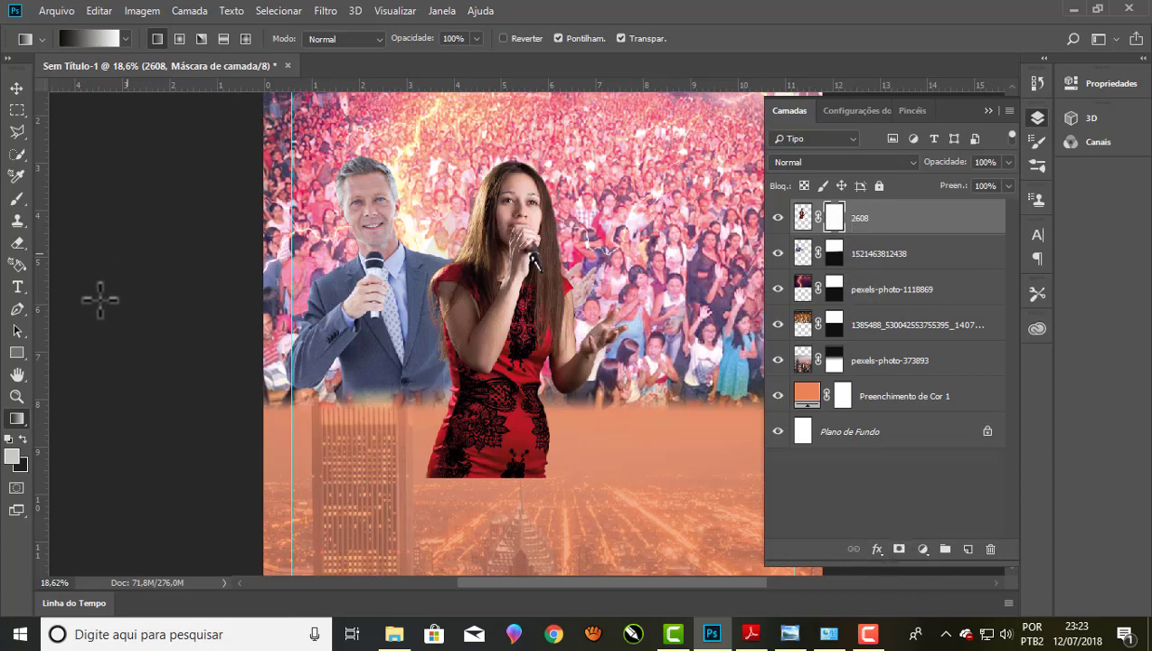
Gradient the mask to fade the red dress bottom into the city, then reselect the image thumbnail
alt+scroll(493, 478, up, 2)
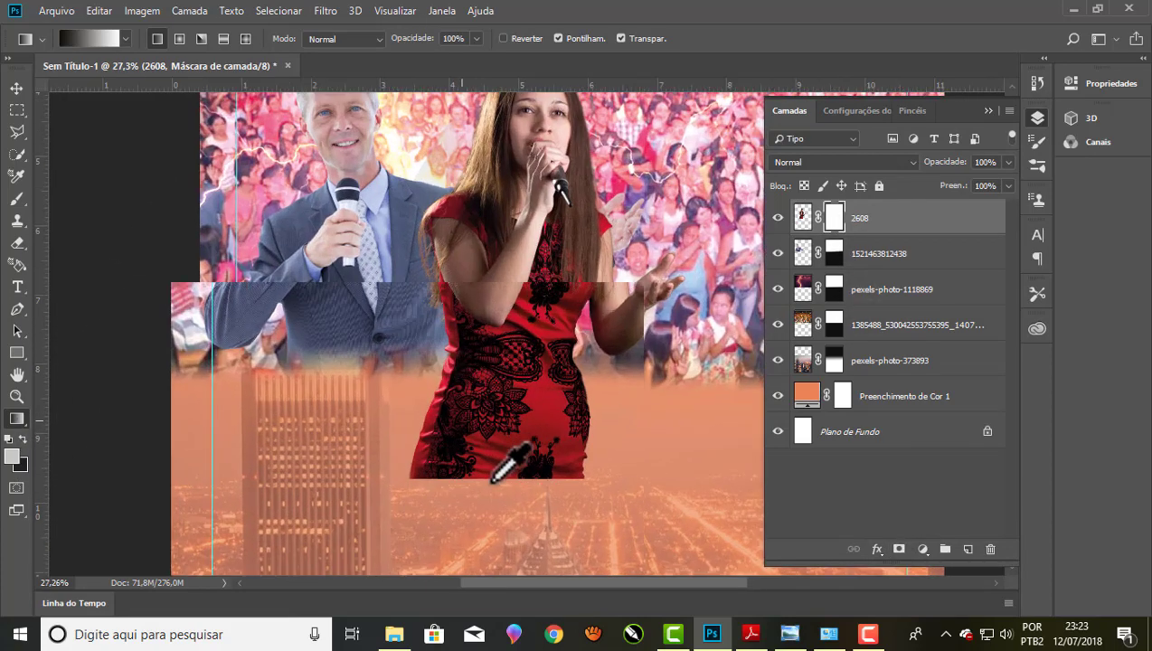
drag(493, 477, 472, 371)
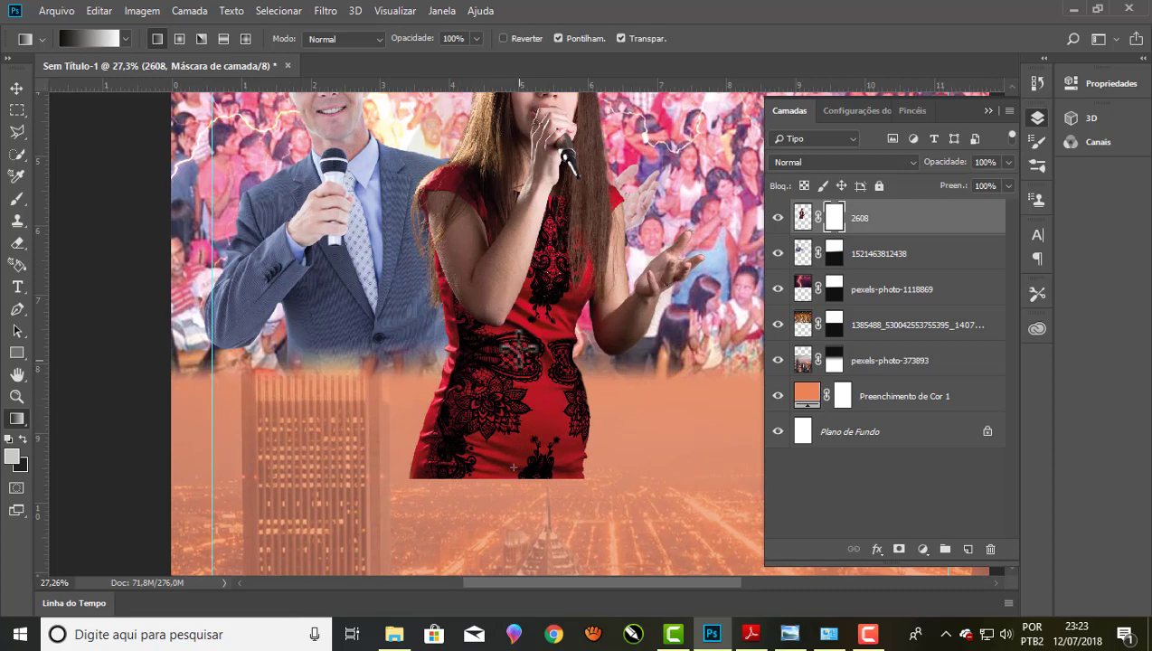
drag(513, 333, 514, 469)
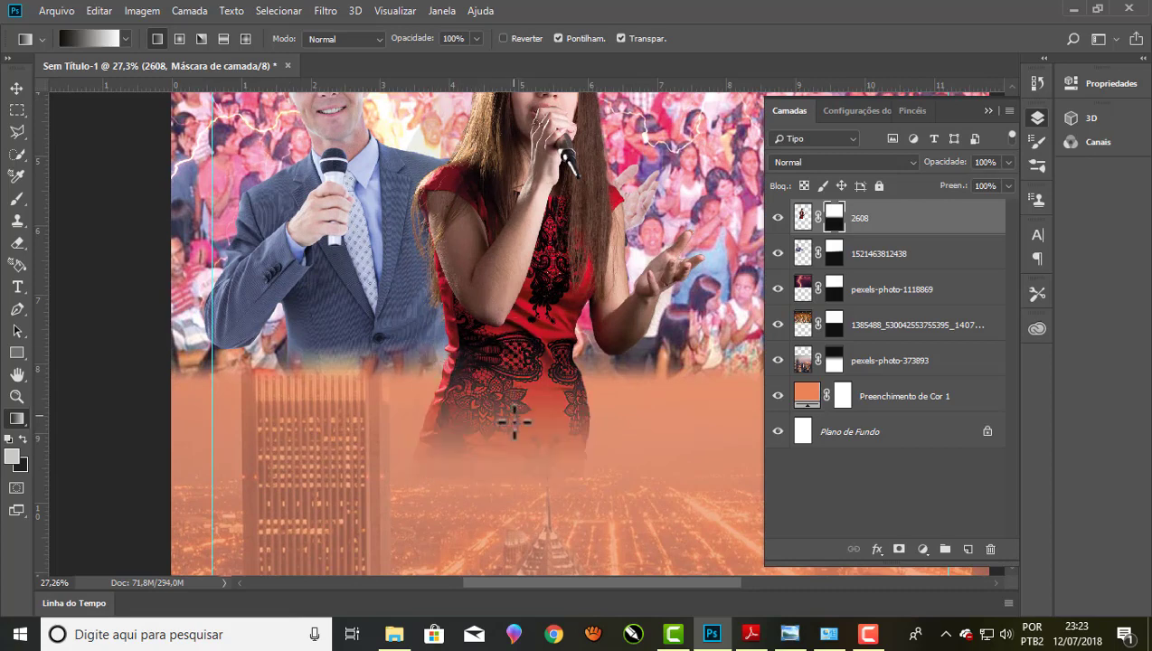
alt+scroll(515, 338, up, 1)
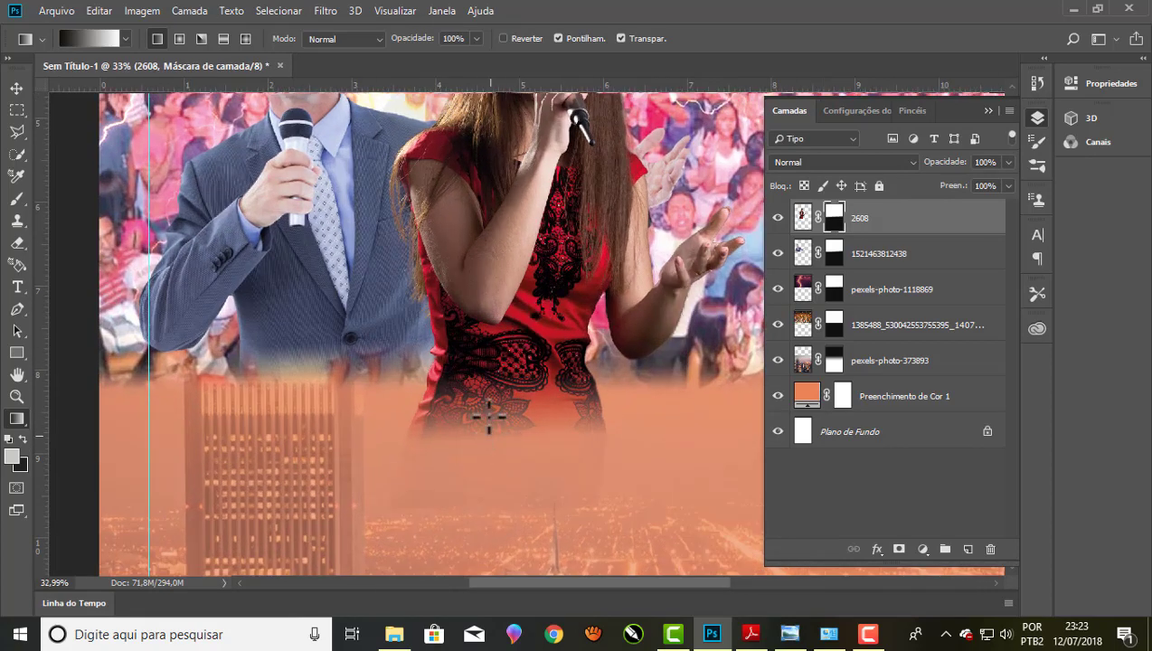
drag(488, 359, 486, 369)
scroll(479, 423, up, 1)
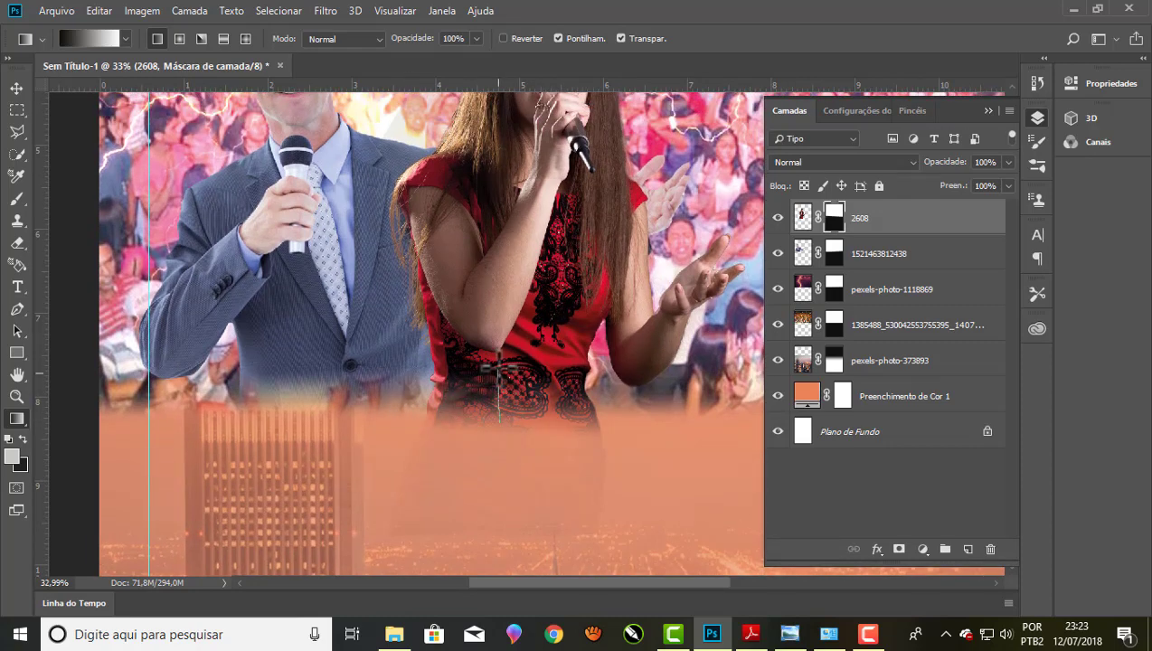
drag(498, 420, 499, 420)
scroll(378, 409, down, 3)
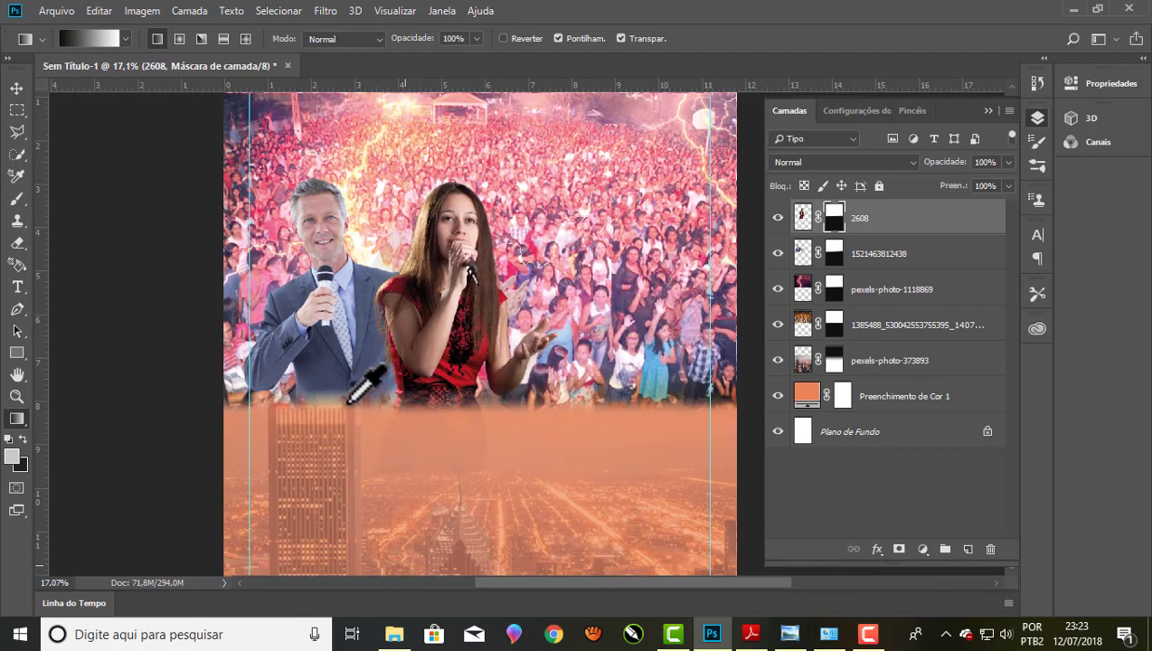
scroll(418, 370, down, 2)
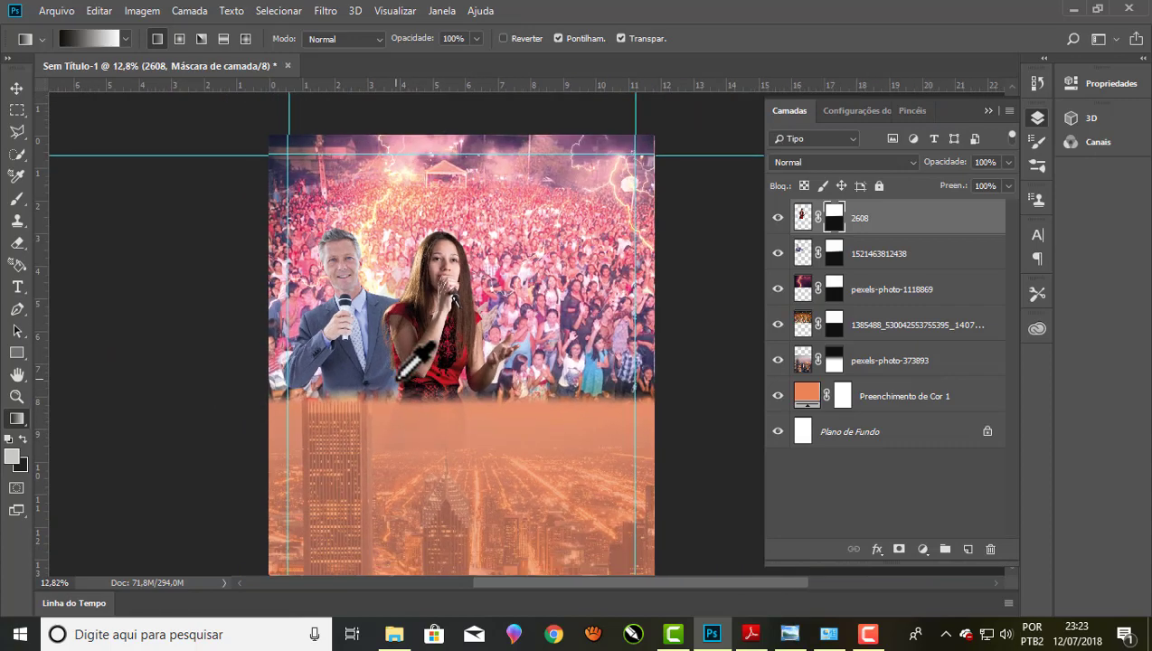
scroll(430, 303, up, 2)
scroll(421, 298, up, 1)
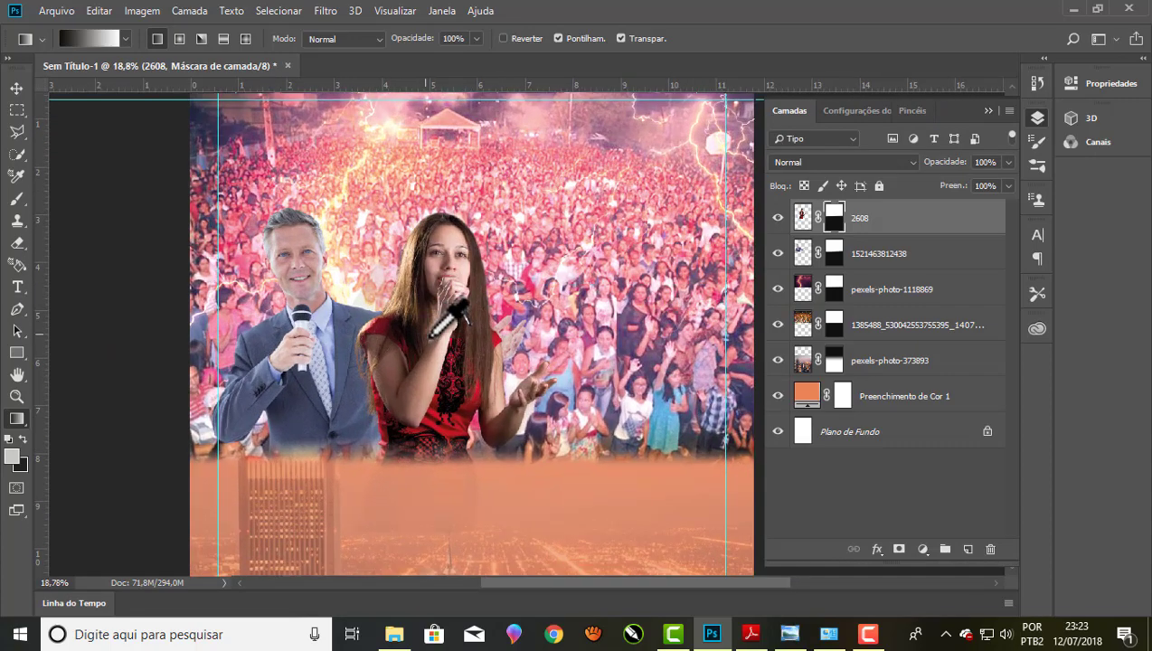
scroll(465, 331, up, 2)
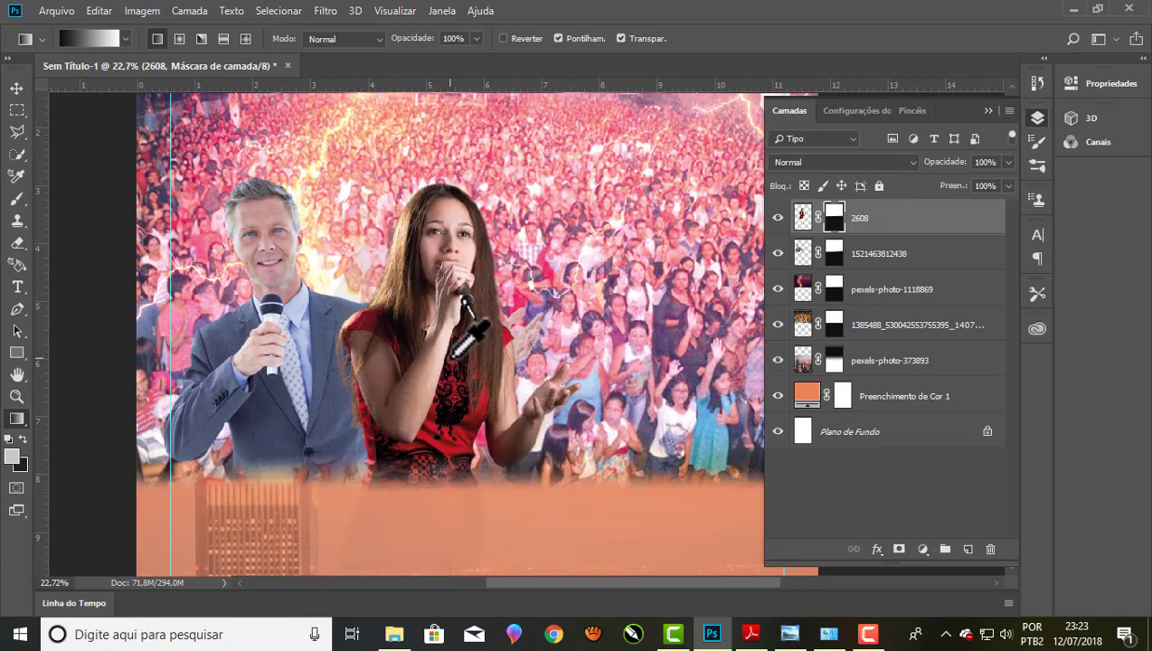
click(873, 231)
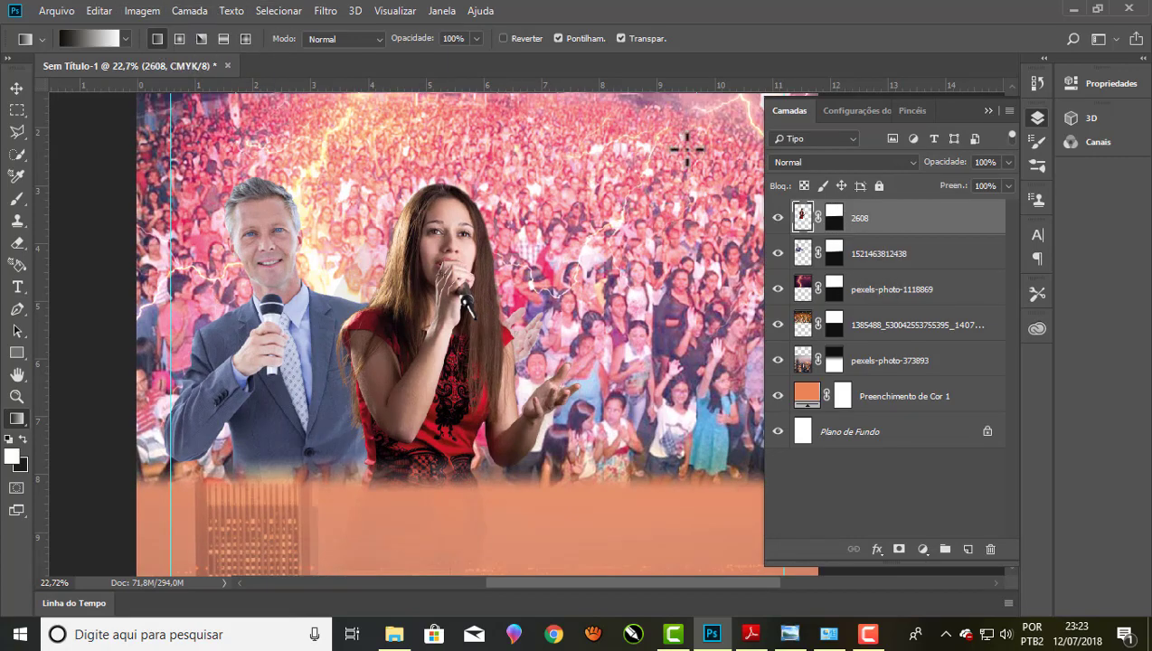
Flip the red-dress singer horizontally and move her left, closer to the man
click(99, 11)
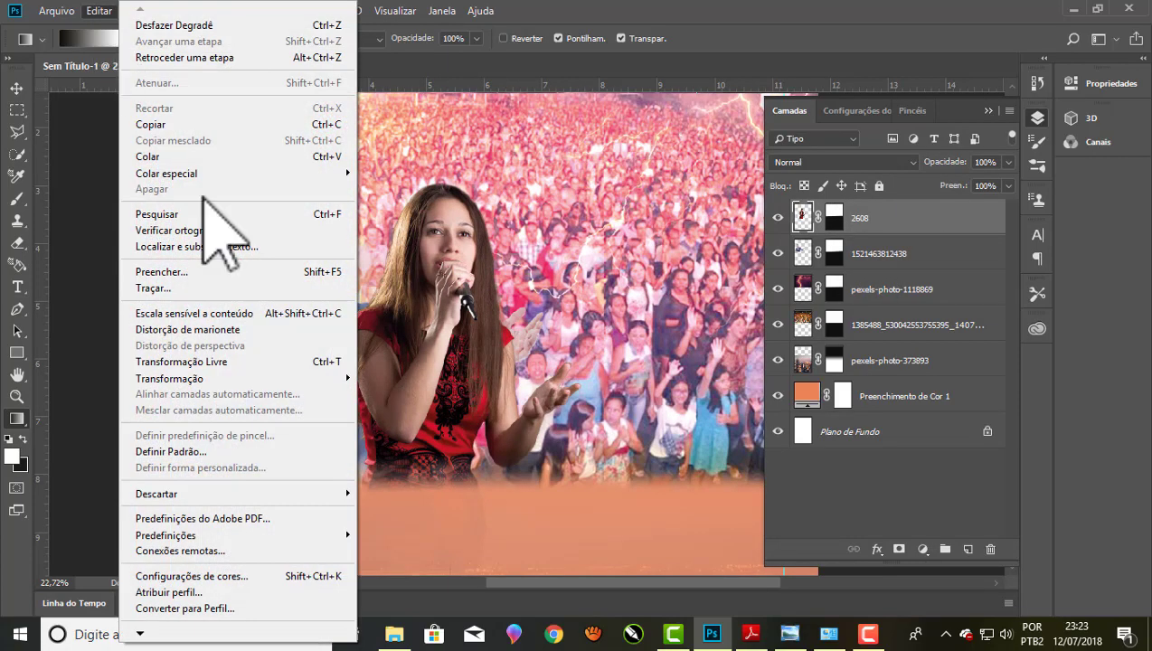
mouse_move(169, 378)
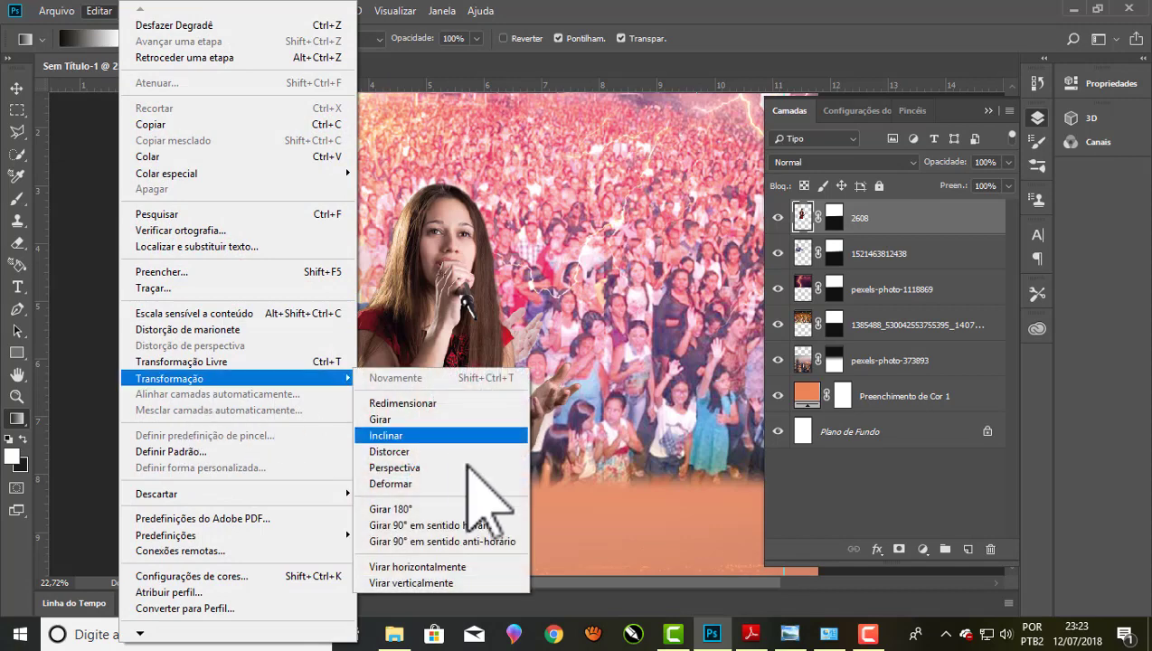
click(419, 567)
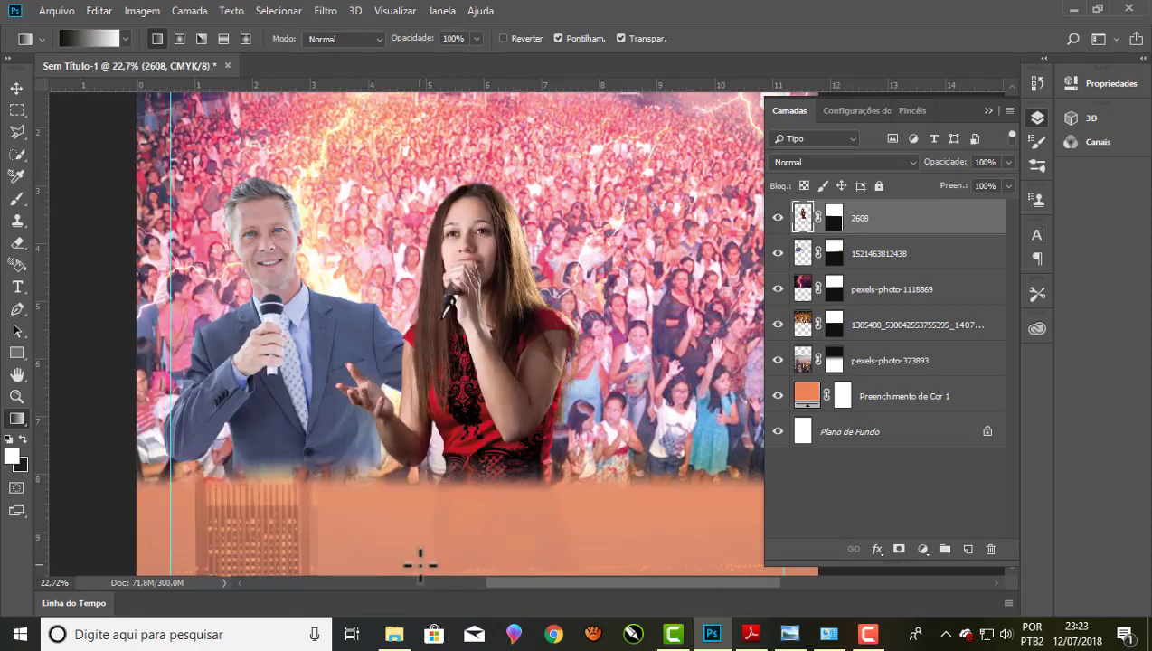
click(16, 87)
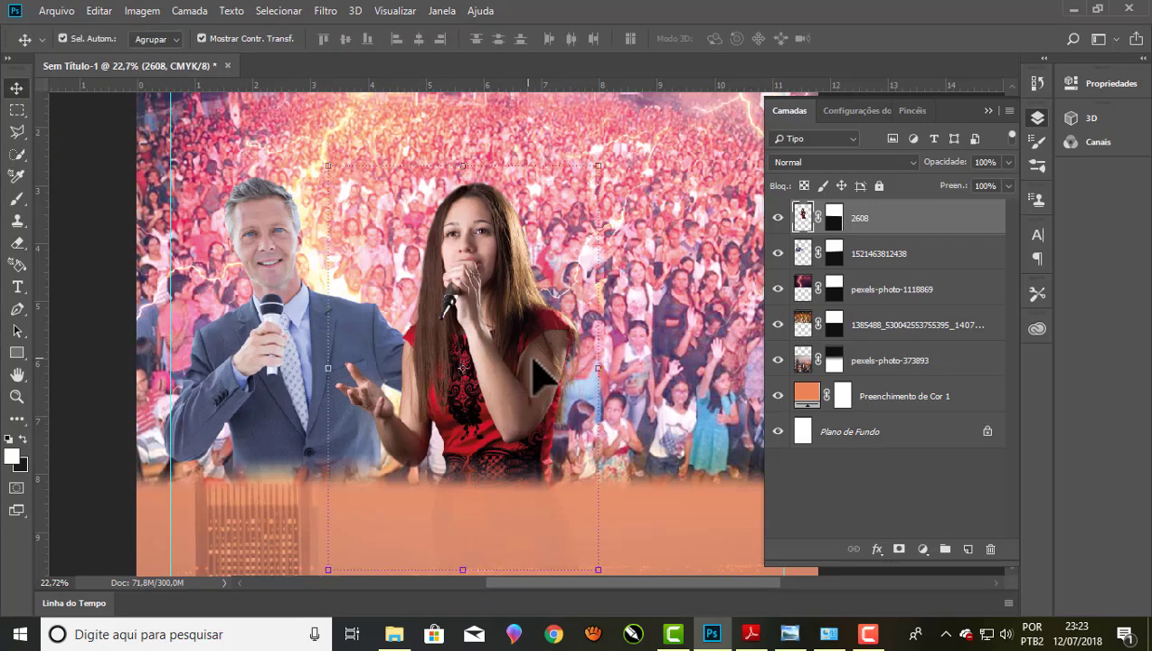
mouse_move(534, 360)
mouse_down()
mouse_move(508, 367)
mouse_move(502, 353)
mouse_up()
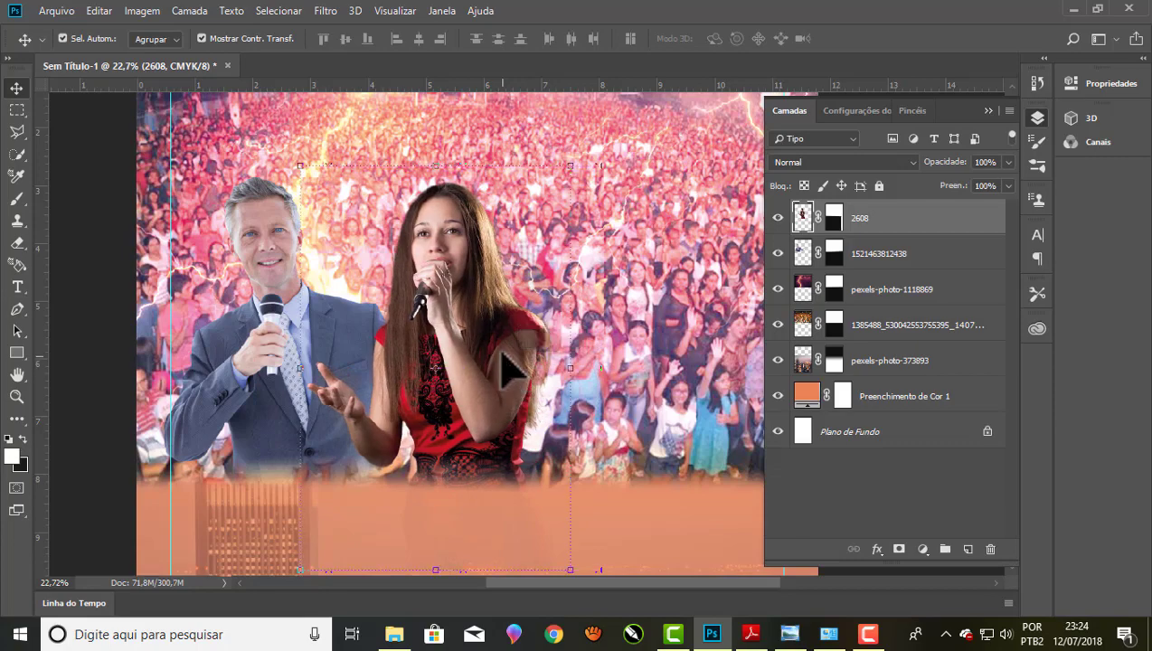
scroll(403, 317, down, 3)
scroll(380, 308, down, 1)
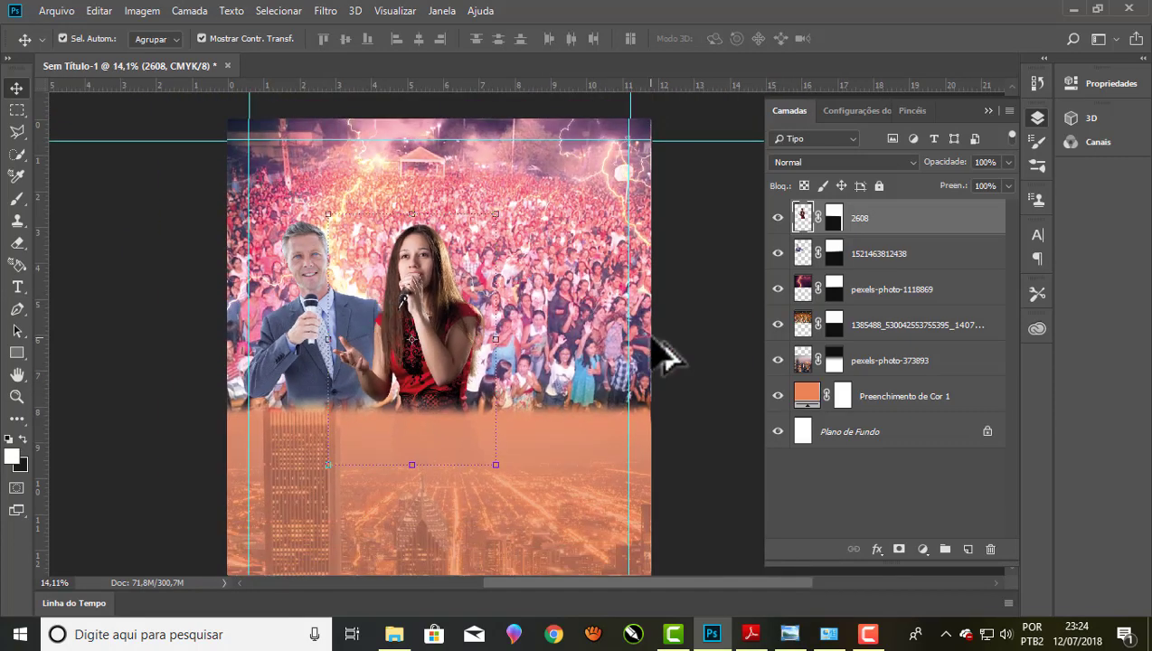
click(56, 11)
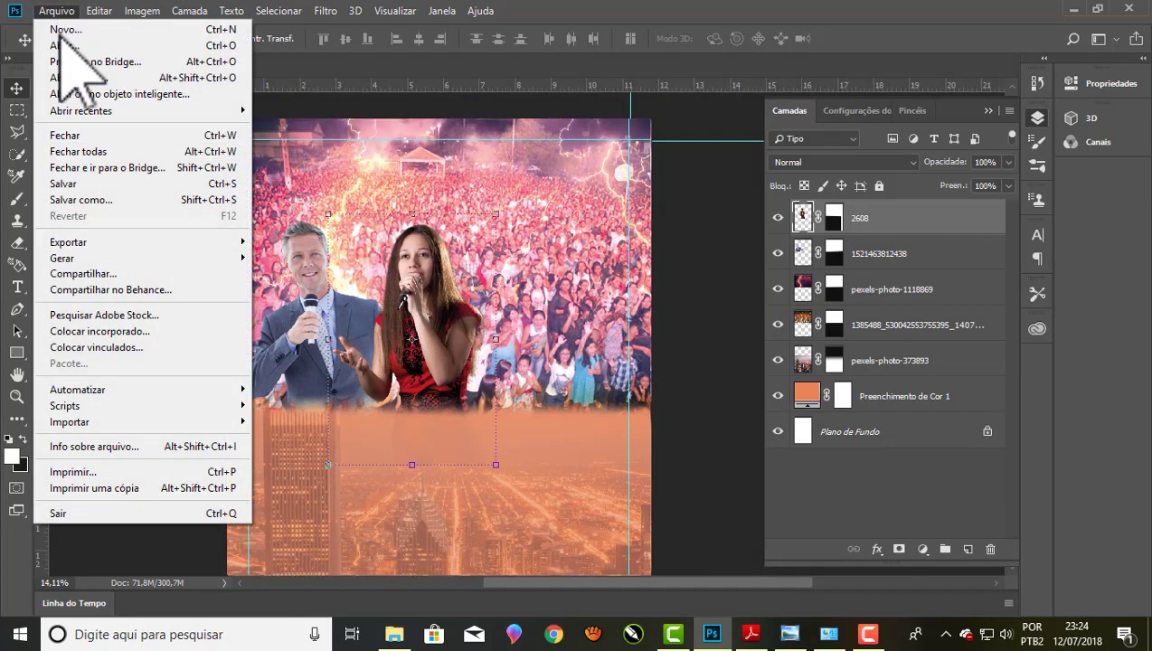
click(78, 347)
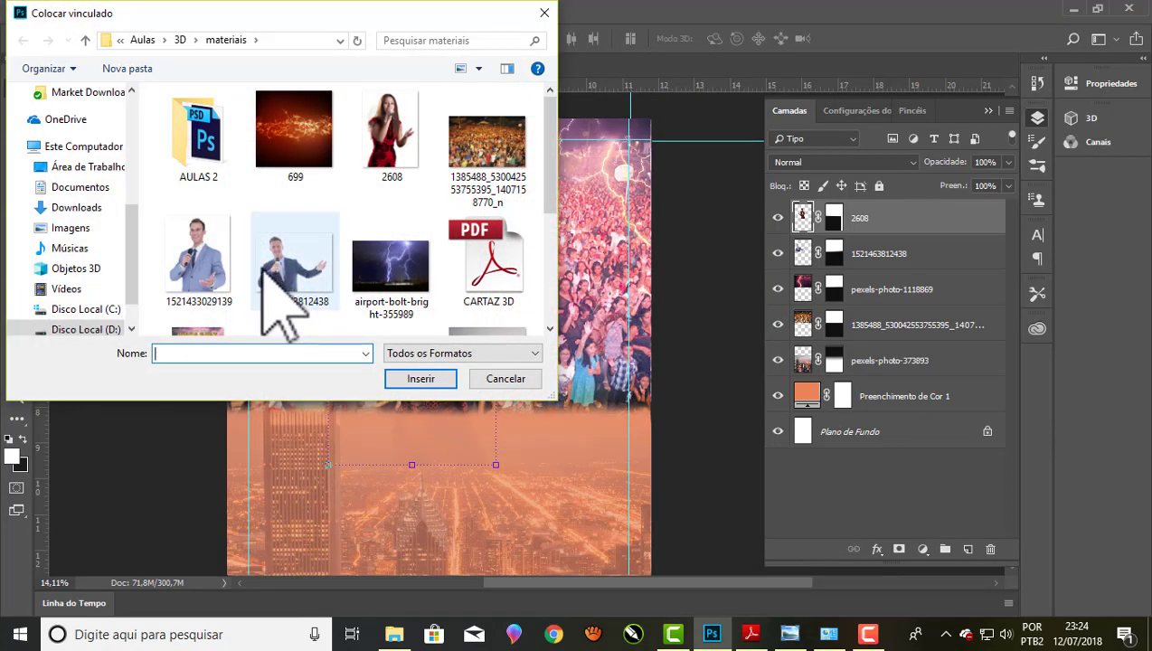
click(208, 272)
click(420, 378)
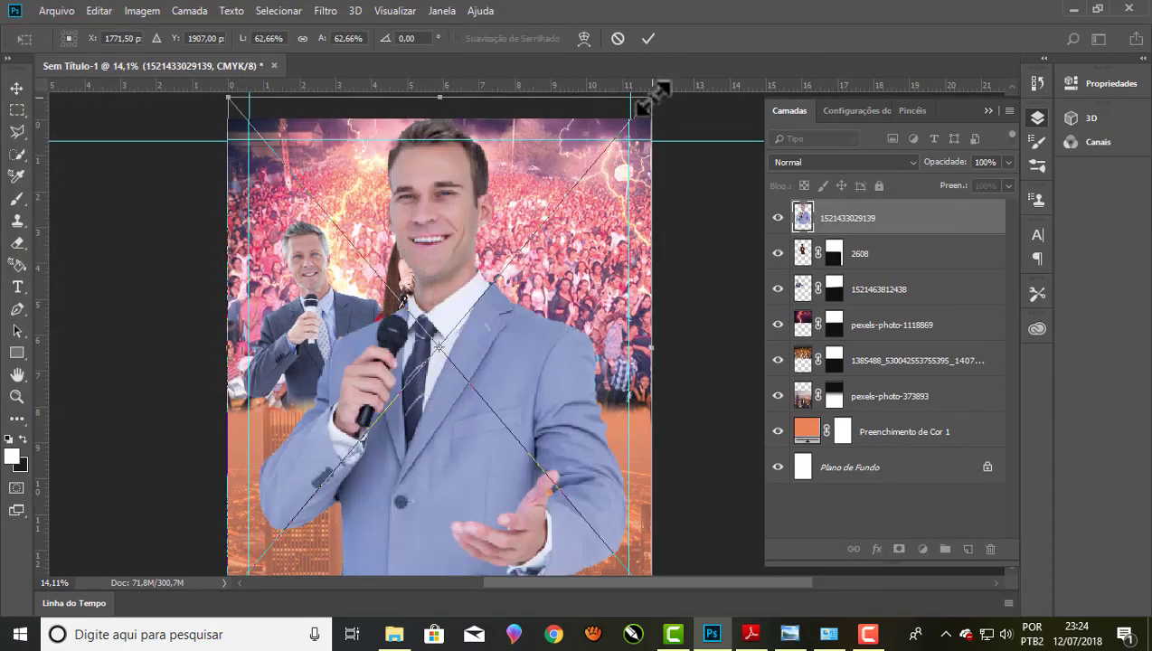
mouse_move(660, 91)
mouse_down()
mouse_move(509, 283)
mouse_move(650, 181)
mouse_move(637, 183)
mouse_up()
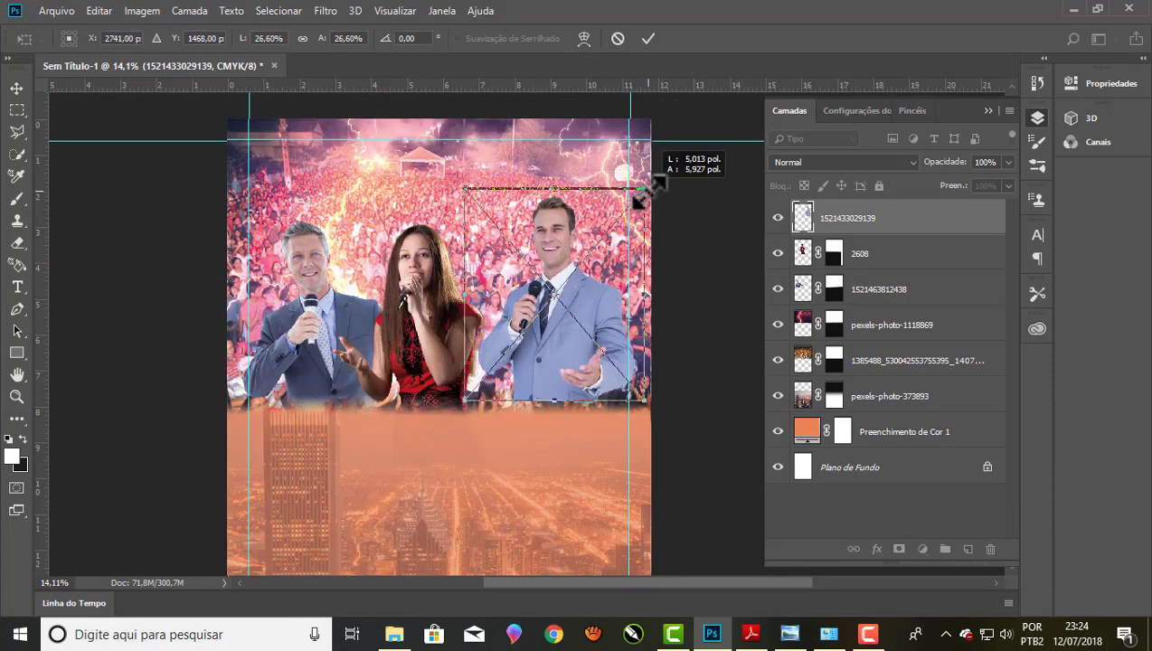
scroll(609, 239, up, 3)
drag(551, 242, 516, 249)
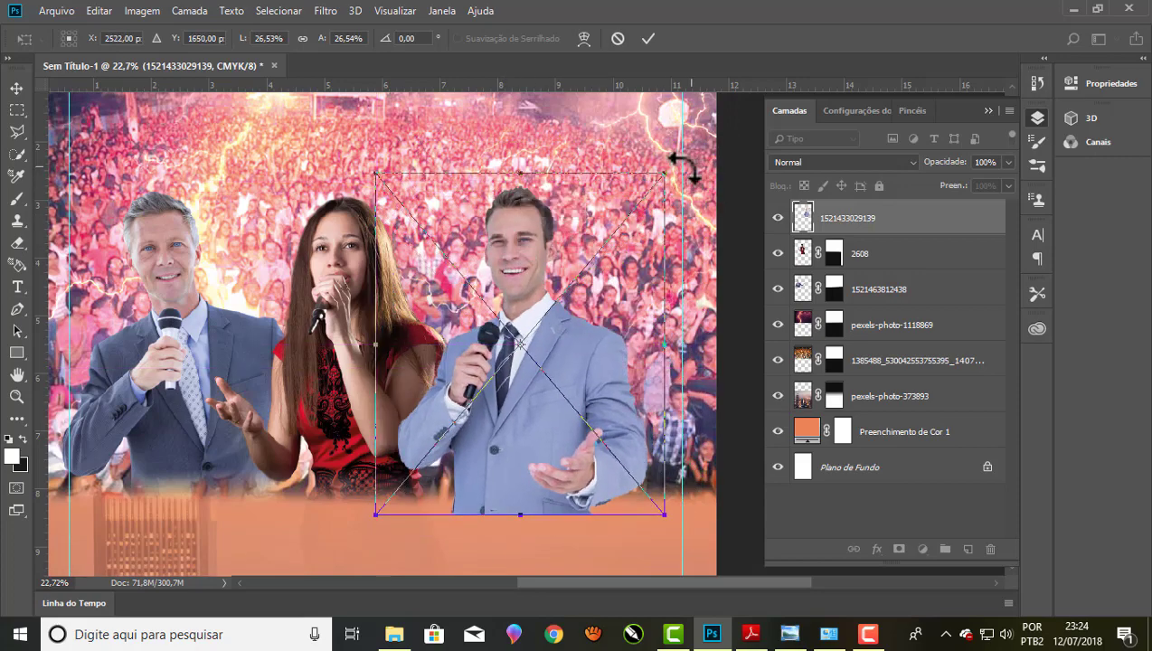
drag(670, 167, 677, 160)
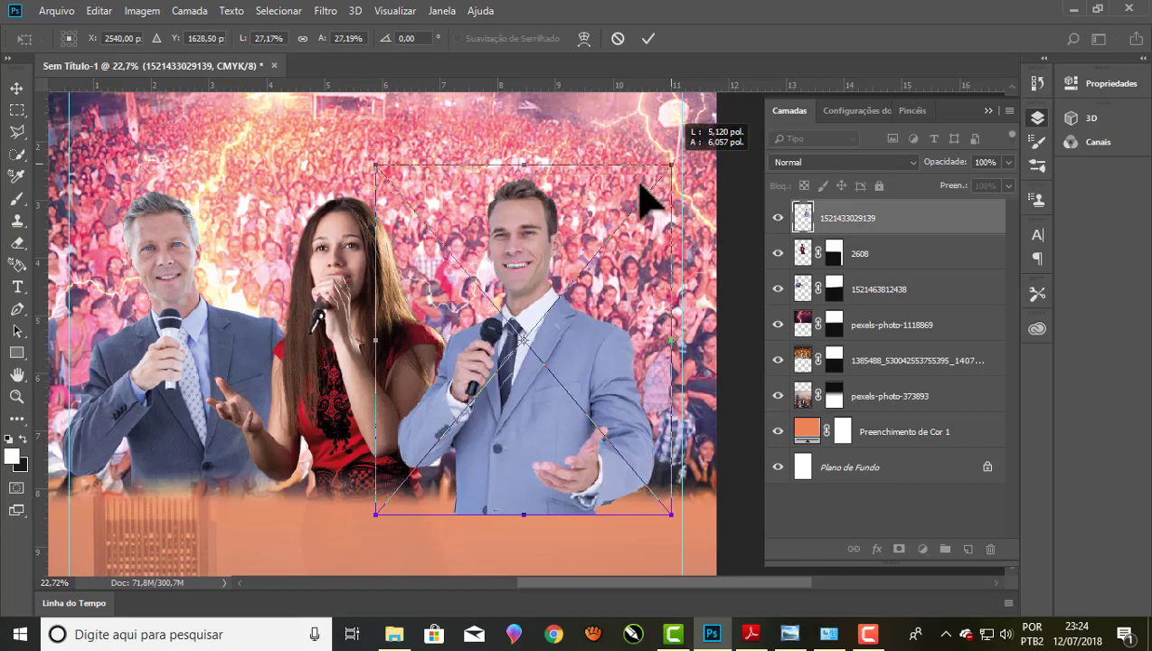
drag(508, 246, 503, 237)
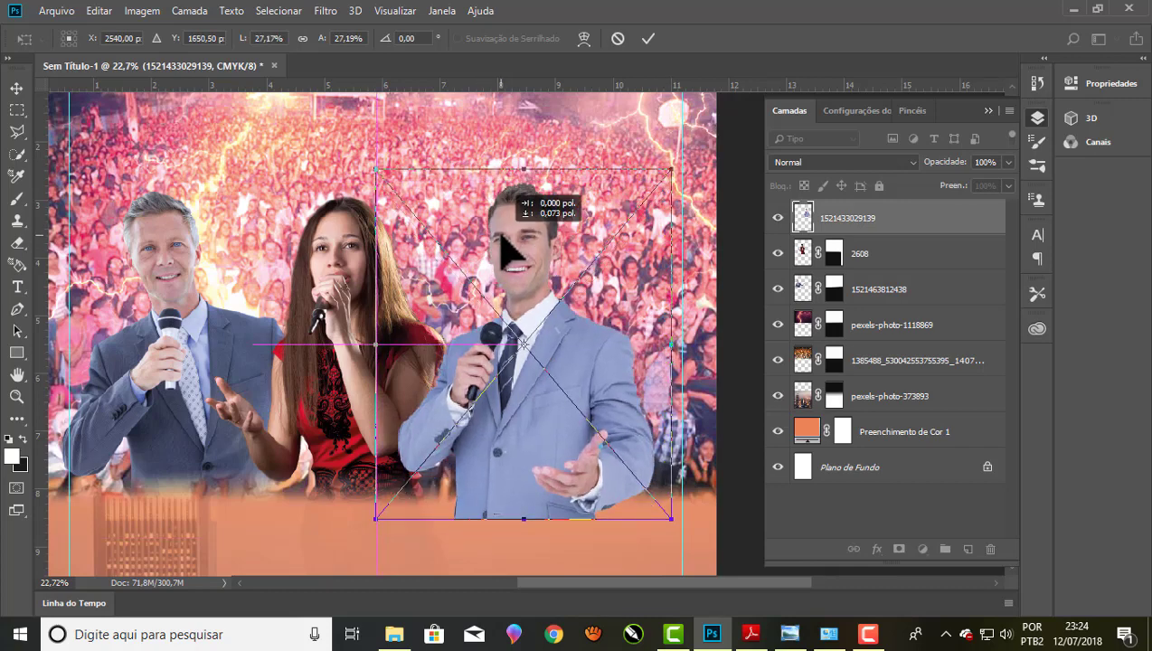
click(648, 39)
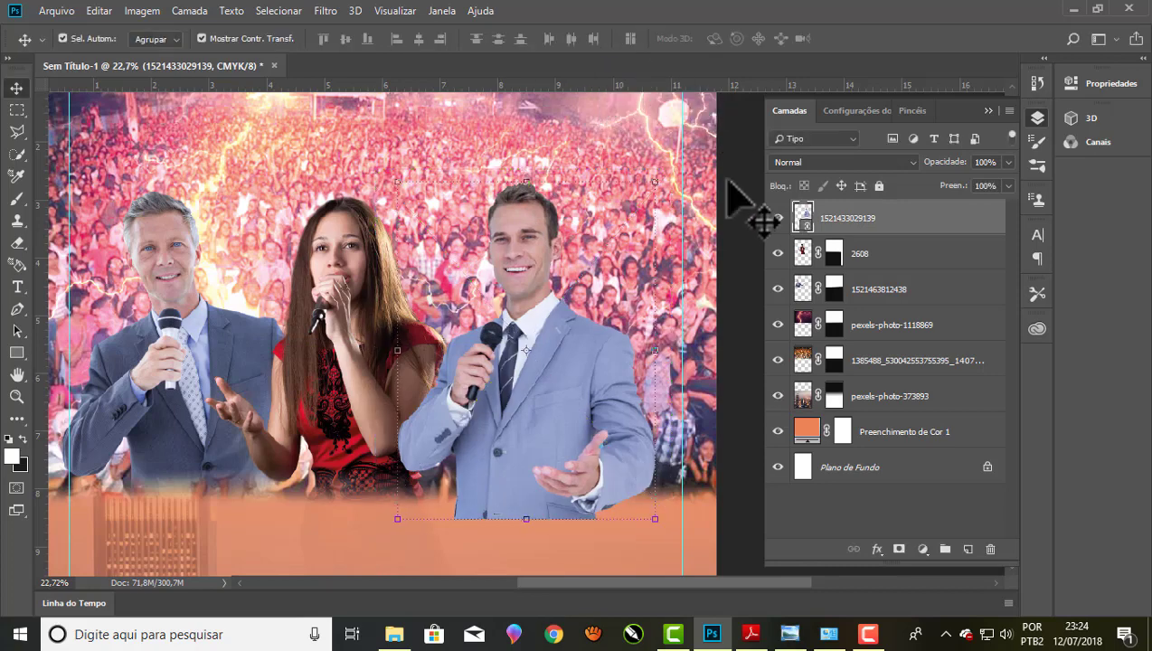
Mask the blue-suited man's layer and gradient-fade his lower suit into the orange city
click(898, 549)
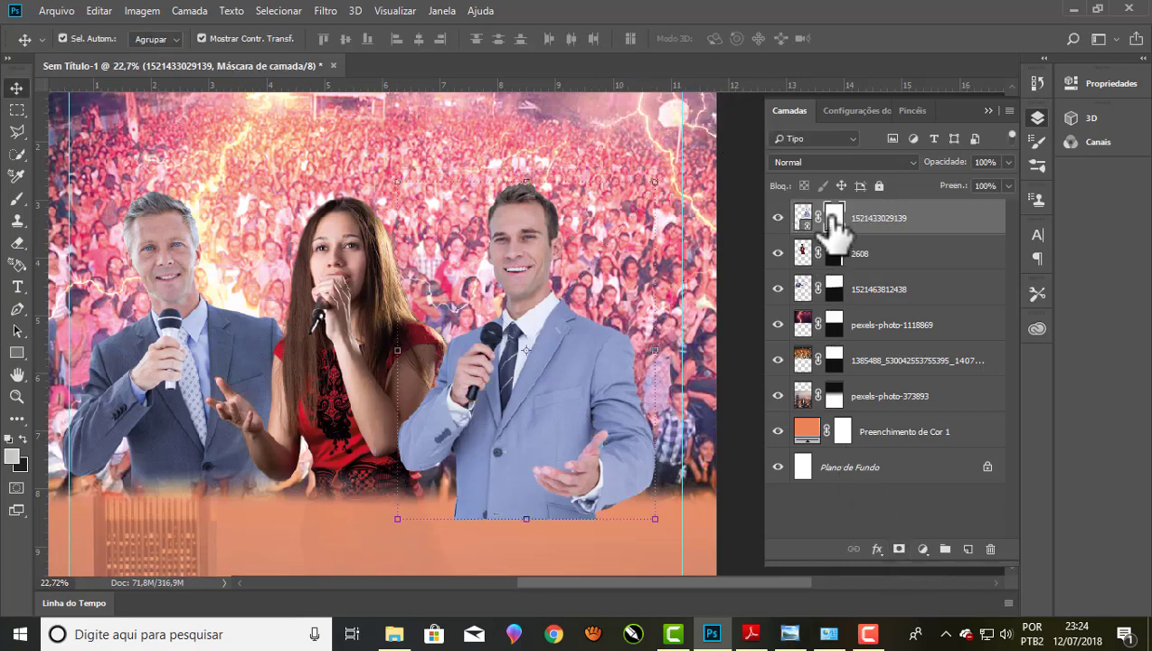
key(g)
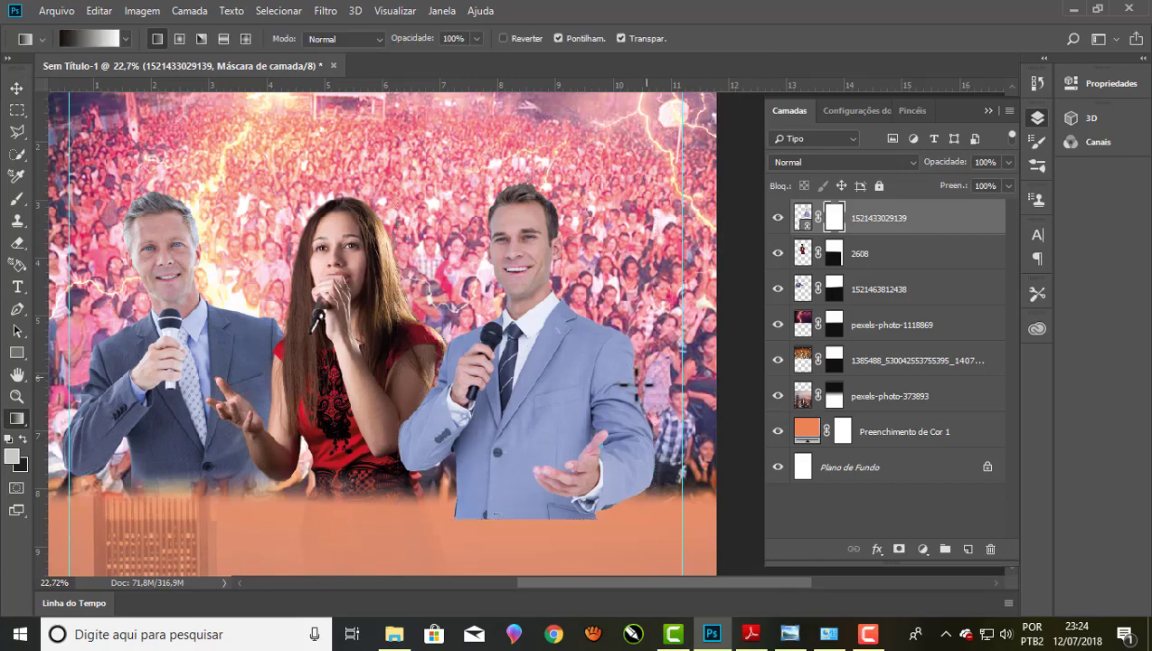
scroll(529, 533, up, 2)
scroll(533, 535, up, 2)
scroll(542, 539, up, 1)
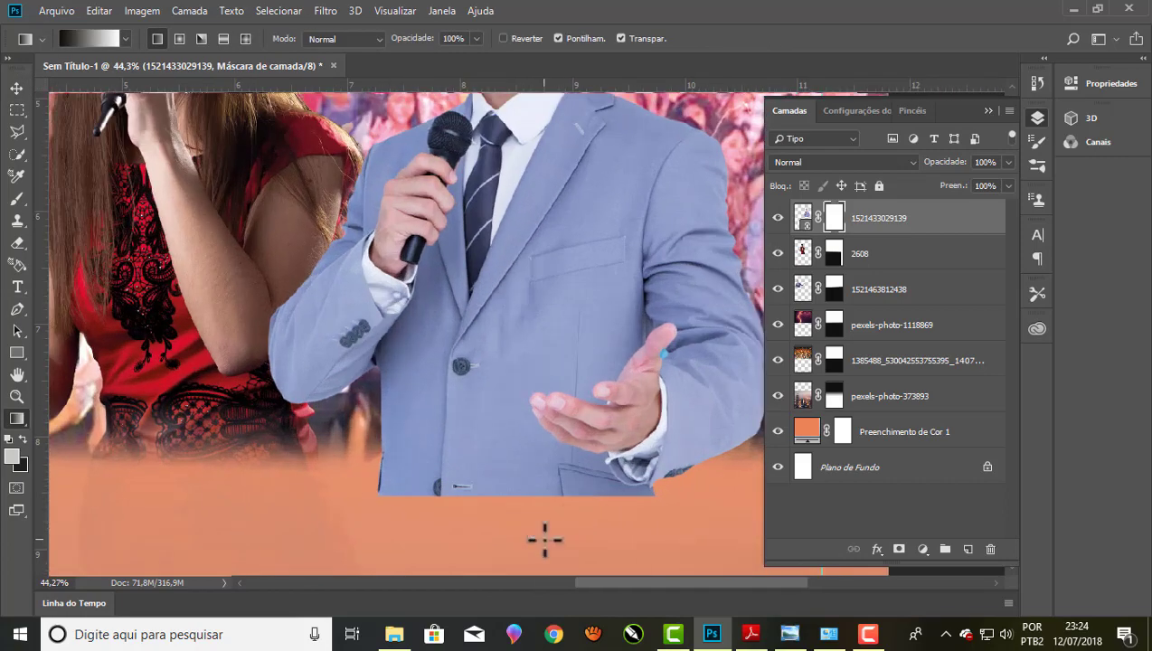
drag(530, 428, 531, 414)
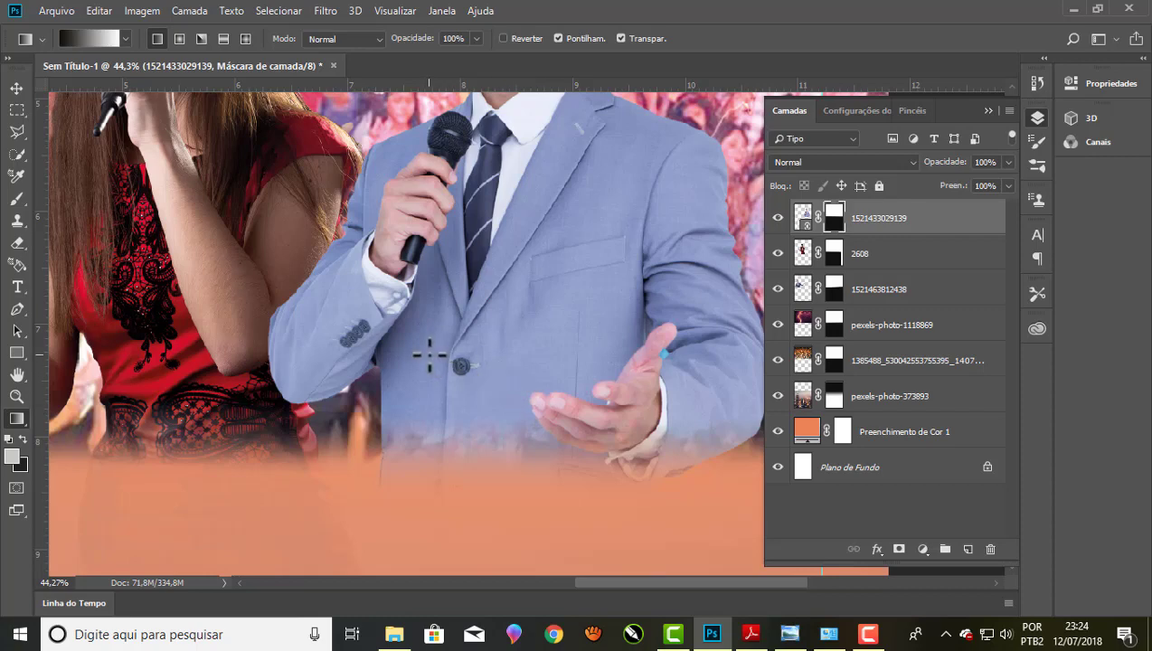
scroll(426, 351, down, 1)
scroll(426, 351, down, 2)
scroll(425, 351, down, 2)
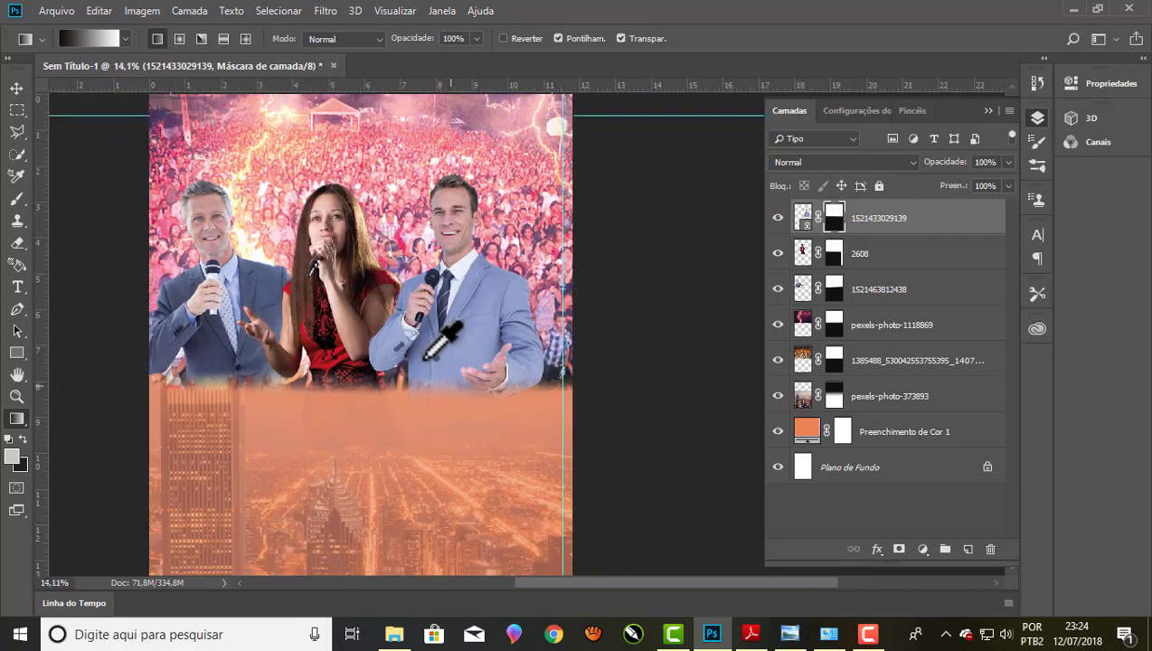
scroll(426, 354, down, 1)
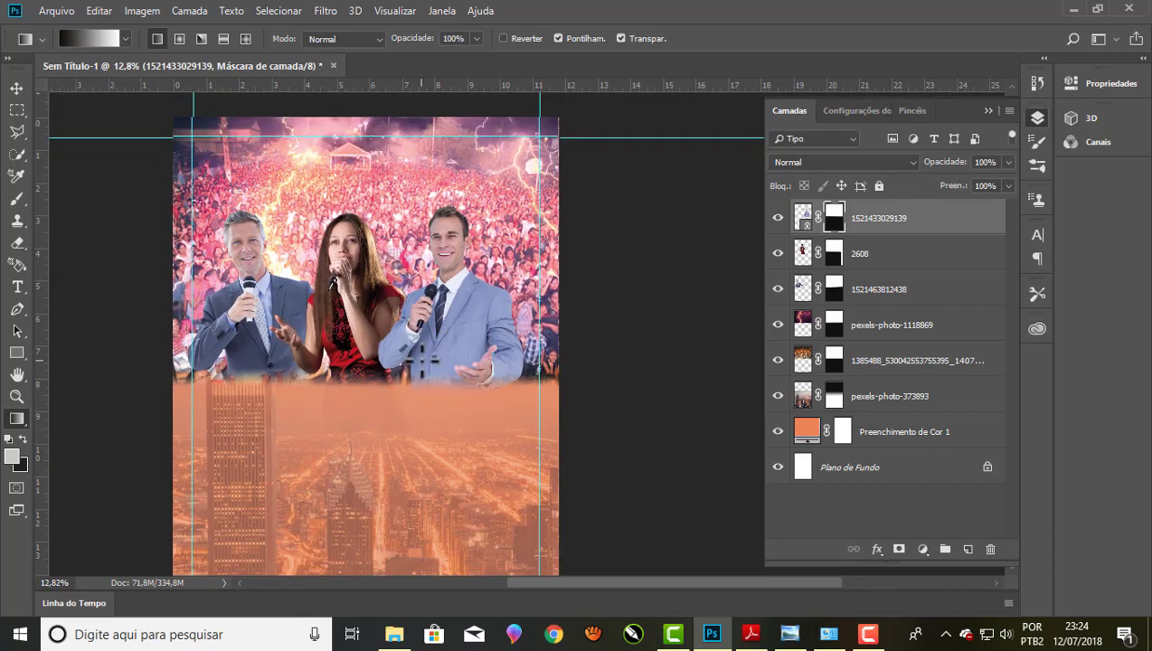
Nudge the blue-suited man slightly right and free-transform him with a slight tilt
click(16, 87)
drag(450, 347, 464, 339)
key(ctrl+t)
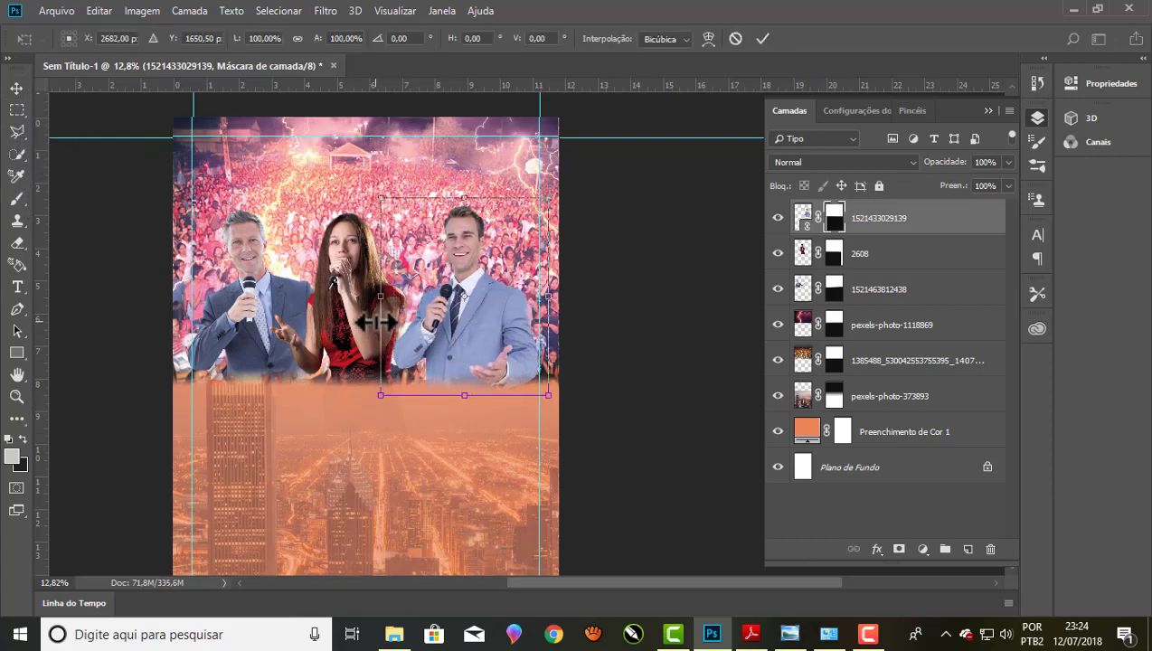
drag(355, 316, 352, 318)
scroll(344, 318, up, 2)
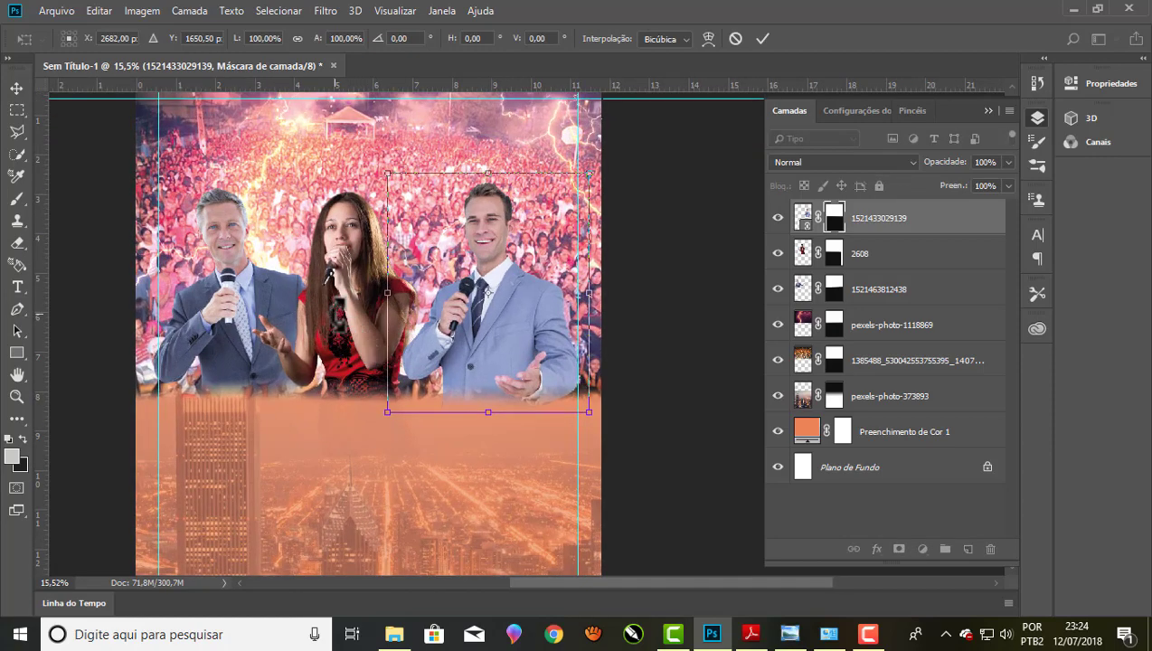
scroll(334, 312, up, 1)
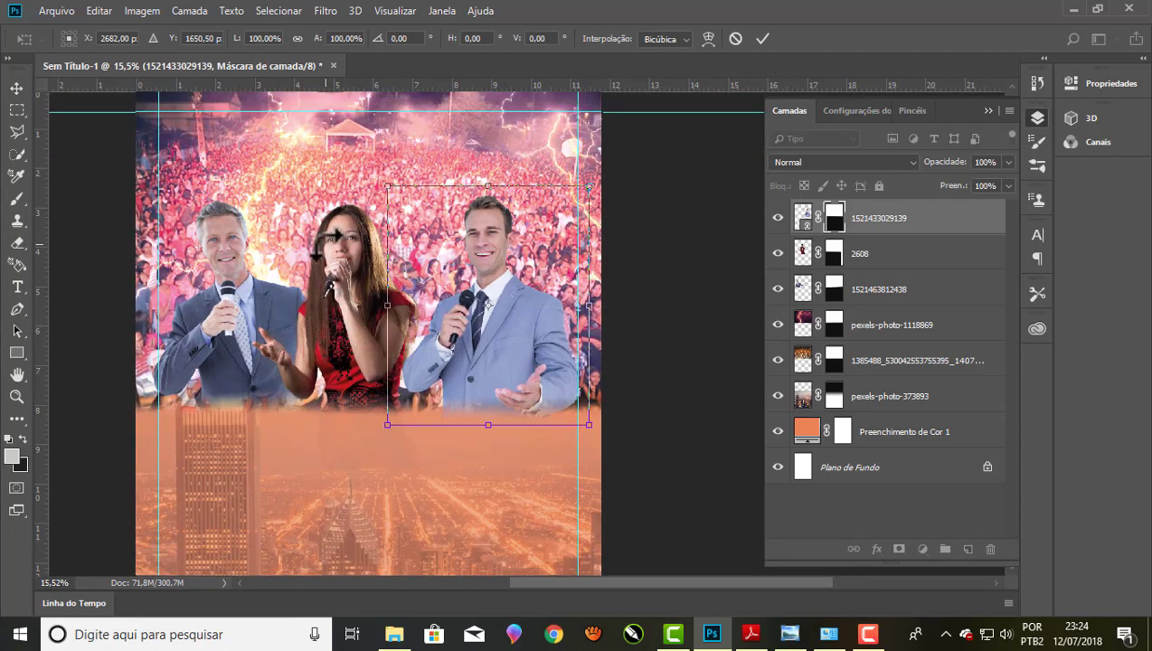
Commit the right man's transform, then shift the woman and left man slightly right
click(762, 38)
click(339, 312)
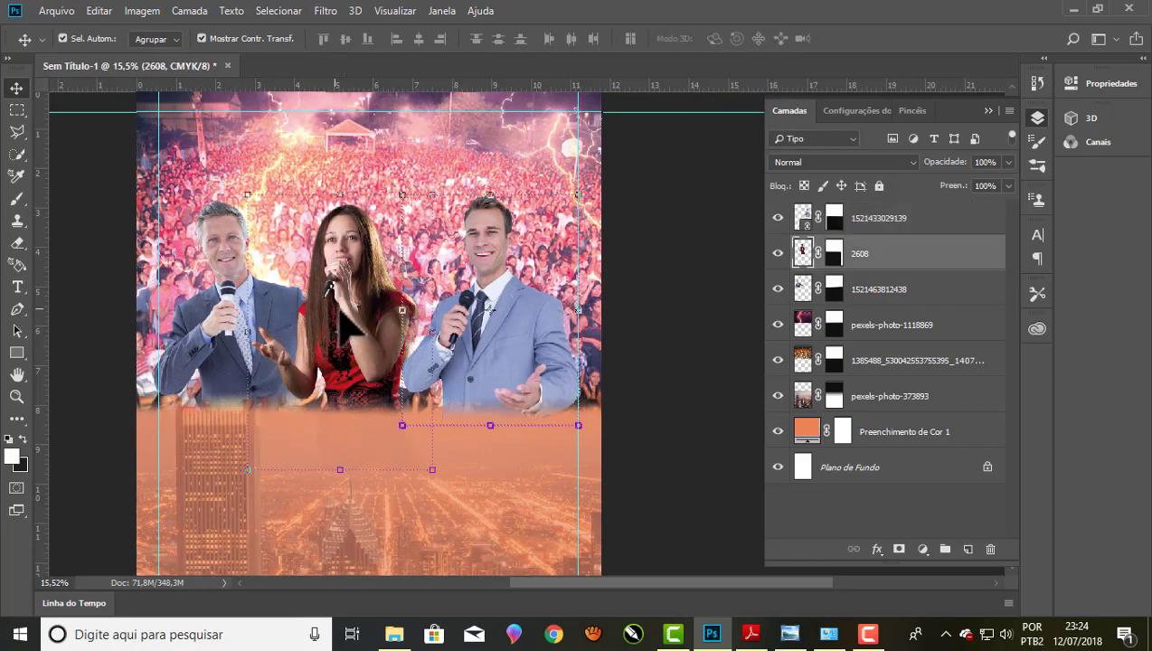
drag(343, 305, 356, 306)
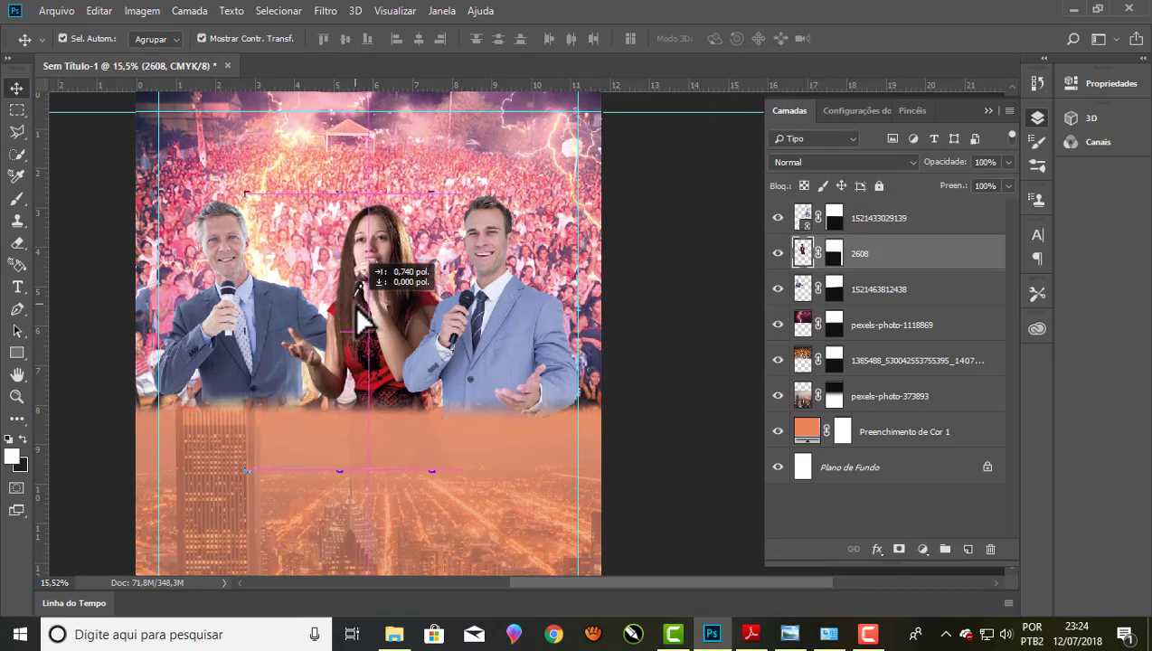
click(213, 329)
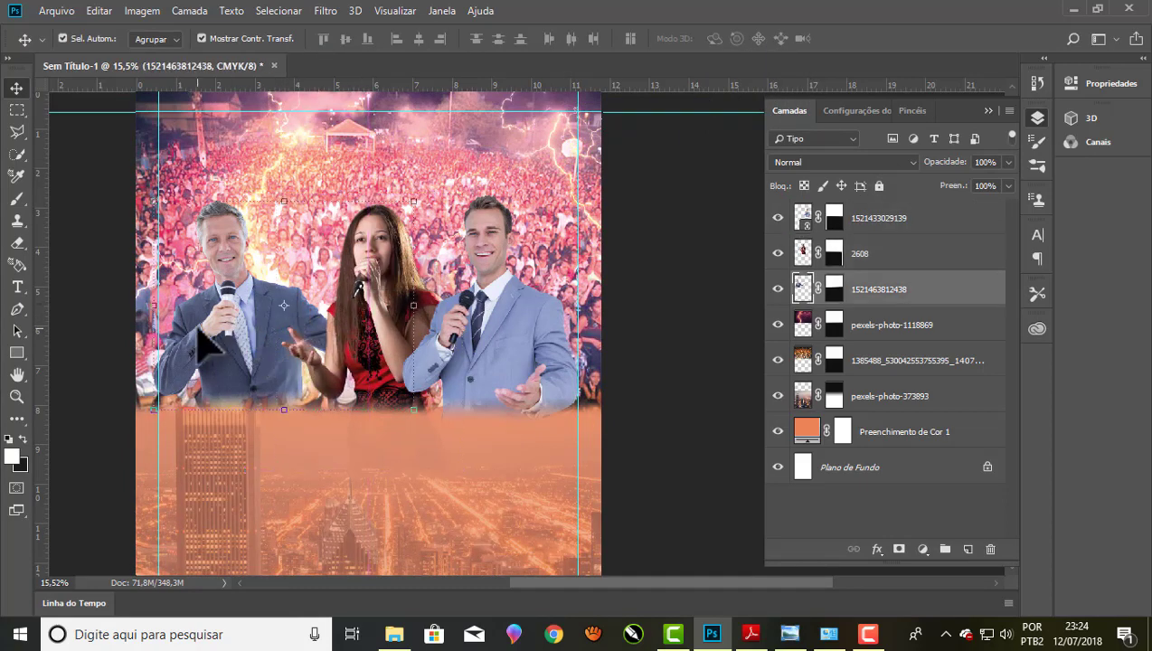
drag(197, 328, 207, 333)
Rescale the singer in red to about 99% between the two men
scroll(207, 335, up, 1)
scroll(206, 335, up, 2)
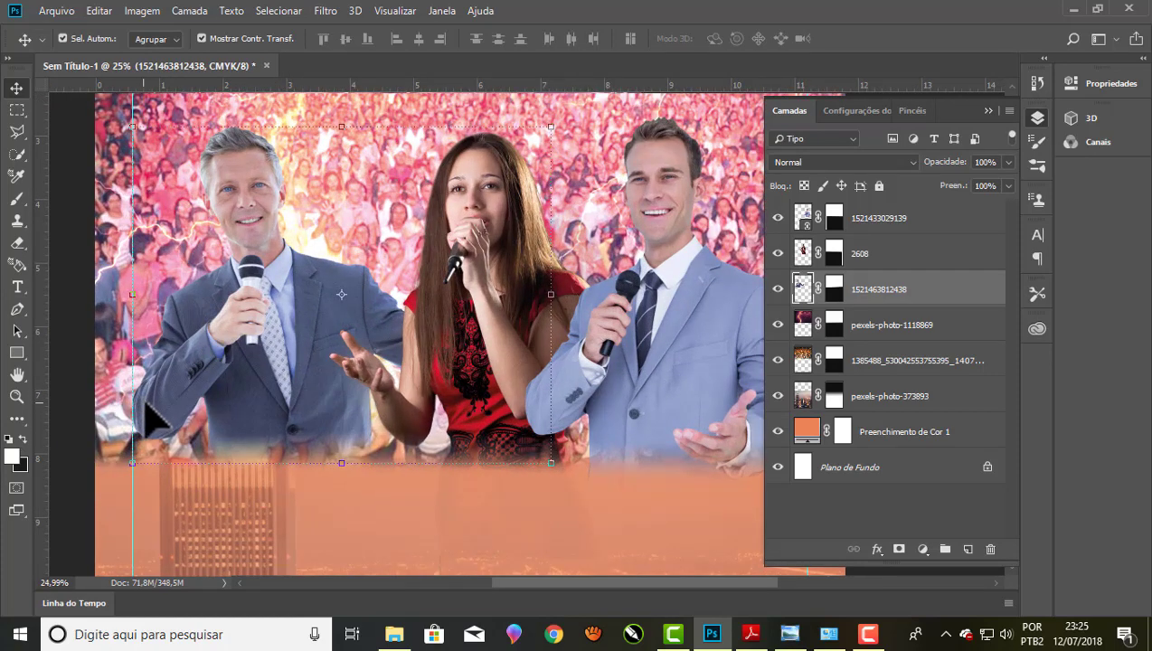
scroll(145, 404, down, 2)
scroll(604, 440, up, 1)
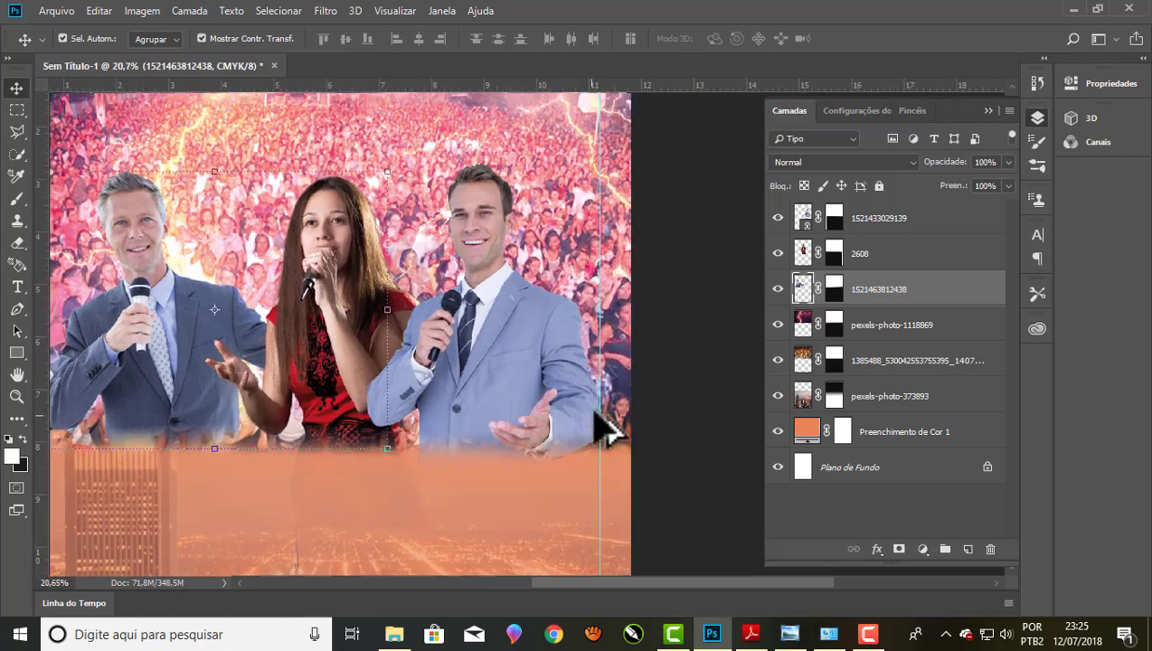
click(308, 228)
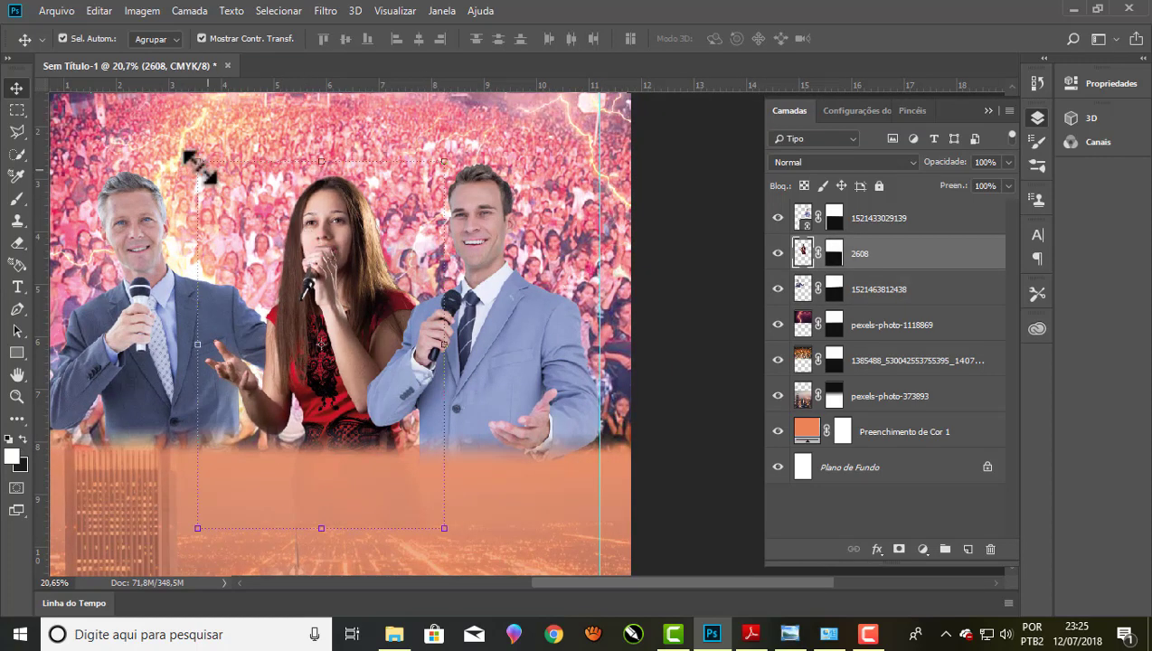
drag(195, 165, 187, 163)
drag(445, 154, 440, 164)
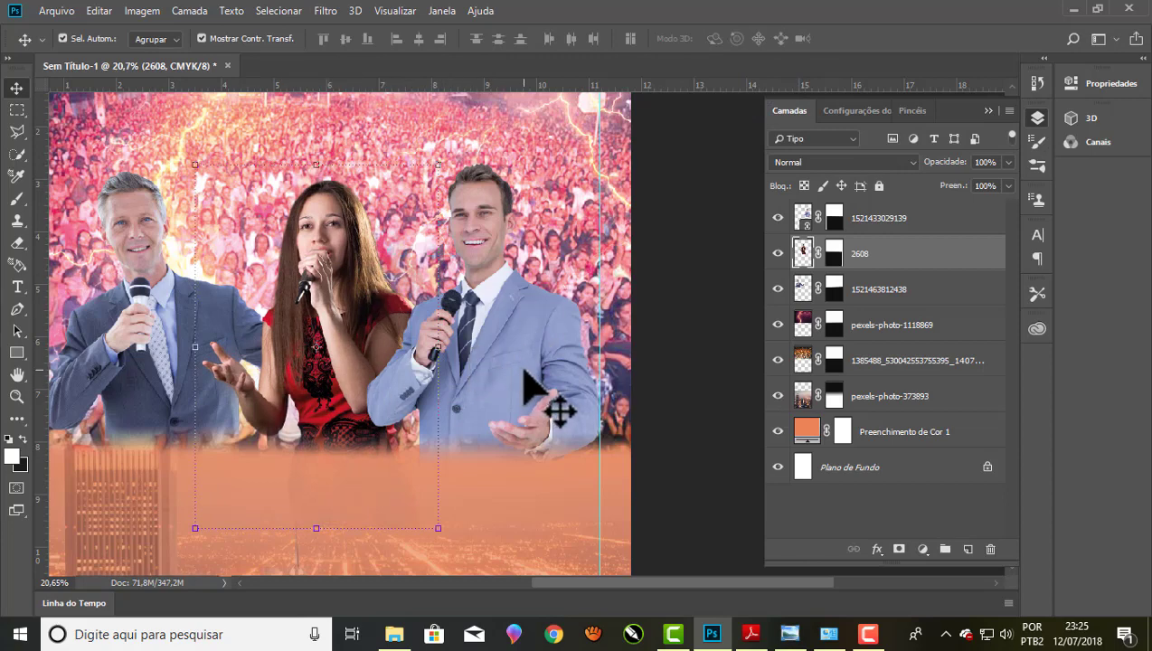
Group the three singer layers into a folder named fotos
click(915, 231)
shift+click(919, 262)
shift+click(914, 303)
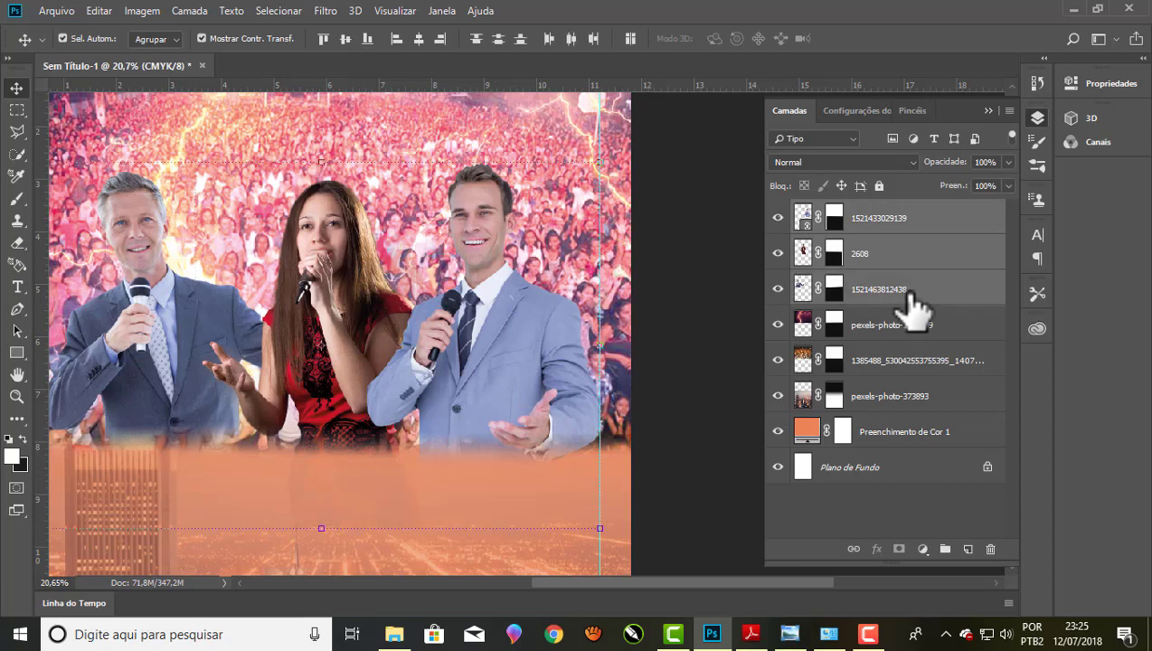
click(944, 550)
text(fotos)
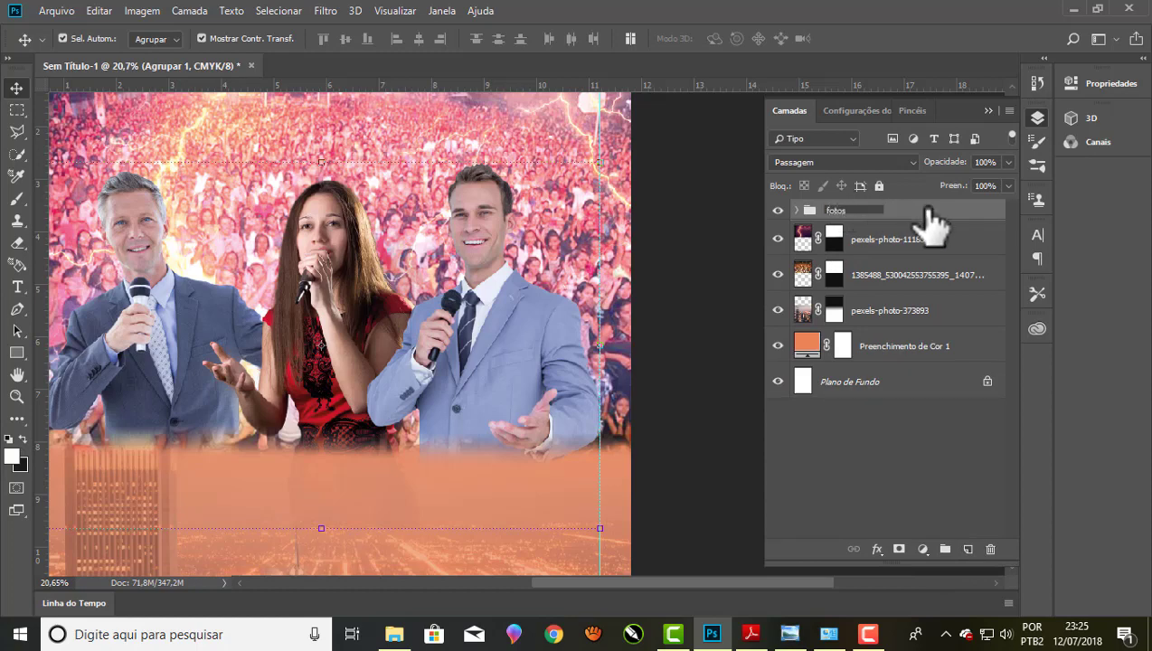
click(799, 211)
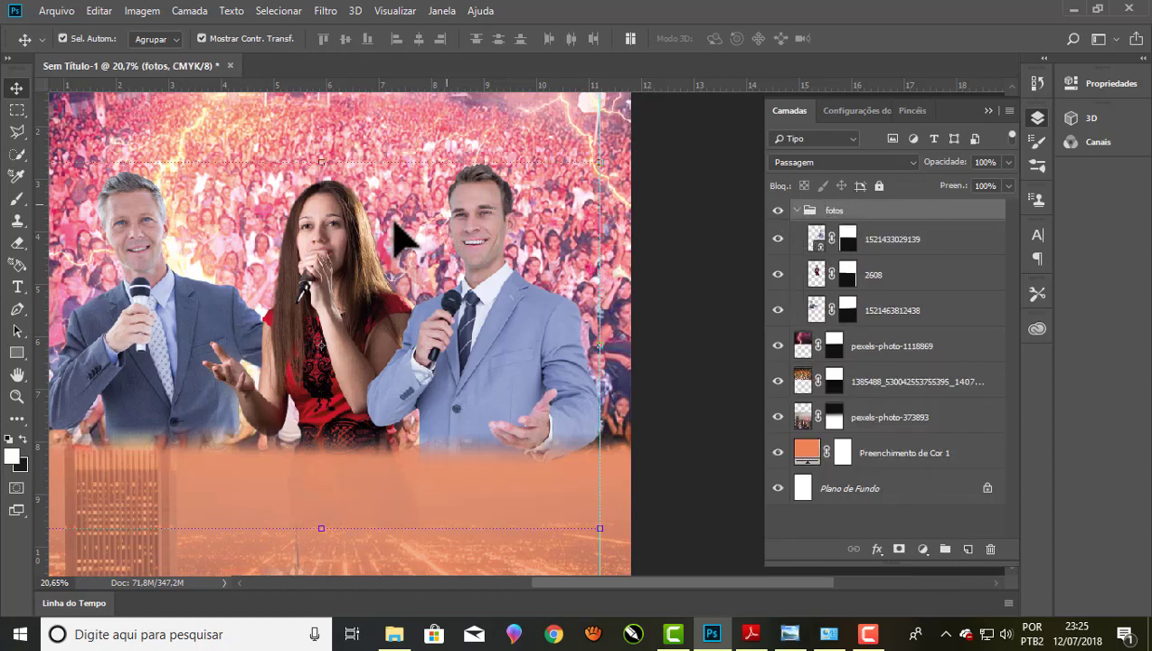
click(795, 212)
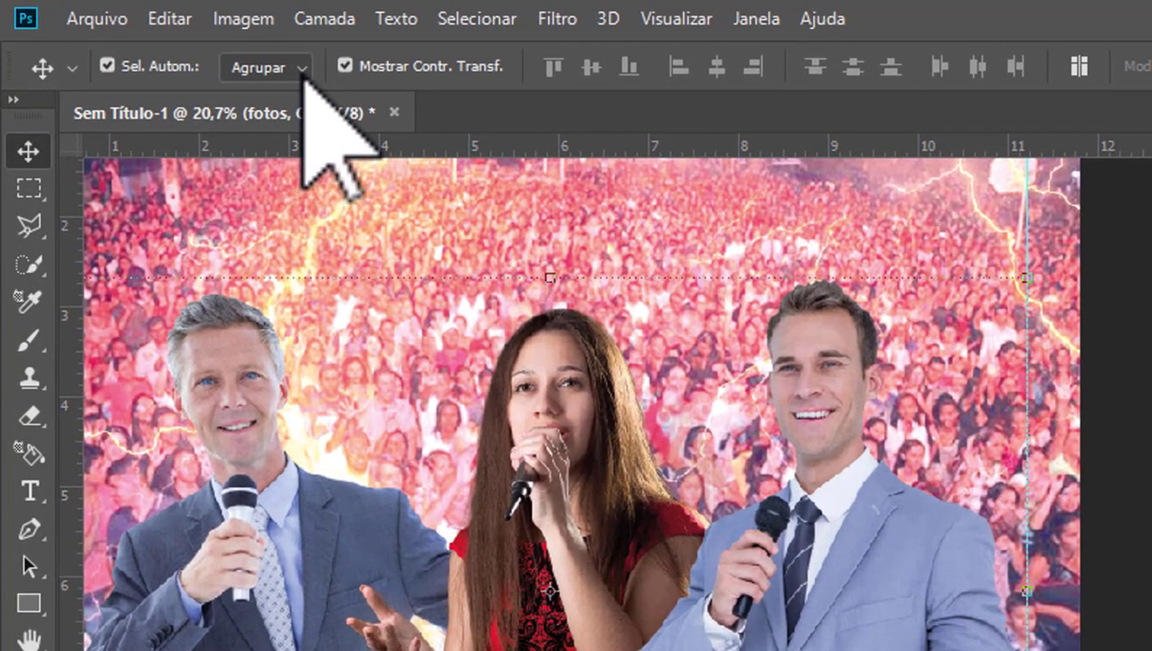
Keep Move auto-select targeting groups and add an empty Camada 1 layer above fotos
click(176, 42)
click(253, 95)
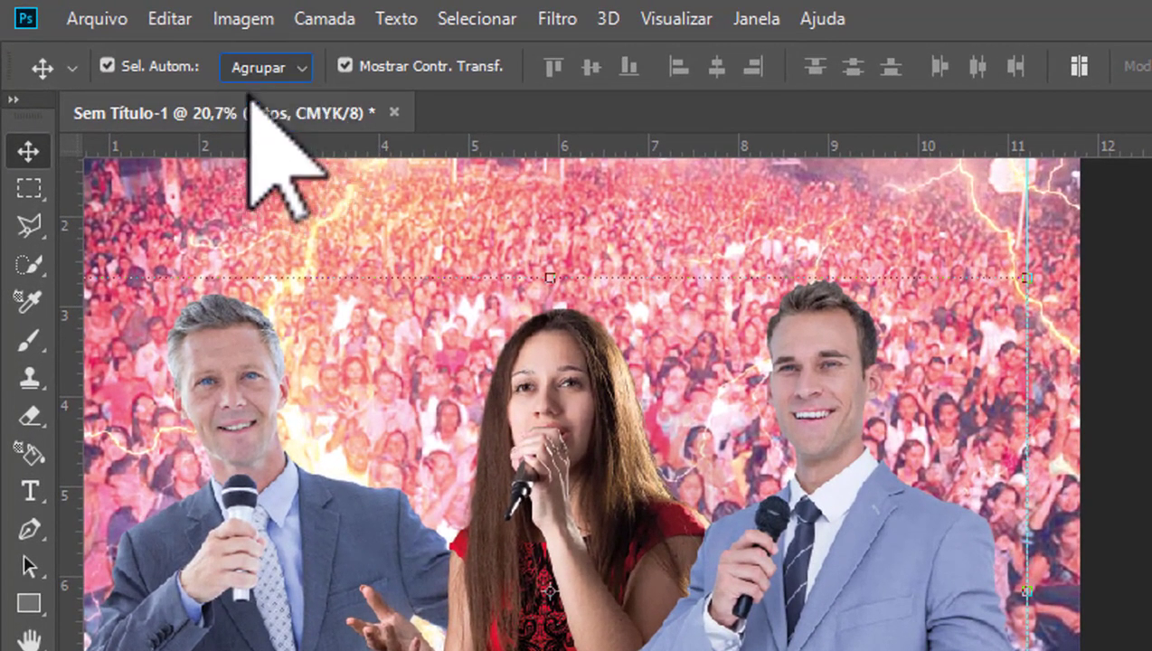
click(298, 69)
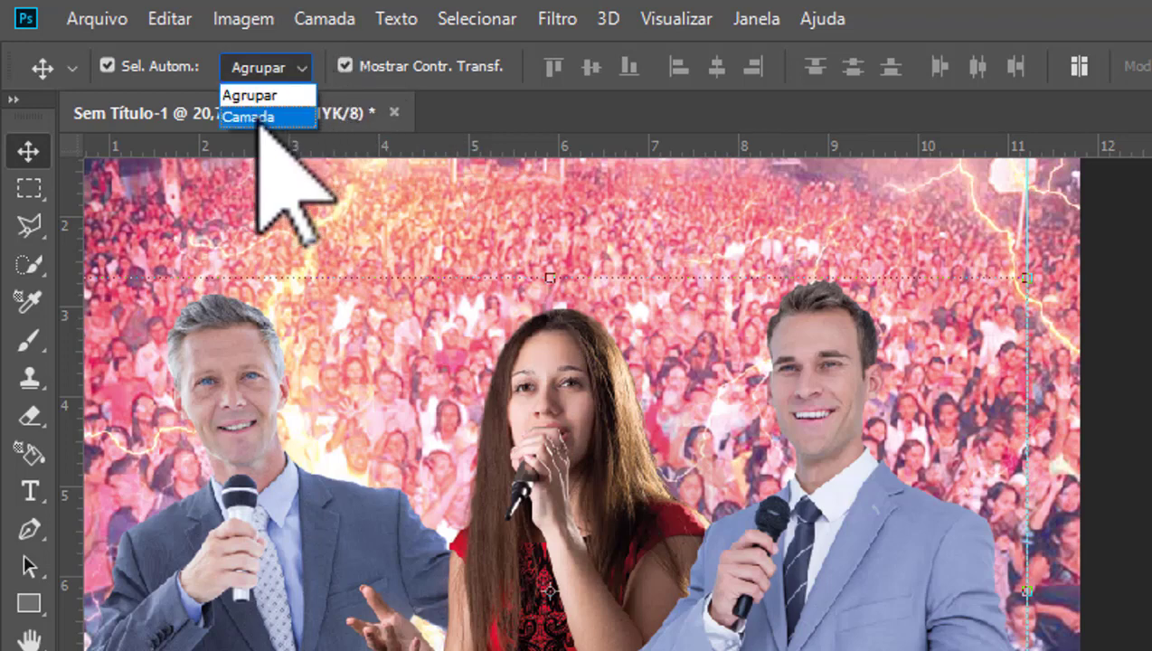
click(300, 95)
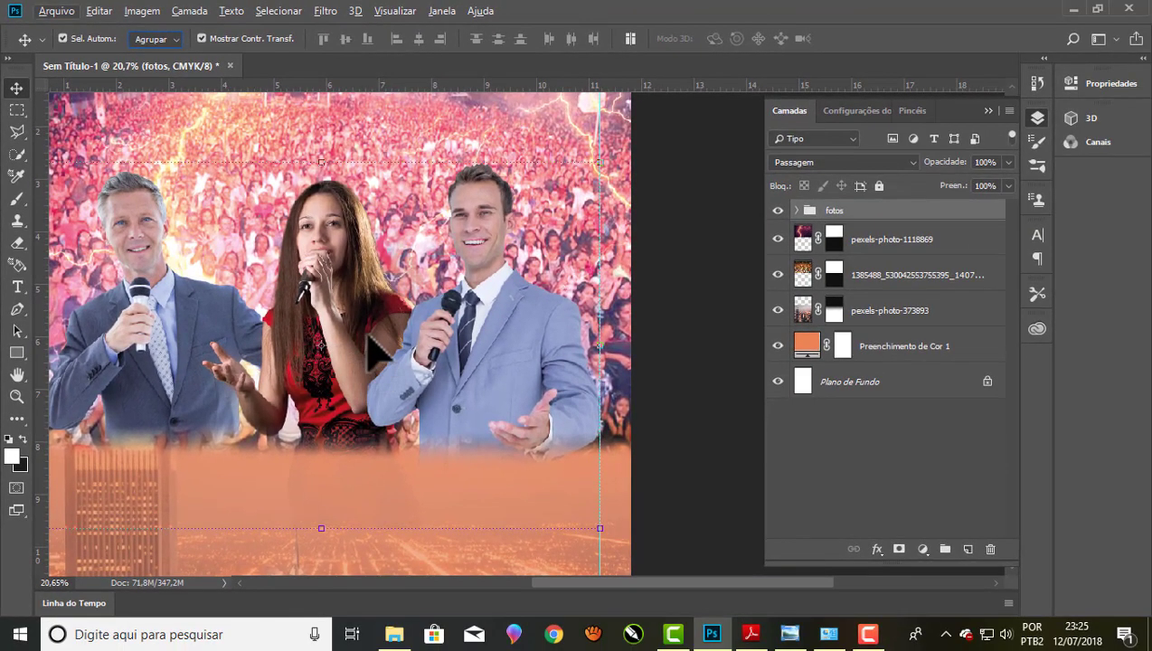
scroll(371, 339, down, 1)
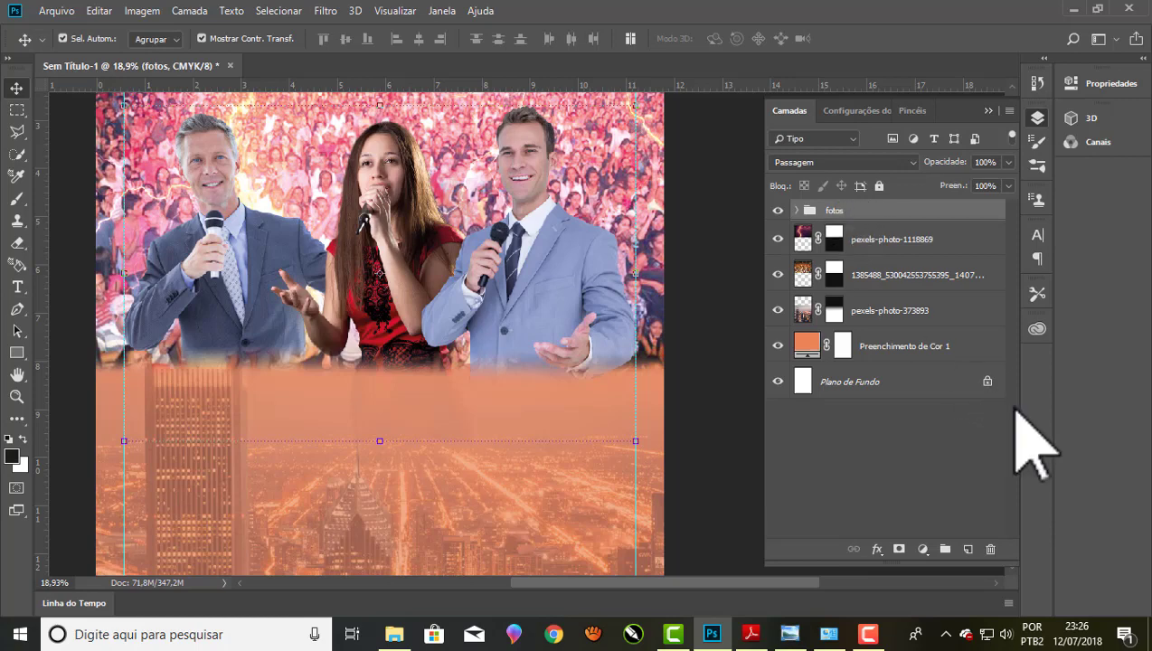
click(968, 549)
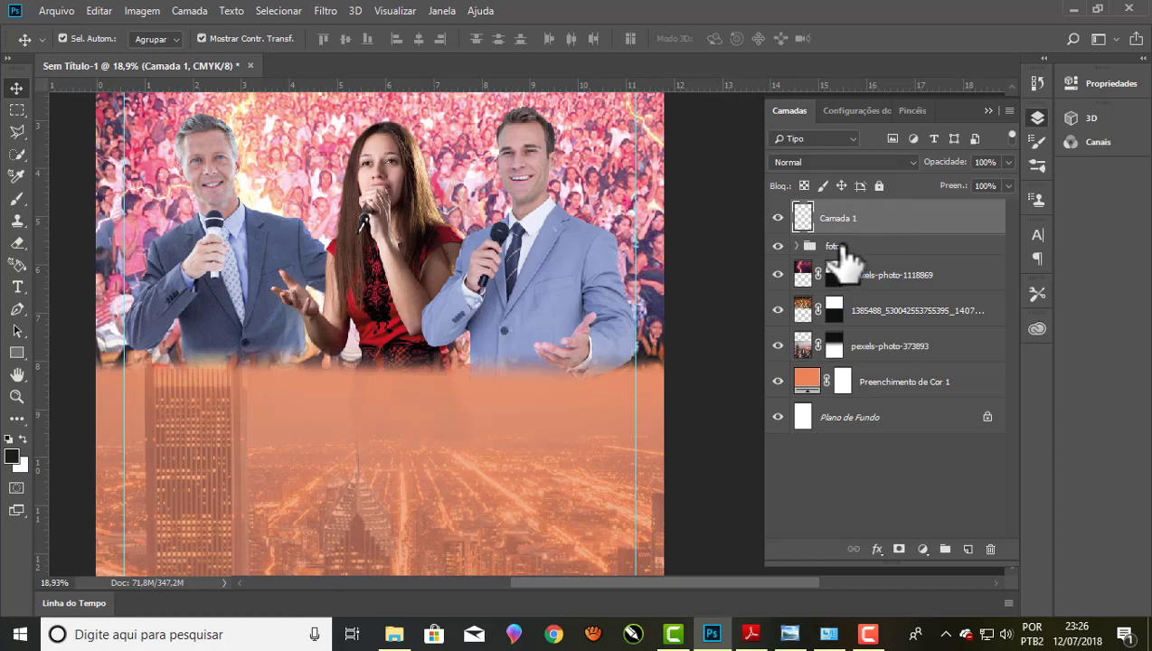
Set the foreground colour to yellow #ffbf23 and bring up the Brush tool's presets
click(12, 457)
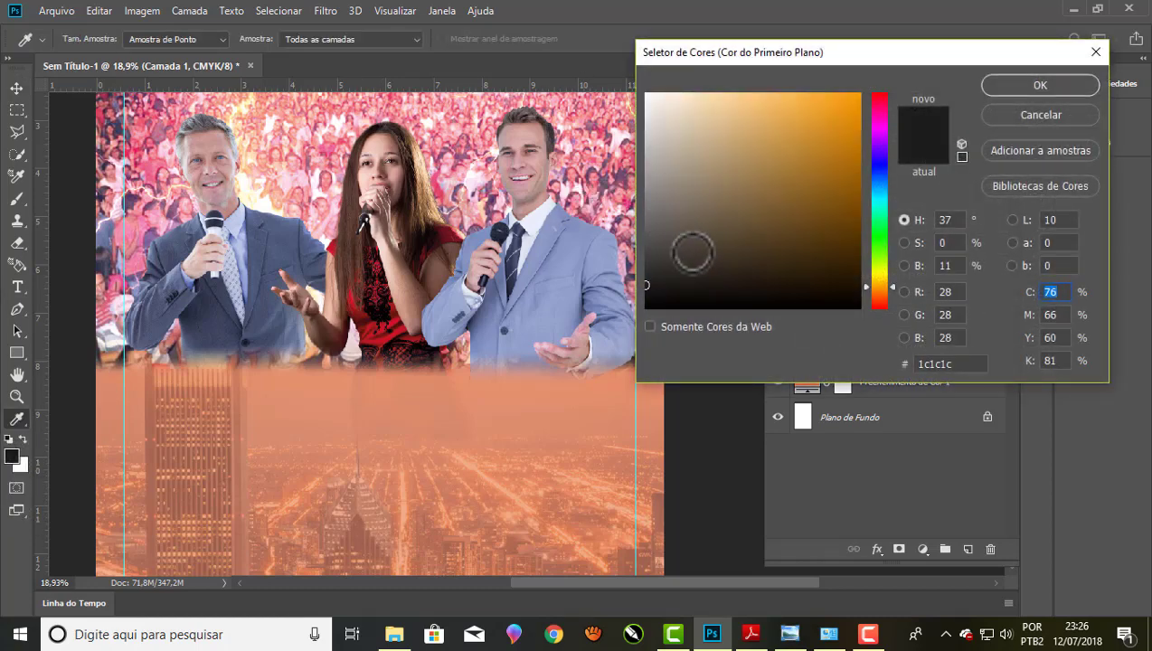
click(1013, 83)
key(v)
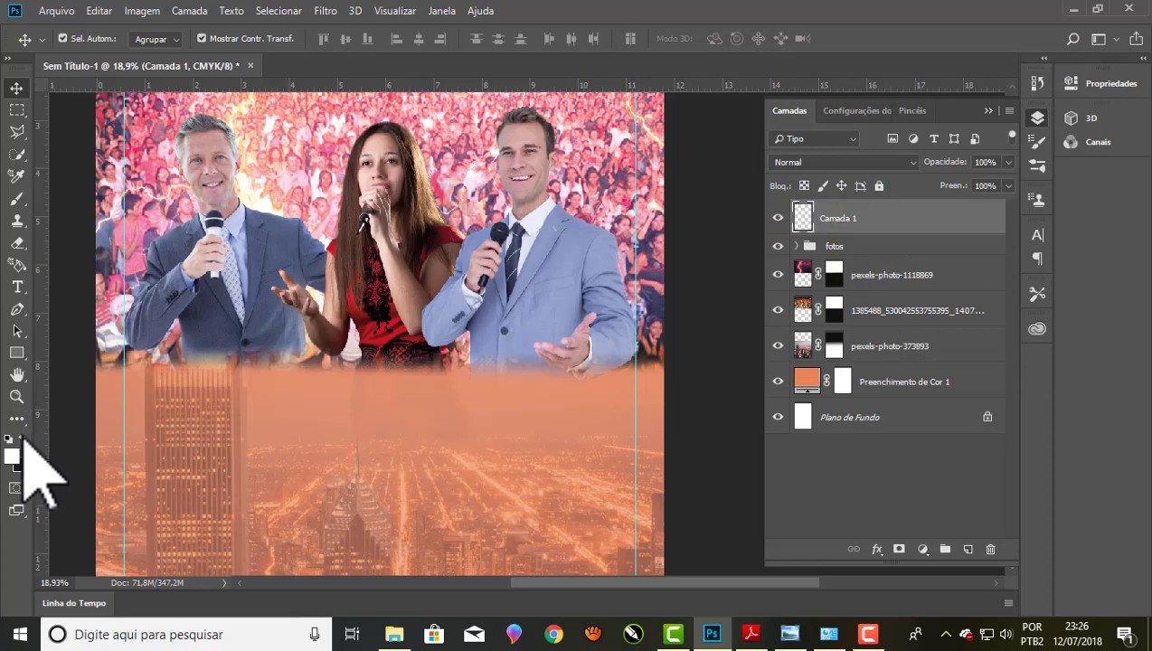
click(13, 458)
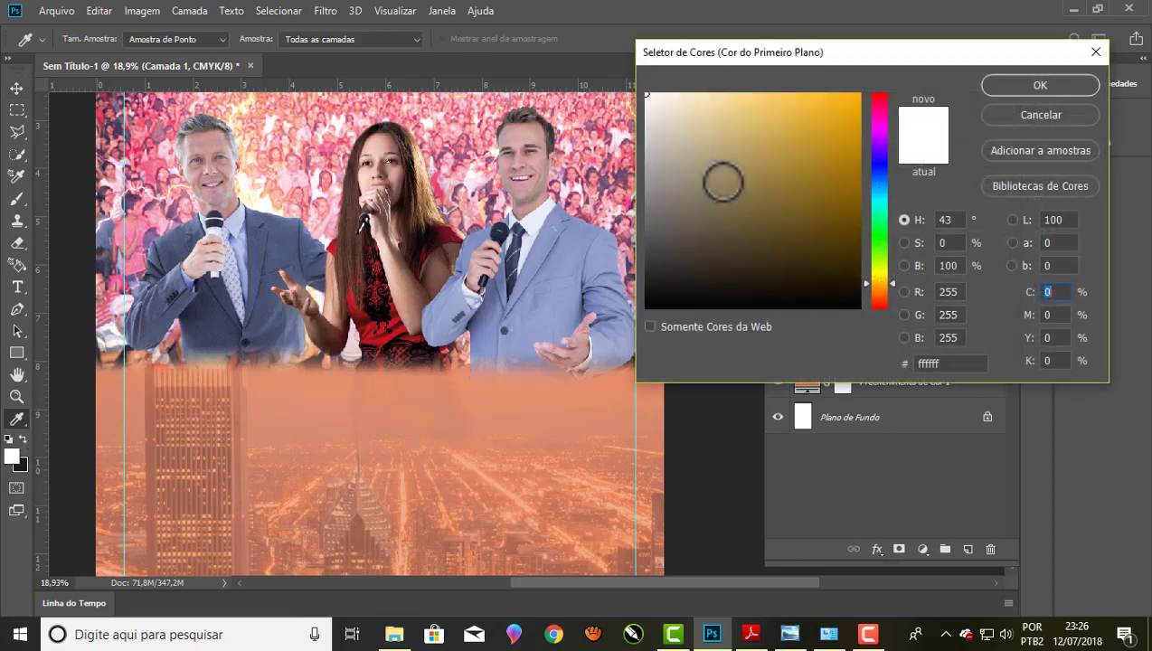
click(1030, 86)
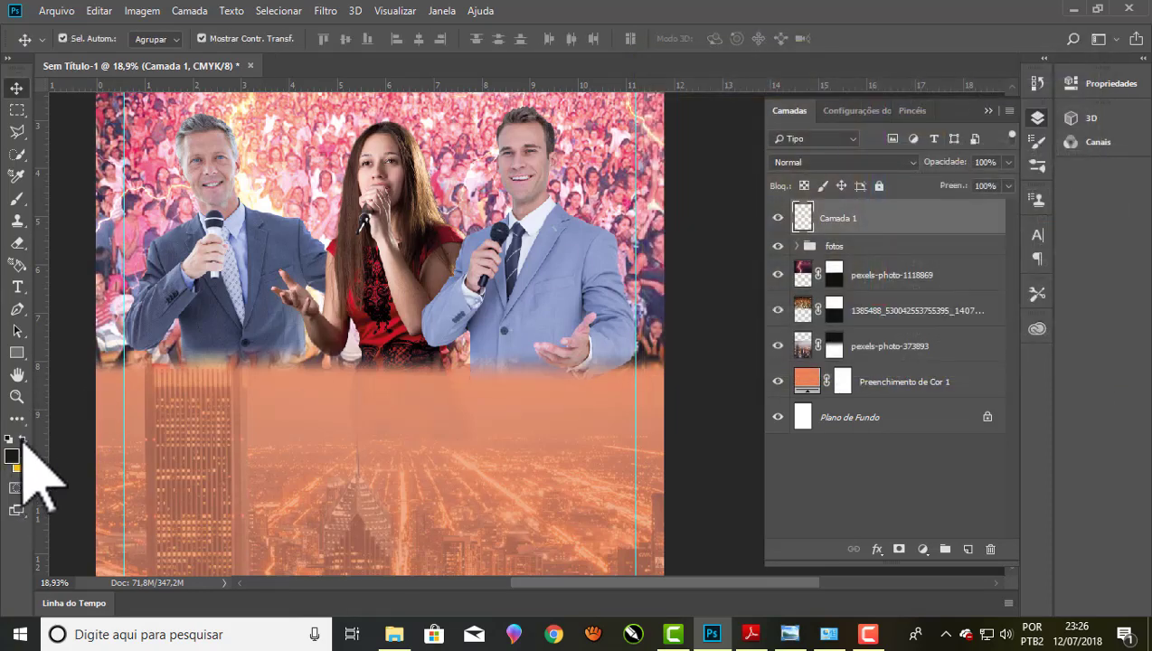
click(20, 206)
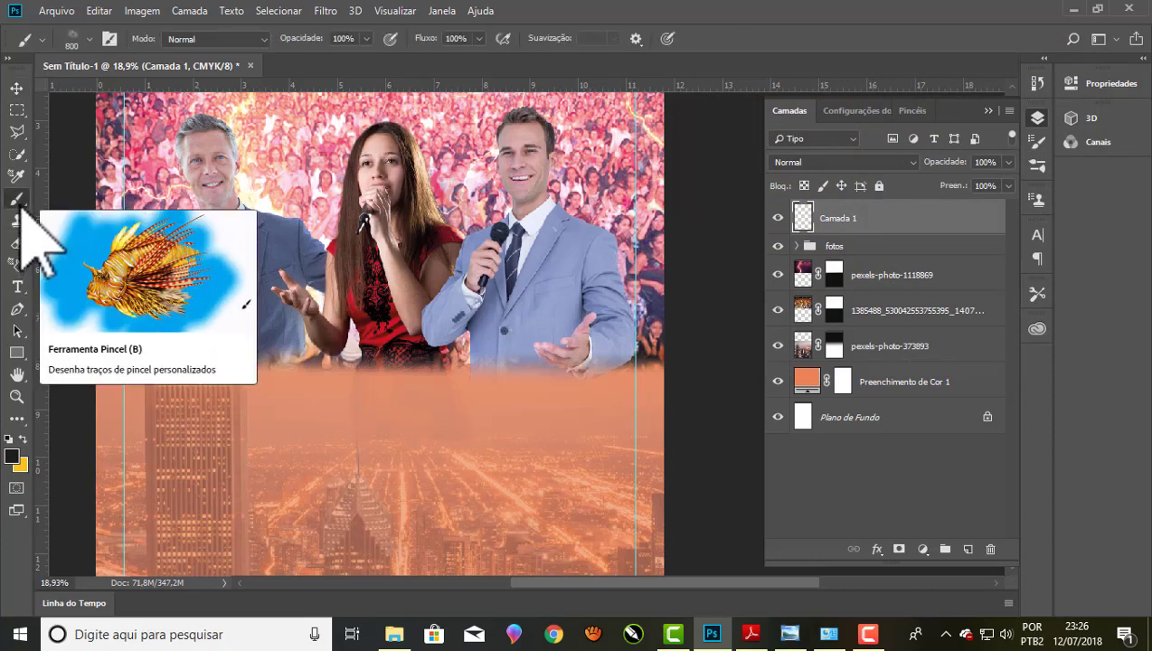
click(89, 39)
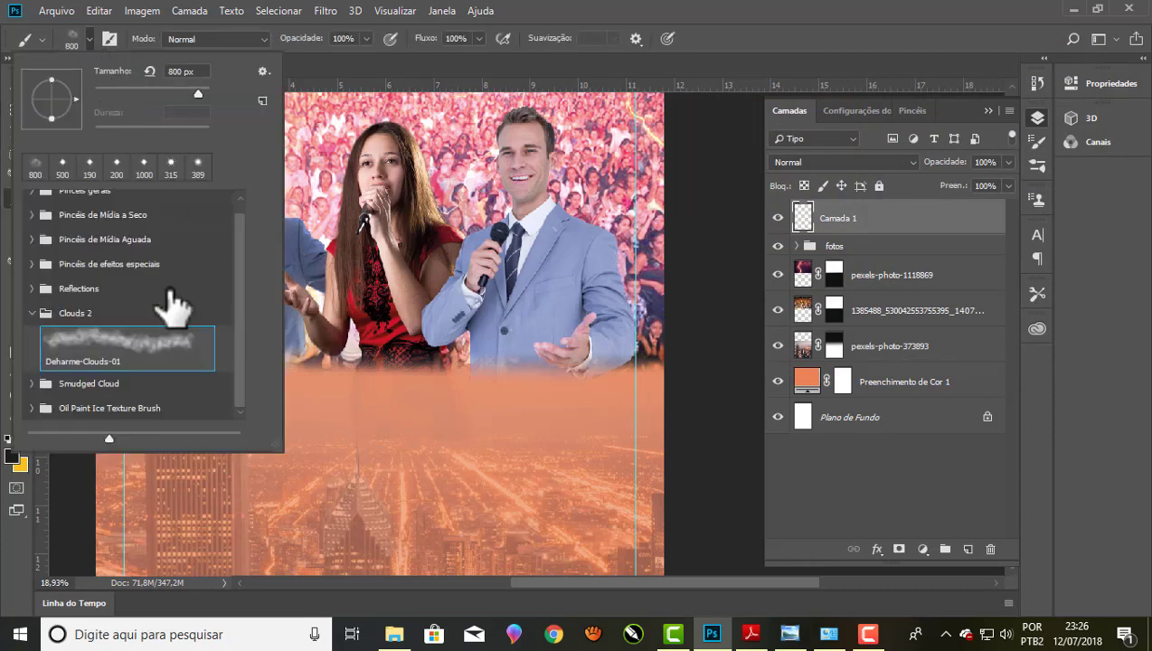
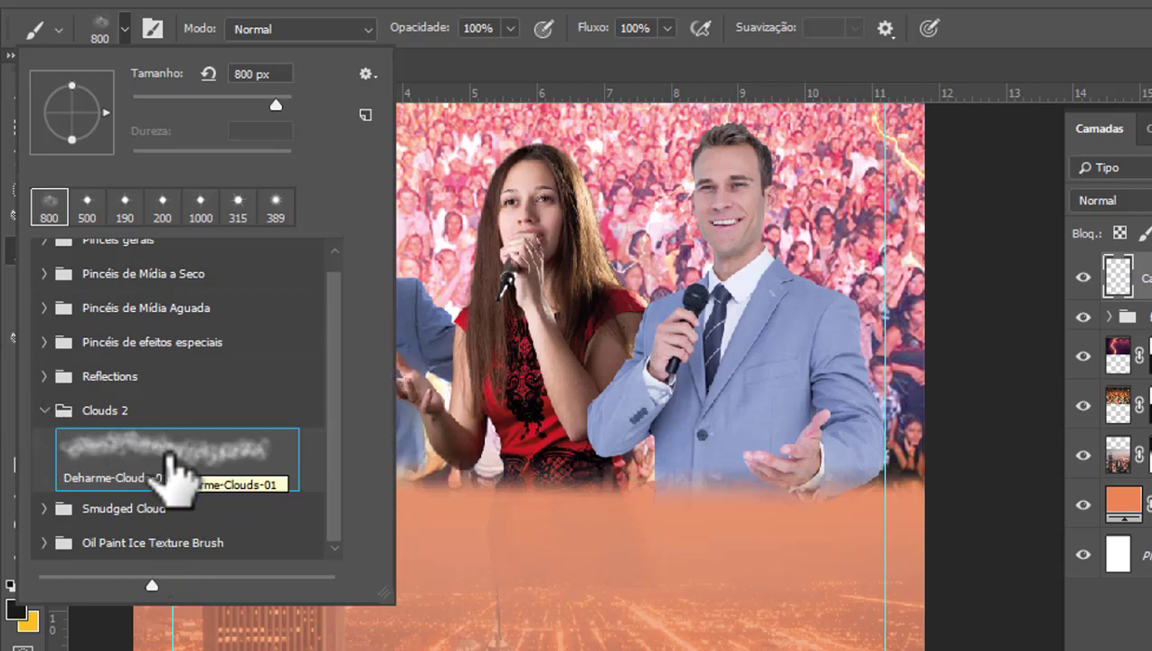
Paint a black smoke band across the lower canvas with the 800 px Deharme-Clouds-01 brush
click(833, 16)
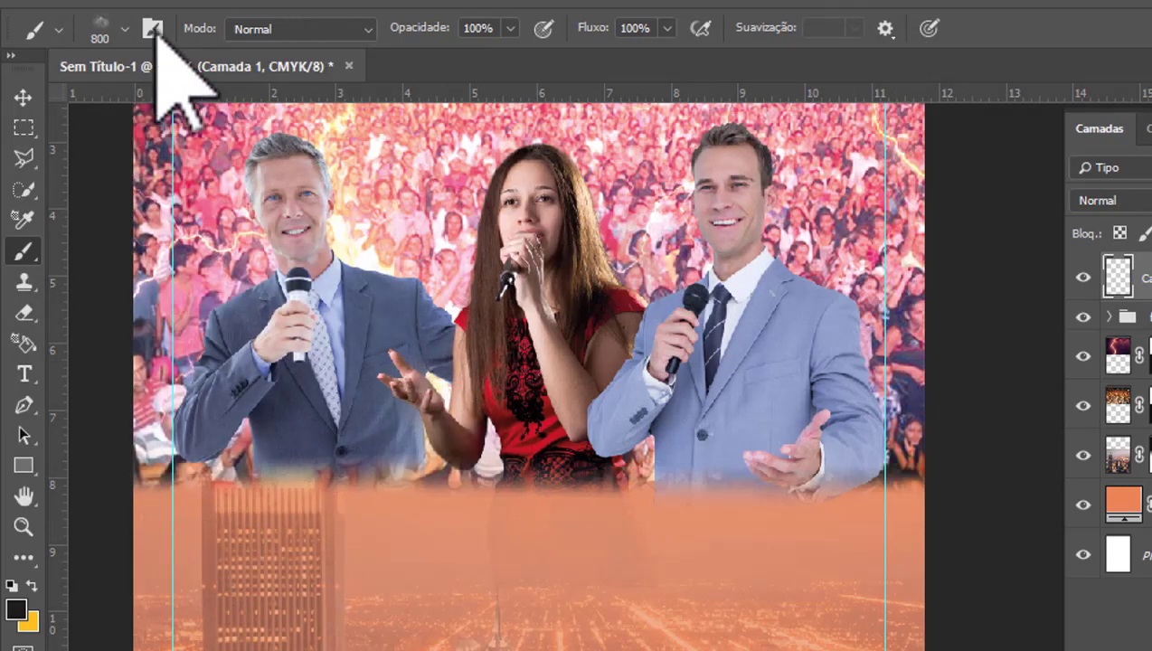
click(126, 30)
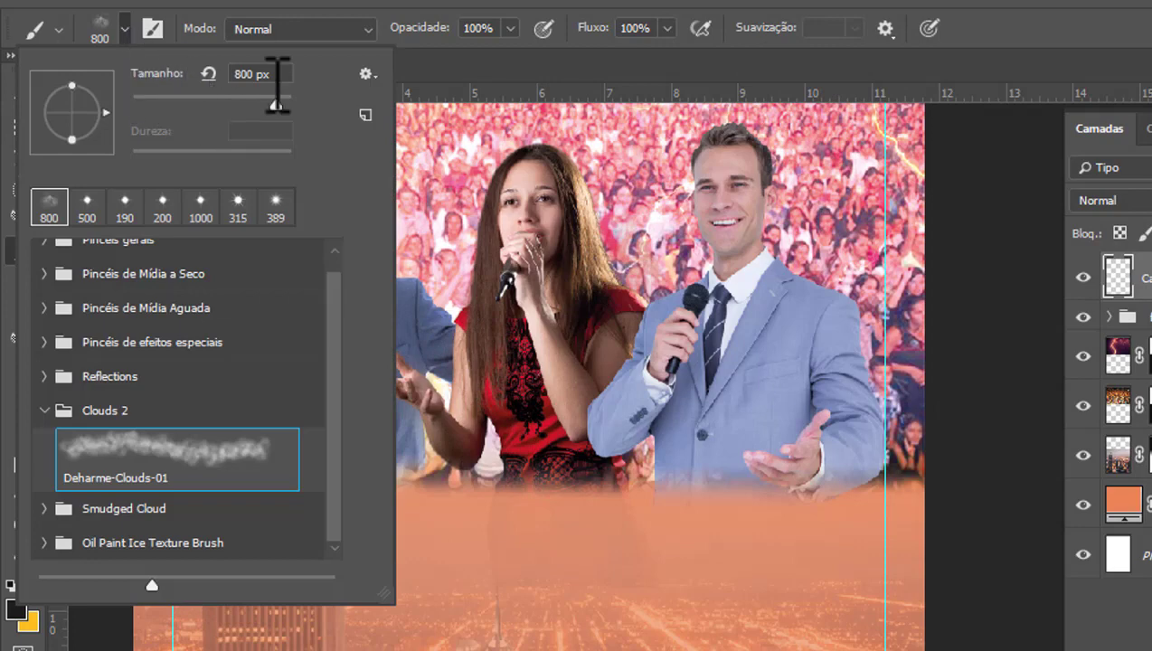
click(813, 68)
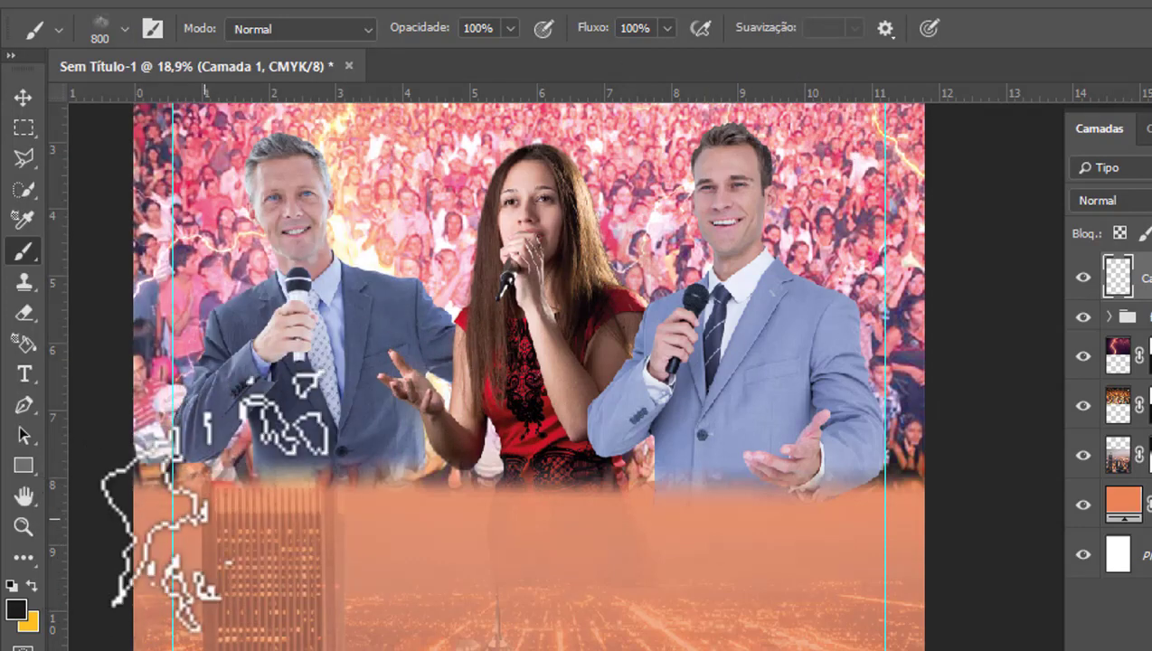
mouse_move(217, 542)
mouse_down()
mouse_move(361, 493)
mouse_move(692, 542)
mouse_move(570, 542)
mouse_move(506, 515)
mouse_move(397, 533)
mouse_move(181, 515)
mouse_move(321, 566)
mouse_move(344, 542)
mouse_move(687, 542)
mouse_move(845, 529)
mouse_move(848, 552)
mouse_move(244, 560)
mouse_move(569, 560)
mouse_move(206, 540)
mouse_move(552, 553)
mouse_move(334, 579)
mouse_move(217, 547)
mouse_move(814, 556)
mouse_move(832, 538)
mouse_move(180, 543)
mouse_up()
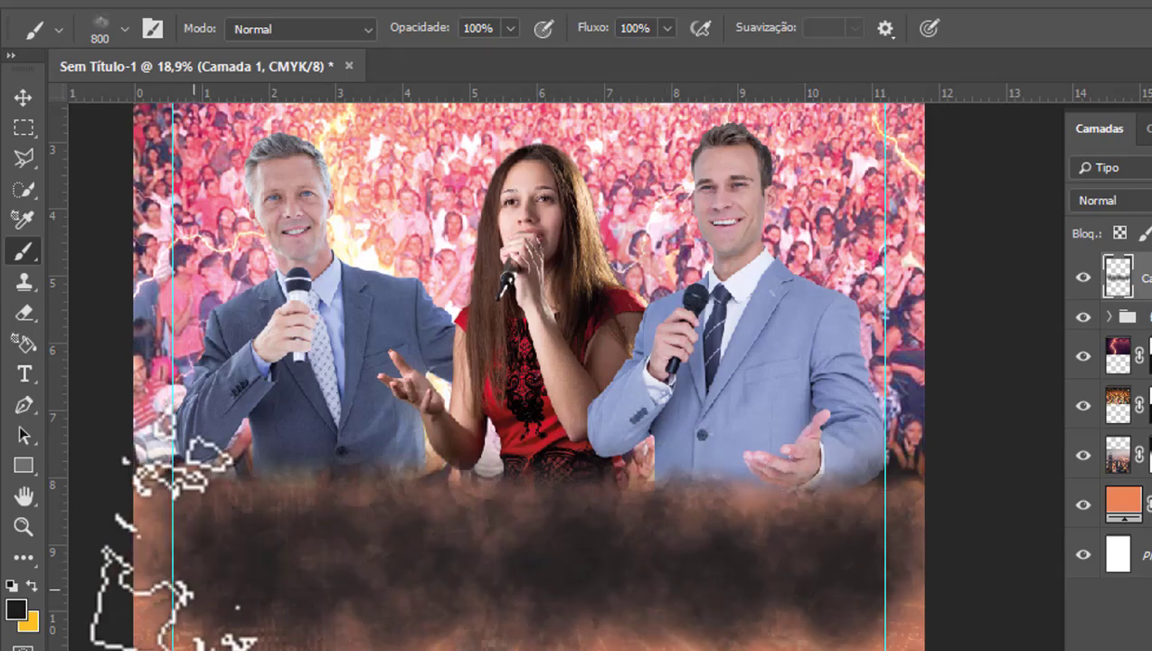
Switch to yellow-orange and paint yellow smoke across the dark band from left to right
click(31, 586)
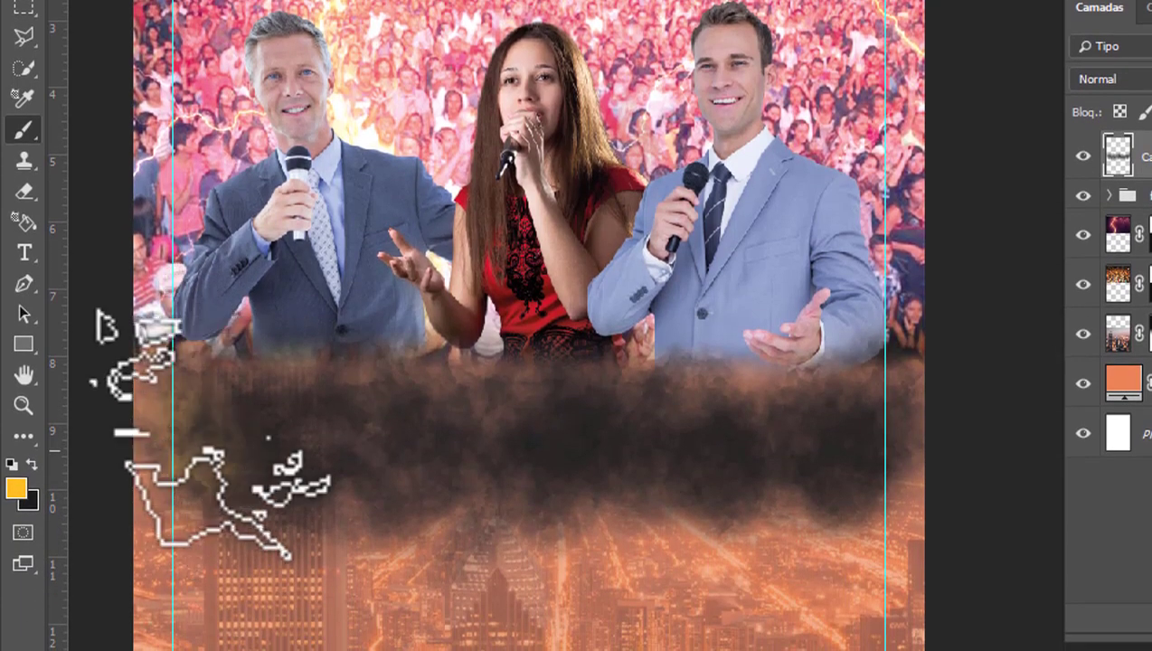
click(226, 434)
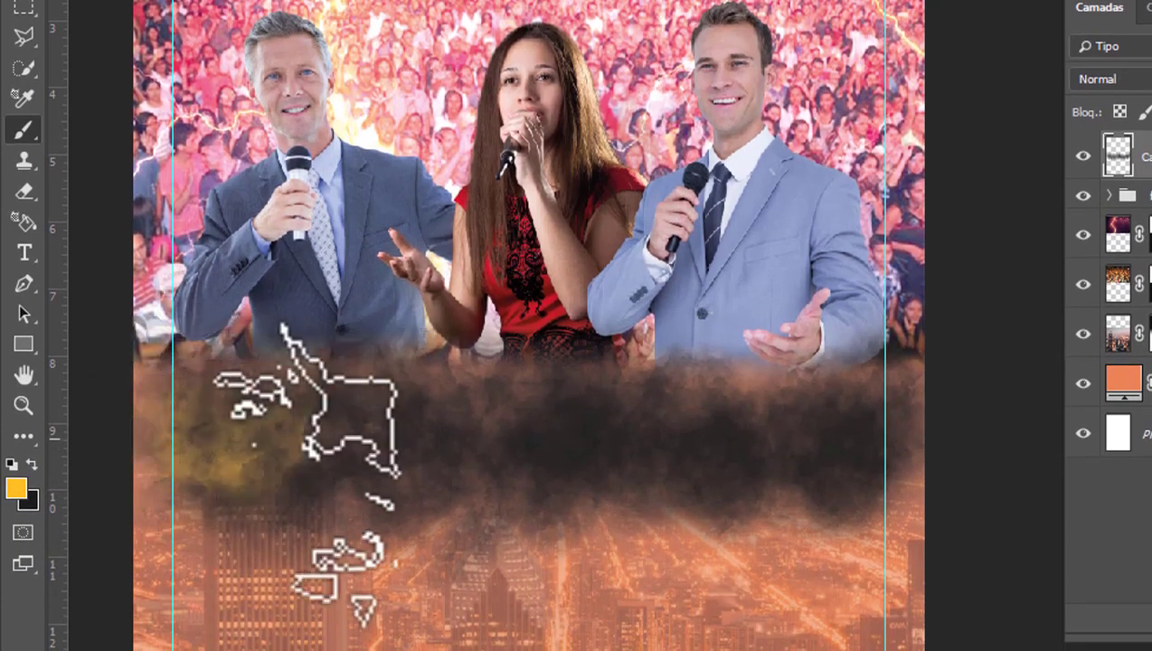
drag(305, 470, 488, 457)
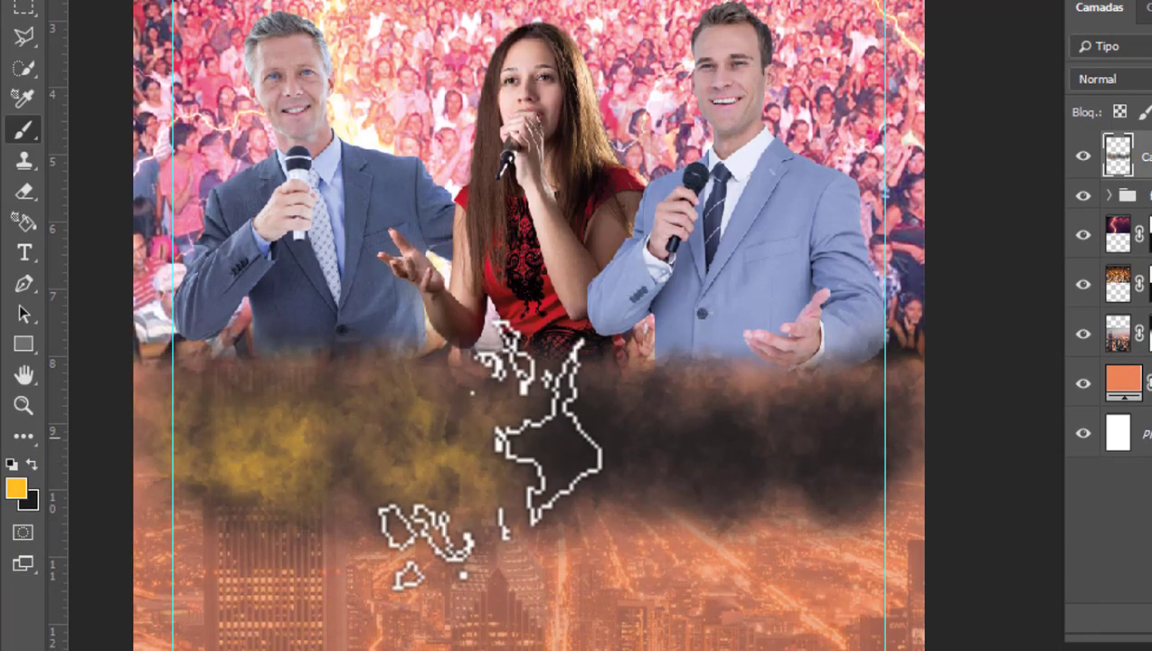
mouse_move(489, 456)
mouse_down()
mouse_move(727, 471)
mouse_move(886, 438)
mouse_up()
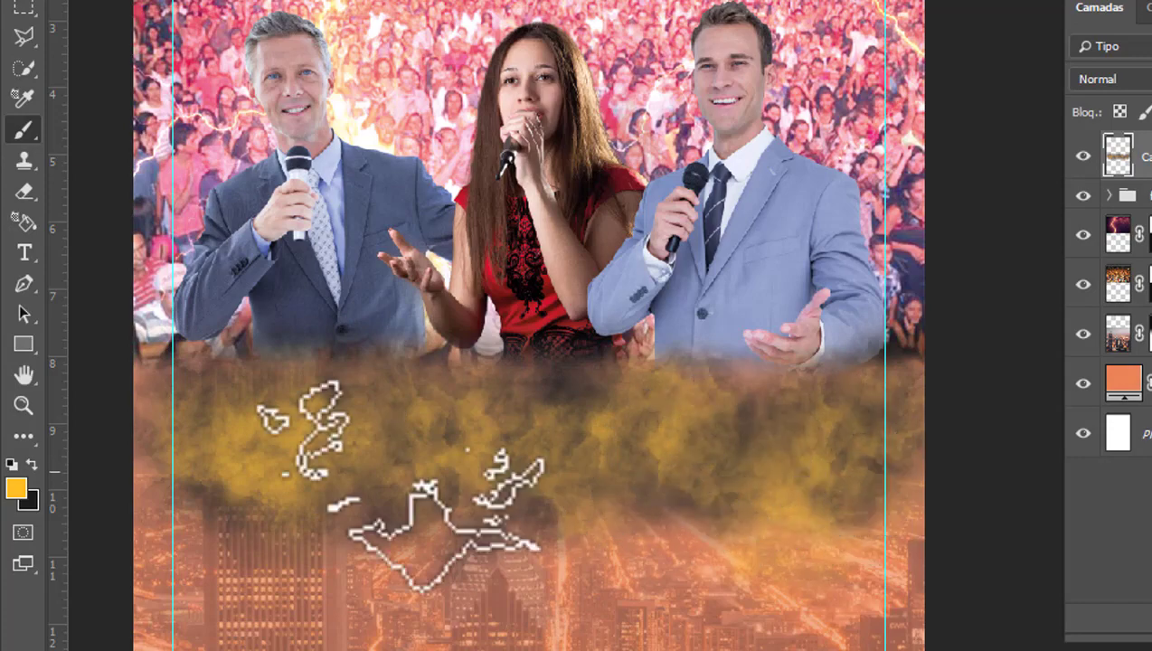
Pick a light cream colour and layer pale cream smoke over the yellow haze
click(15, 489)
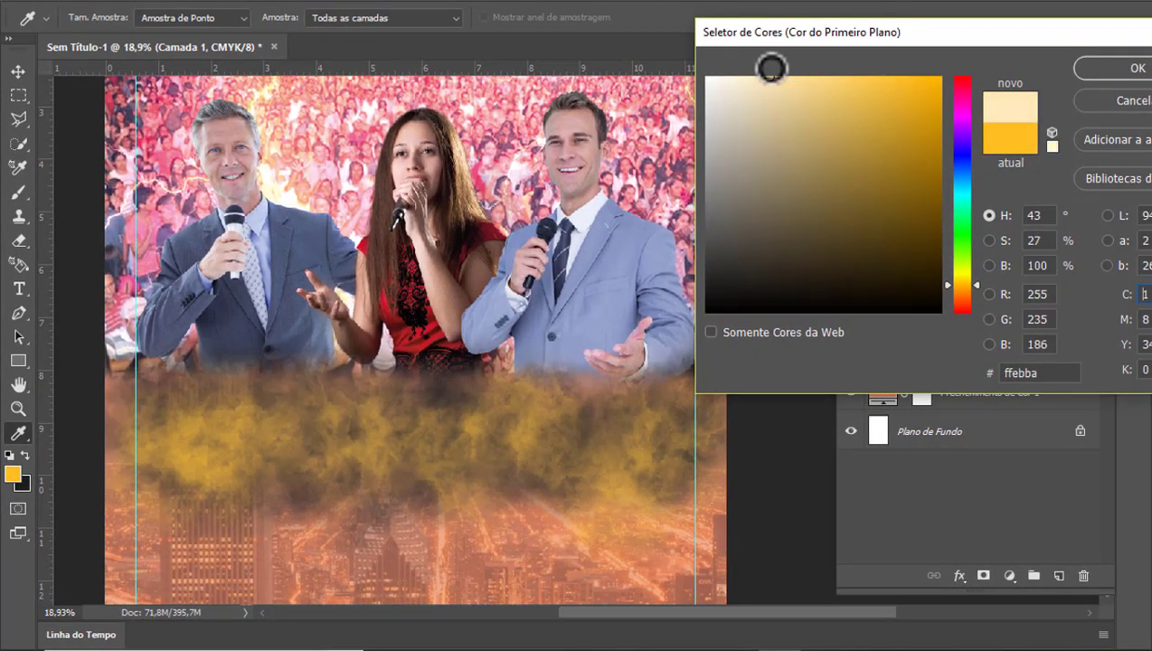
click(1121, 70)
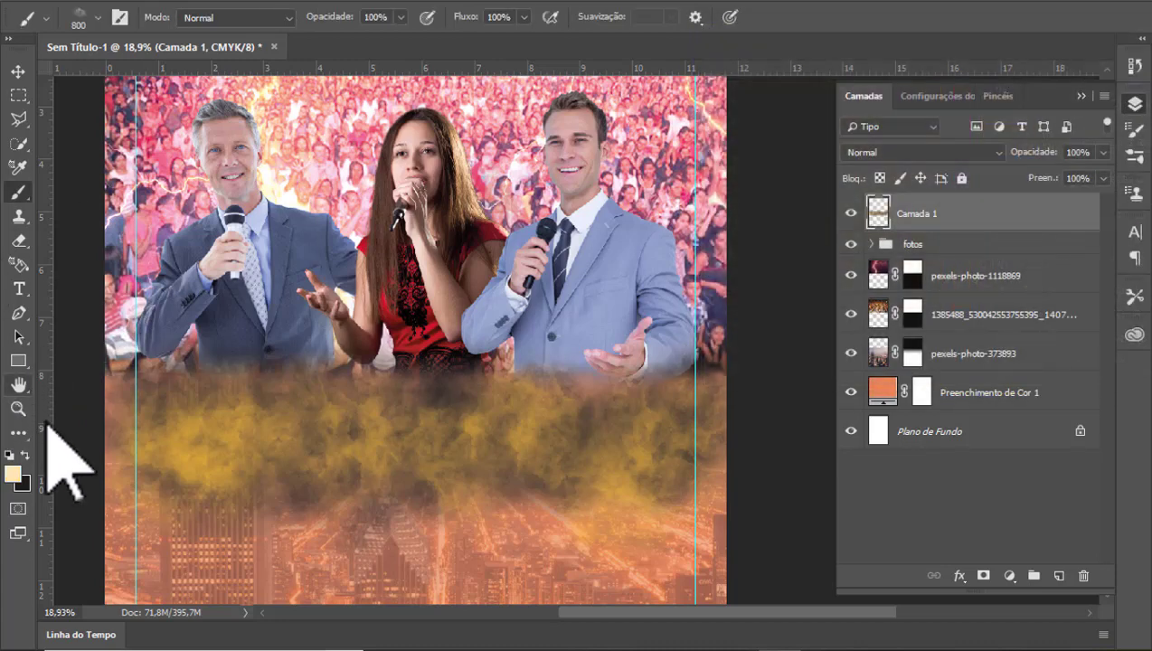
mouse_move(163, 452)
mouse_down()
mouse_move(167, 470)
mouse_move(231, 438)
mouse_move(317, 438)
mouse_move(272, 411)
mouse_up()
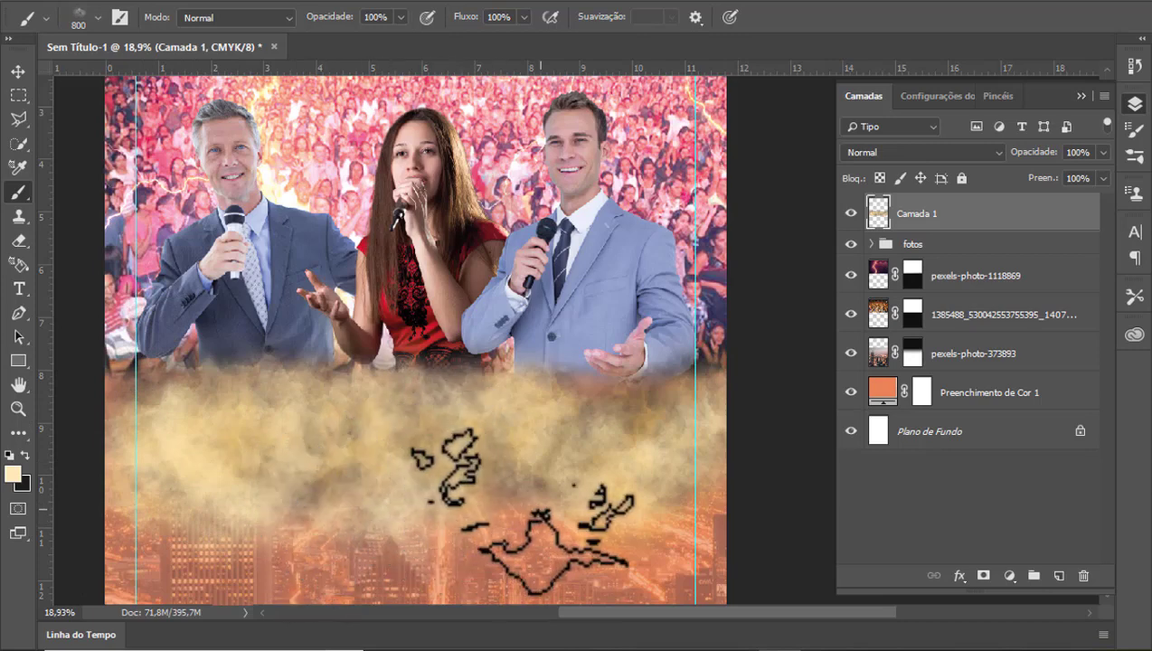
click(13, 473)
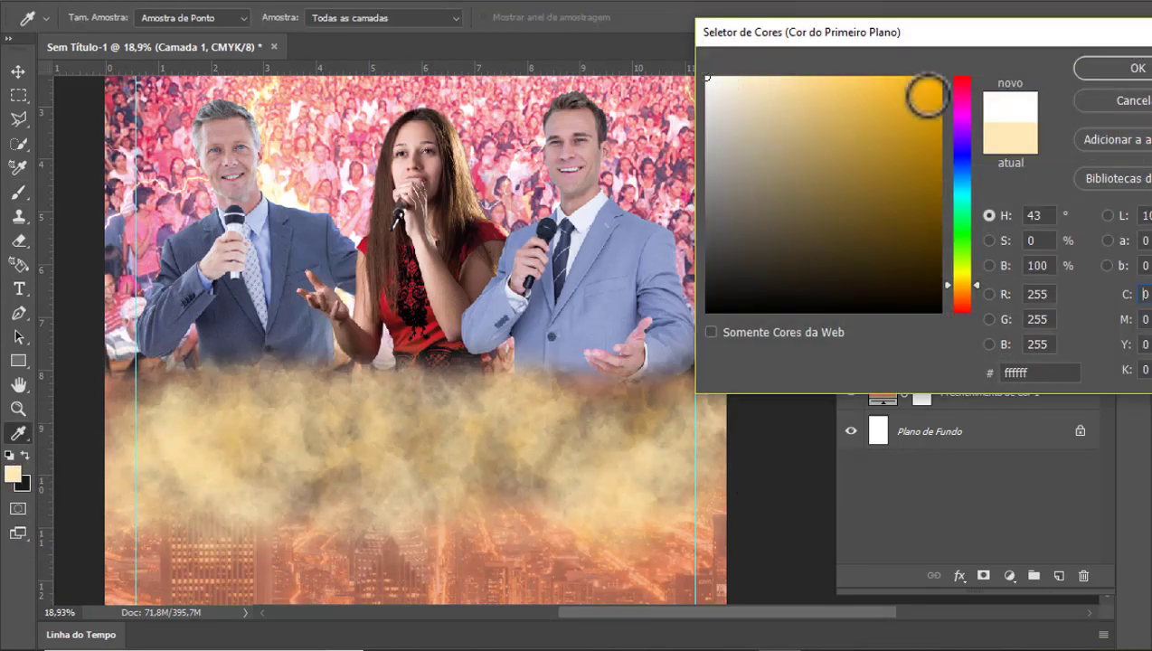
Use white as the foreground colour to build soft white smoke over the golden haze
click(1097, 72)
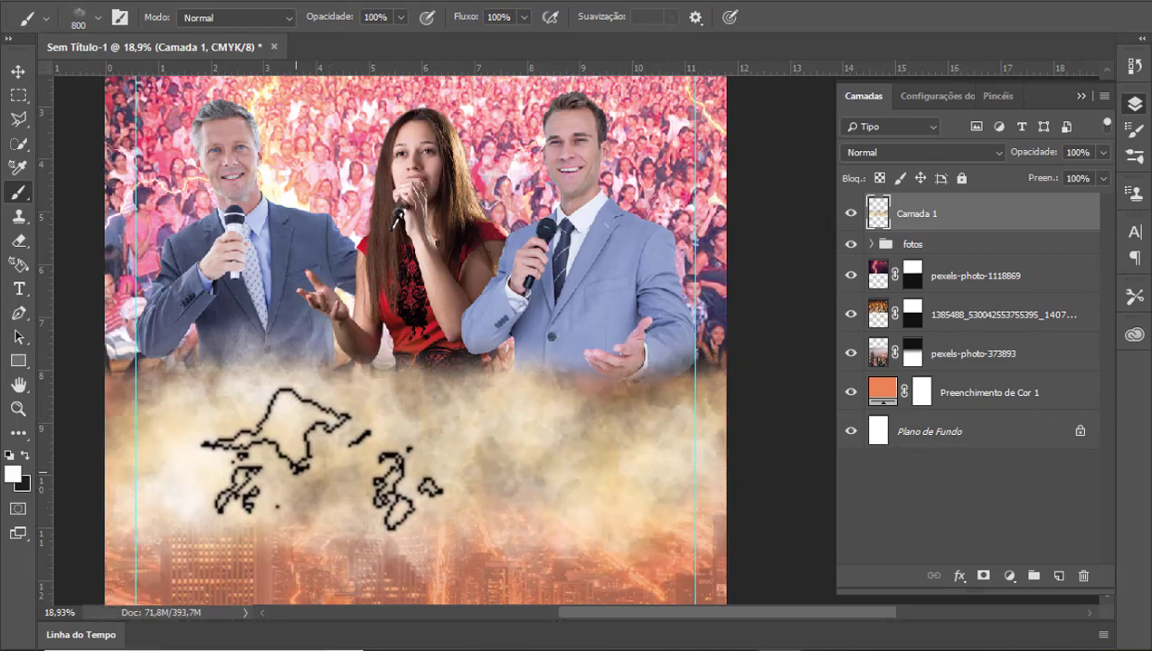
scroll(344, 447, down, 3)
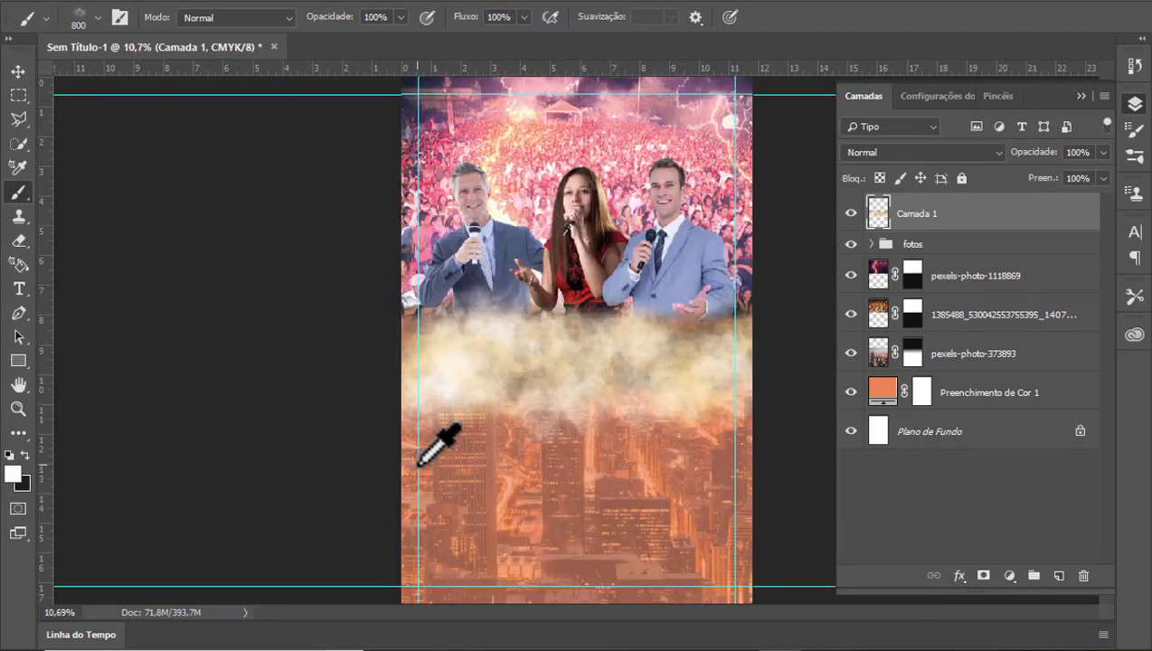
scroll(703, 289, up, 1)
scroll(701, 262, up, 2)
scroll(701, 262, up, 2)
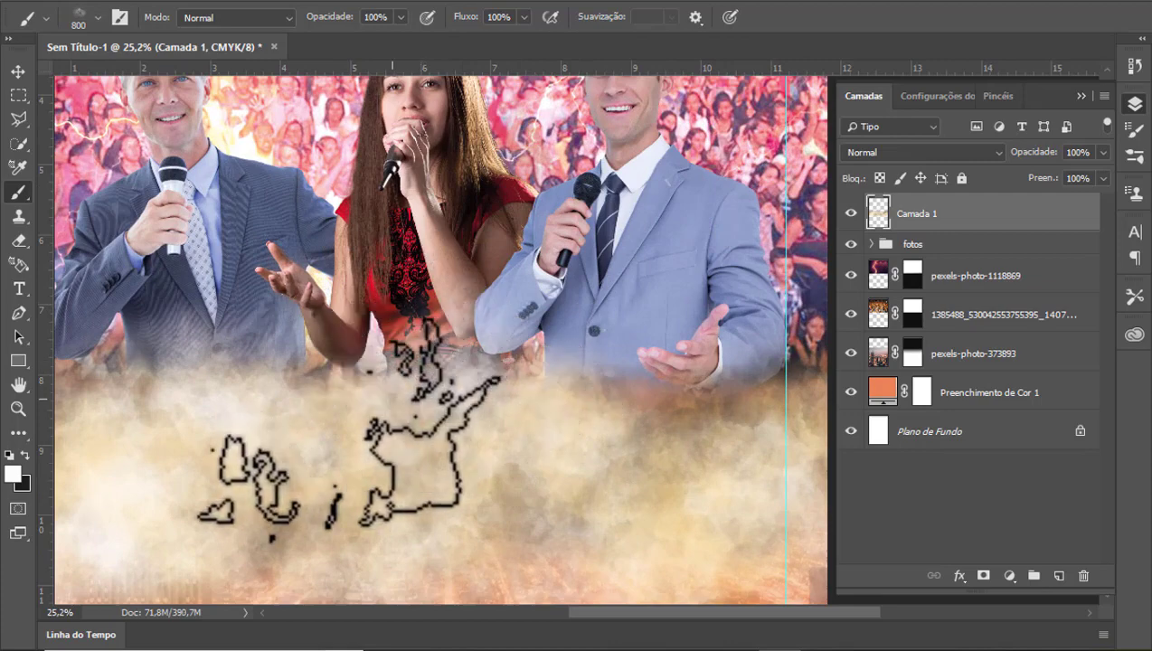
scroll(321, 437, down, 1)
scroll(289, 398, down, 2)
scroll(222, 373, up, 1)
scroll(219, 366, up, 2)
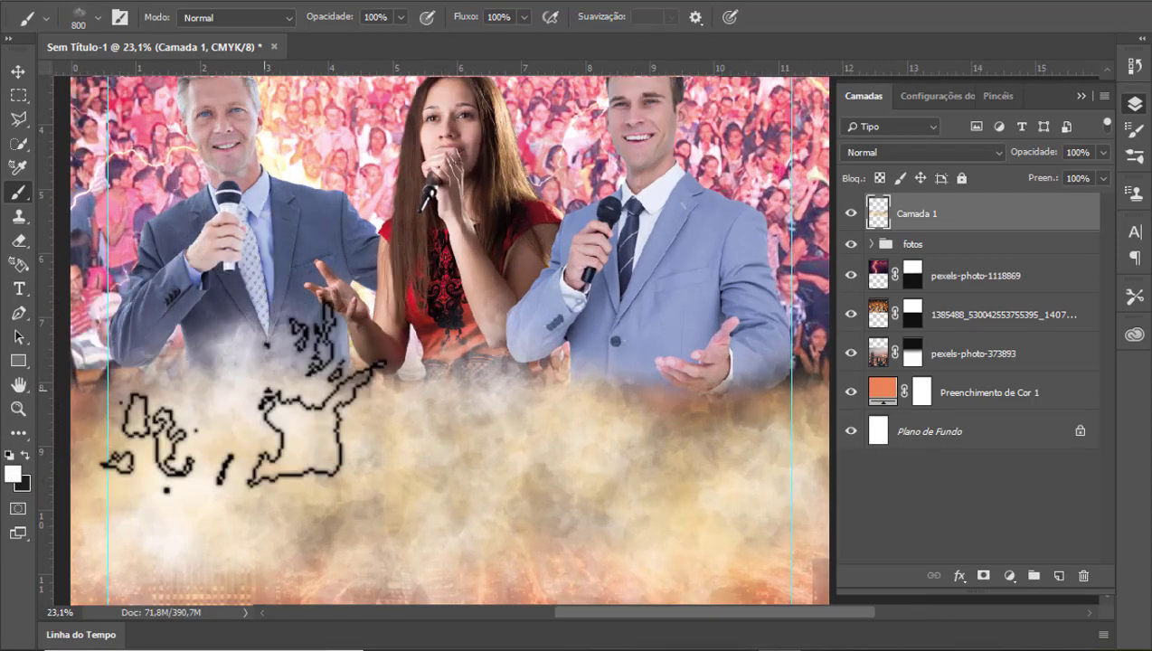
scroll(402, 379, down, 2)
scroll(463, 360, up, 2)
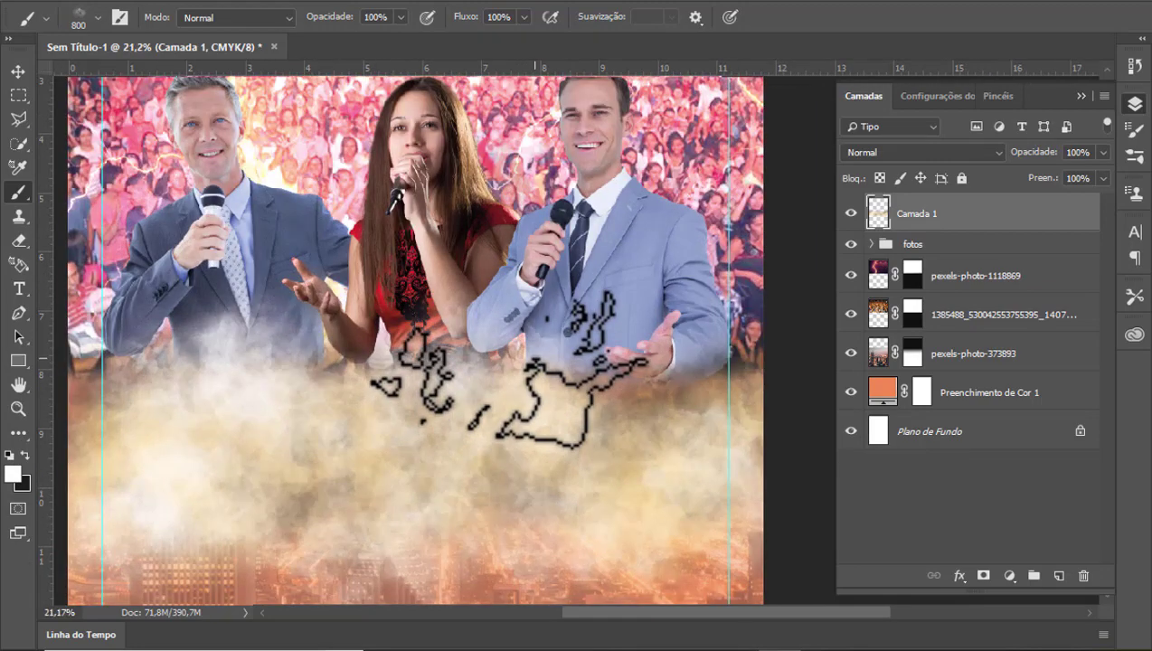
scroll(384, 380, down, 2)
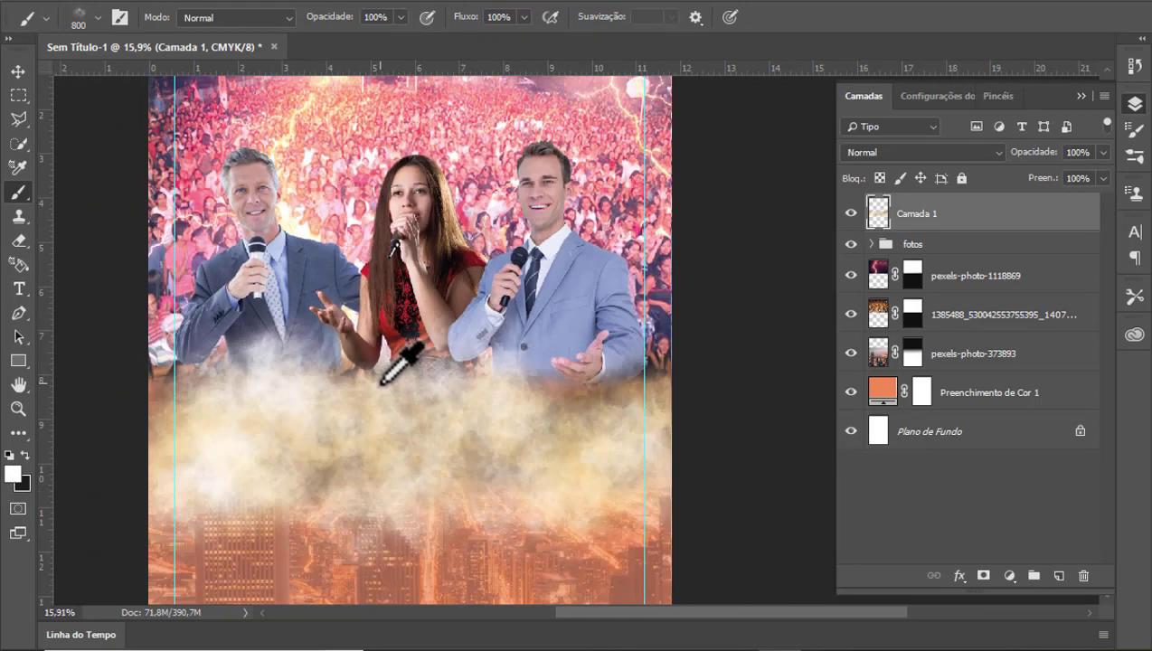
scroll(375, 434, down, 1)
scroll(285, 480, up, 1)
scroll(295, 491, up, 1)
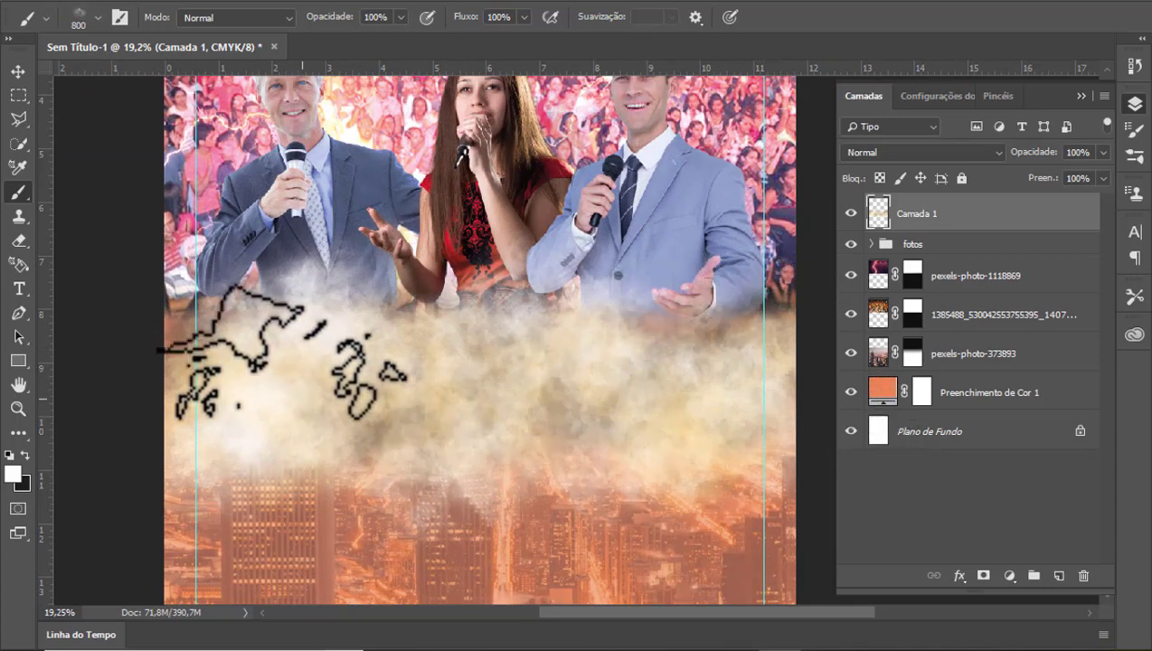
scroll(283, 372, down, 2)
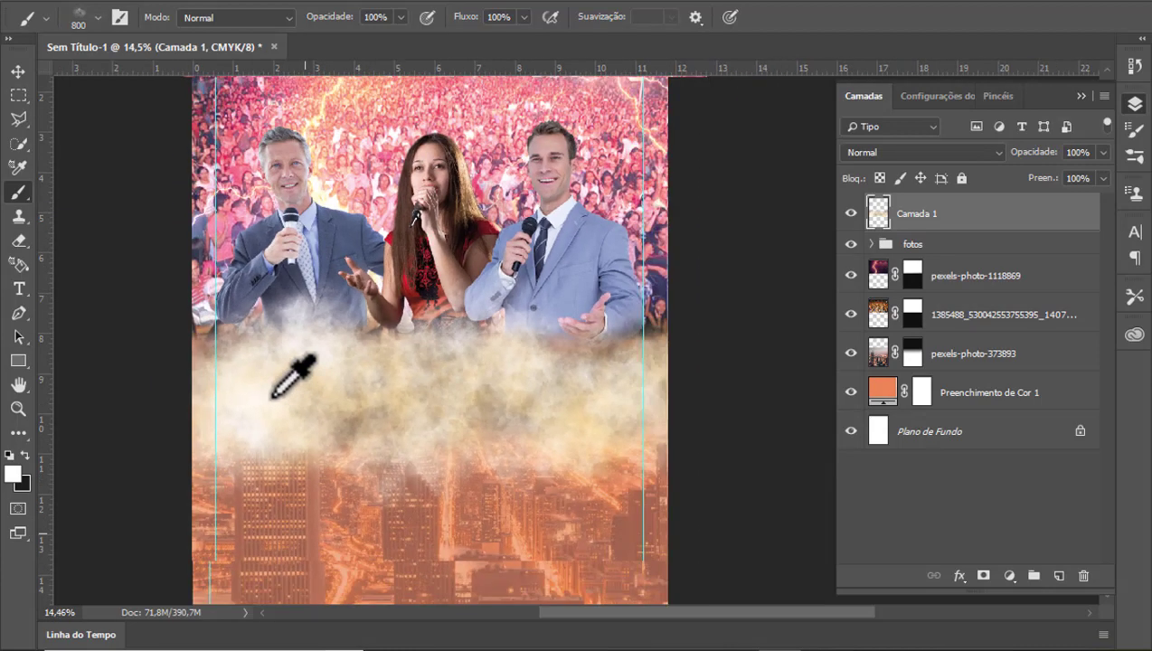
scroll(597, 424, down, 1)
scroll(533, 411, up, 2)
scroll(506, 388, down, 1)
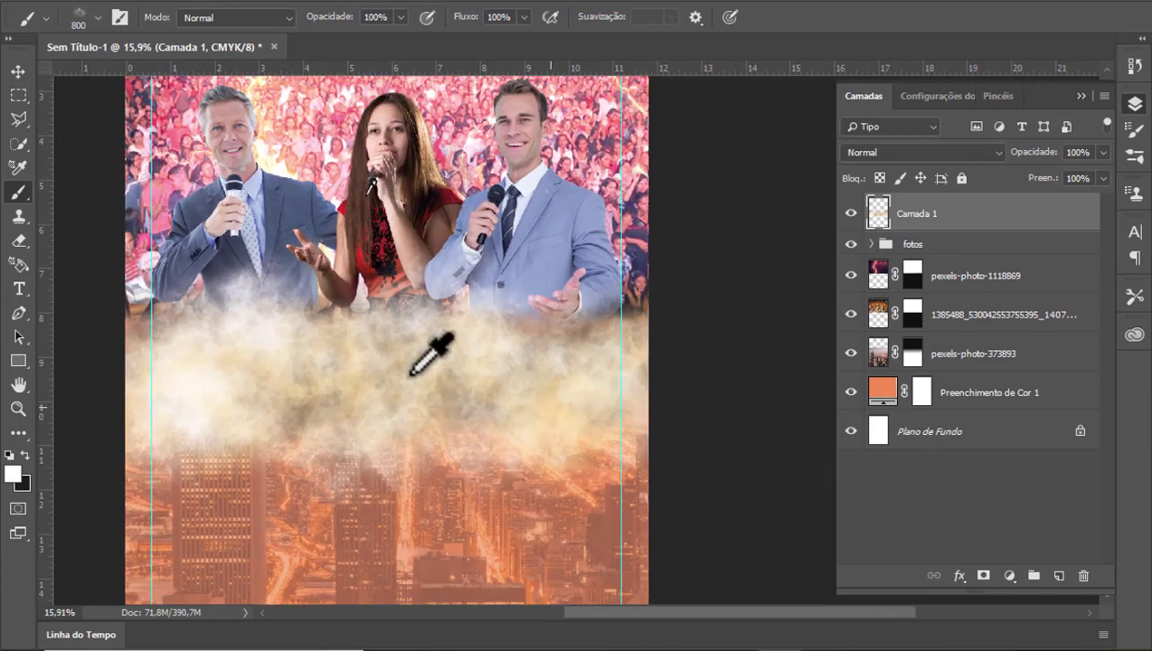
Start a 14 pt white text line at the left over the smoke for the singers' names
click(26, 295)
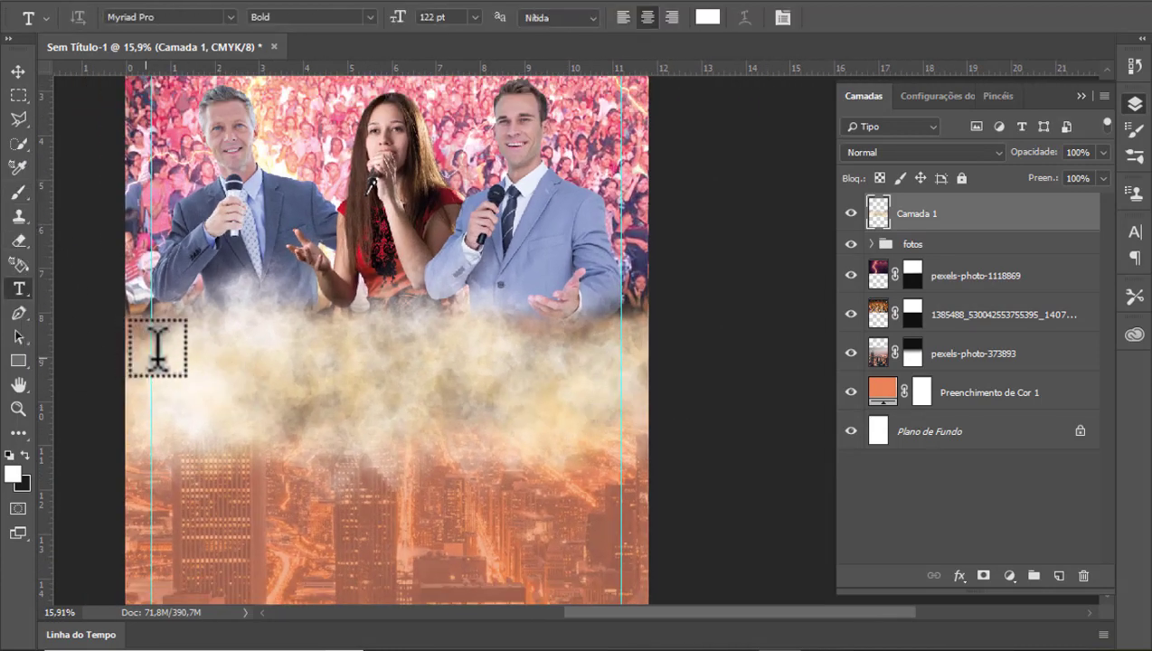
click(158, 352)
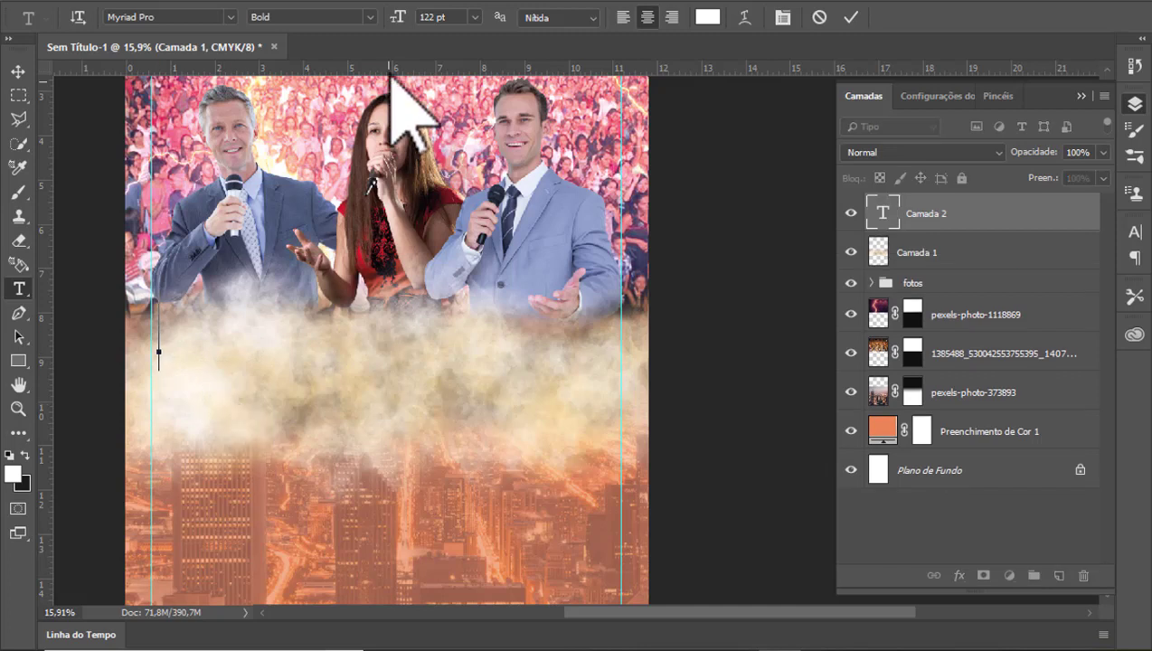
click(476, 17)
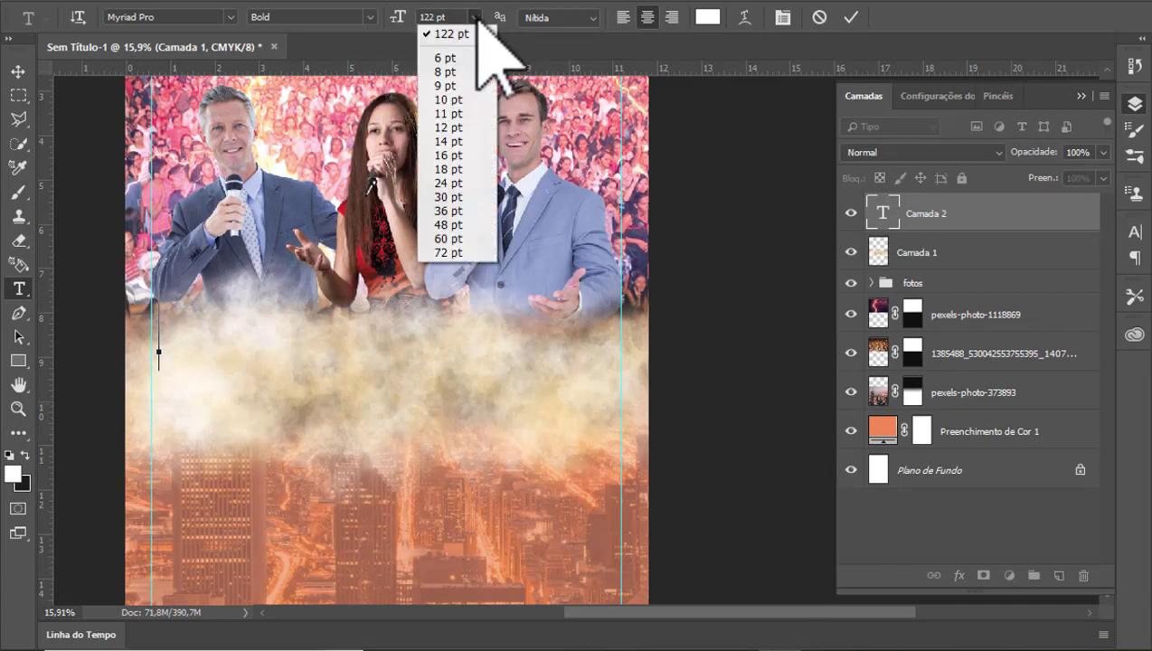
click(453, 142)
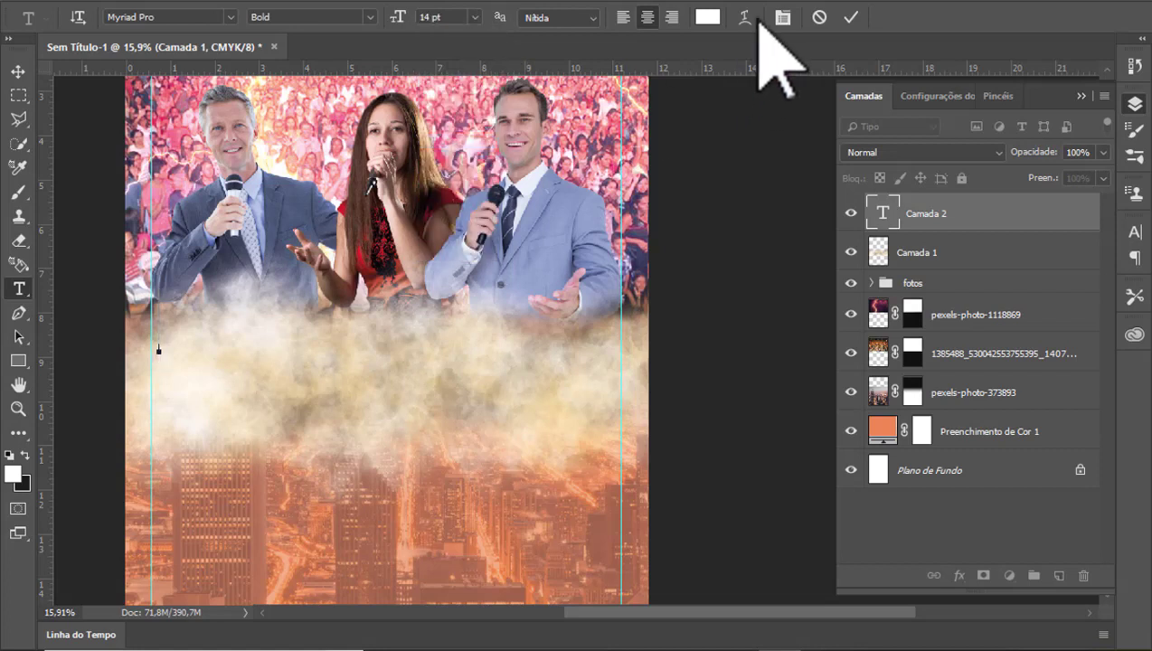
click(707, 18)
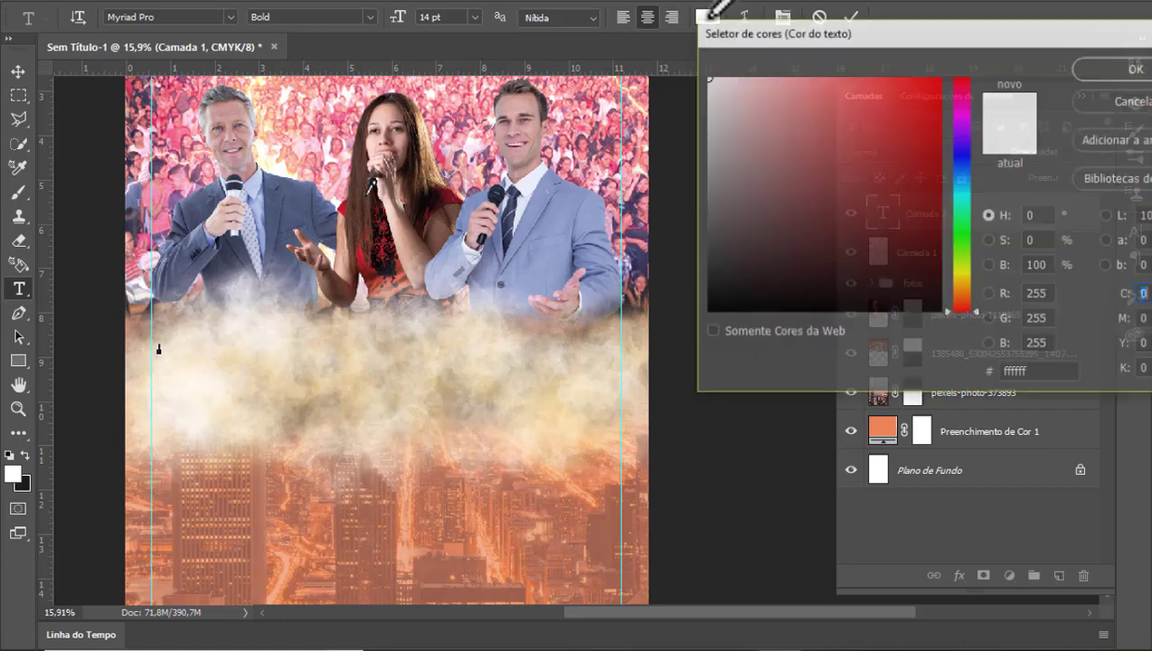
drag(894, 206, 993, 366)
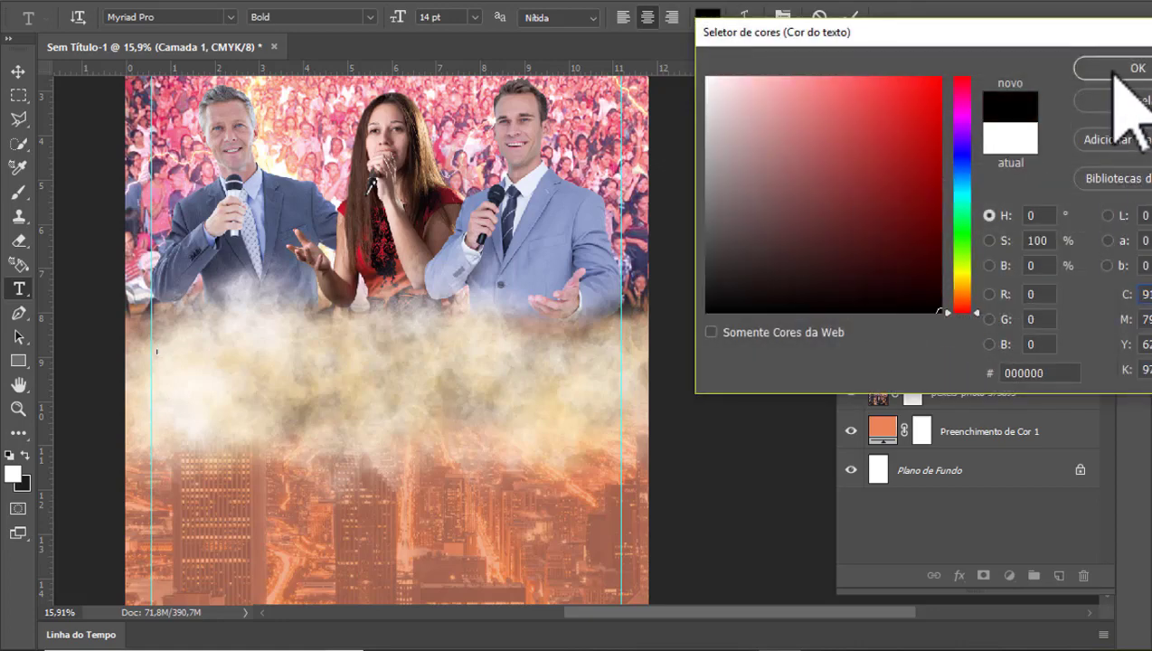
drag(823, 162, 649, 40)
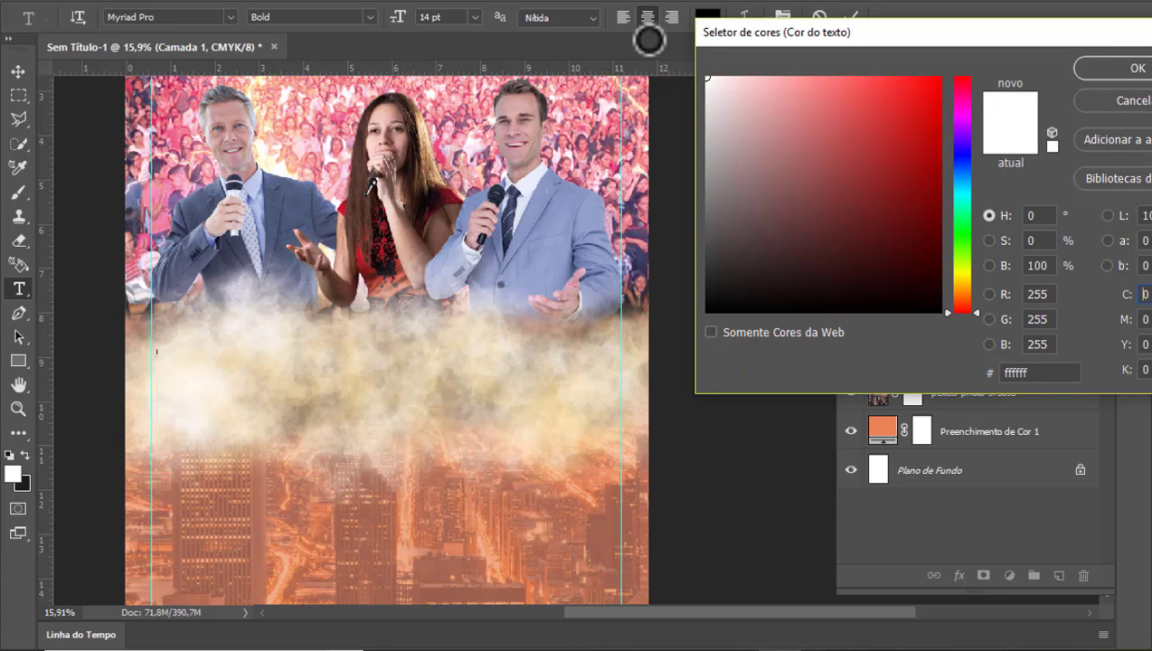
click(1114, 68)
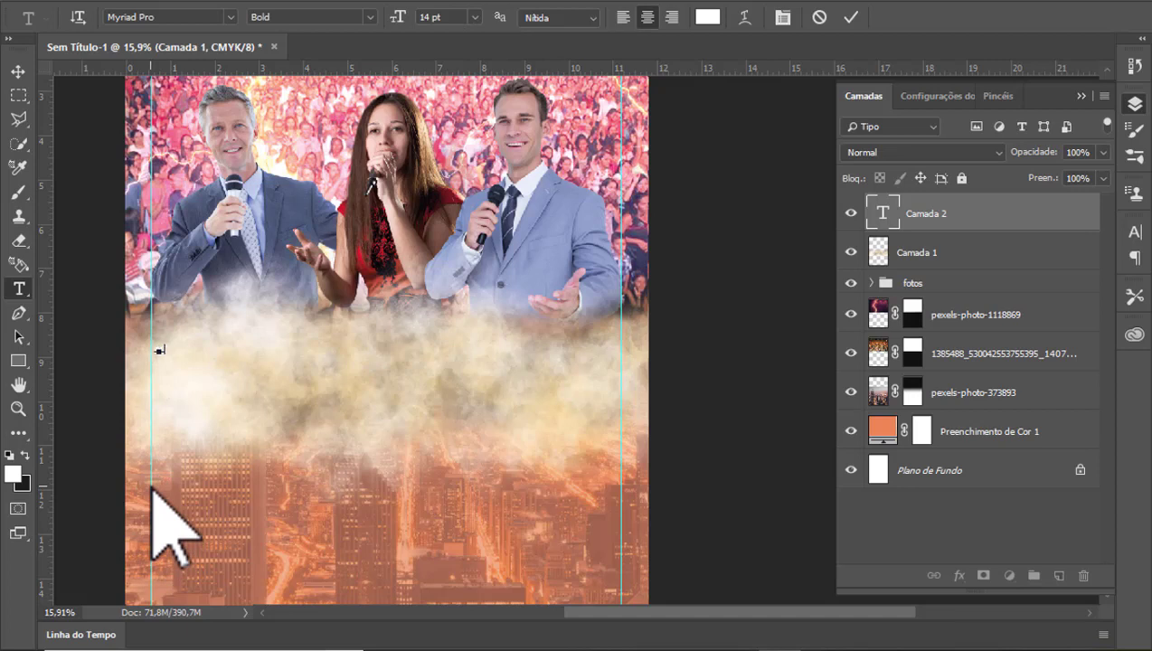
click(160, 350)
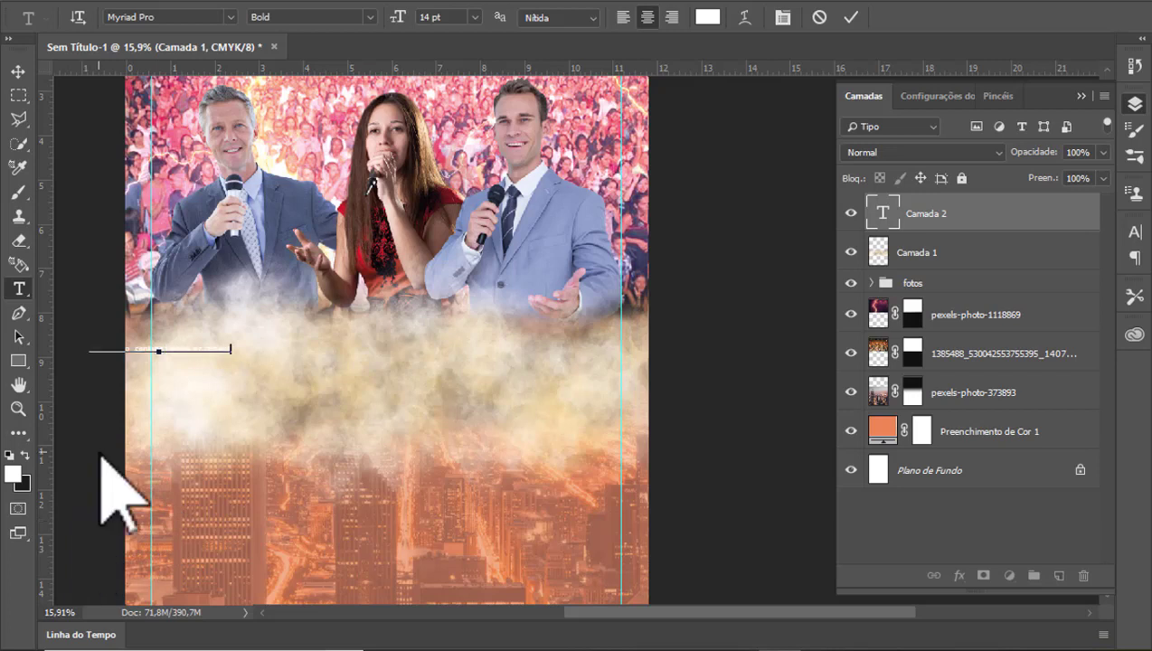
Commit the names text and move it toward the poster centre
click(19, 76)
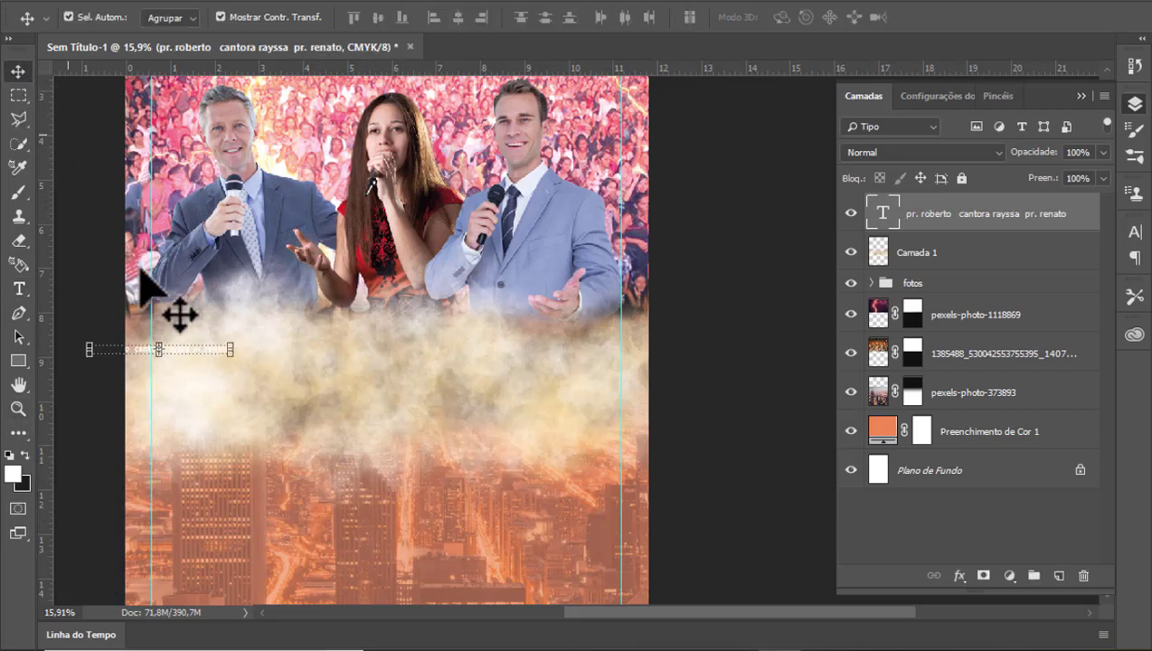
key(ctrl+t)
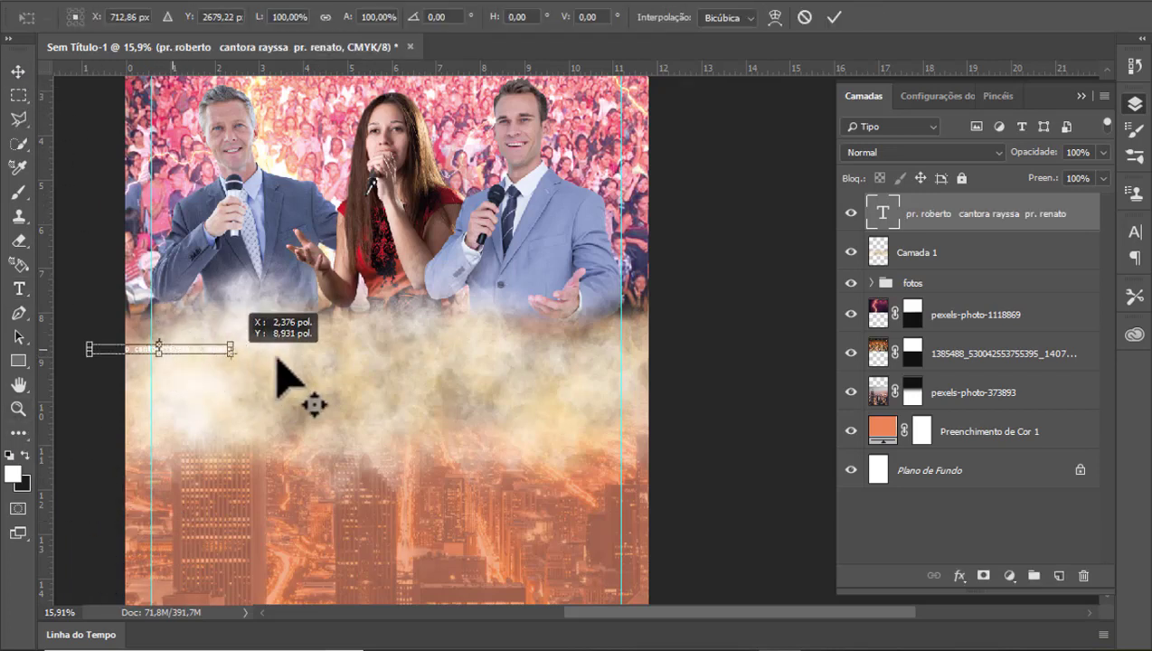
mouse_move(193, 348)
mouse_down()
mouse_move(404, 360)
mouse_move(297, 337)
mouse_move(36, 339)
mouse_up()
key(Return)
Select the whole names line and increase its font size
key(t)
drag(50, 518, 85, 517)
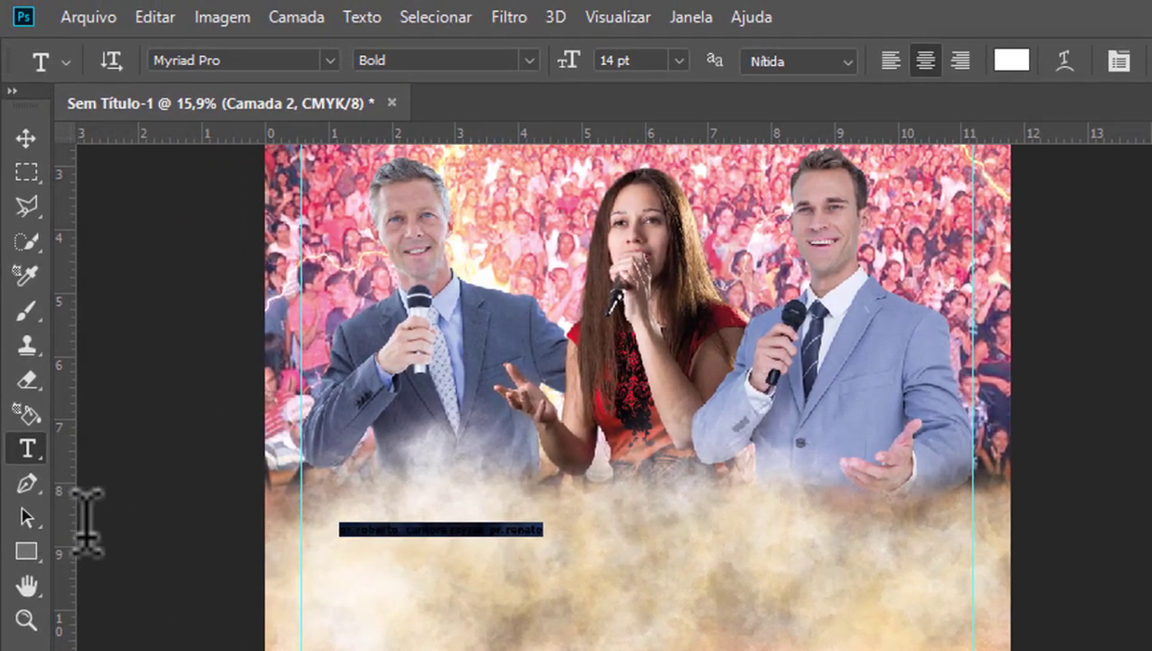
click(644, 62)
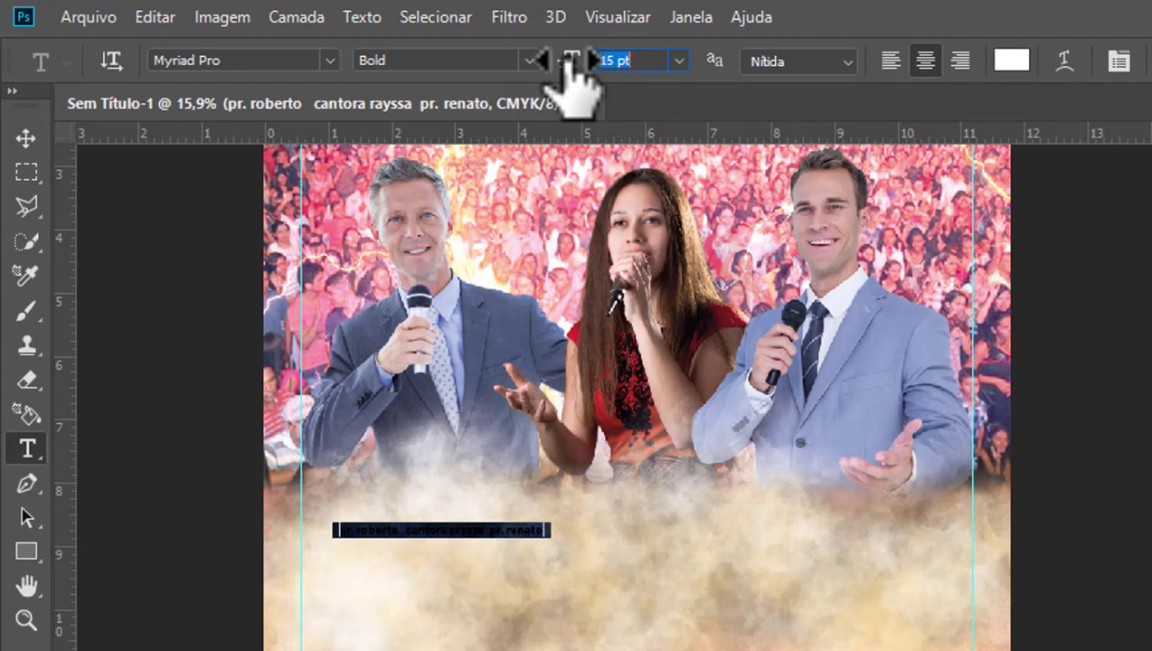
key(Up)
key(Up)
key(Up)
key(Up)
key(Up)
key(Up)
key(Up)
key(Up)
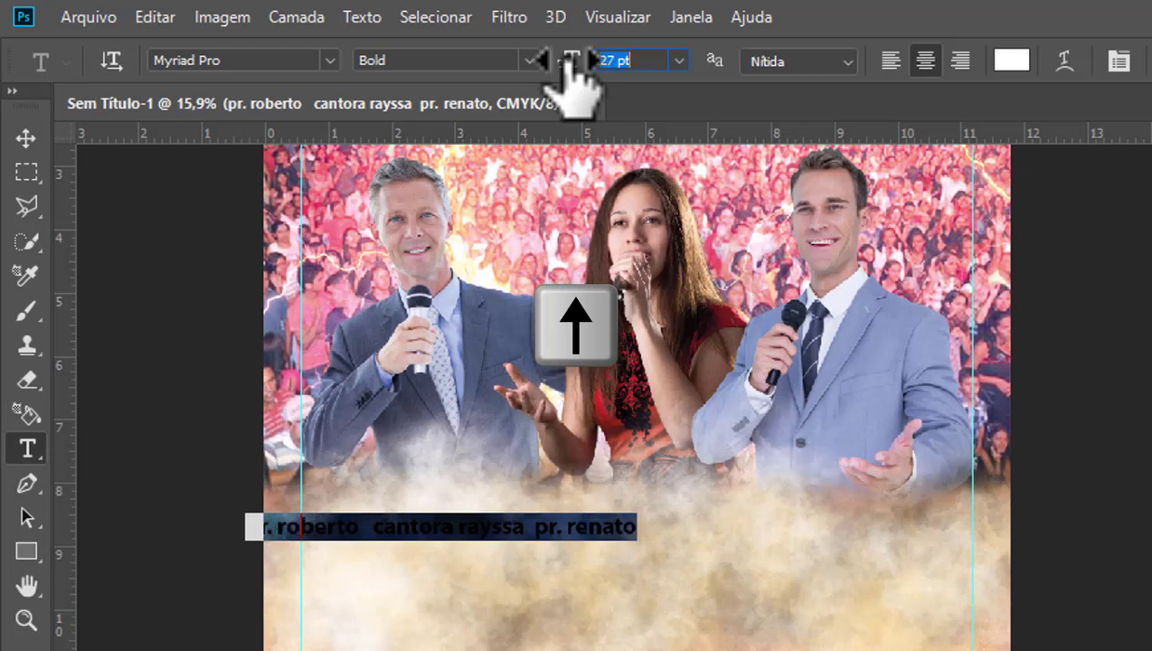
key(Up)
key(Up)
key(Up)
key(Up)
key(Up)
key(Up)
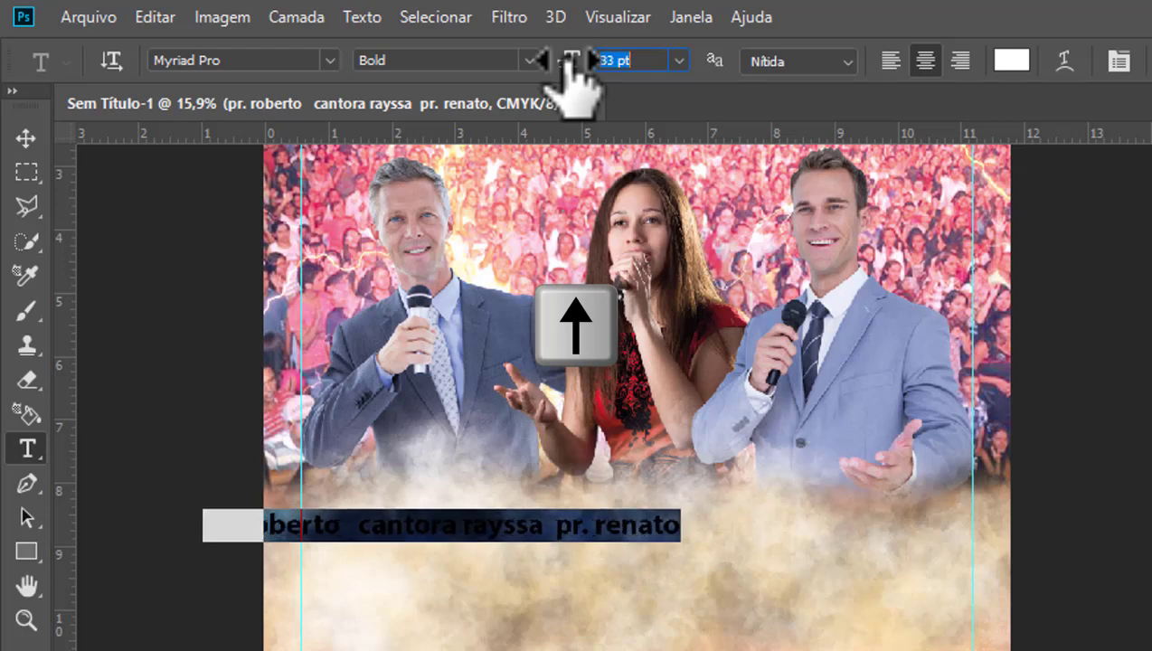
key(Up)
key(Up)
key(Up)
key(Up)
key(Up)
key(Up)
key(Up)
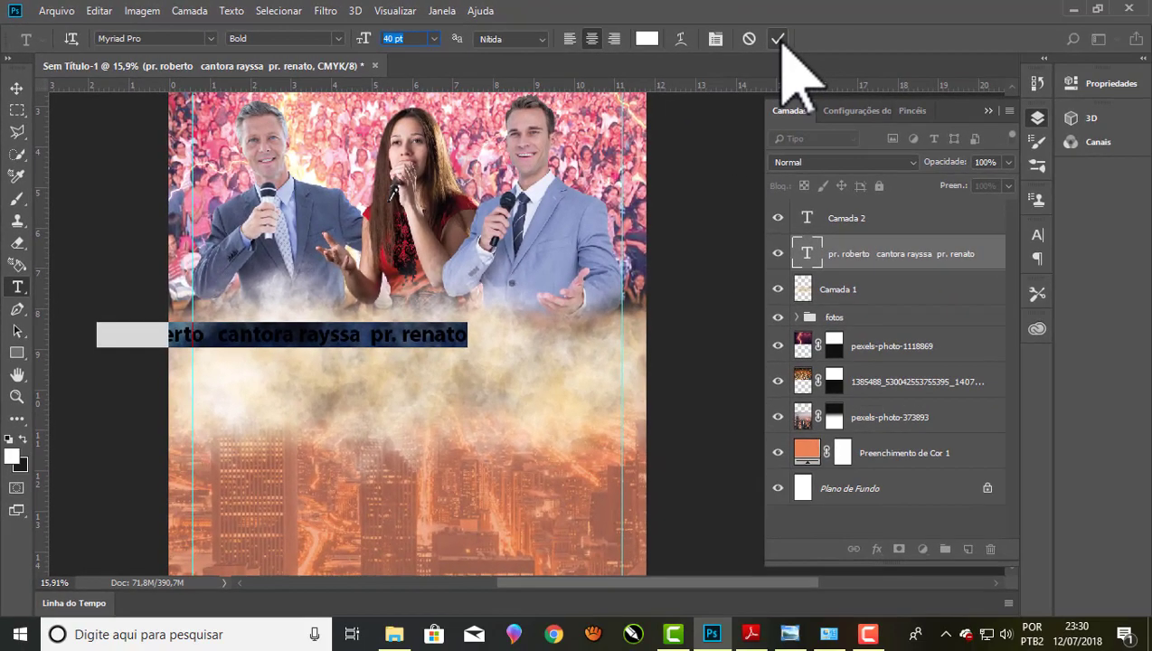
click(785, 41)
Centre the names line under the singers and settle its size at 37 pt
click(16, 86)
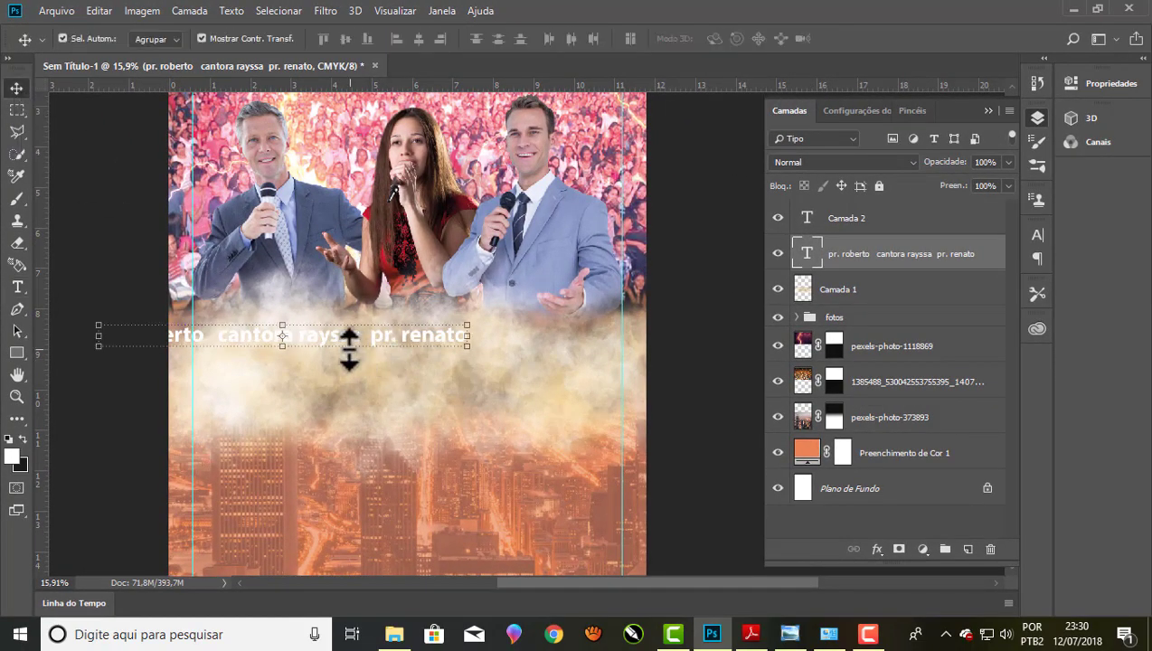
drag(336, 337, 467, 348)
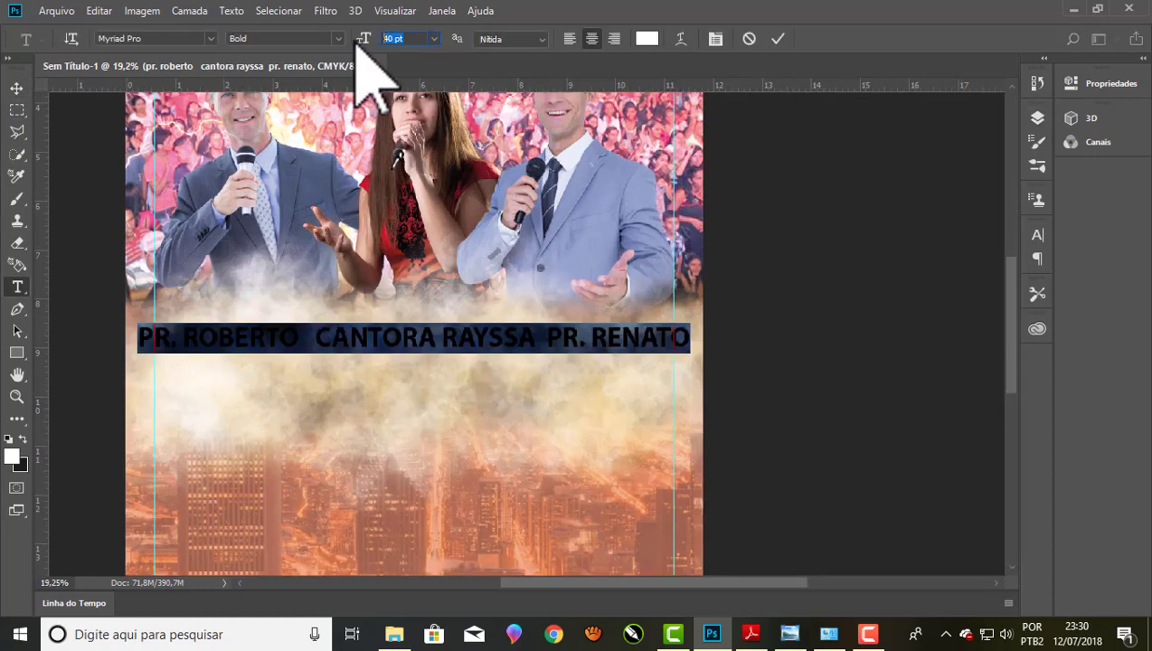
key(Down)
key(Down)
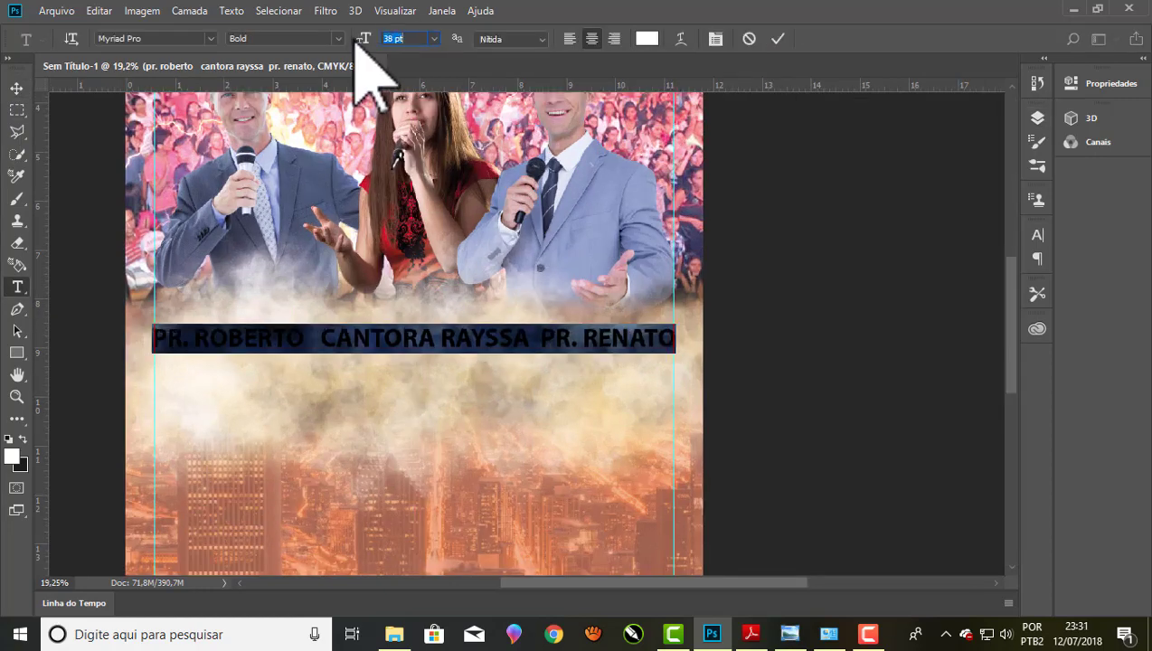
key(Down)
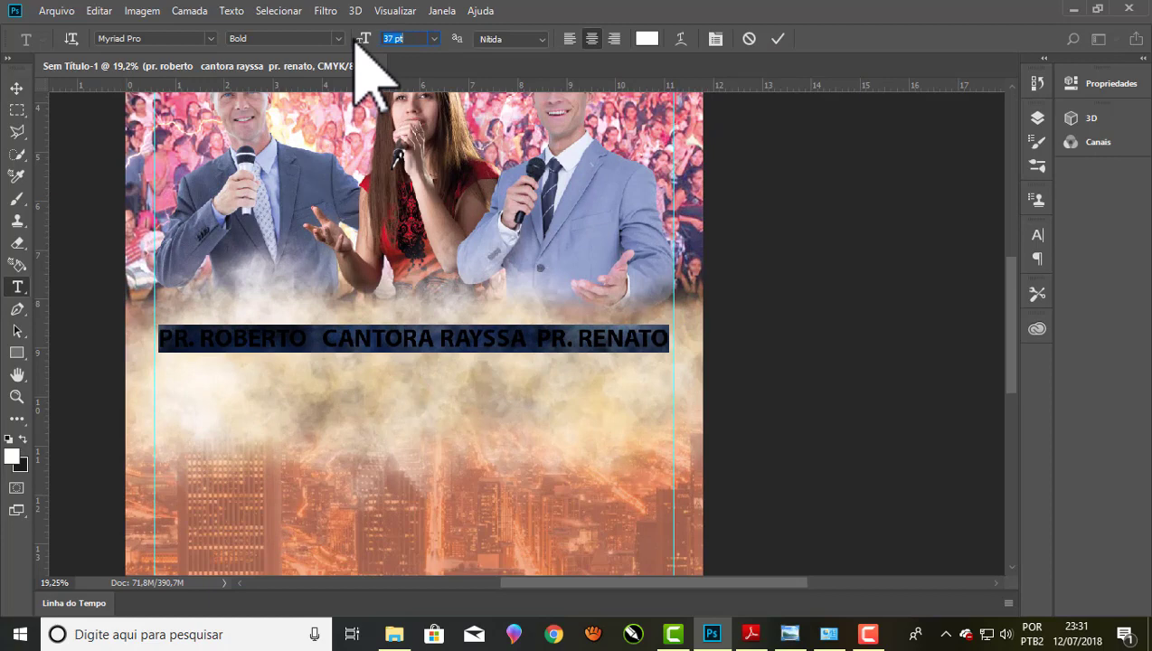
click(776, 39)
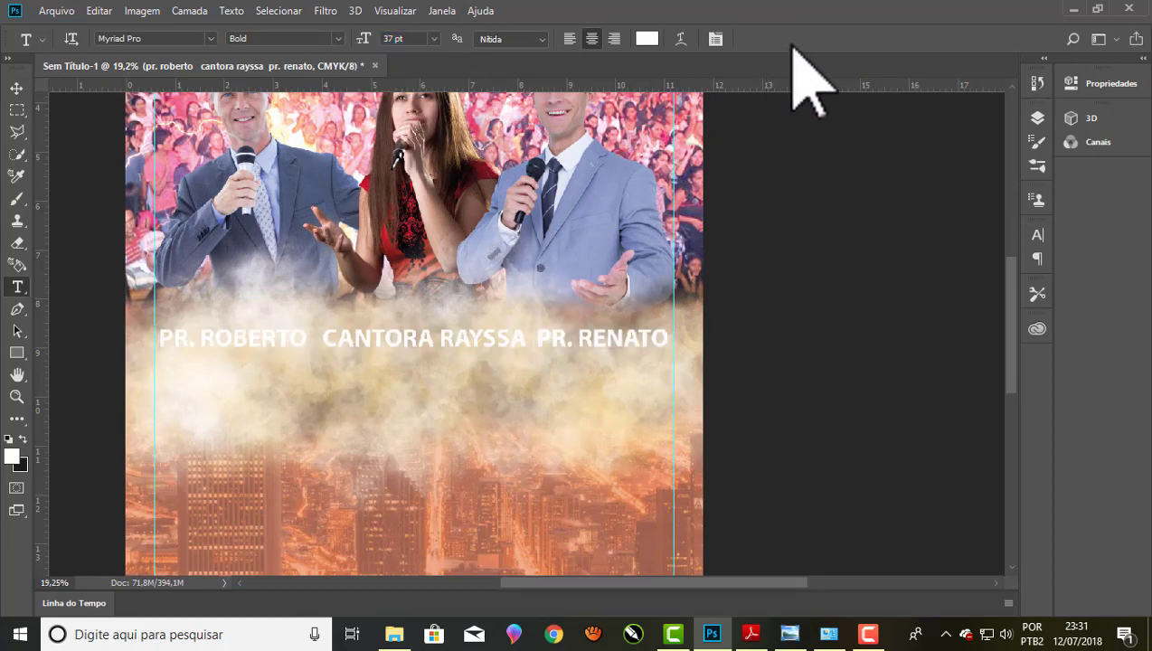
Add an 18 px black outside Traçado (Stroke) effect to the names layer
click(1037, 117)
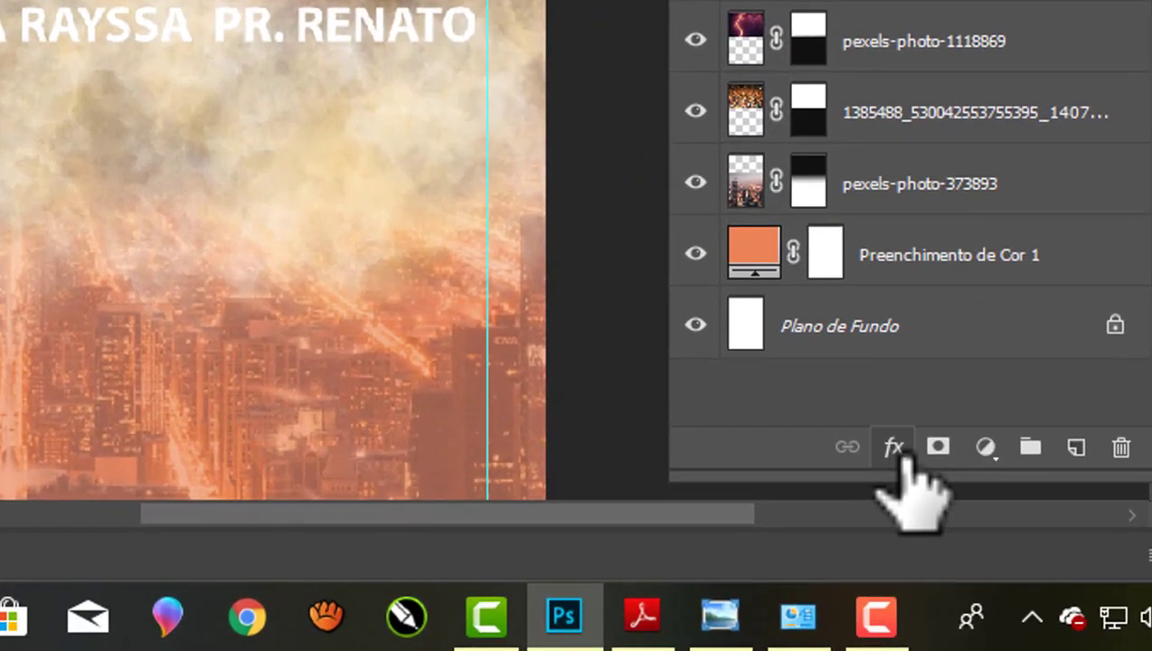
click(879, 535)
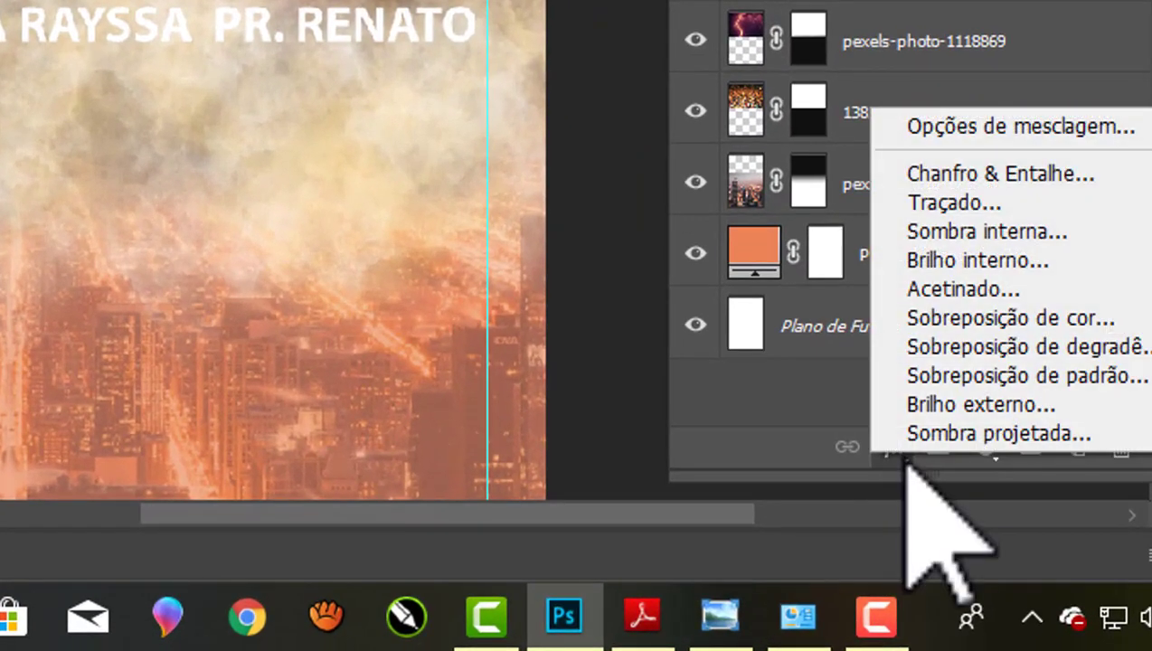
click(956, 203)
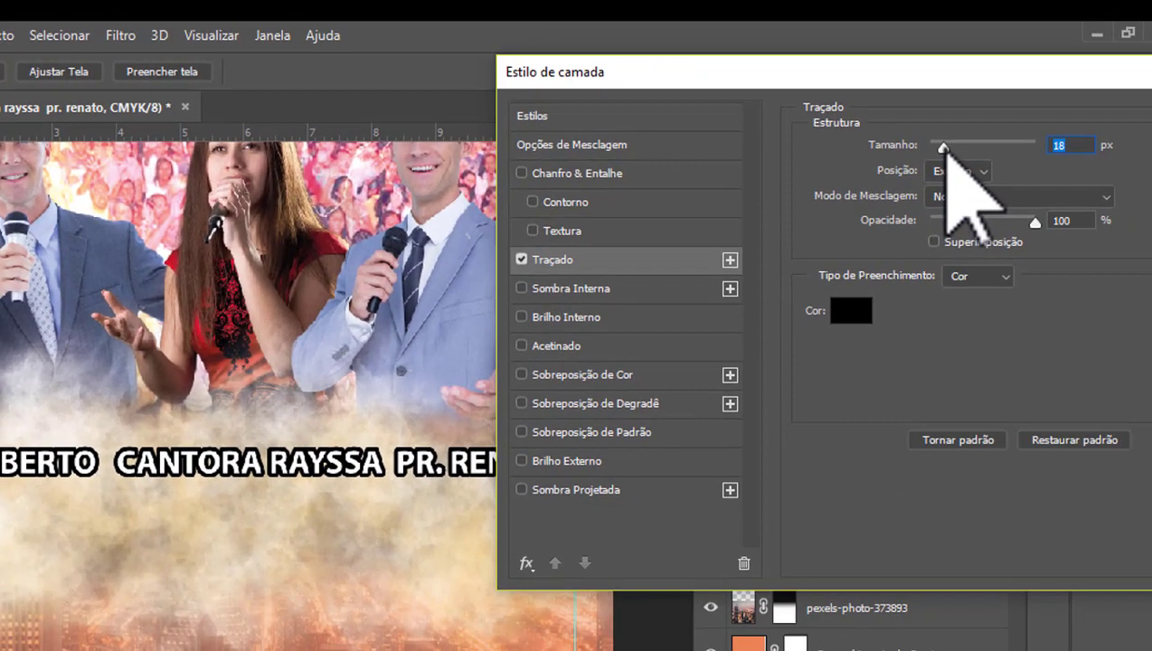
drag(943, 147, 948, 149)
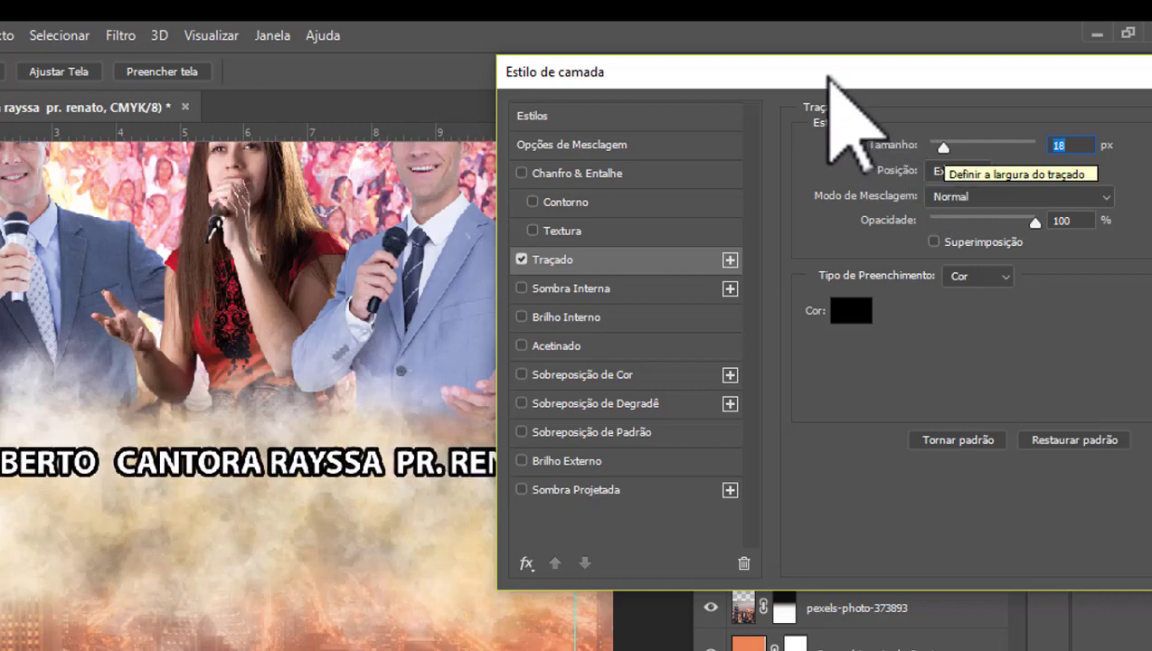
mouse_move(822, 72)
mouse_down()
mouse_move(1045, 644)
mouse_move(321, 118)
mouse_up()
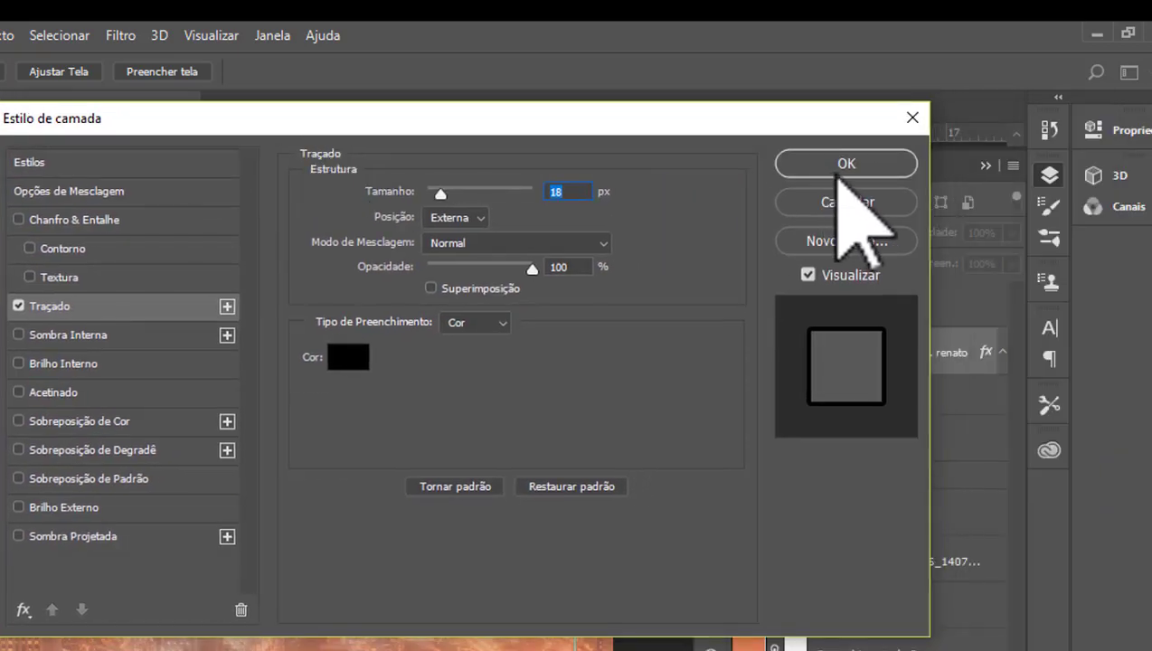
click(845, 170)
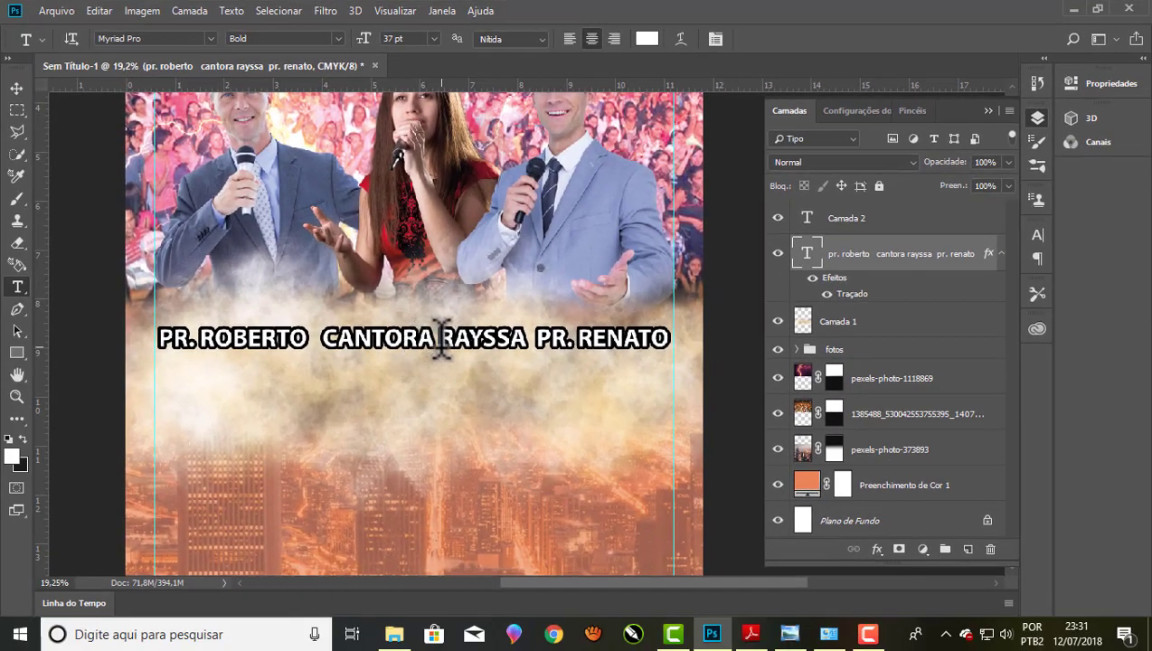
Add extra spaces between the three names and commit the text
click(440, 338)
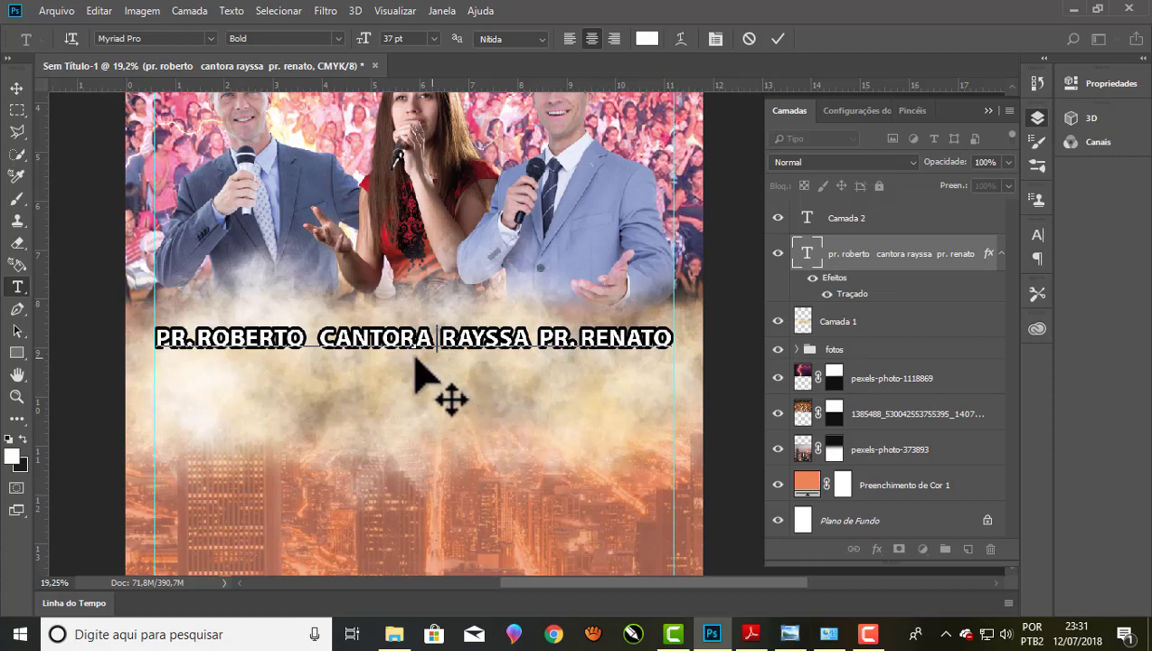
click(326, 344)
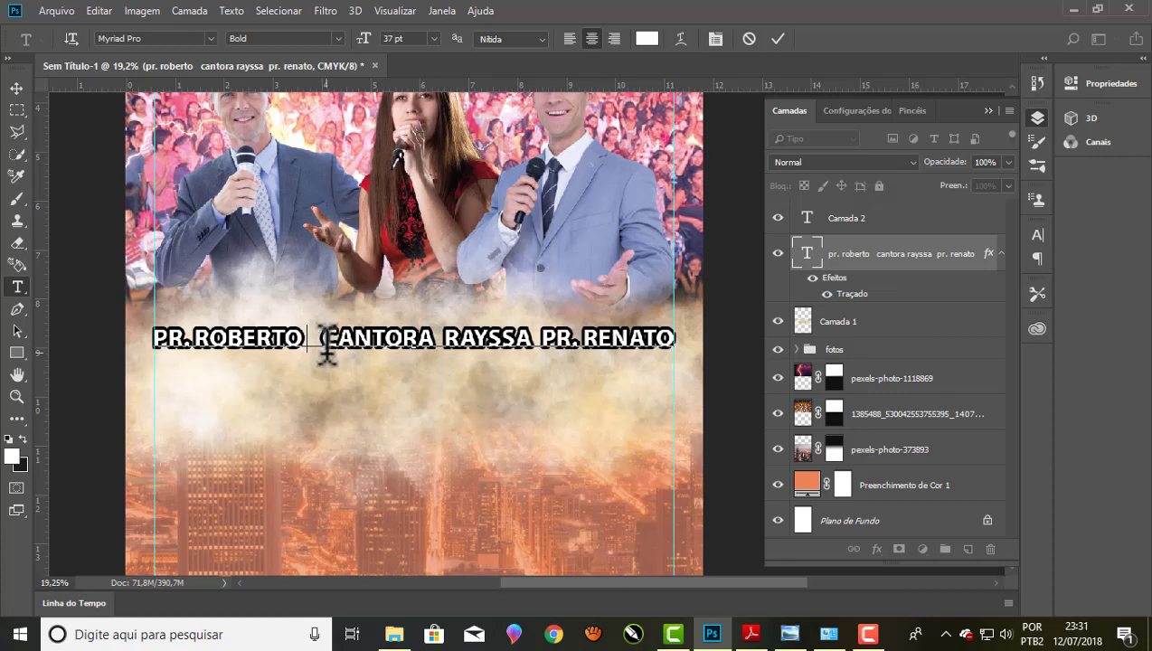
click(541, 337)
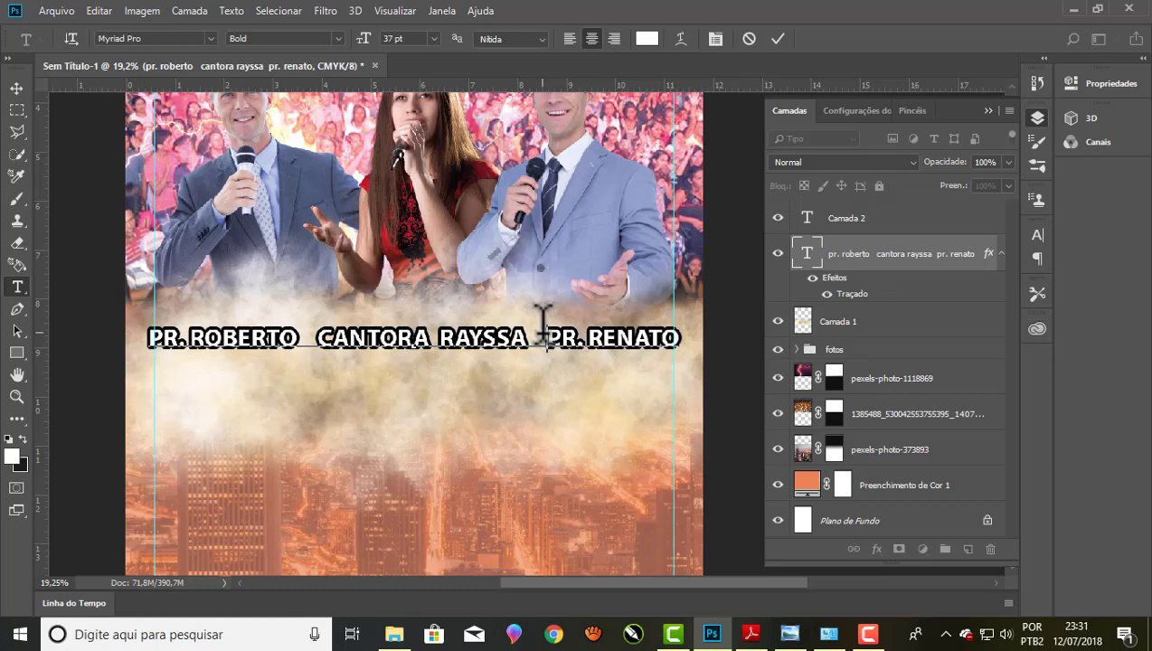
click(16, 87)
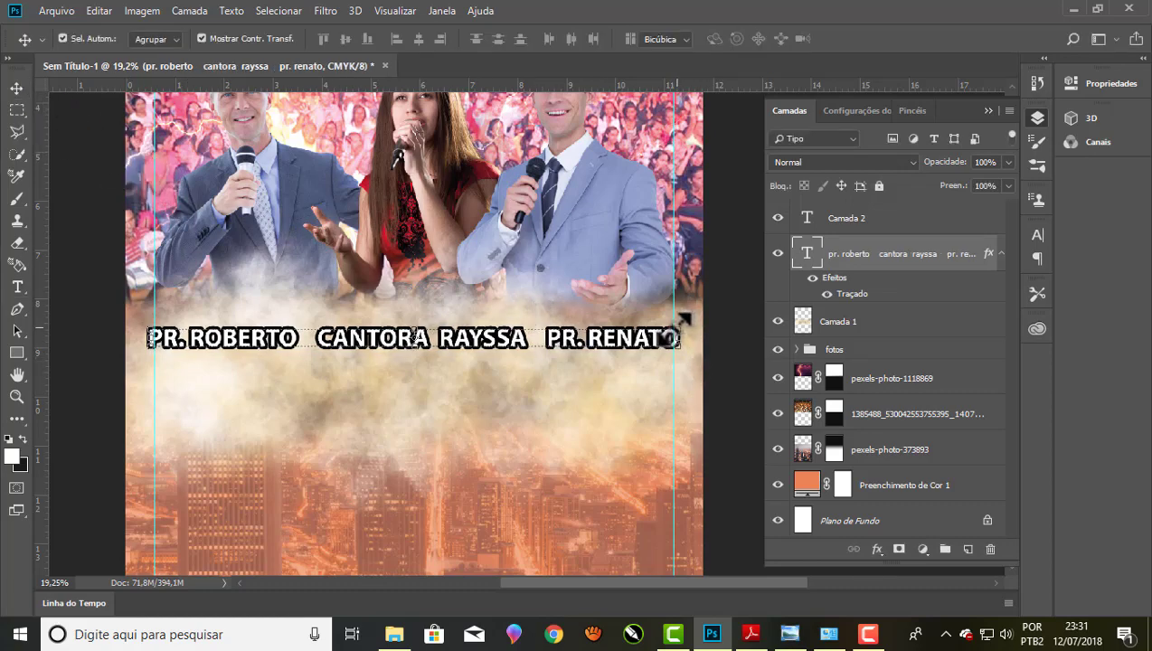
Scale the outlined names line slightly smaller and re-centre it just below the singers
drag(682, 319, 669, 327)
key(Return)
mouse_move(437, 355)
mouse_down()
mouse_move(450, 366)
mouse_move(453, 331)
mouse_up()
scroll(453, 340, down, 2)
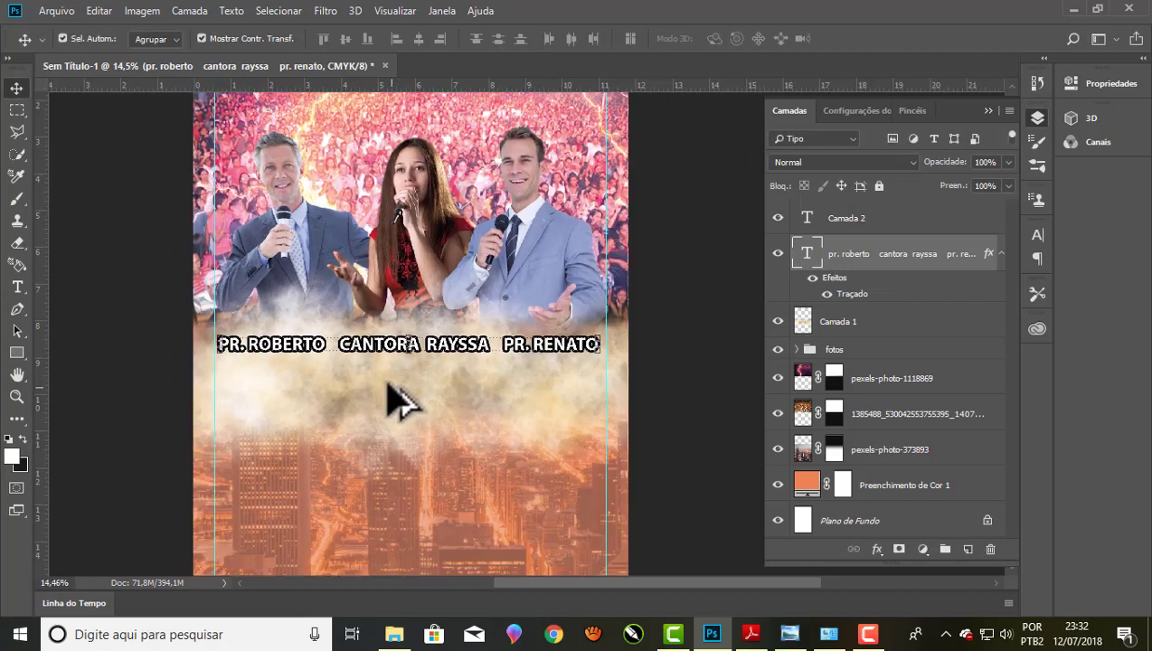
scroll(390, 399, down, 1)
scroll(386, 381, down, 1)
scroll(705, 333, up, 1)
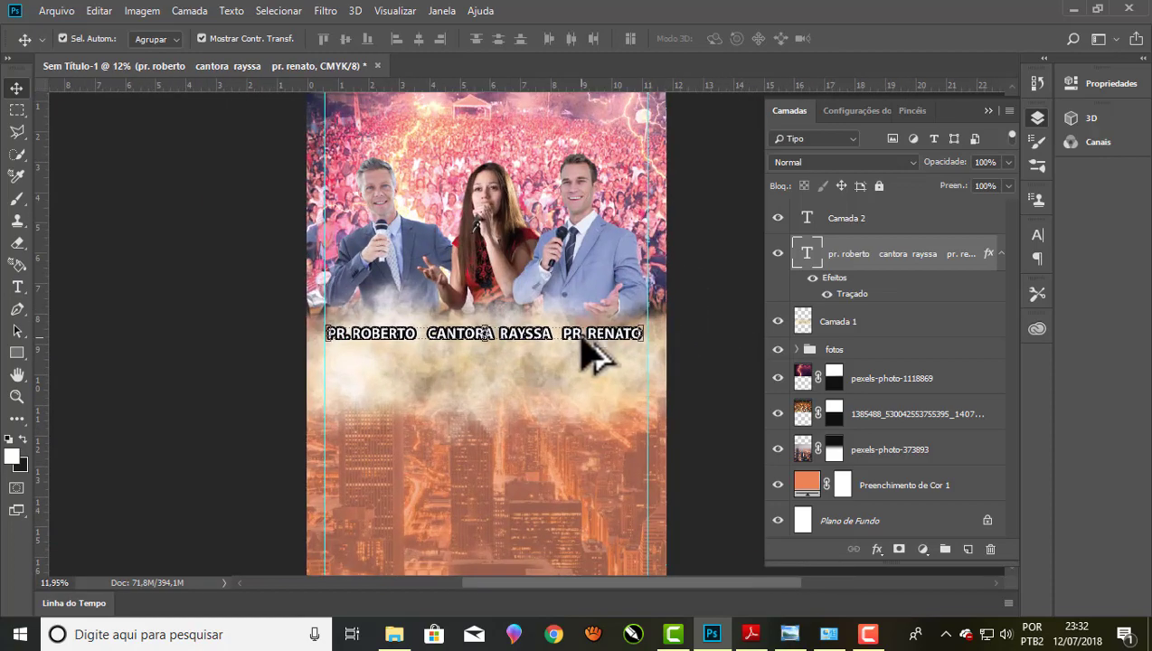
scroll(586, 353, up, 1)
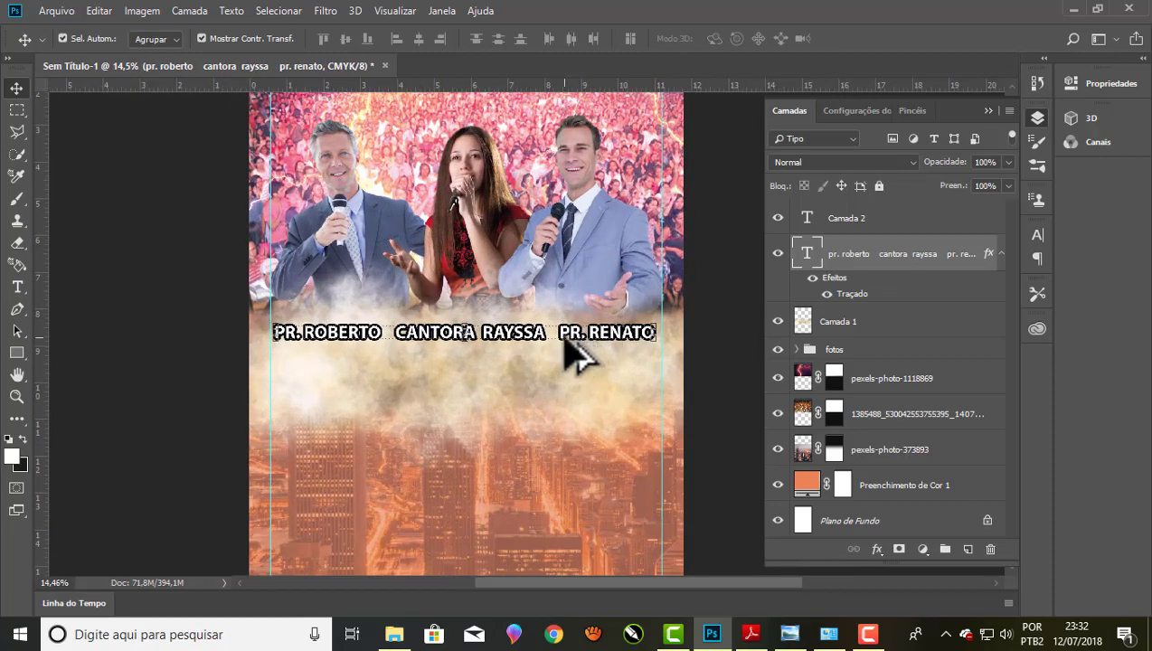
Place 'TEXTO EDITAVEL renderizado' from the materiais folder as a linked image
click(54, 11)
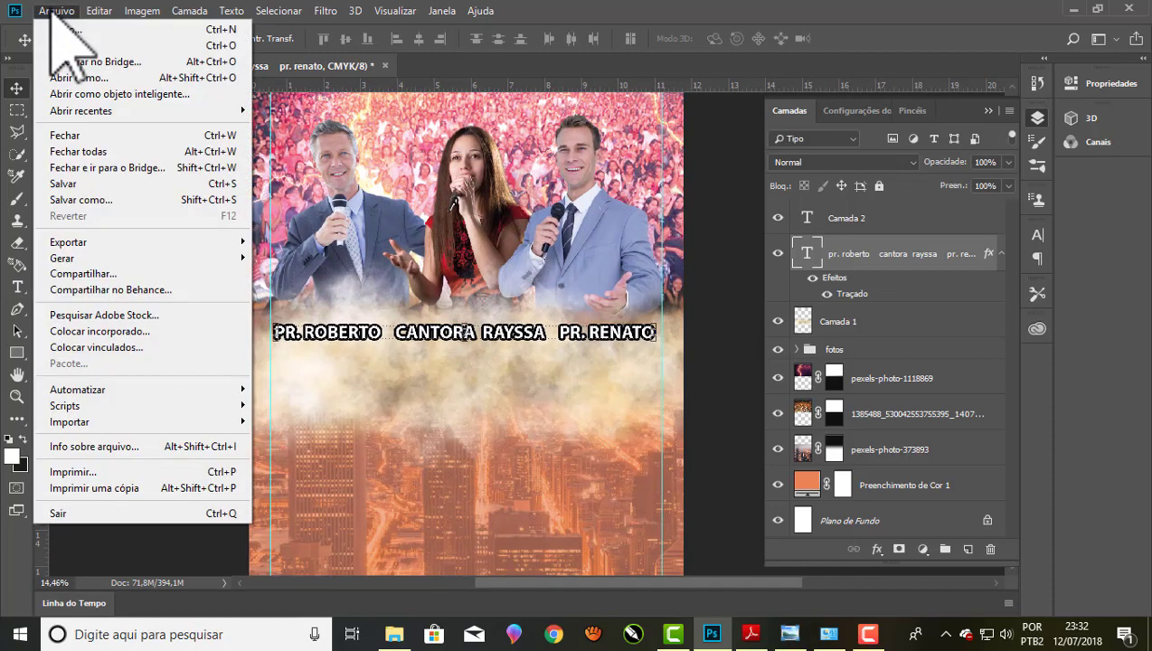
click(91, 347)
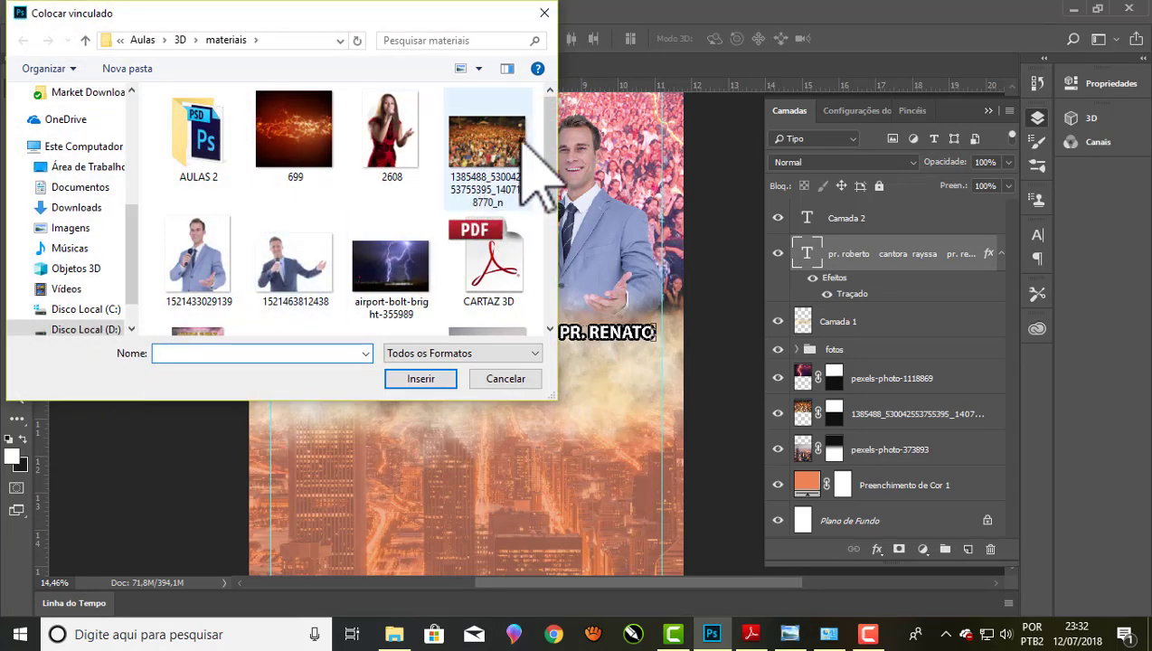
scroll(552, 206, down, 3)
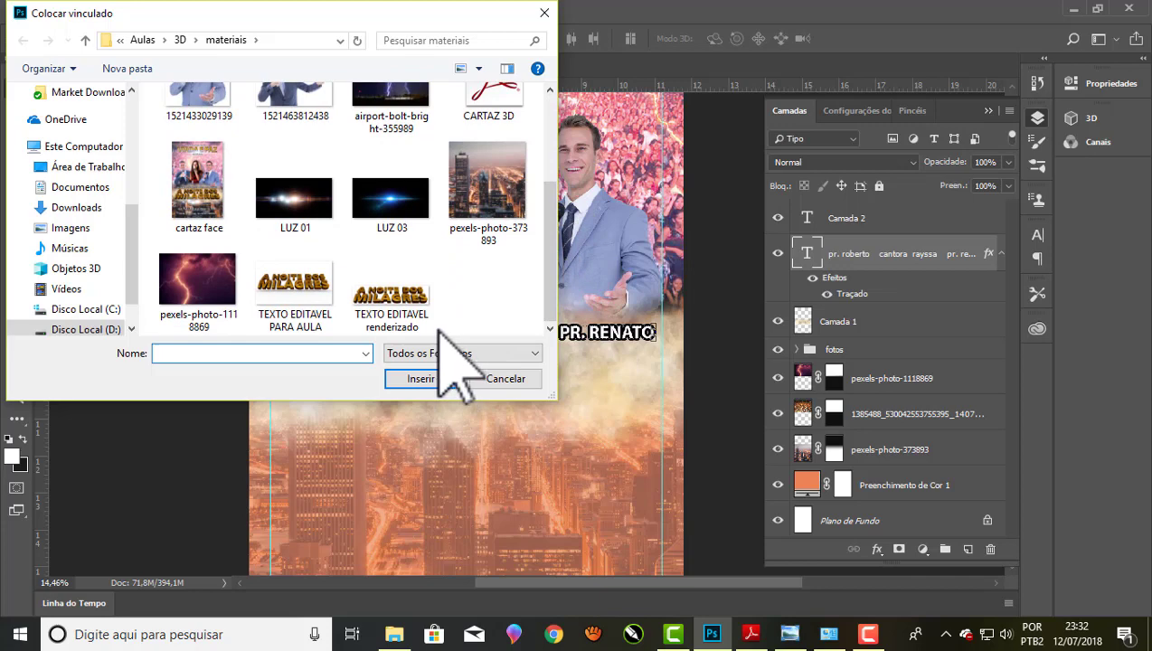
click(401, 301)
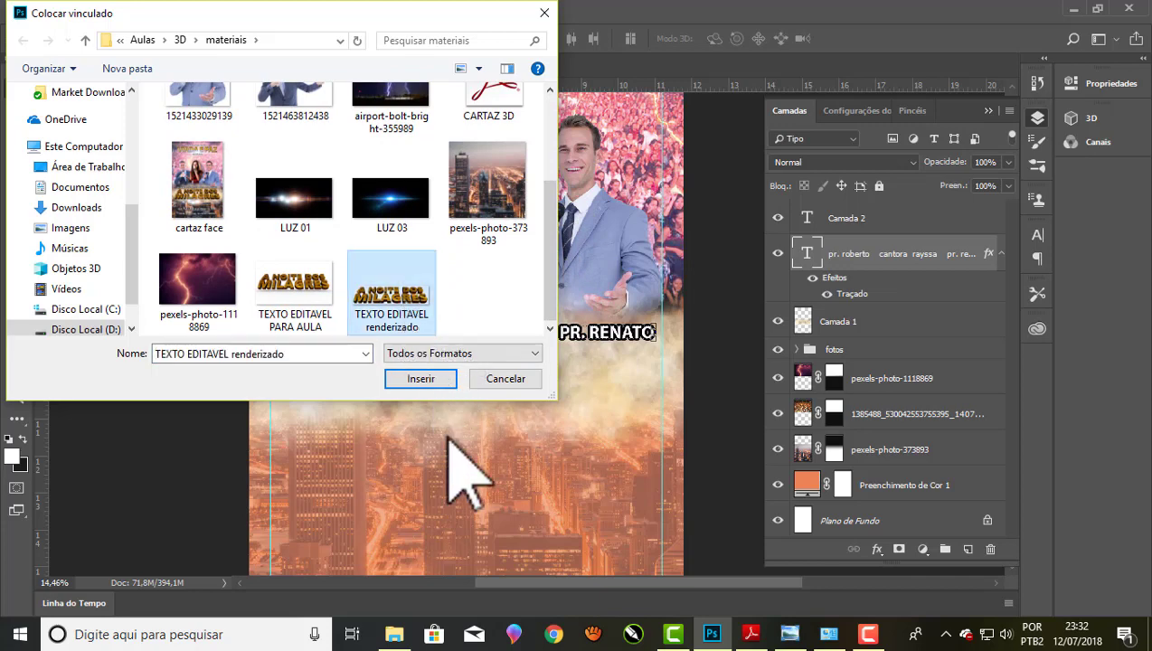
click(420, 378)
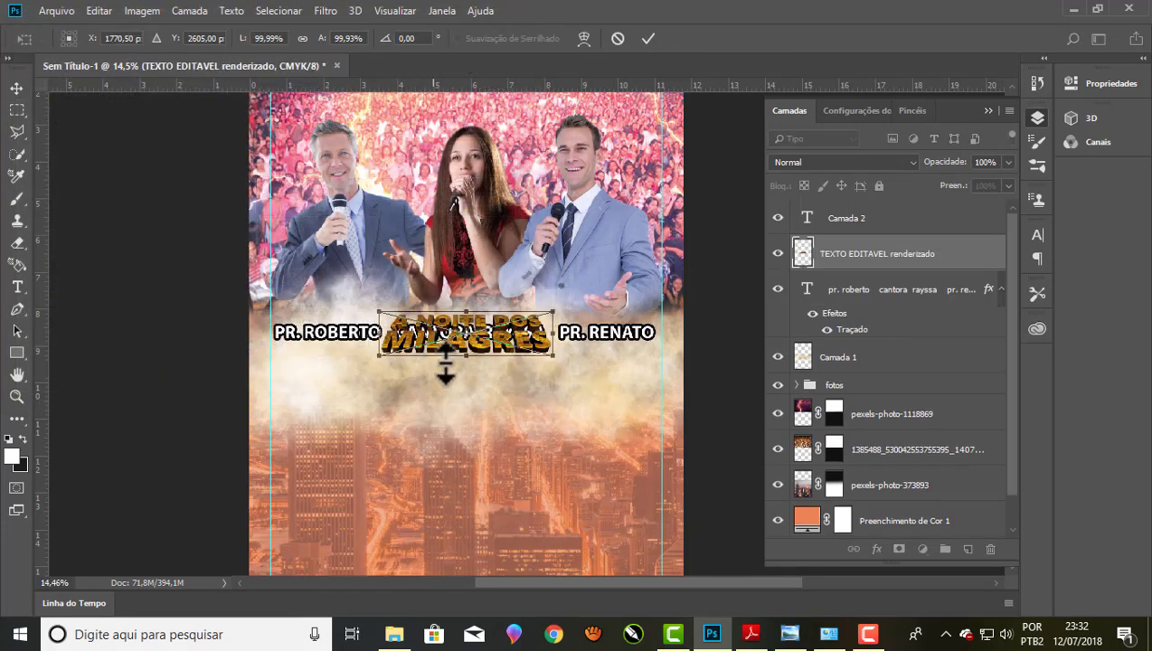
Move the placed title below the names and enlarge it to about 240%
drag(444, 363, 358, 409)
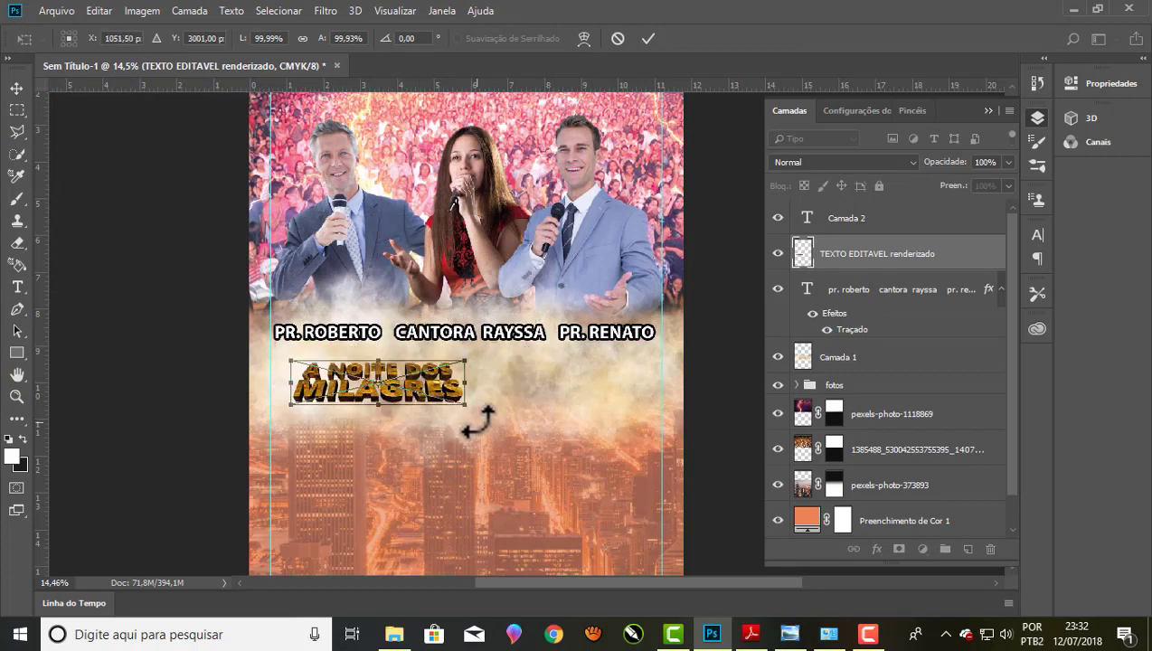
drag(471, 409, 714, 472)
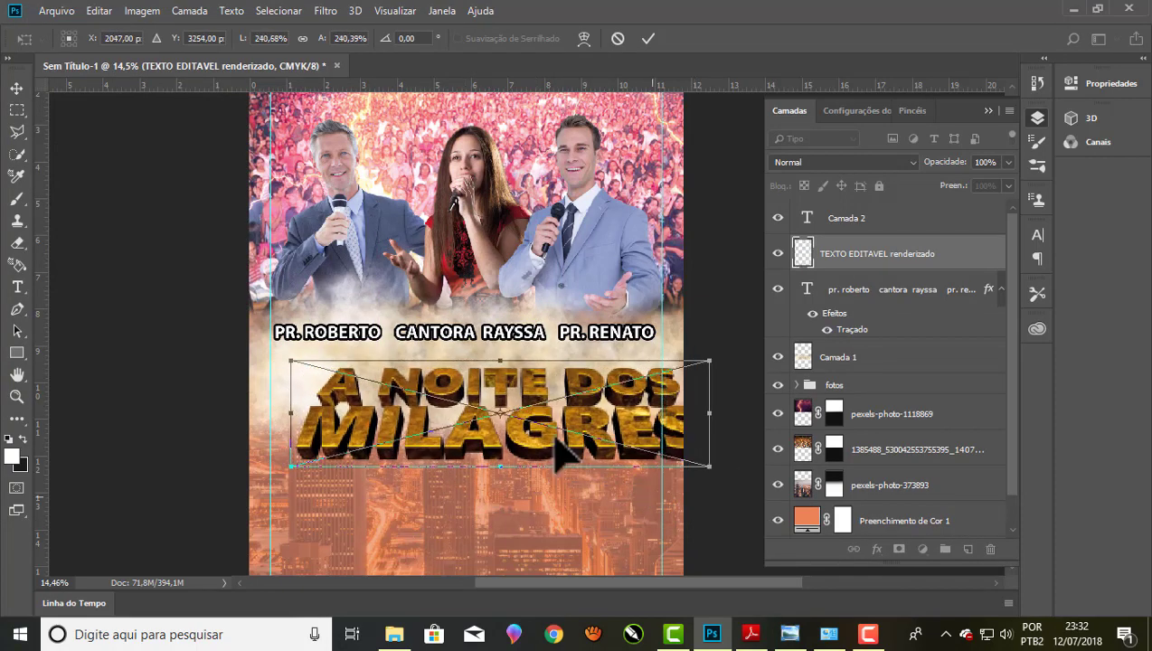
drag(473, 377, 463, 368)
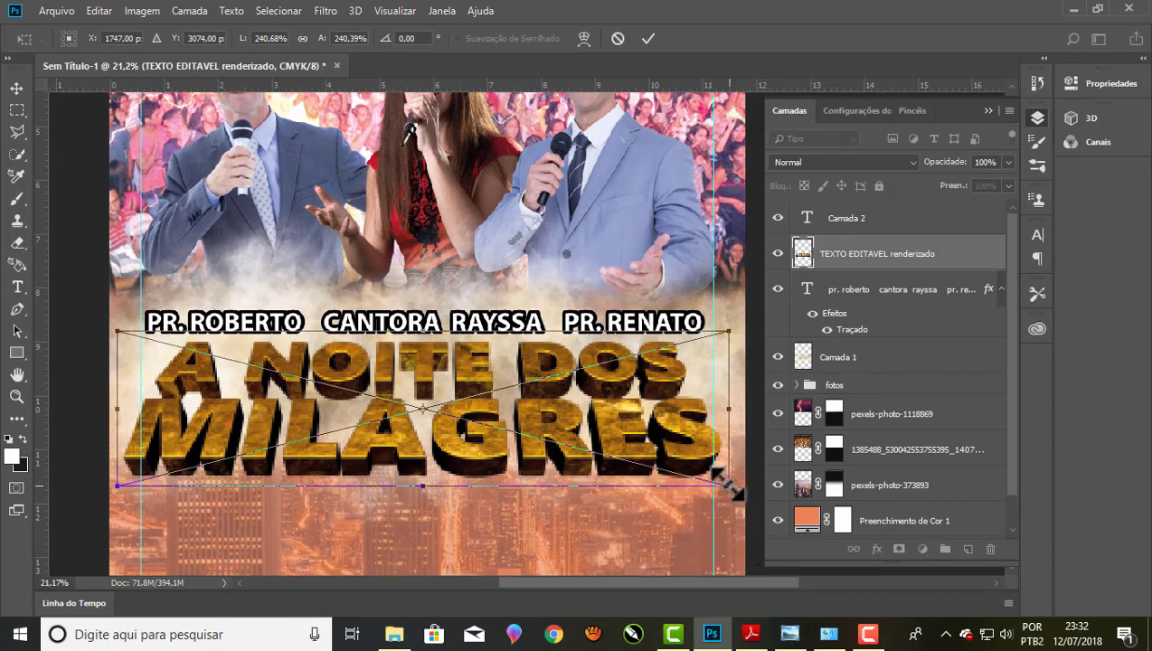
Shrink the title to about 227% and commit its placement beneath the names
drag(729, 488, 718, 483)
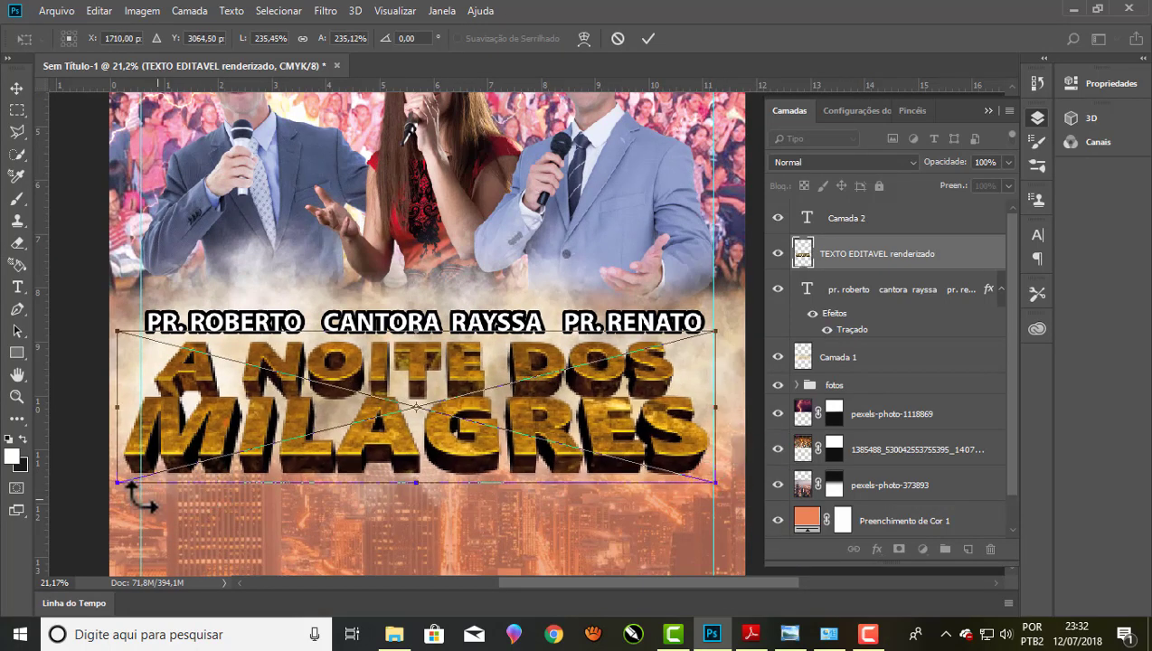
drag(116, 486, 132, 471)
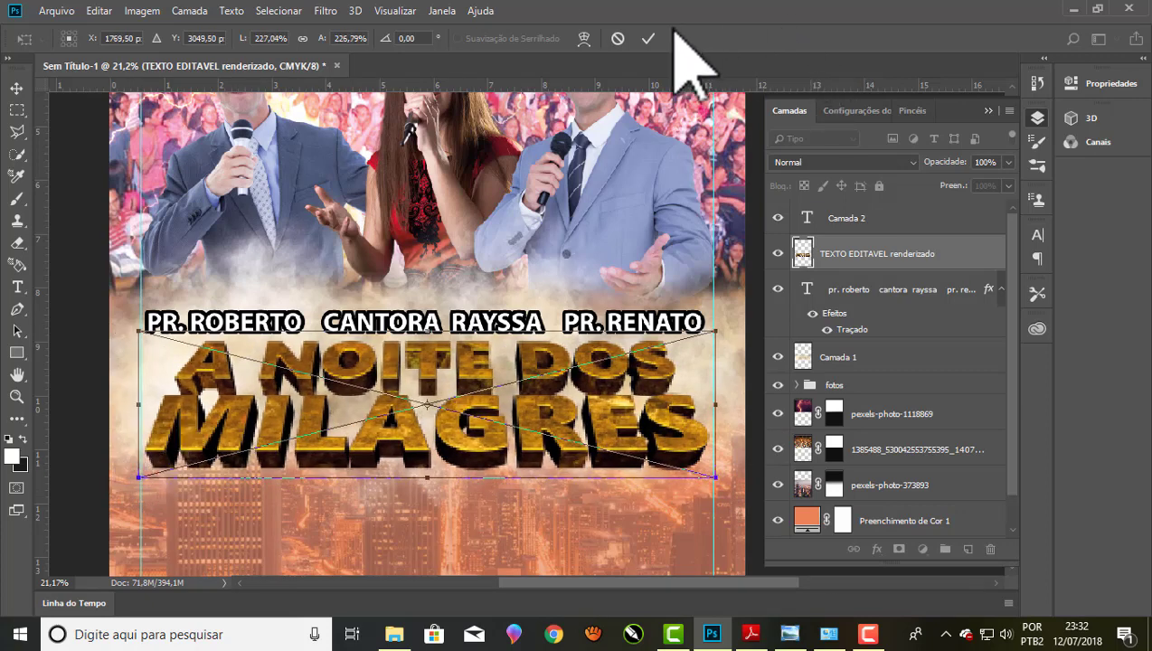
click(648, 38)
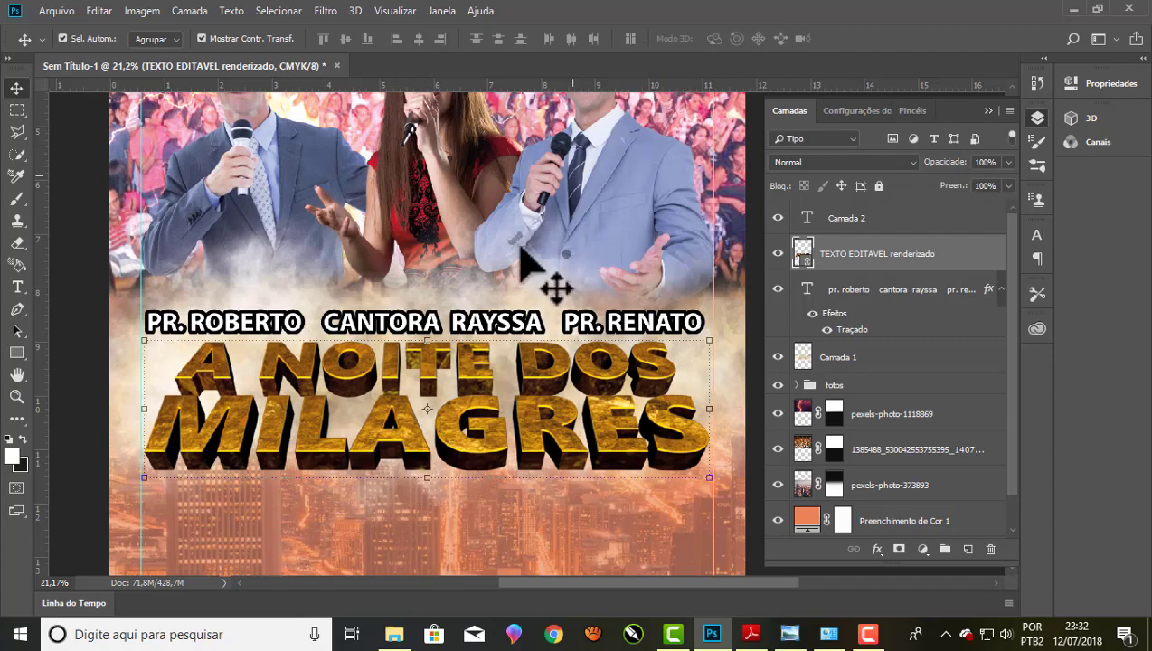
scroll(381, 368, down, 1)
scroll(380, 368, down, 1)
scroll(406, 399, up, 1)
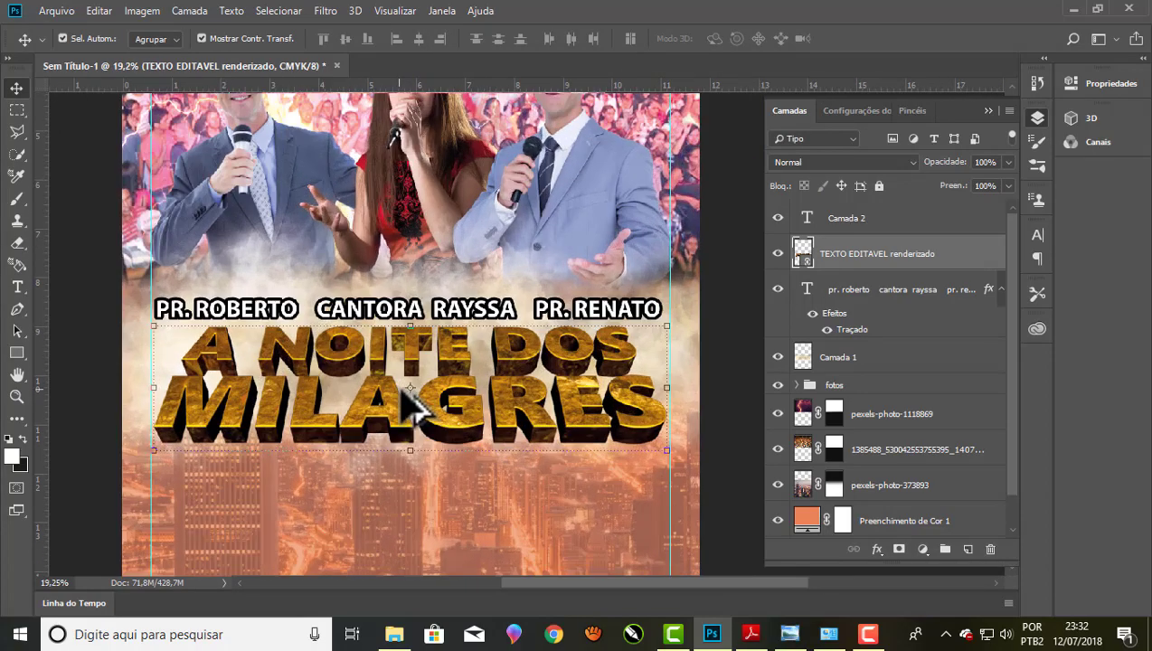
scroll(404, 398, up, 1)
scroll(404, 392, down, 2)
scroll(405, 390, down, 2)
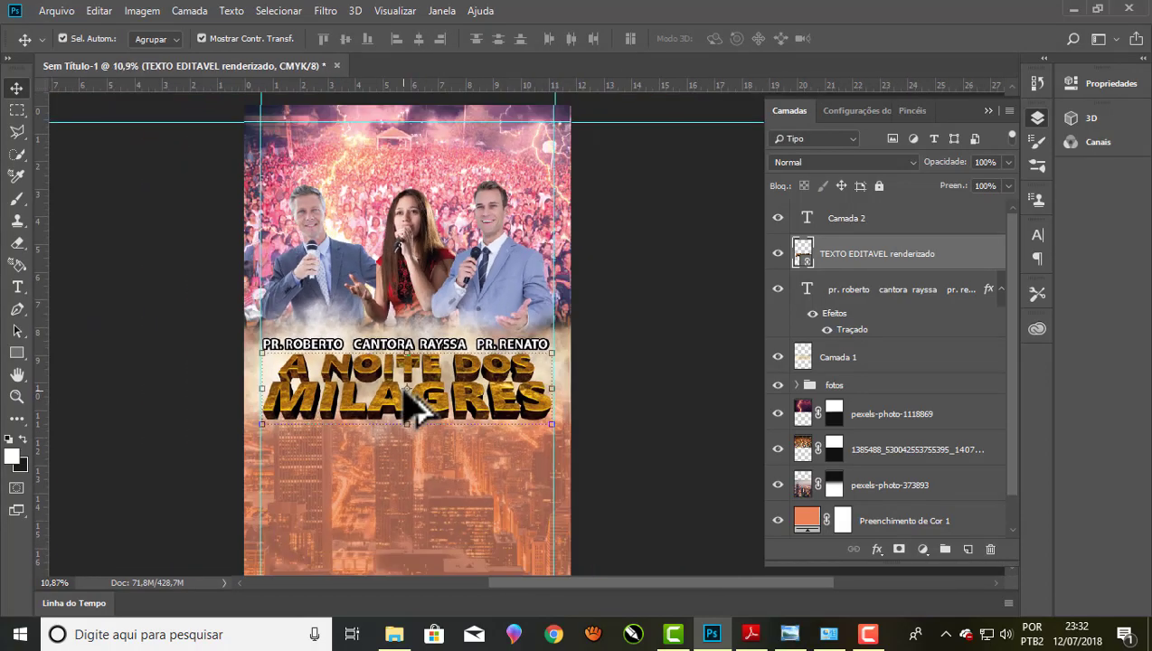
scroll(405, 391, up, 2)
scroll(406, 390, up, 1)
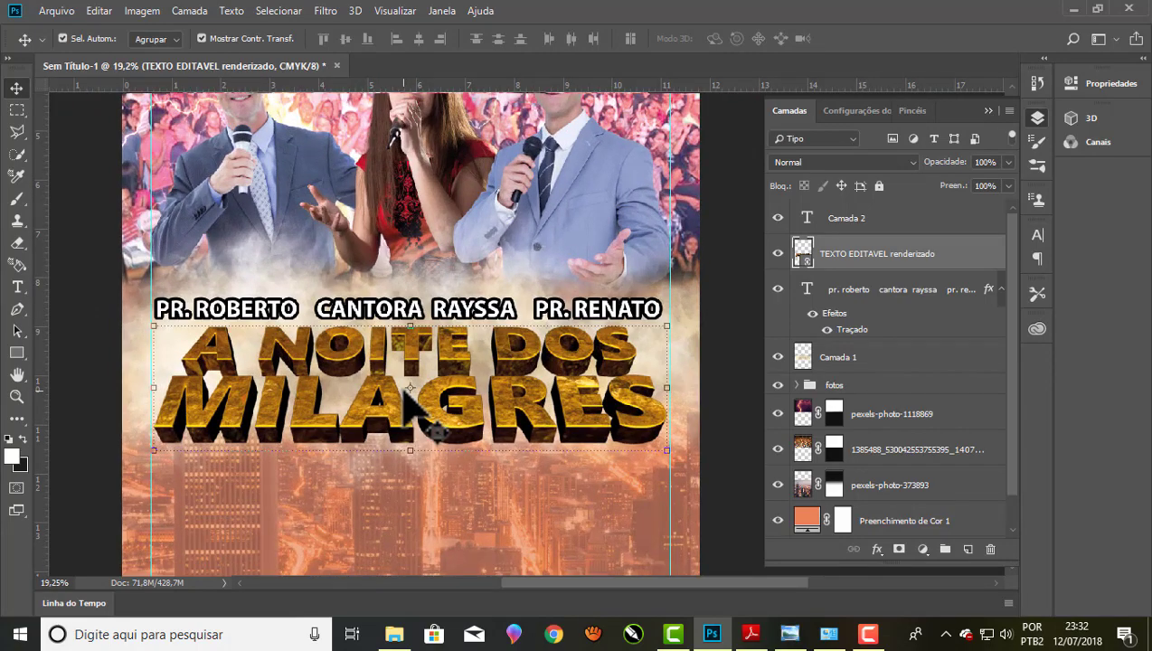
scroll(406, 391, up, 1)
scroll(406, 390, up, 1)
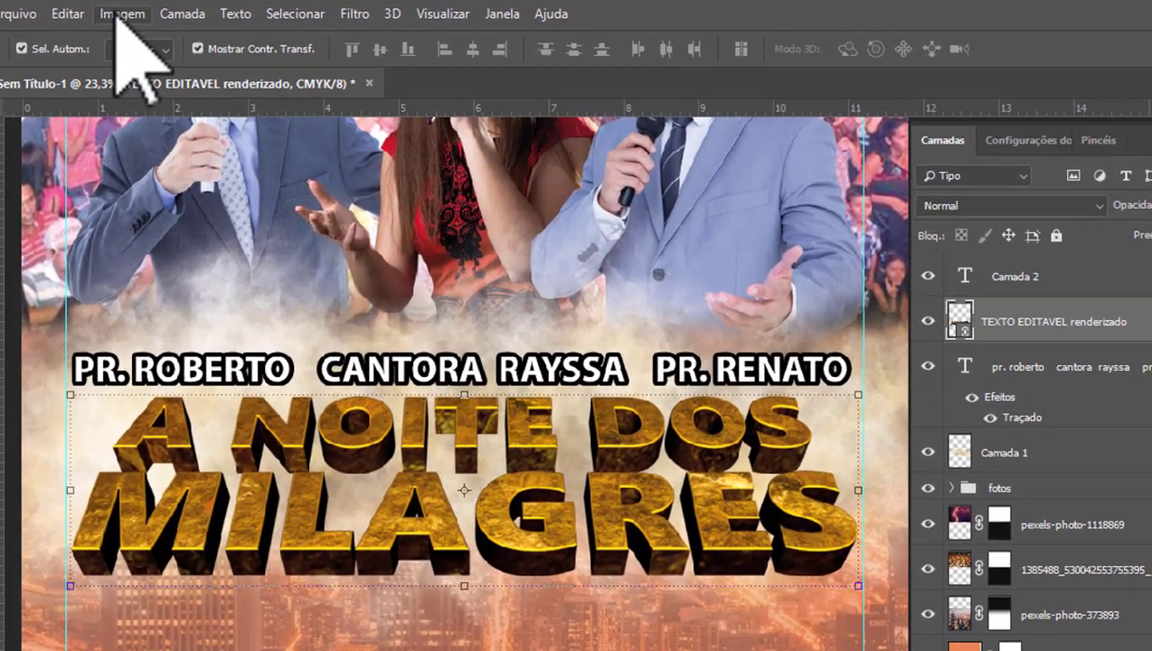
Apply Níveis (Levels) to the gold title with input levels 24, 1.00 and 226
click(140, 12)
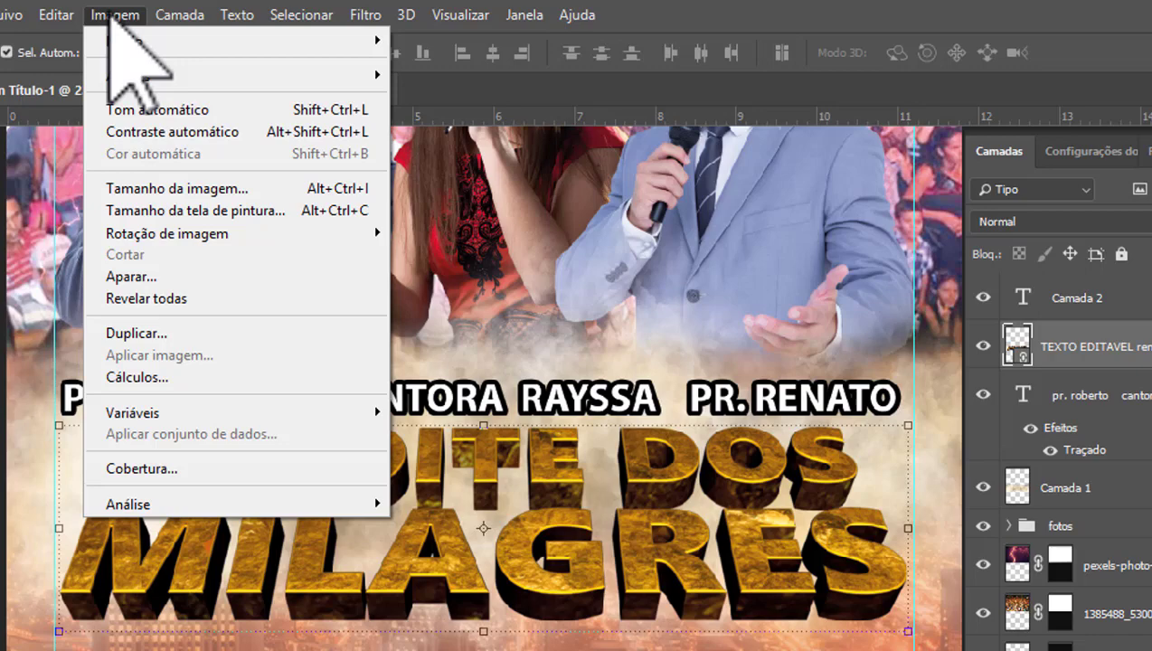
mouse_move(127, 76)
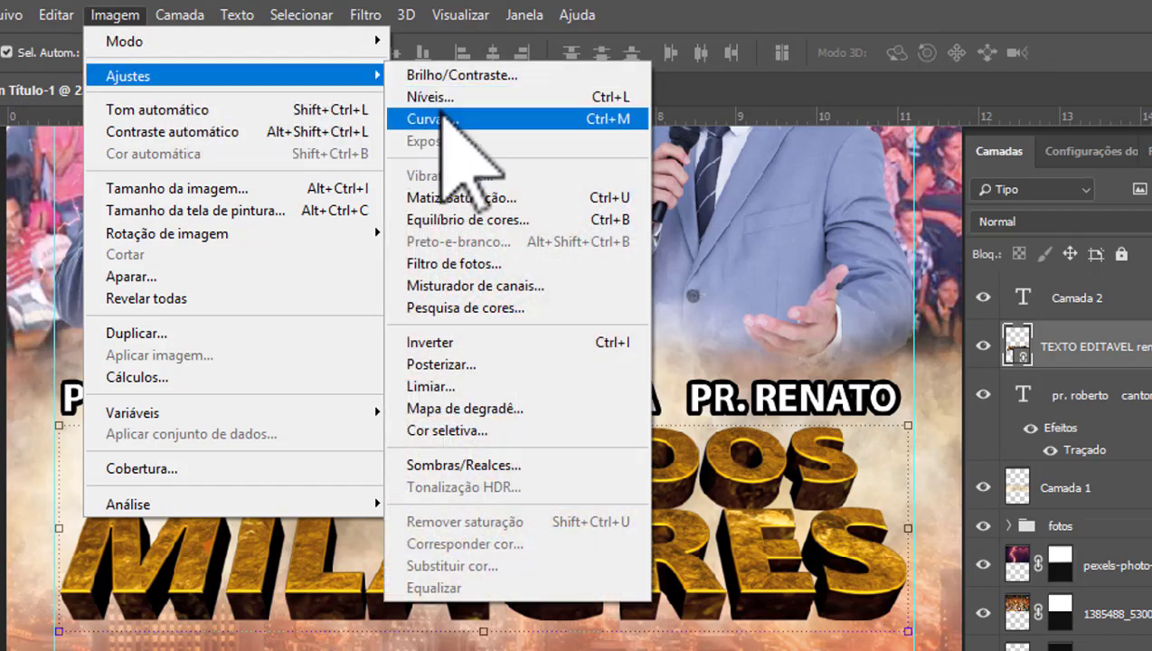
click(430, 97)
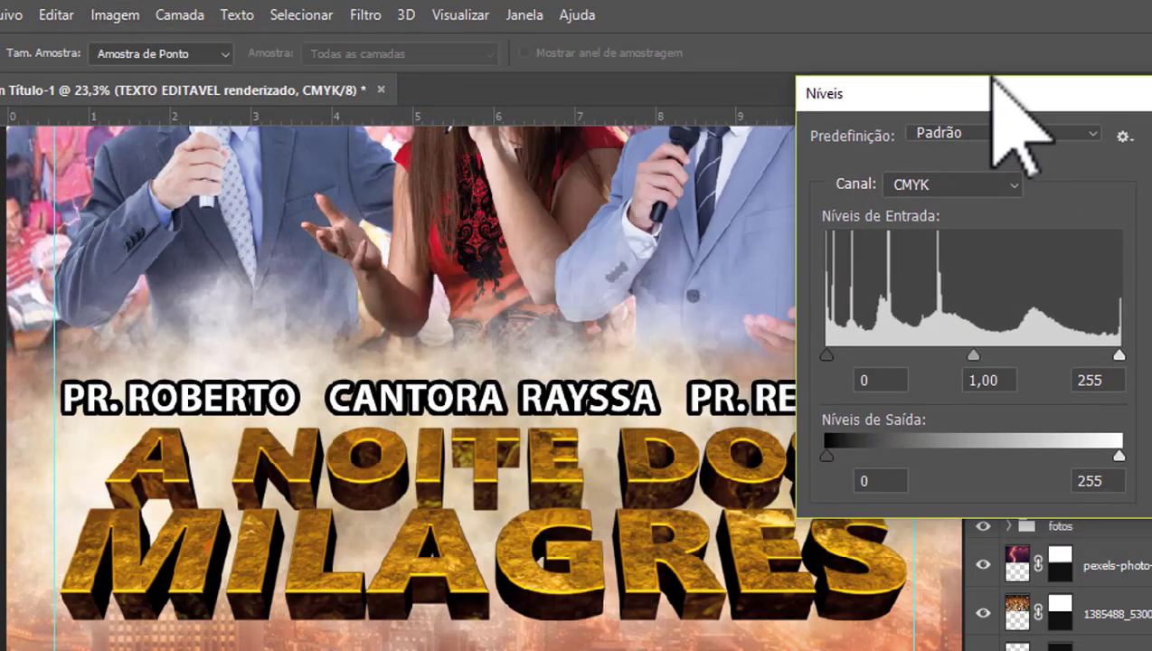
drag(993, 77, 1074, 60)
drag(907, 340, 938, 347)
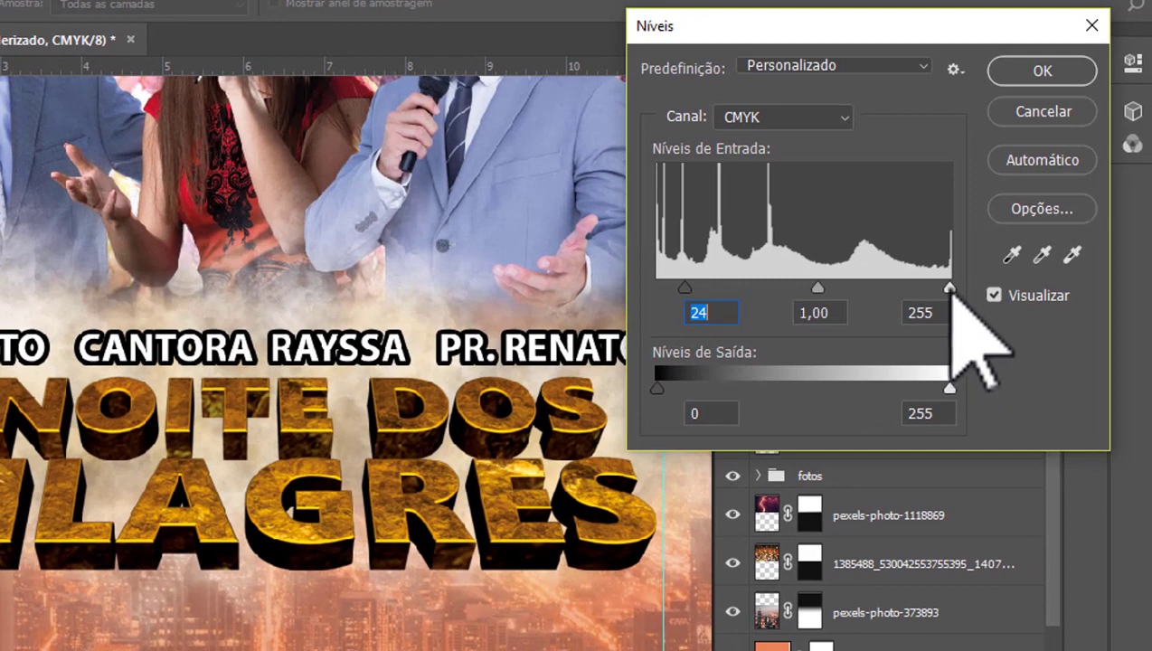
drag(949, 288, 913, 292)
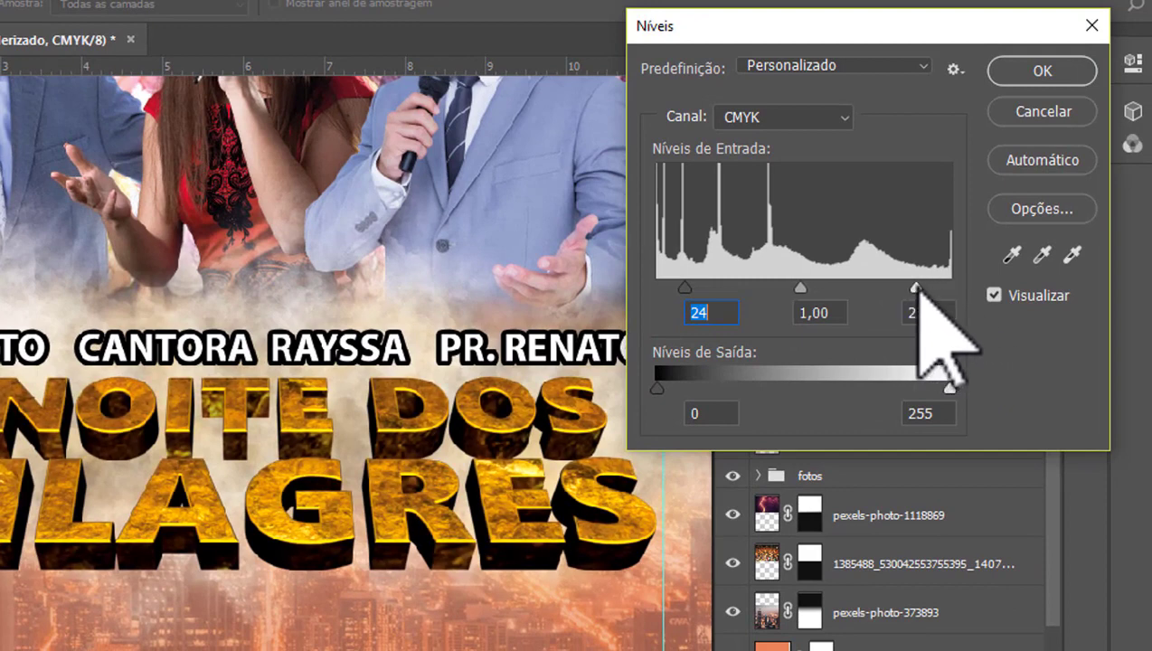
drag(895, 27, 642, 0)
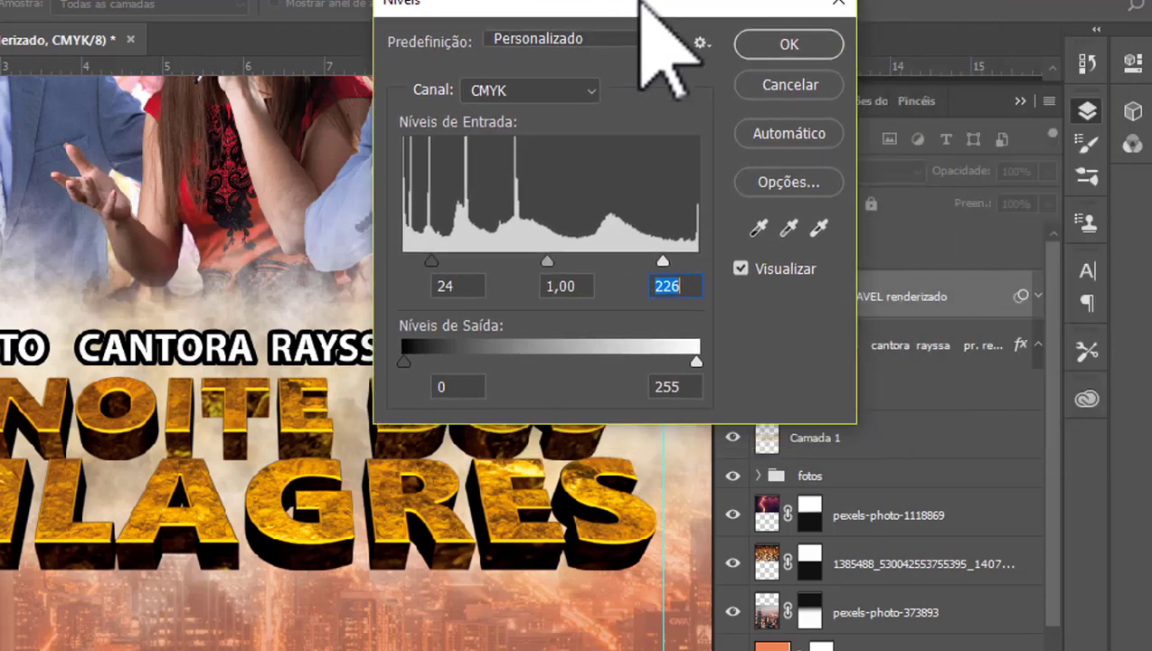
click(789, 44)
scroll(298, 367, down, 2)
scroll(298, 366, down, 2)
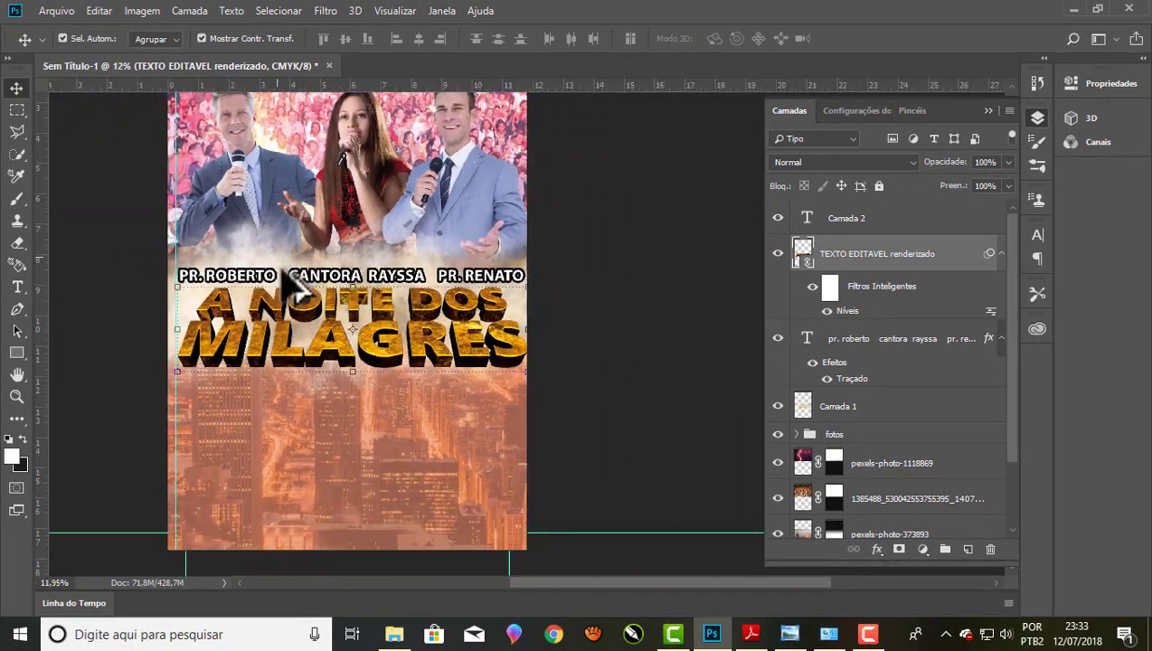
scroll(299, 366, down, 2)
scroll(195, 310, up, 2)
scroll(199, 328, up, 2)
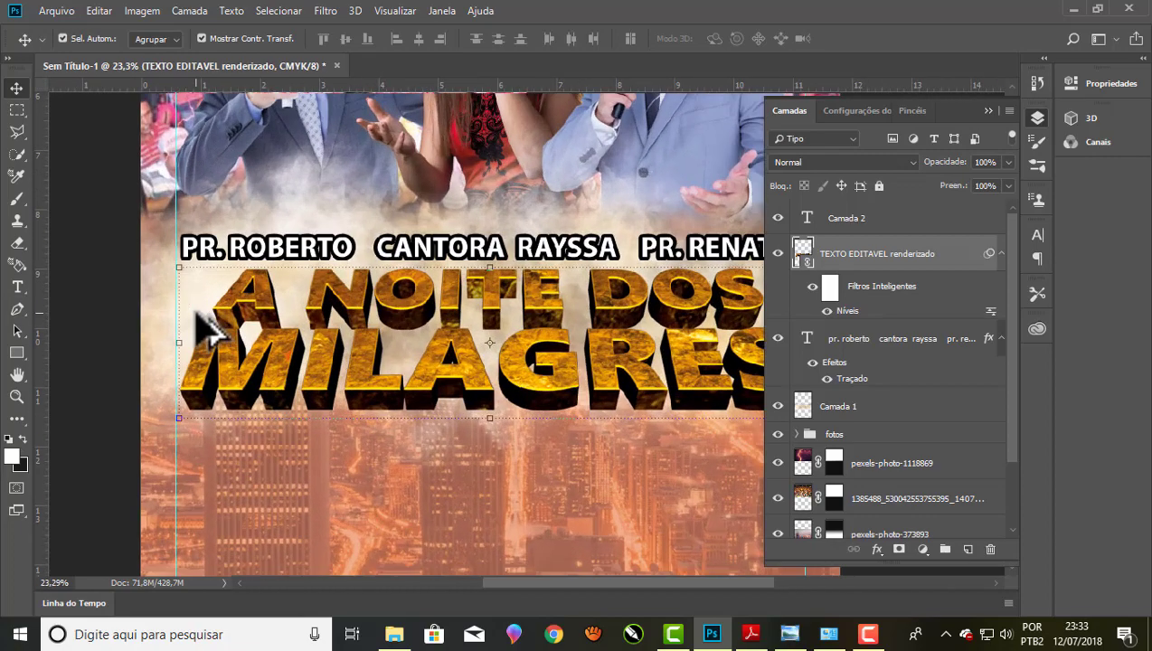
scroll(206, 328, up, 1)
scroll(489, 312, up, 1)
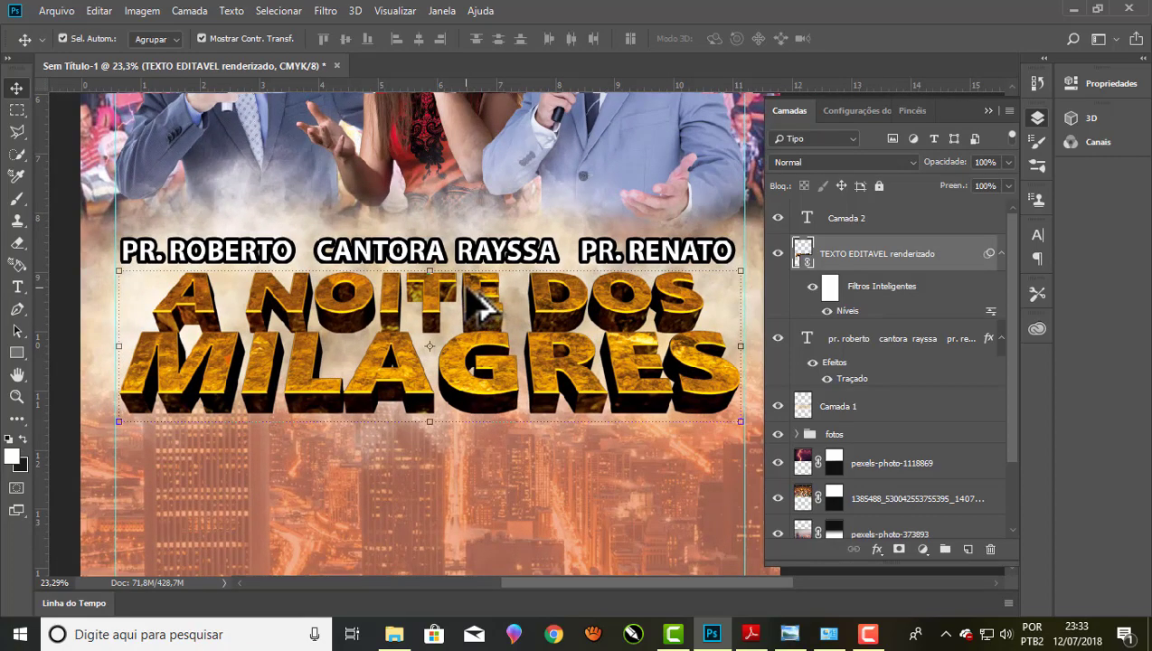
click(140, 11)
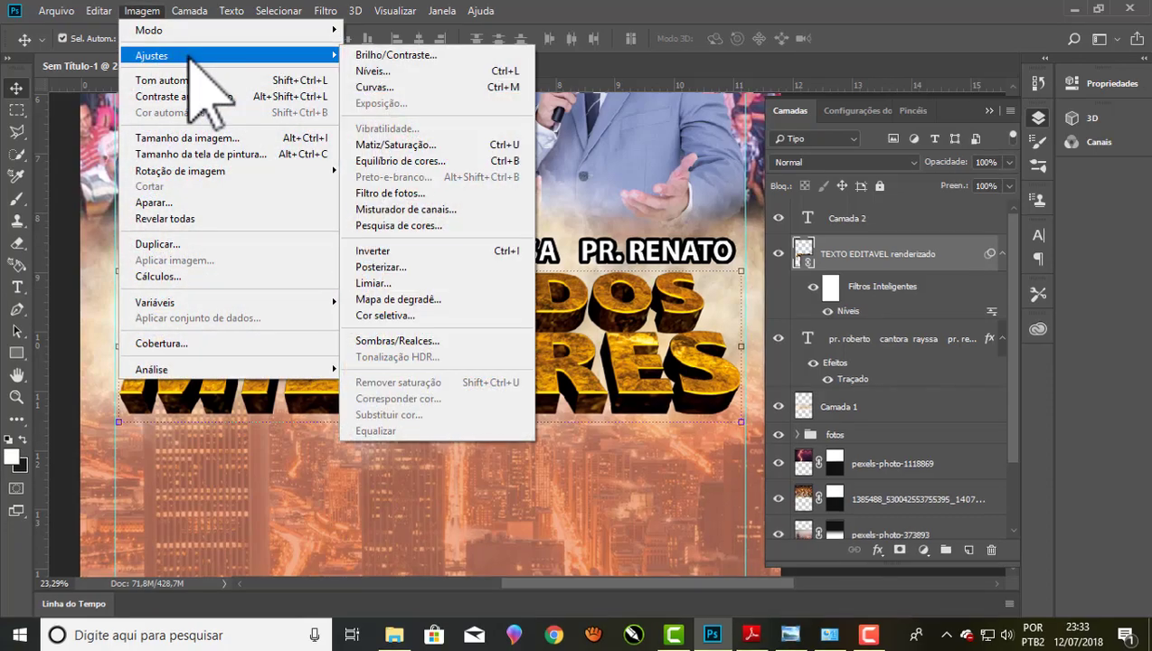
mouse_move(73, 56)
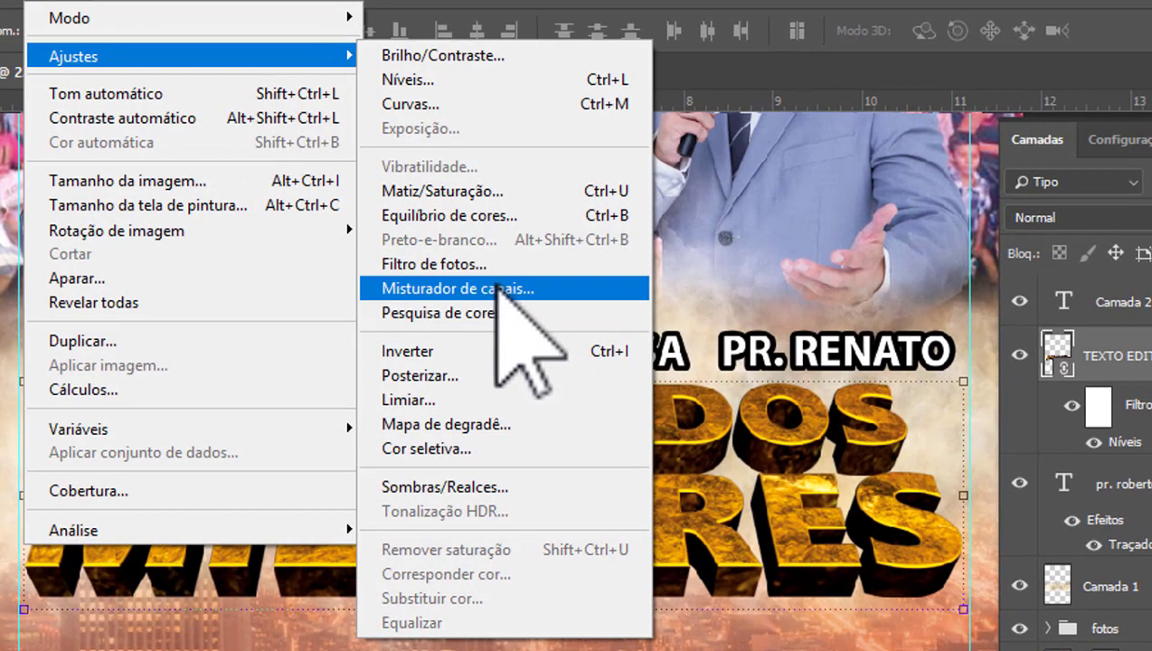
Warm the gold title with a Color Balance filter at cyan–red +94 and magenta–green +4
click(488, 215)
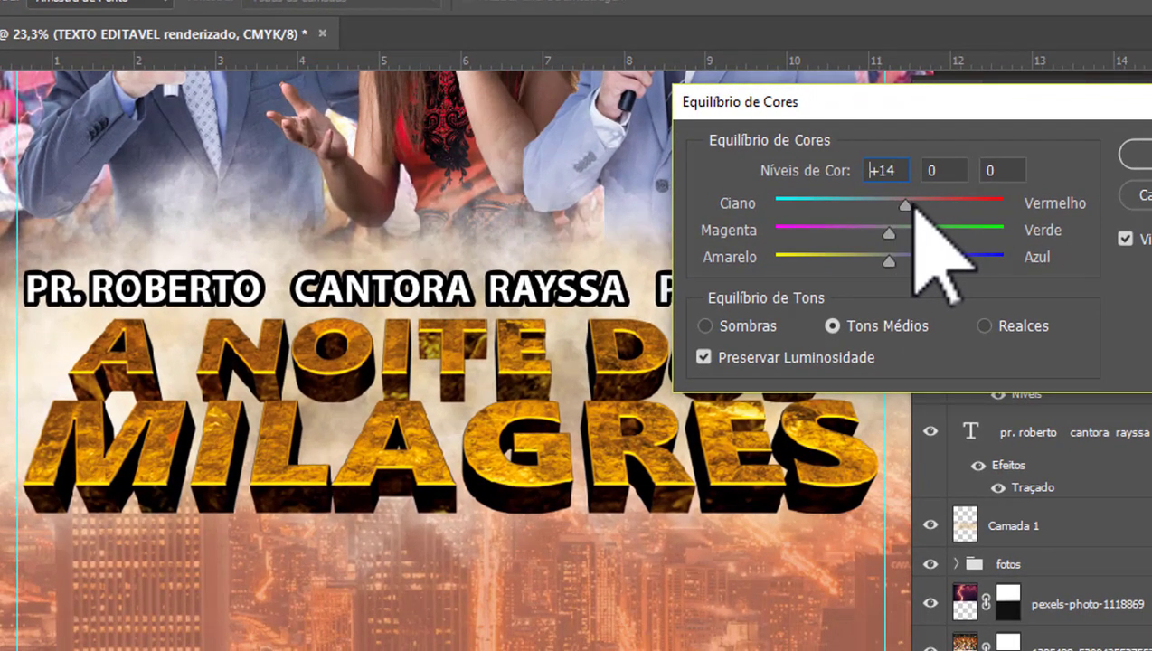
drag(911, 209, 969, 206)
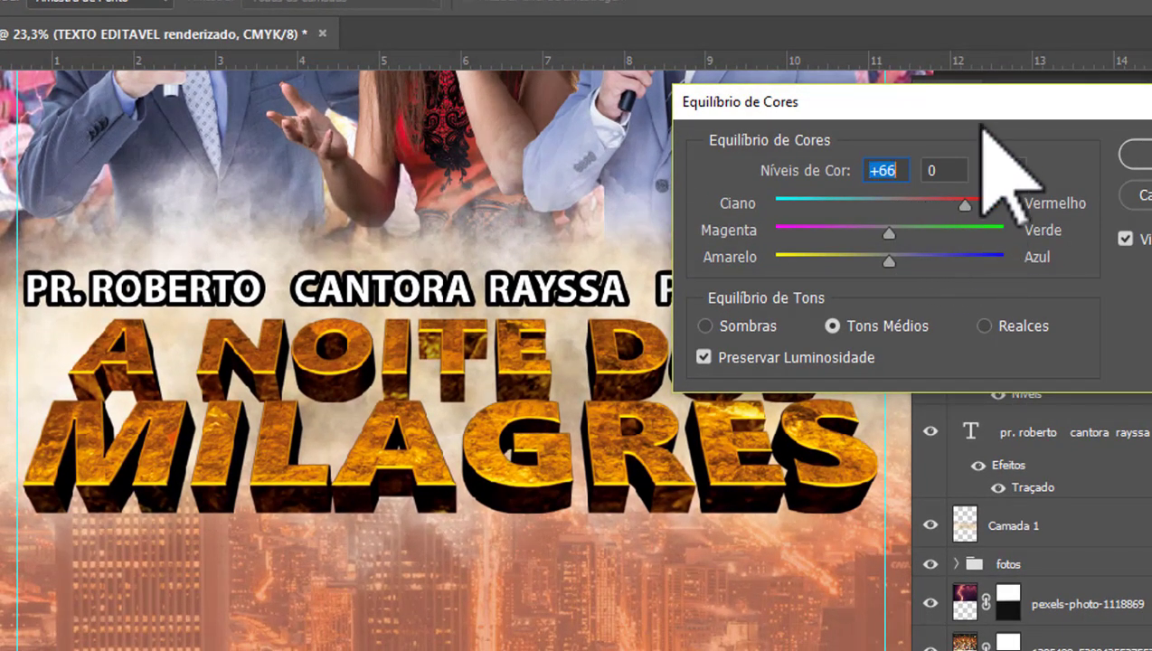
drag(977, 104, 1040, 2)
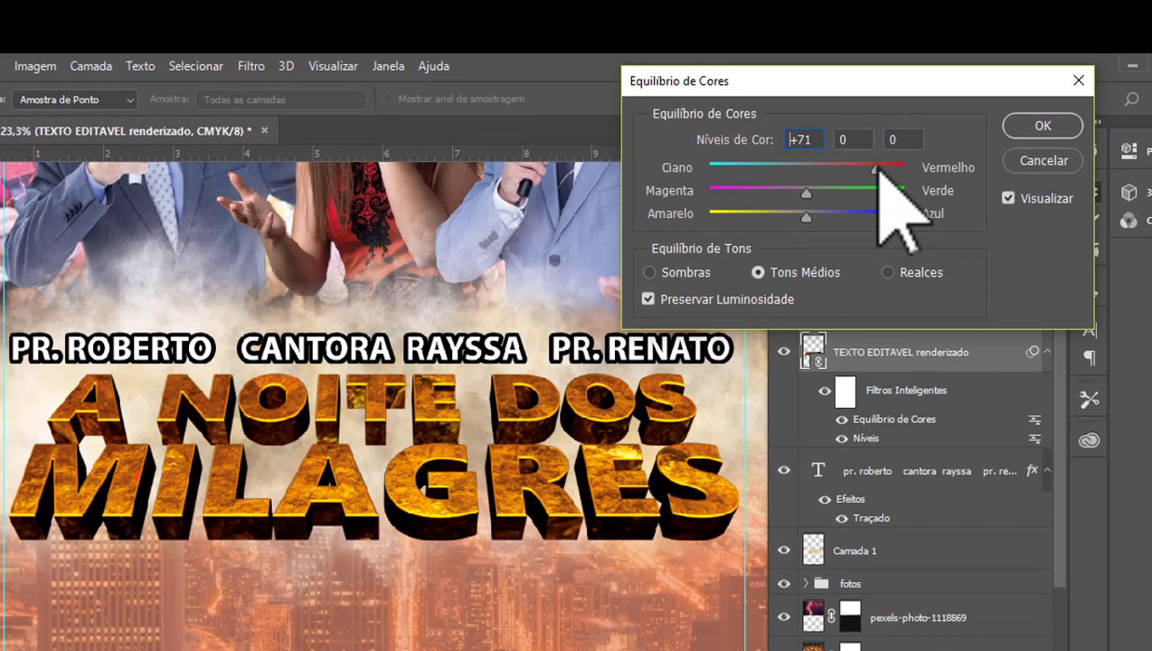
mouse_move(876, 169)
mouse_down()
mouse_move(898, 170)
mouse_move(848, 170)
mouse_move(901, 172)
mouse_up()
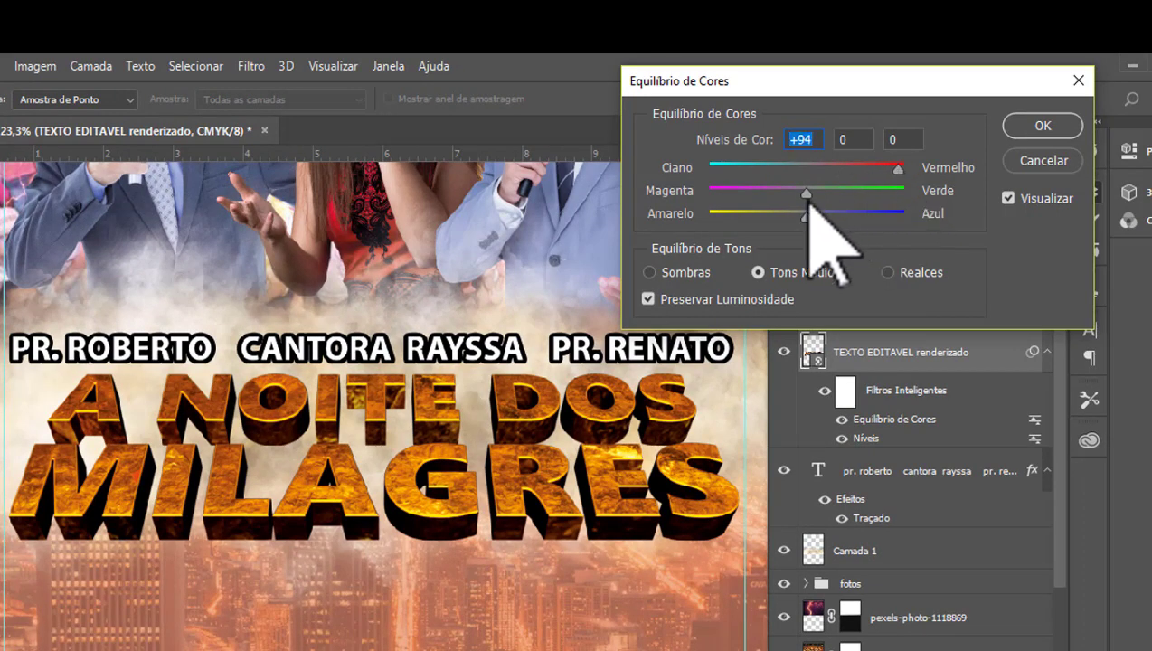
mouse_move(806, 194)
mouse_down()
mouse_move(732, 192)
mouse_move(839, 195)
mouse_move(783, 194)
mouse_move(812, 191)
mouse_up()
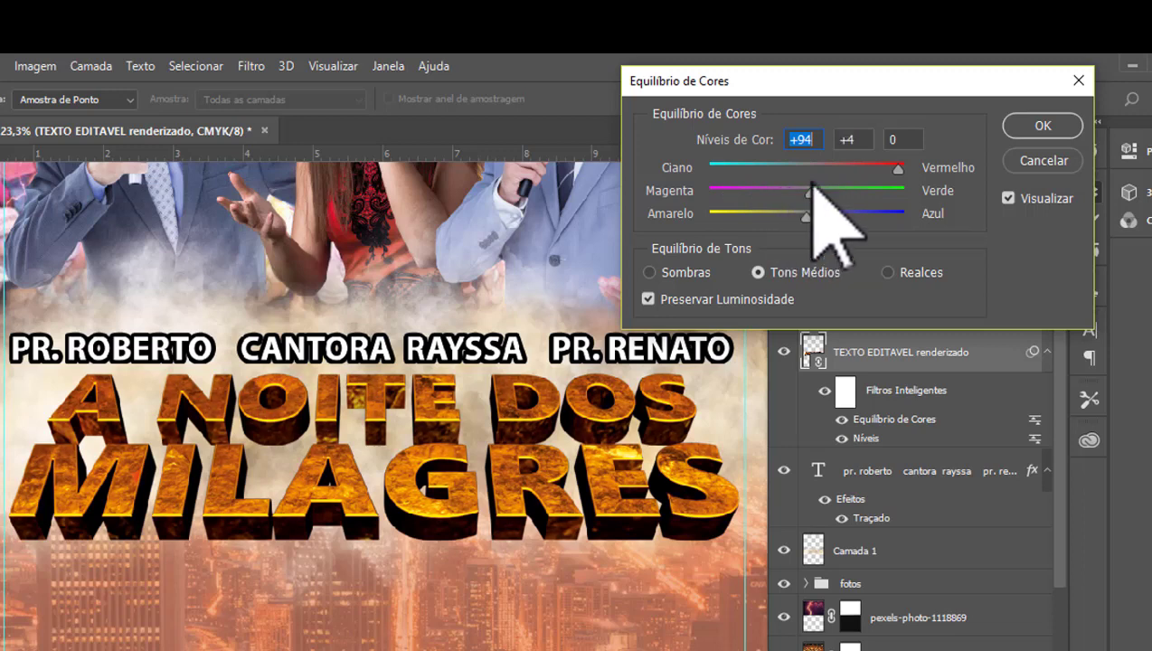
click(1044, 126)
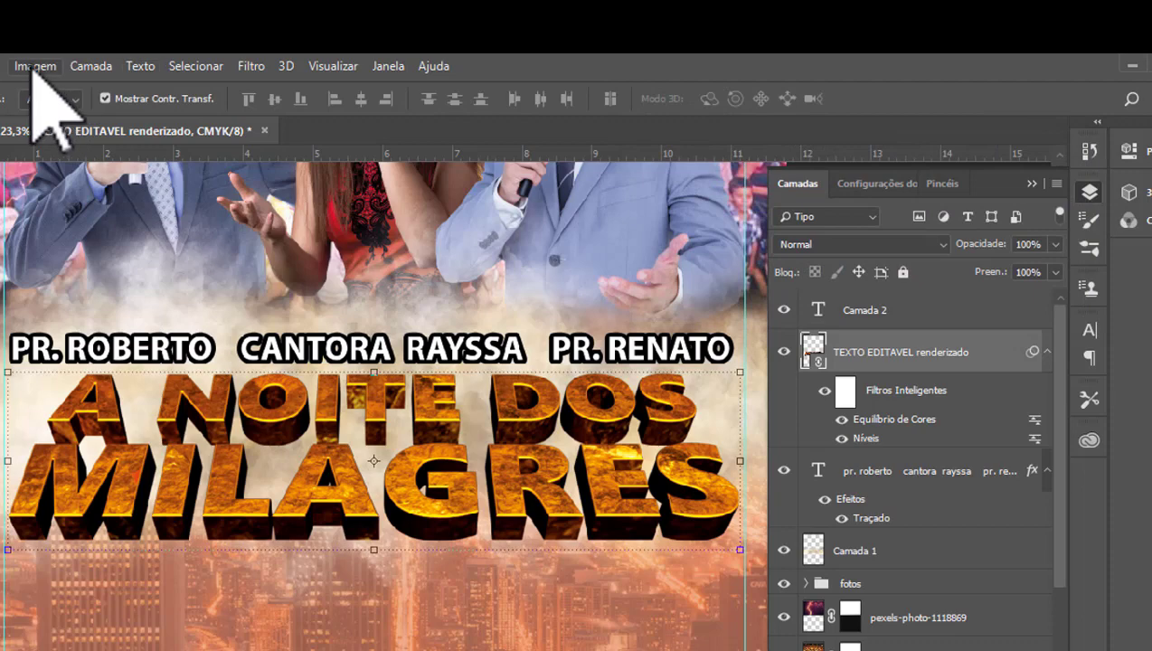
Add a Brightness/Contrast filter to the rendered title with brightness 9 and contrast 22
click(29, 66)
mouse_move(91, 119)
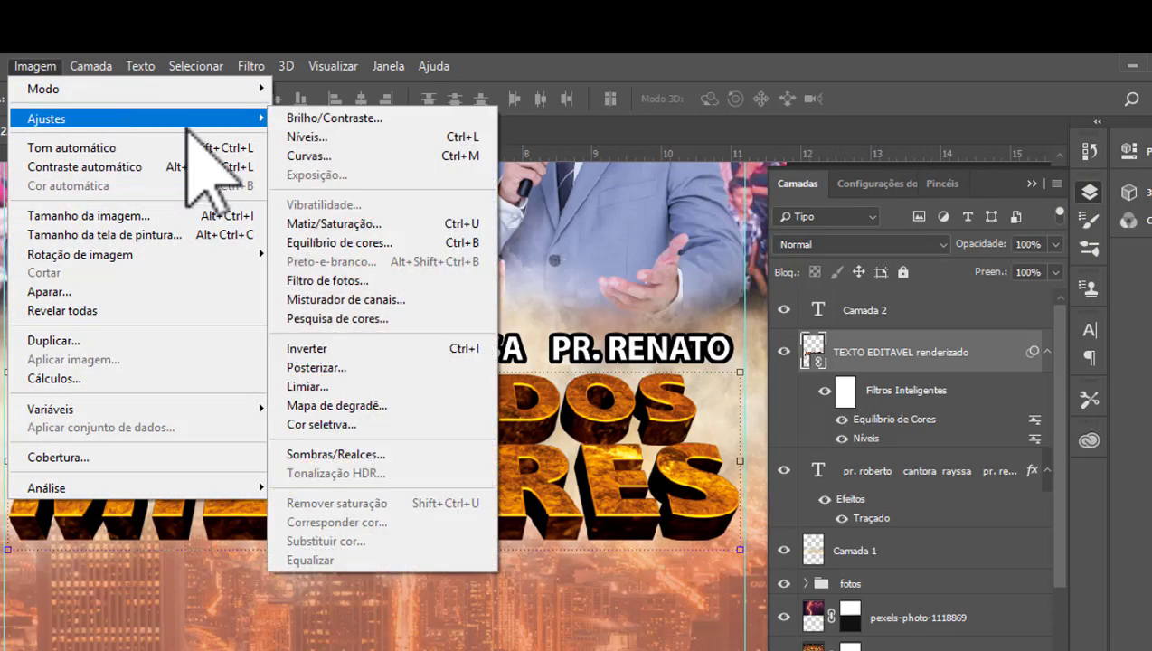
click(333, 119)
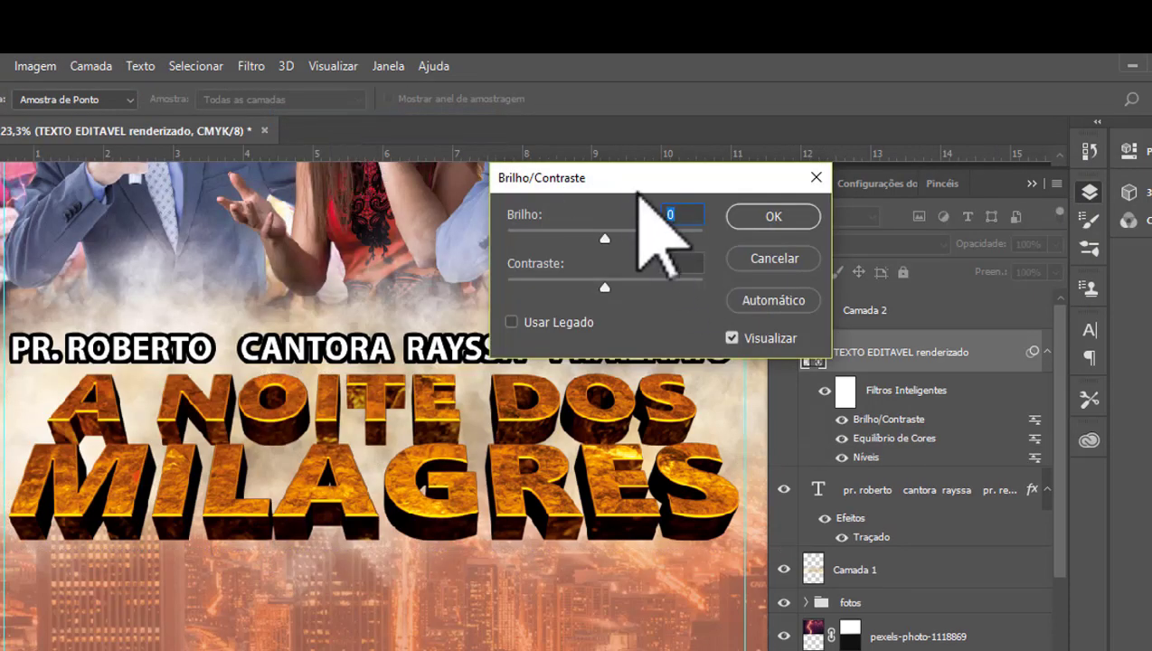
drag(613, 172, 807, 167)
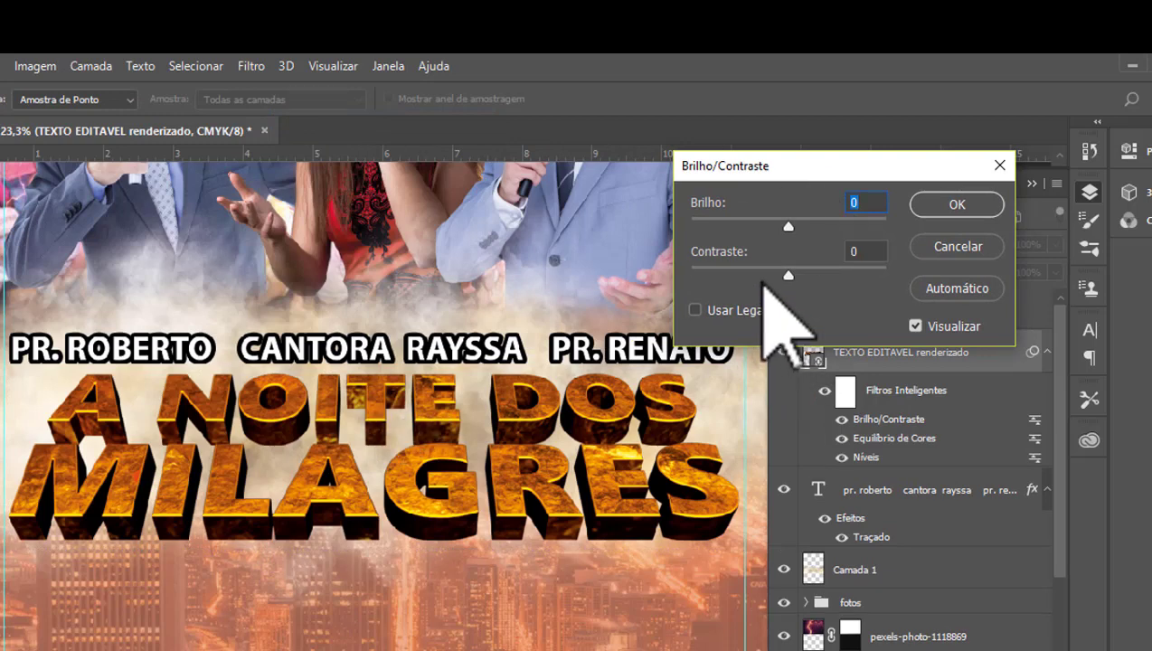
mouse_move(788, 274)
mouse_down()
mouse_move(845, 276)
mouse_move(794, 275)
mouse_move(804, 275)
mouse_up()
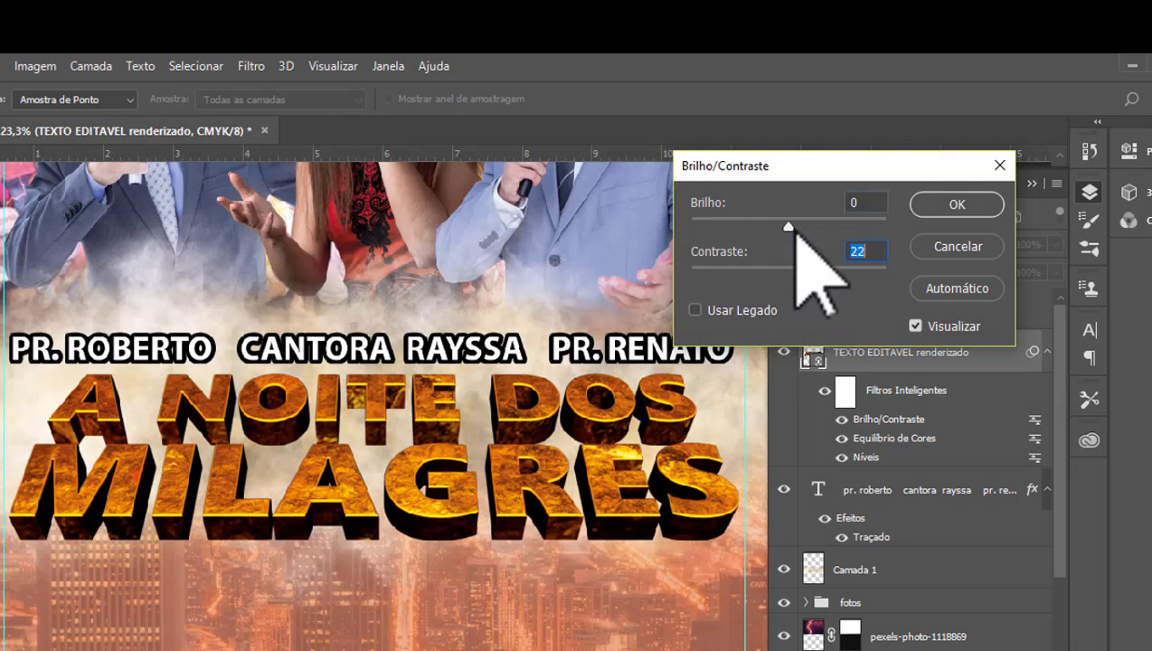
mouse_move(788, 227)
mouse_down()
mouse_move(776, 227)
mouse_move(799, 227)
mouse_up()
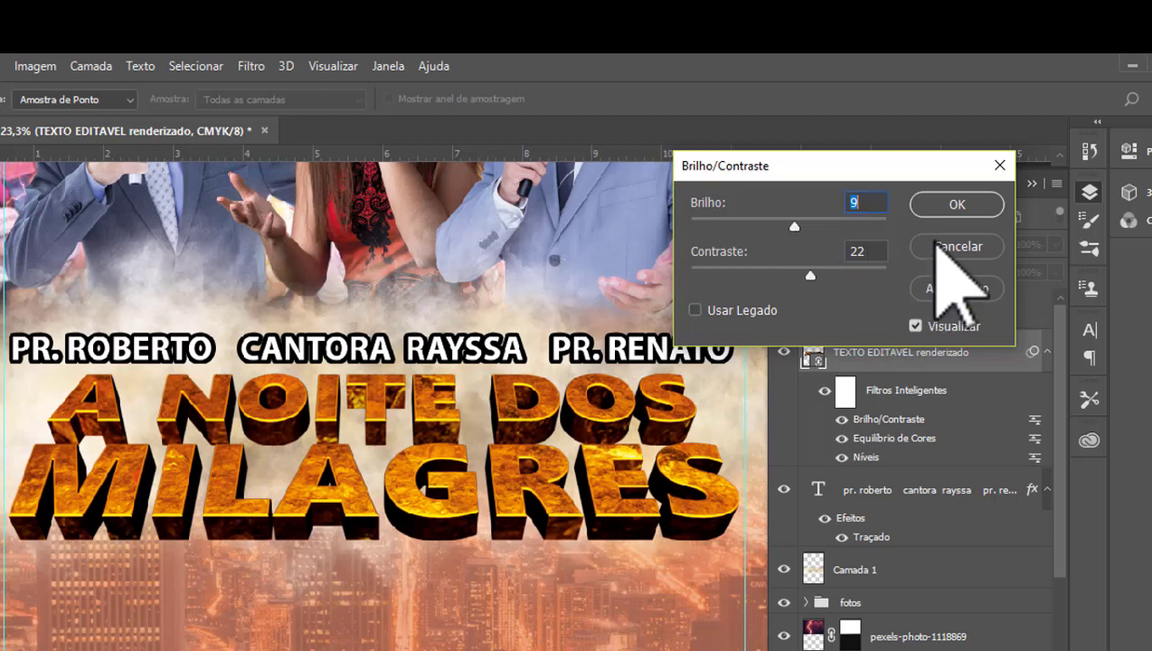
click(940, 205)
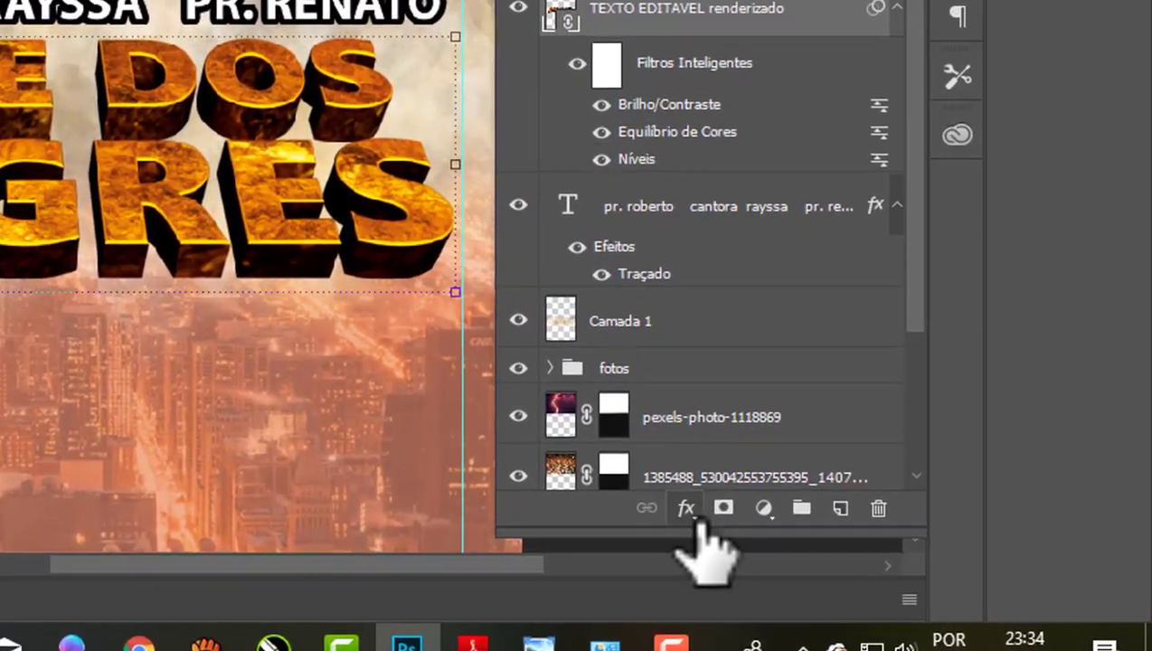
Give the title a pale-gold (ffe1a1) outer glow: 63% spread, 38 px size, 19% opacity
click(877, 549)
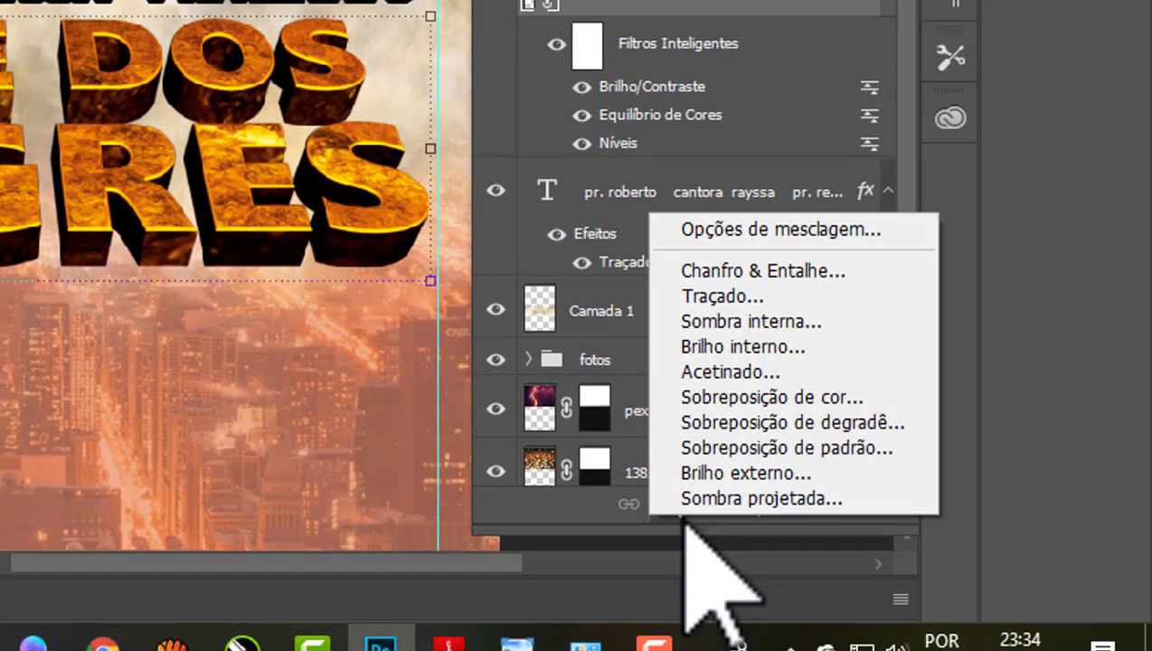
click(784, 473)
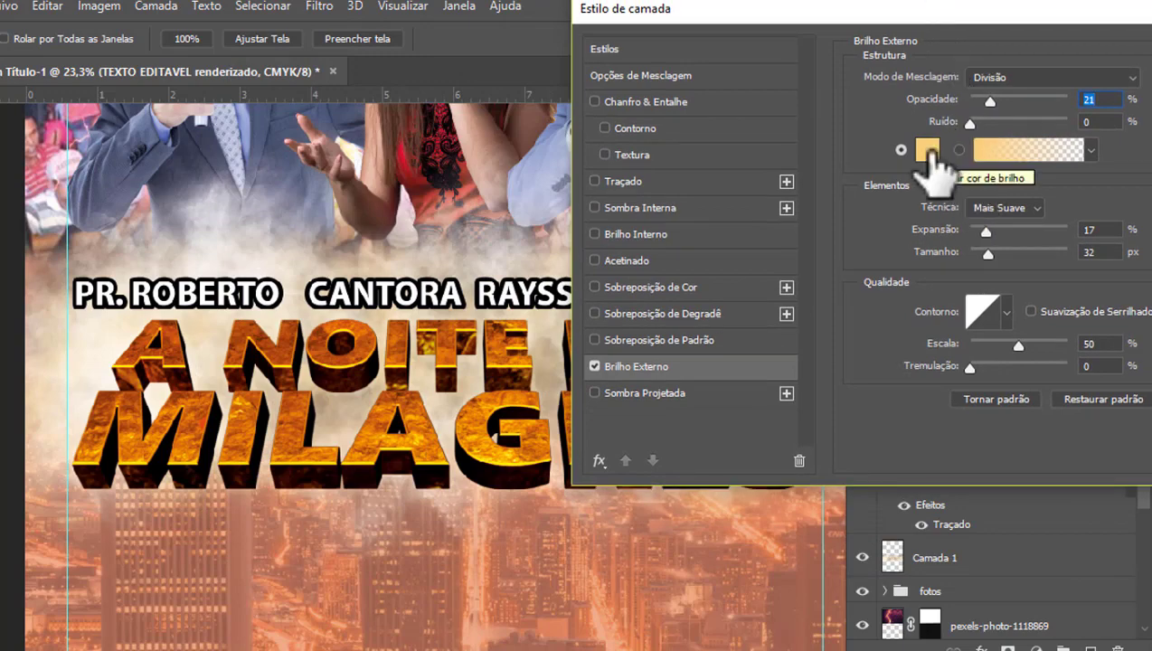
click(928, 151)
click(799, 103)
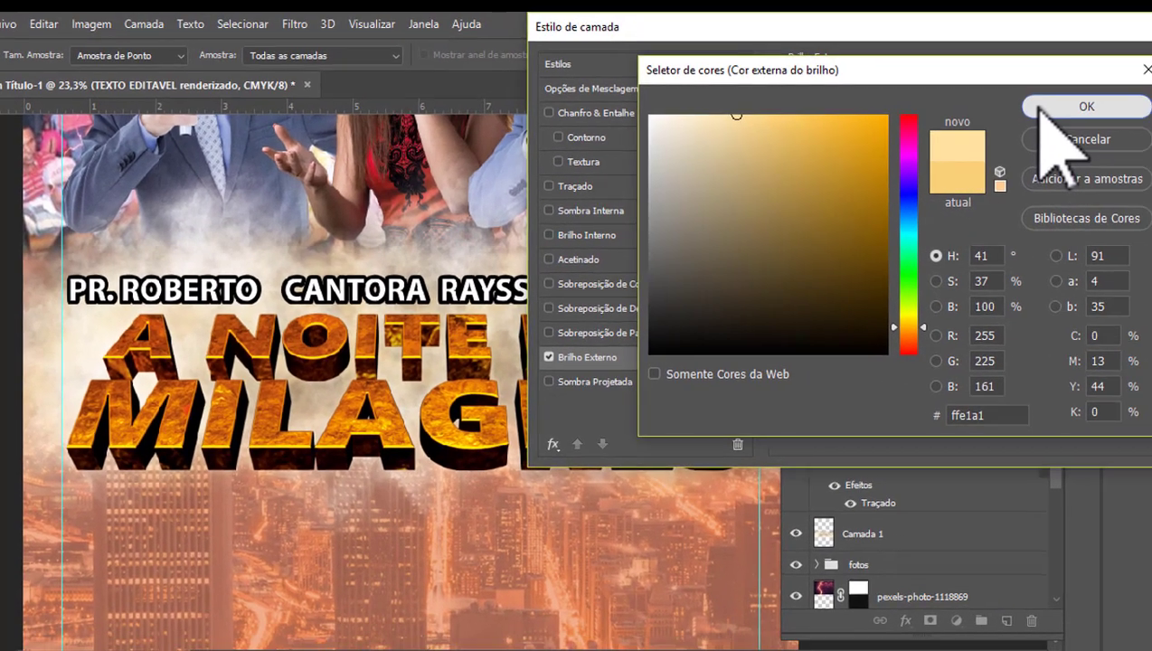
click(1040, 106)
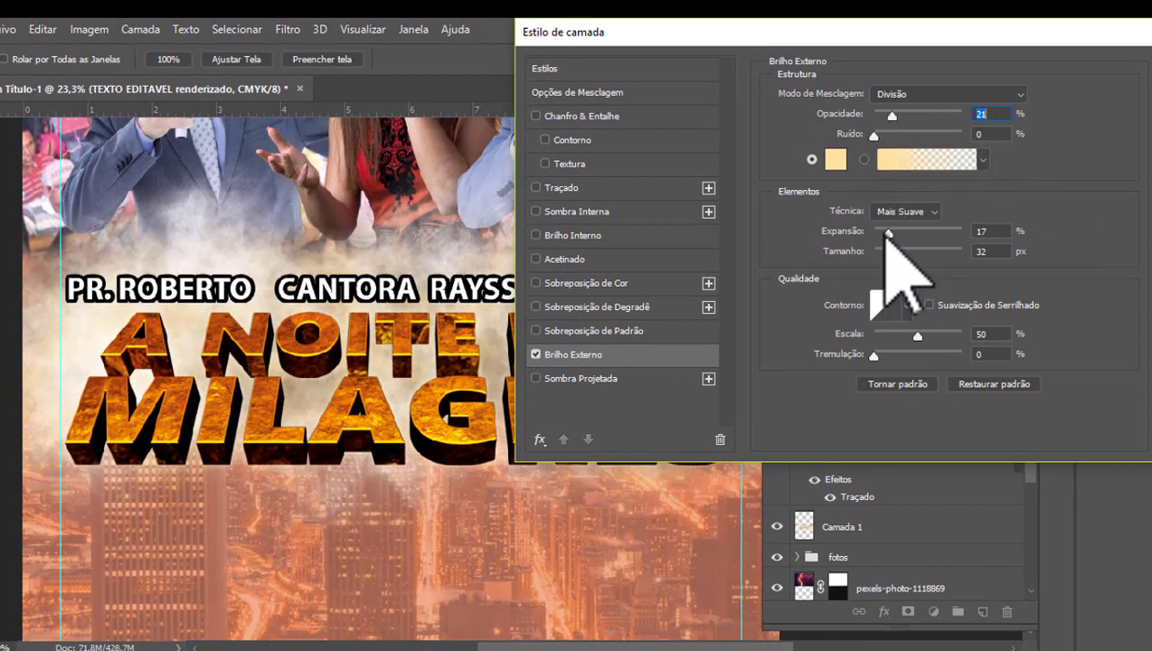
drag(886, 233, 927, 241)
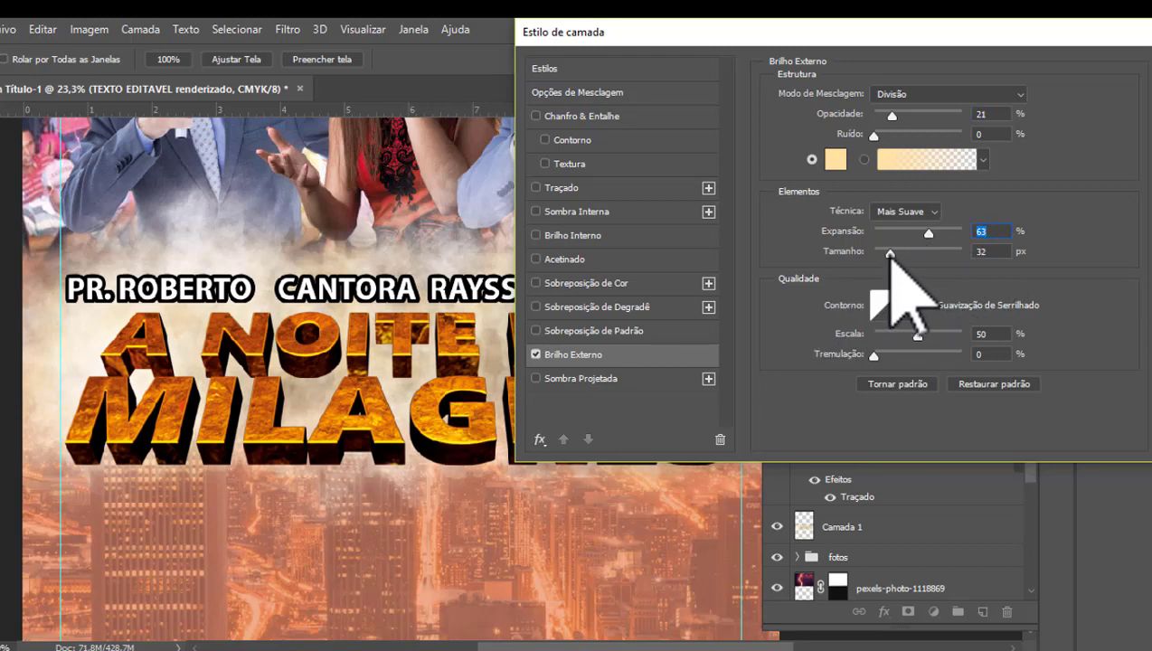
mouse_move(890, 254)
mouse_down()
mouse_move(911, 254)
mouse_move(893, 254)
mouse_up()
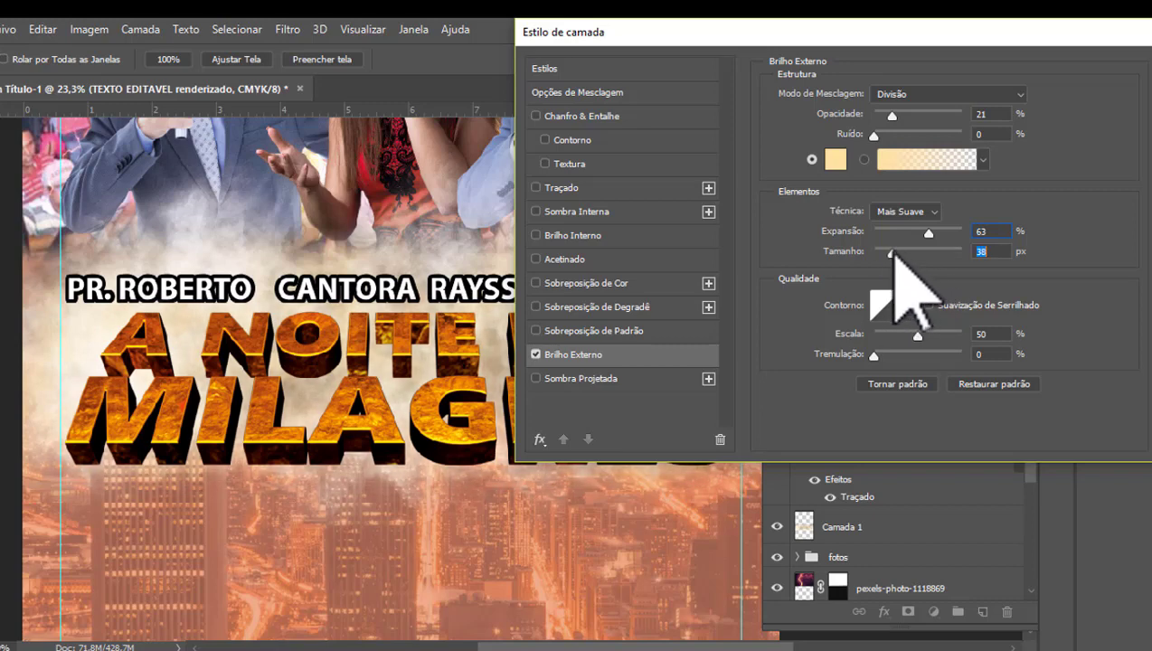
drag(891, 115, 888, 115)
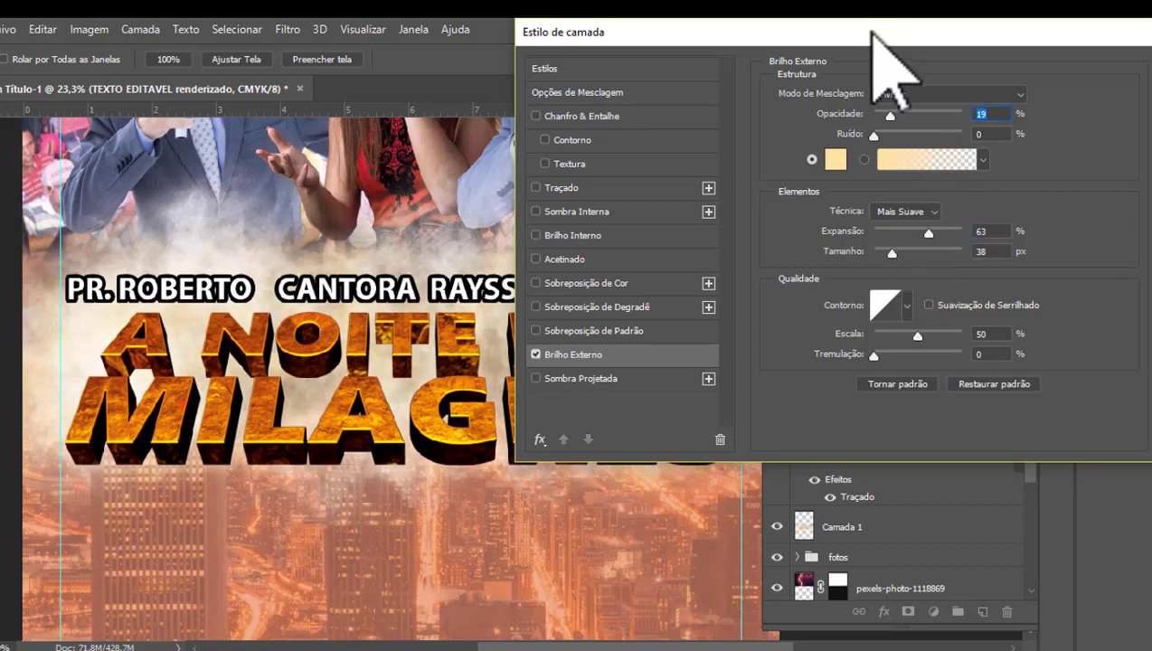
drag(881, 39, 594, 61)
Apply the outer glow, then zoom out and back in on the poster's top around 16%
click(915, 93)
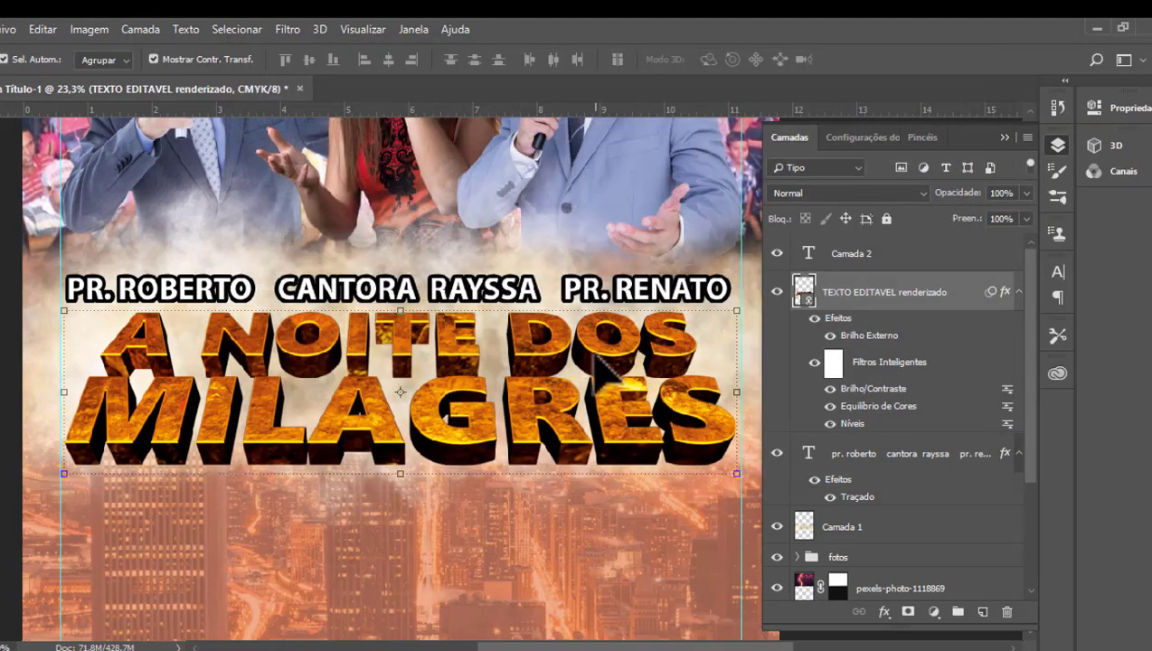
scroll(231, 405, down, 2)
scroll(235, 412, down, 1)
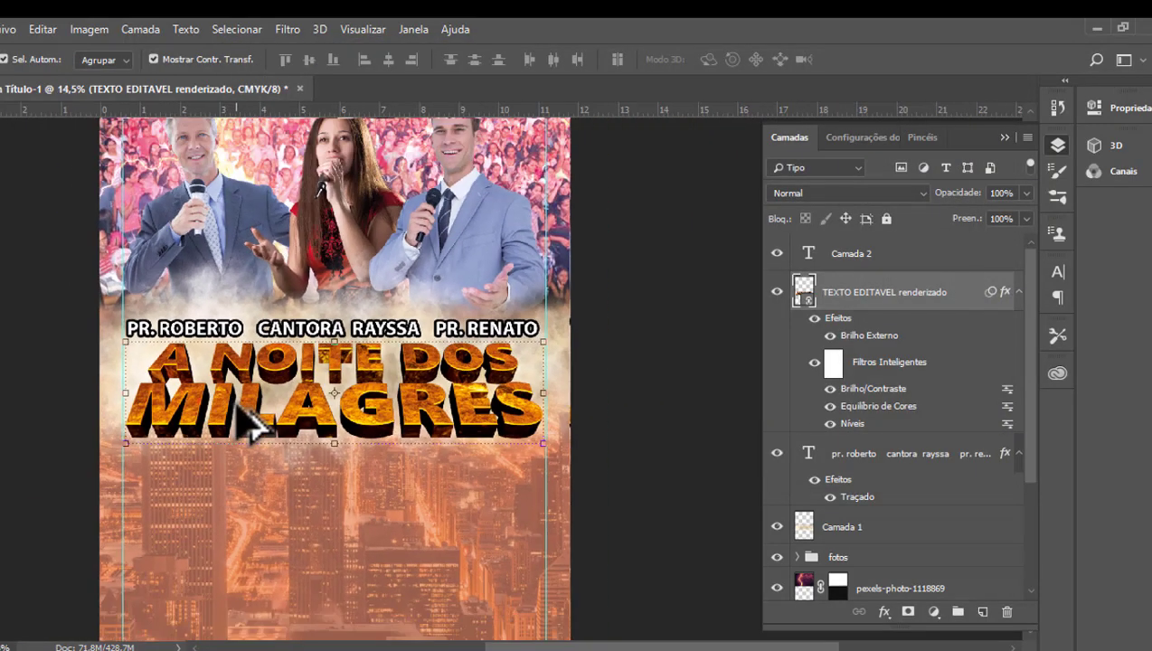
scroll(244, 420, up, 1)
scroll(257, 428, up, 1)
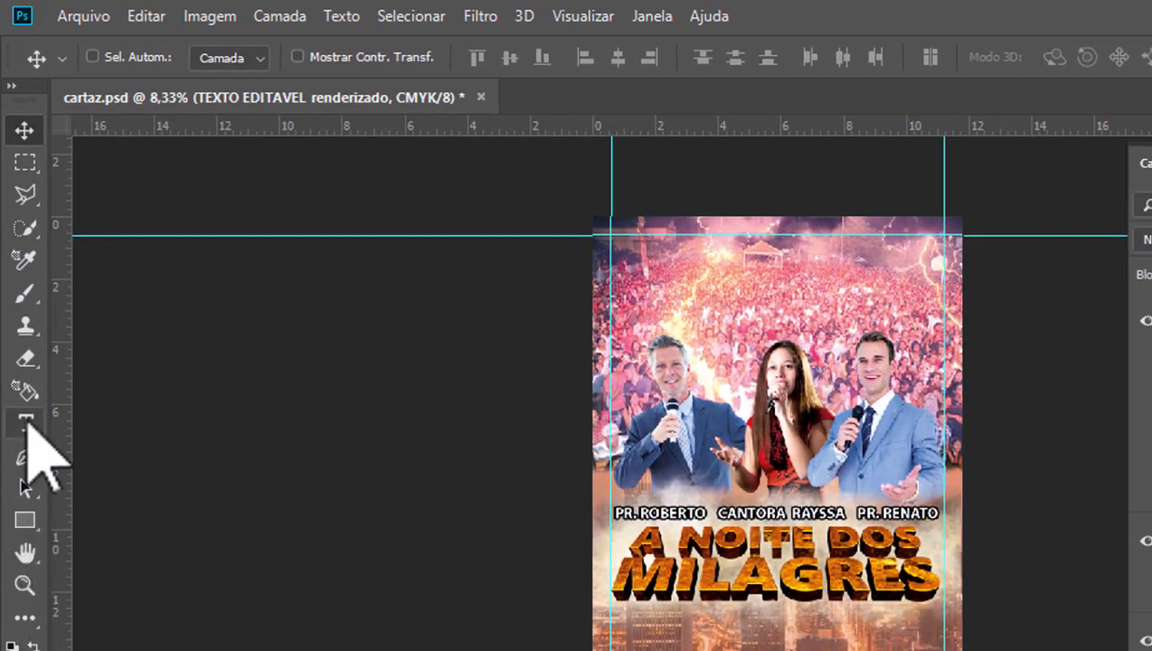
scroll(642, 240, up, 1)
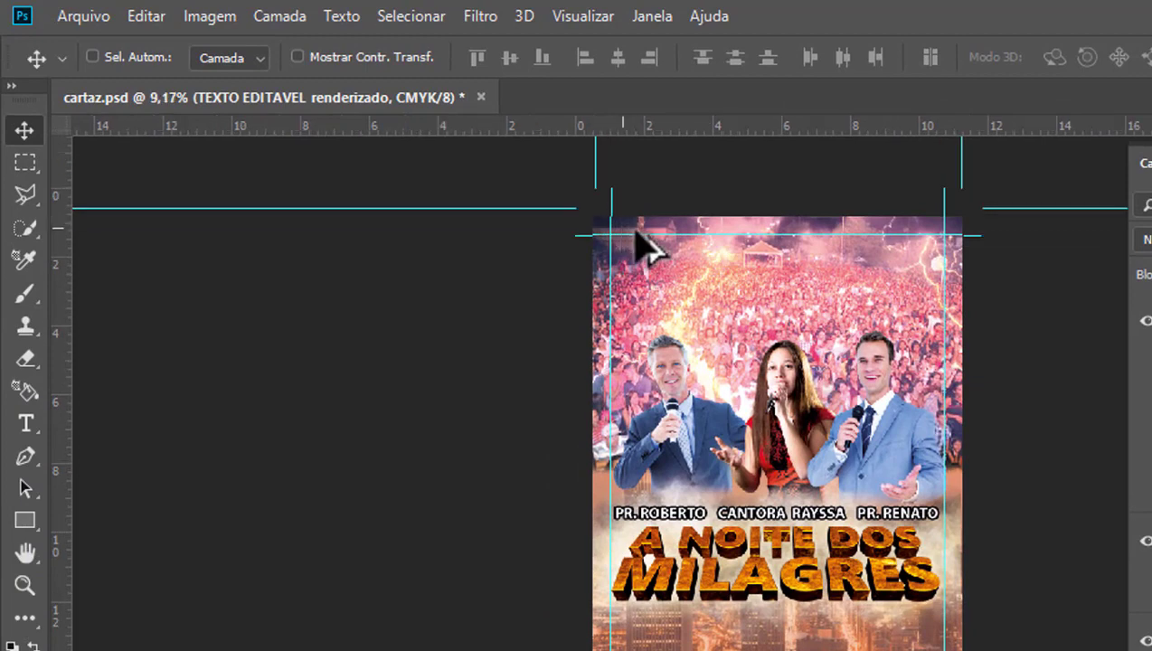
scroll(722, 159, up, 2)
scroll(741, 175, up, 3)
scroll(651, 240, up, 3)
scroll(463, 327, down, 2)
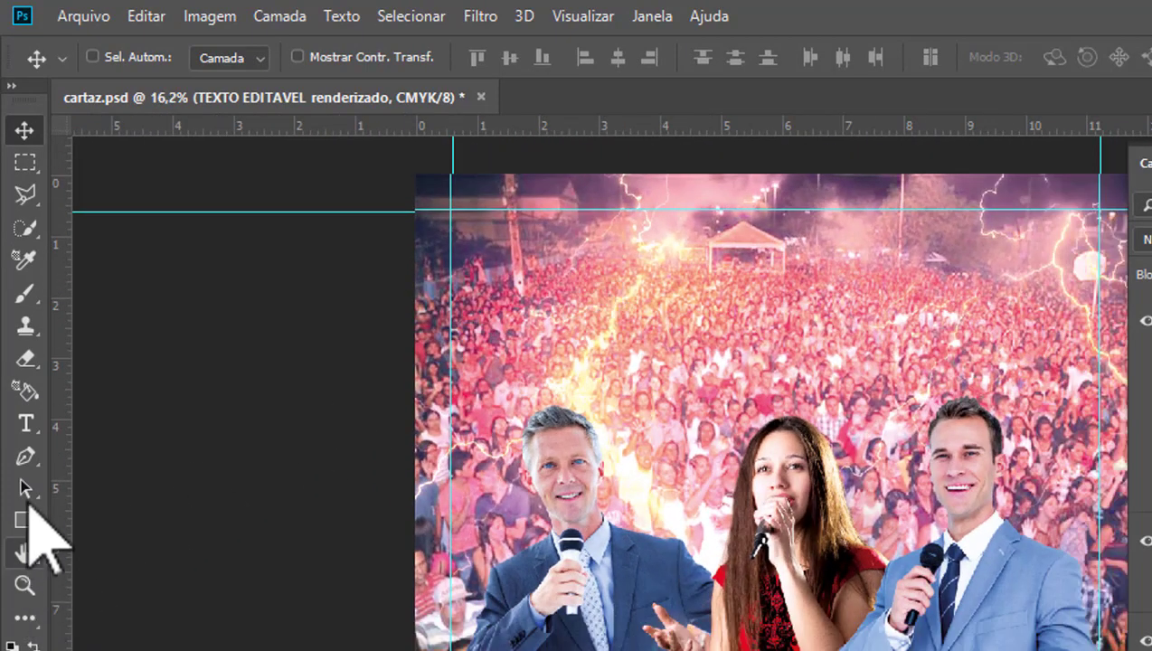
Type 'IGREJA EVANGÉLICA' in white 36 pt Myriad Pro Bold near the poster's top
click(21, 422)
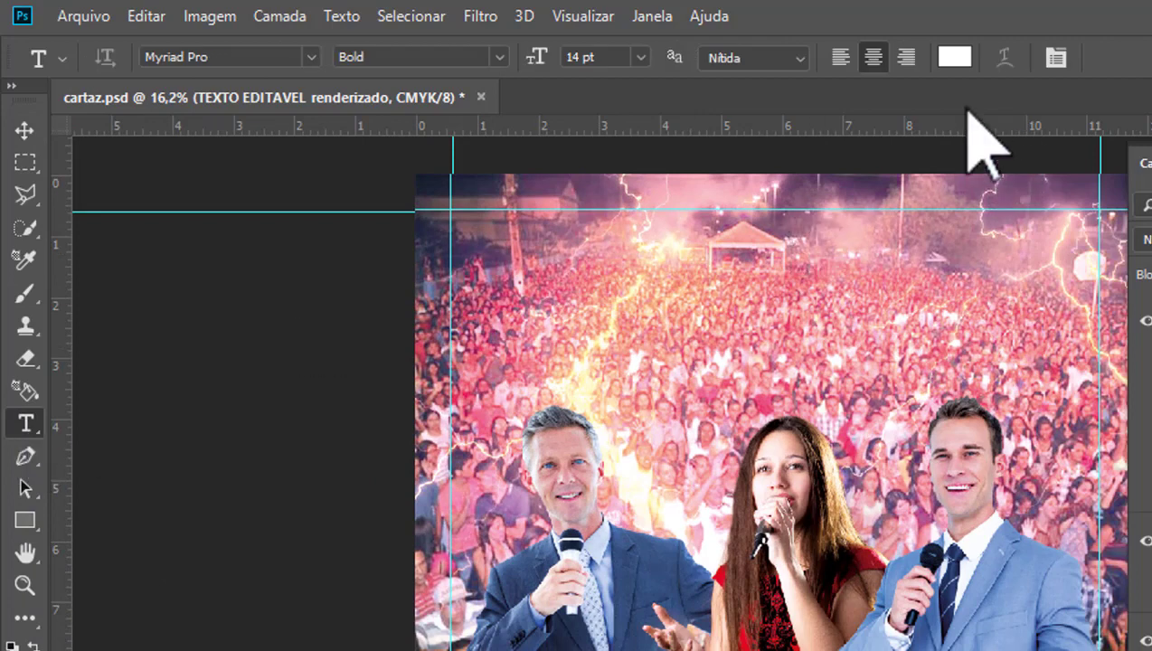
click(639, 264)
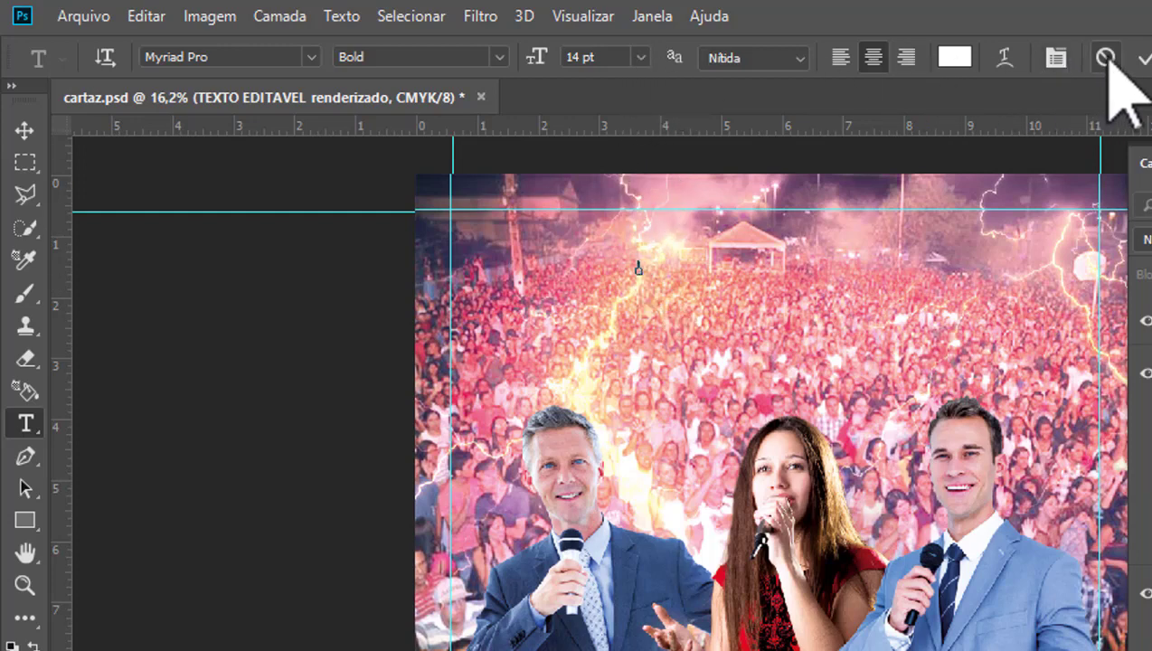
click(641, 56)
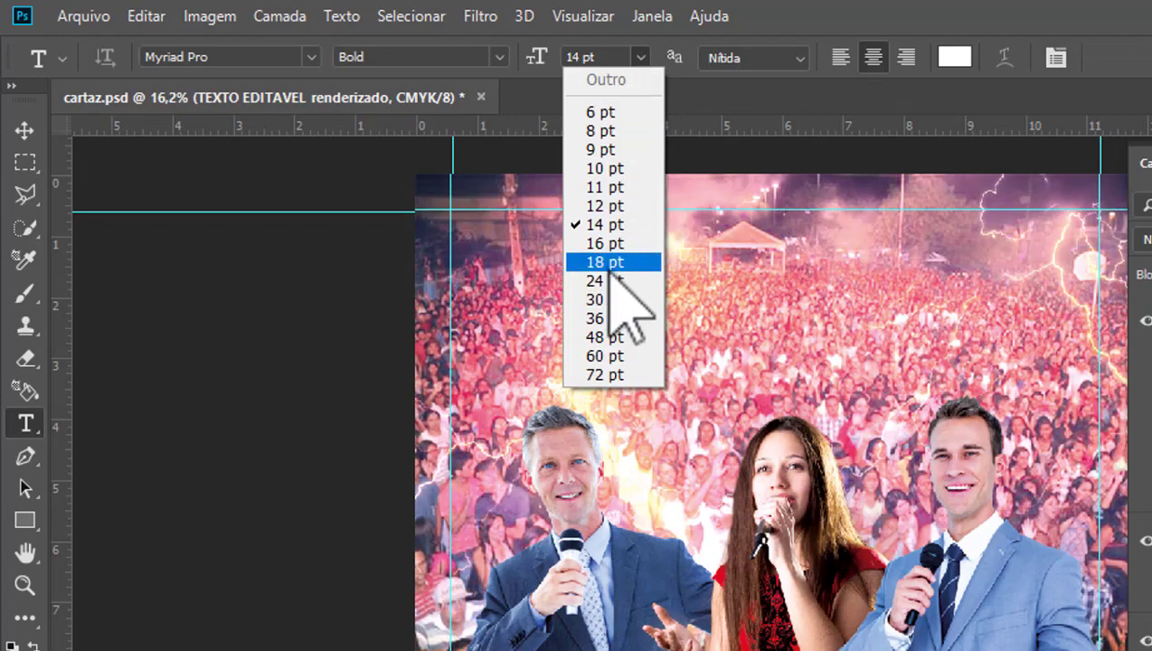
click(615, 318)
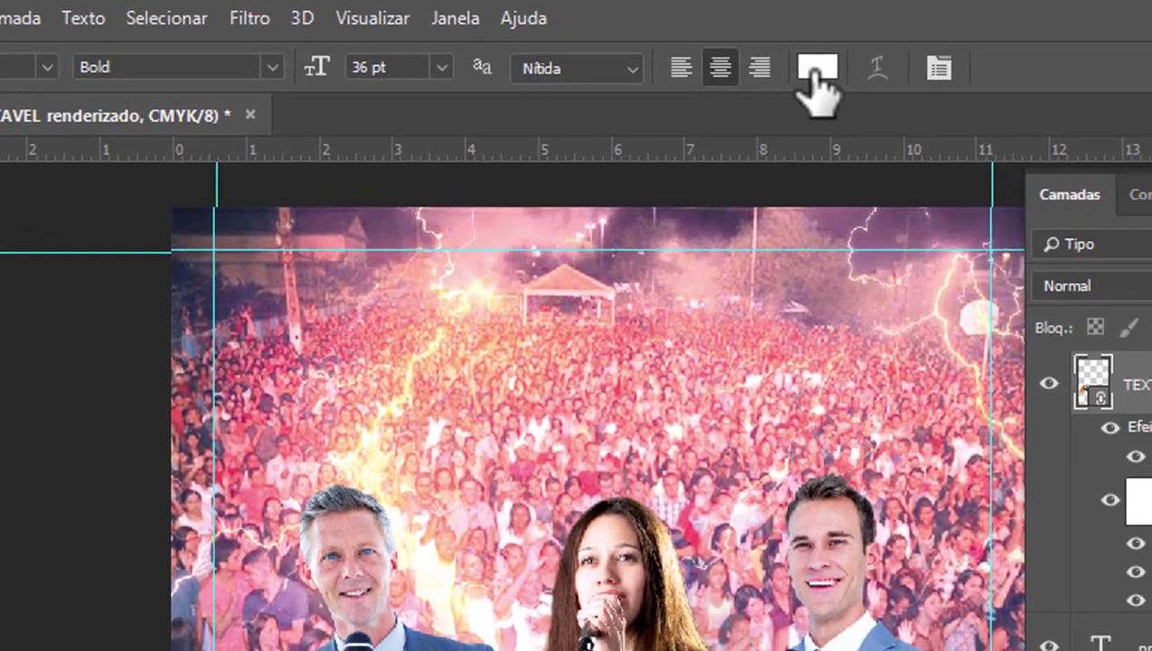
click(842, 73)
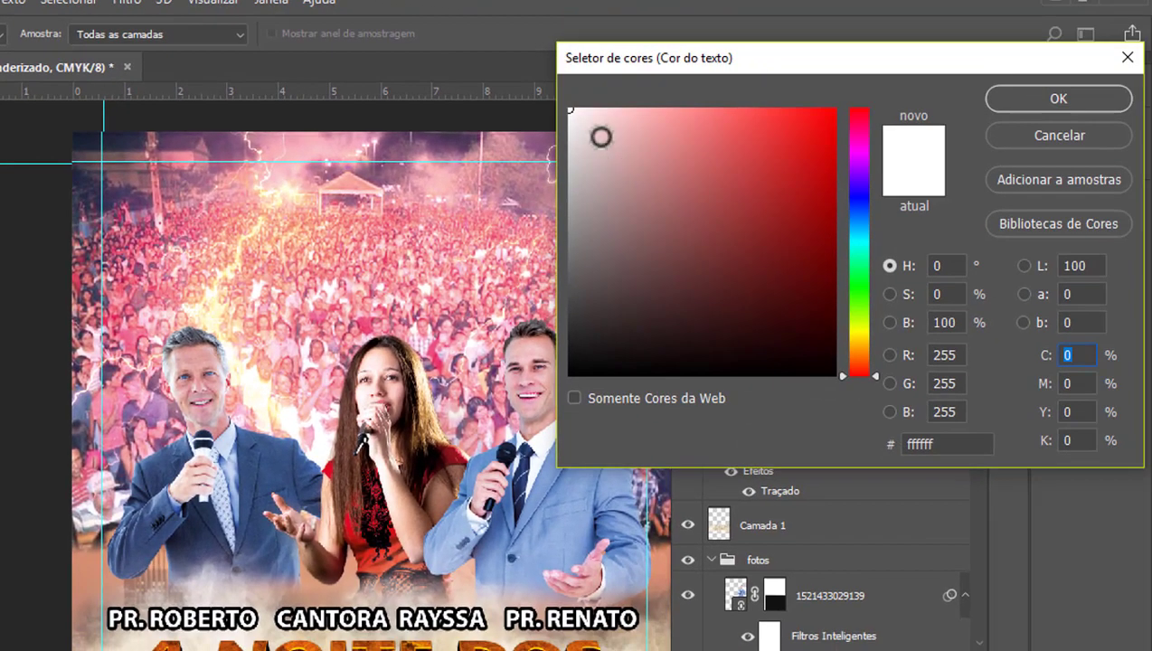
click(1049, 99)
click(339, 192)
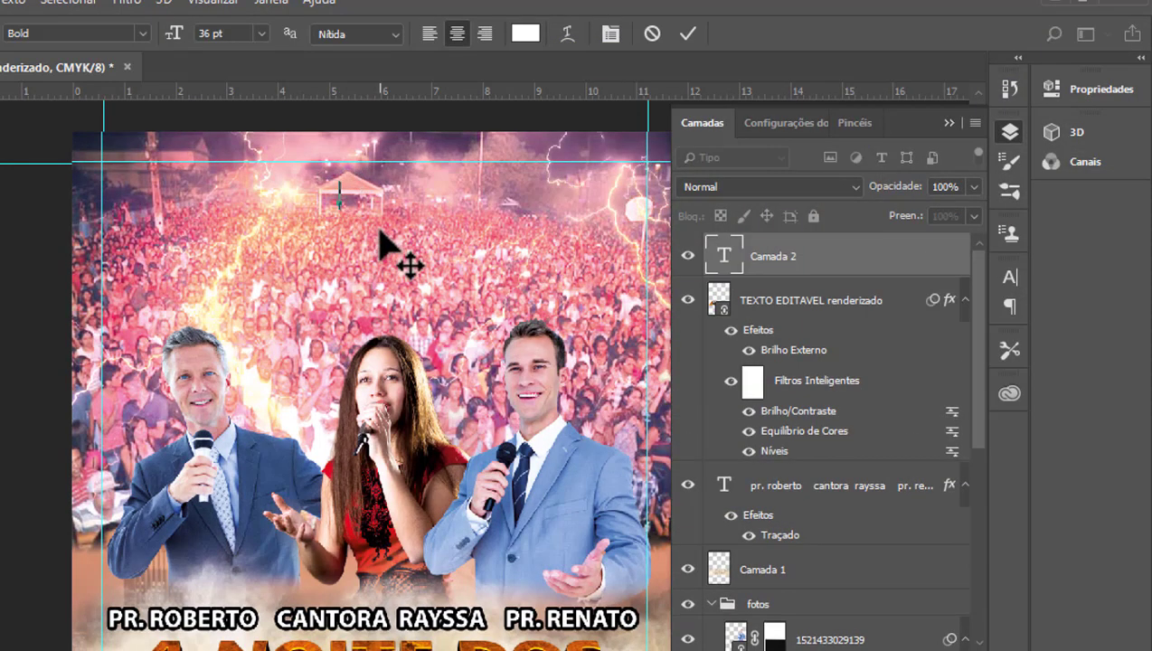
text(IGREJA EVANGÉLICA)
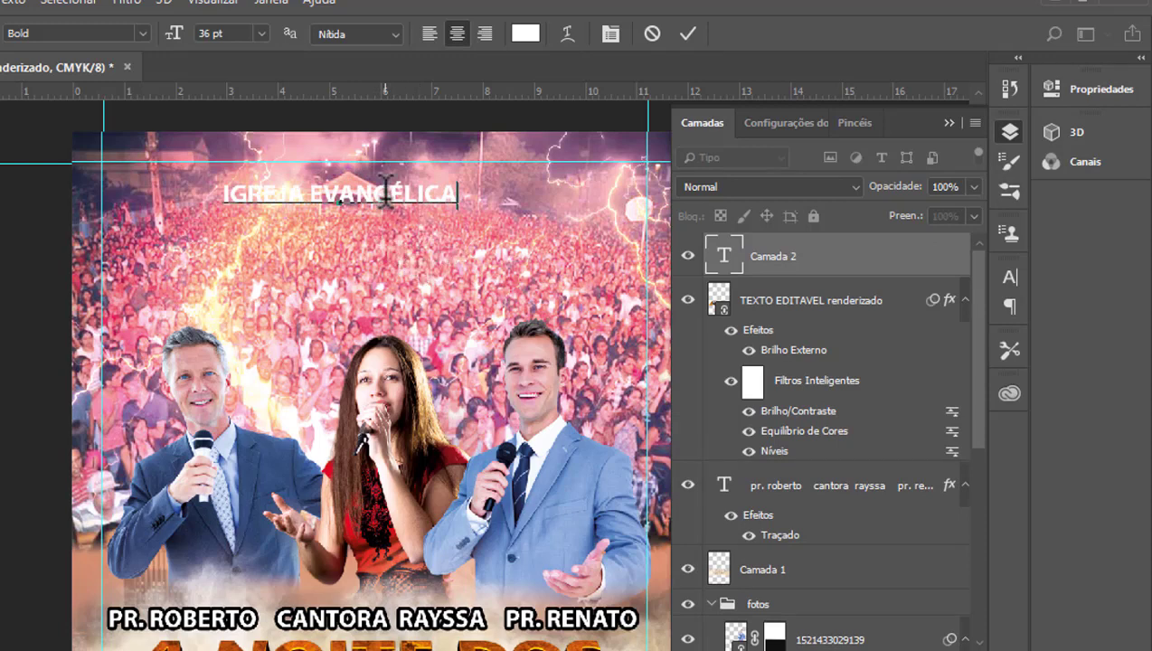
click(687, 34)
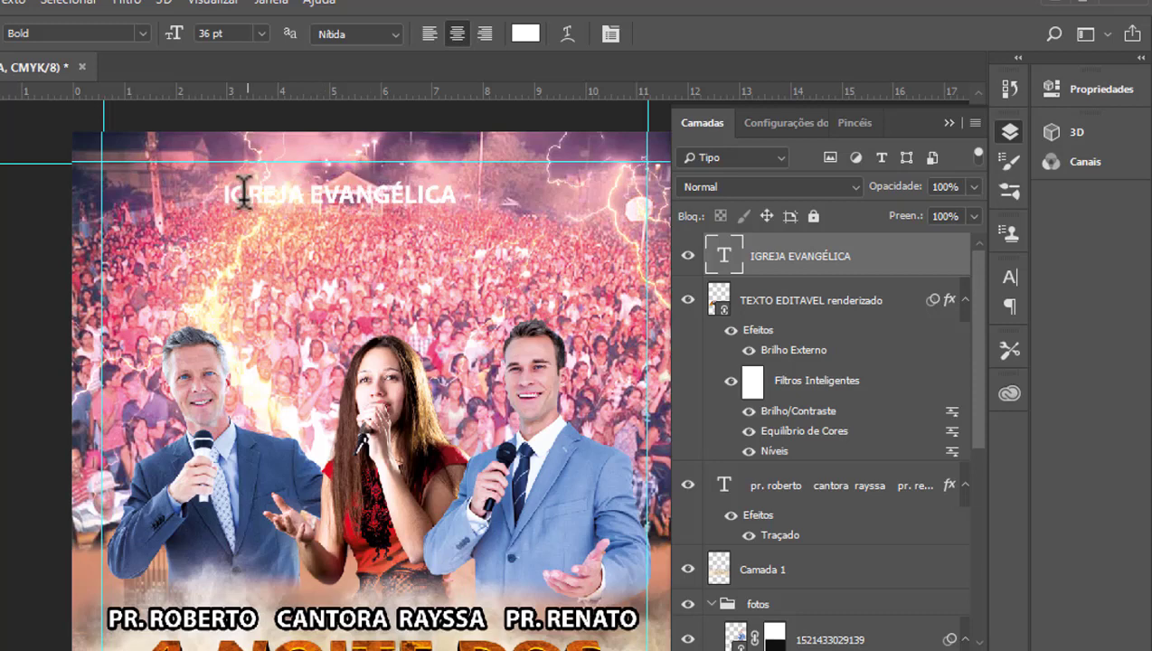
Enlarge the IGREJA EVANGÉLICA heading's font size by three increments
drag(229, 191, 488, 190)
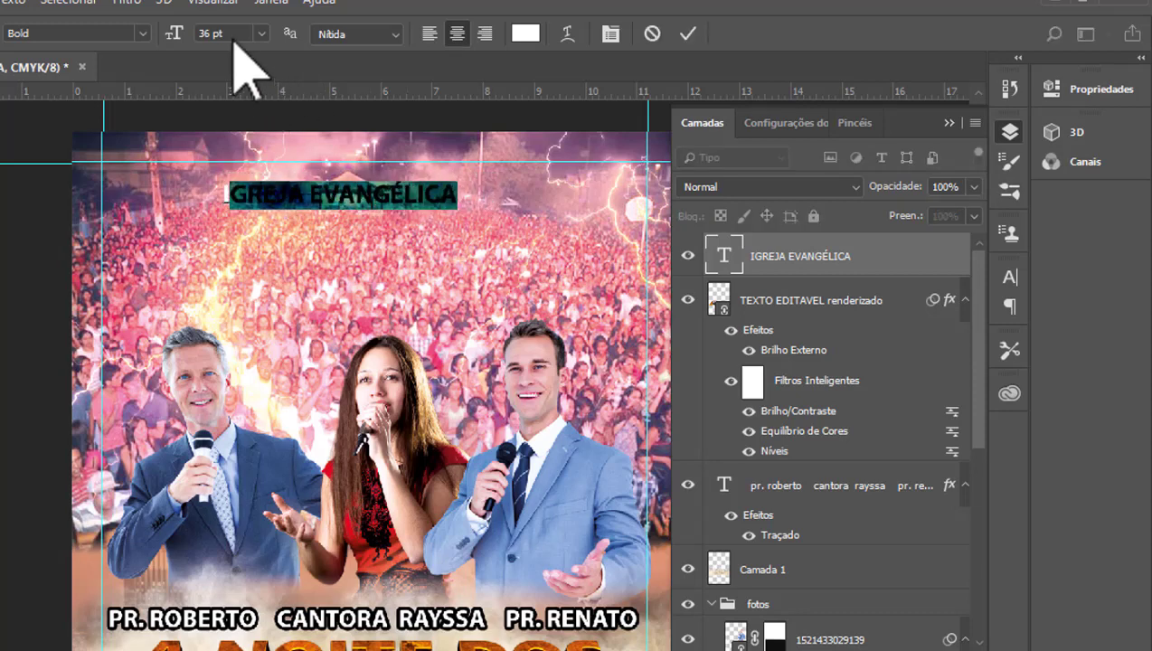
key(Up)
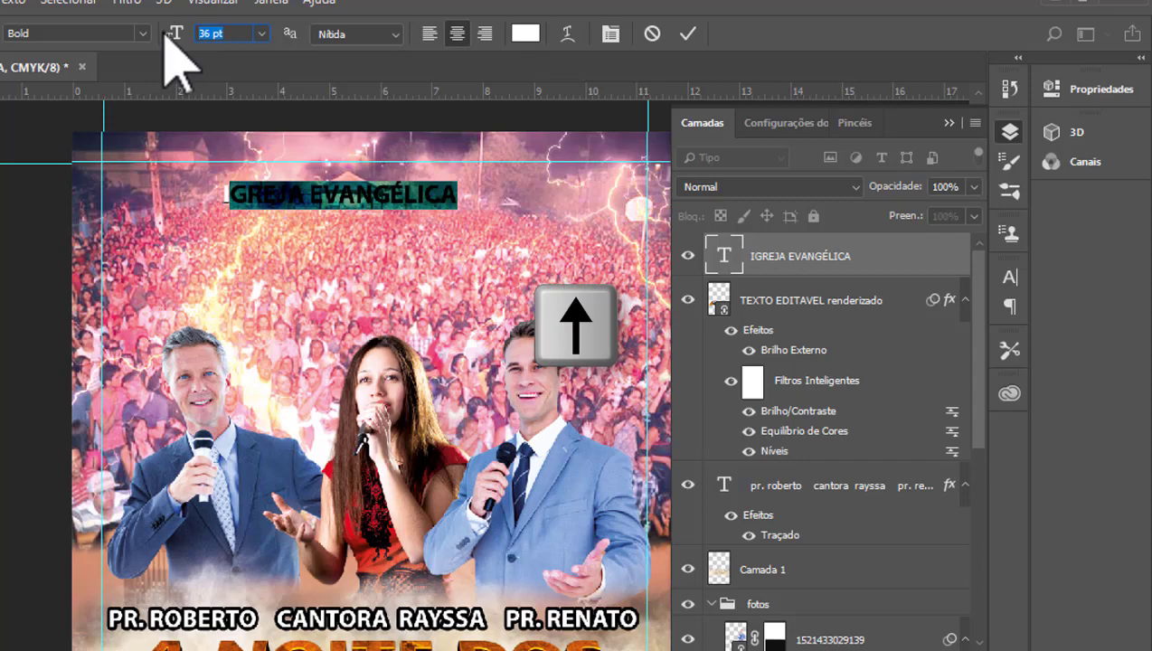
key(Up)
key(Up)
key(Up)
key(Up)
key(Up)
key(Up)
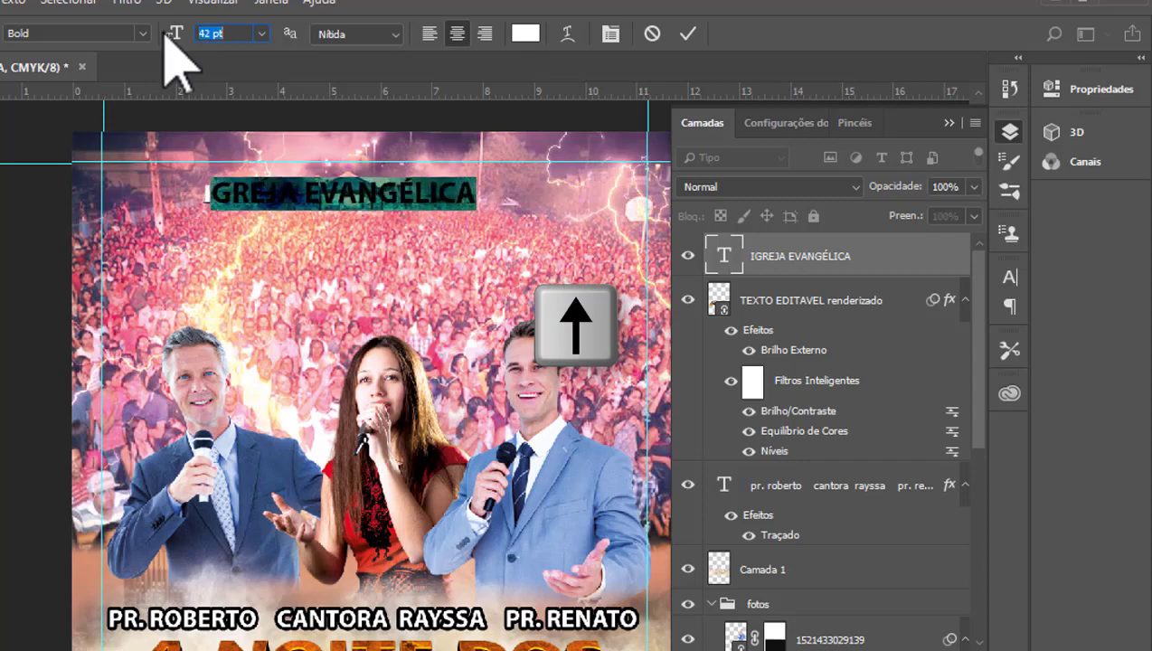
key(Up)
key(Up)
key(Up)
key(Up)
key(Up)
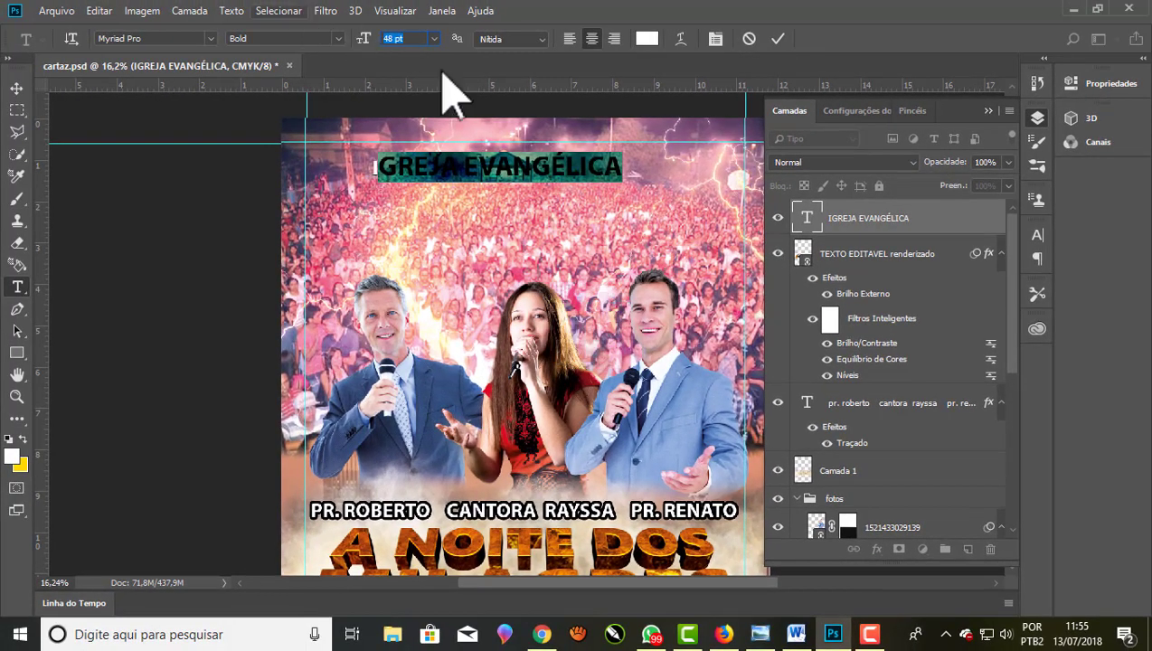
click(777, 39)
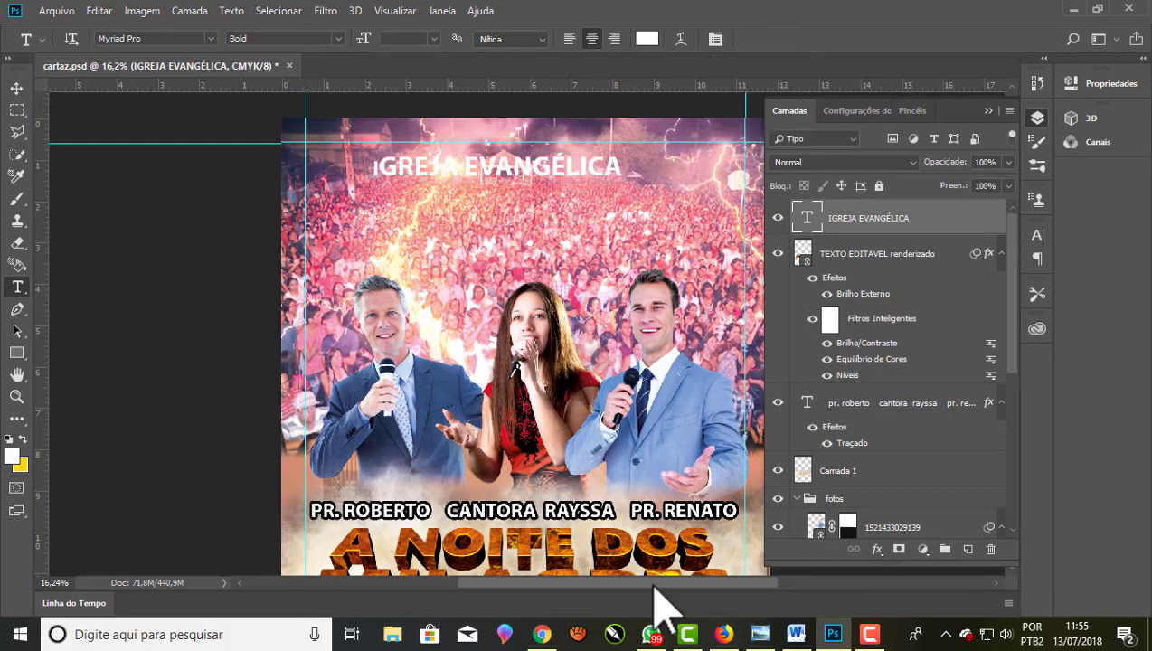
Center the IGREJA EVANGÉLICA heading above the crowd and finish the text edit
drag(651, 583, 692, 583)
click(18, 87)
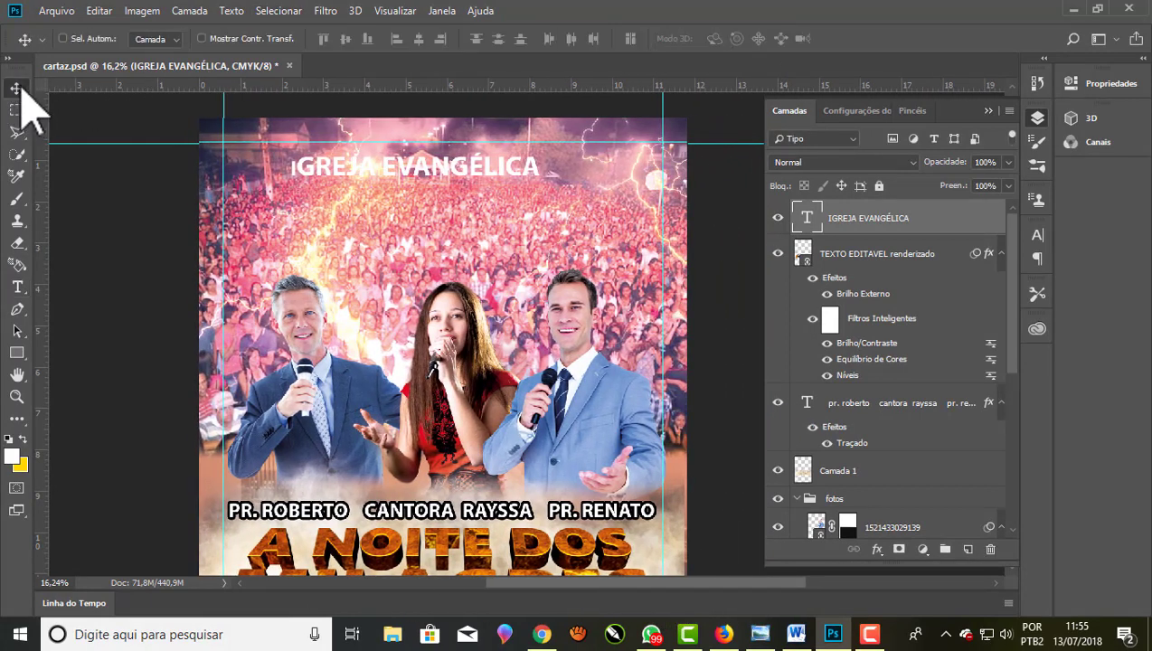
drag(389, 164, 432, 161)
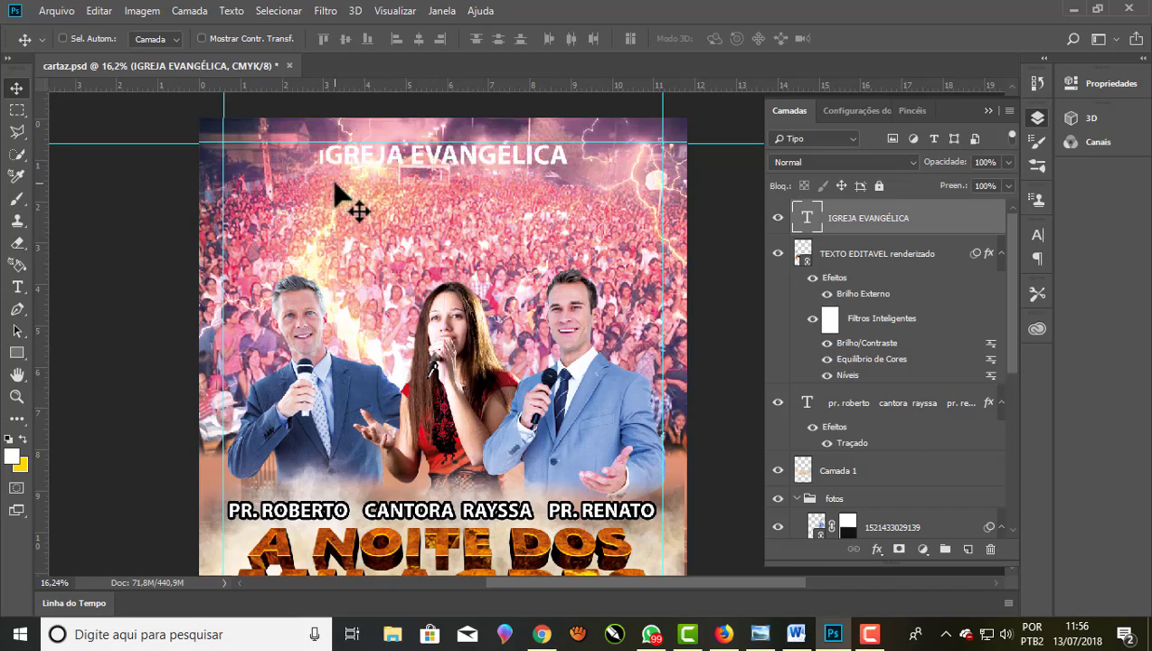
click(16, 288)
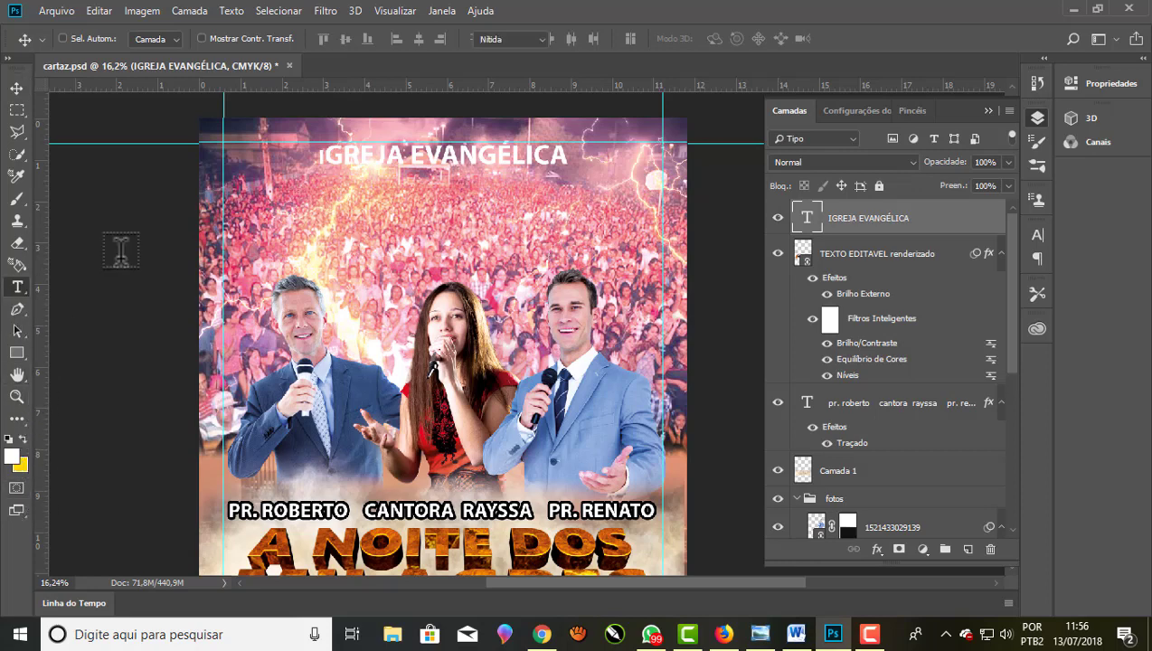
click(310, 151)
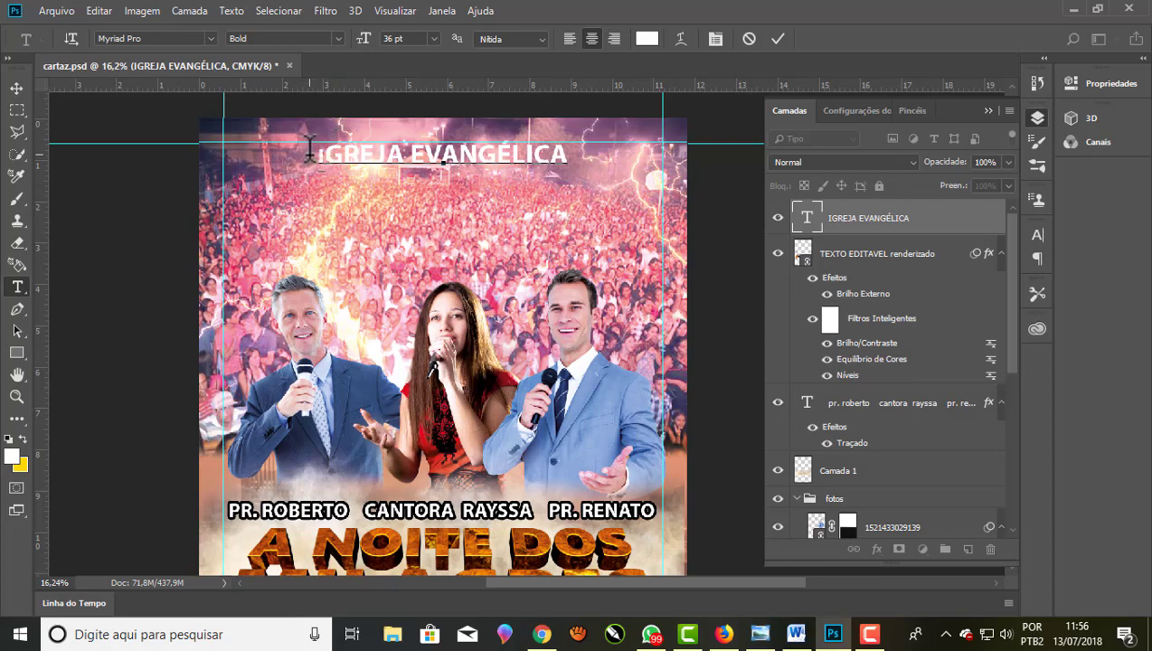
key(ctrl+Return)
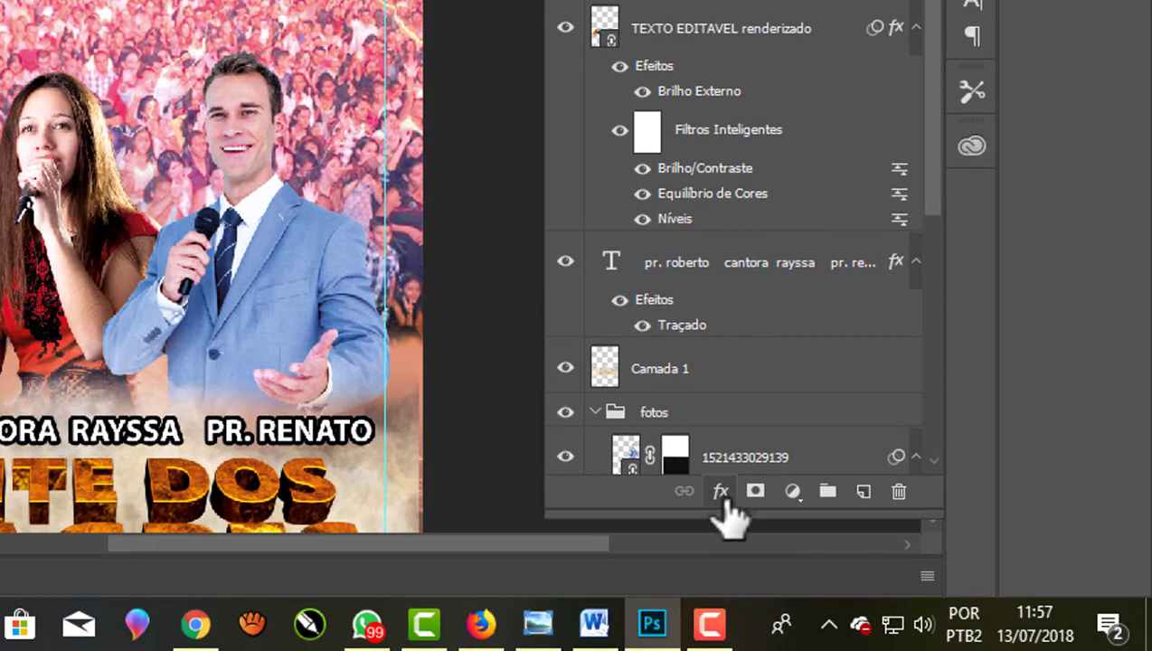
Give IGREJA EVANGÉLICA a drop shadow: 74% opacity, 6 px distance, 33% spread, size 51
click(723, 495)
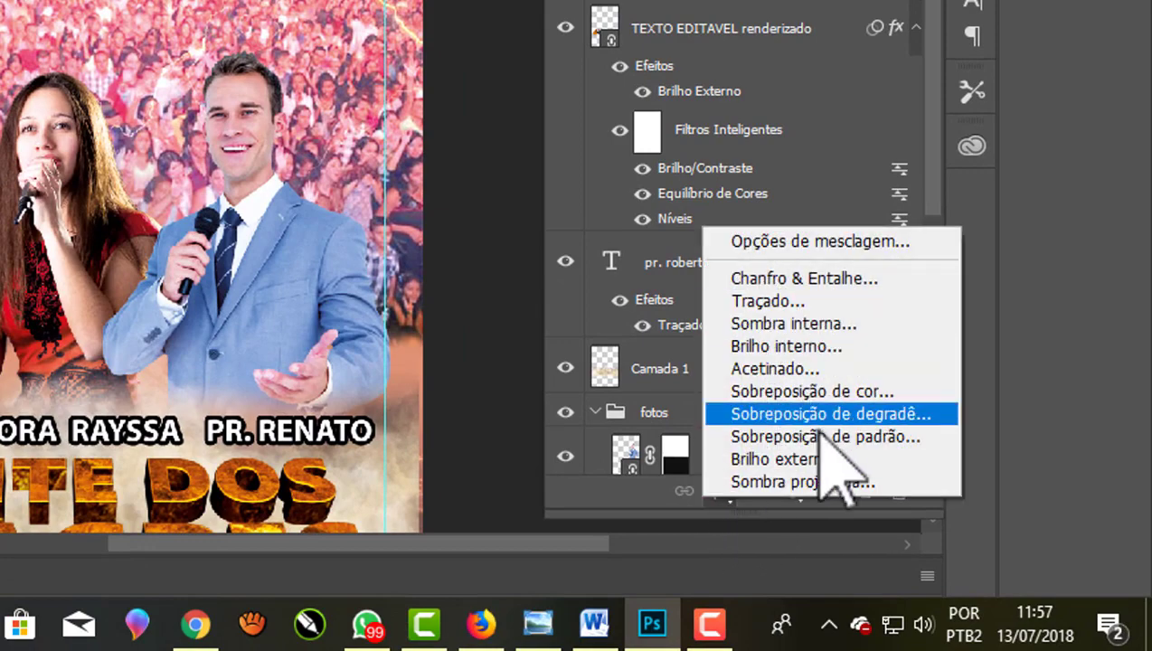
click(809, 481)
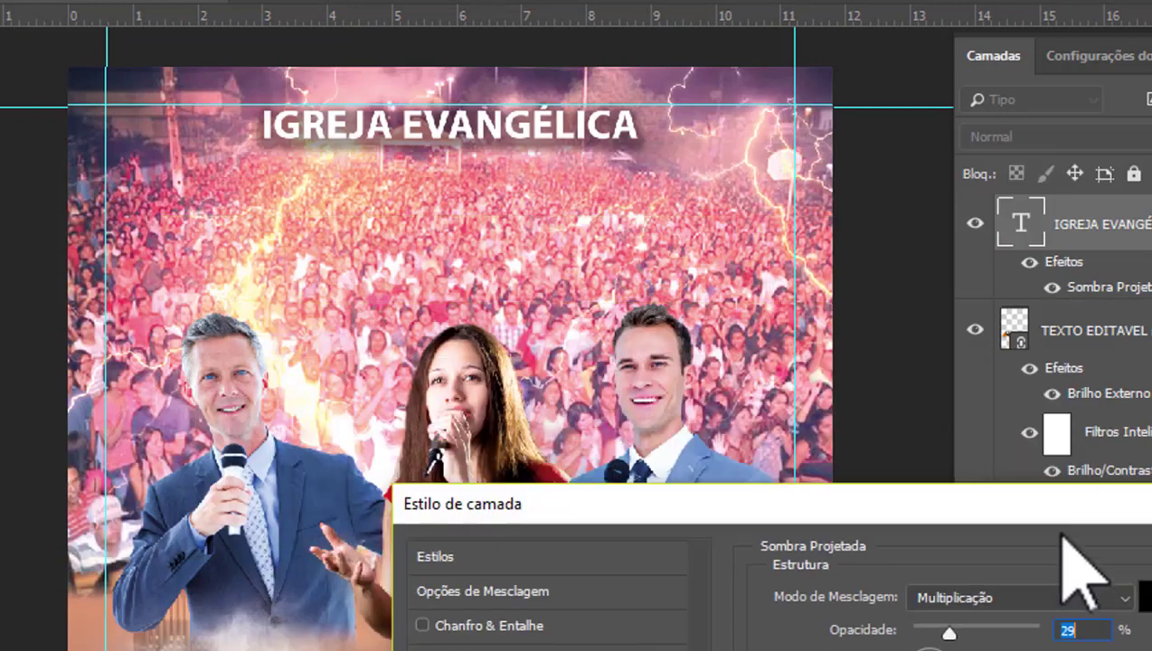
drag(651, 57, 1125, 9)
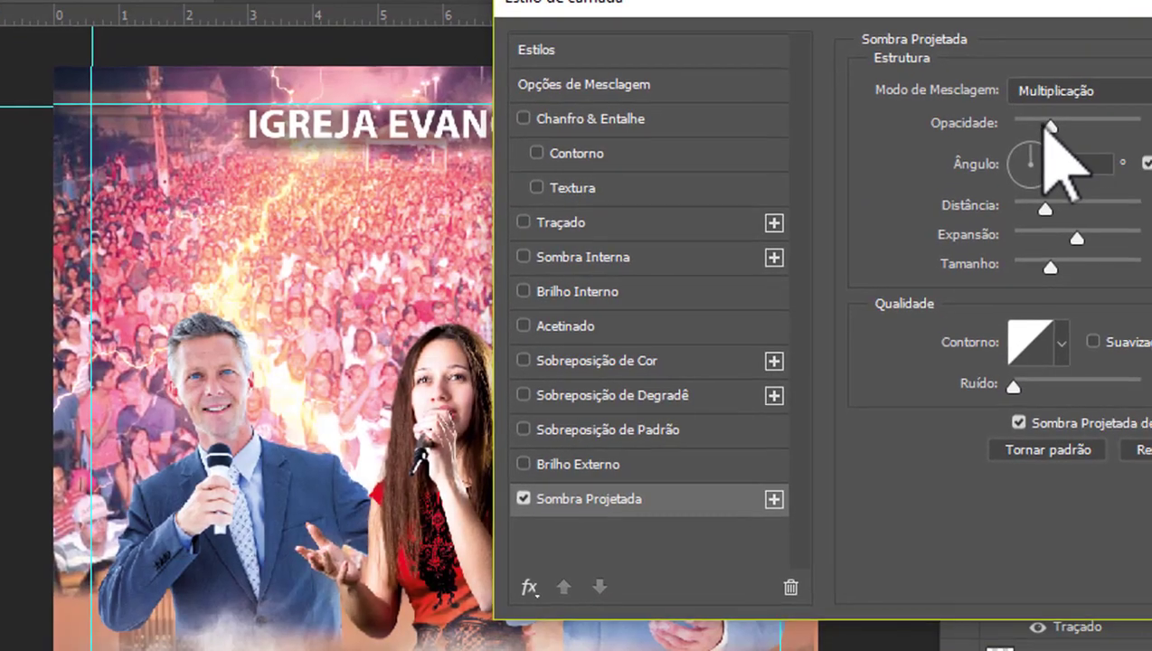
mouse_move(972, 127)
mouse_down()
mouse_move(899, 120)
mouse_move(940, 120)
mouse_up()
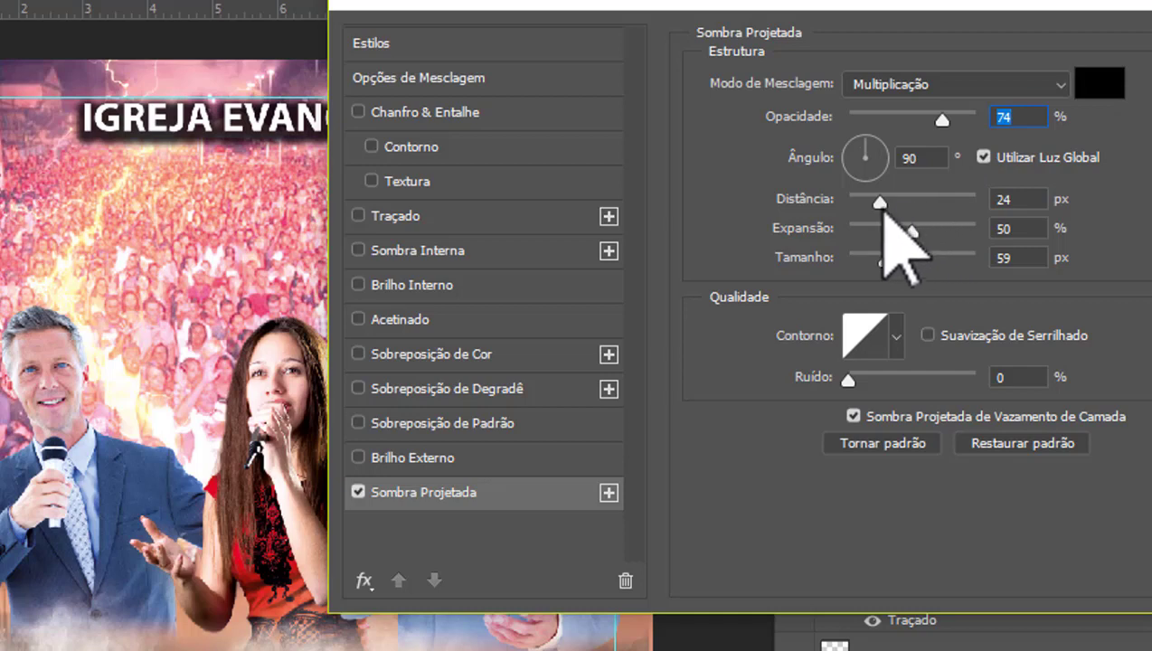
drag(877, 202, 858, 202)
mouse_move(723, 5)
mouse_down()
mouse_move(818, 5)
mouse_move(814, 30)
mouse_up()
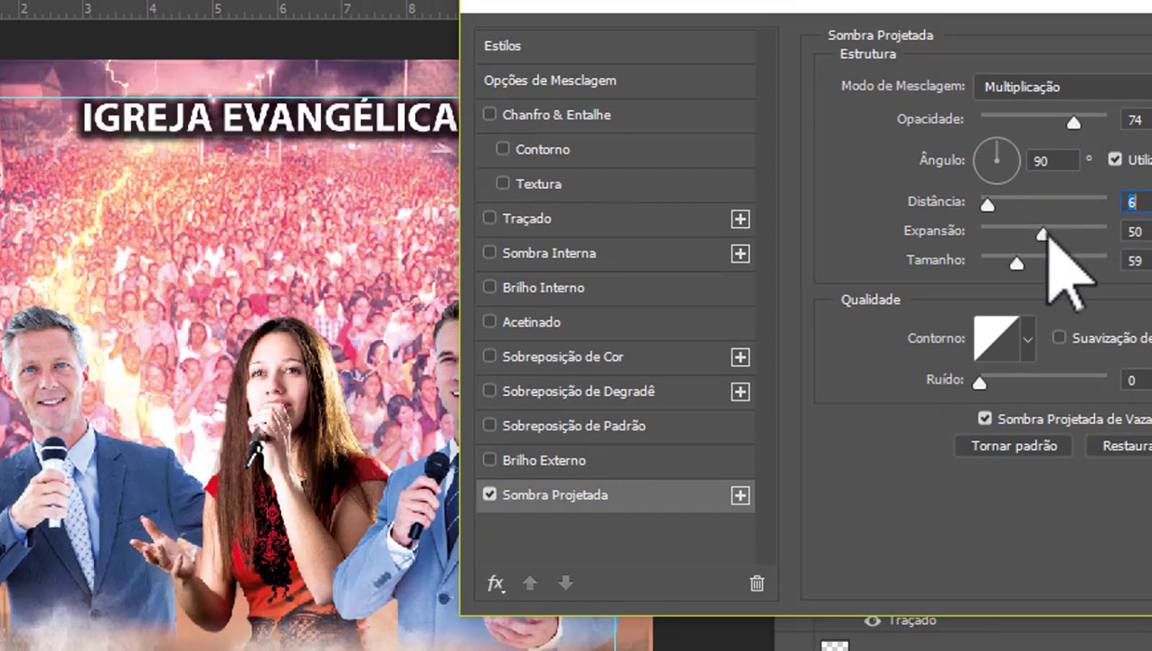
drag(1043, 234, 1022, 236)
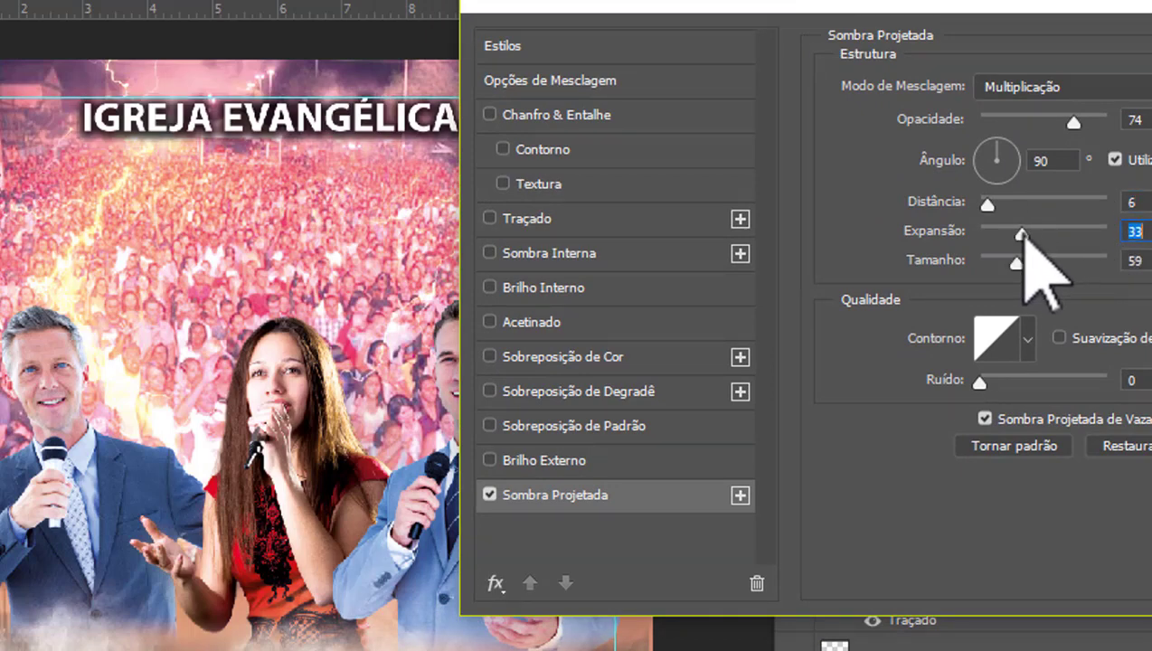
drag(1013, 264, 996, 263)
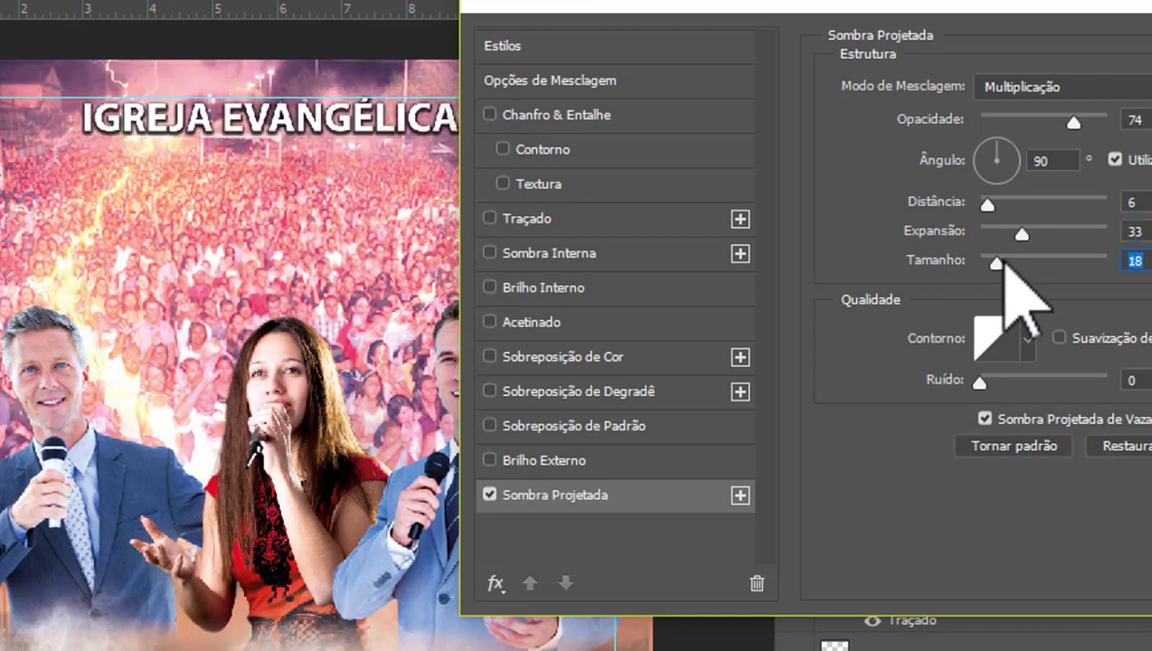
drag(995, 262, 1011, 264)
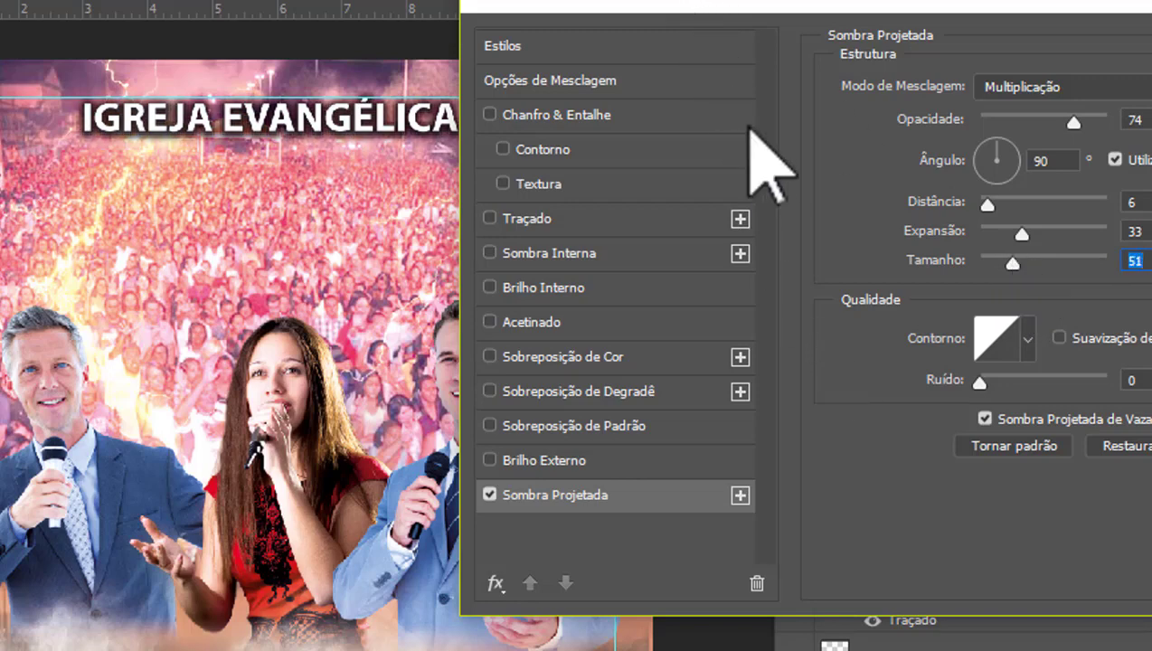
mouse_move(714, 14)
mouse_down()
mouse_move(900, 475)
mouse_move(630, 149)
mouse_up()
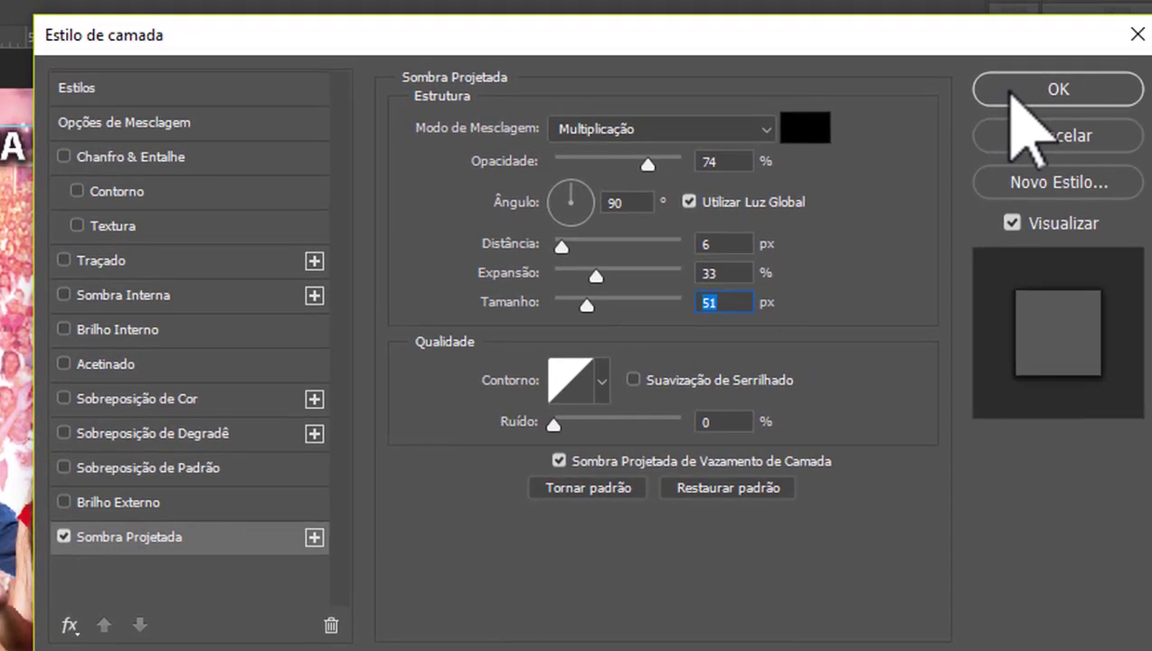
Confirm the shadow and Alt-drag a copy of the heading down above the singers
click(1031, 100)
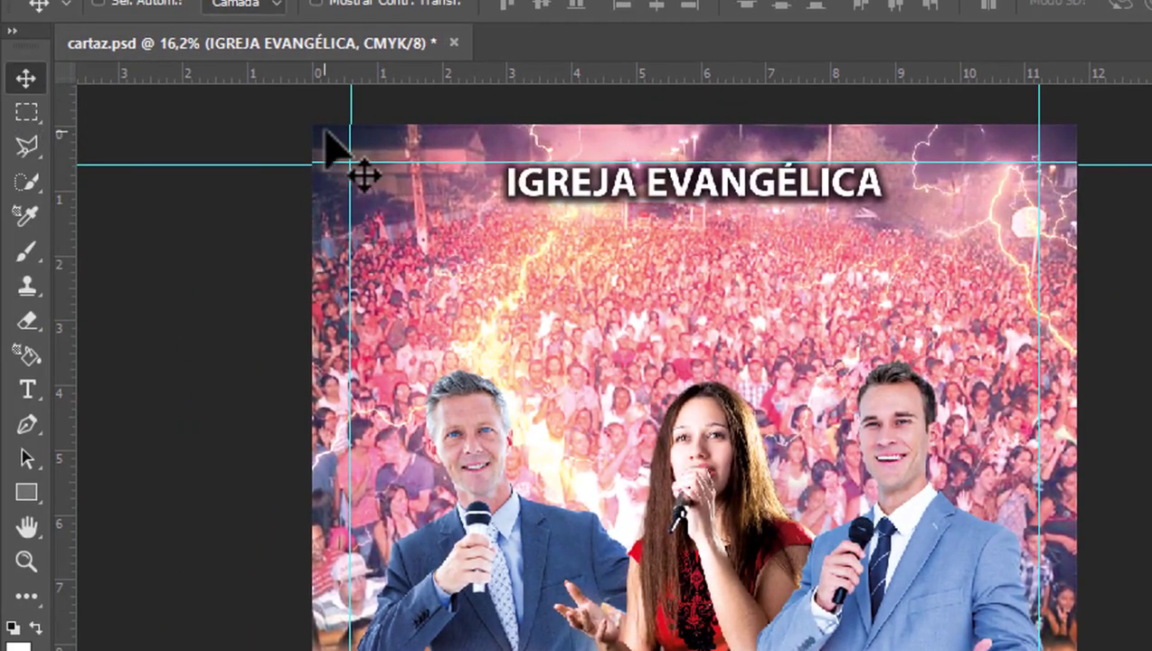
key(alt)
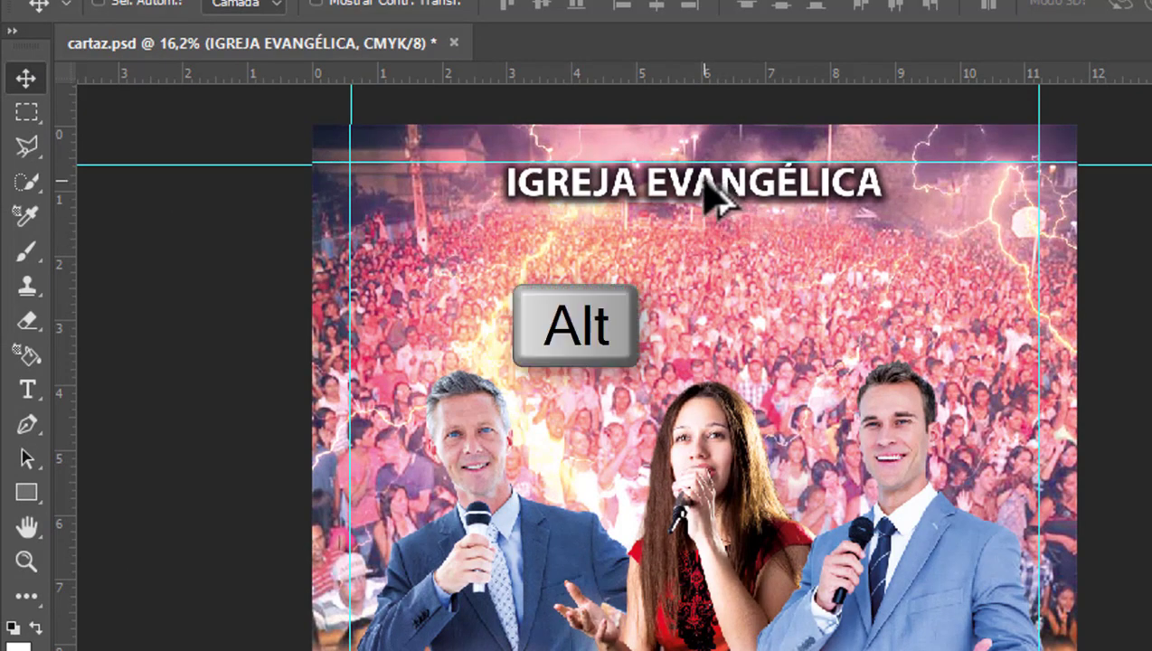
drag(708, 190, 707, 294)
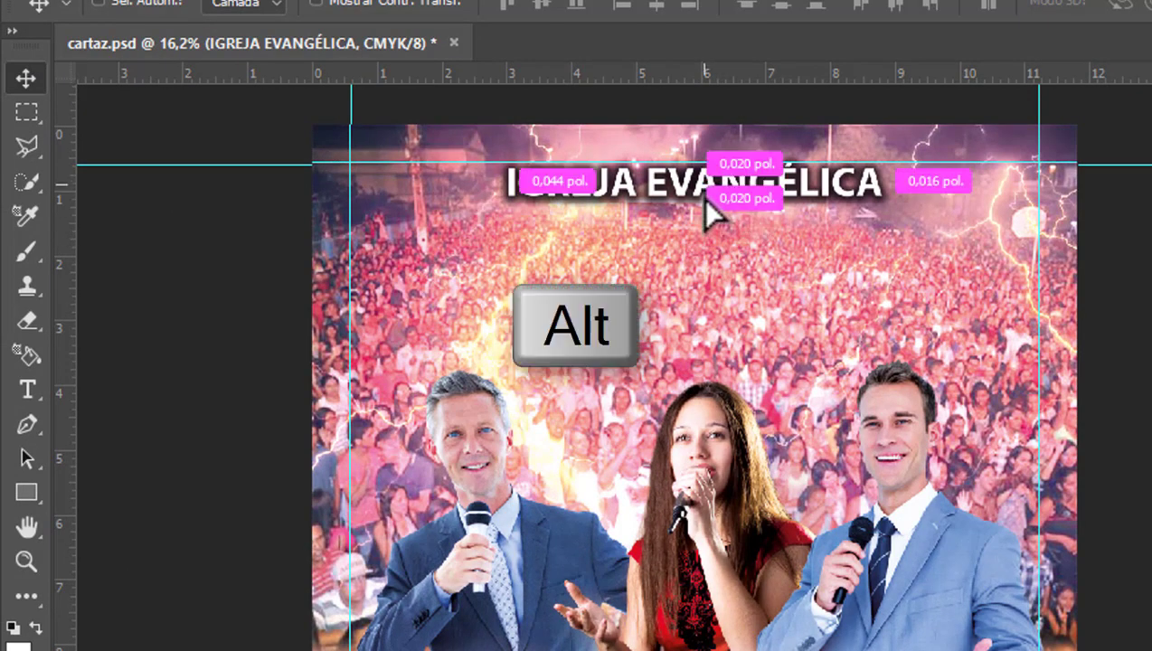
drag(713, 349, 713, 369)
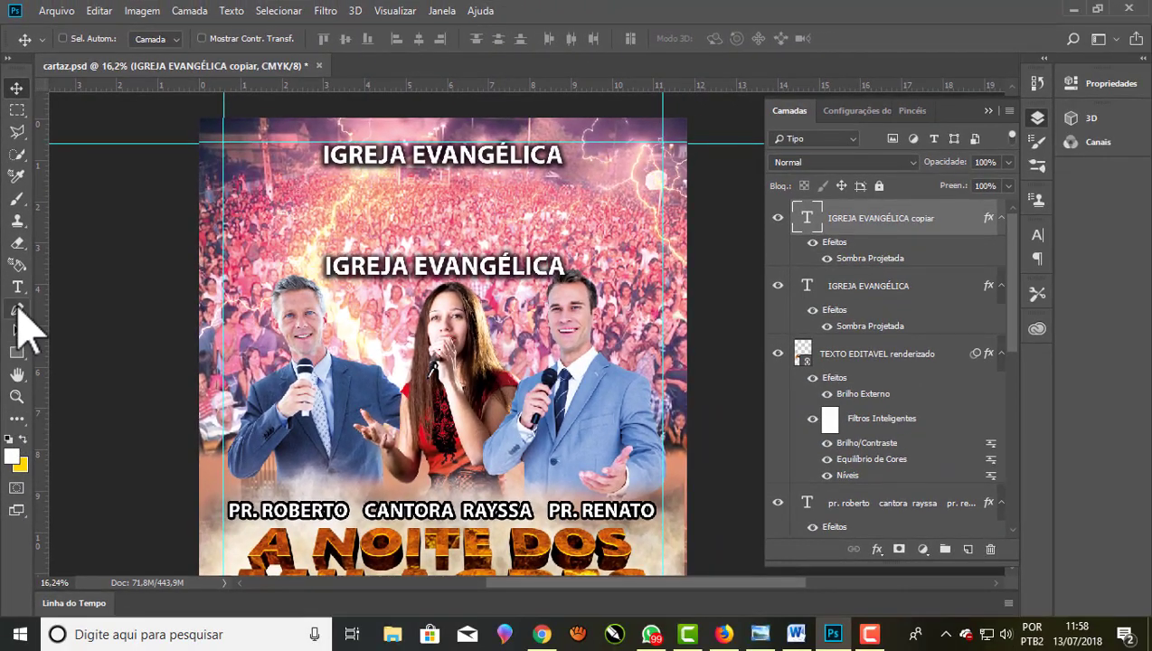
Replace the copied heading's text with 'REALIZA' and commit it
click(17, 288)
drag(562, 265, 287, 271)
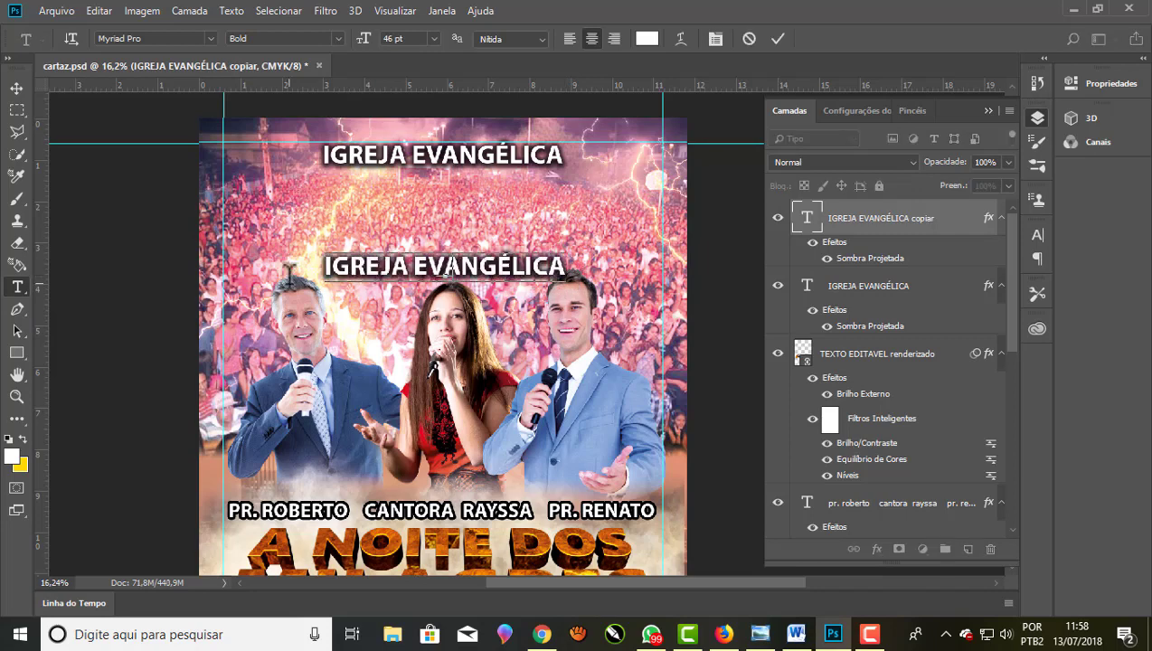
text(REALI)
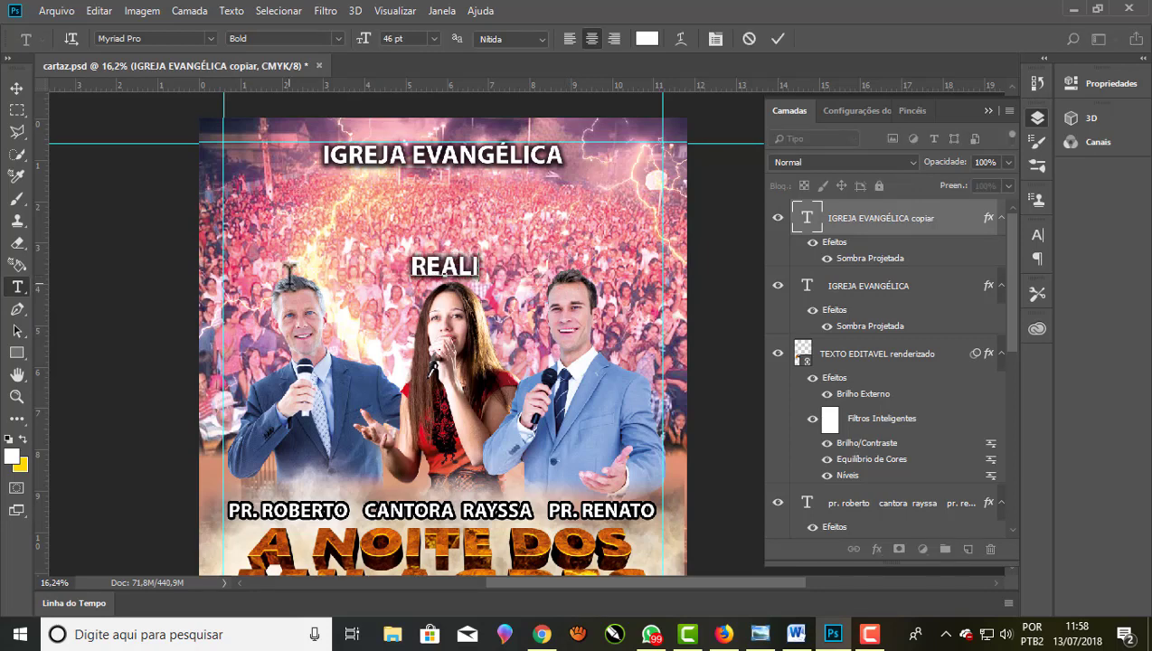
text(ZA)
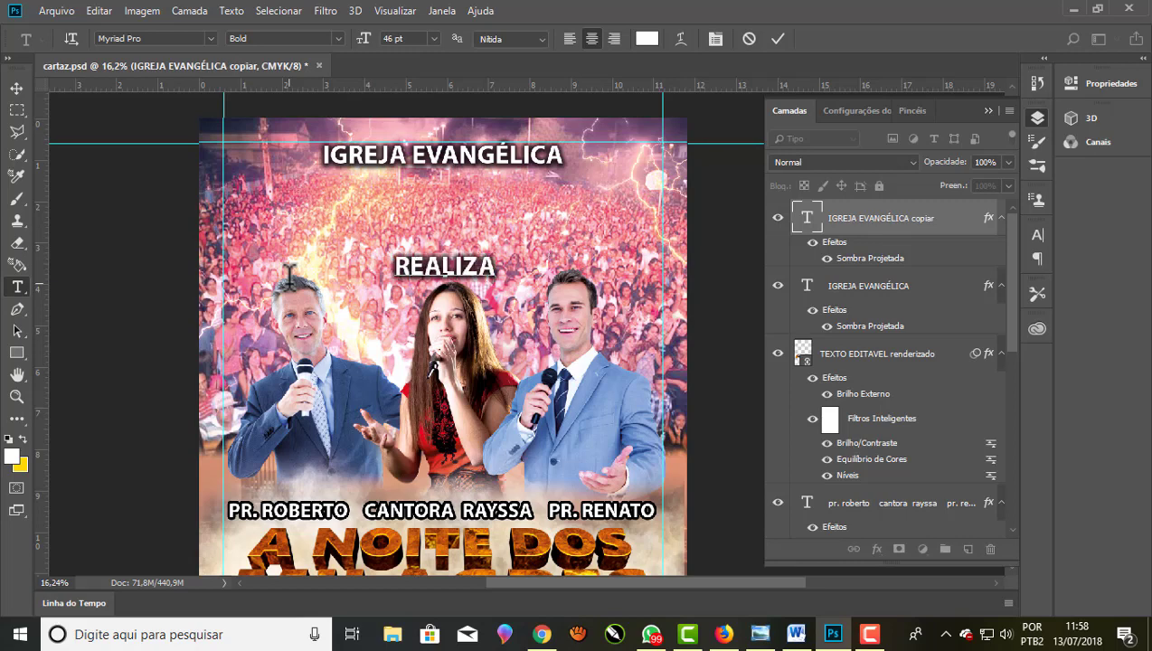
click(779, 39)
scroll(465, 176, down, 1)
scroll(463, 172, down, 1)
scroll(461, 167, down, 1)
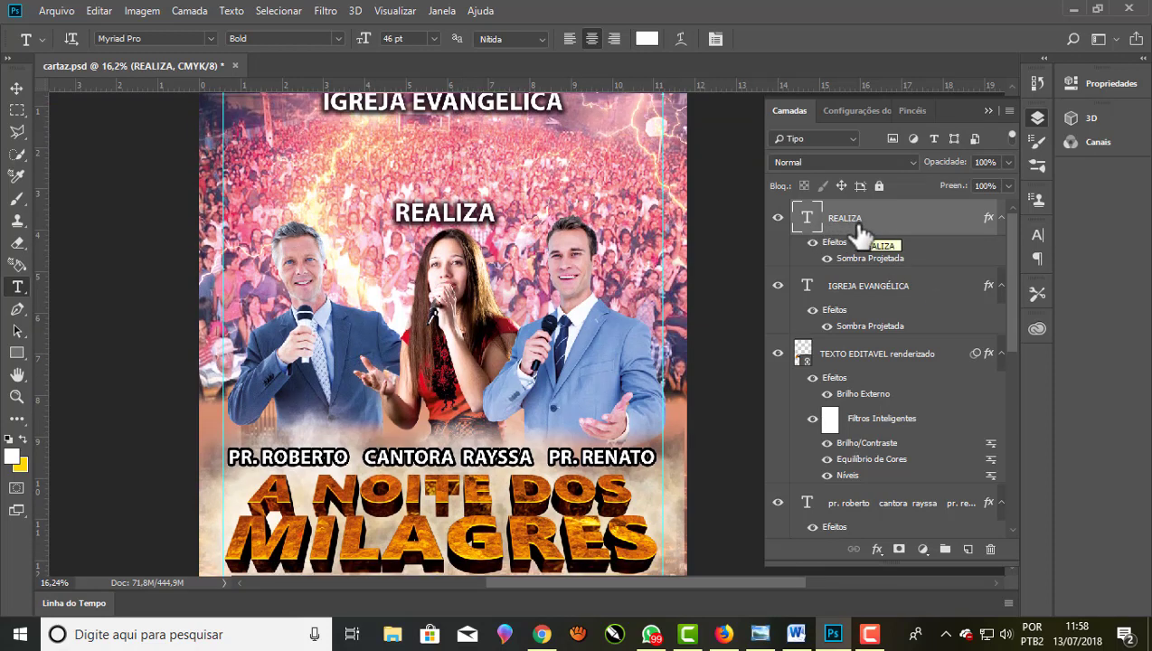
Duplicate the REALIZA line with Ctrl+J and move the copy near the poster's bottom
key(ctrl+j)
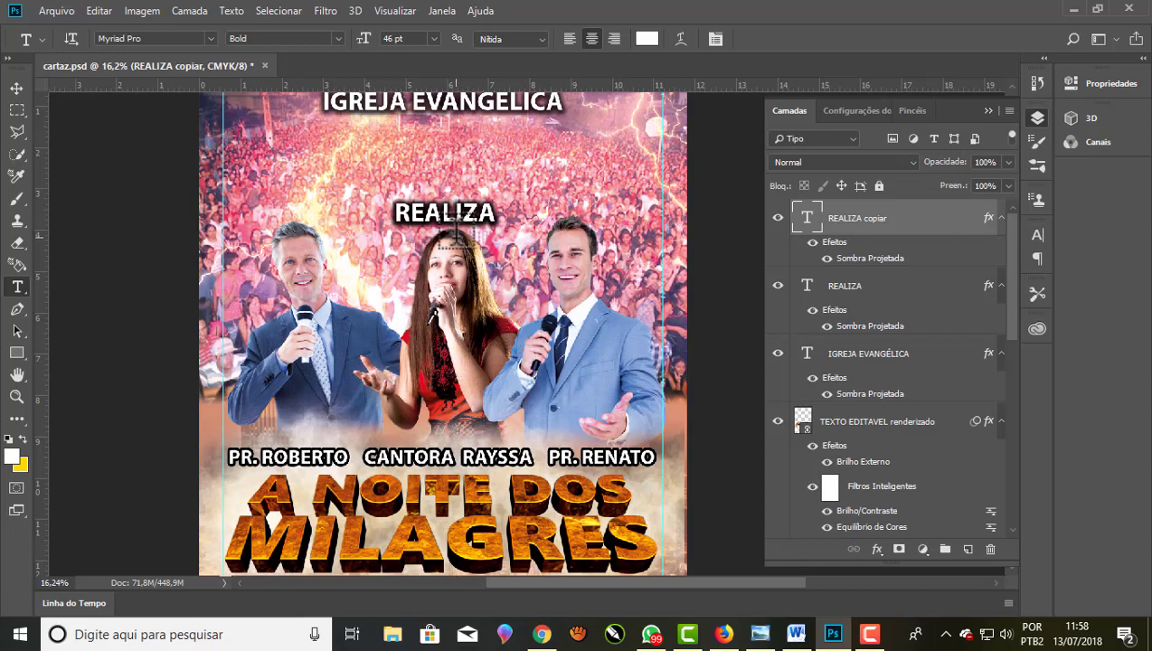
click(16, 89)
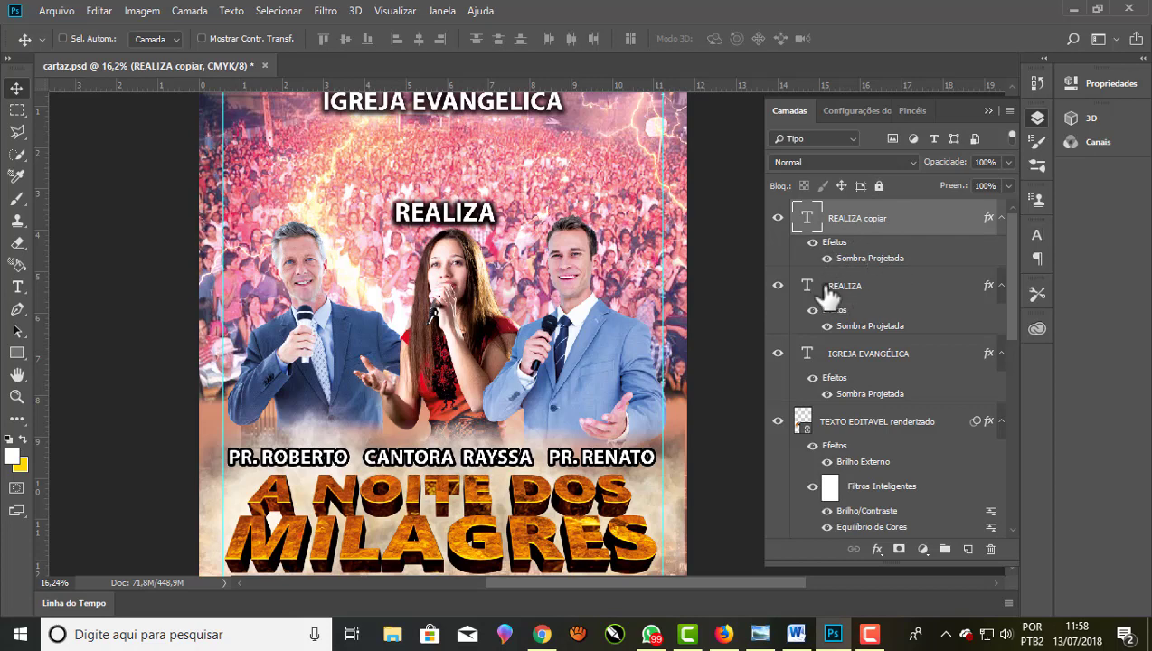
scroll(488, 198, down, 1)
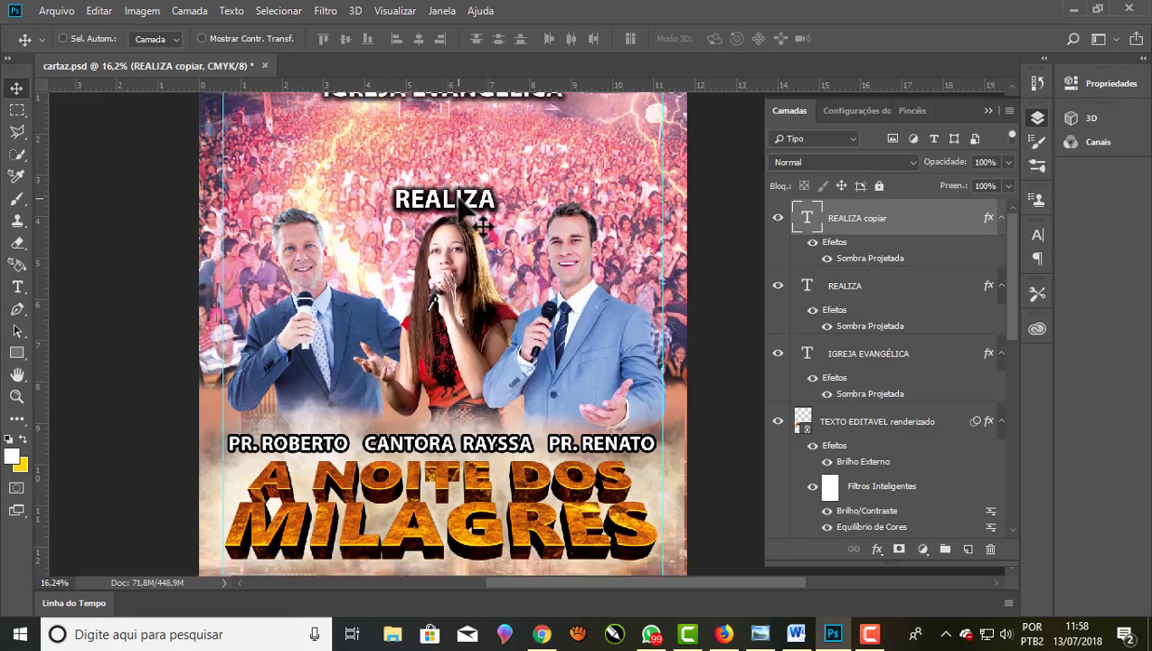
mouse_move(456, 230)
mouse_down()
mouse_move(461, 389)
mouse_move(444, 576)
mouse_up()
scroll(447, 302, down, 3)
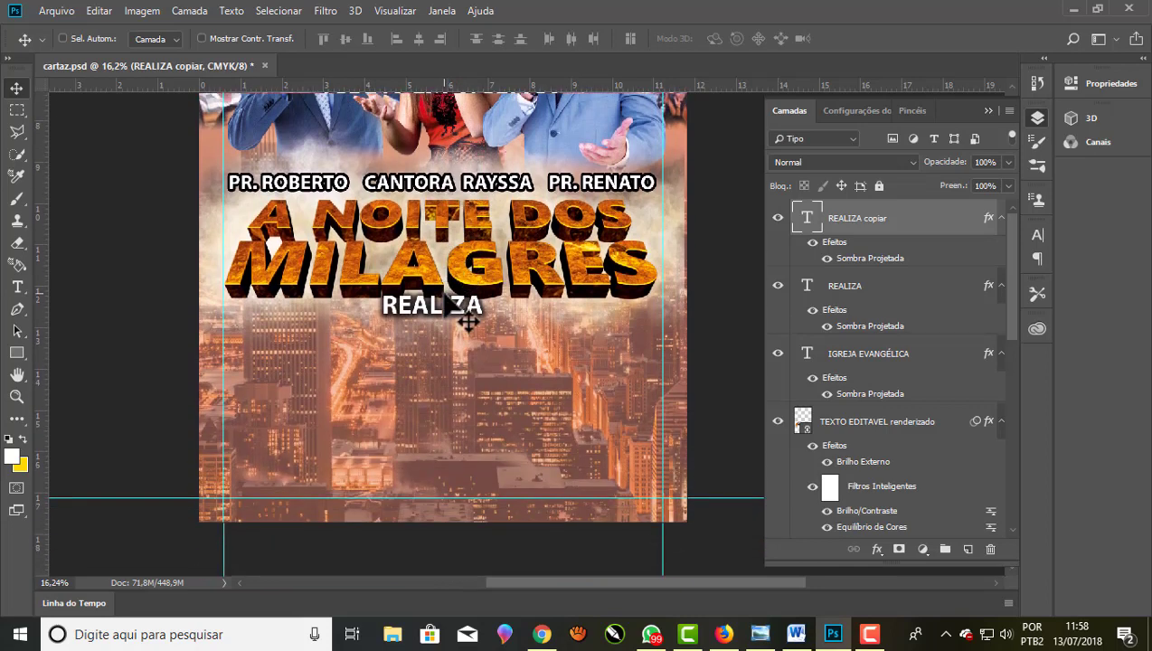
mouse_move(462, 466)
mouse_down()
mouse_move(387, 511)
mouse_move(304, 487)
mouse_up()
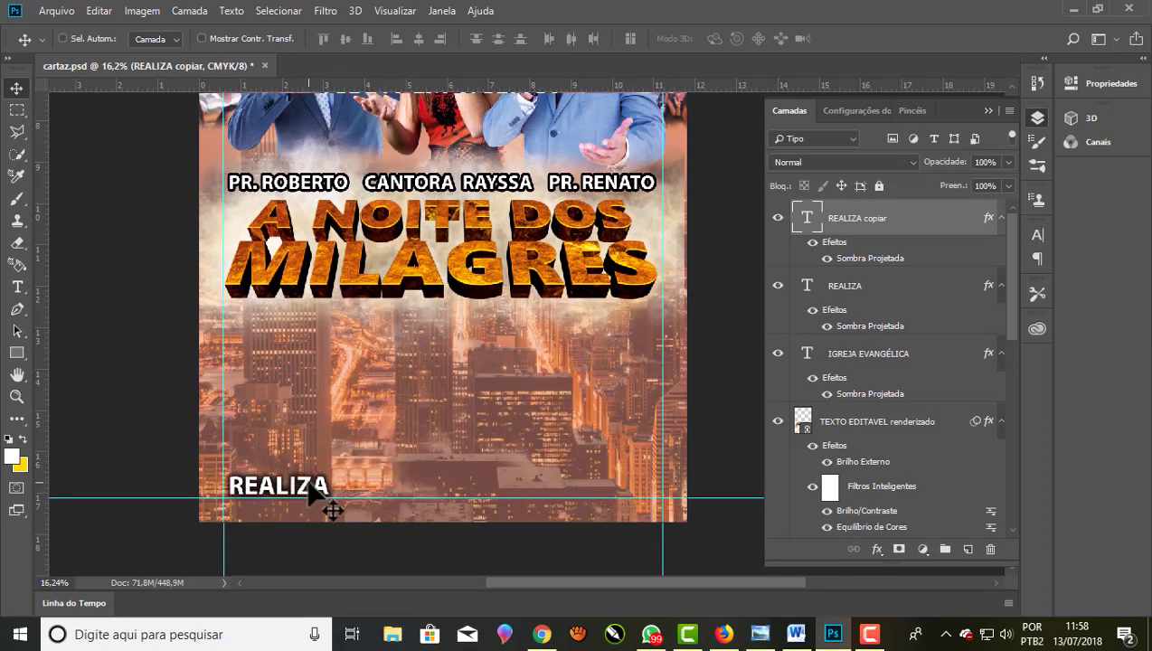
Replace the copy's text with 'LOCAL:' followed by the pasted event address
click(16, 287)
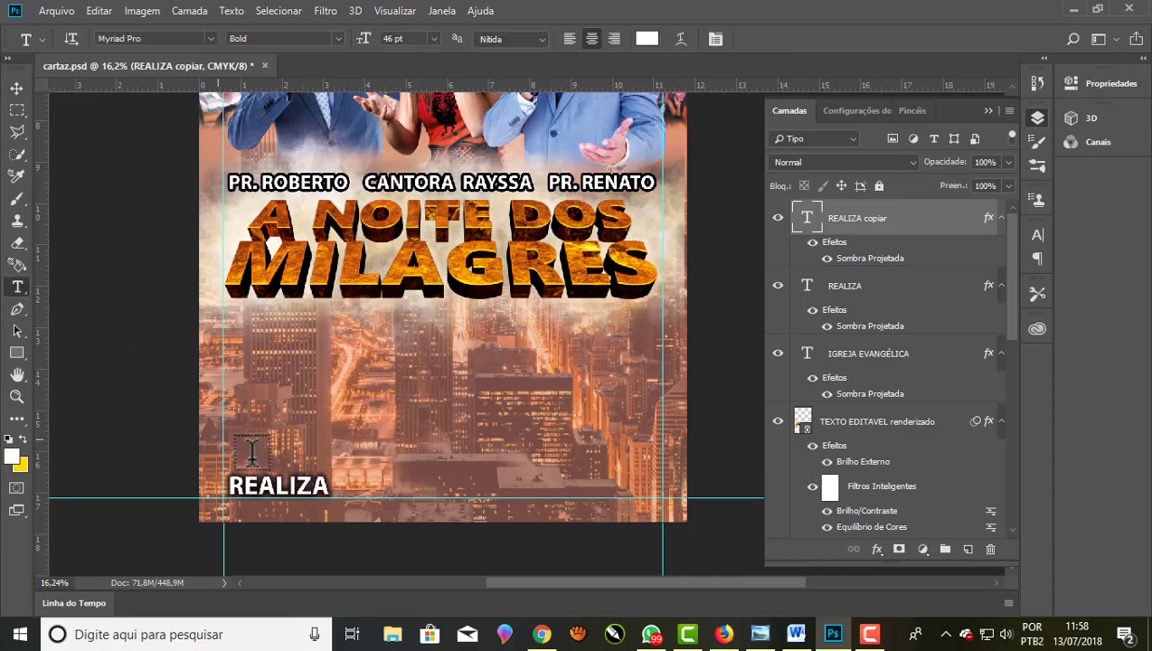
drag(327, 487, 223, 484)
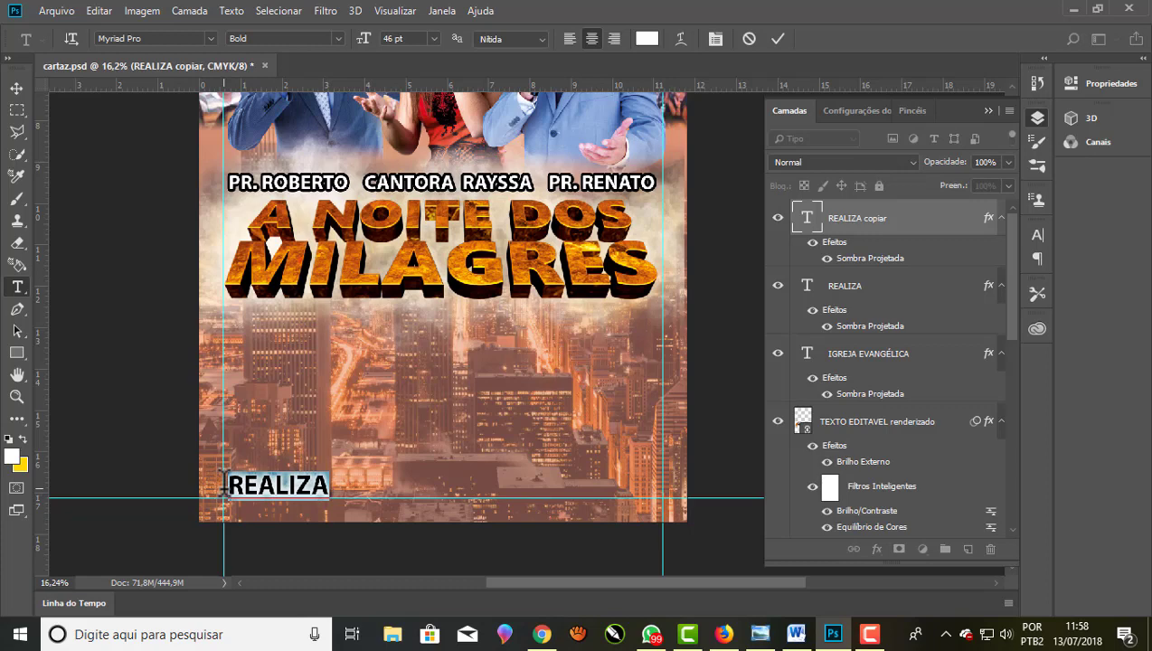
text(LOCA)
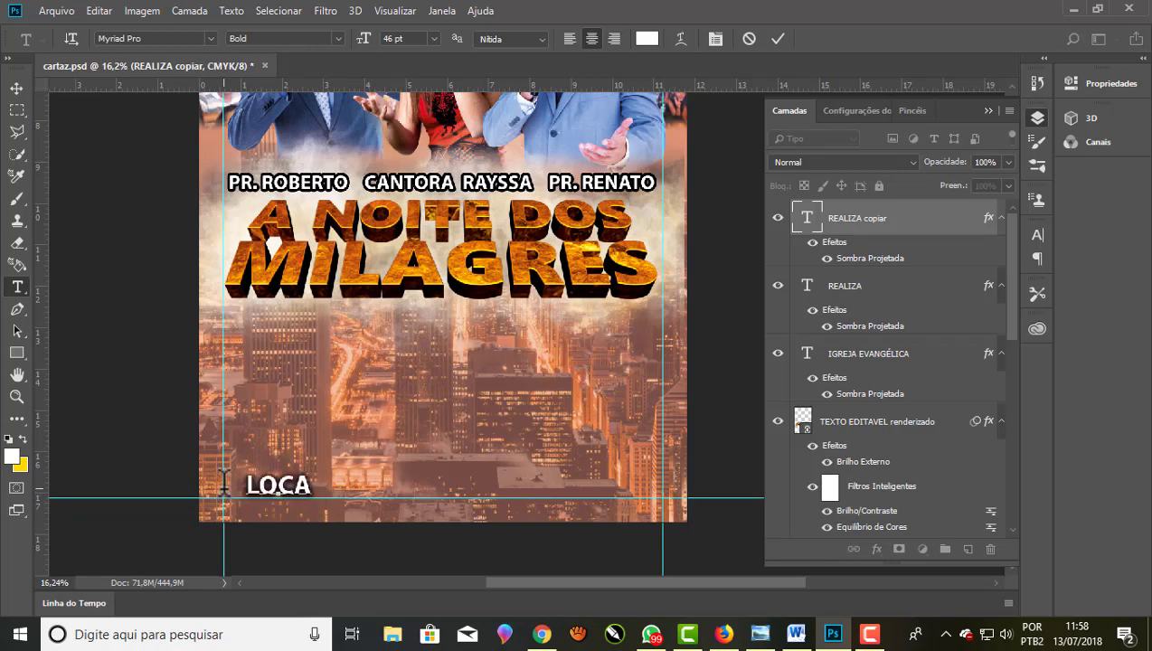
text(L:)
key(ctrl+v)
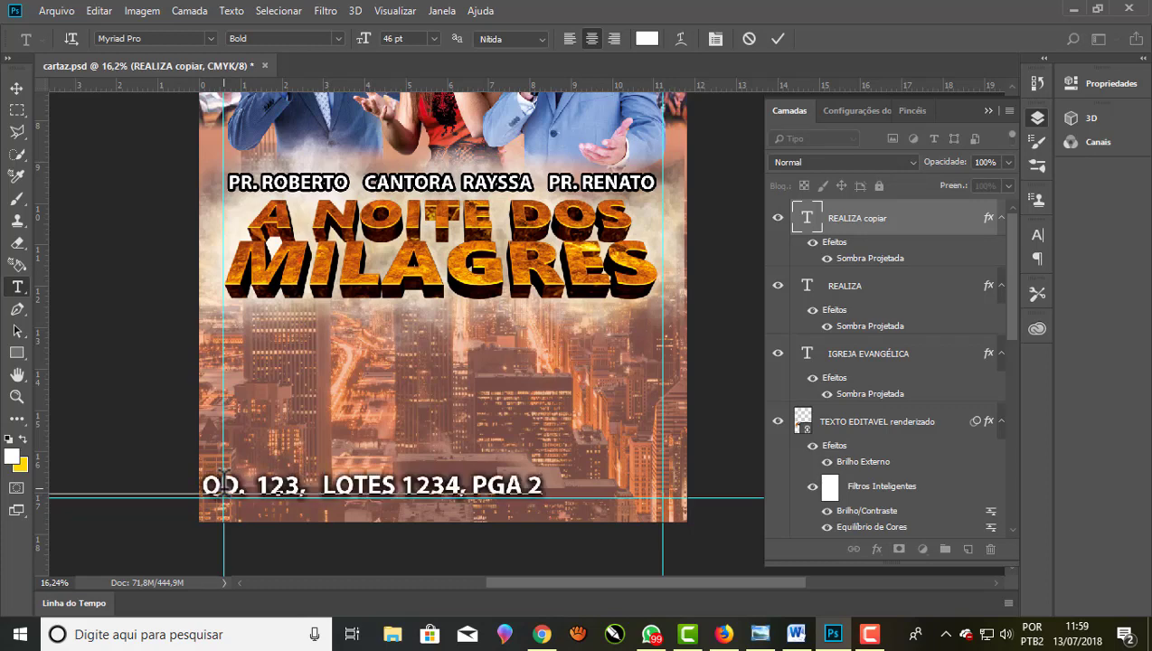
click(17, 88)
mouse_move(420, 499)
mouse_down()
mouse_move(580, 480)
mouse_move(565, 471)
mouse_move(560, 487)
mouse_up()
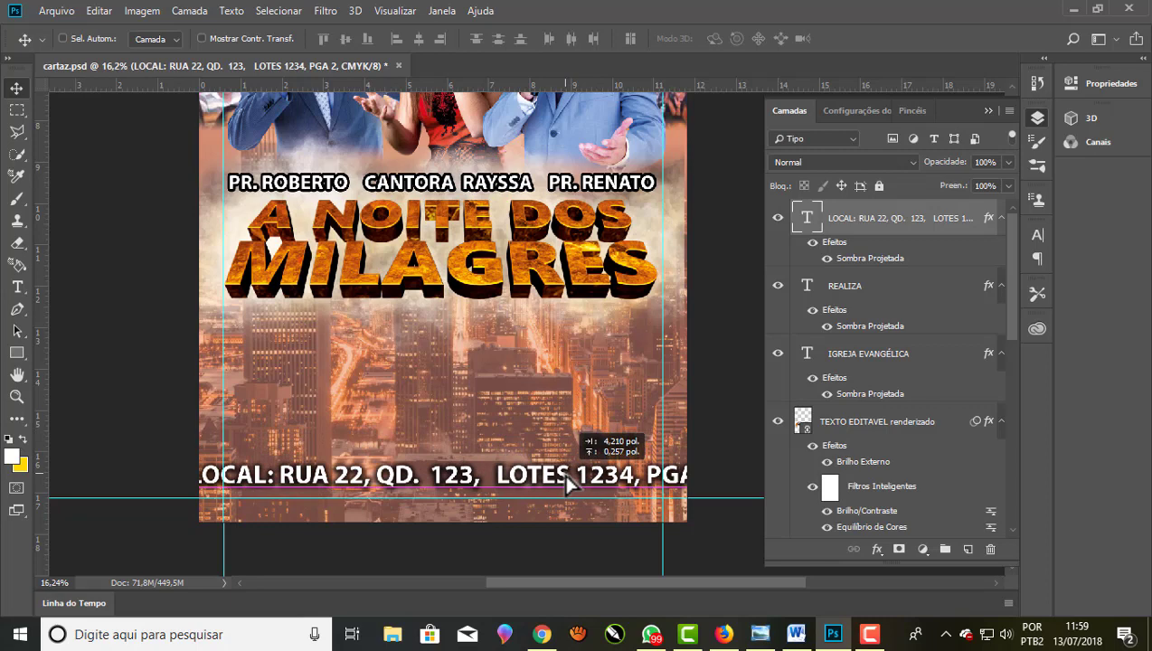
Shrink the whole LOCAL line to about 38 pt so it fits the poster width
click(16, 286)
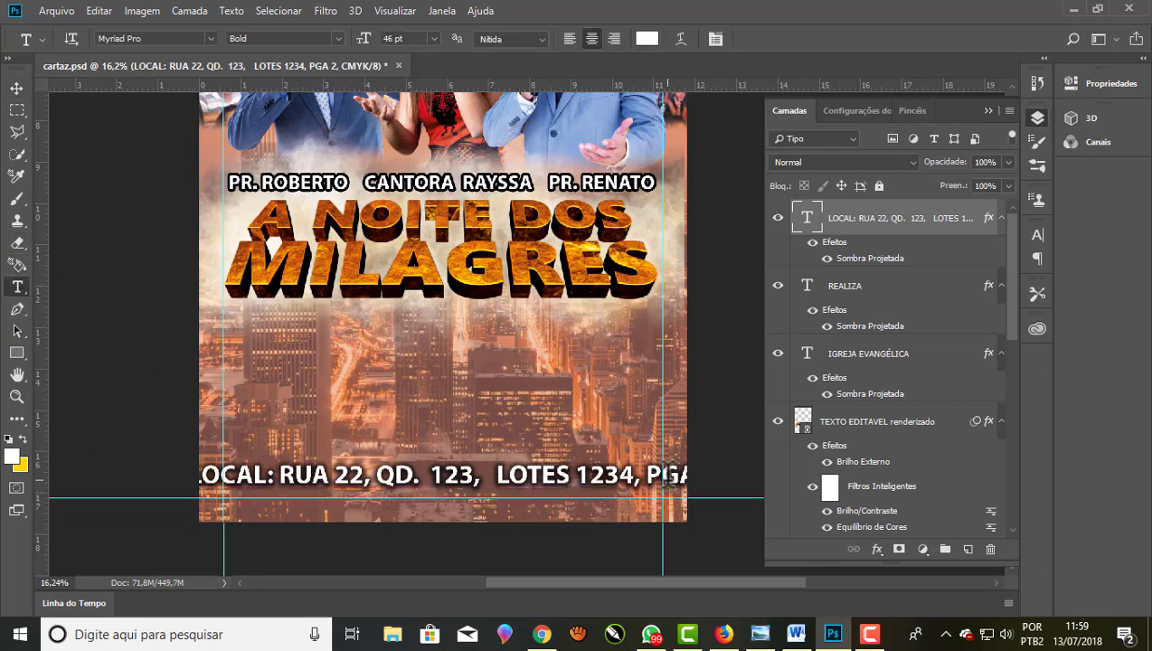
click(668, 476)
key(ctrl+a)
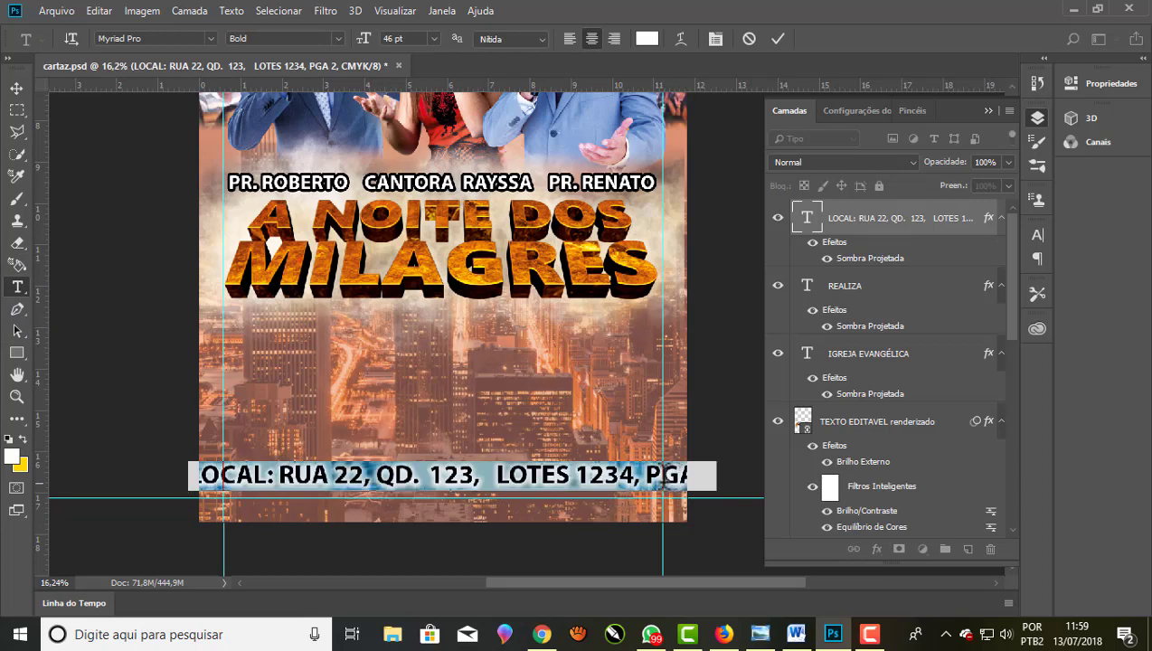
click(663, 479)
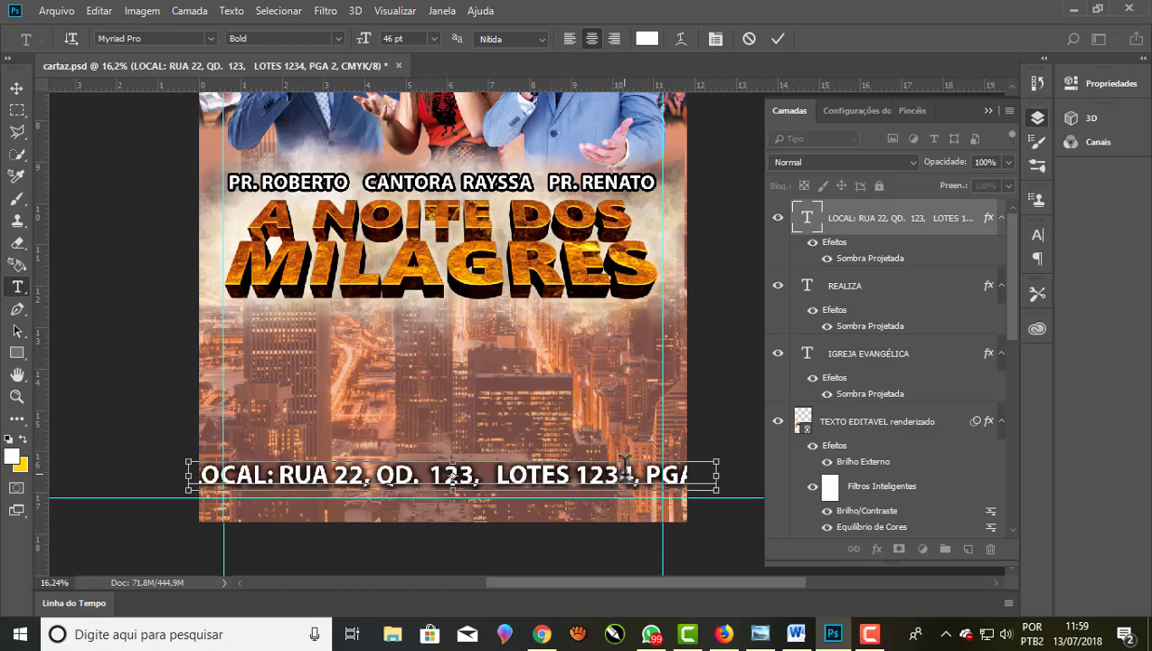
key(ctrl+a)
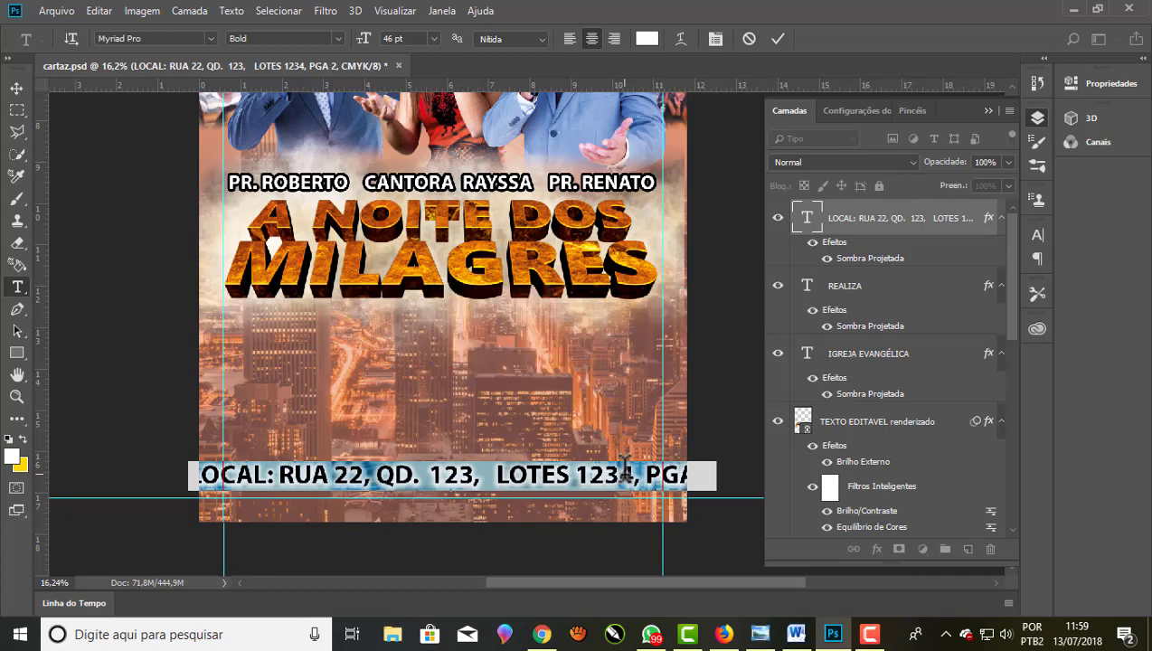
key(ctrl+shift+less)
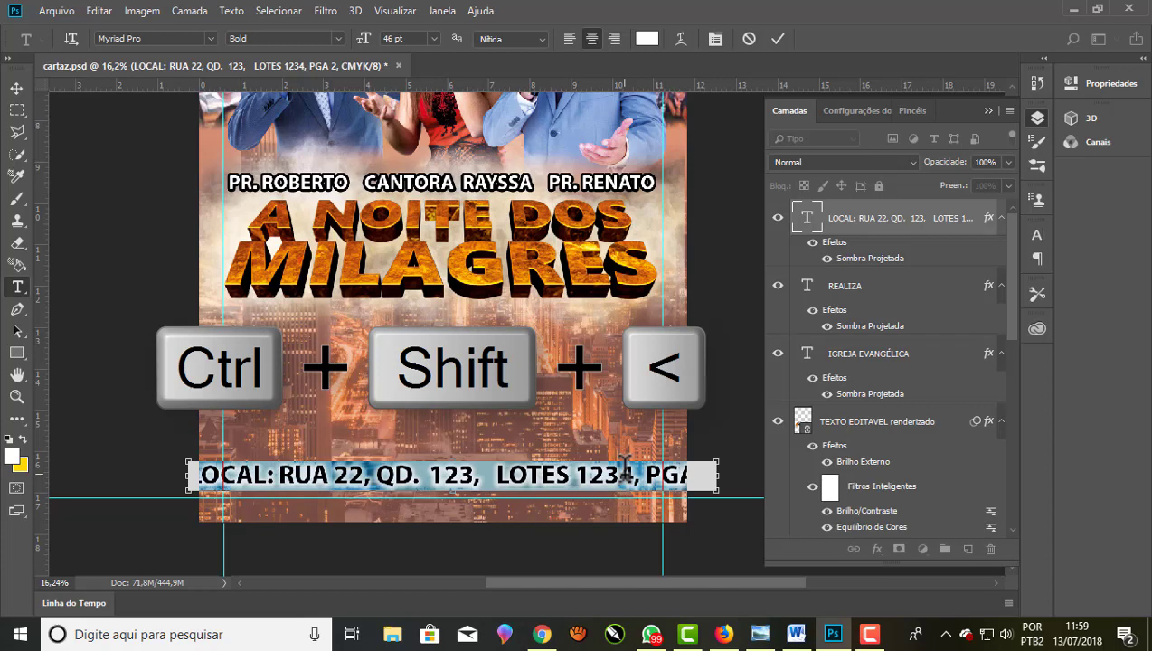
key(ctrl+shift+less)
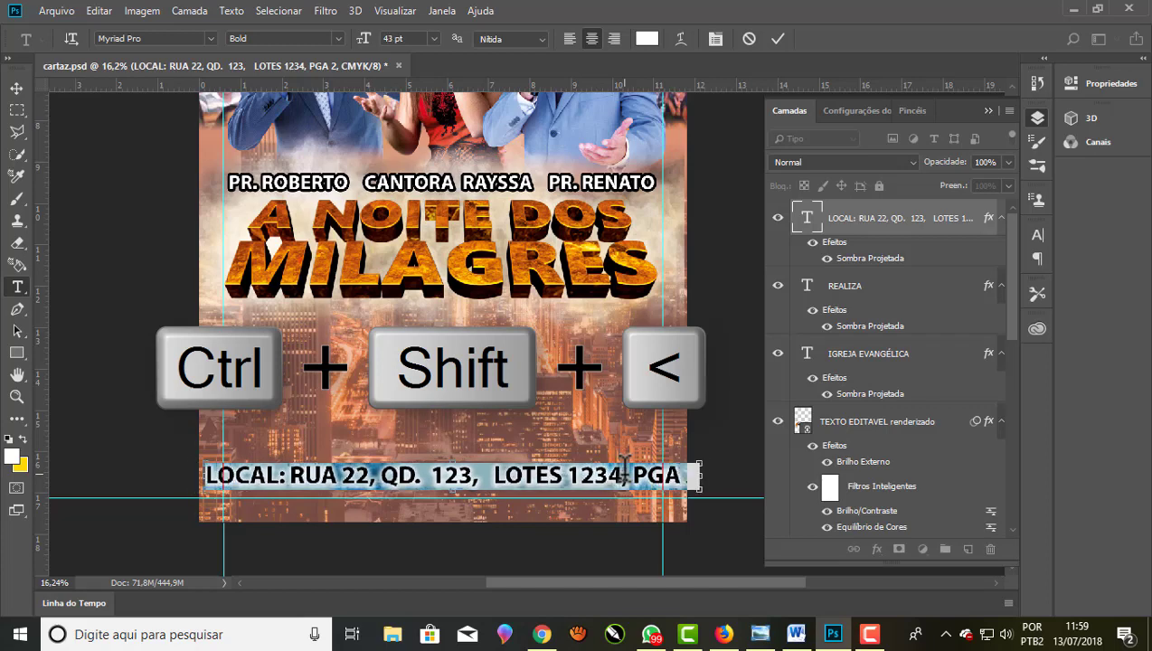
key(ctrl+shift+less)
key(ctrl+shift+less)
key(ctrl+shift+less)
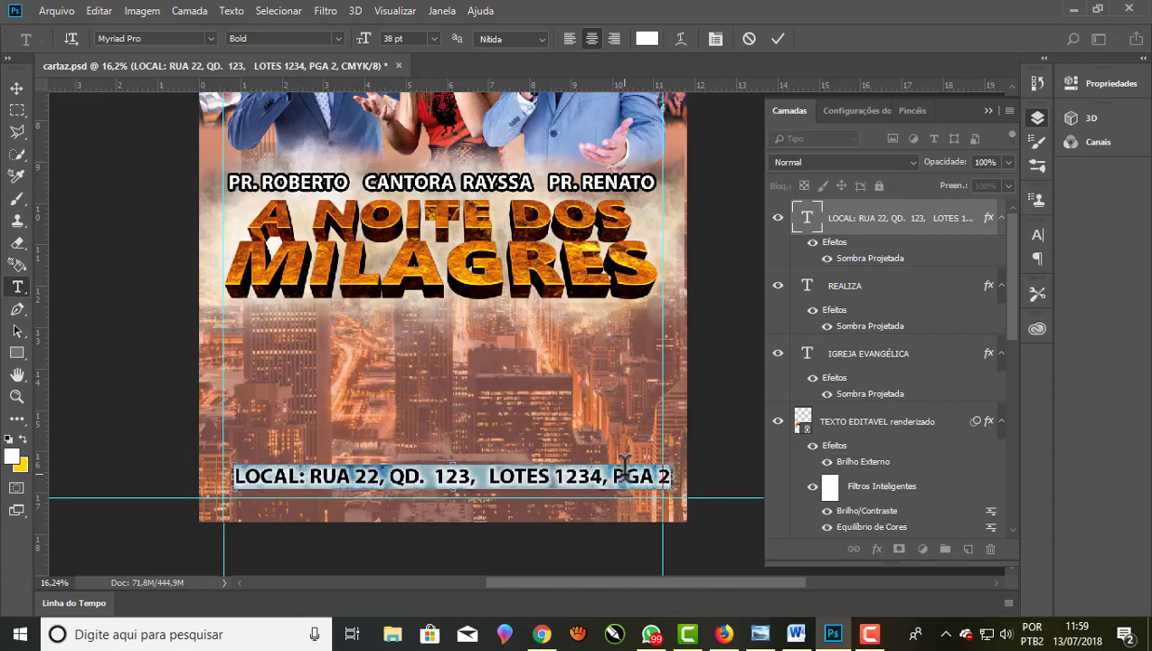
key(ctrl+shift+less)
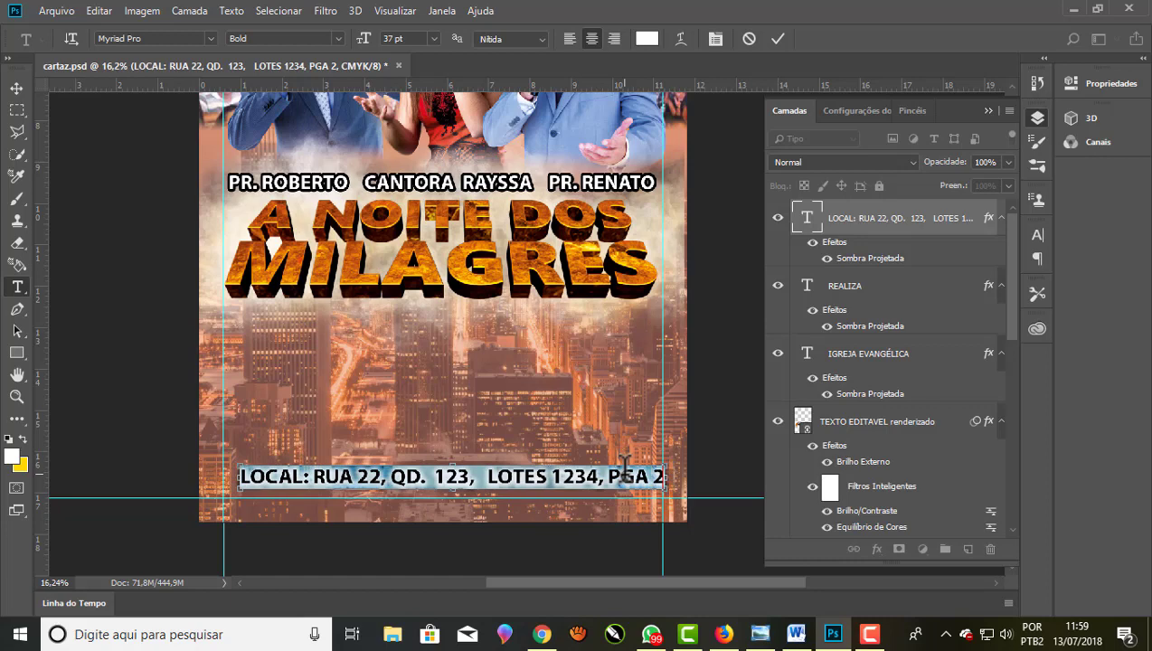
Commit the resized LOCAL line and nudge it down to the poster's bottom edge
click(16, 87)
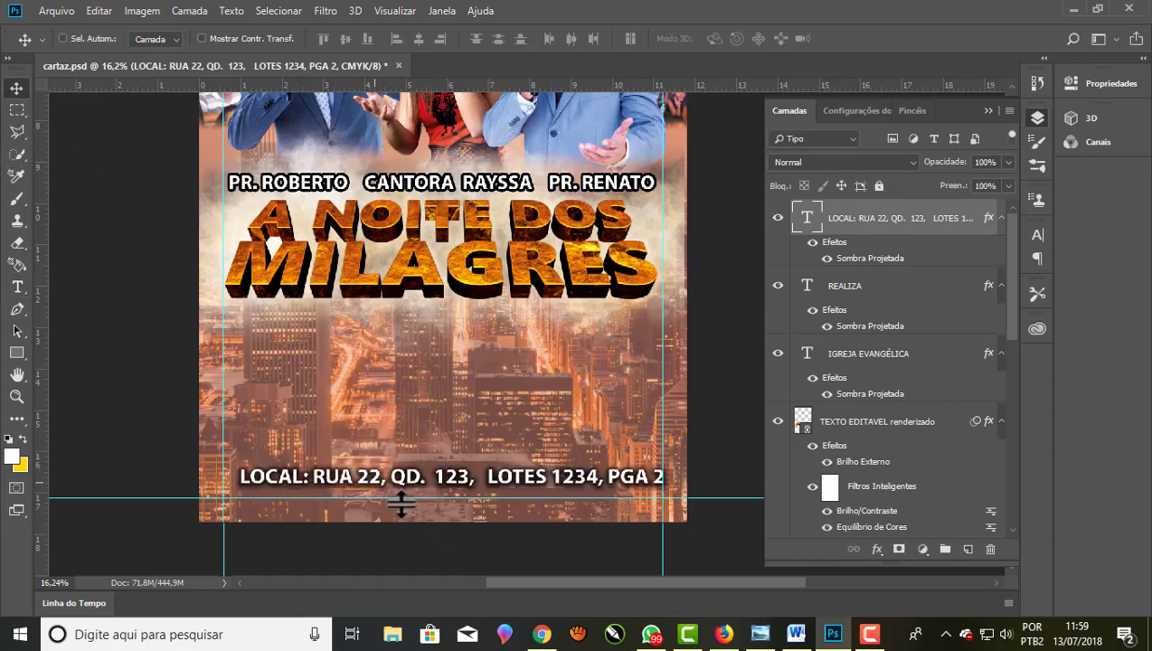
drag(452, 484, 441, 493)
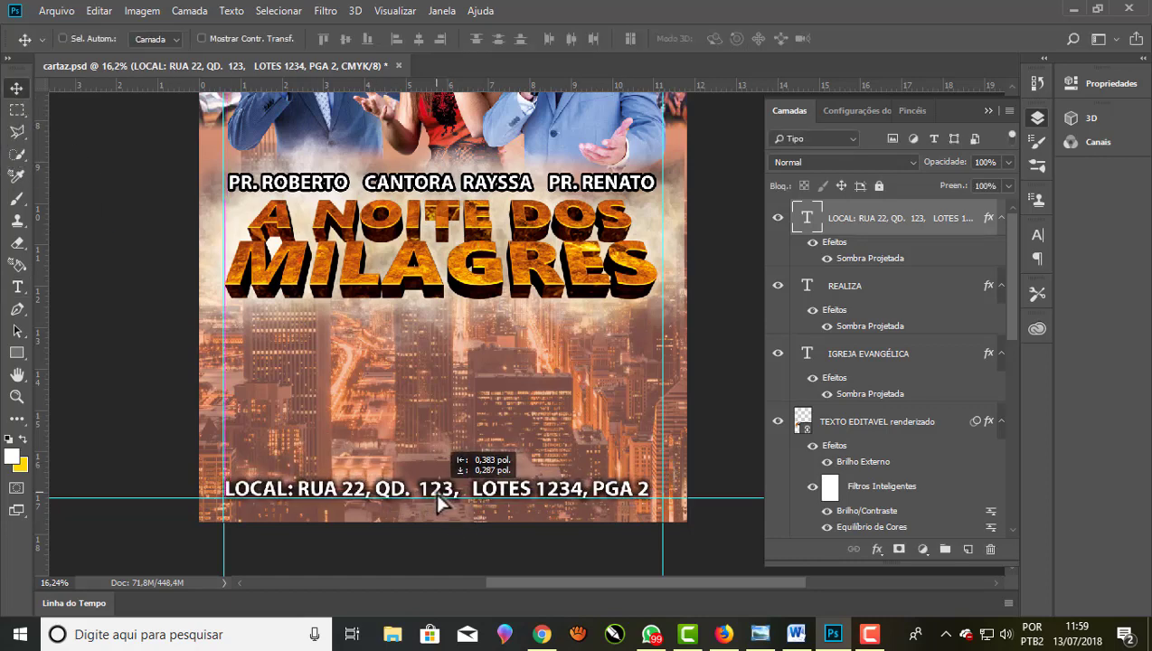
drag(437, 489, 439, 490)
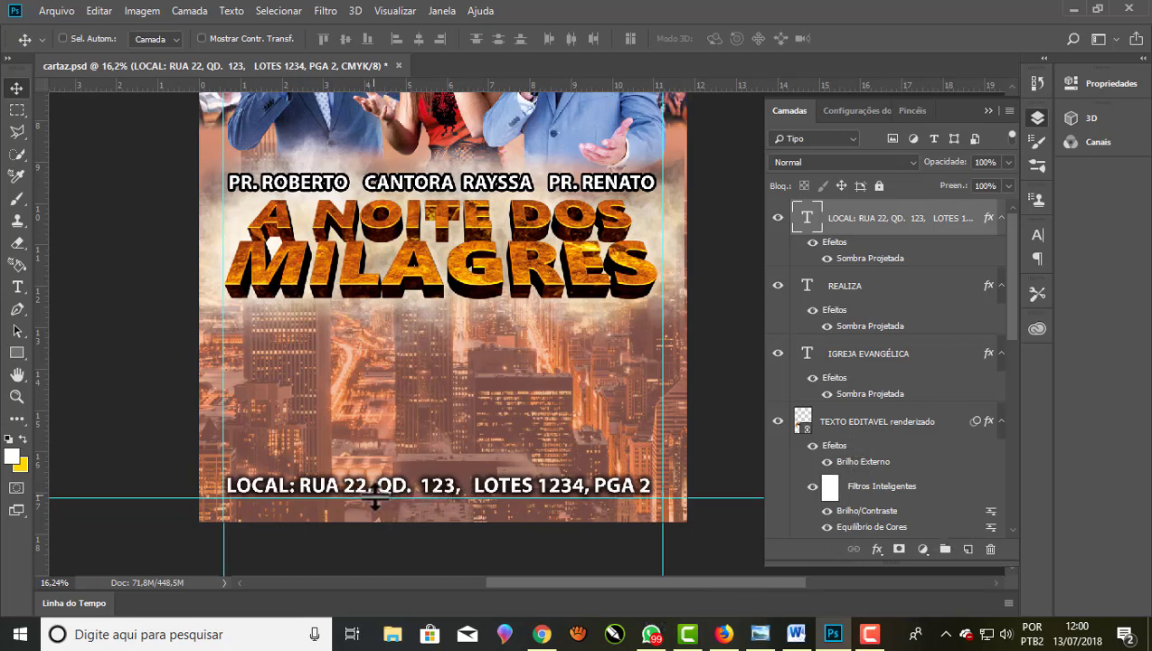
scroll(372, 502, up, 2)
scroll(375, 489, up, 2)
scroll(334, 362, up, 1)
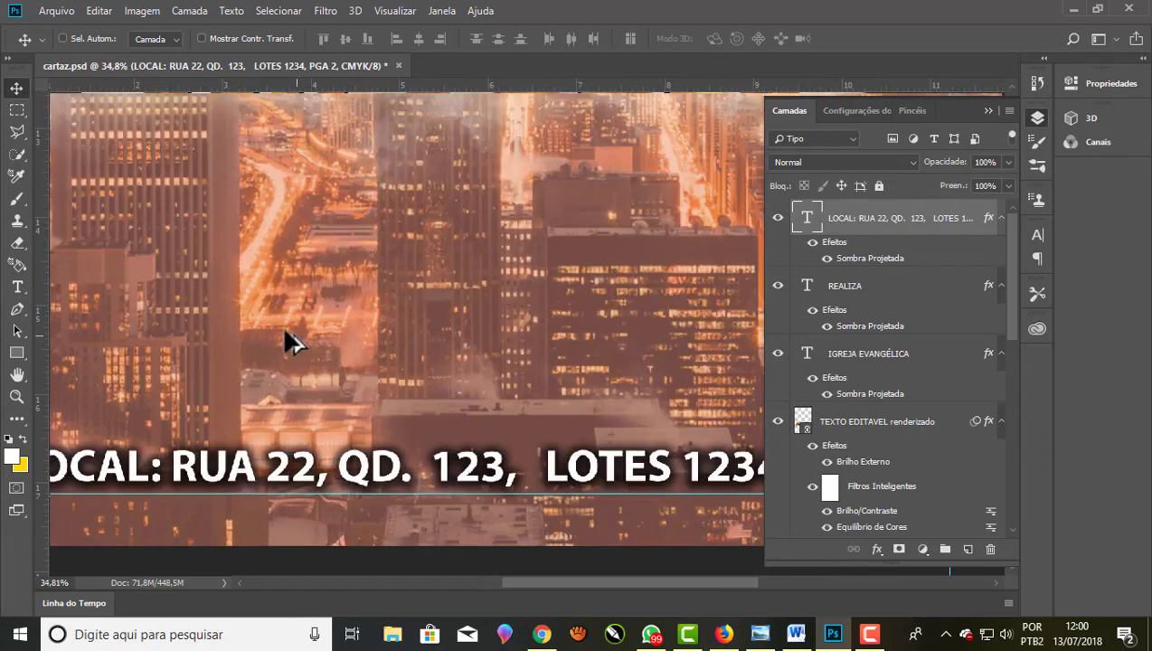
scroll(390, 421, down, 1)
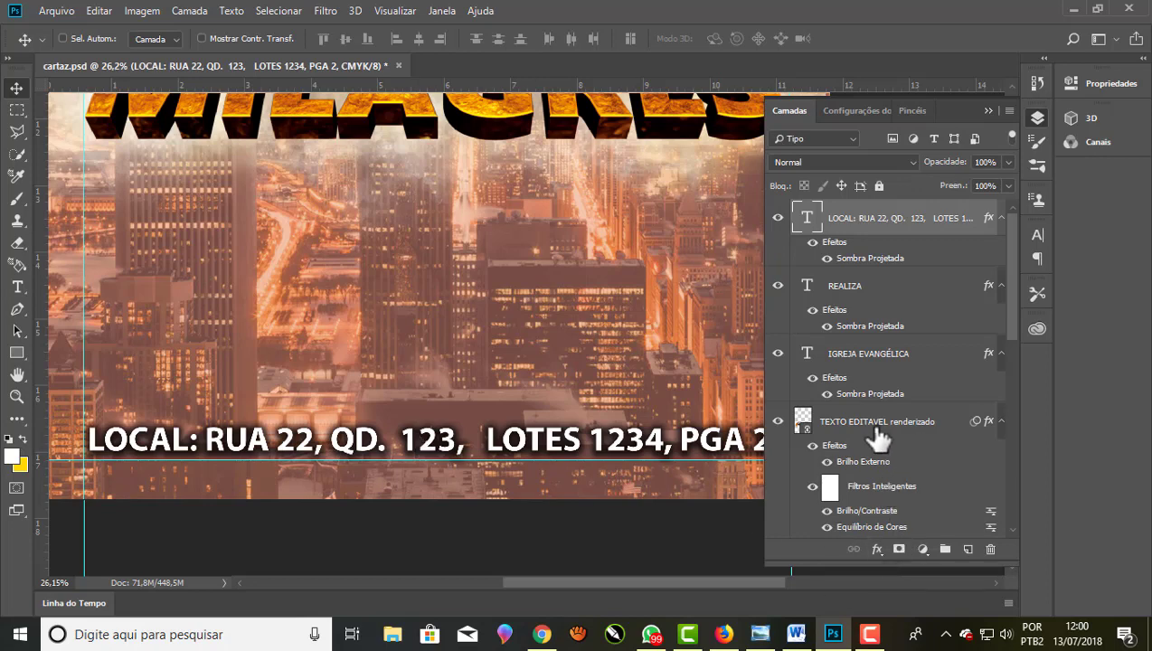
Set the LOCAL line's drop shadow to 9 px distance, 50% spread and 68 px size
click(877, 549)
click(898, 545)
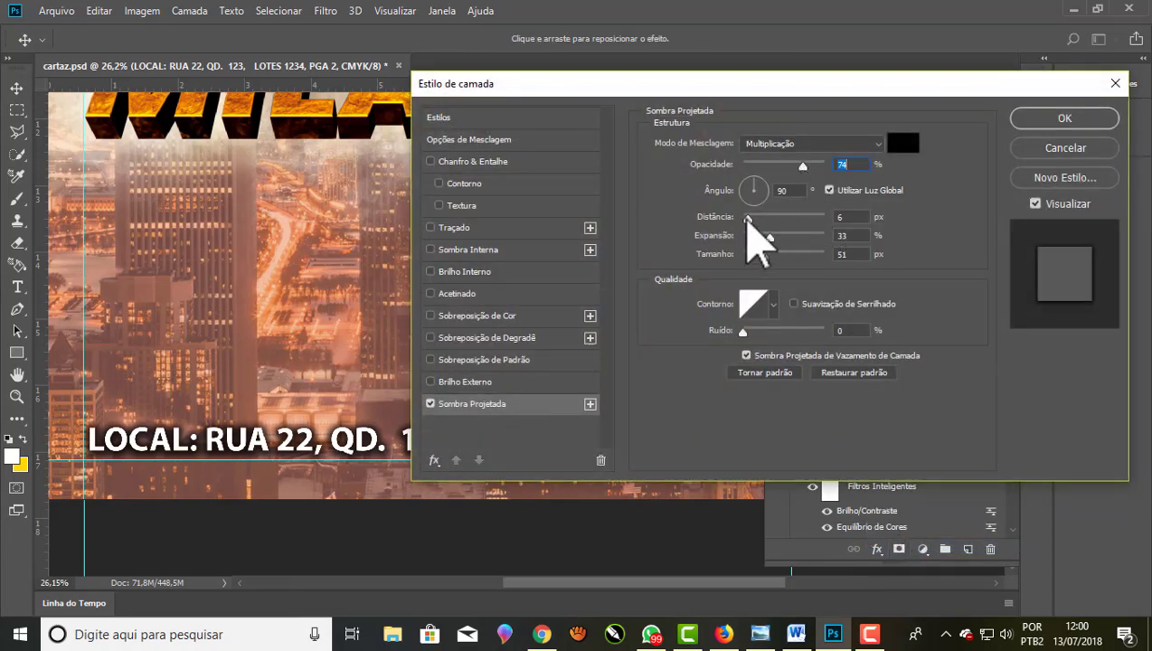
drag(747, 218, 783, 238)
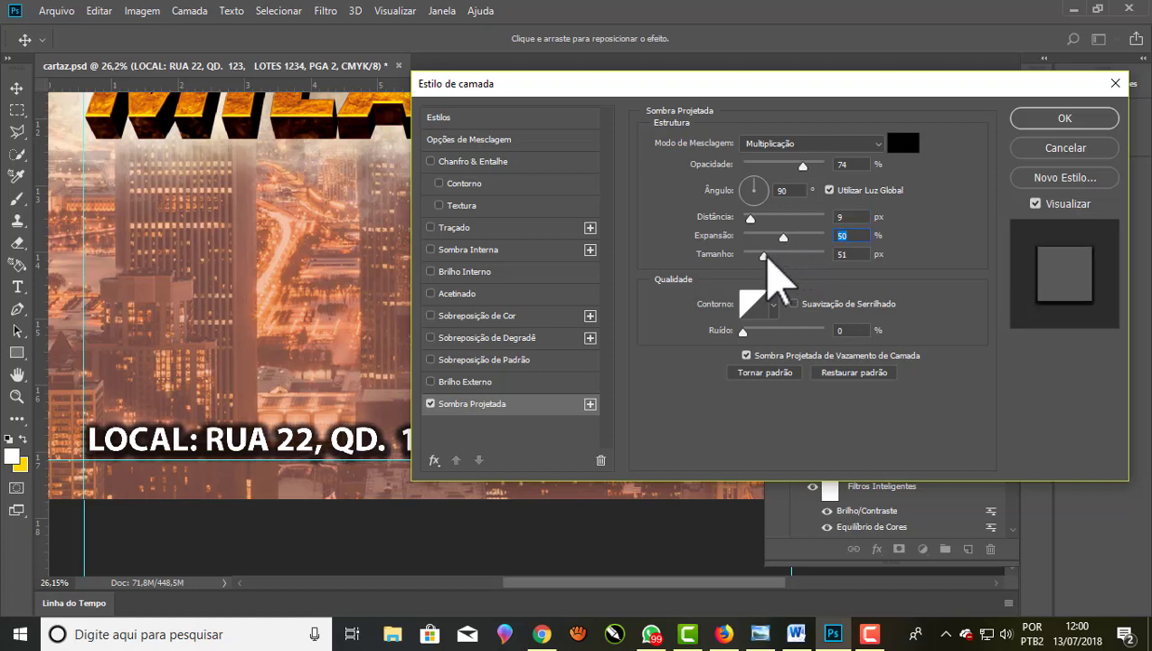
drag(764, 258, 770, 259)
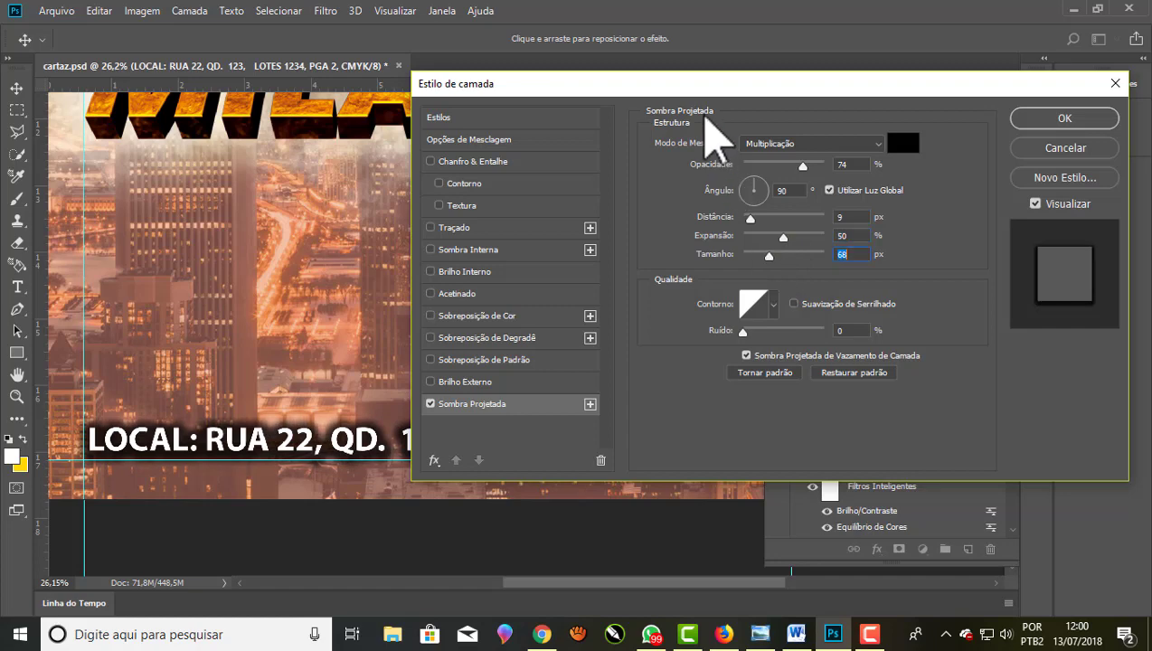
mouse_move(693, 89)
mouse_down()
mouse_move(1048, 549)
mouse_move(633, 168)
mouse_up()
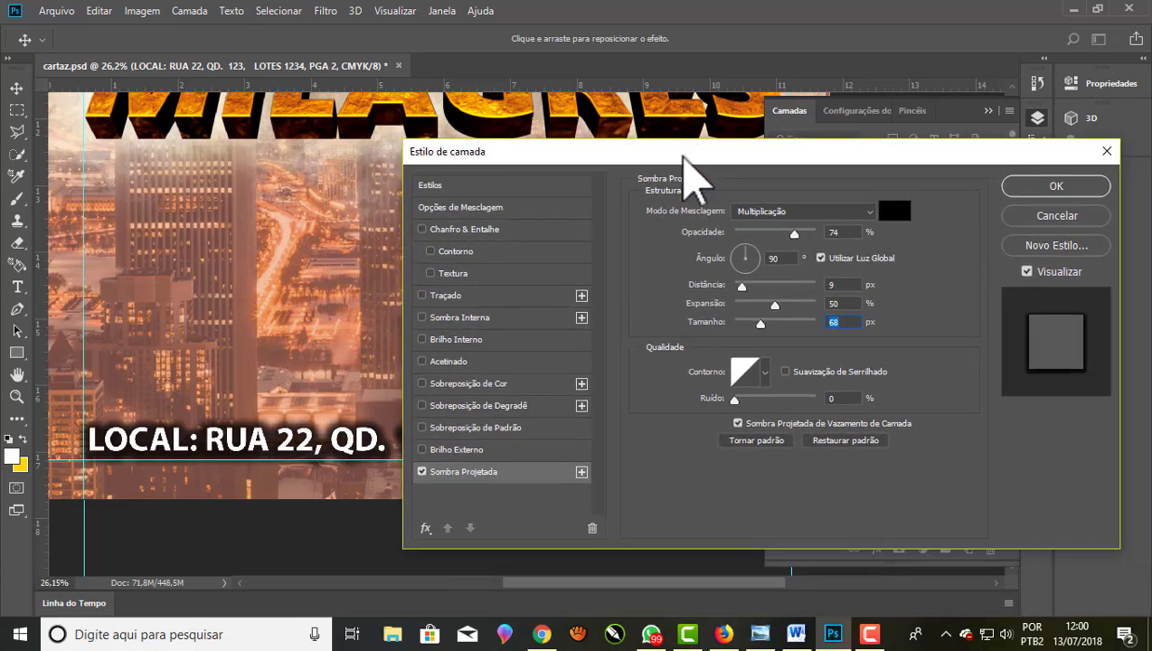
click(977, 199)
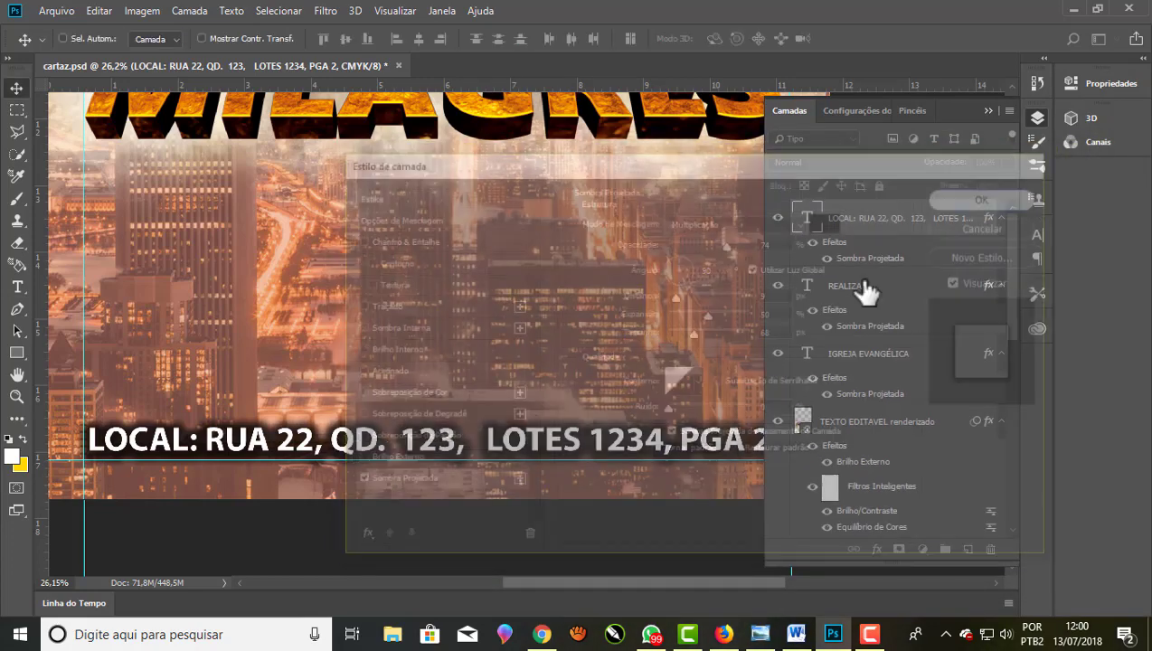
scroll(502, 452, down, 3)
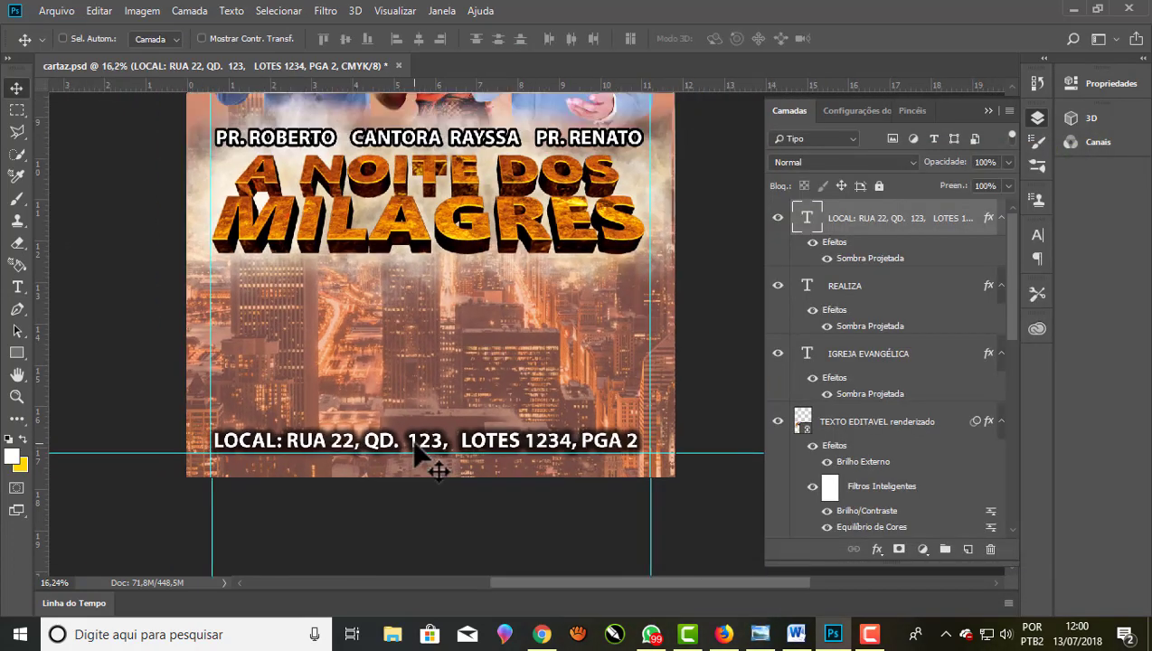
Duplicate the LOCAL address line and move the copy up above the original
key(ctrl)
key(ctrl+j)
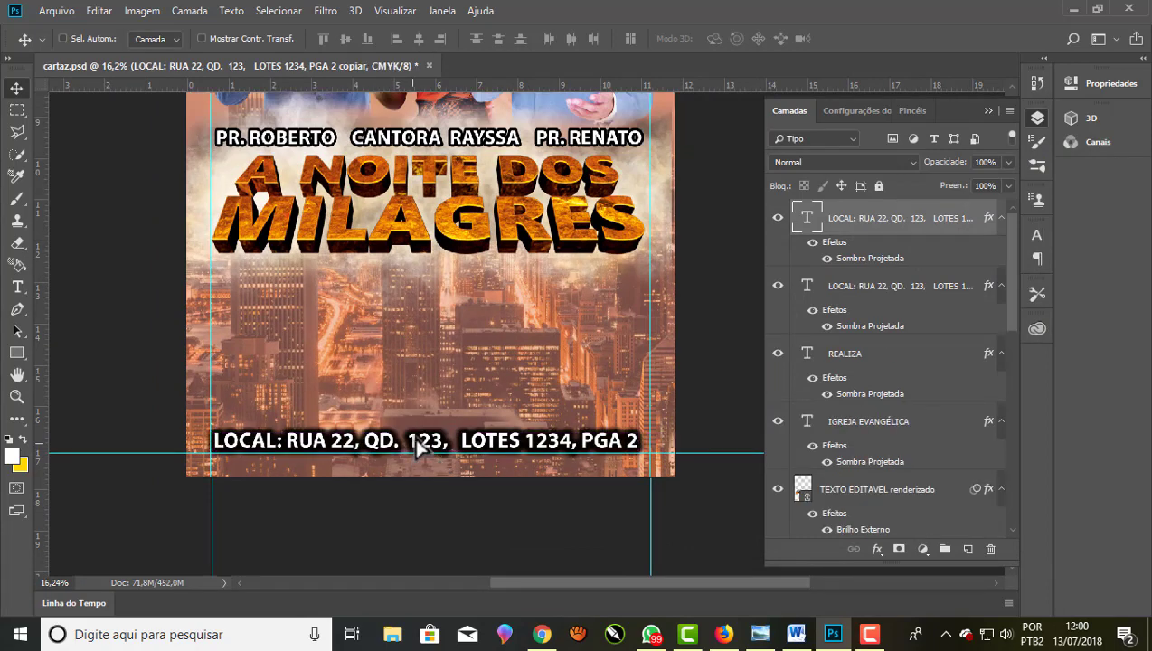
drag(416, 441, 418, 387)
click(16, 265)
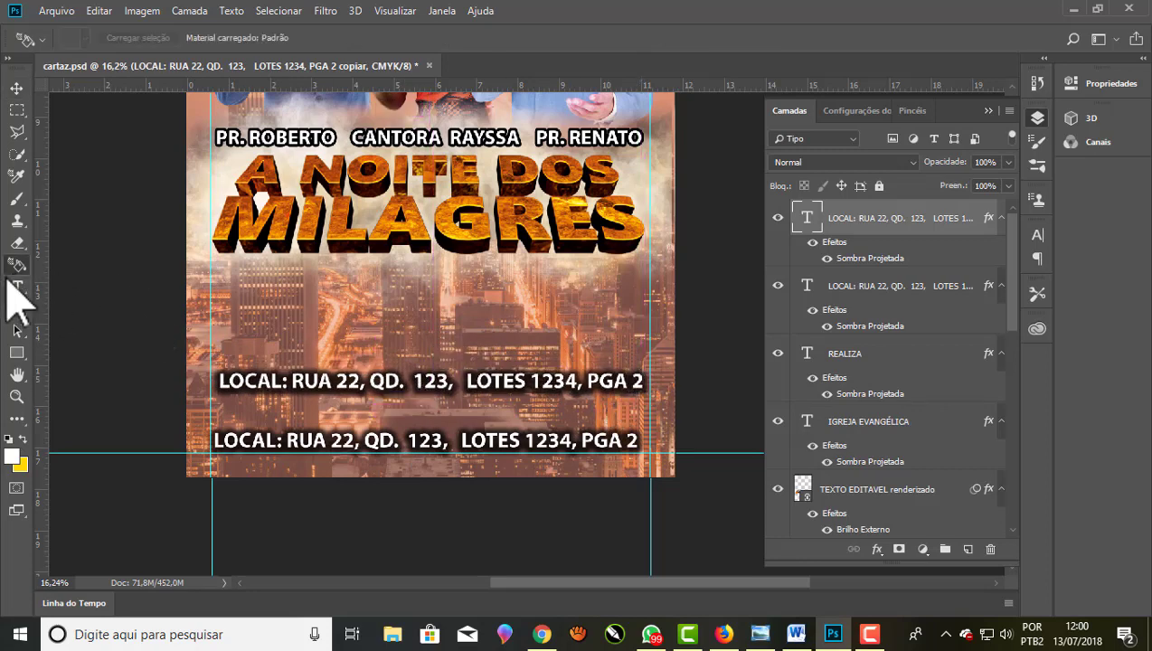
Retype the copied line as 'DIAS 12 E 13 DE AGOSTO ÀS 19h' and commit it
click(16, 287)
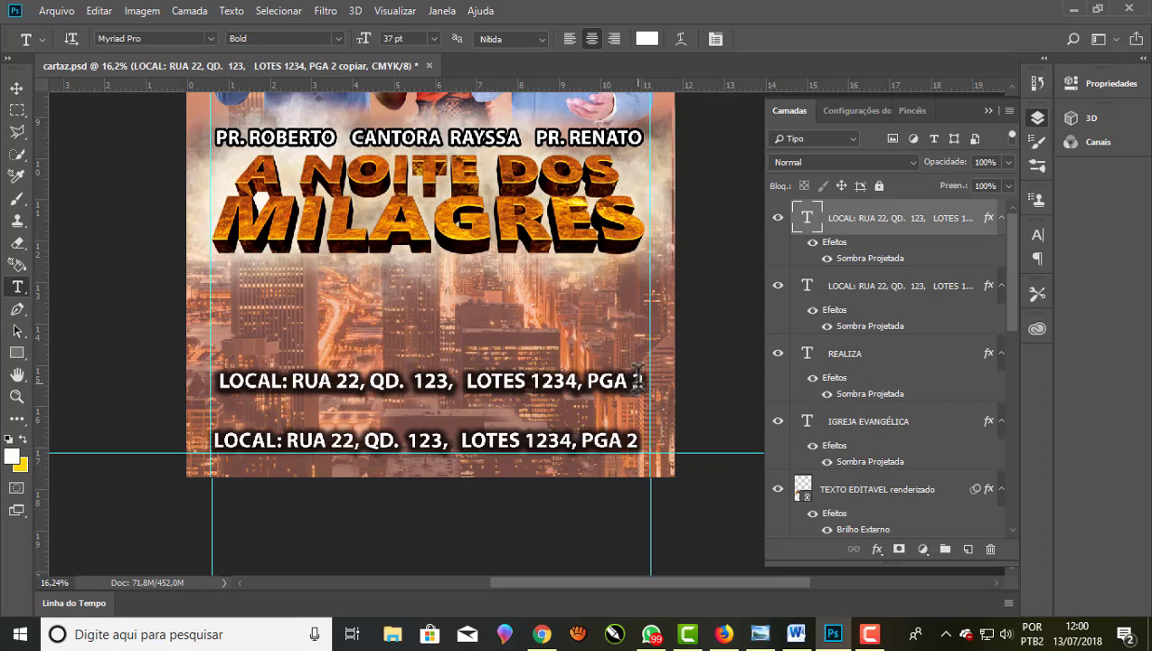
click(585, 378)
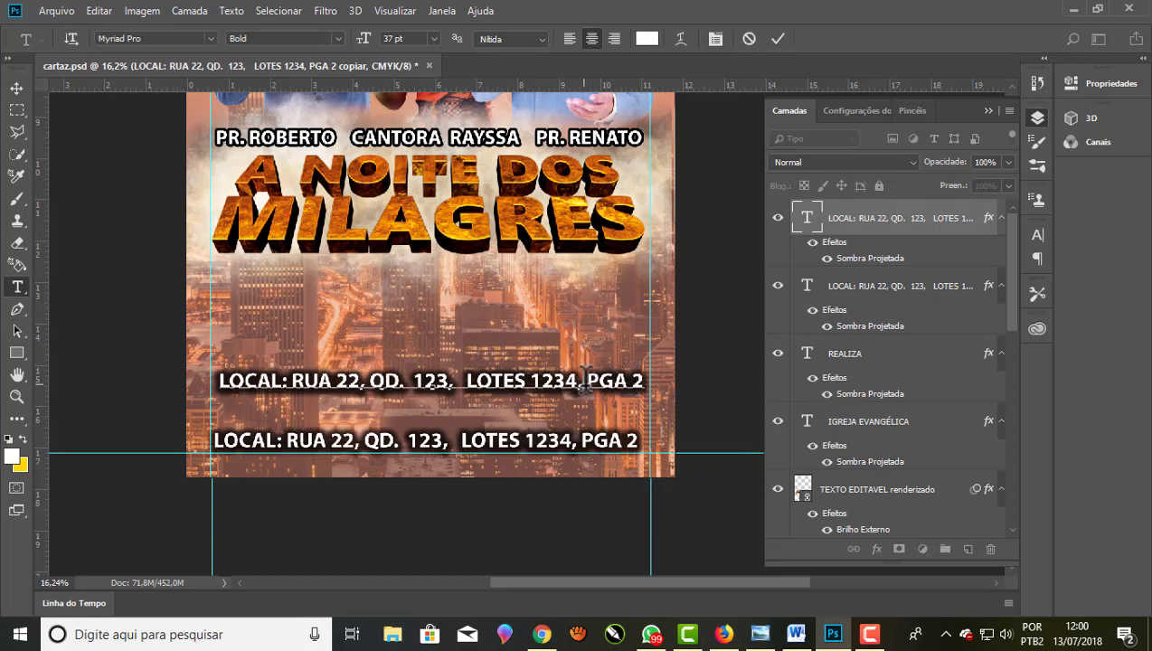
key(ctrl+a)
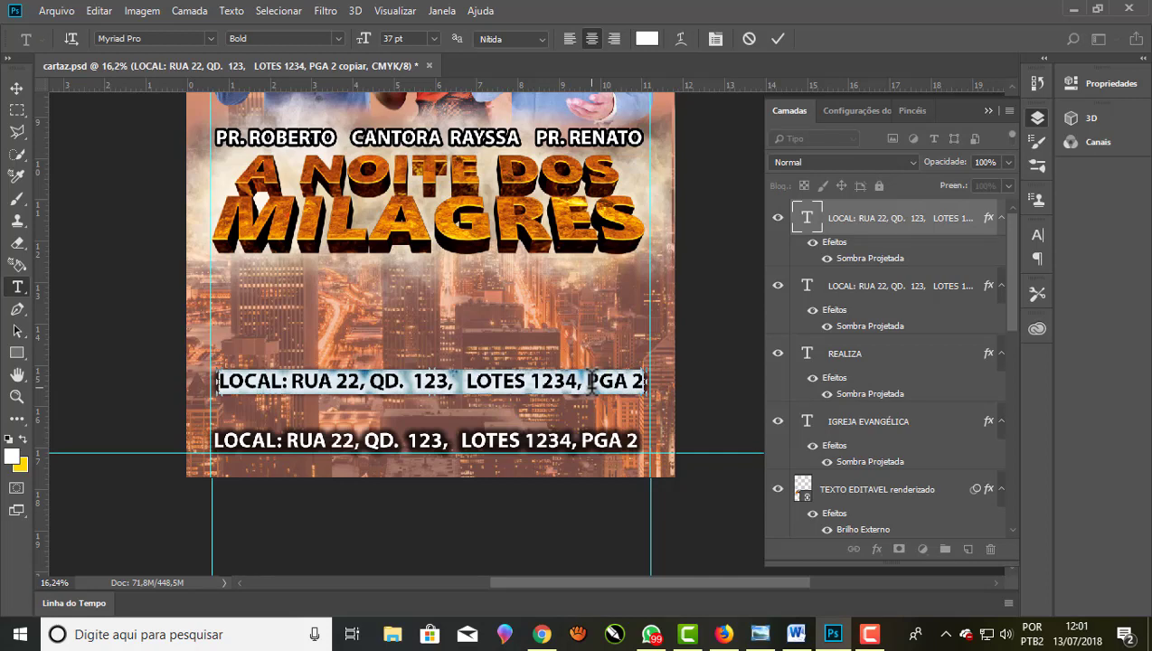
text(DIS)
key(BackSpace)
text(AS 12 E 13 DE AGOSTO ÀS 19h)
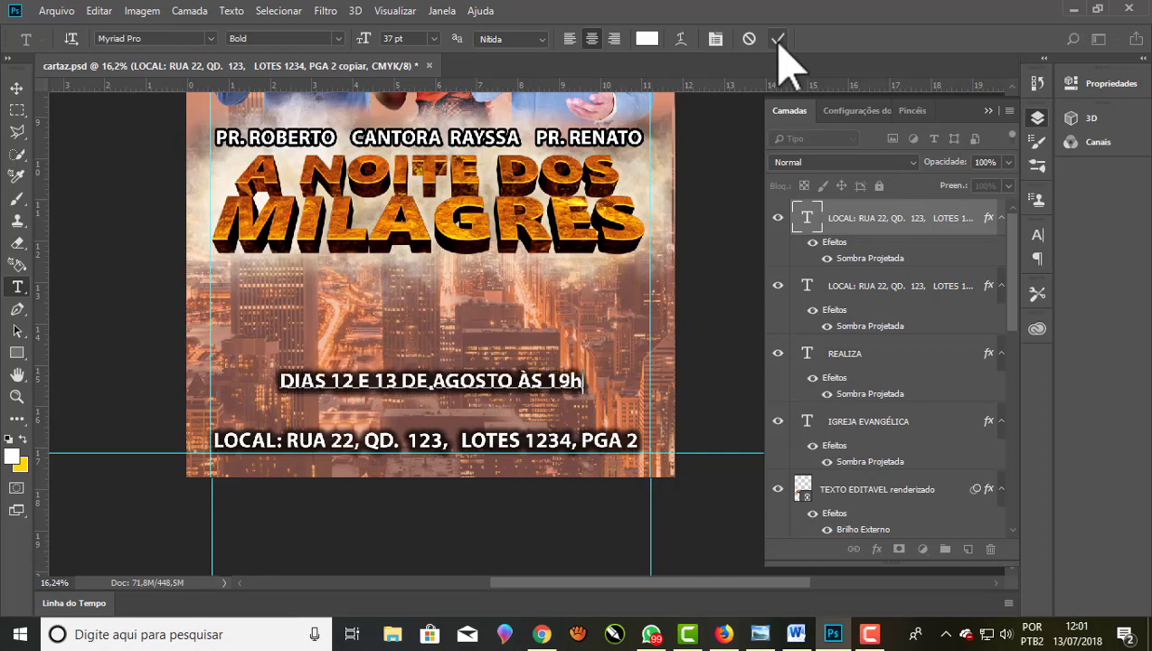
click(777, 39)
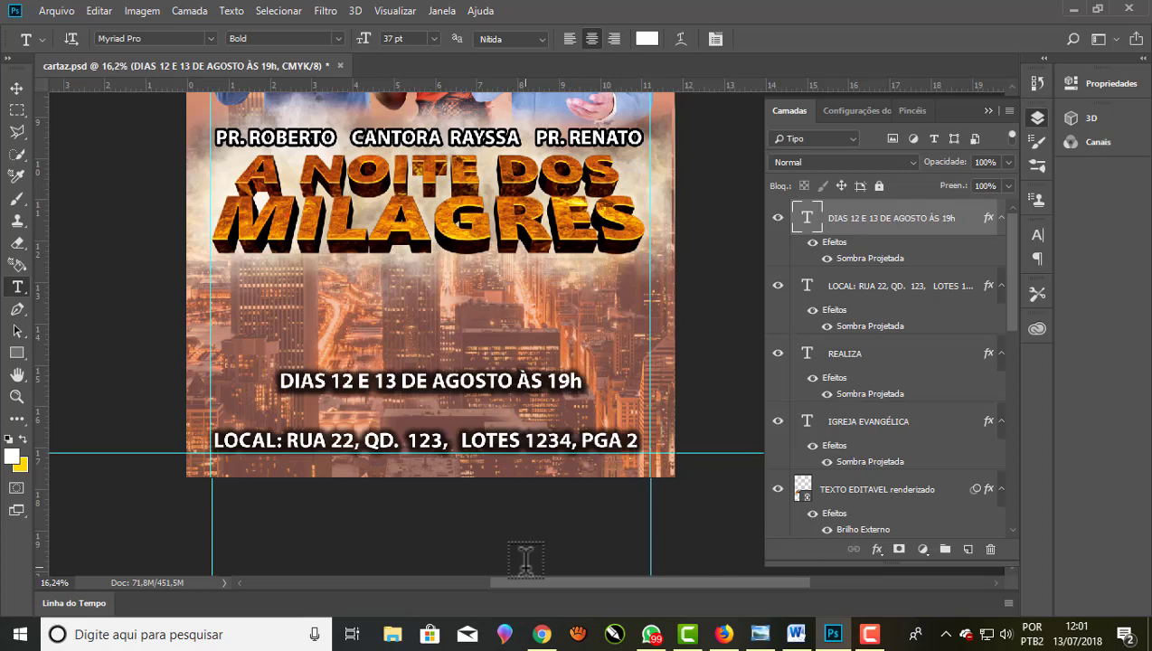
Enlarge the numbers 12 and 13 in the date line to 68 pt
scroll(398, 423, up, 1)
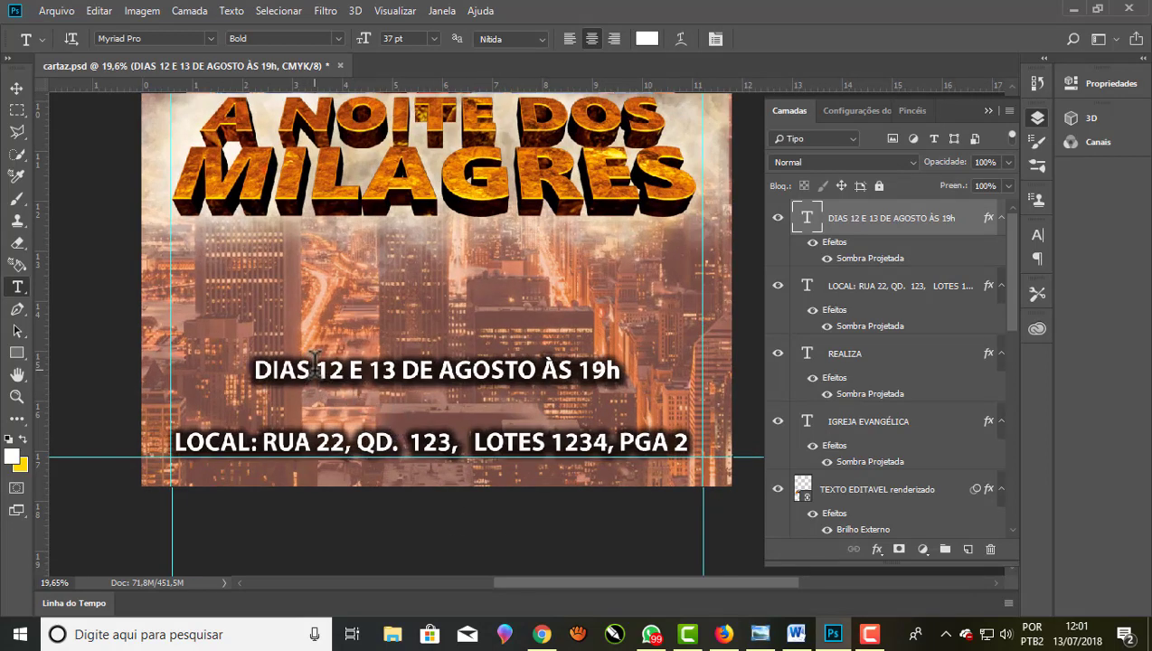
scroll(409, 378, up, 2)
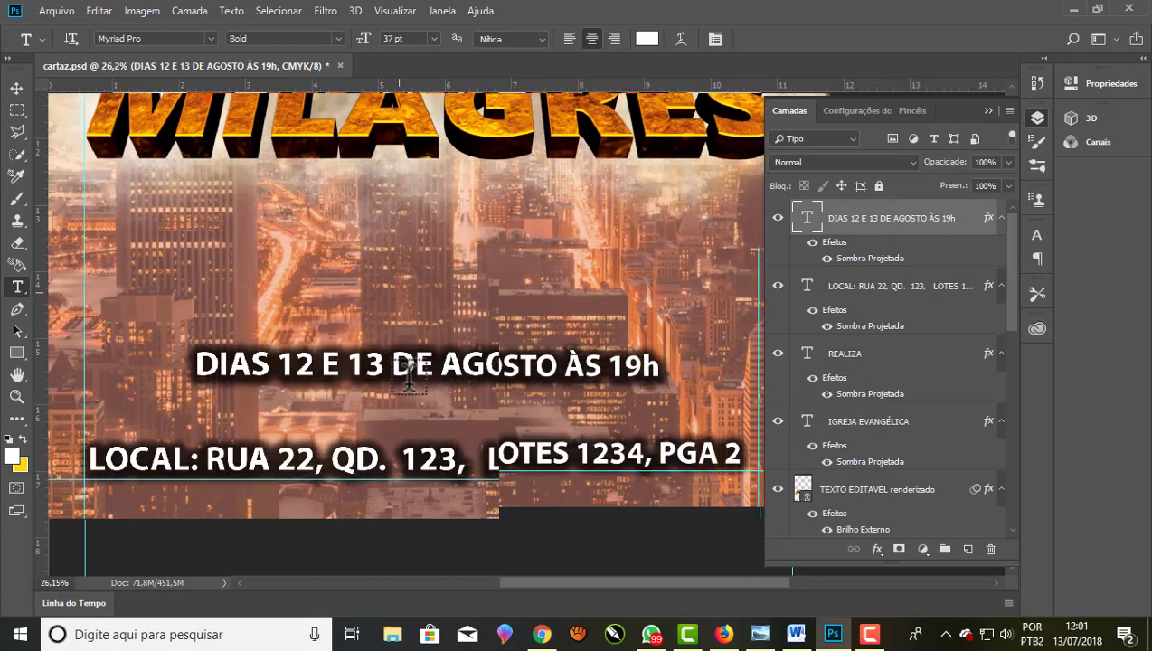
drag(278, 364, 316, 366)
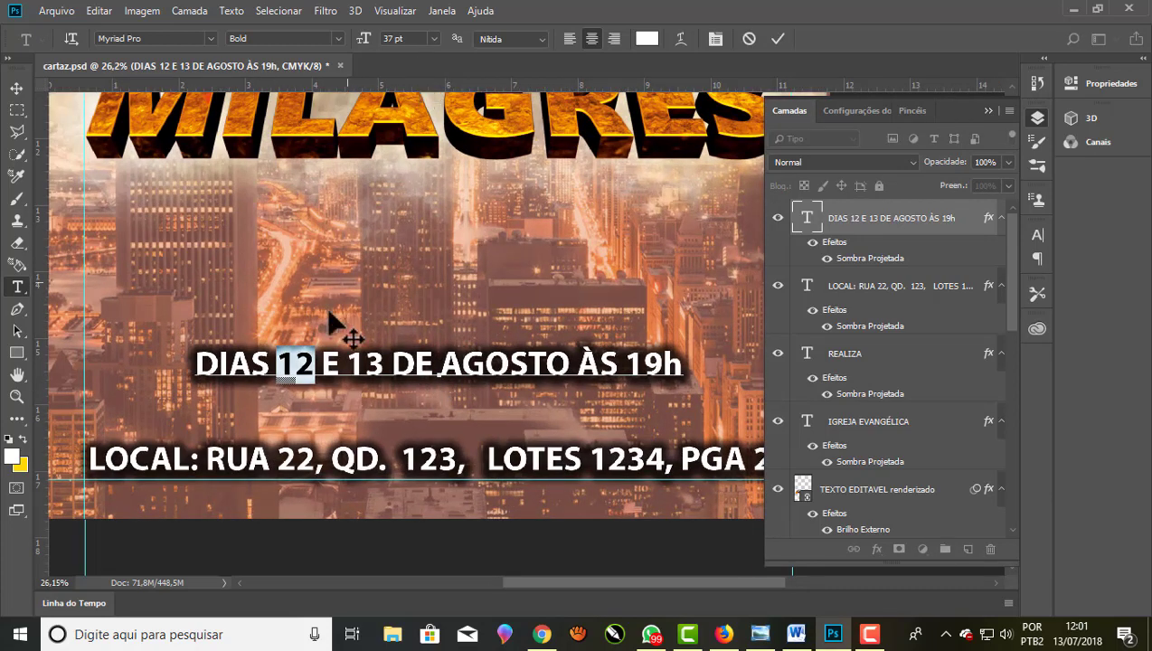
click(398, 39)
key(Up)
key(Up)
key(Up)
key(Up)
key(Up)
key(Up)
key(Up)
key(Up)
key(Up)
key(Up)
key(Up)
key(Up)
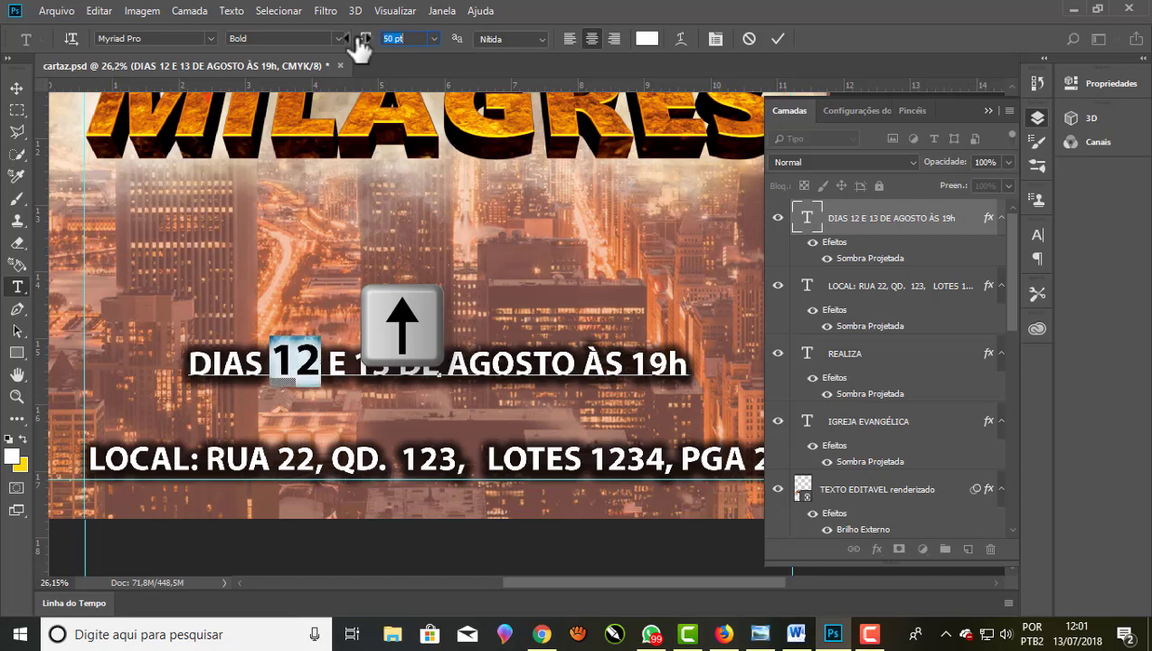
key(Up)
key(Up)
key(Up)
key(Up)
key(Up)
key(Up)
key(Up)
key(Up)
key(Up)
key(Up)
key(Up)
key(Up)
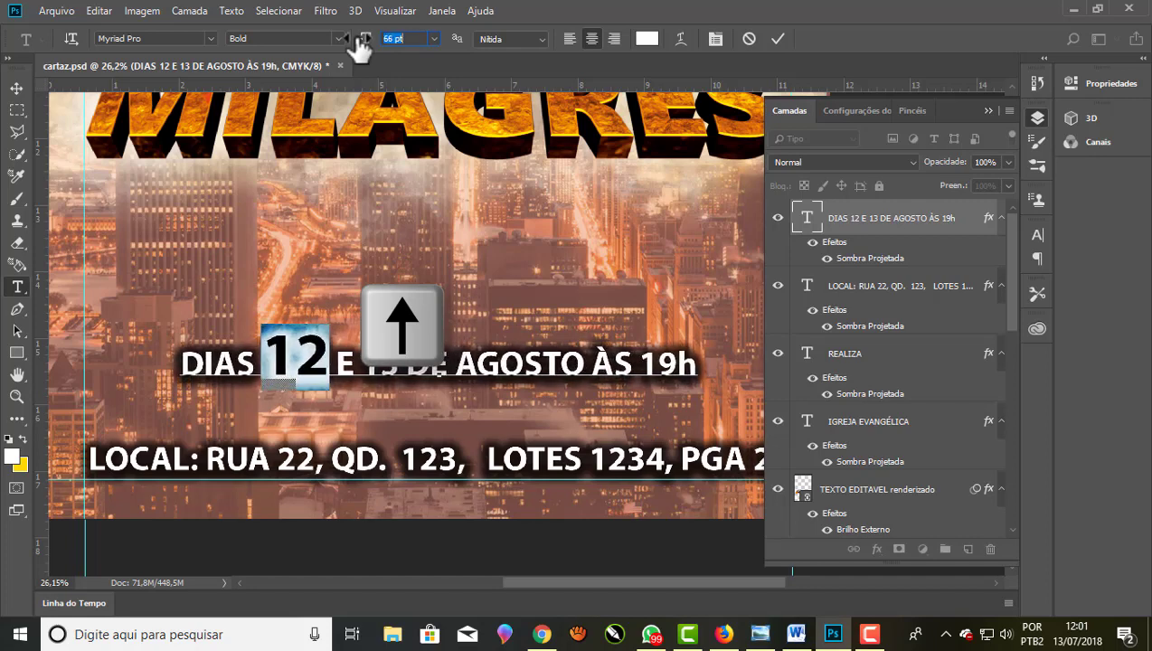
double_click(381, 364)
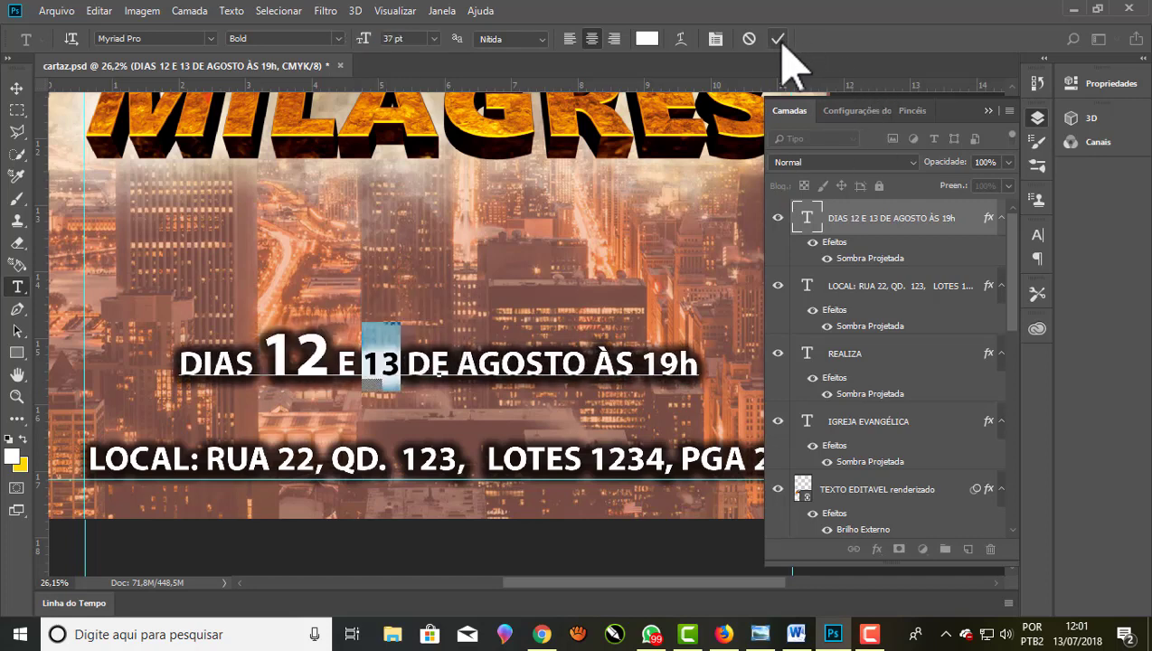
drag(361, 364, 408, 371)
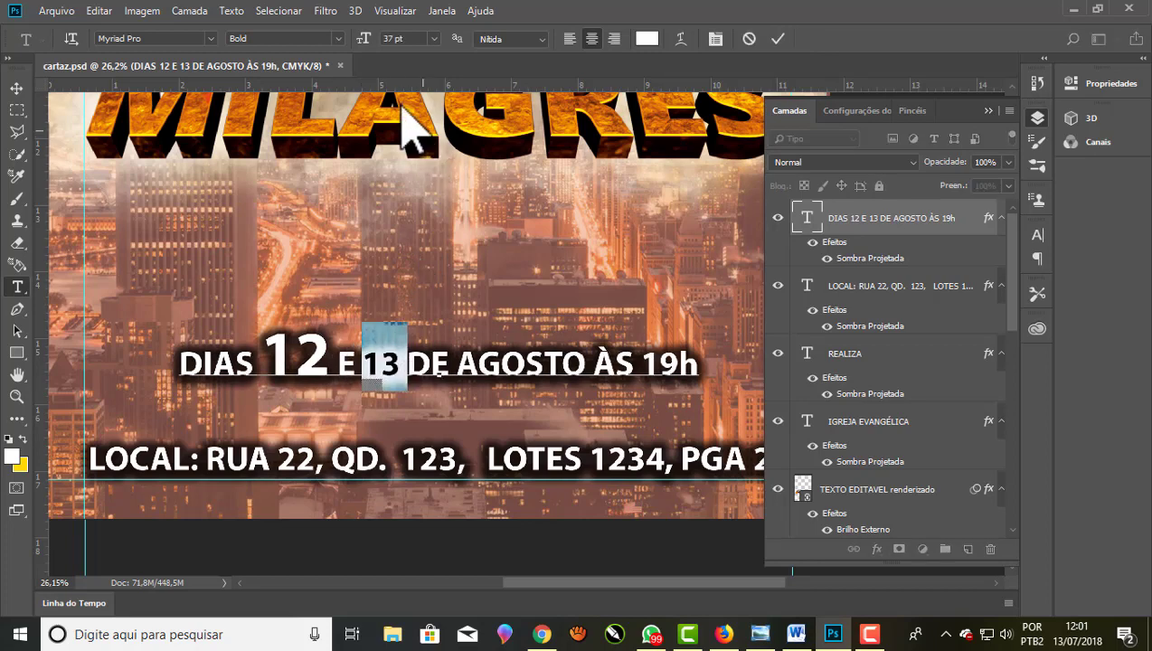
drag(261, 364, 330, 367)
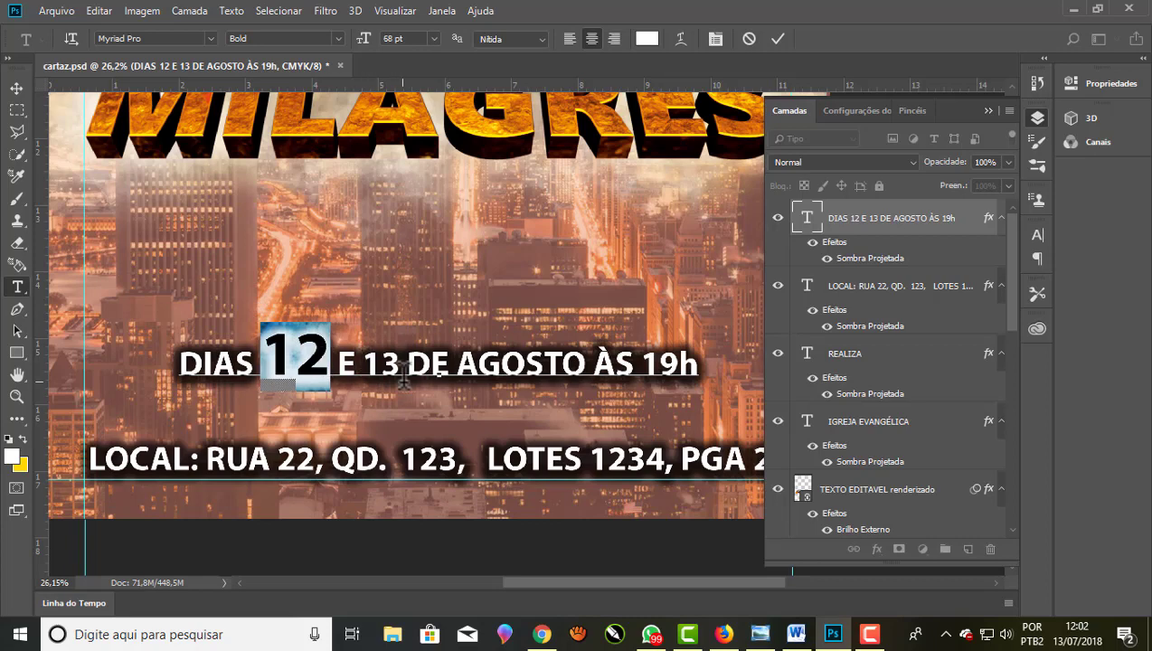
drag(363, 360, 400, 365)
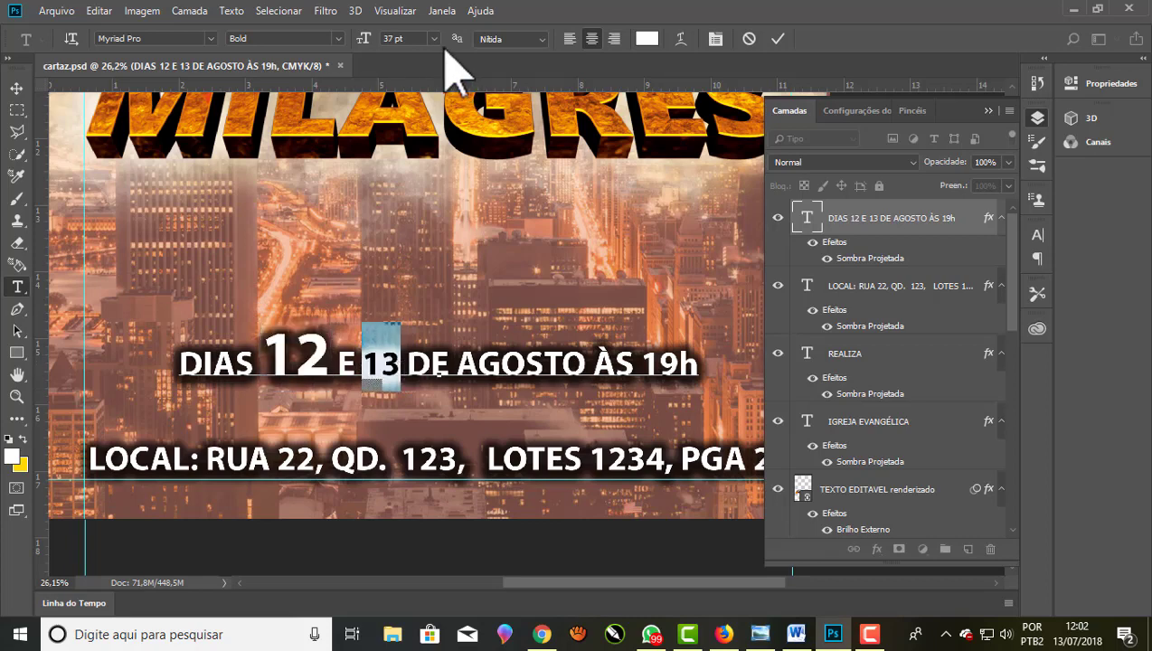
click(367, 41)
text(68)
key(Return)
Enlarge the 19h at the end of the date line to 68 pt
scroll(234, 293, down, 1)
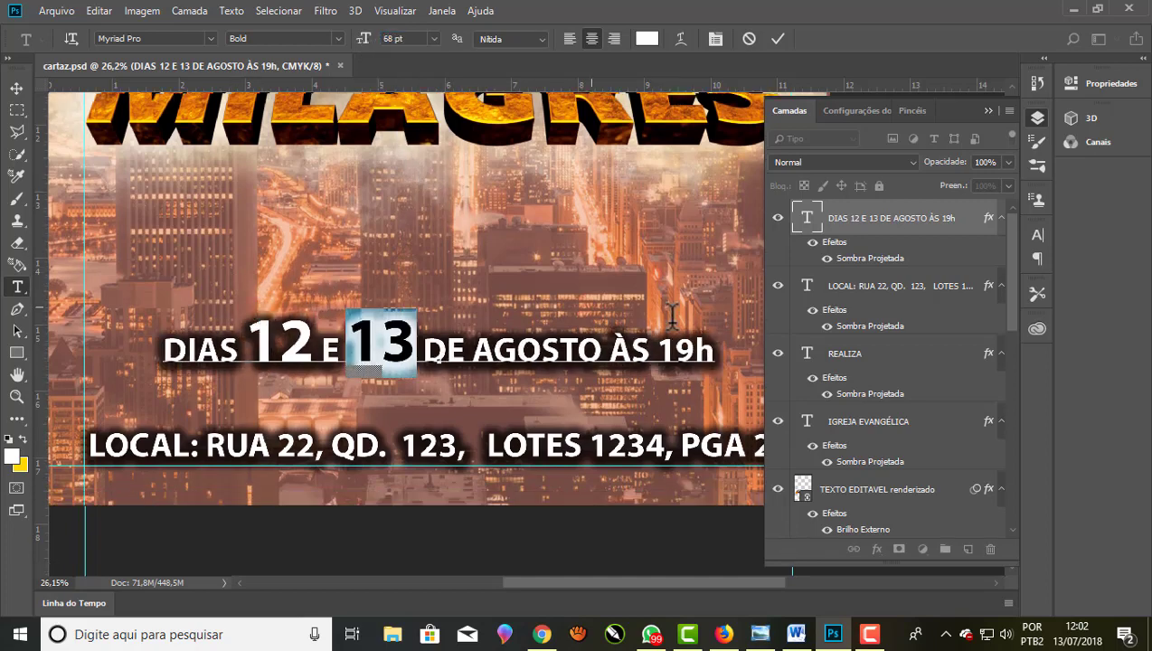
drag(656, 342, 716, 354)
text(68)
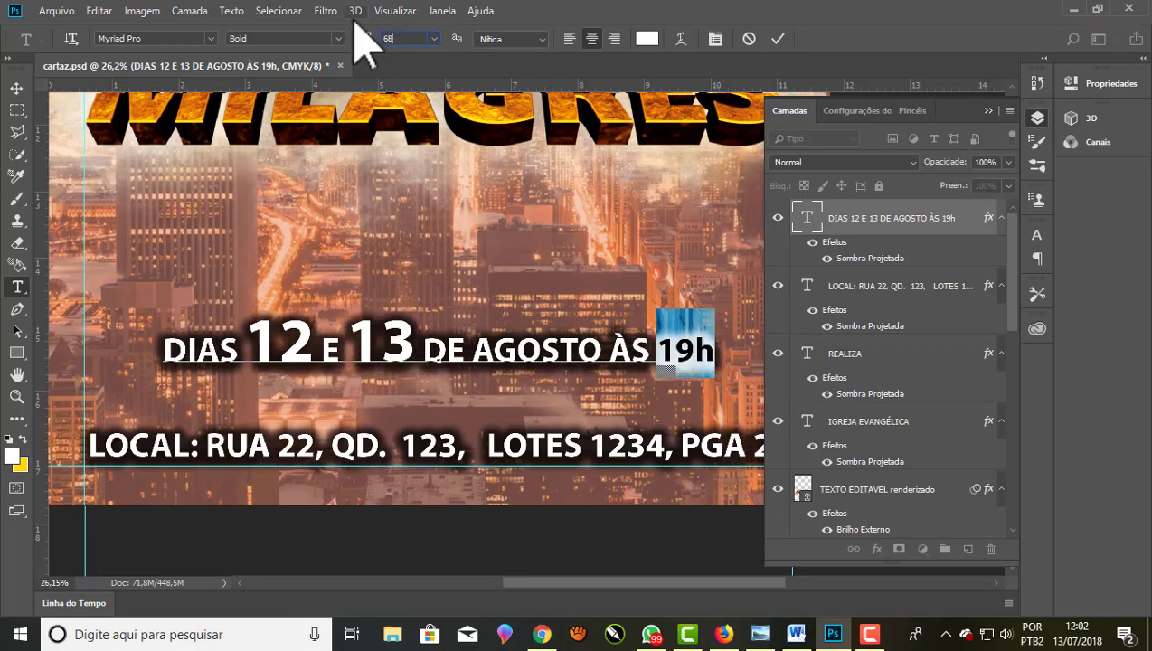
key(Return)
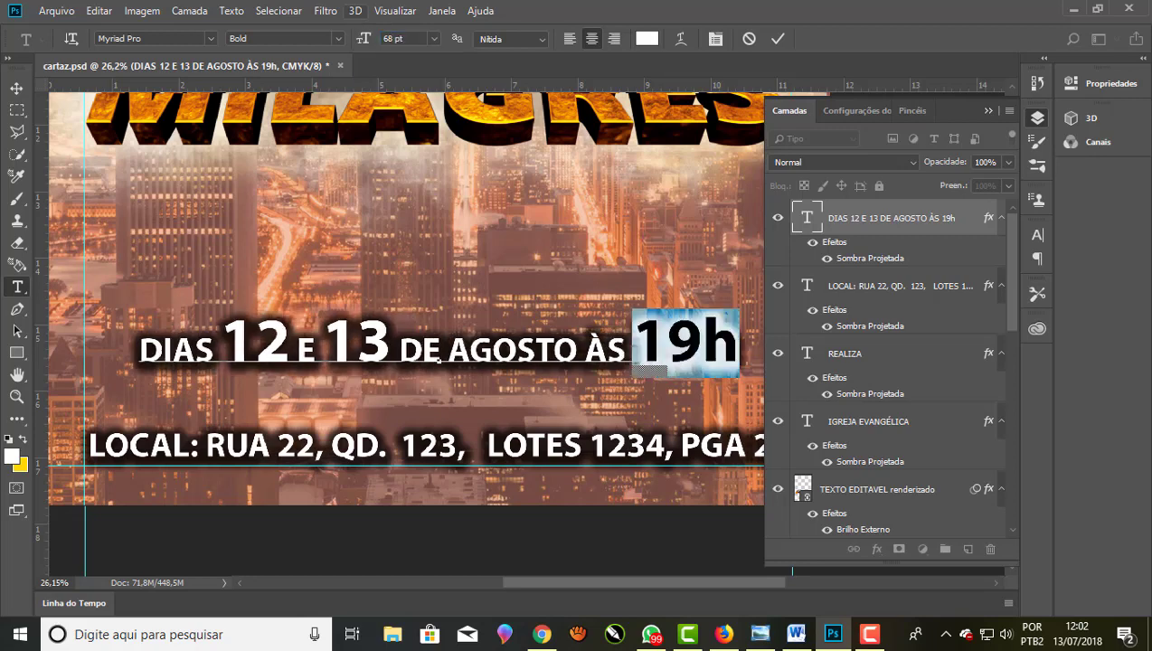
click(988, 110)
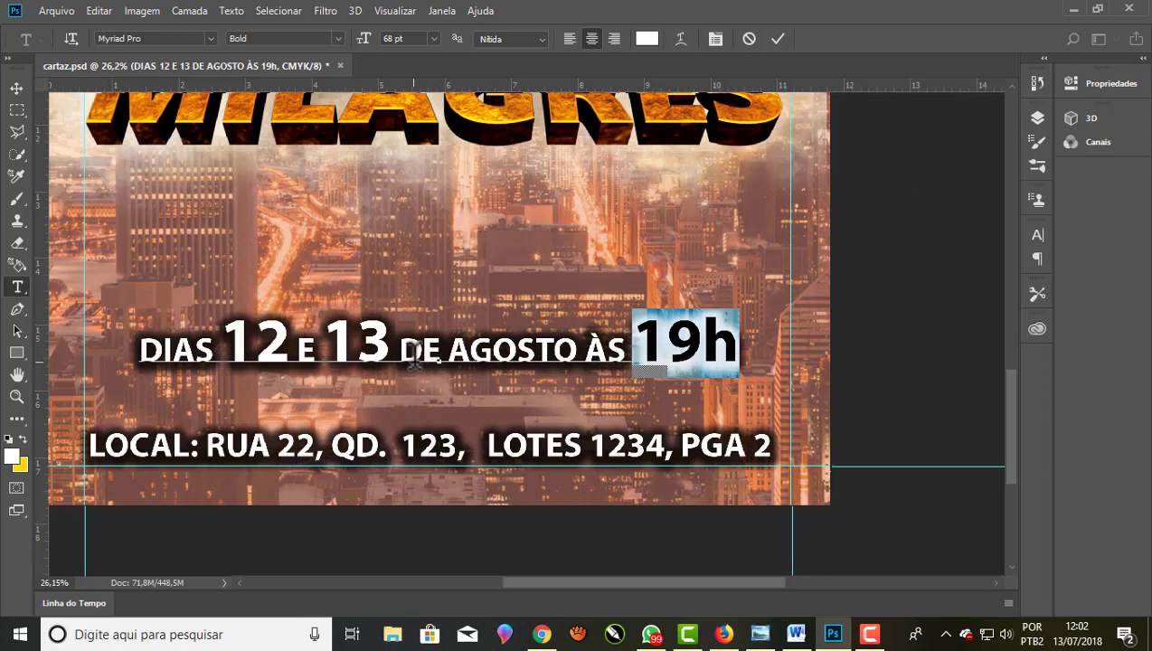
Shift the enlarged date line left to recentre it on the poster
click(15, 89)
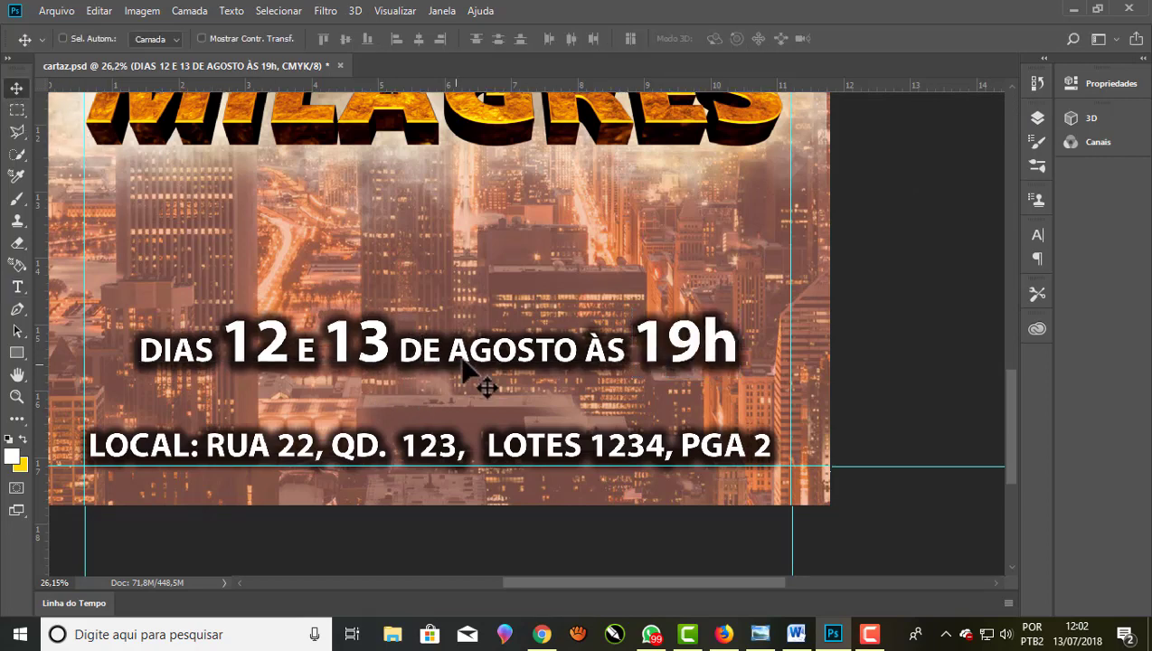
drag(419, 357, 408, 360)
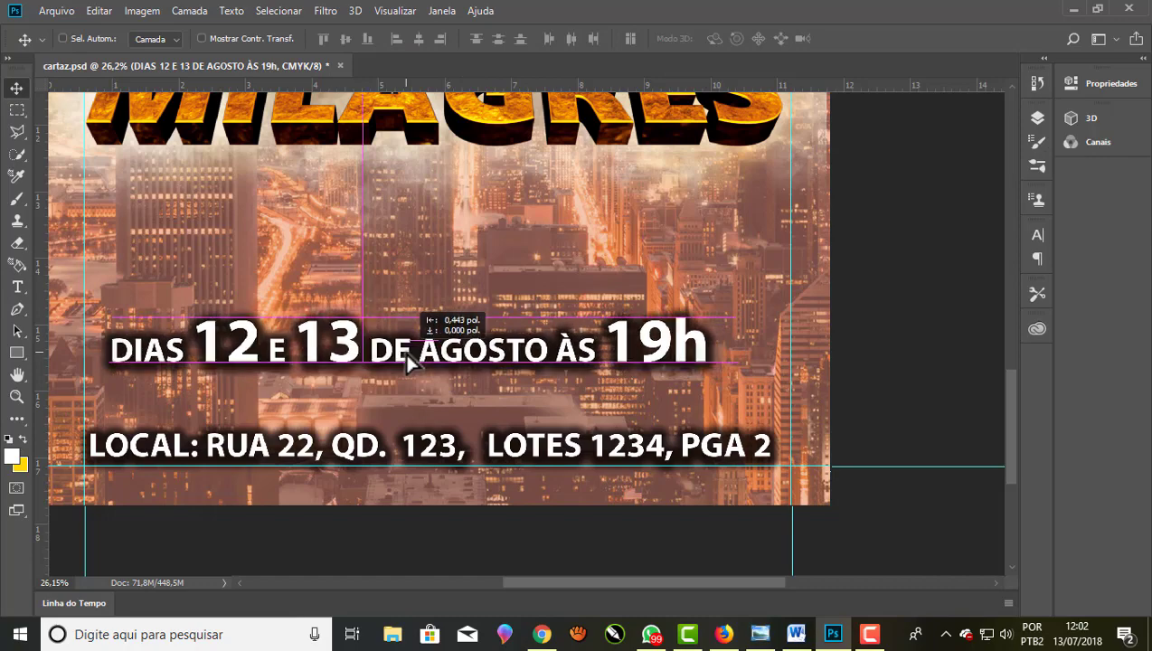
drag(407, 359, 408, 361)
scroll(424, 405, down, 2)
scroll(436, 424, down, 2)
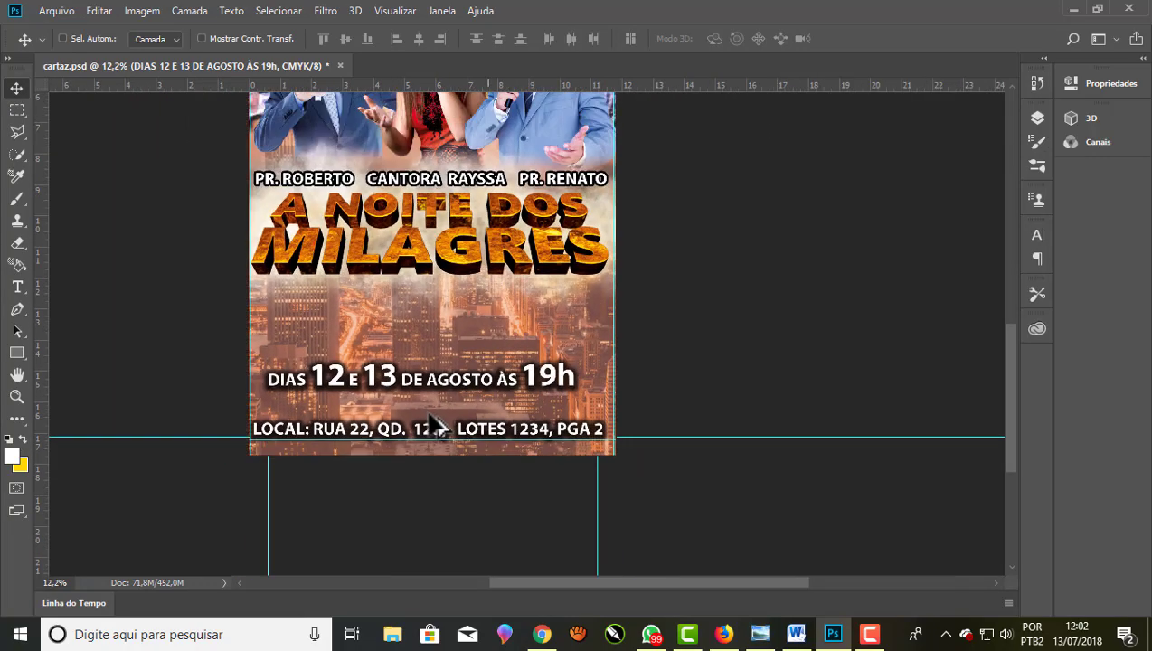
scroll(434, 425, down, 2)
scroll(436, 425, down, 1)
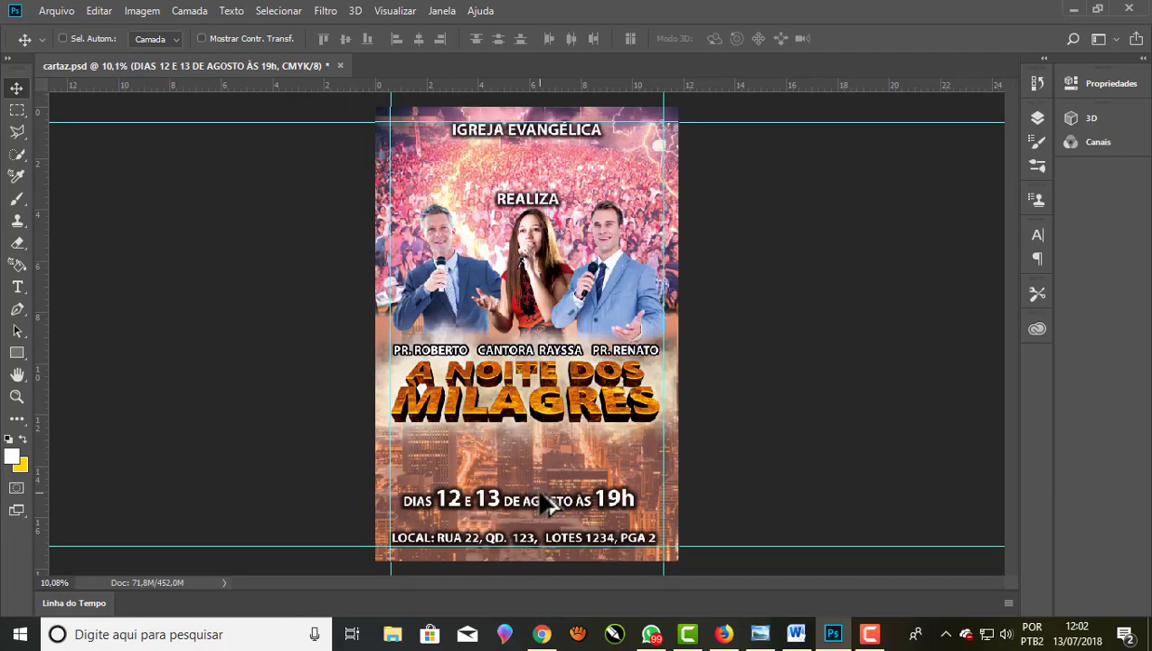
scroll(532, 115, up, 1)
scroll(533, 118, up, 3)
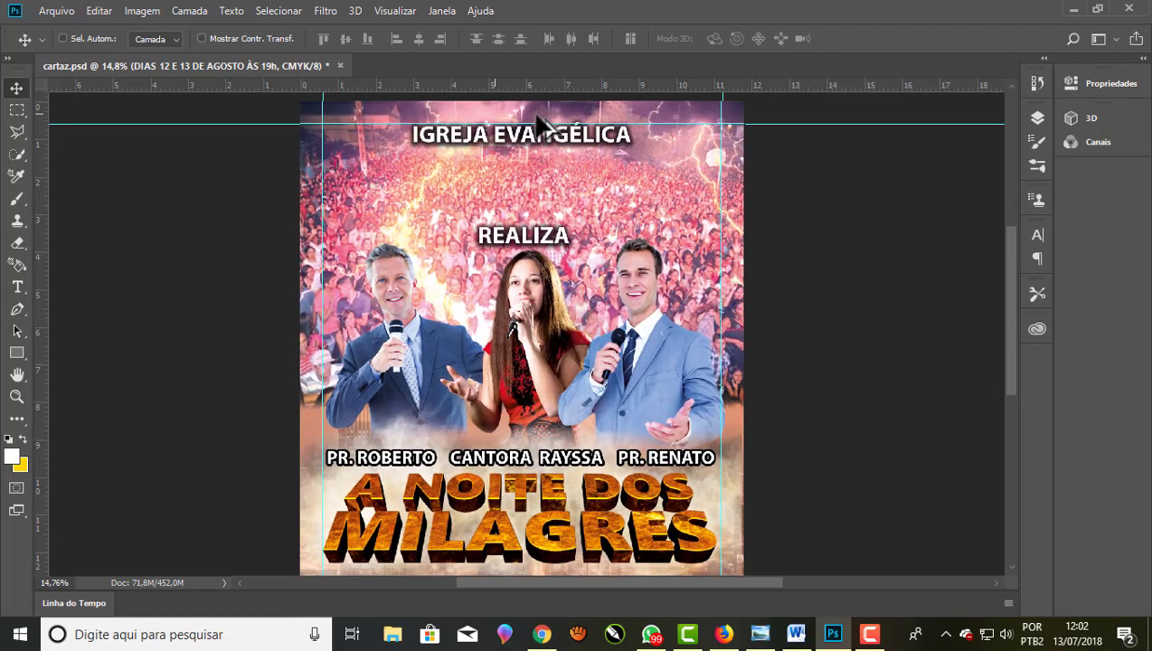
scroll(537, 120, up, 2)
scroll(539, 135, up, 1)
scroll(527, 172, up, 1)
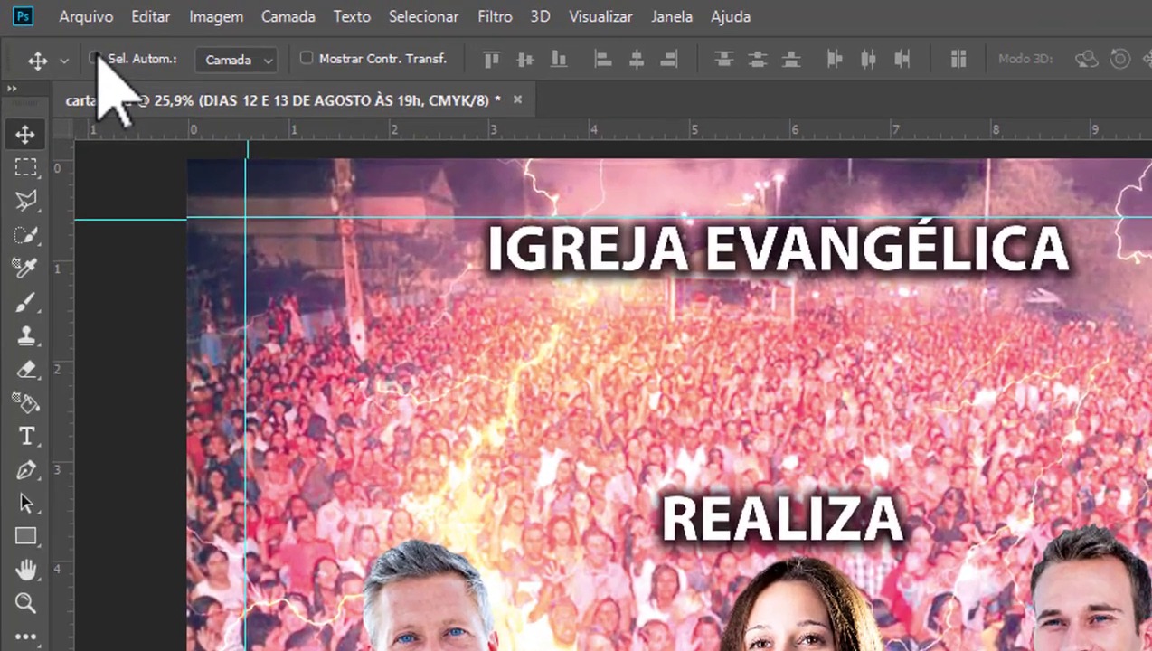
Turn on the Move tool's Sel. Autom. option set to Camada
scroll(890, 461, down, 1)
scroll(891, 462, down, 3)
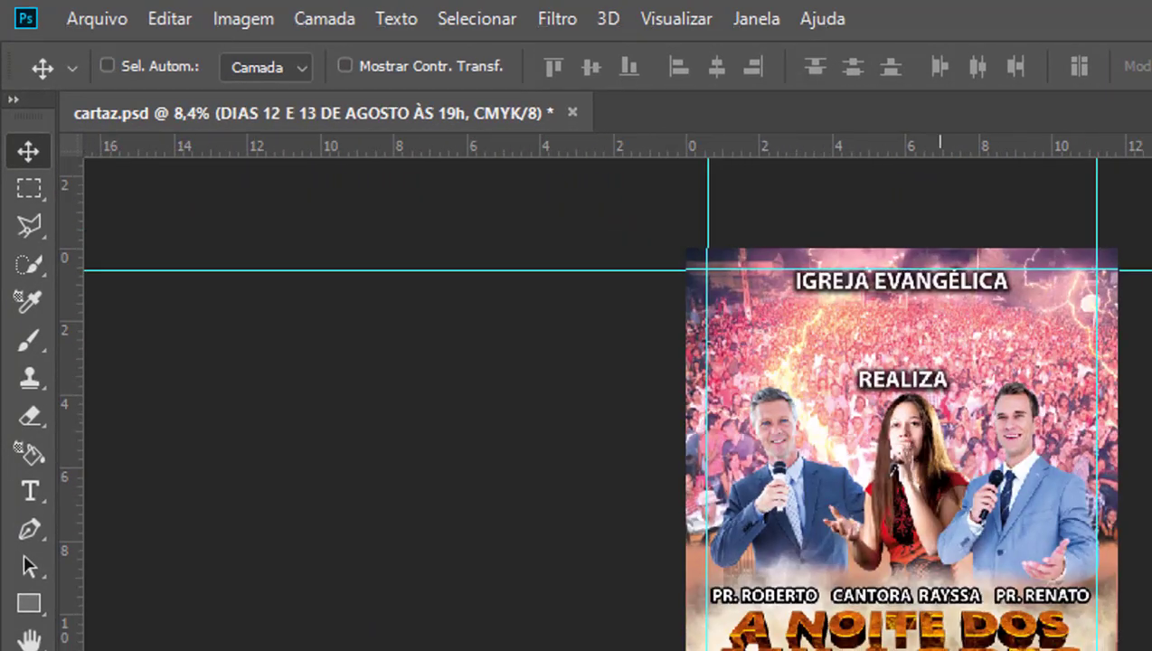
scroll(890, 461, up, 2)
scroll(926, 244, down, 2)
scroll(936, 217, up, 1)
scroll(944, 193, up, 2)
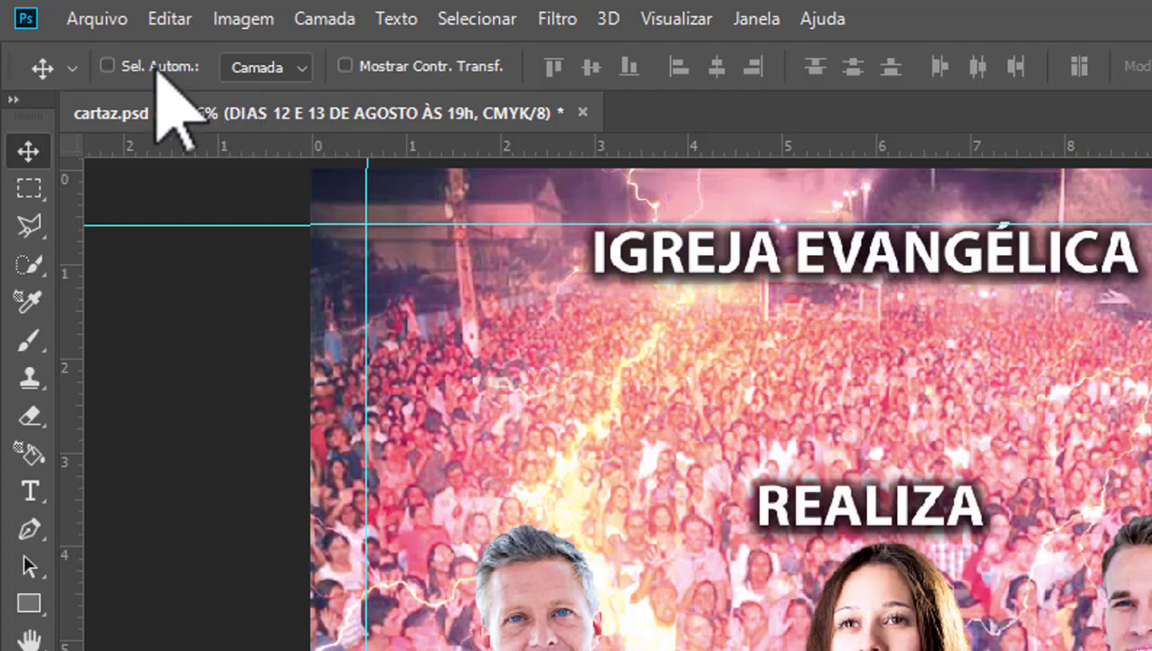
click(107, 65)
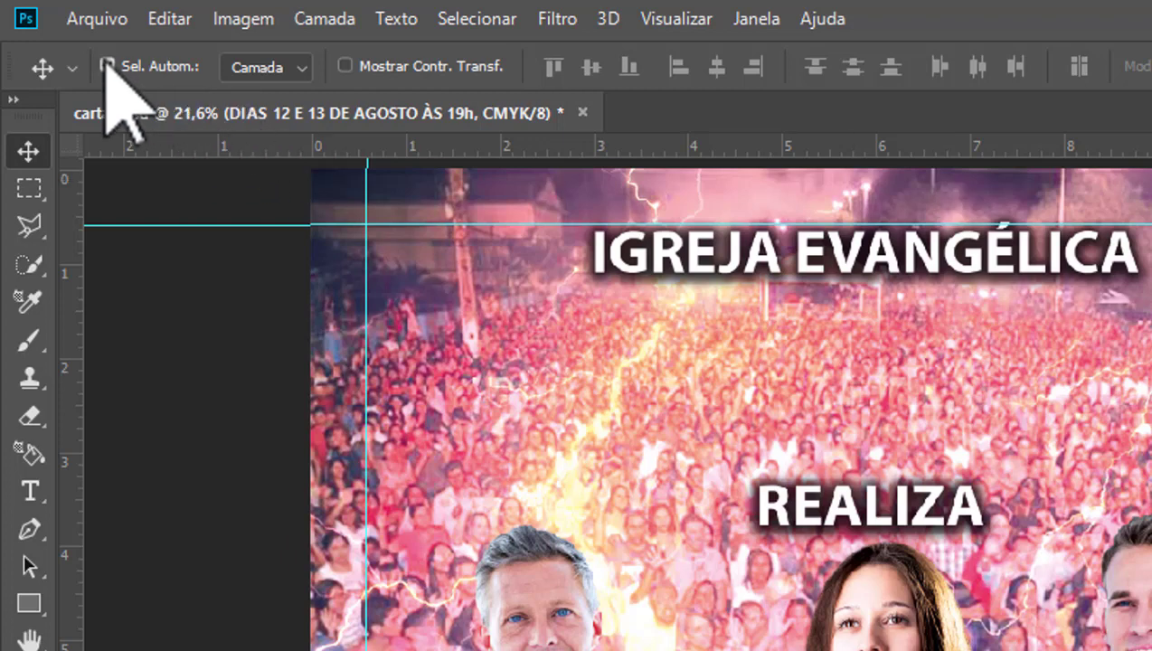
click(271, 68)
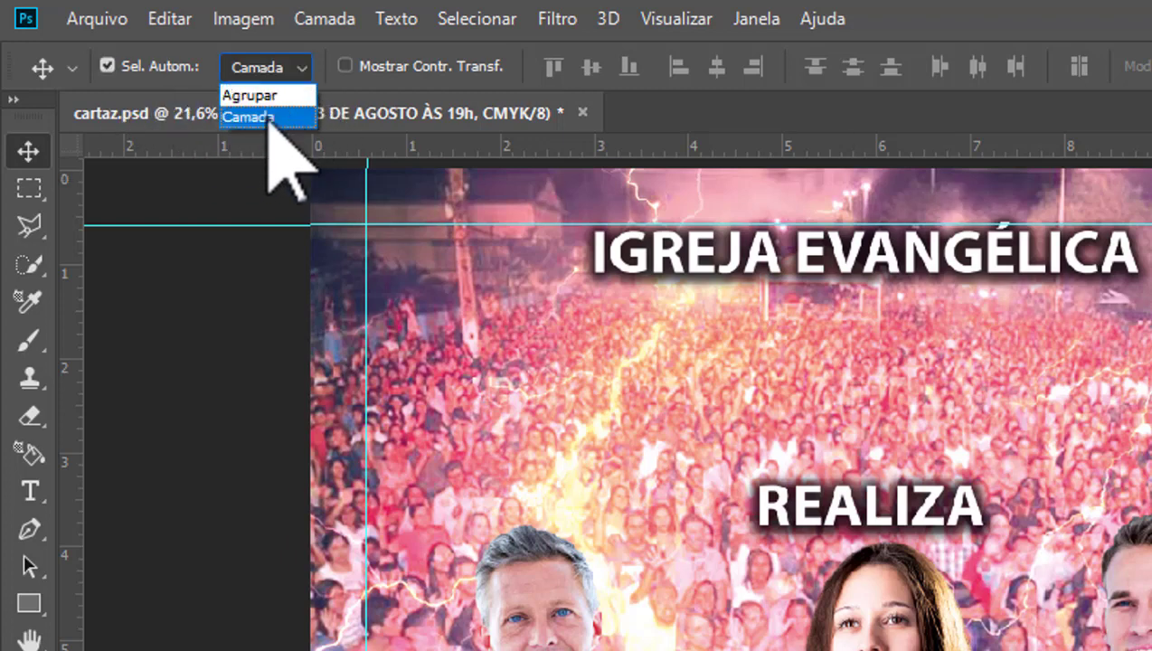
click(268, 118)
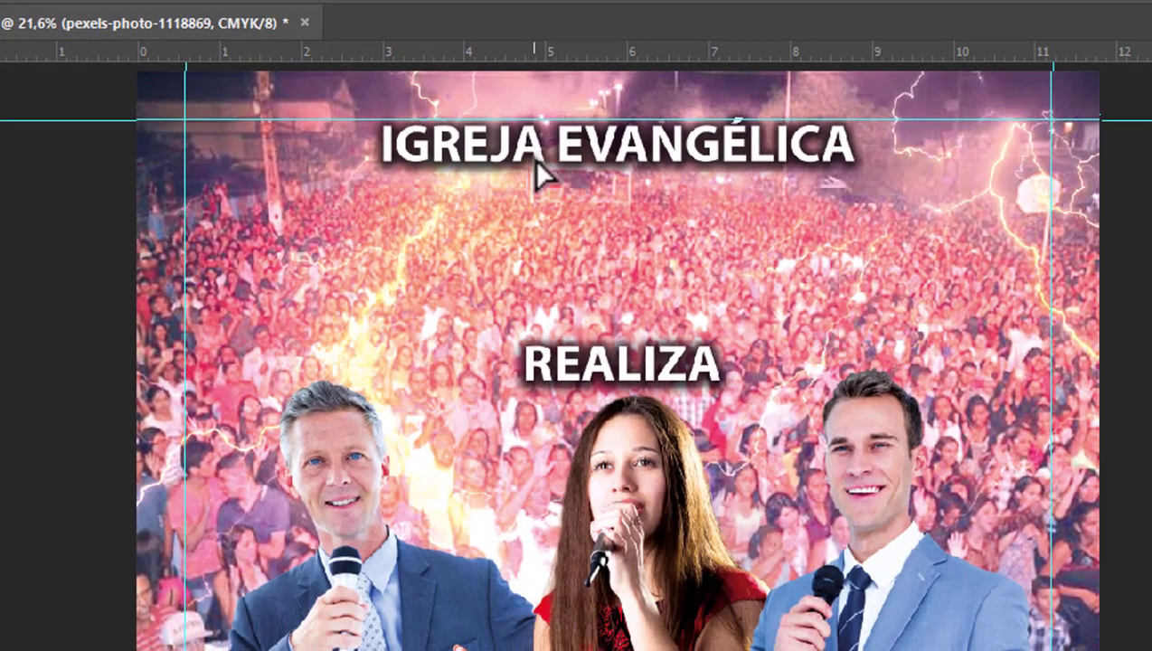
Alt-drag a copy of IGREJA EVANGÉLICA below it and retype it as 'VIDA E PAZ'
mouse_move(534, 159)
mouse_down()
mouse_move(540, 243)
mouse_move(548, 147)
mouse_move(459, 222)
mouse_up()
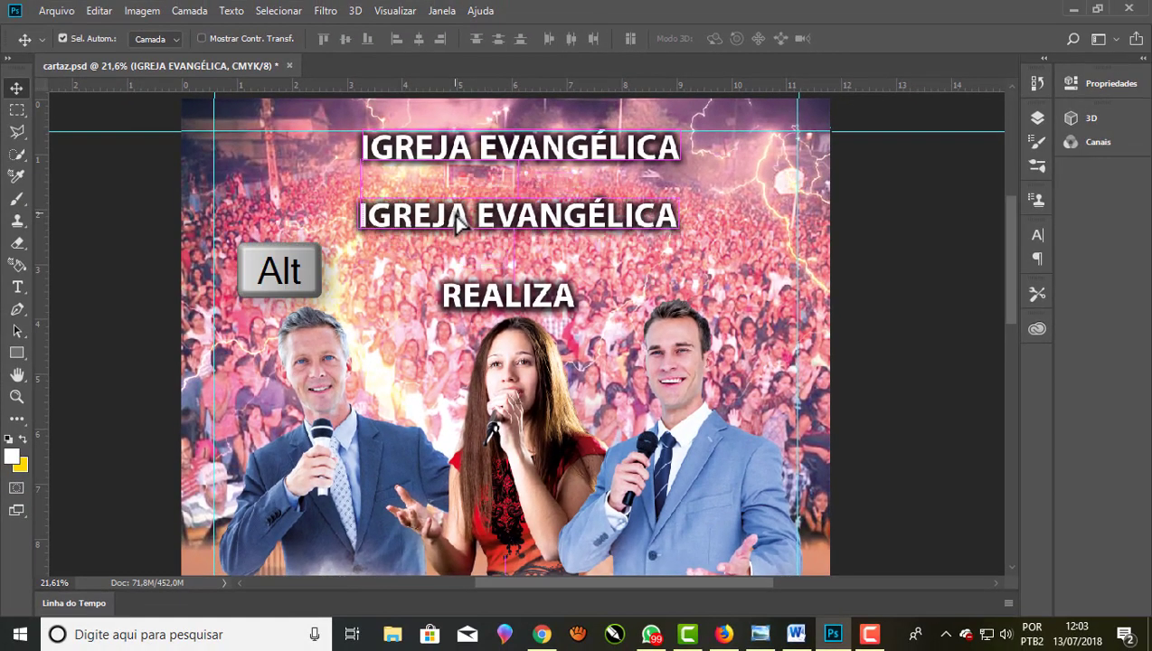
drag(458, 221, 457, 222)
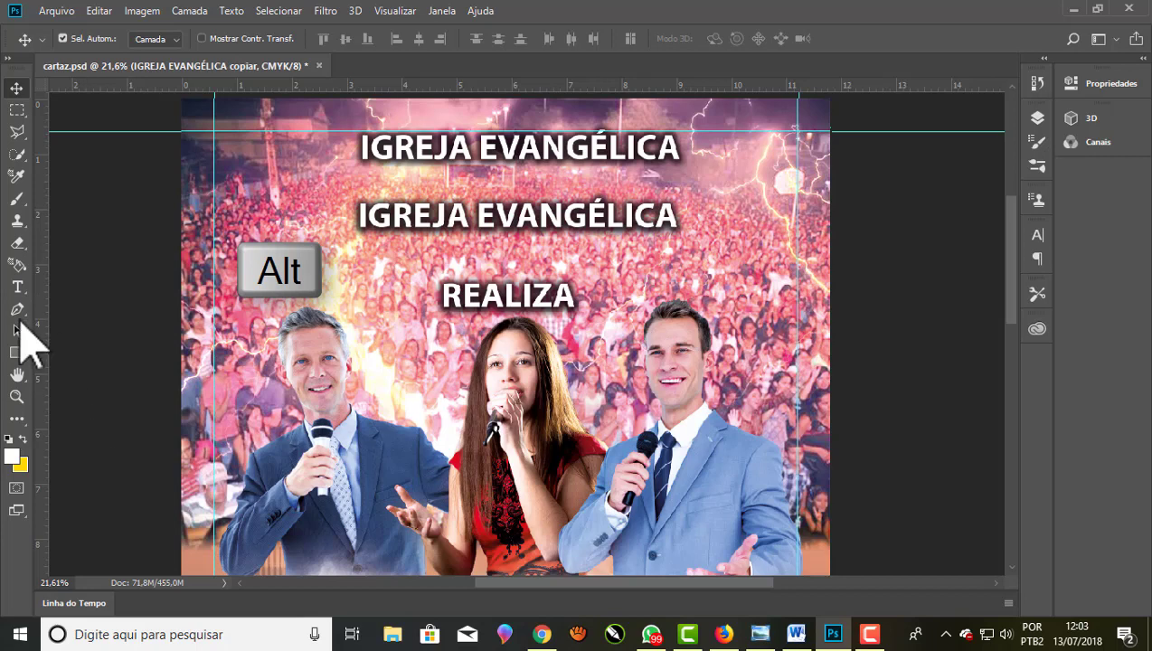
click(16, 287)
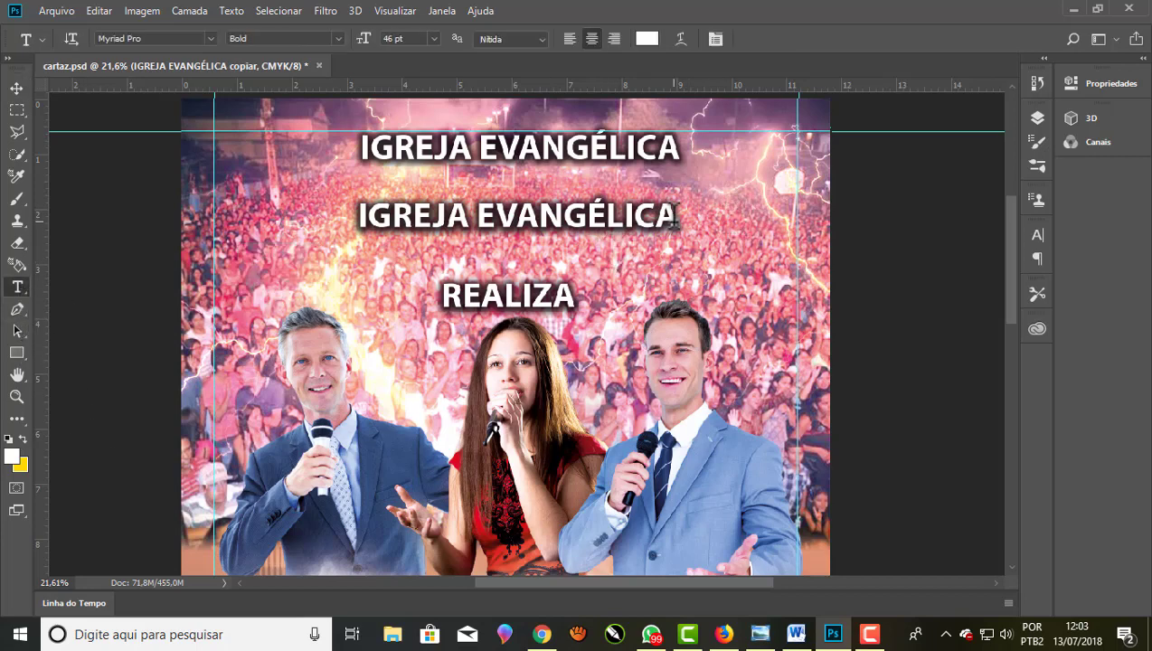
drag(677, 217, 307, 217)
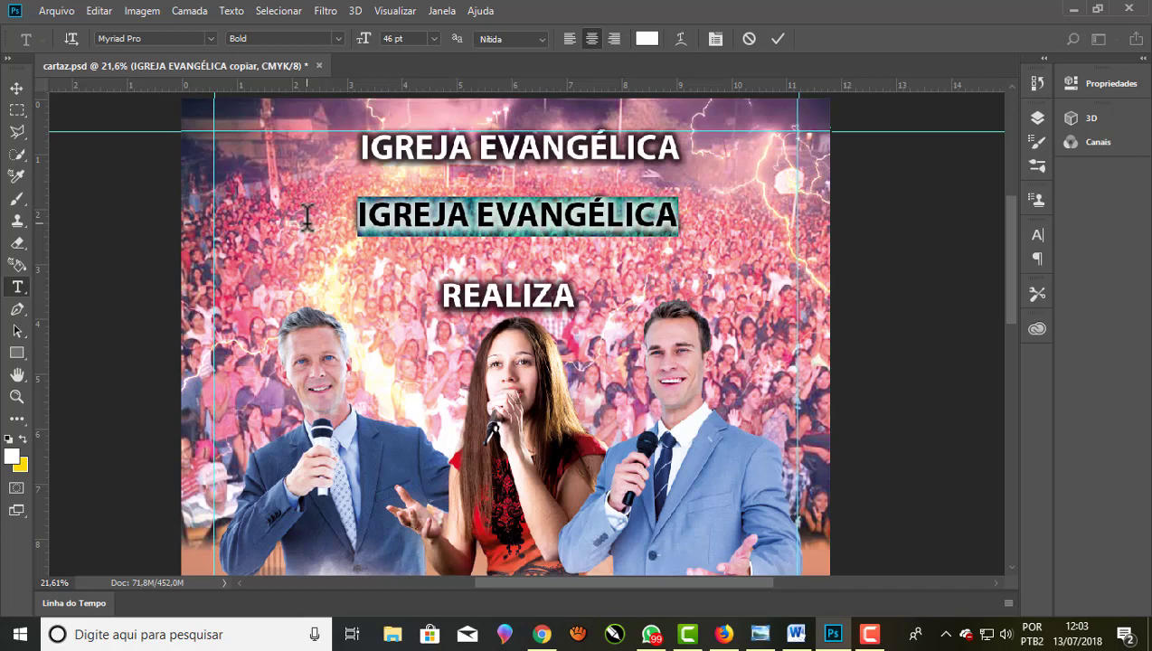
text(VID)
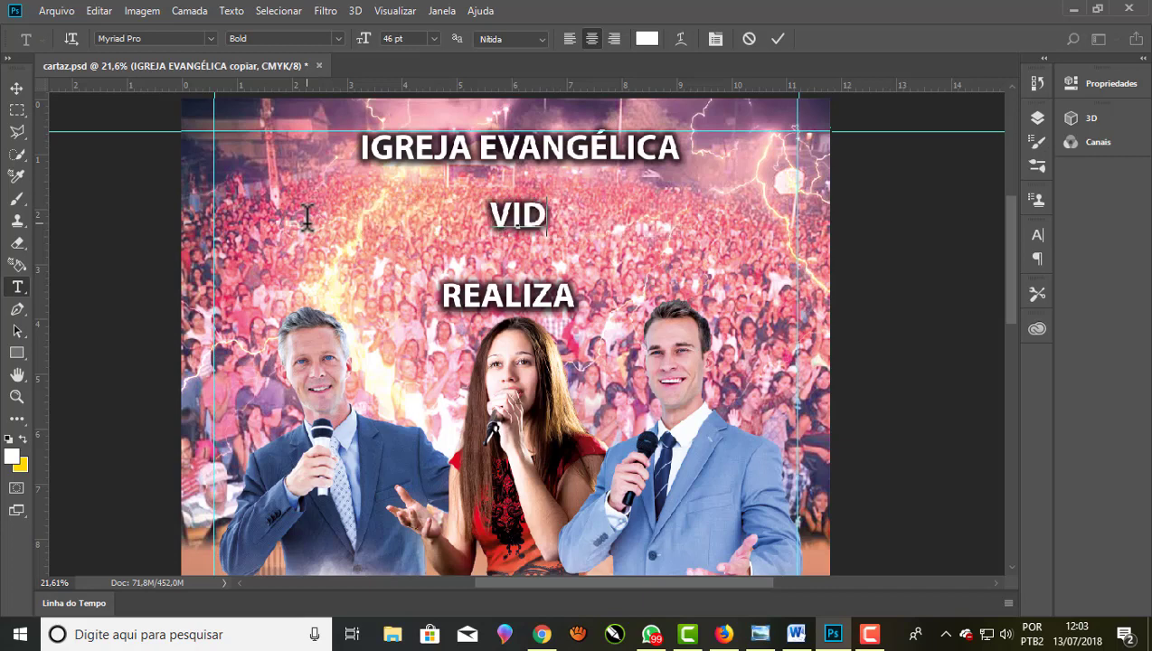
text(A E)
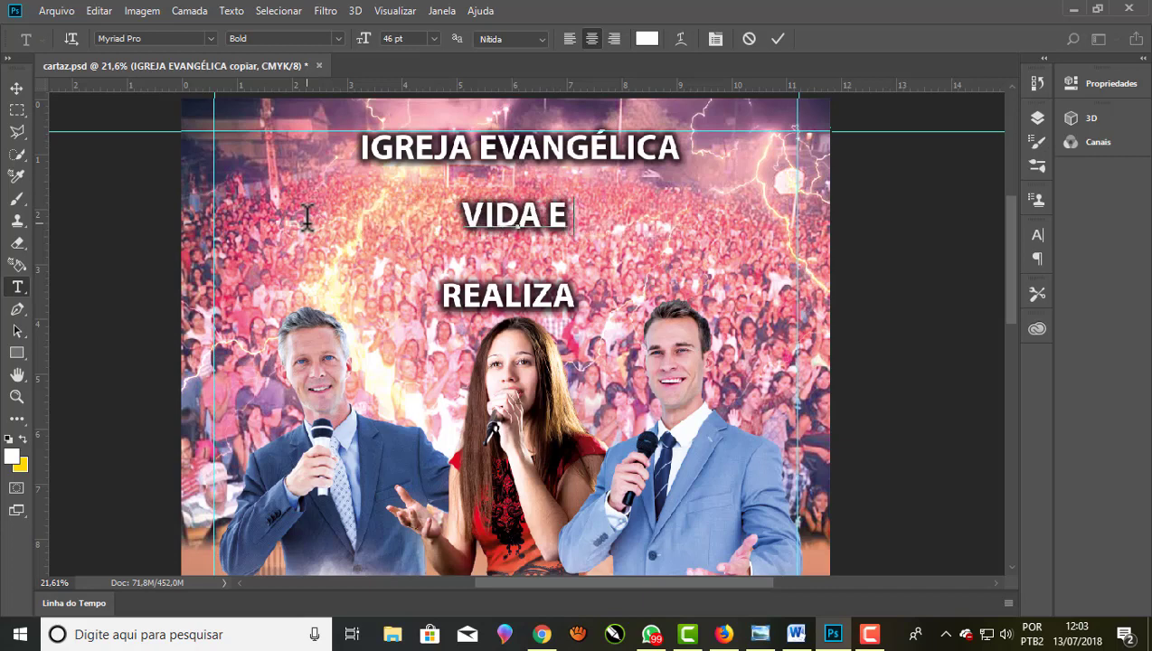
text( PAZ)
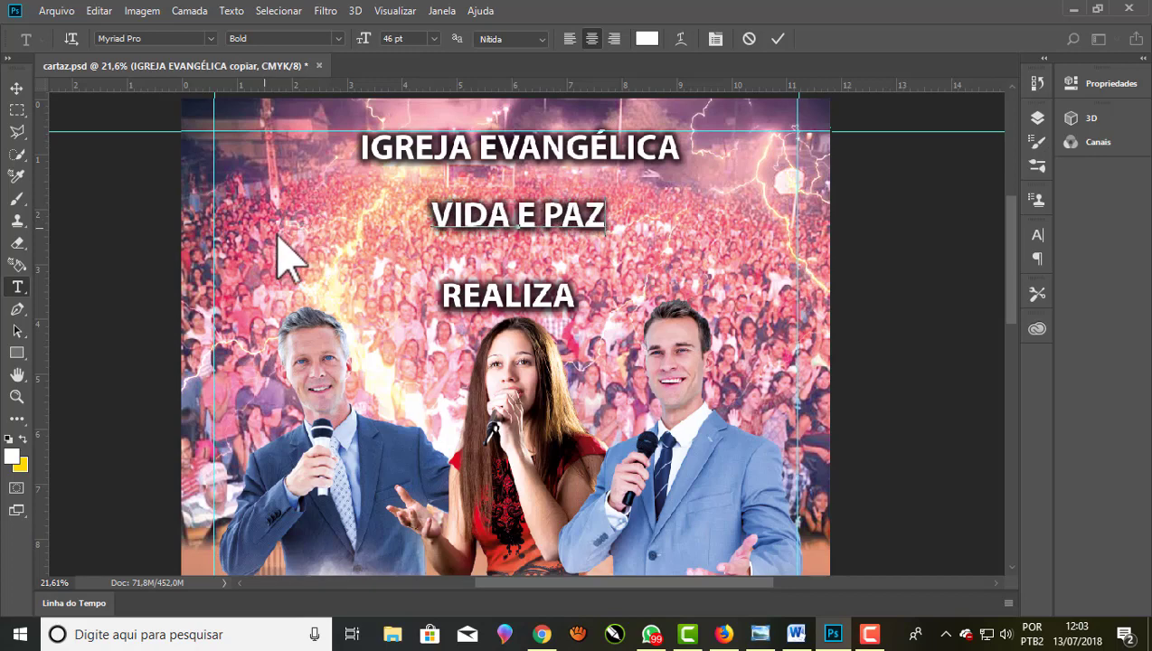
drag(431, 228, 668, 235)
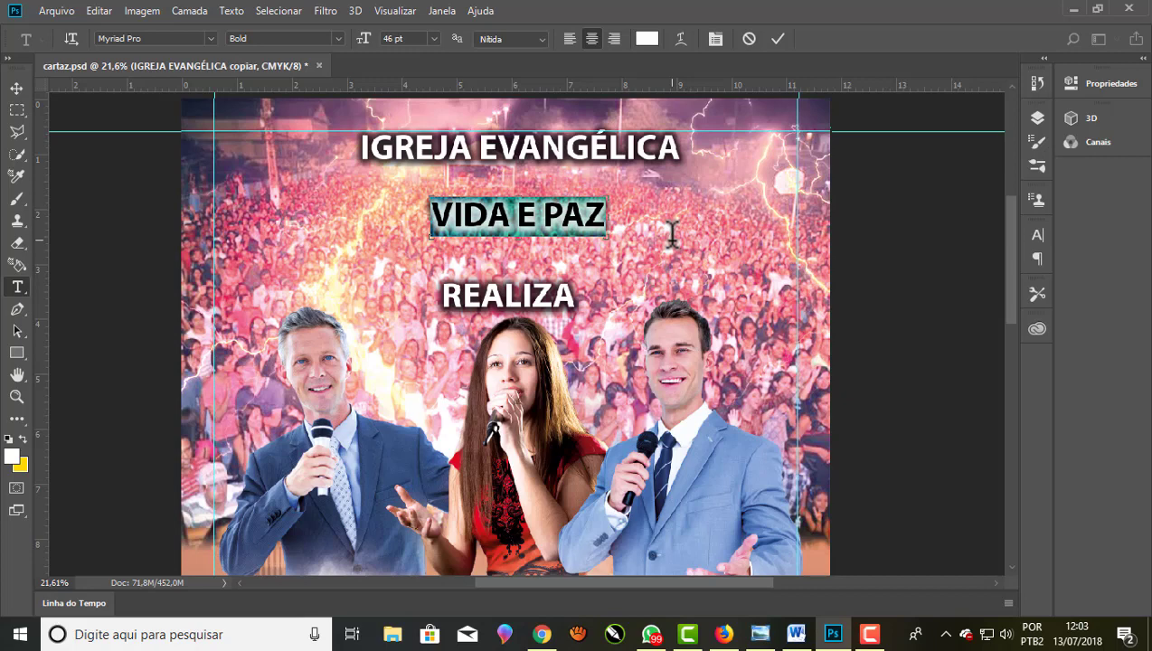
Step VIDA E PAZ up to 124 pt and lower it slightly under IGREJA EVANGÉLICA
key(ctrl+shift+period)
key(ctrl+shift+period)
key(ctrl+shift+period)
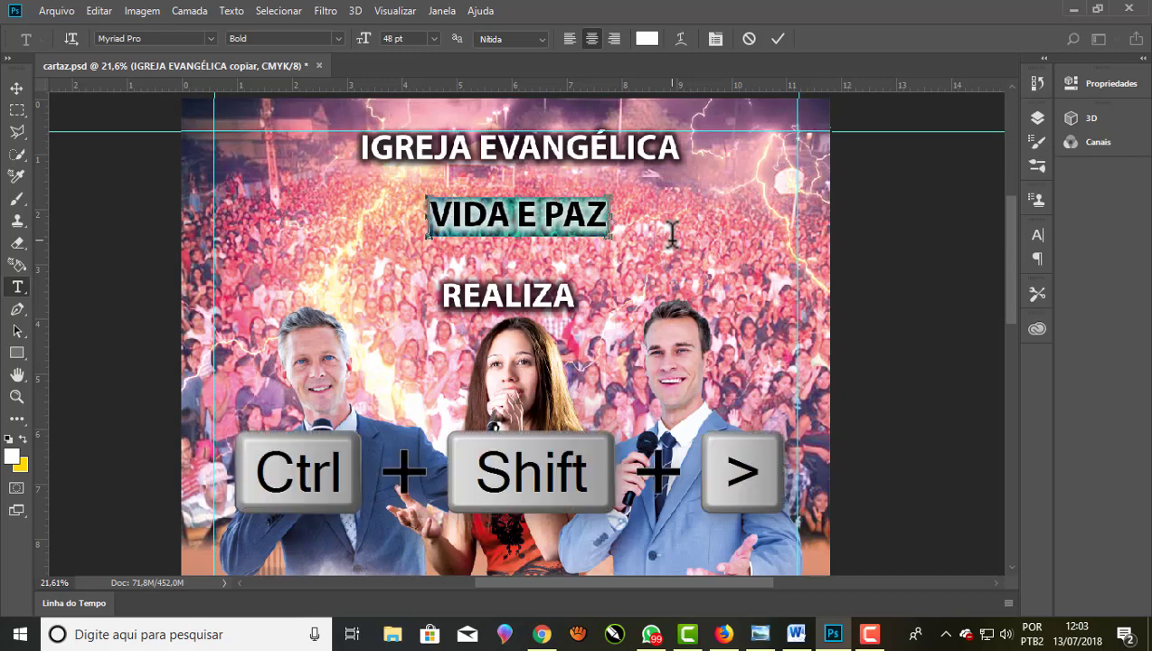
key(ctrl+shift+period)
key(ctrl+shift+period)
key(ctrl+shift+period)
key(ctrl+shift+period)
key(ctrl+shift+period)
key(ctrl+shift+period)
key(ctrl+shift+period)
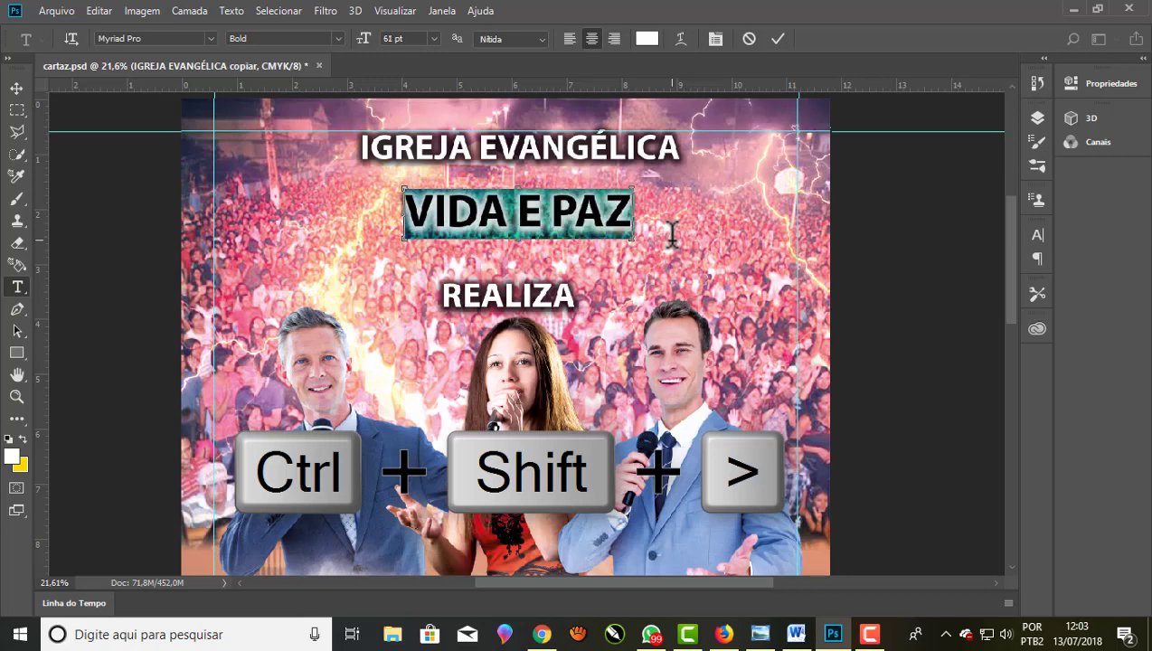
key(ctrl+shift+period)
key(ctrl+shift+period)
key(ctrl+shift+period)
key(ctrl+shift+period)
key(ctrl+shift+period)
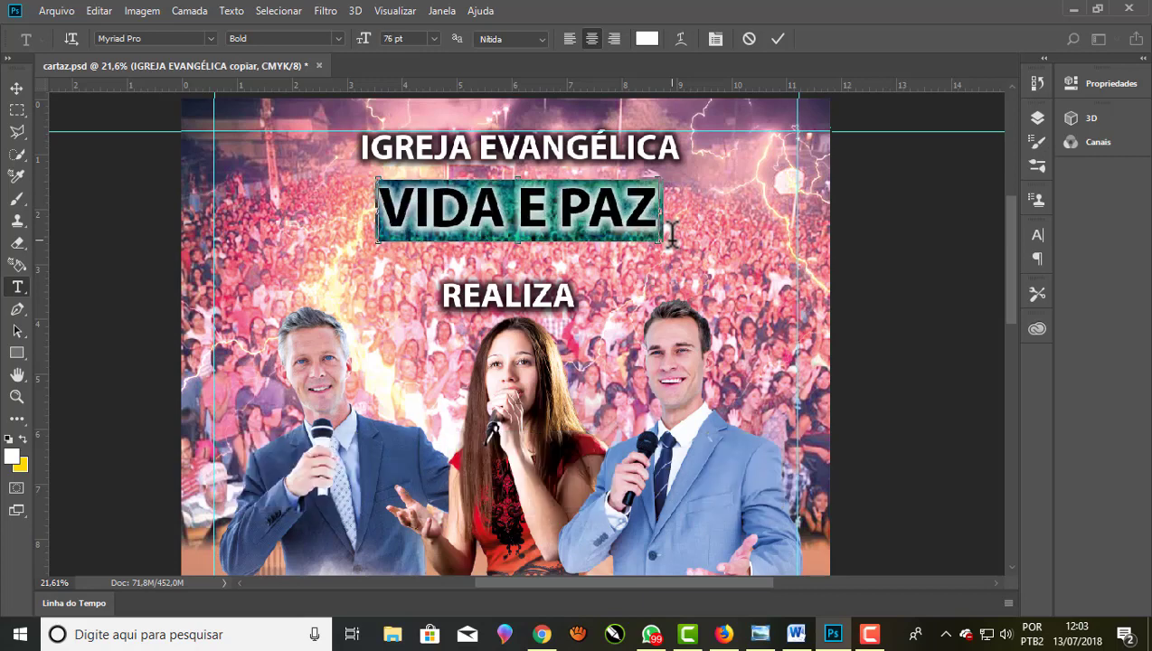
key(ctrl+shift+period)
key(ctrl+shift+period)
key(ctrl+shift+period)
key(ctrl+shift+period)
key(ctrl+shift+period)
key(ctrl+shift+period)
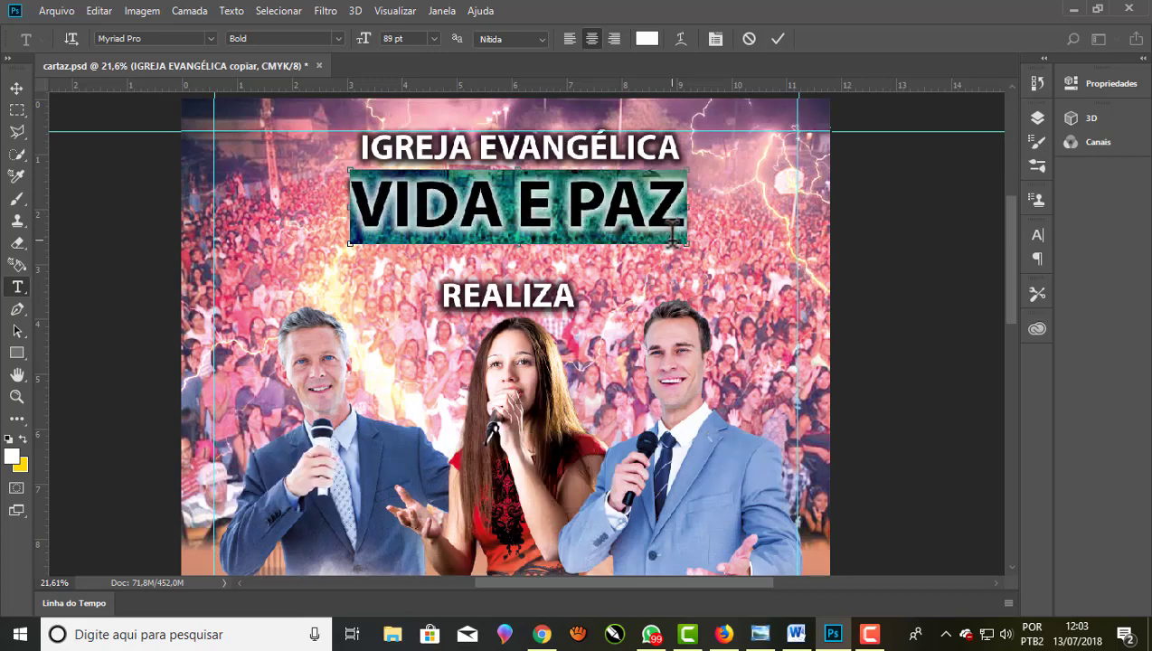
key(ctrl+shift+period)
key(ctrl+shift+period)
key(ctrl+shift+period)
key(ctrl+shift+period)
key(ctrl+shift+period)
key(ctrl+shift+period)
key(ctrl+shift+period)
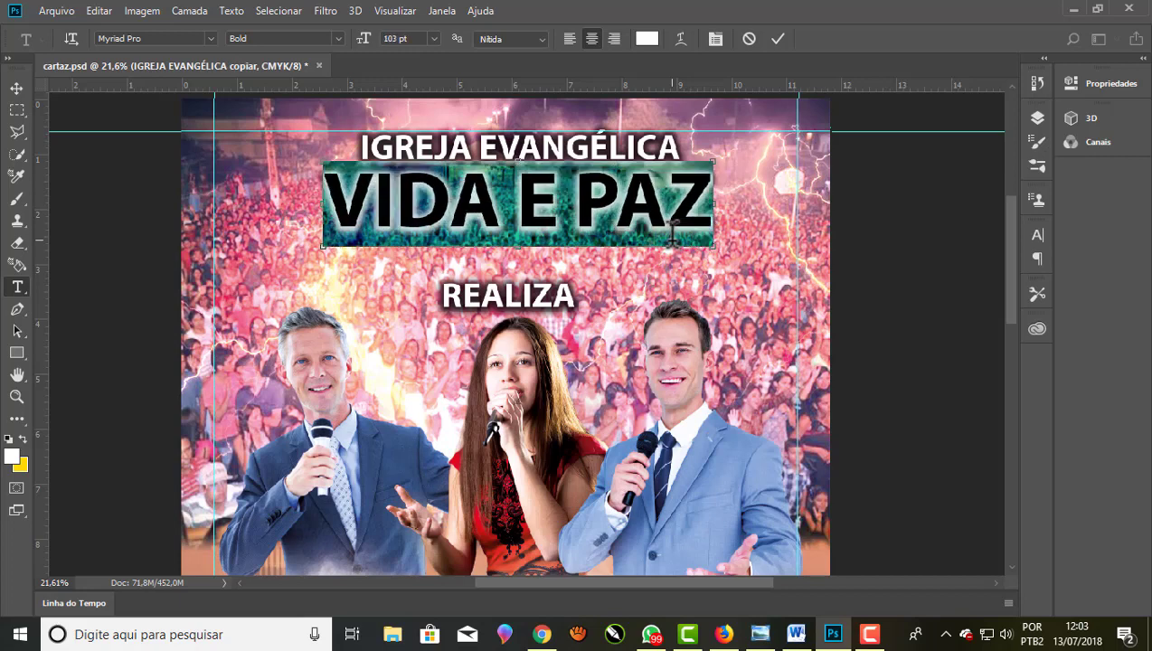
key(ctrl+shift+period)
key(ctrl+shift+period)
key(ctrl+shift+period)
key(ctrl+shift+period)
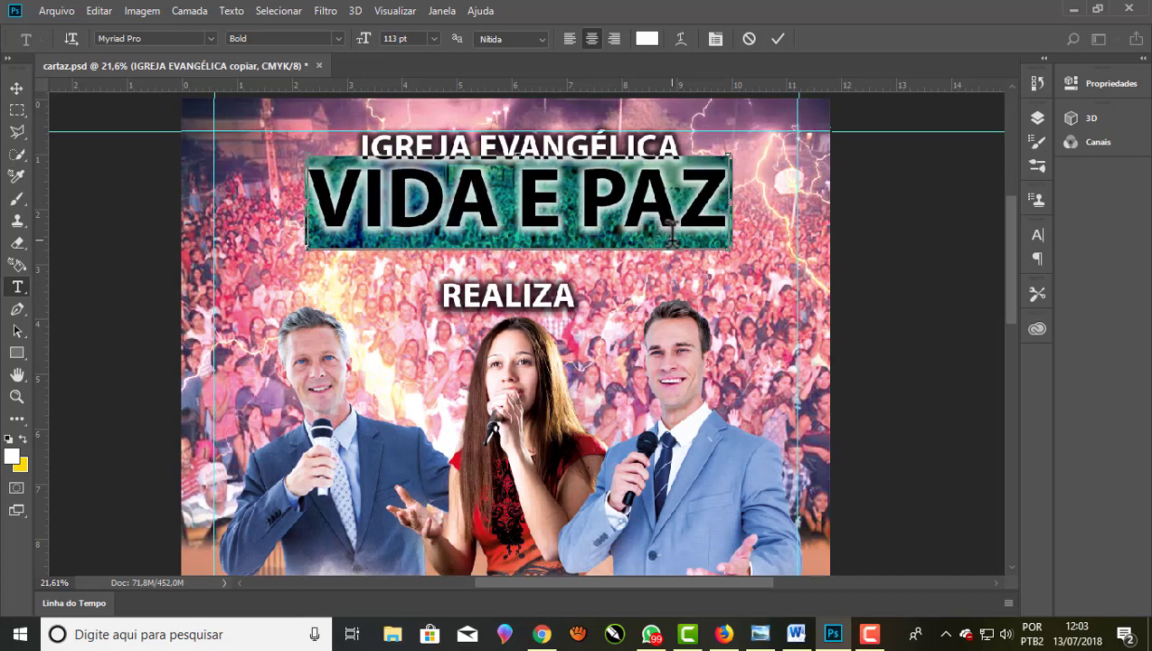
key(ctrl+shift+period)
key(ctrl+shift+period)
key(ctrl+shift+period)
key(ctrl+shift+period)
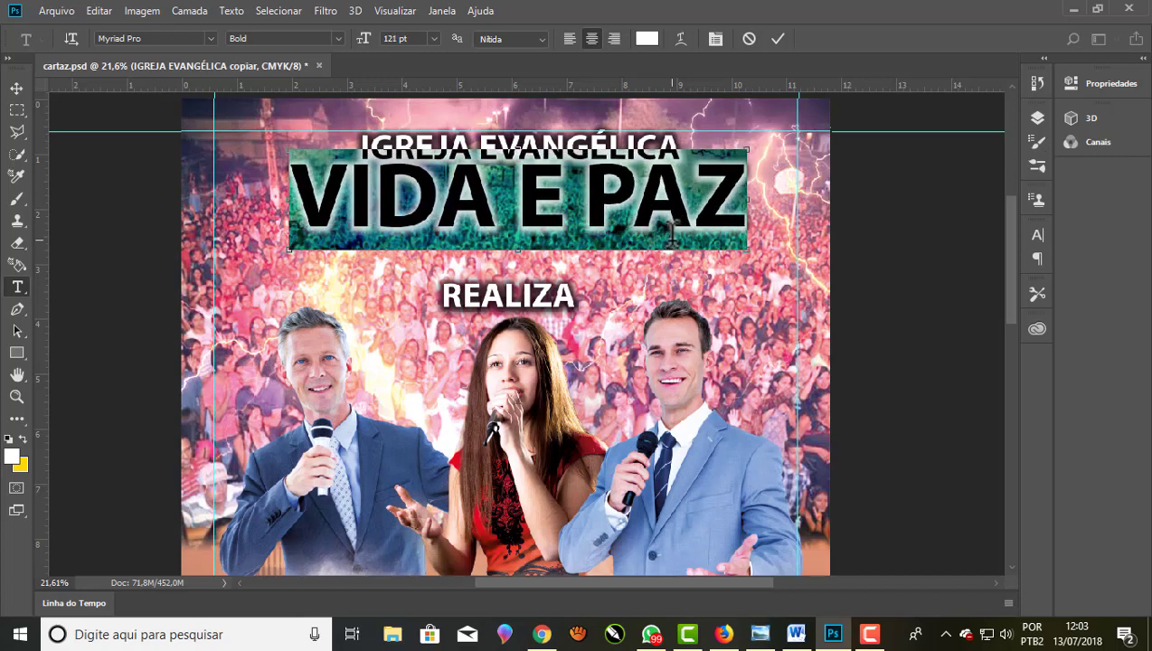
key(ctrl+shift+period)
key(ctrl+shift+period)
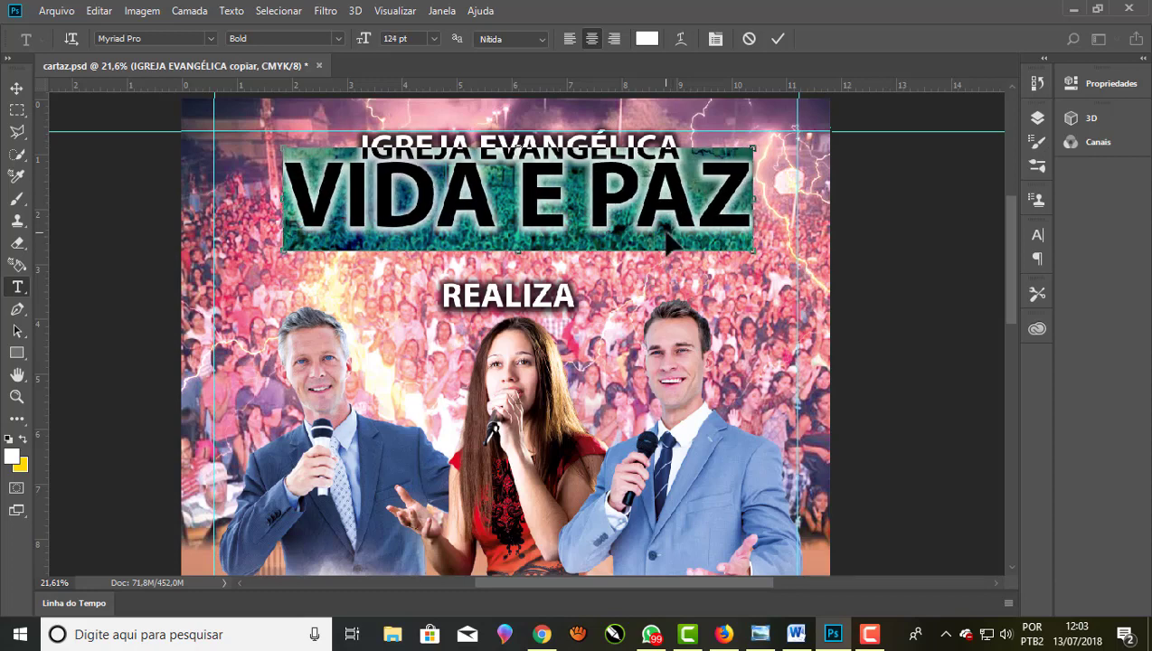
click(778, 38)
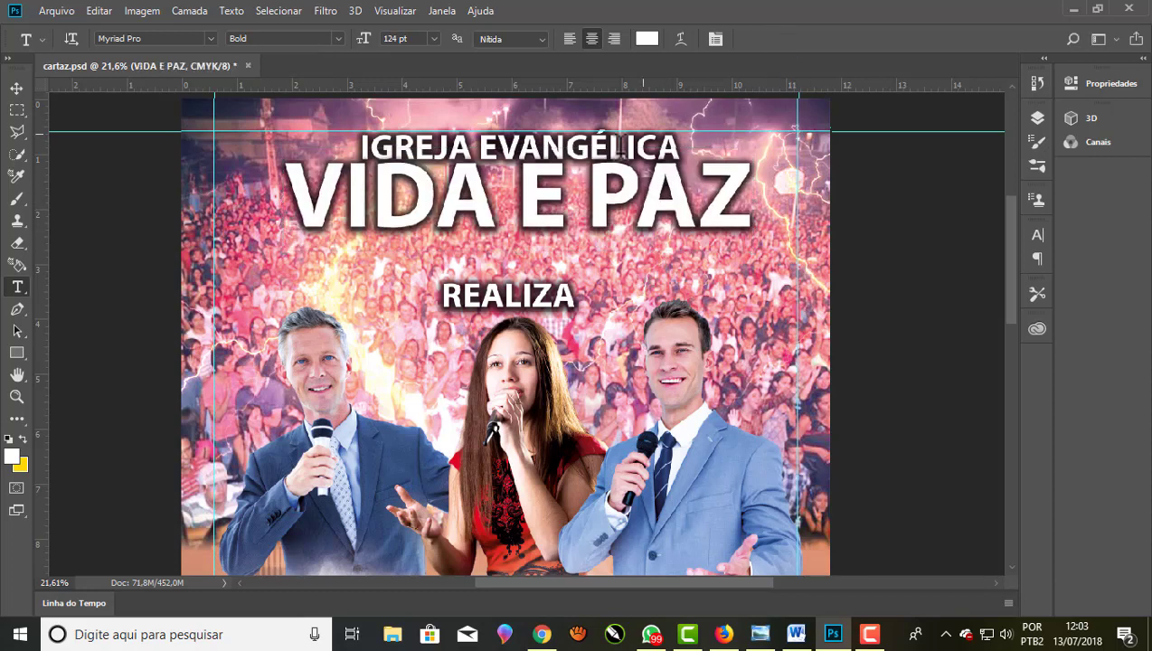
click(17, 88)
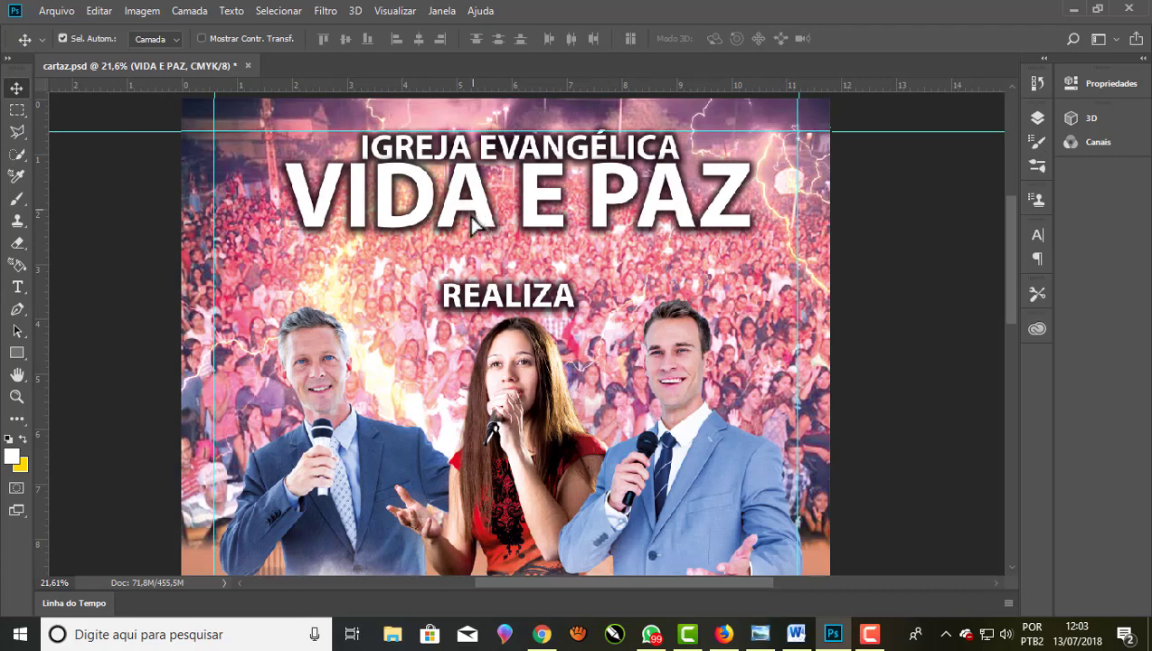
drag(472, 221, 457, 233)
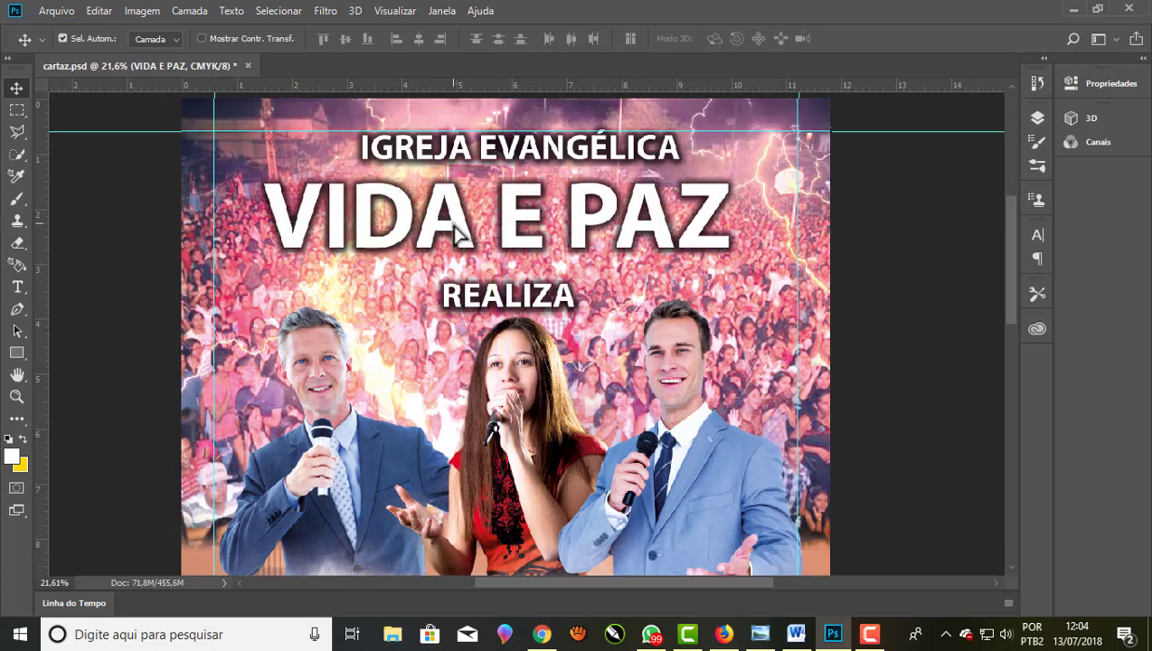
Raise REALIZA toward the headline and nudge VIDA E PAZ into an even three-line stack
scroll(457, 233, down, 2)
scroll(456, 233, down, 2)
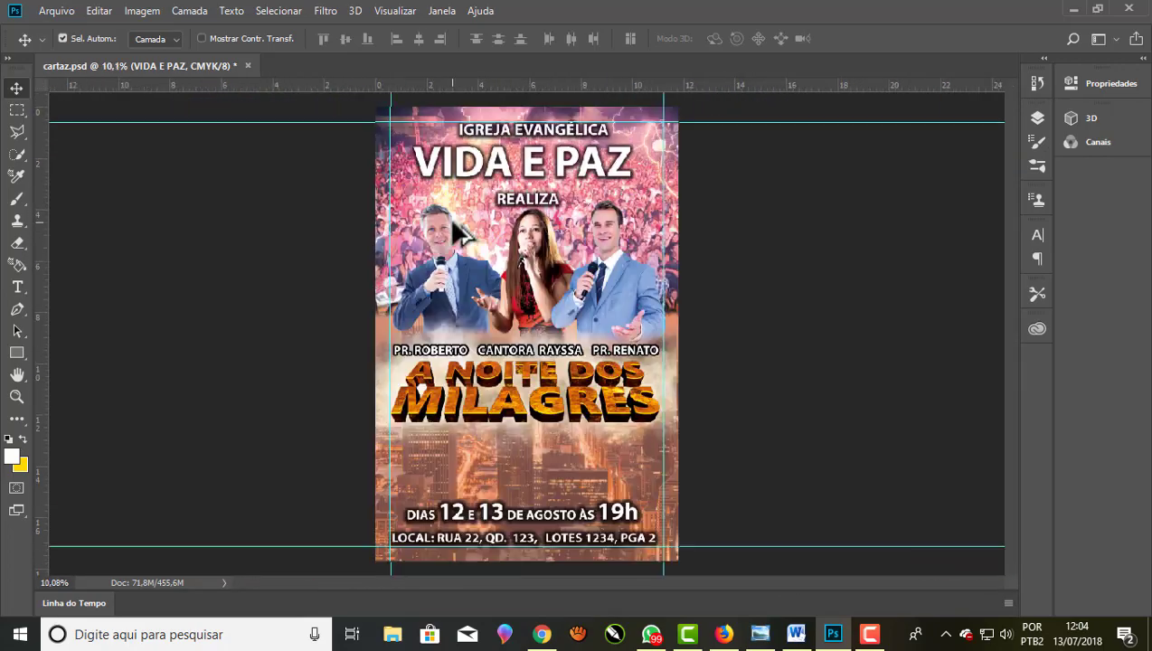
scroll(517, 194, up, 1)
scroll(511, 235, up, 2)
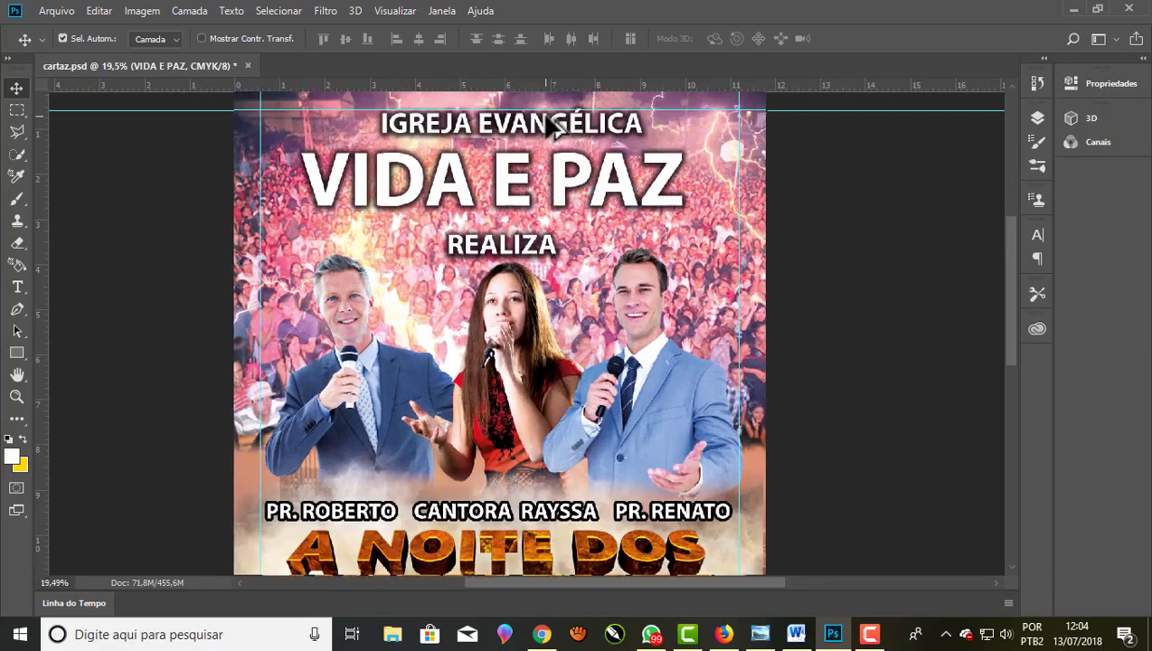
scroll(495, 298, up, 2)
drag(492, 307, 495, 287)
drag(533, 220, 547, 213)
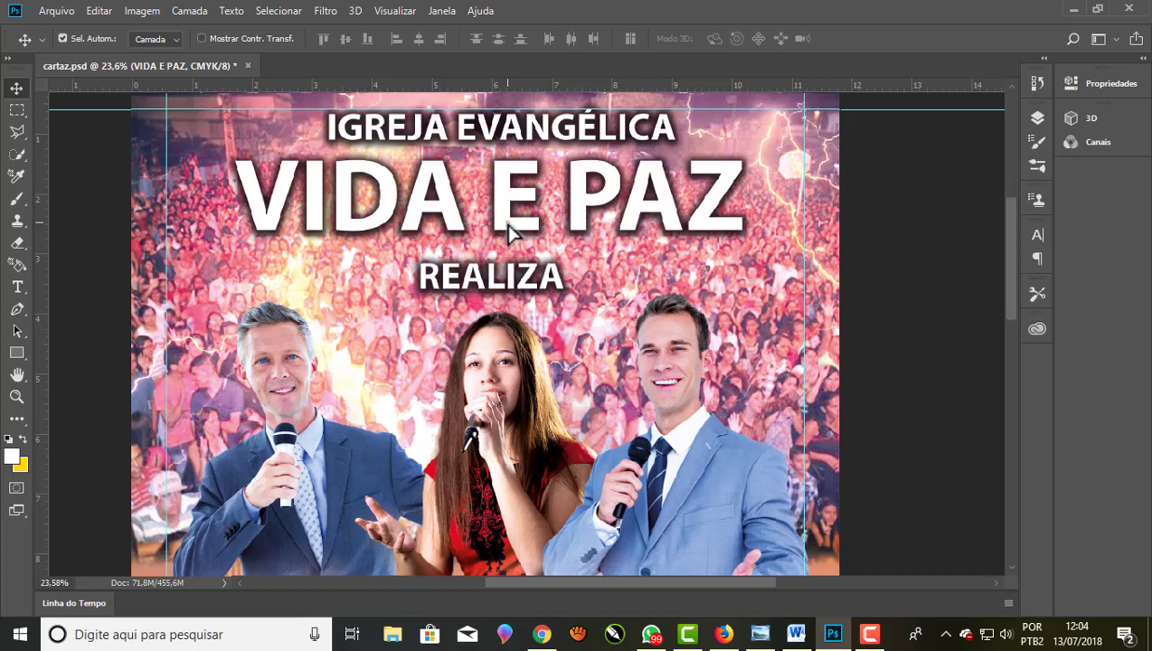
drag(509, 234, 507, 222)
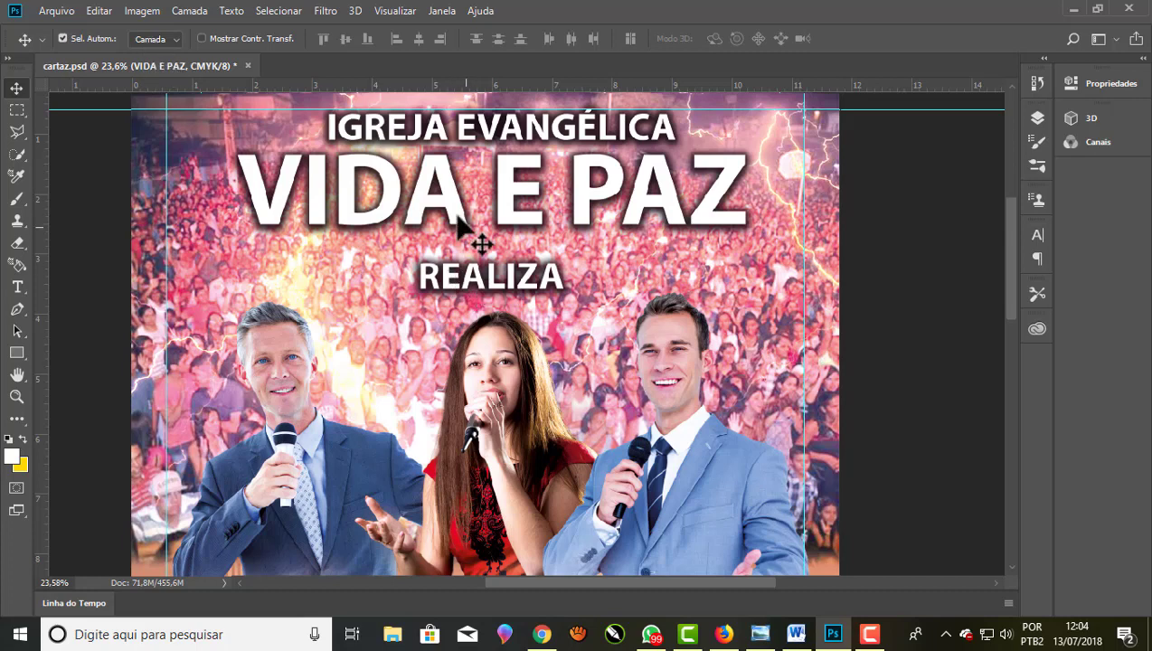
drag(451, 209, 454, 220)
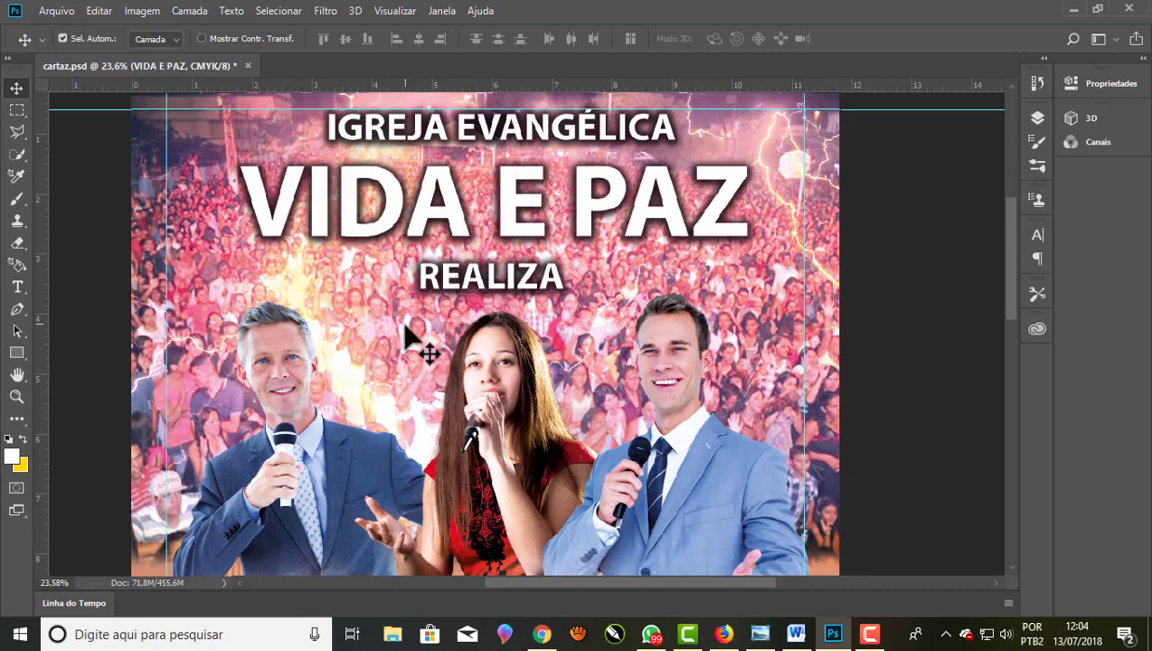
scroll(411, 335, down, 2)
scroll(484, 192, down, 1)
scroll(482, 189, up, 1)
scroll(482, 190, up, 1)
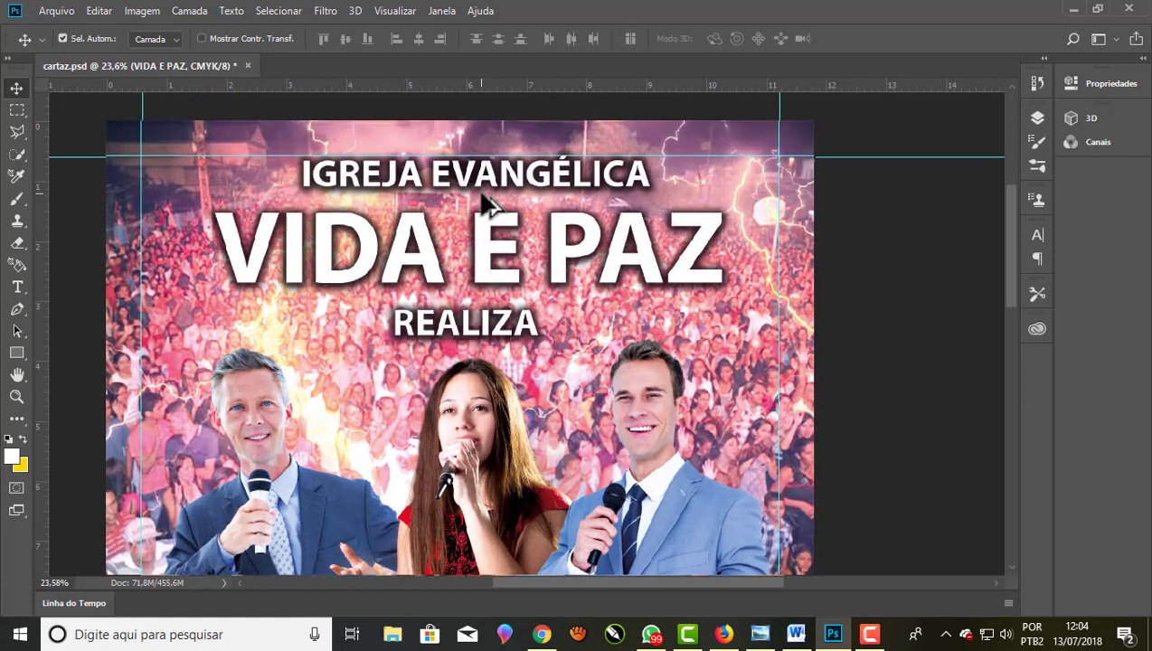
Add a gold linear Gradient Overlay (90°, 100% opacity) to the VIDA E PAZ layer
click(1037, 118)
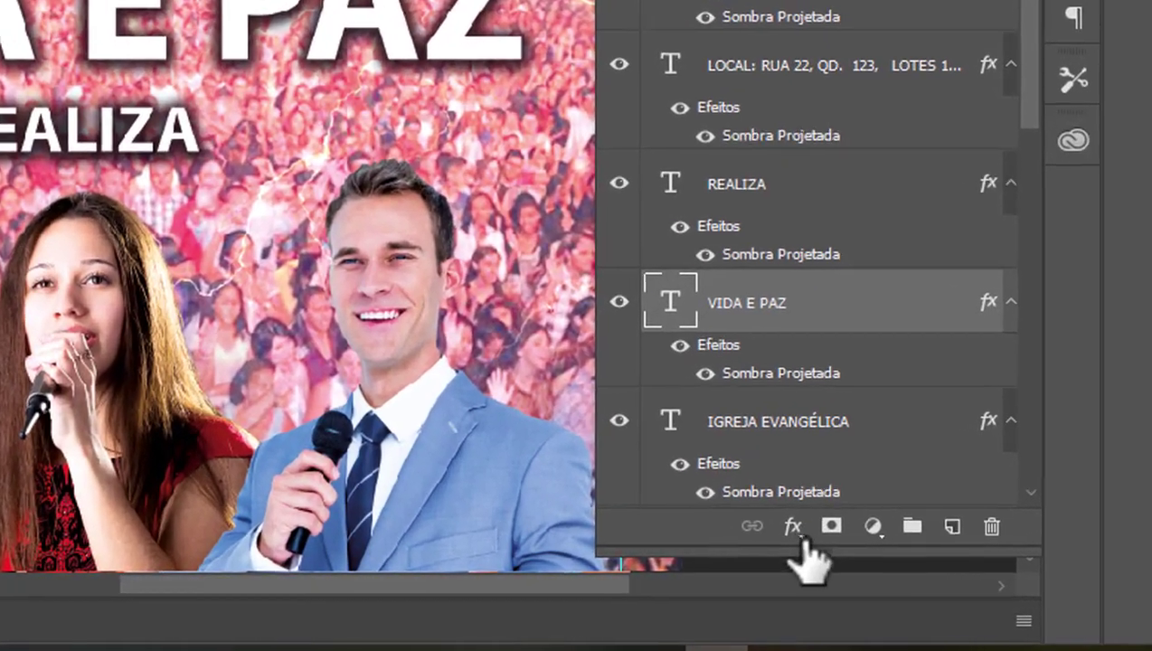
click(795, 532)
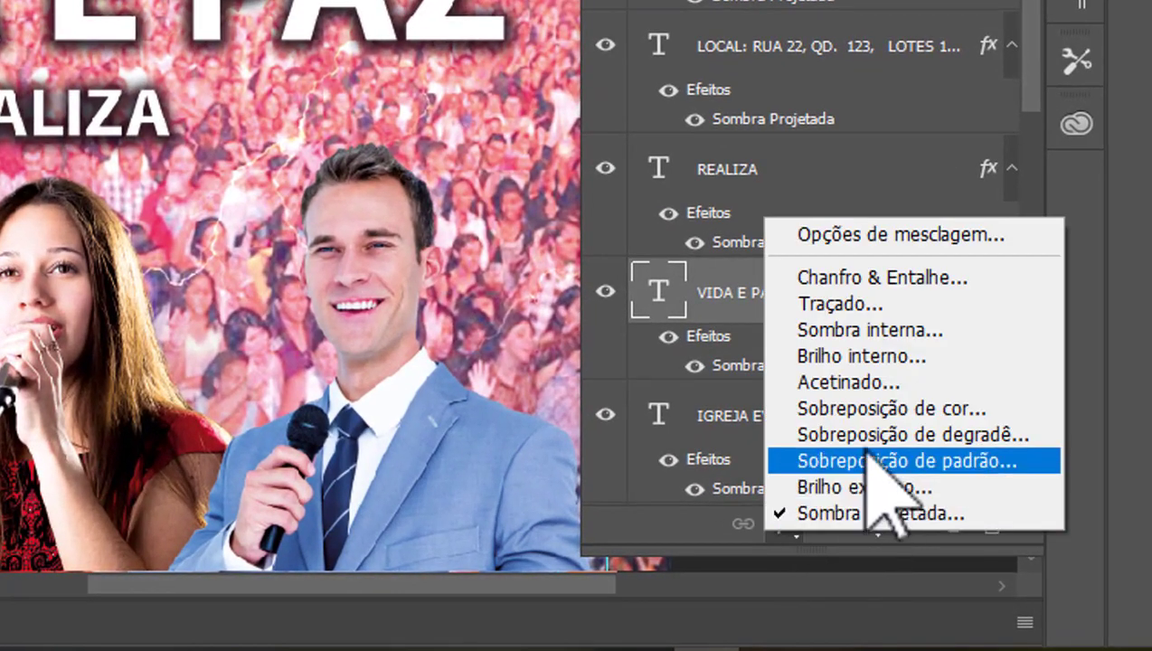
click(880, 434)
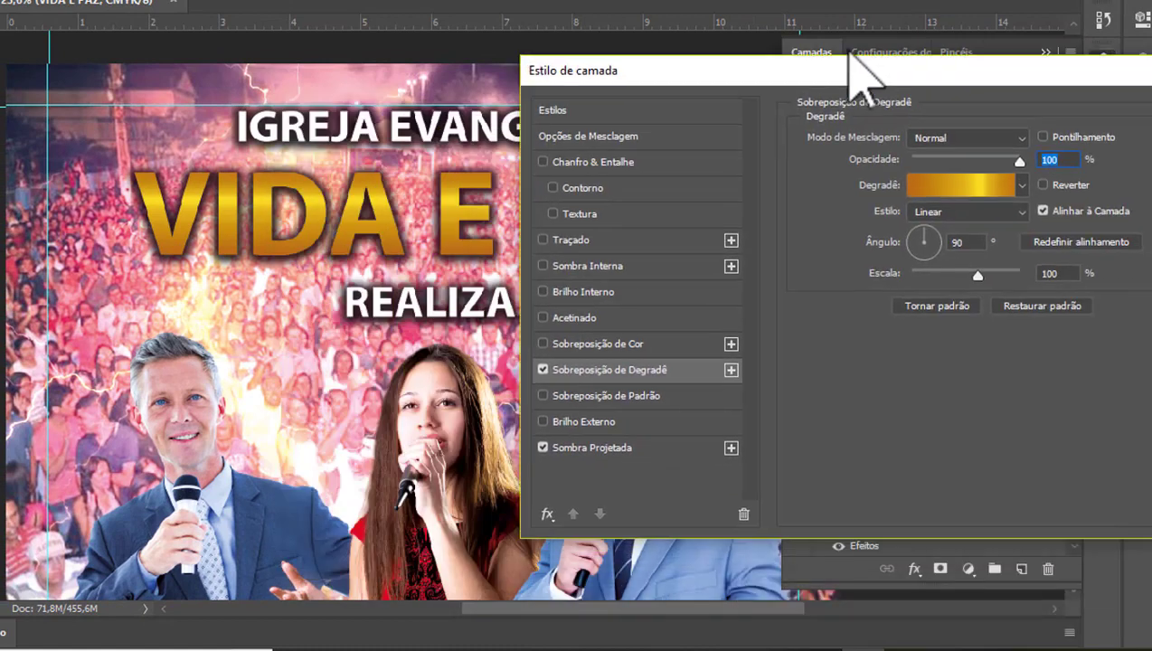
drag(906, 148, 900, 21)
click(976, 136)
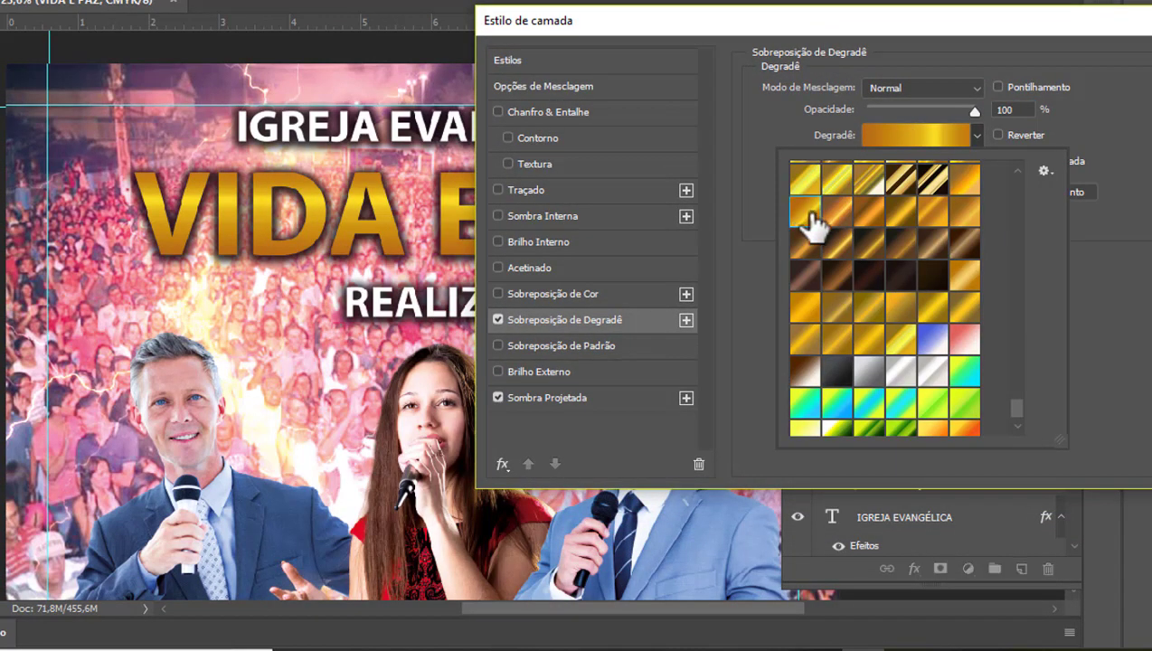
click(1006, 27)
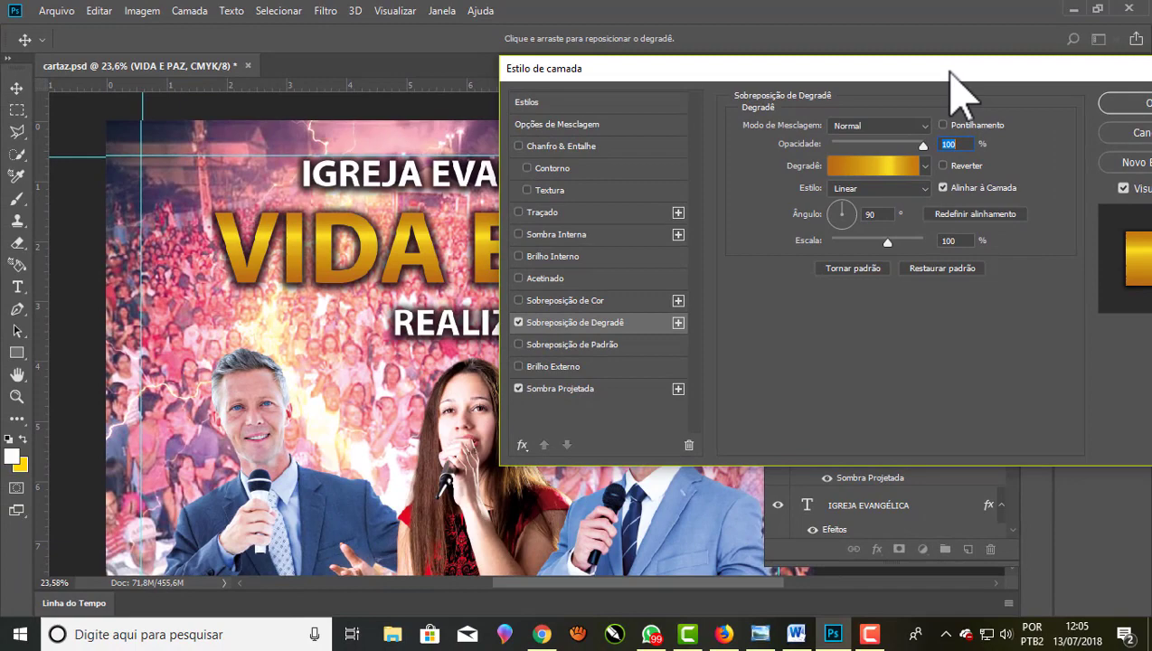
mouse_move(956, 65)
mouse_down()
mouse_move(951, 217)
mouse_move(927, 144)
mouse_move(1069, 90)
mouse_up()
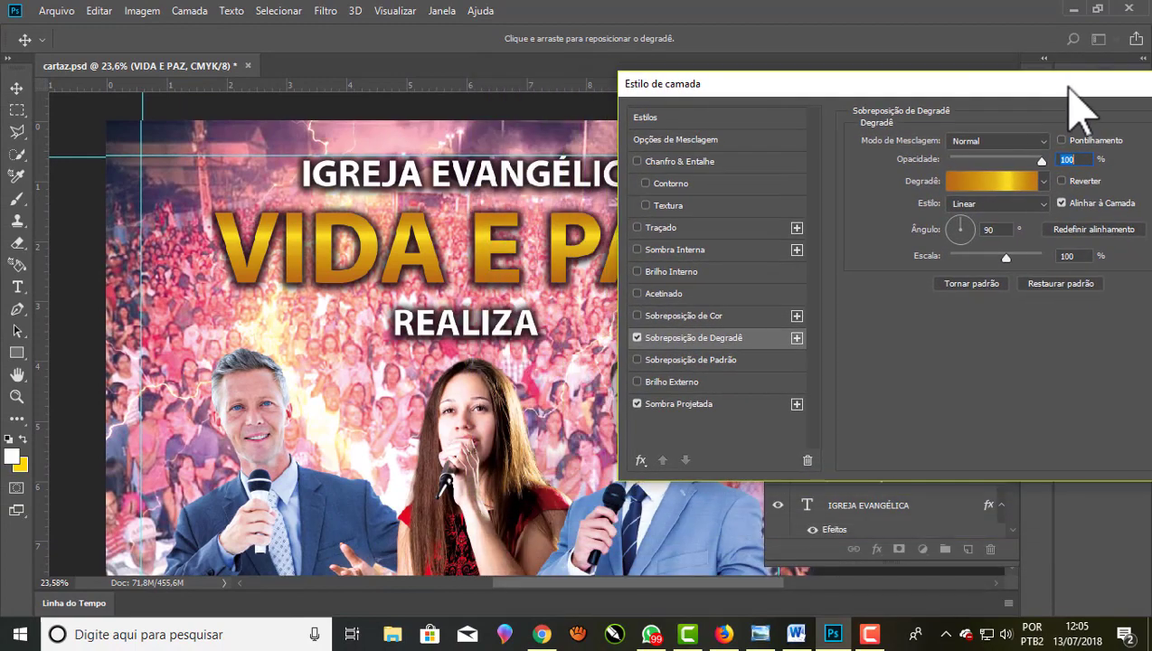
mouse_move(854, 90)
mouse_down()
mouse_move(493, 82)
mouse_move(720, 88)
mouse_move(769, 77)
mouse_move(660, 92)
mouse_up()
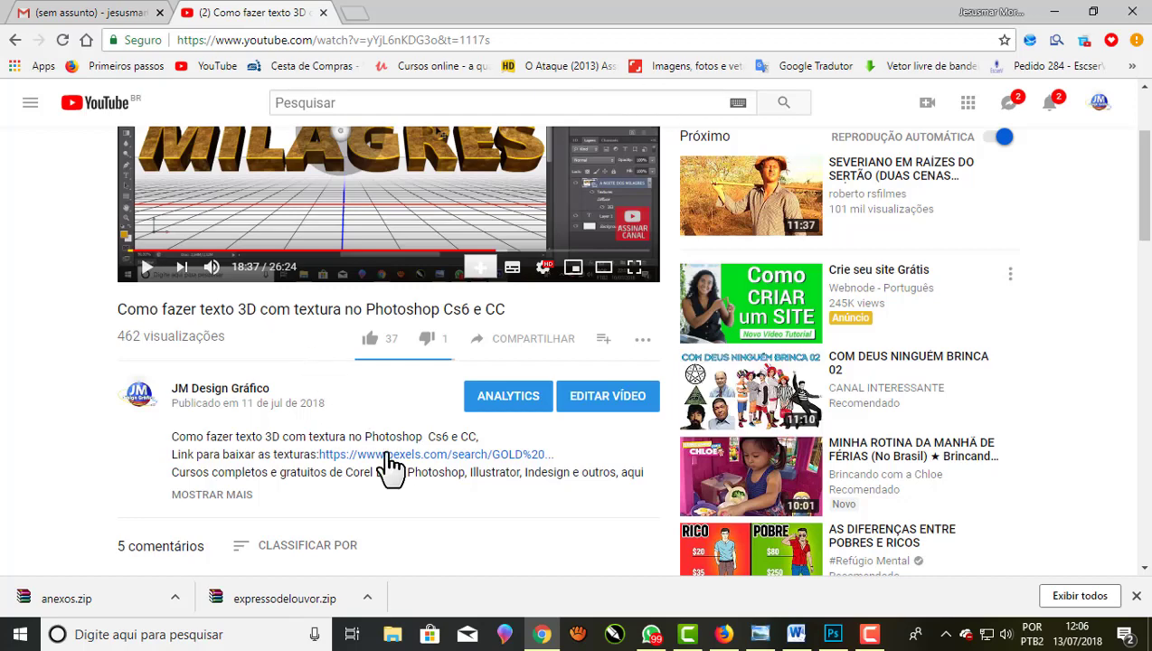
Scroll the tutorial's YouTube watch page down to its description
scroll(390, 466, up, 2)
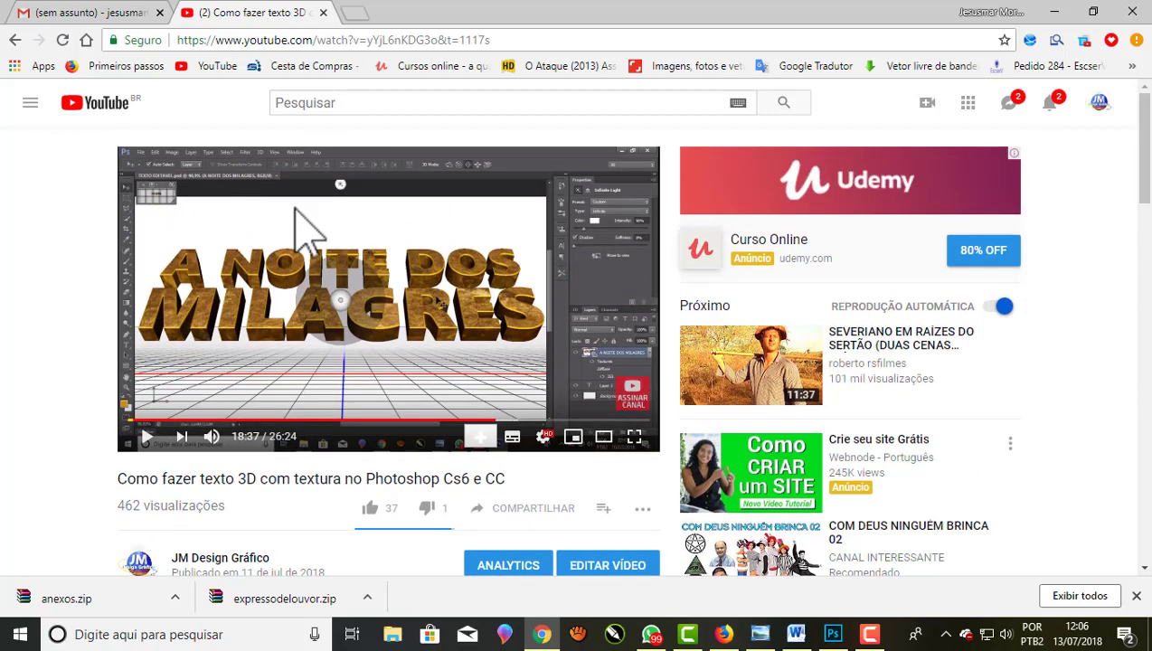
scroll(295, 207, down, 1)
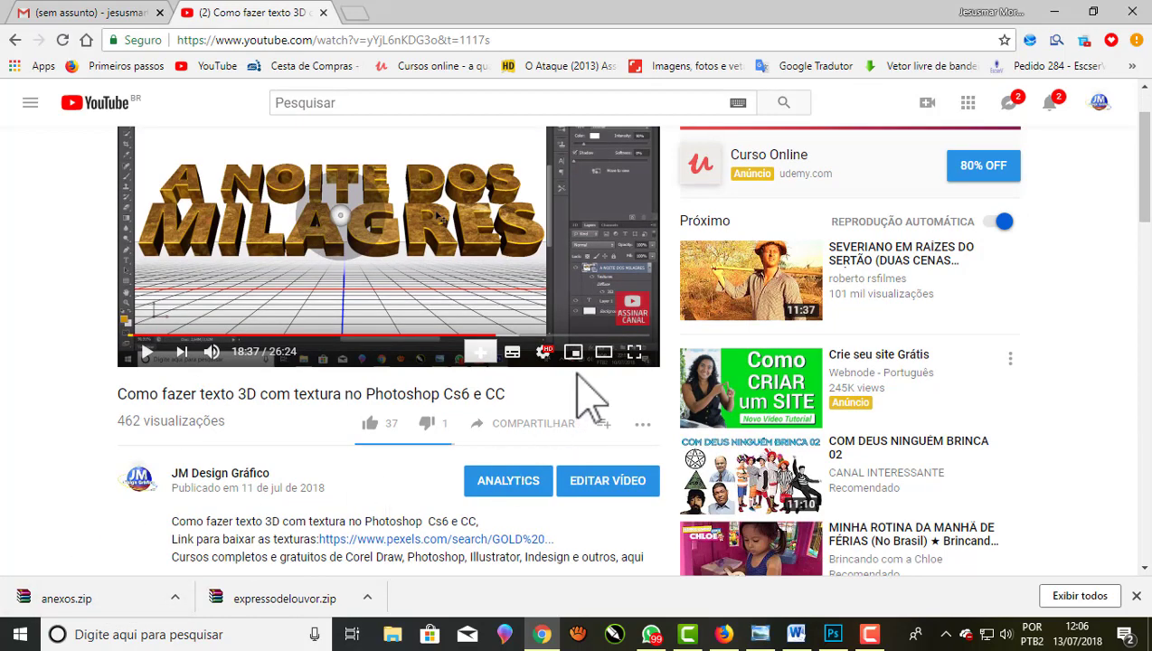
mouse_move(632, 308)
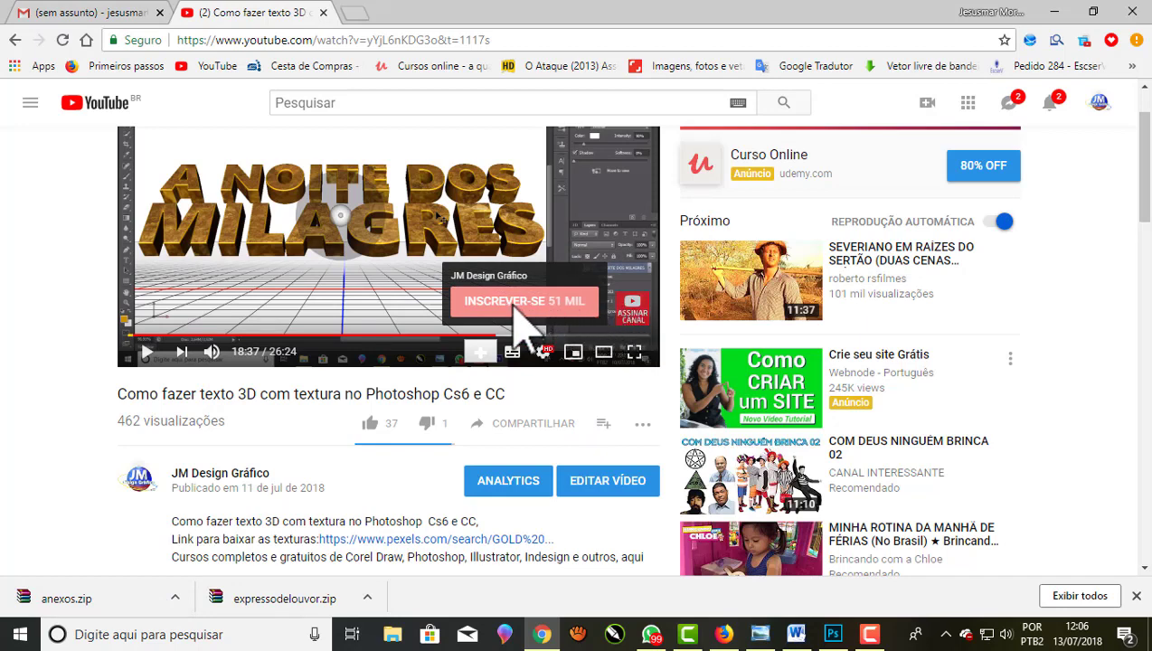
scroll(321, 438, down, 2)
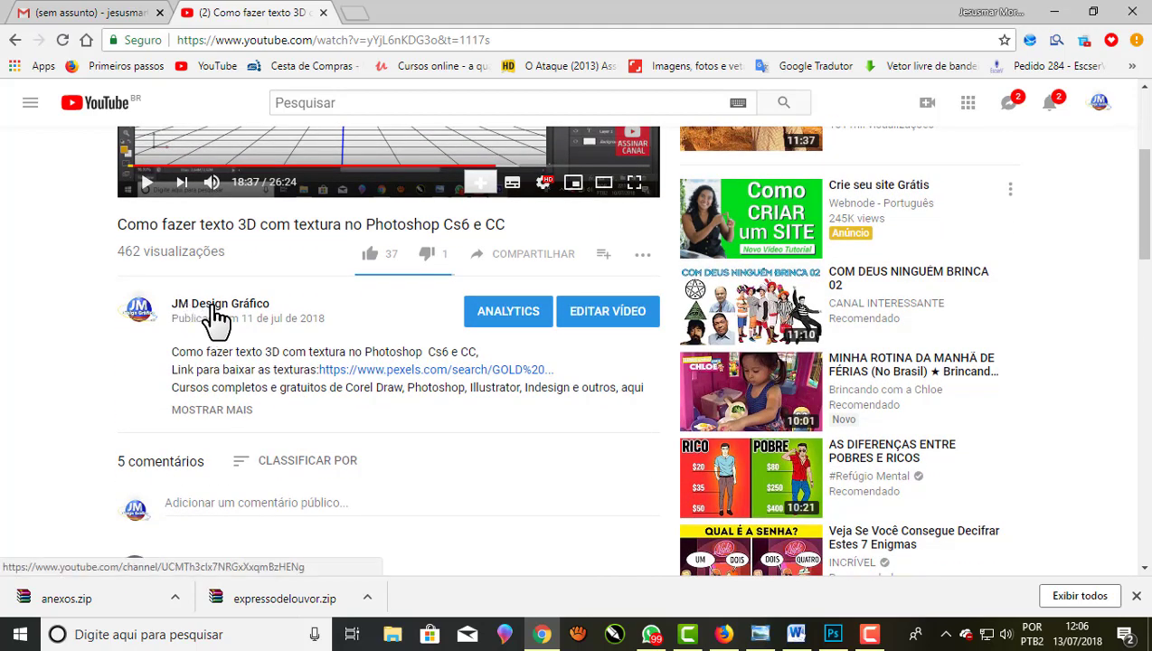
Browse the JM Design Gráfico channel's playlists down to 'Aulas essenciais para Design gráfico'
click(217, 316)
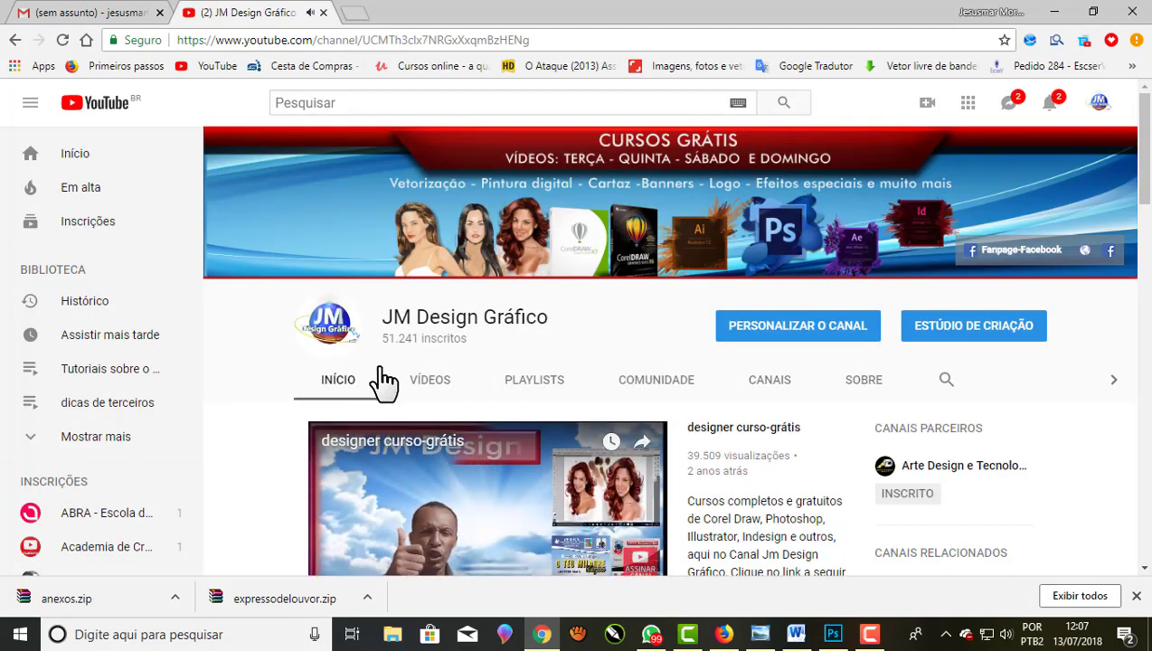
click(941, 340)
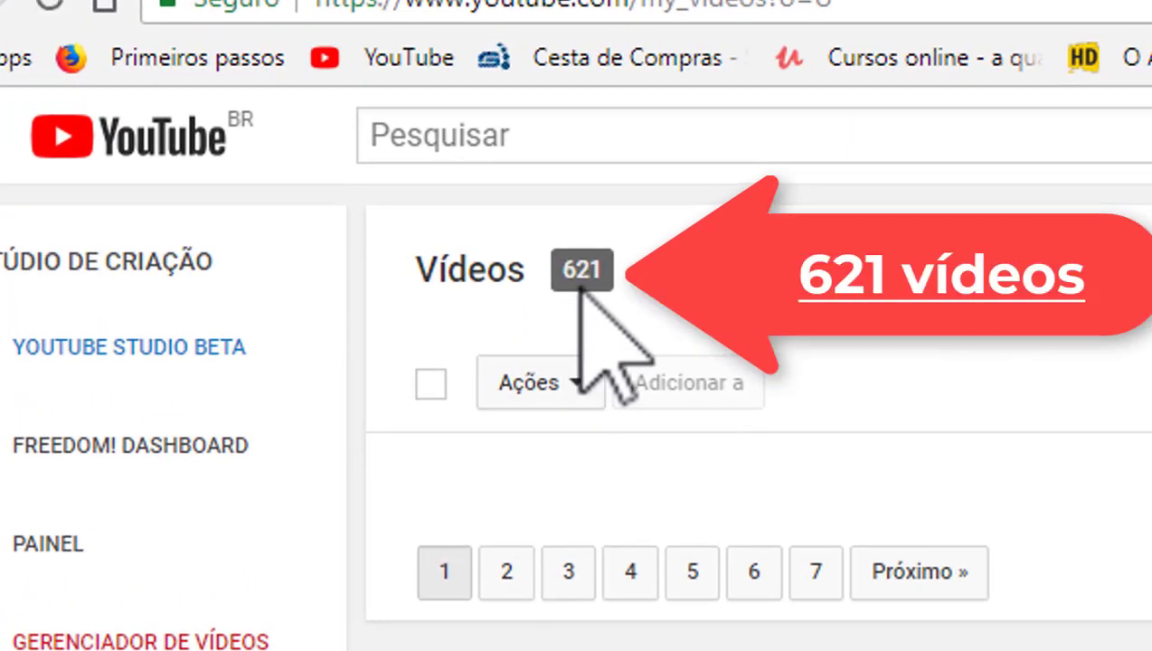
scroll(1140, 222, down, 1)
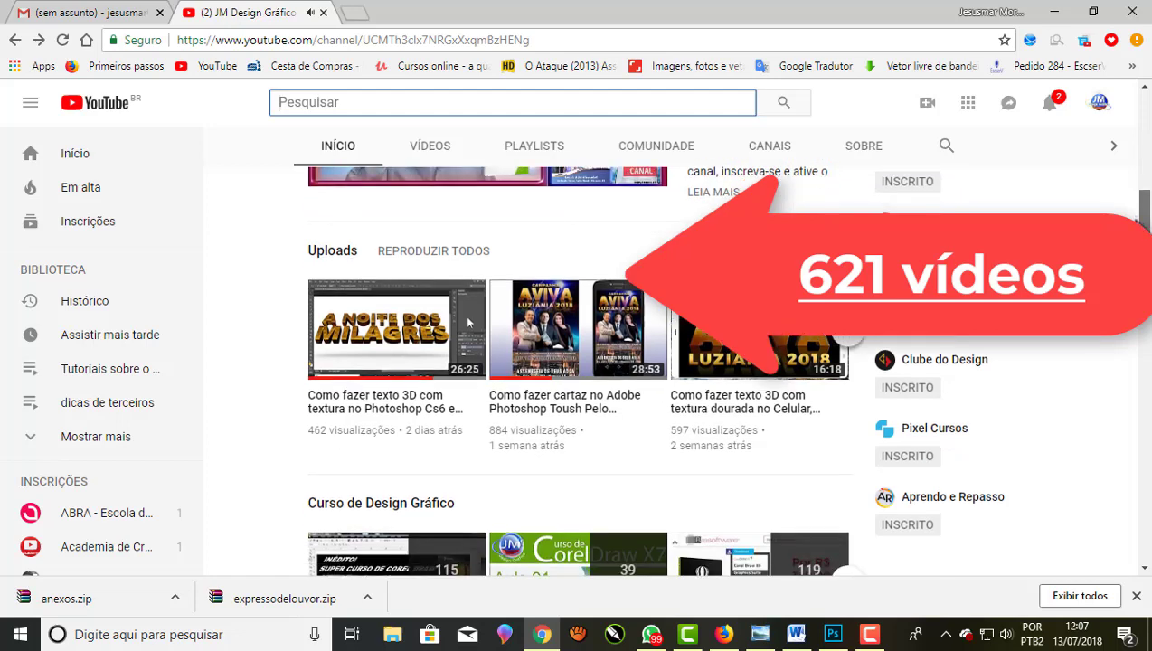
scroll(1143, 245, down, 1)
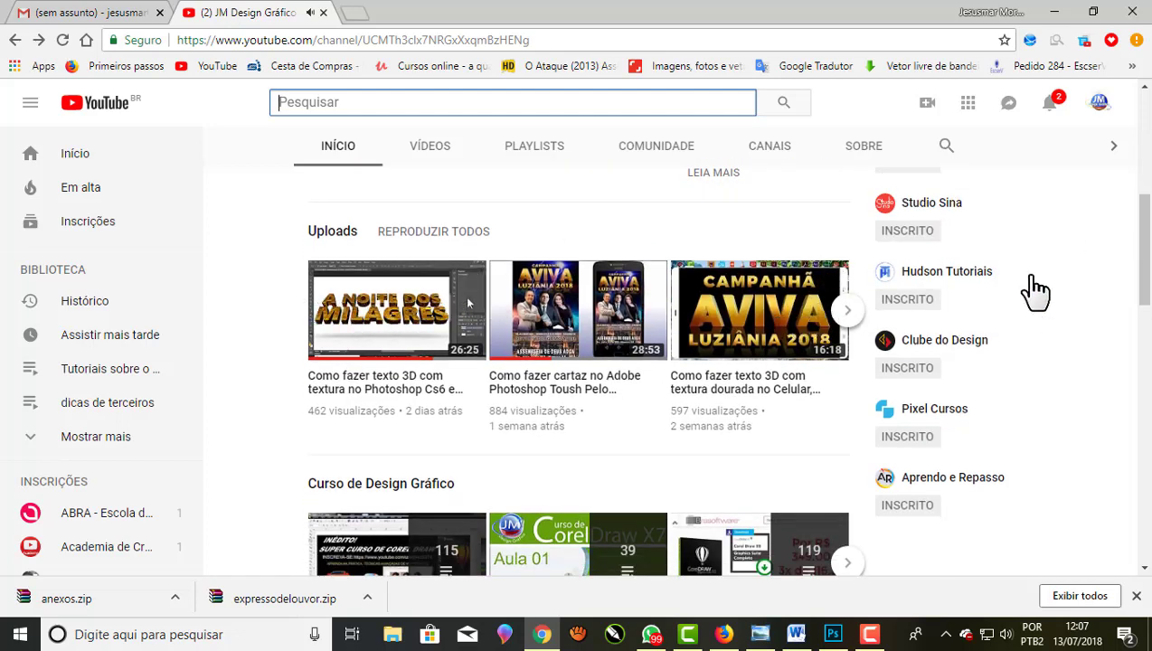
scroll(467, 302, down, 1)
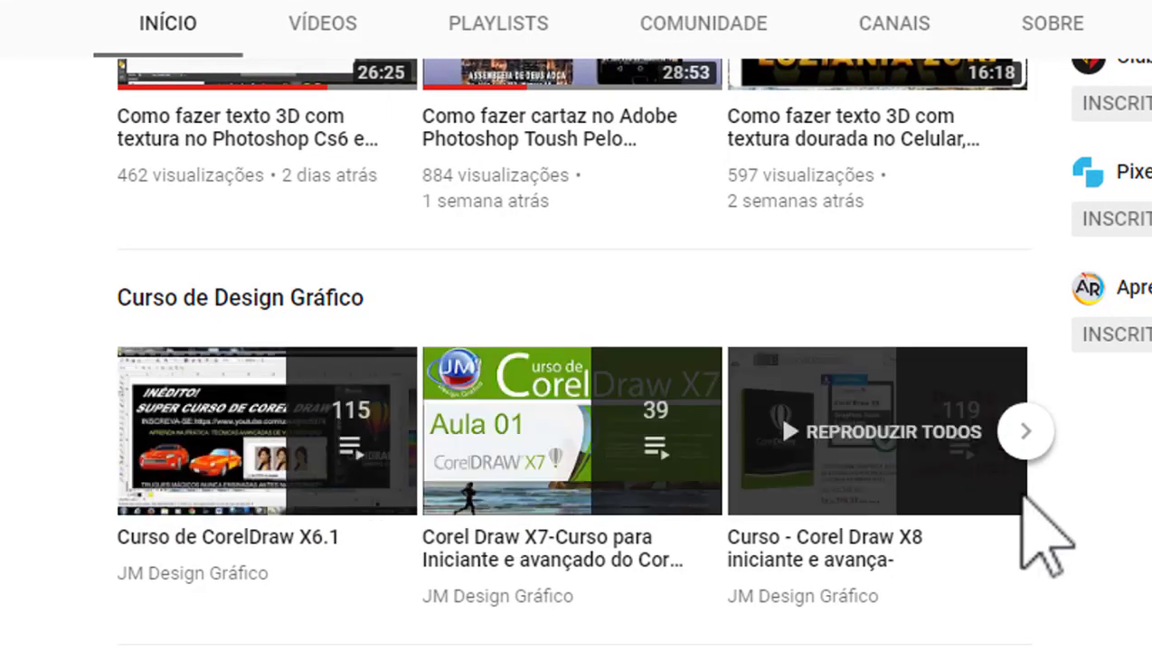
click(1027, 432)
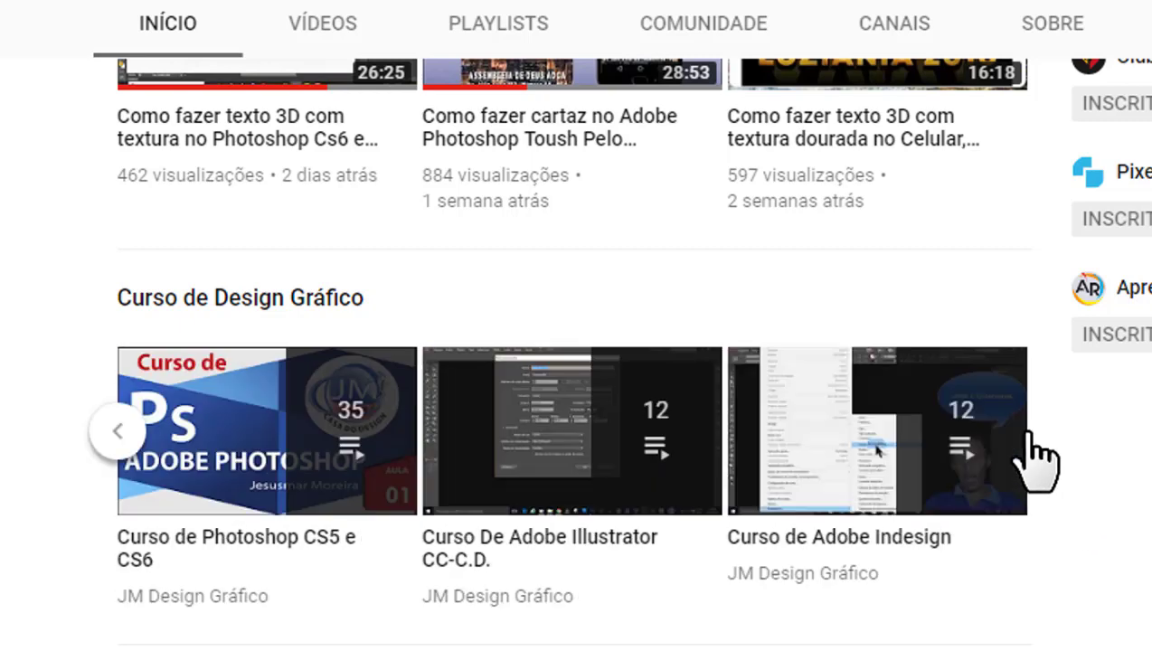
scroll(569, 362, down, 2)
scroll(569, 361, down, 2)
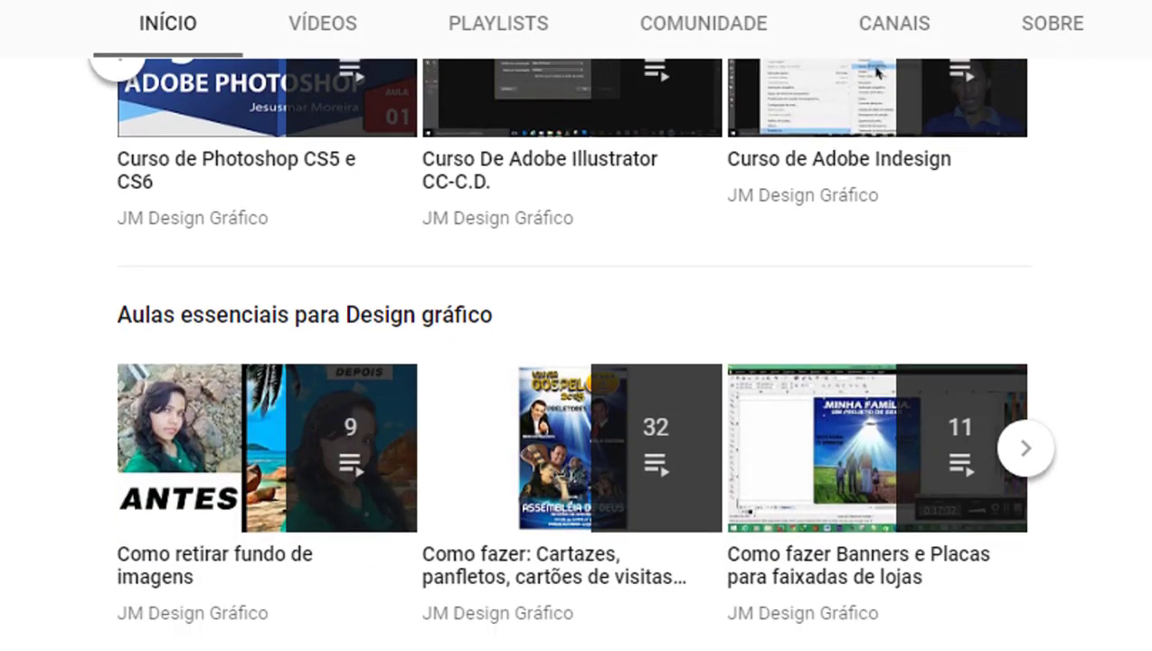
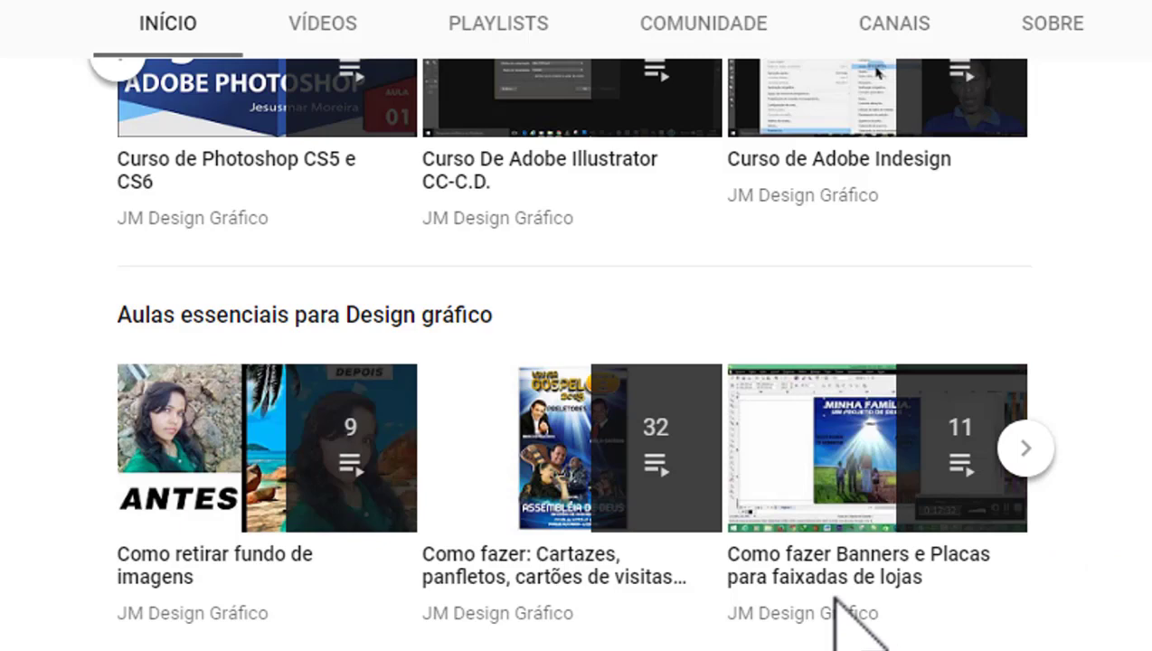
Browse the playlists on the JM Design Gráfico channel home page
click(1024, 447)
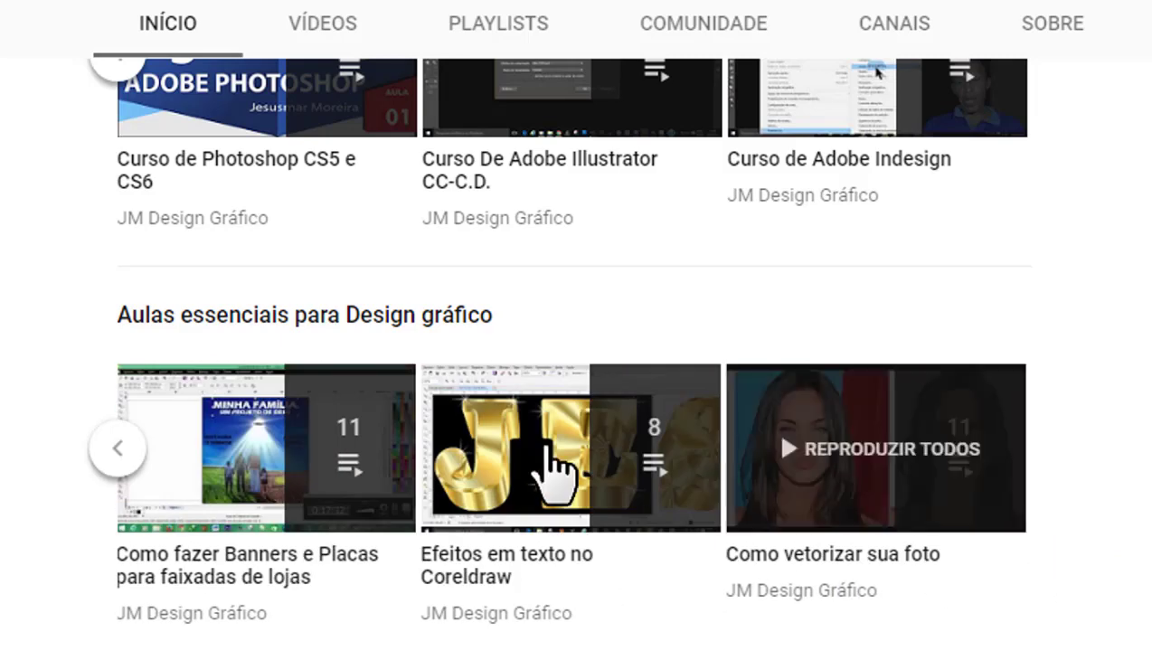
scroll(362, 474, down, 4)
scroll(378, 465, down, 1)
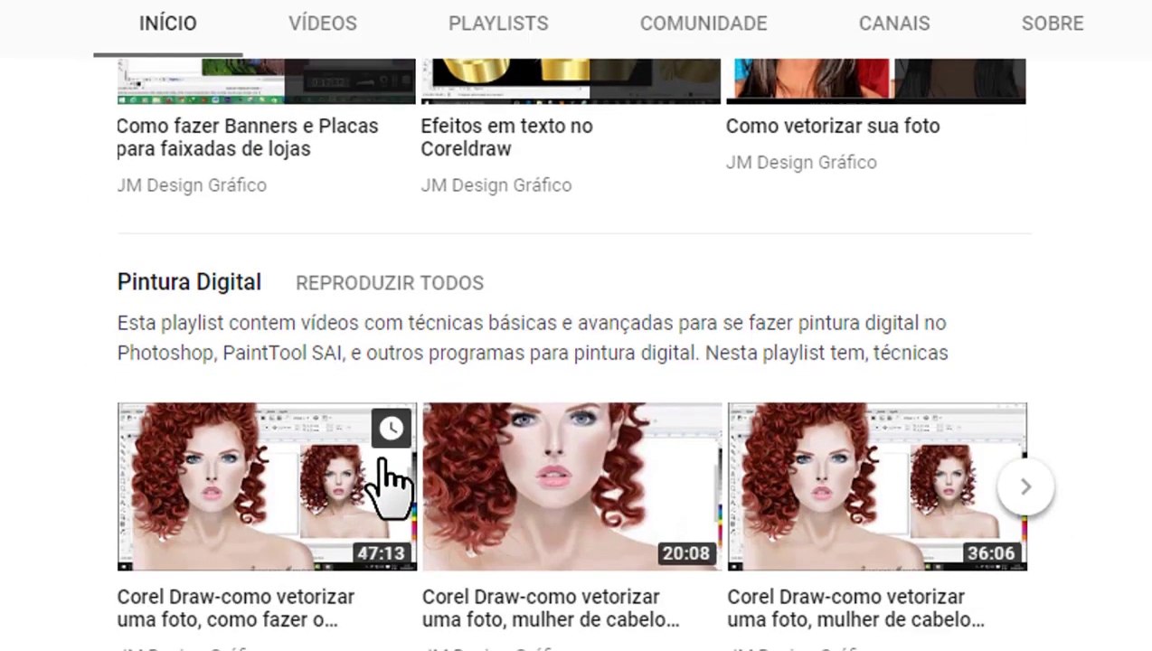
scroll(380, 463, down, 1)
scroll(380, 463, down, 5)
scroll(381, 460, down, 2)
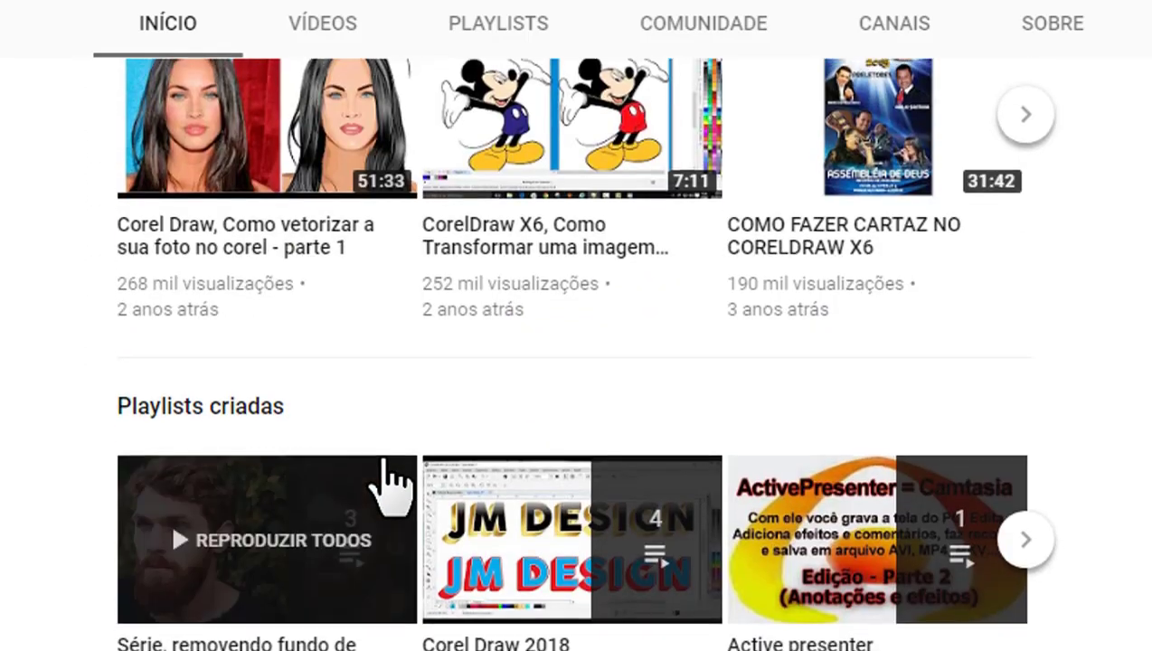
scroll(386, 484, up, 5)
scroll(386, 483, up, 10)
scroll(393, 484, up, 5)
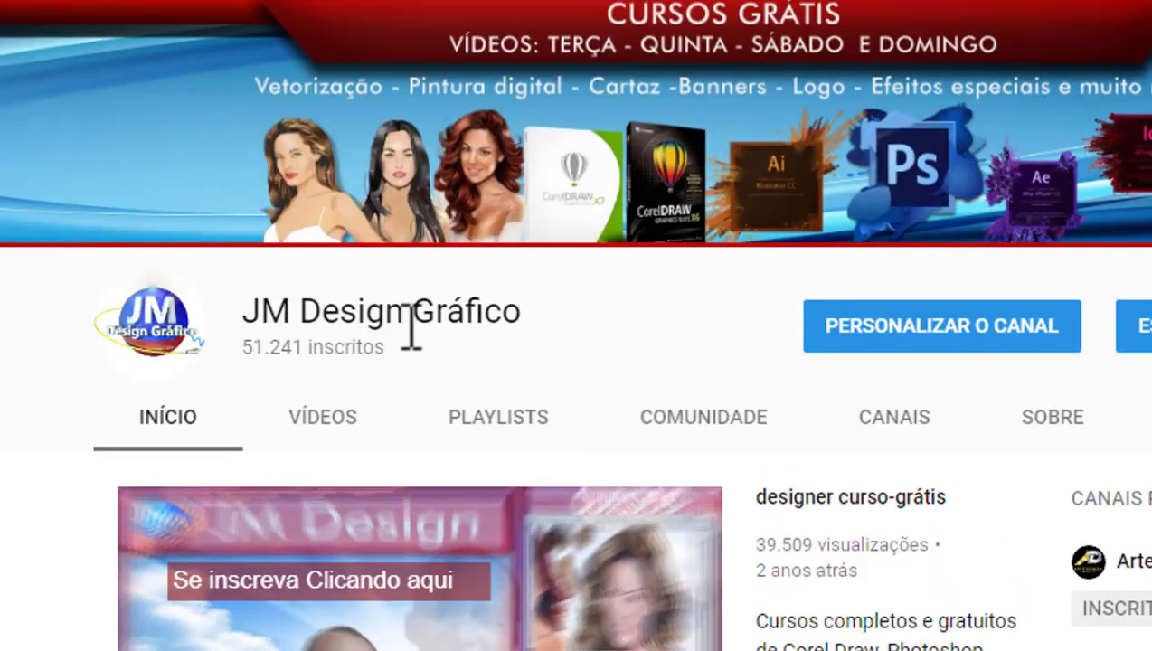
Show the channel's VÍDEOS tab and scroll through the uploads grid
click(322, 414)
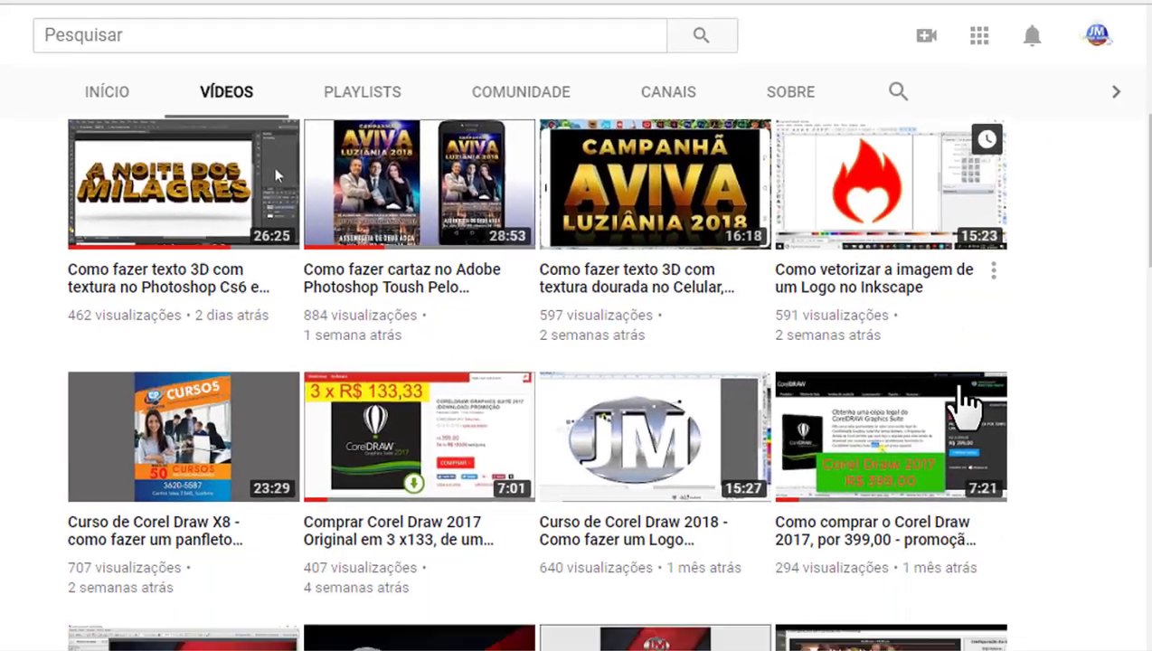
scroll(958, 398, down, 2)
scroll(954, 407, down, 4)
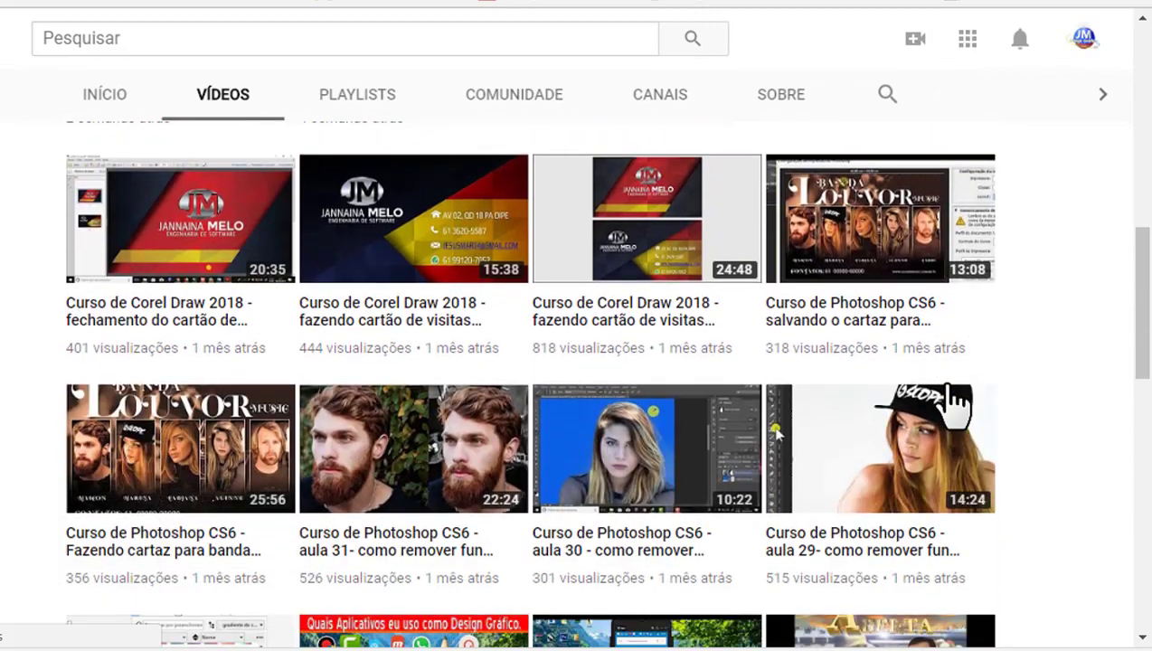
scroll(957, 409, down, 2)
scroll(956, 402, down, 3)
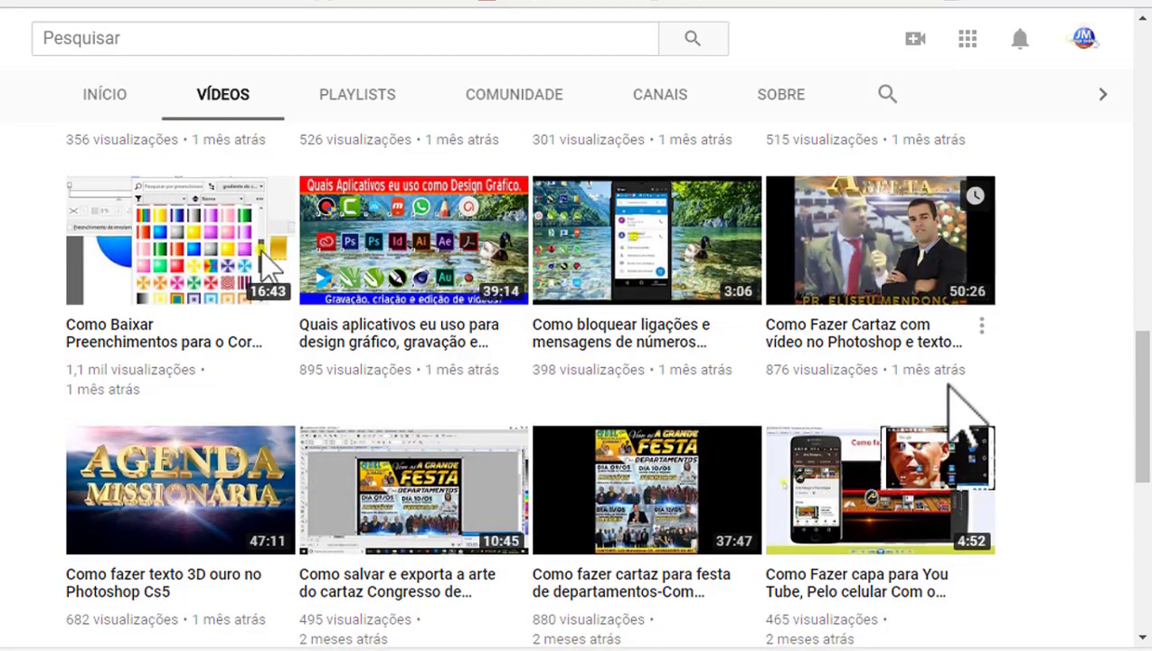
scroll(958, 407, down, 2)
scroll(962, 414, down, 1)
scroll(951, 406, down, 2)
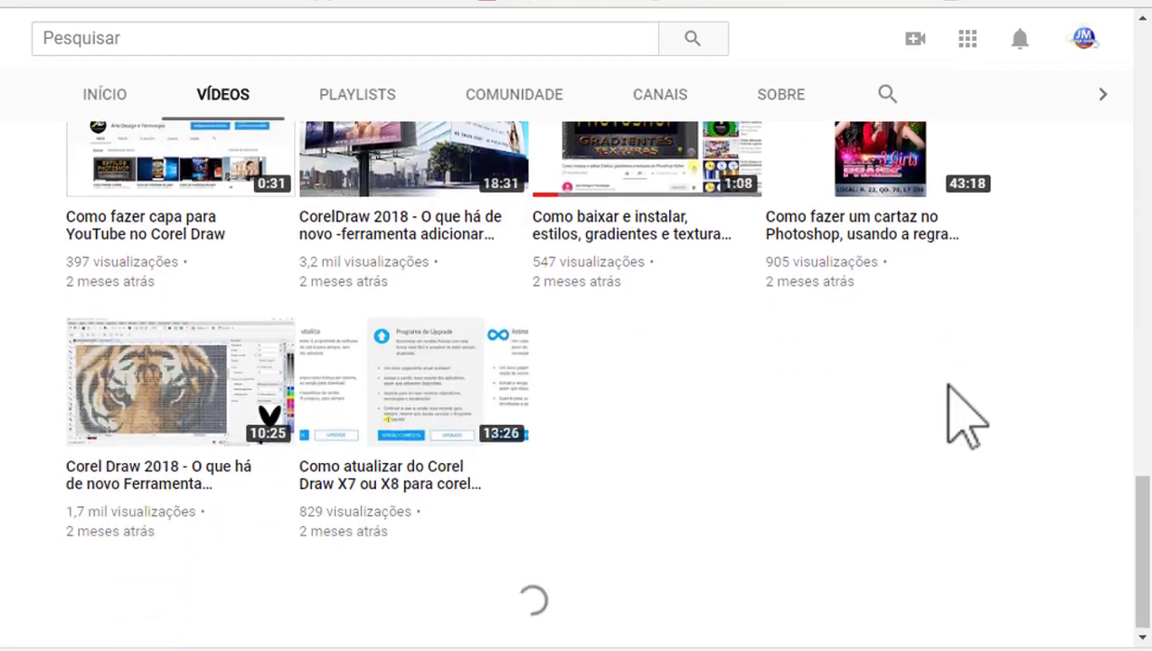
scroll(963, 412, up, 5)
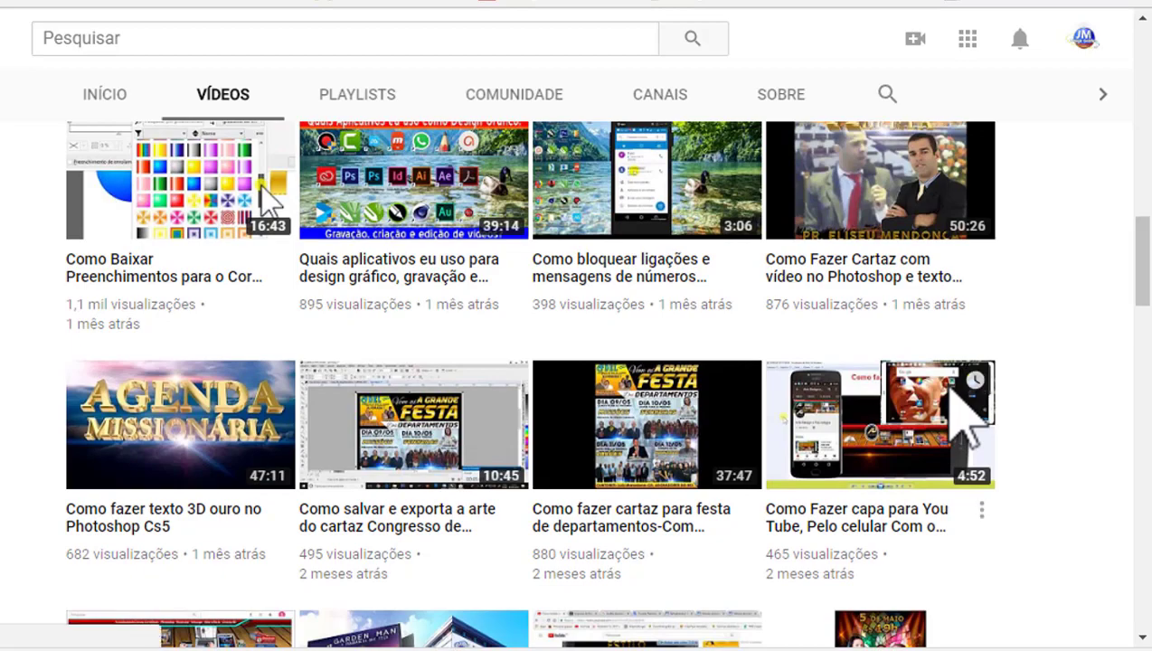
scroll(960, 411, up, 3)
scroll(951, 398, up, 3)
scroll(951, 399, up, 3)
scroll(951, 398, up, 2)
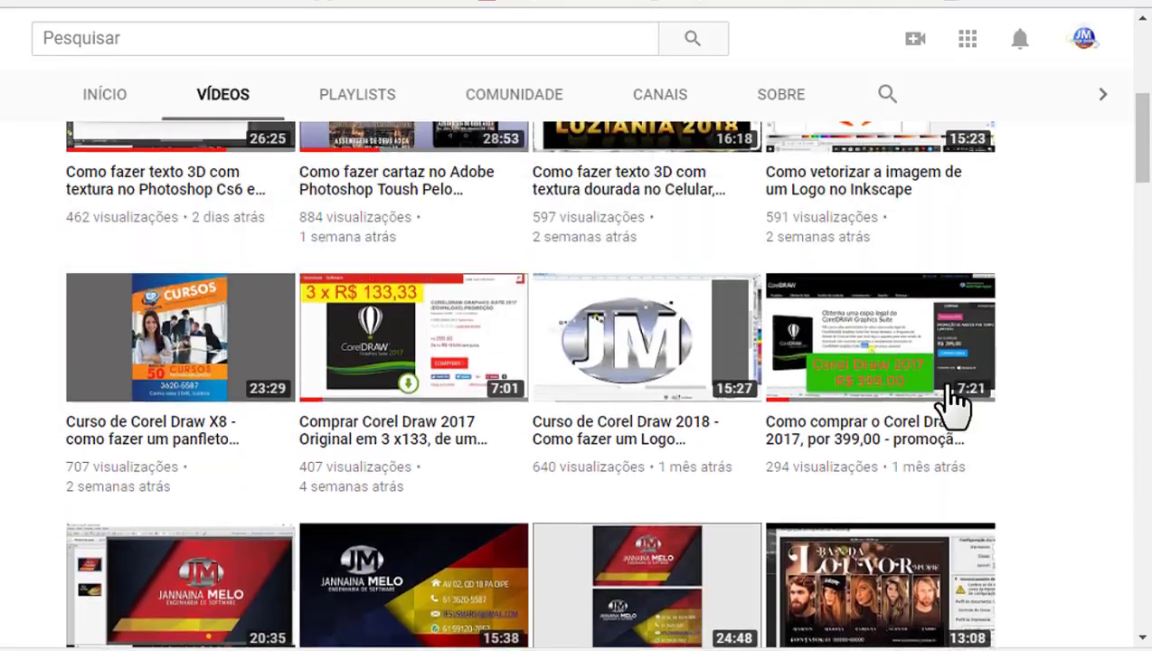
scroll(951, 399, up, 1)
scroll(958, 406, up, 4)
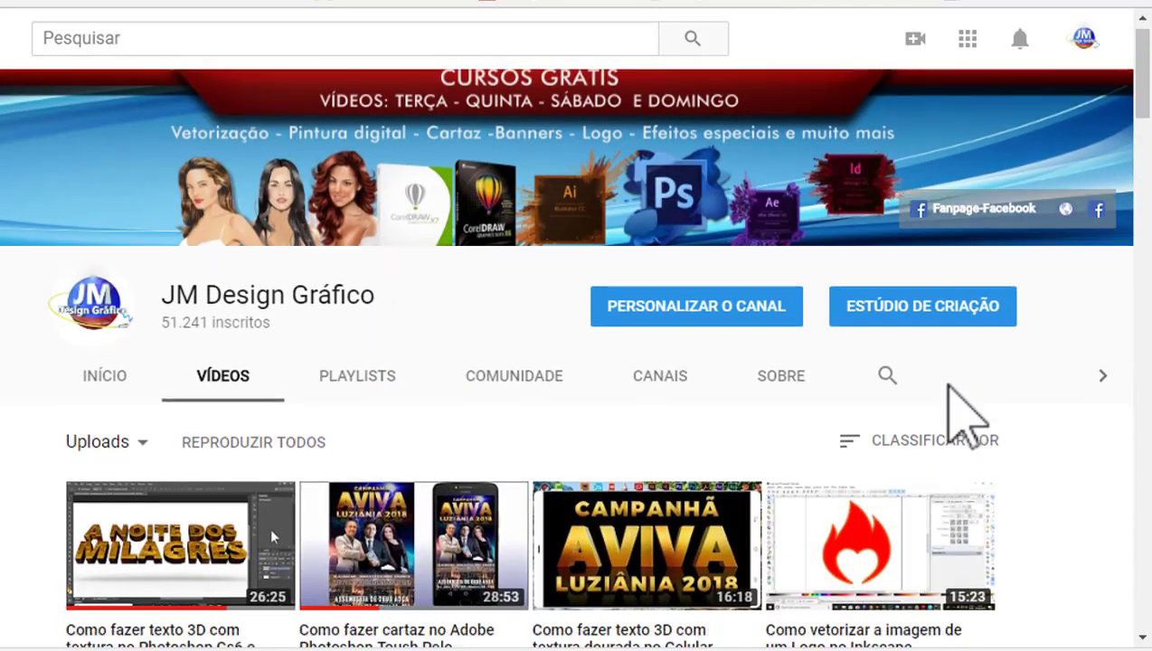
scroll(966, 414, down, 3)
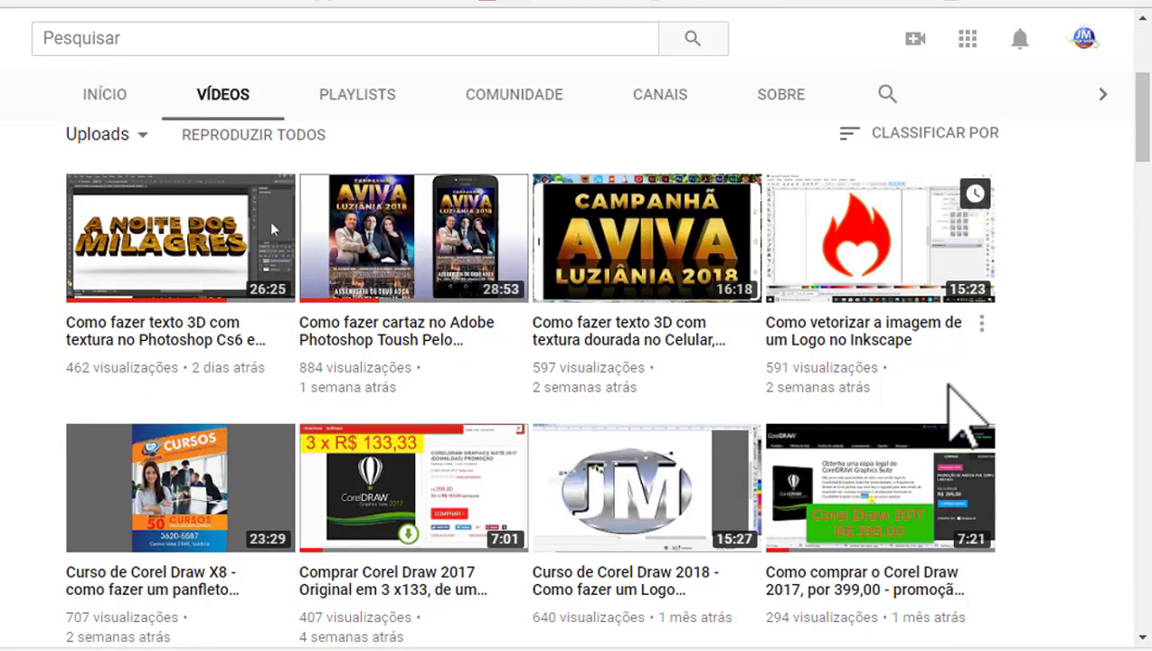
scroll(950, 393, down, 2)
scroll(951, 398, down, 3)
scroll(951, 398, down, 3)
scroll(949, 396, down, 2)
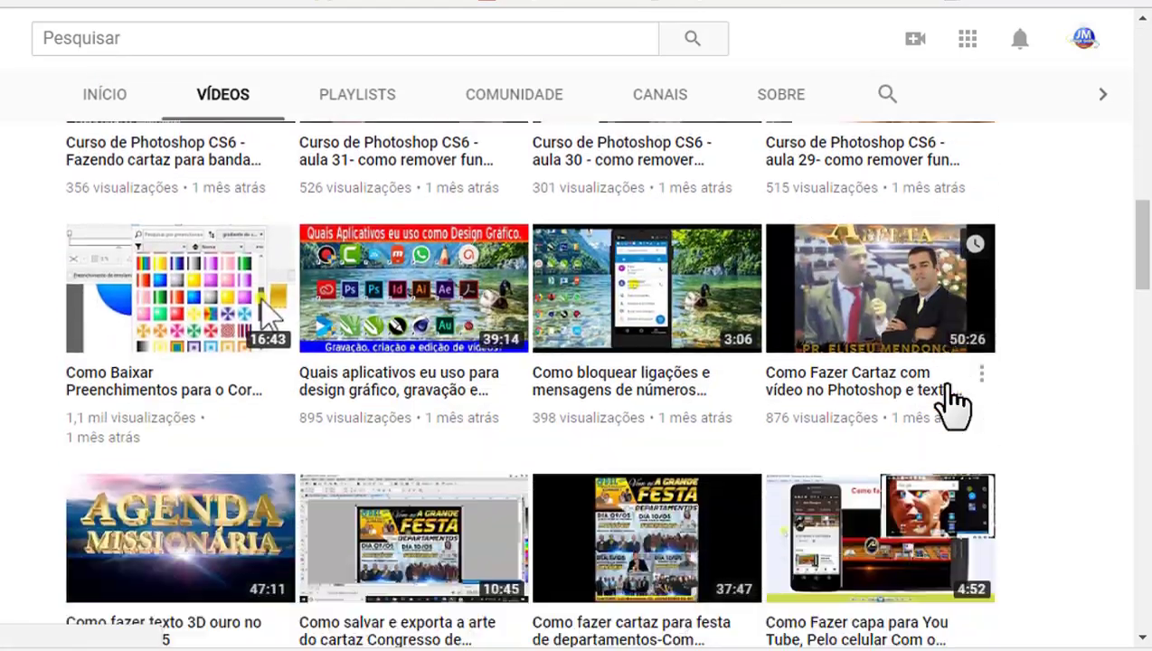
scroll(945, 384, down, 3)
scroll(963, 411, up, 4)
scroll(950, 398, up, 10)
scroll(950, 406, up, 1)
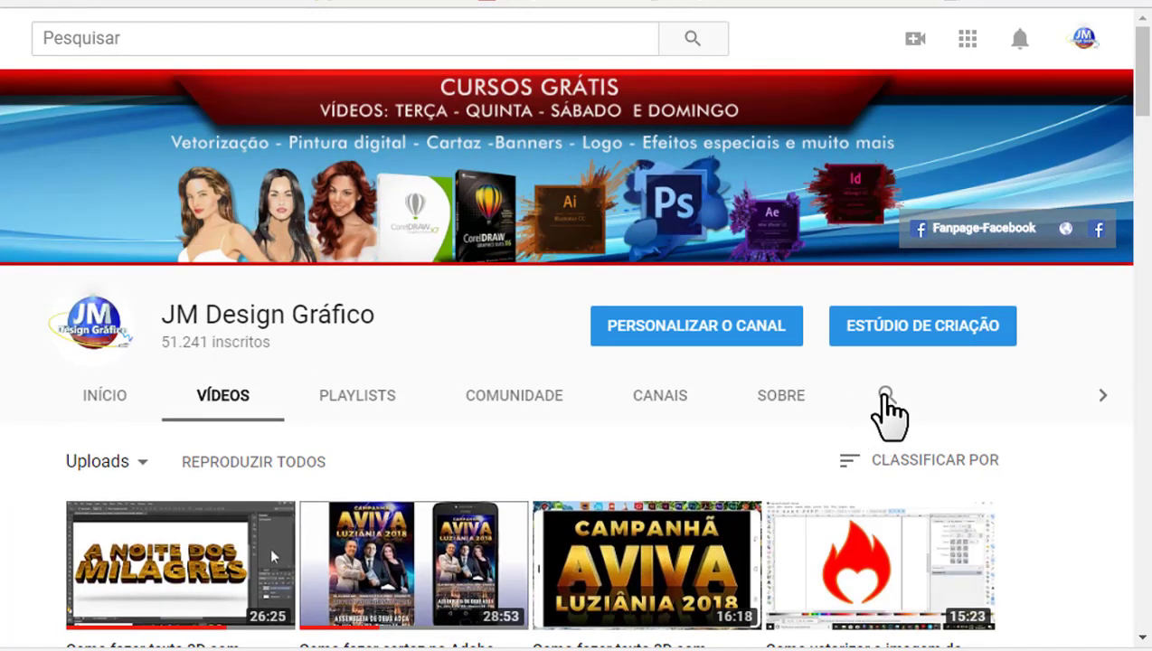
Search the channel for 'GRADIENTES PARA PHOTOSHOP' and scroll through the results
click(885, 399)
text(GRADIENTES PAR)
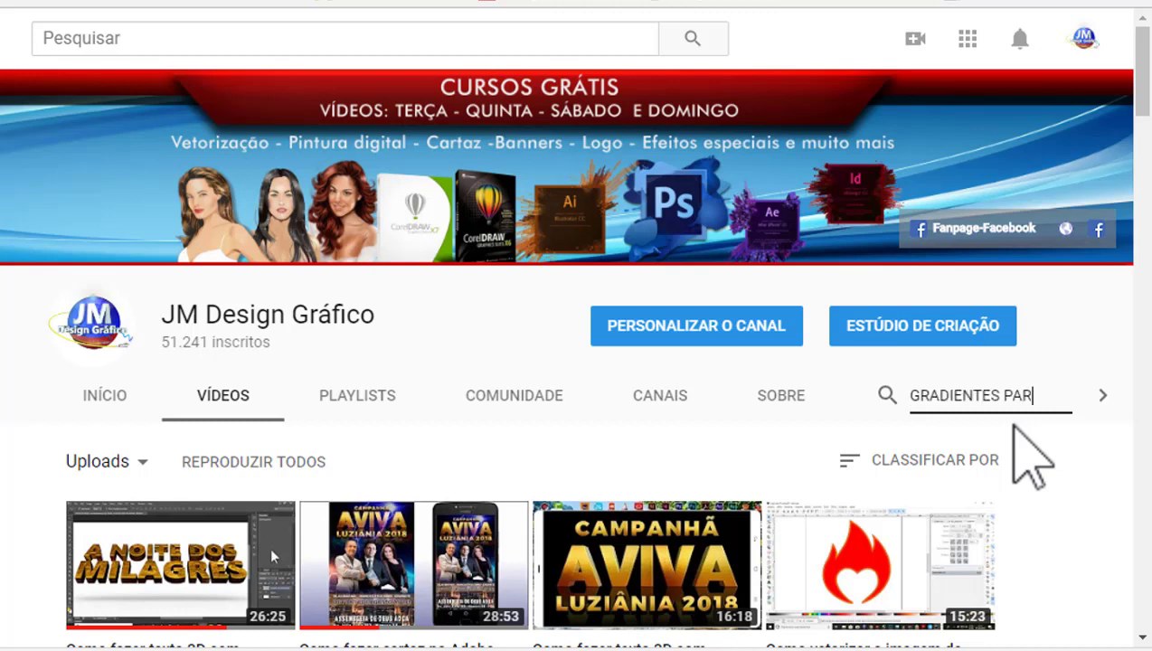
text(A PHOTOSHOP)
key(Return)
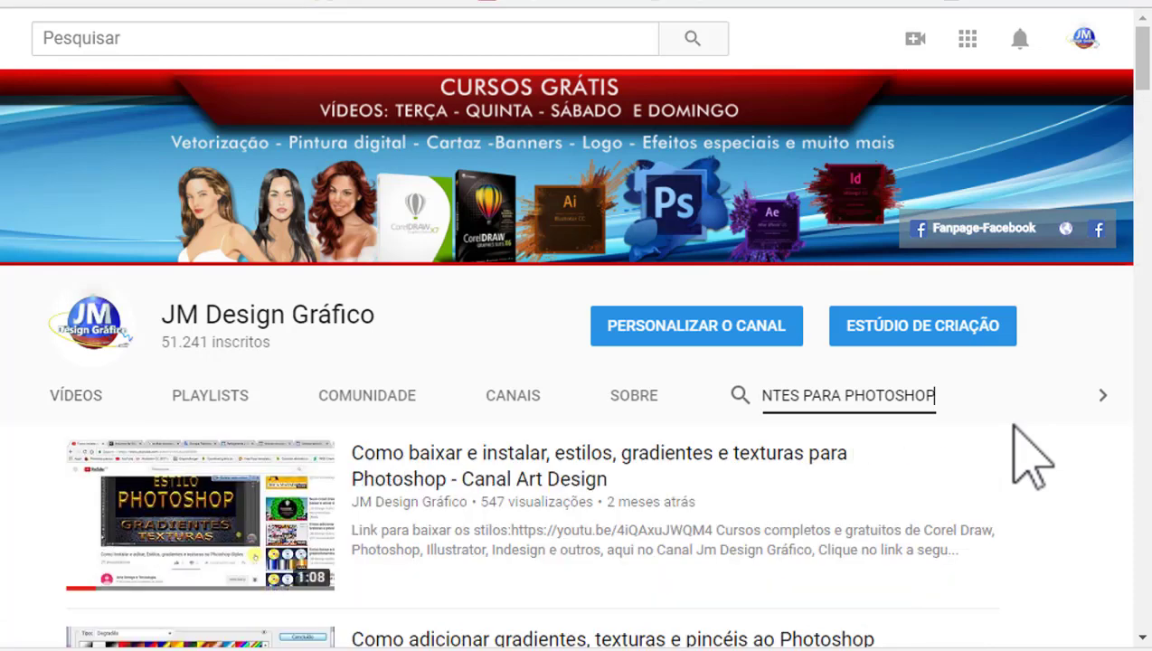
scroll(1013, 425, down, 1)
scroll(1013, 425, down, 1)
scroll(1014, 425, down, 1)
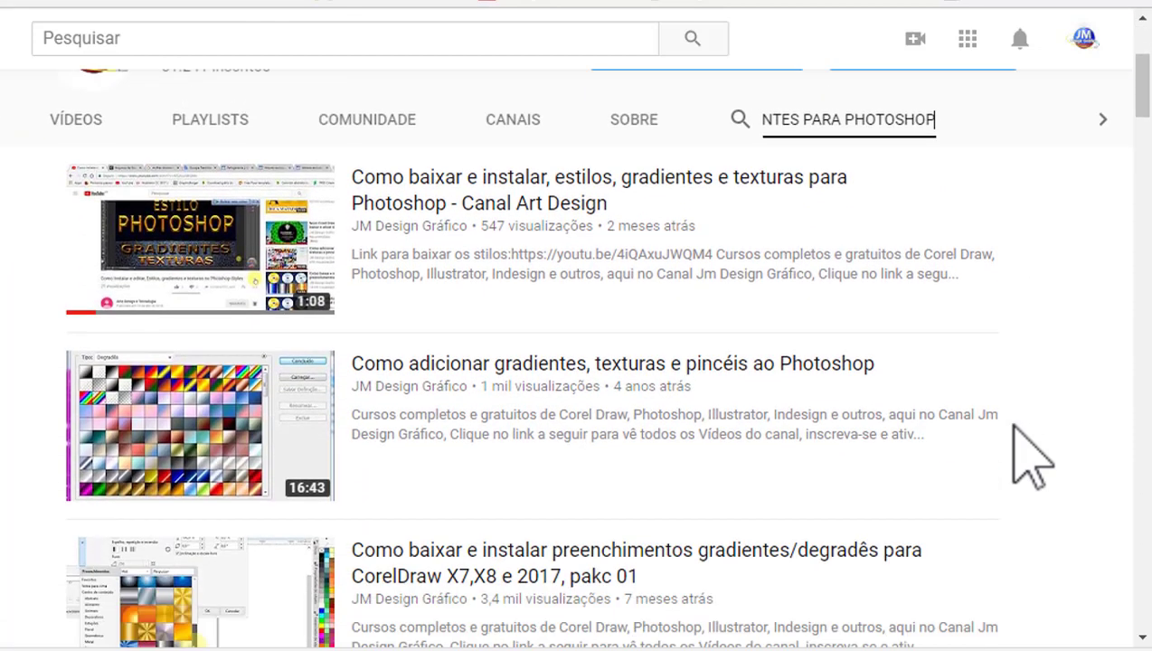
scroll(1014, 425, down, 1)
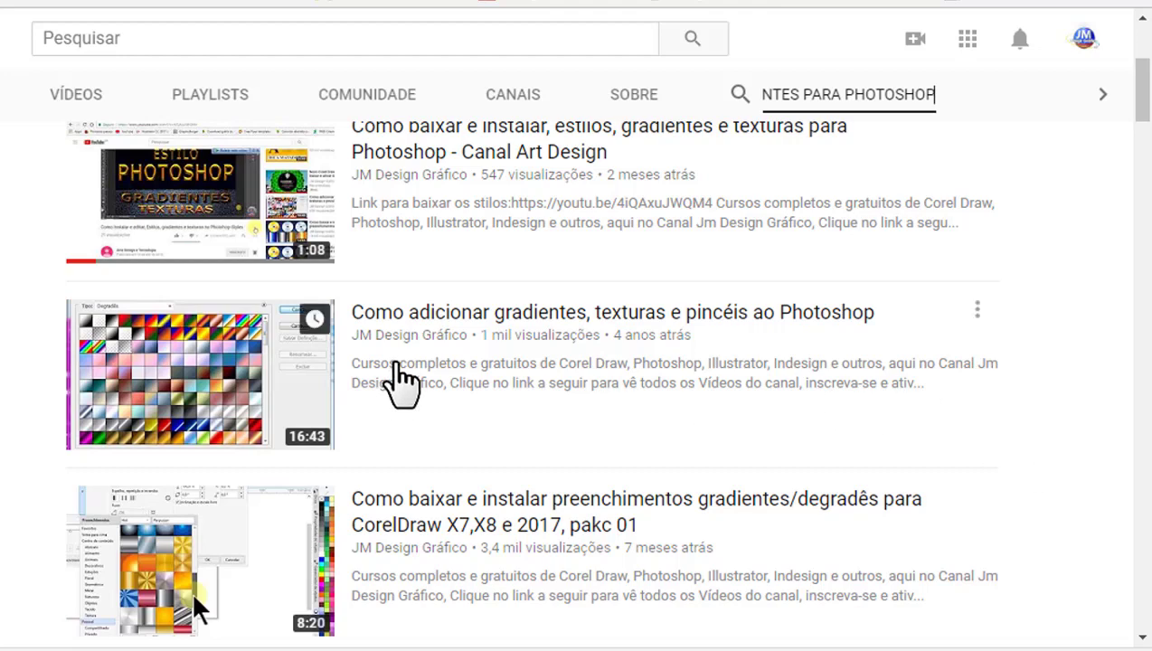
mouse_move(615, 425)
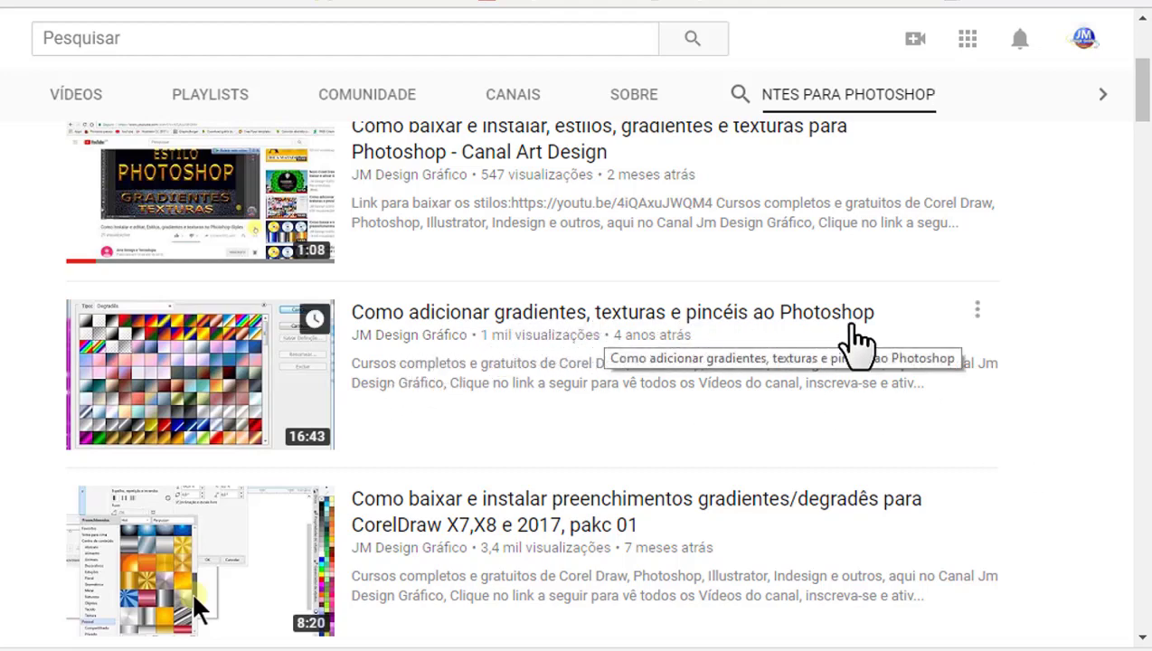
scroll(856, 342, up, 1)
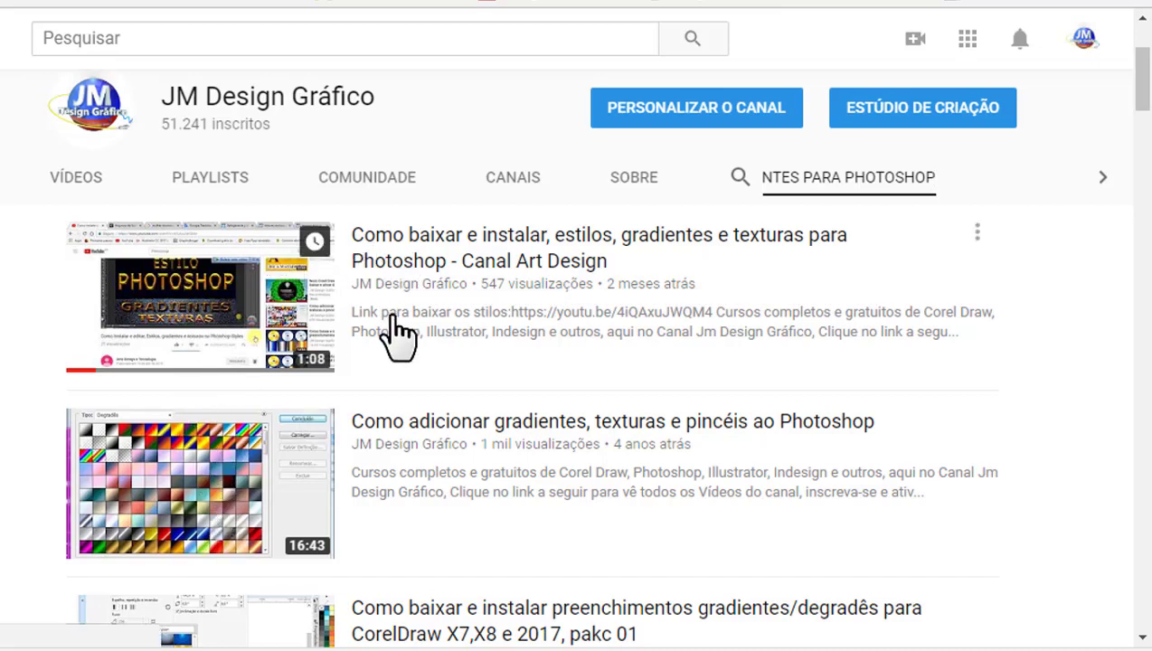
scroll(399, 335, down, 2)
scroll(548, 321, down, 4)
scroll(552, 321, down, 3)
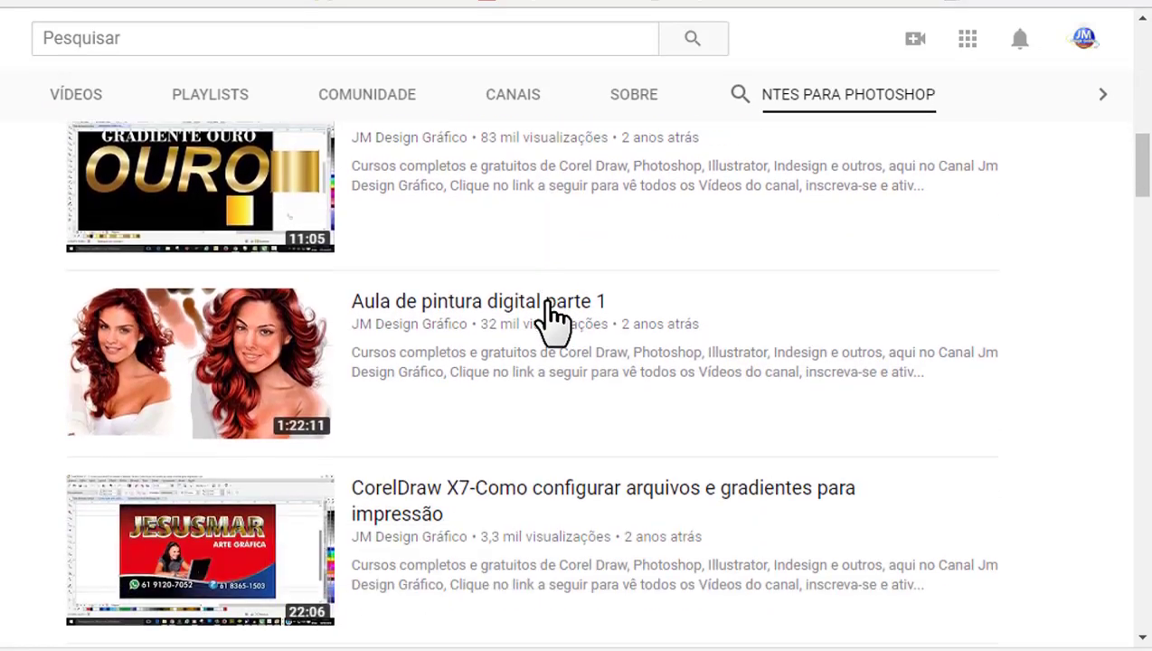
scroll(551, 321, down, 1)
scroll(551, 321, down, 3)
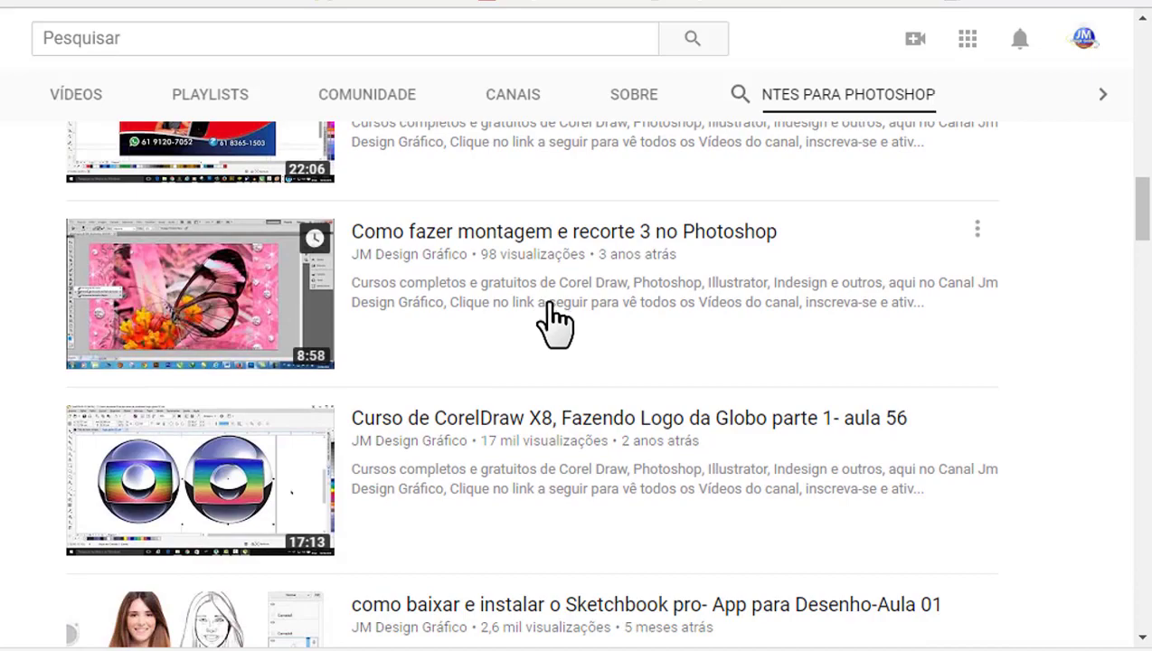
scroll(552, 321, down, 3)
scroll(553, 324, up, 3)
scroll(554, 324, up, 12)
scroll(551, 316, up, 3)
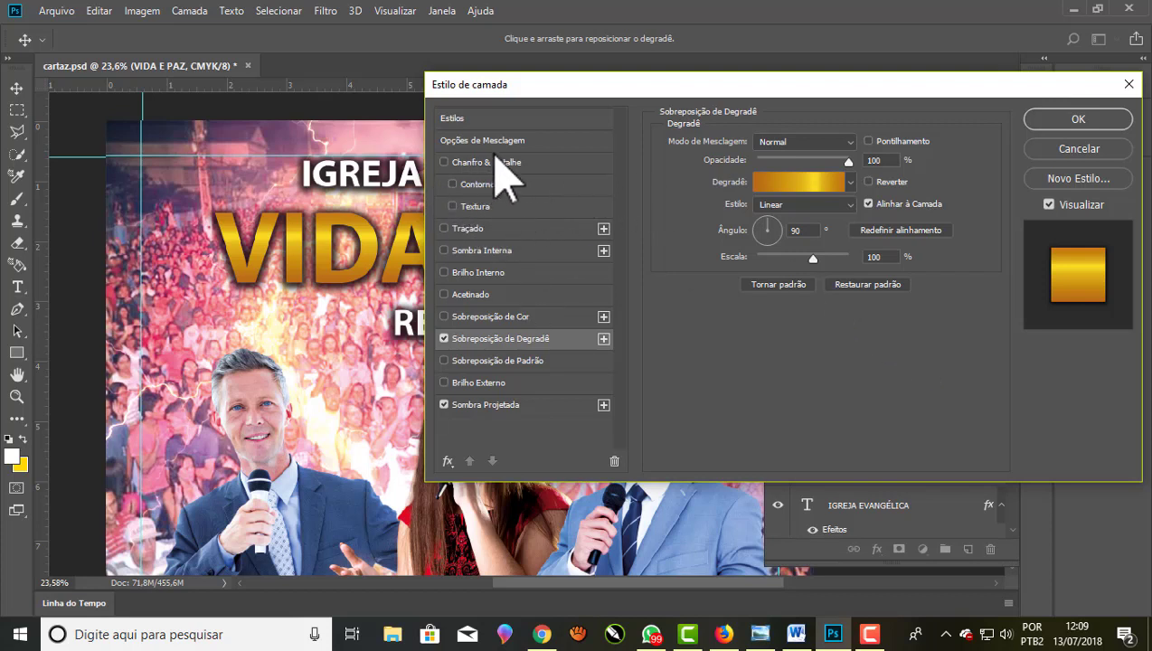
Enable the Chanfro & Entalhe bevel on VIDA E PAZ with Tamanho 3 px
click(498, 164)
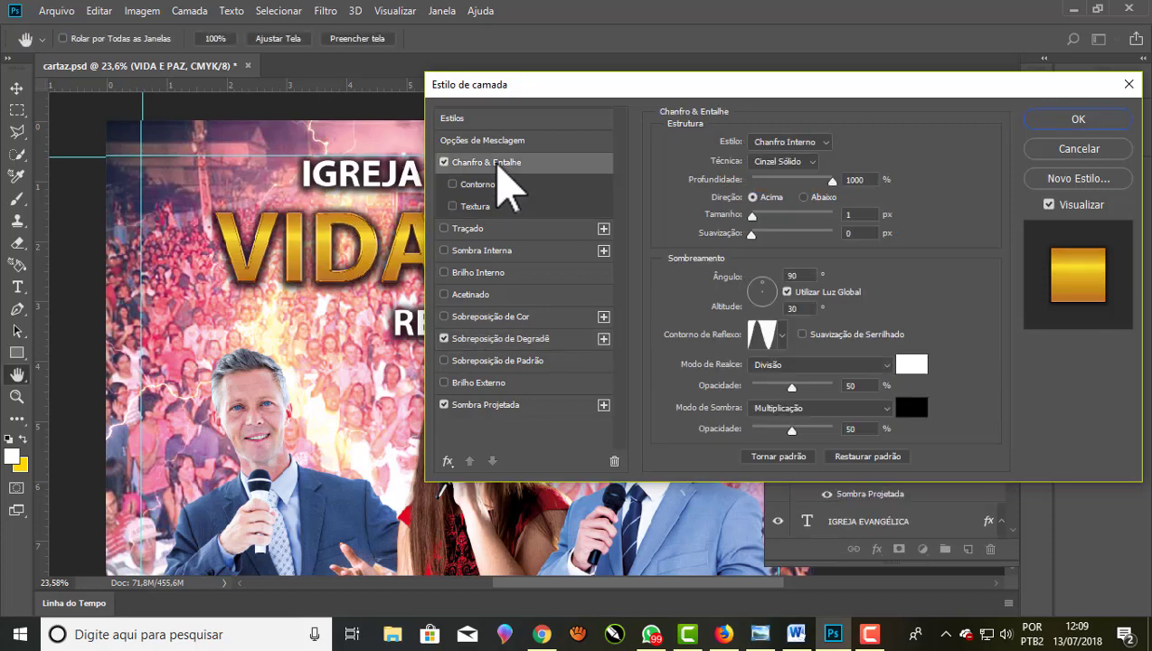
mouse_move(526, 83)
mouse_down()
mouse_move(747, 105)
mouse_move(526, 96)
mouse_up()
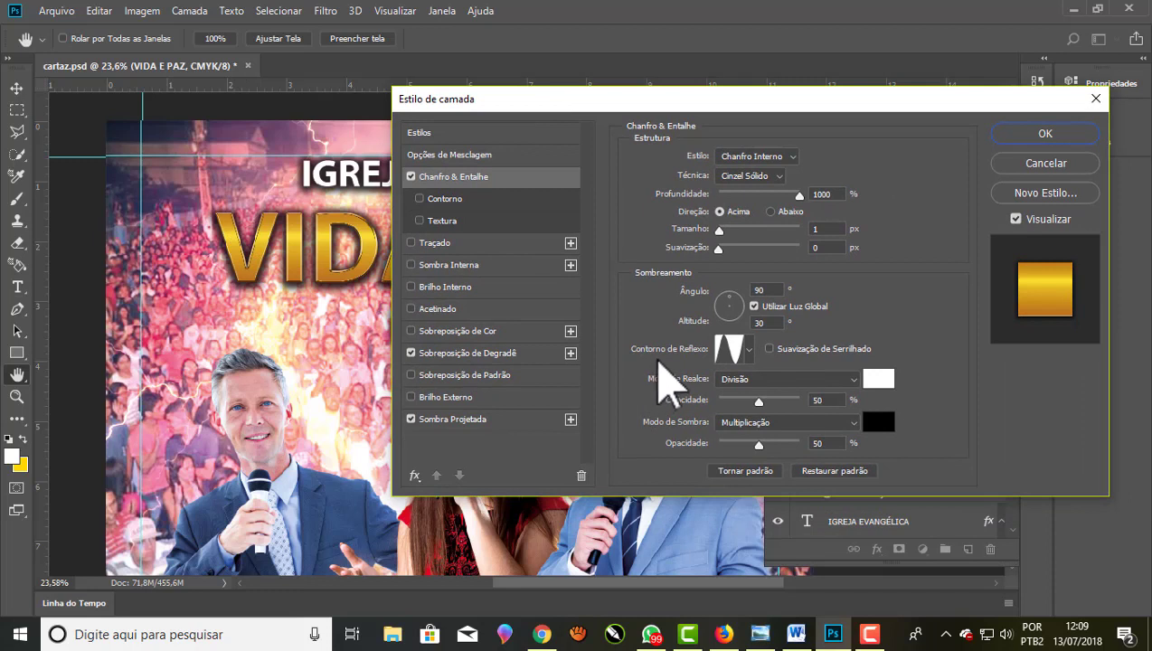
click(662, 194)
drag(720, 231, 720, 232)
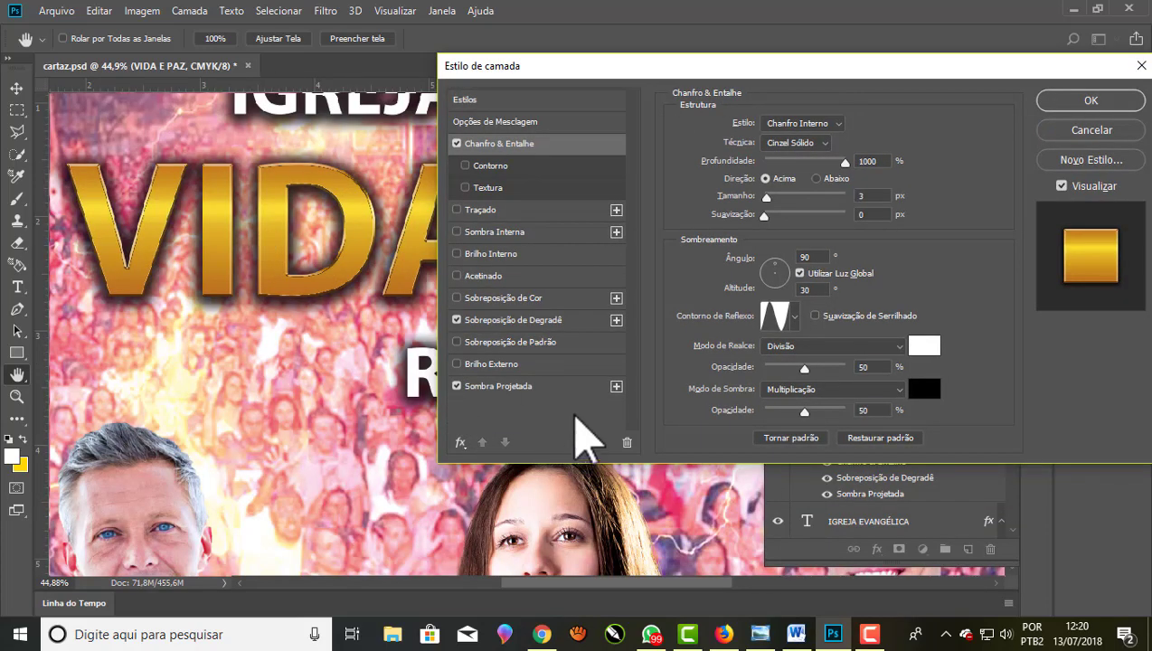
Give the Sombra Projetada more distance, 86% opacity and 52% spread
click(503, 389)
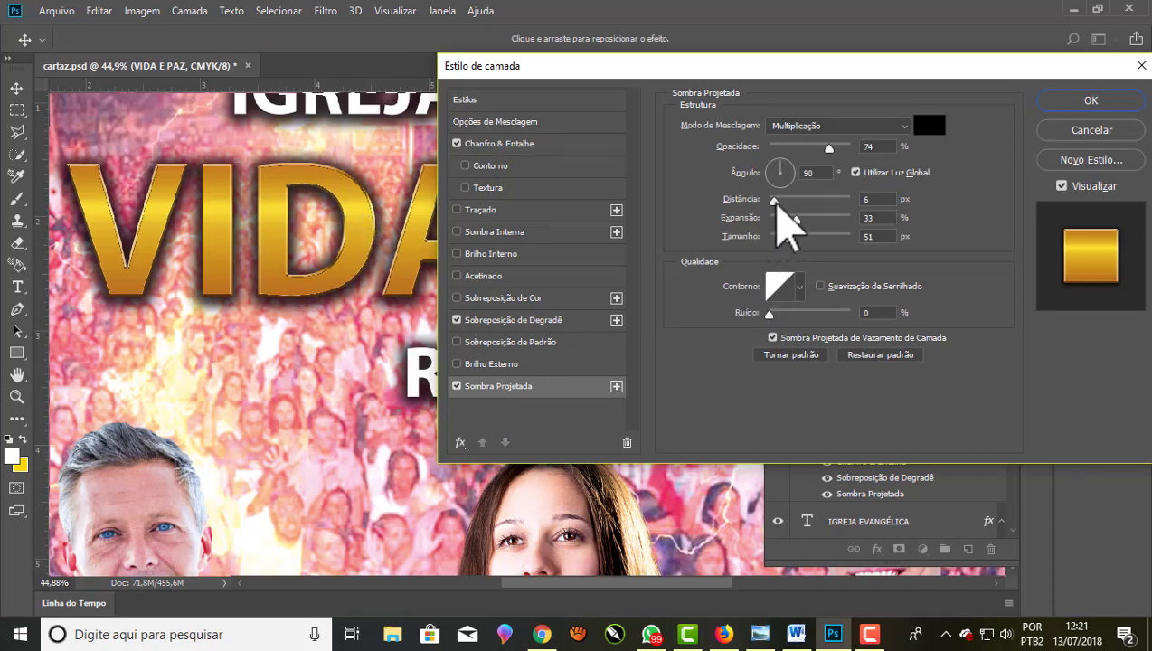
drag(775, 200, 790, 204)
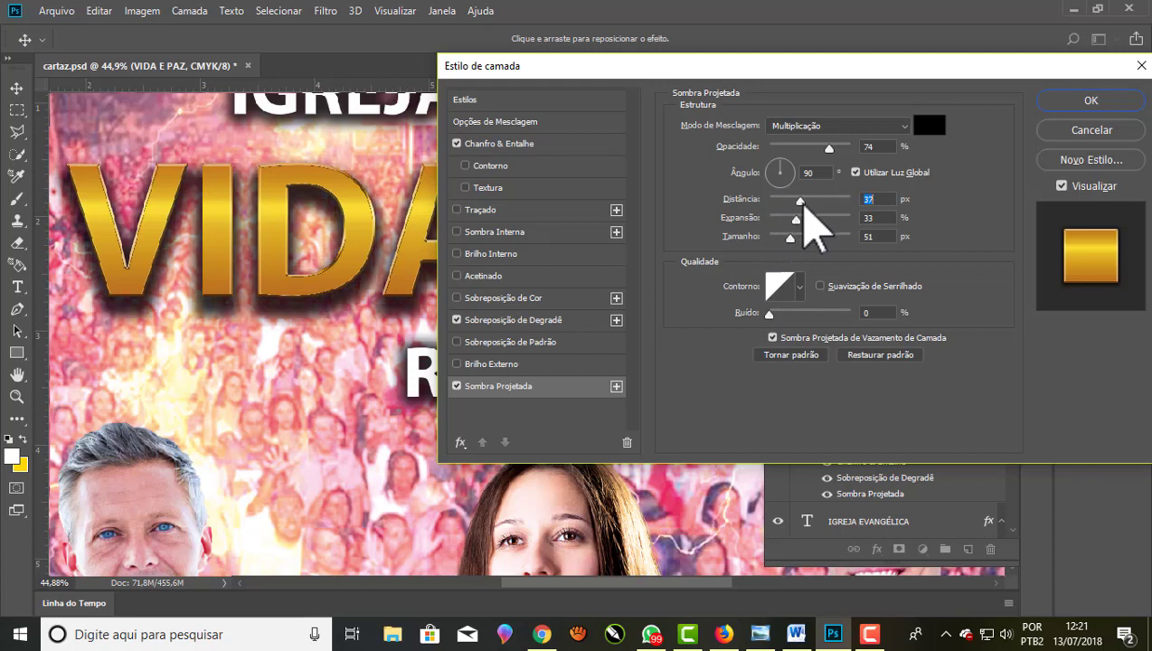
mouse_move(804, 205)
mouse_down()
mouse_move(830, 221)
mouse_move(818, 224)
mouse_up()
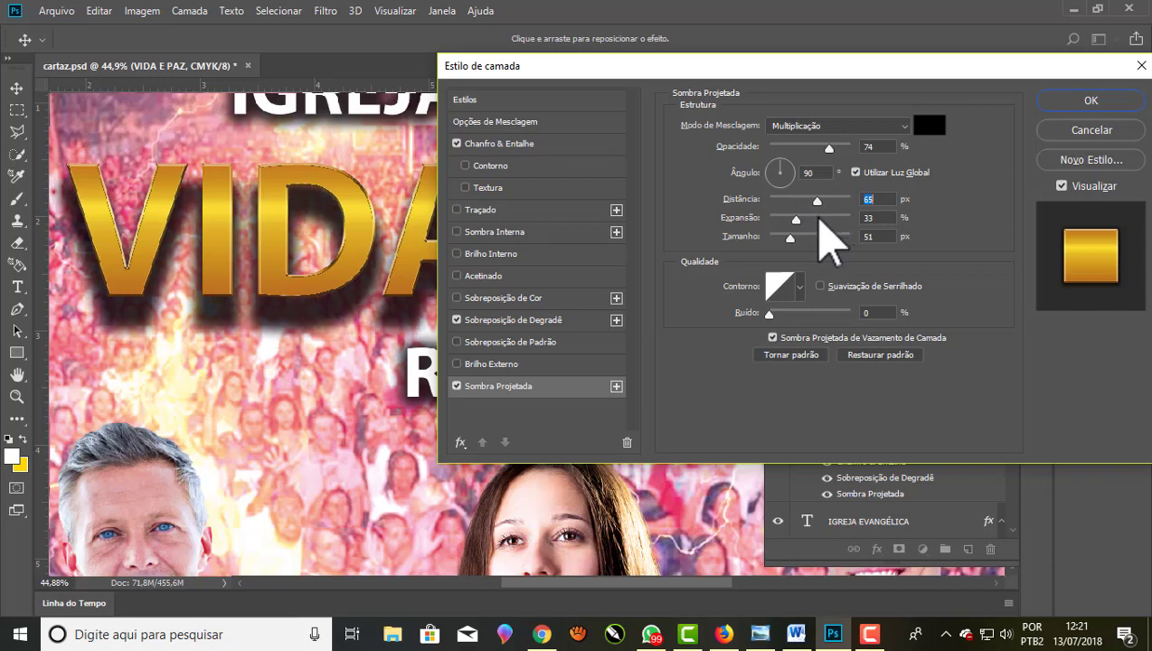
mouse_move(583, 71)
mouse_down()
mouse_move(973, 342)
mouse_move(706, 172)
mouse_move(605, 131)
mouse_up()
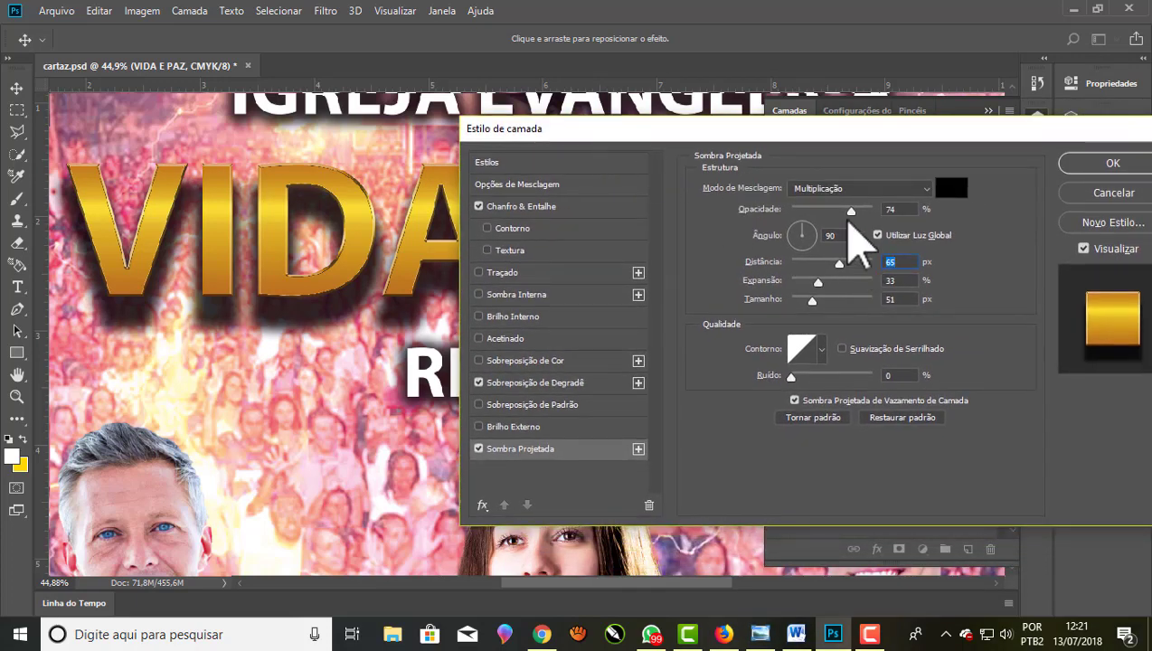
drag(851, 212, 856, 211)
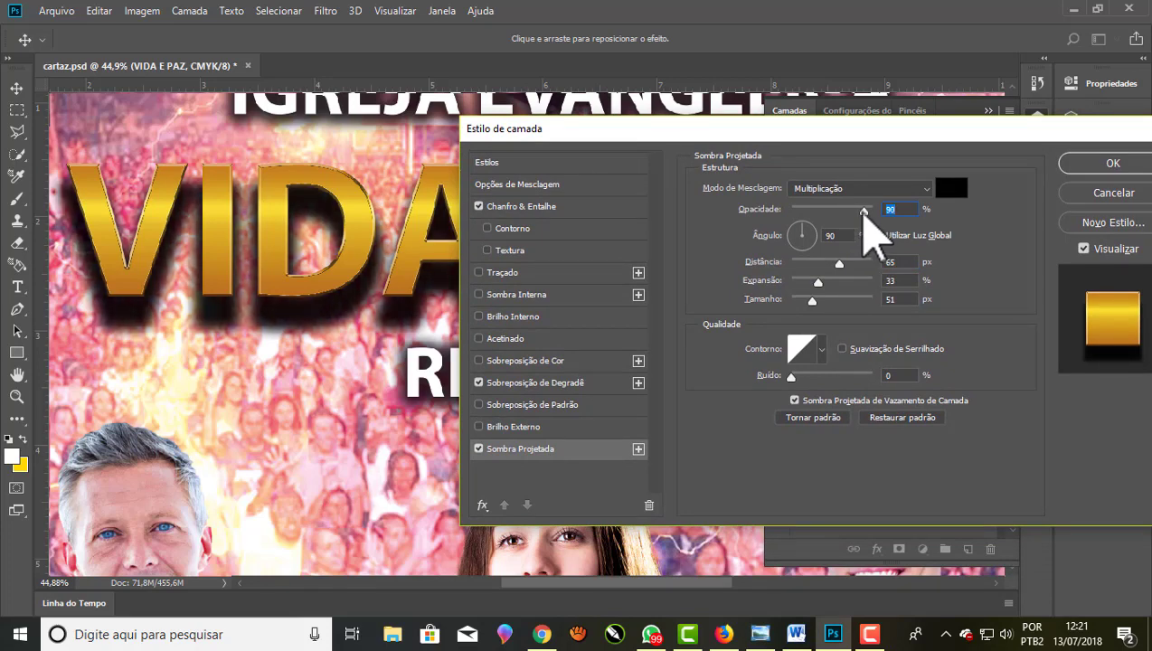
drag(863, 209, 860, 210)
drag(728, 132, 716, 94)
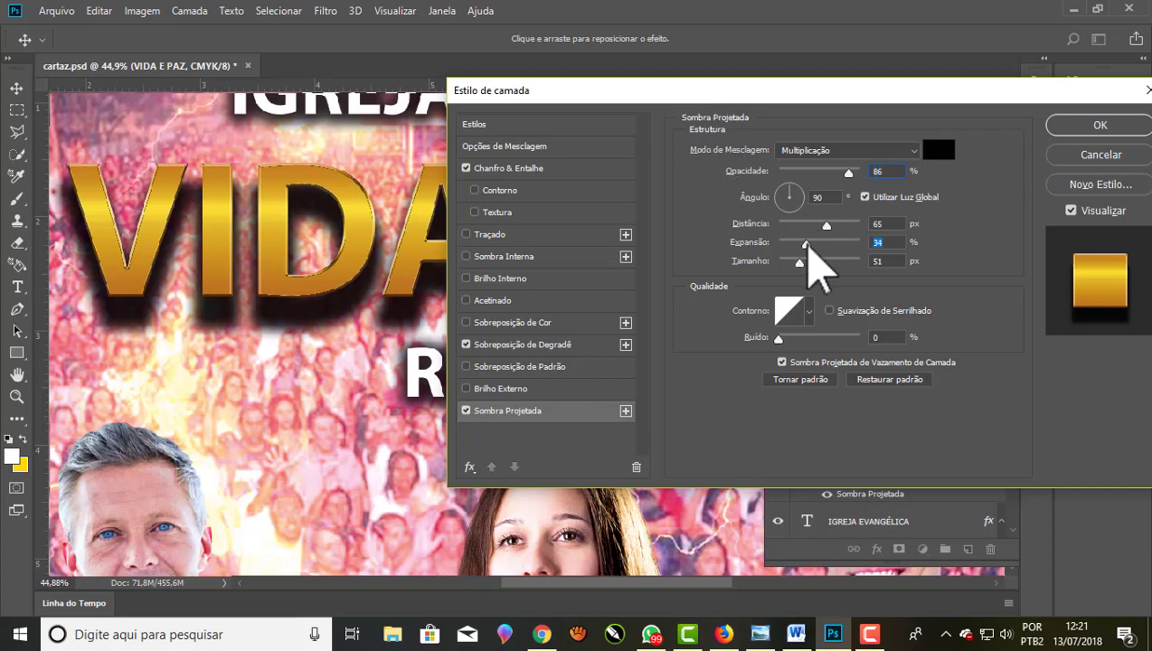
drag(806, 242, 821, 243)
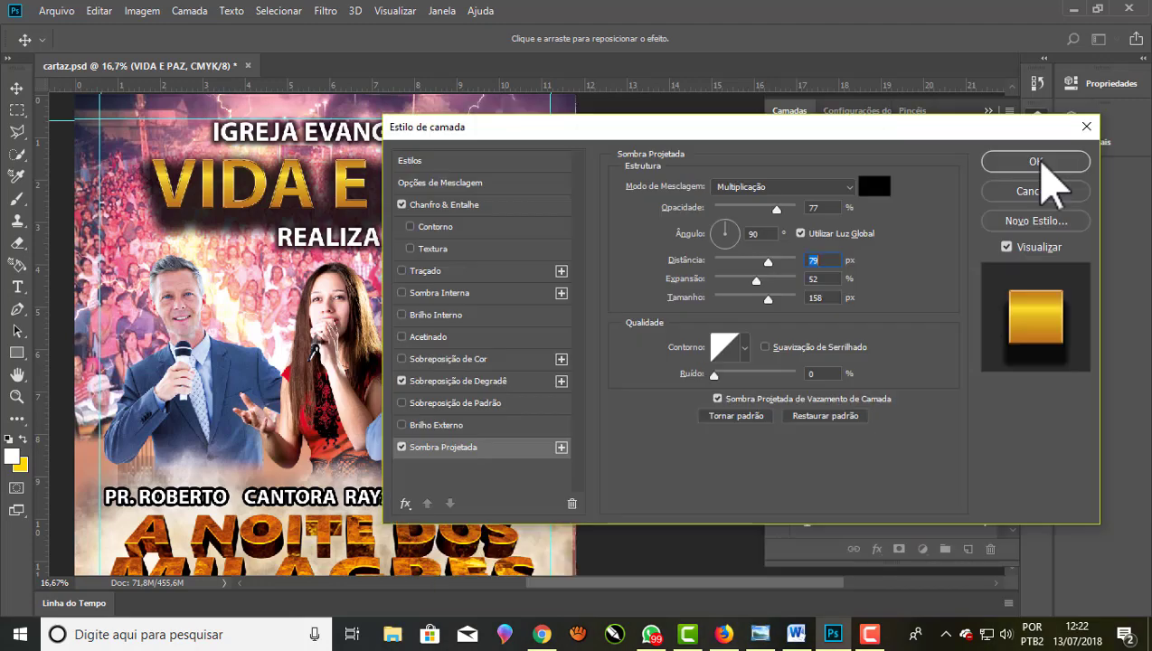
Apply the drop shadow and toggle the title layer's visibility to identify it
click(1038, 162)
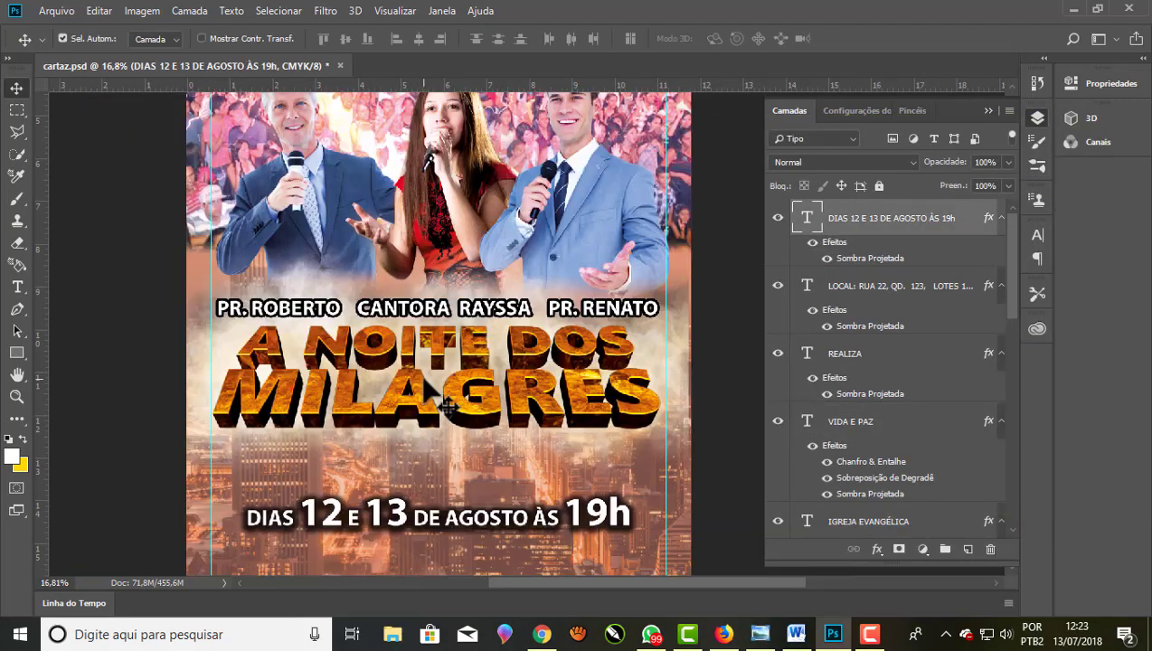
click(25, 120)
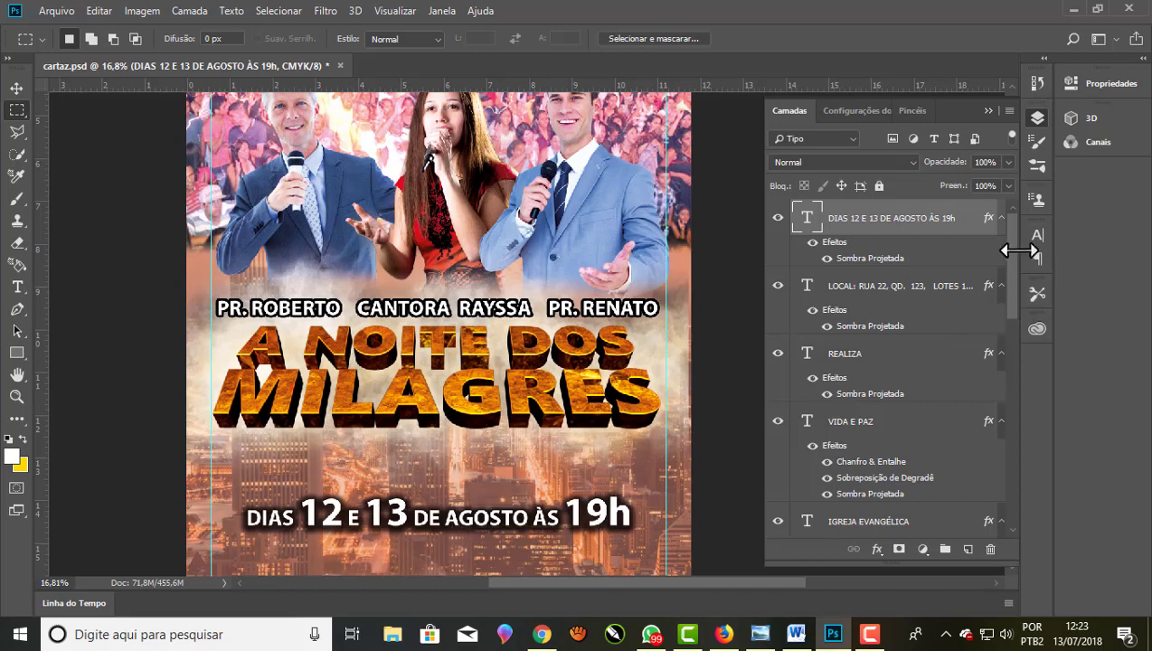
drag(1011, 229, 1014, 328)
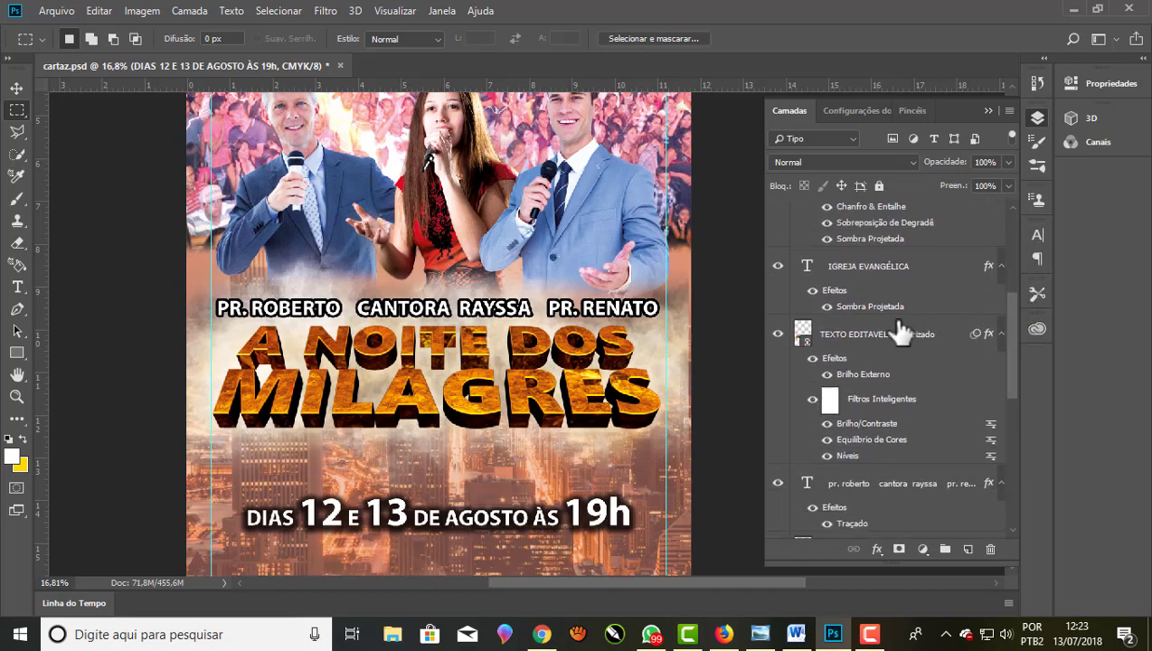
click(778, 336)
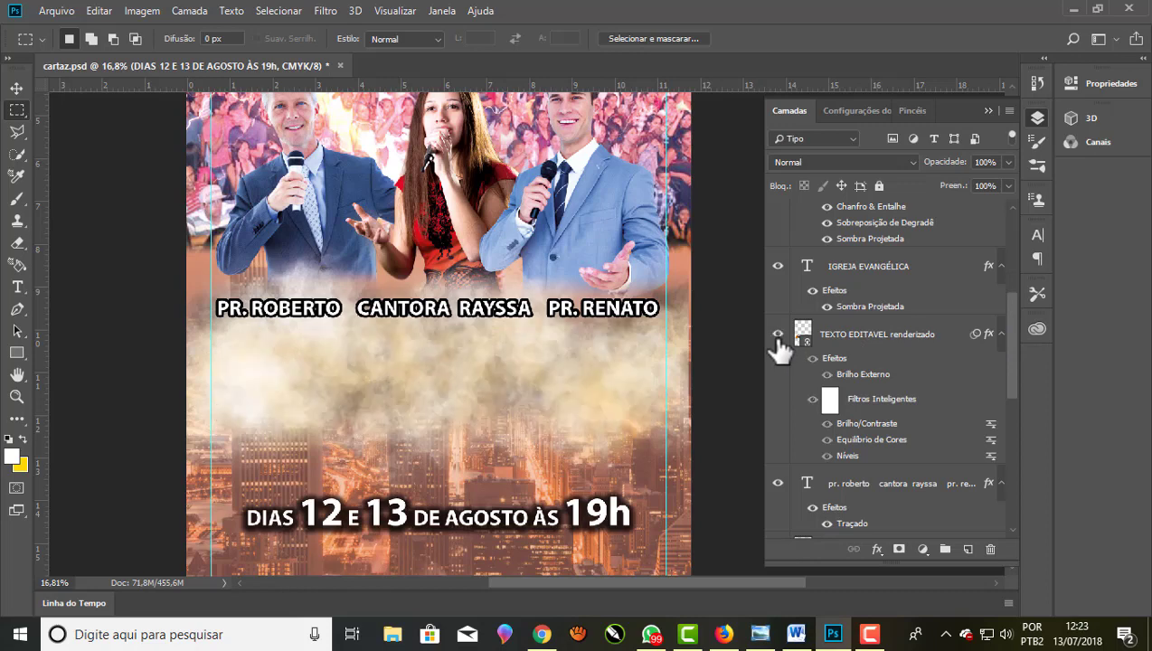
click(778, 335)
click(778, 334)
click(778, 335)
Rename the 'TEXTO EDITAVEL renderizado' layer to 'A NOITE'
double_click(859, 333)
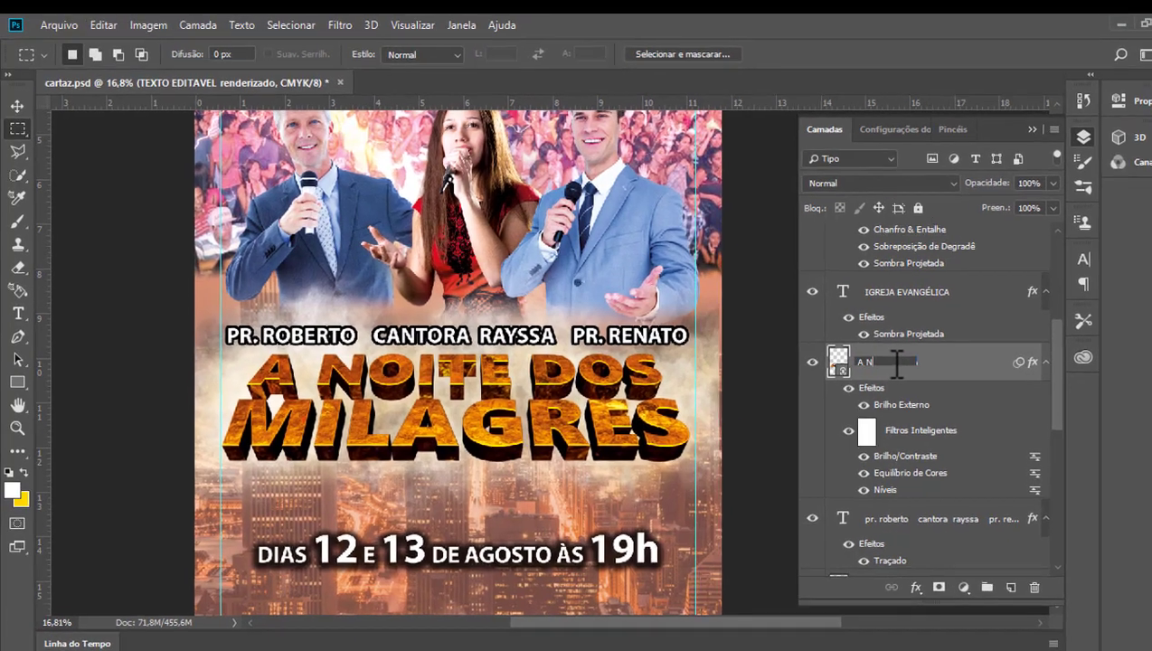
text(NOITE)
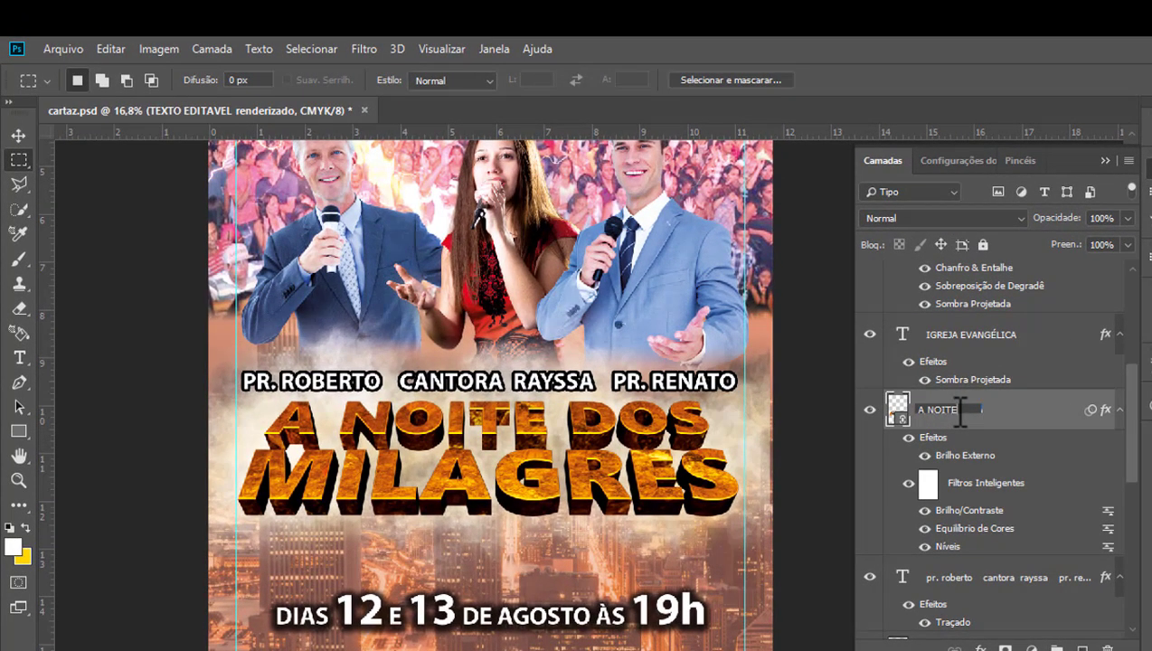
key(Return)
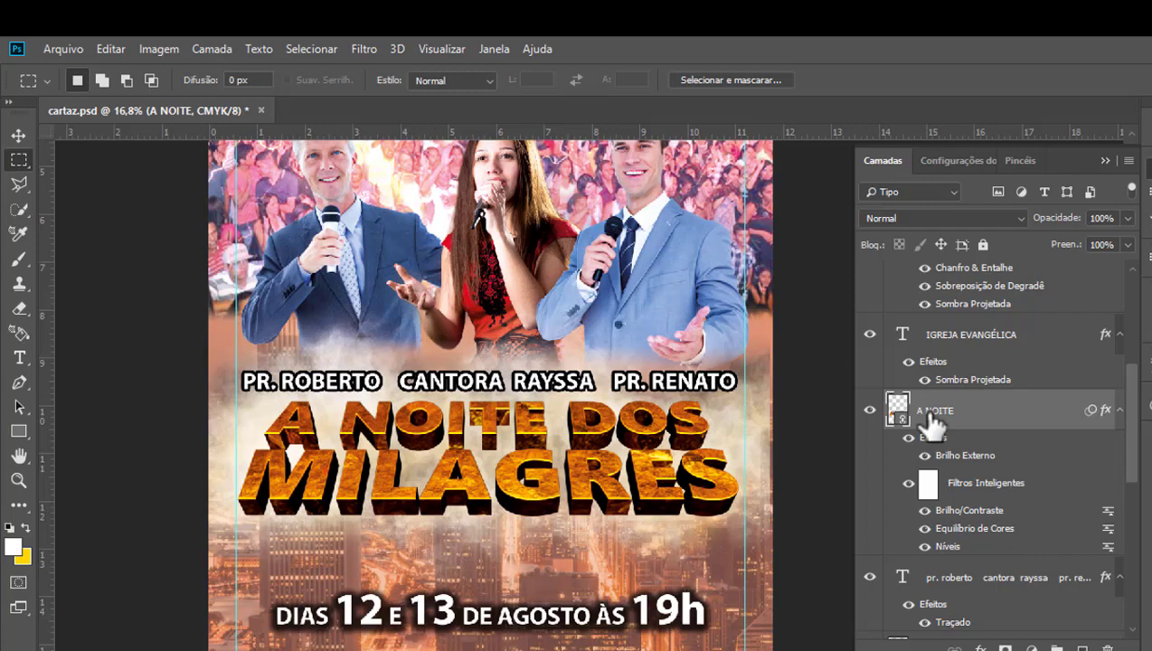
key(ctrl)
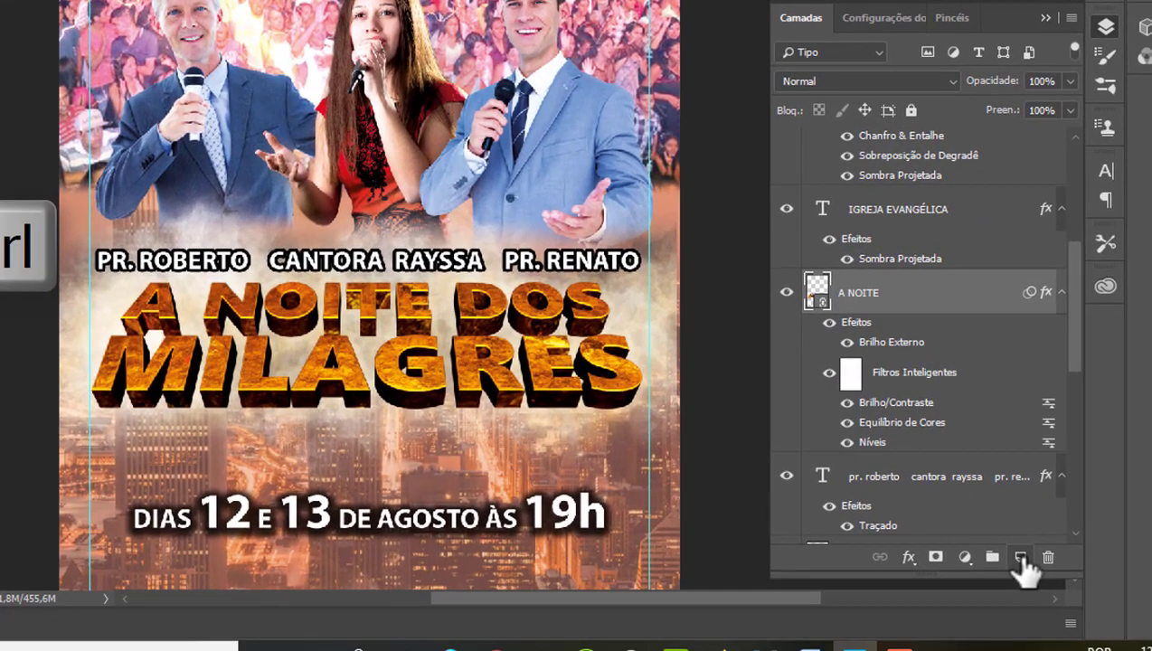
Add a new layer named SOBRA below the A NOITE title layer
ctrl+click(1054, 610)
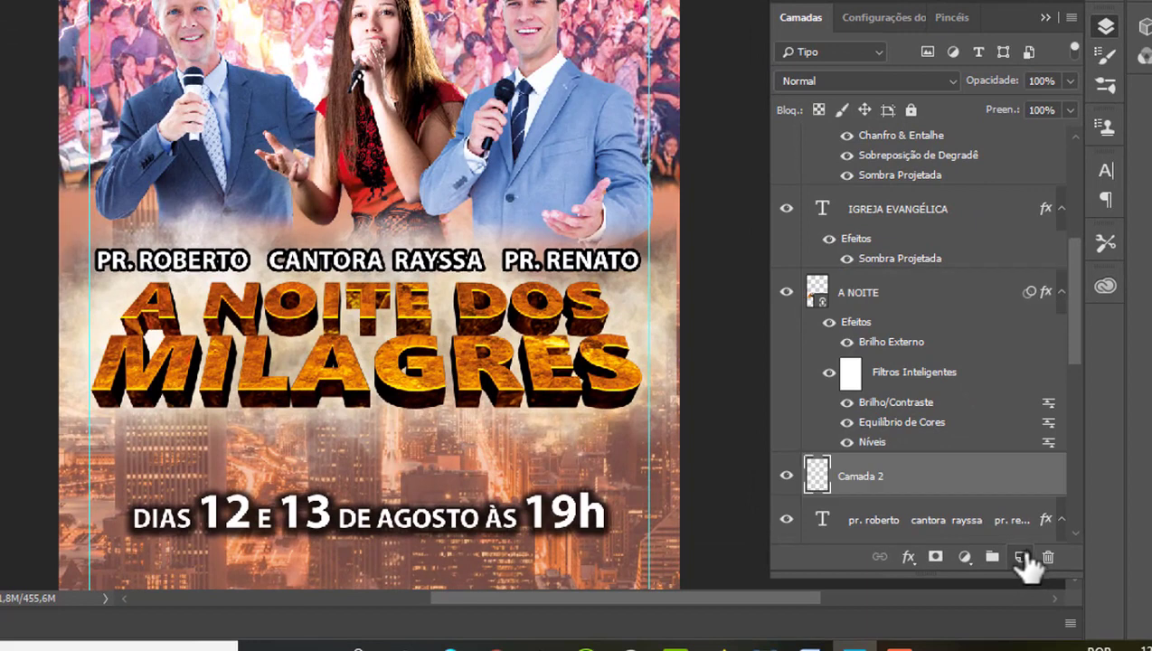
double_click(855, 477)
text(SOBRA)
key(Return)
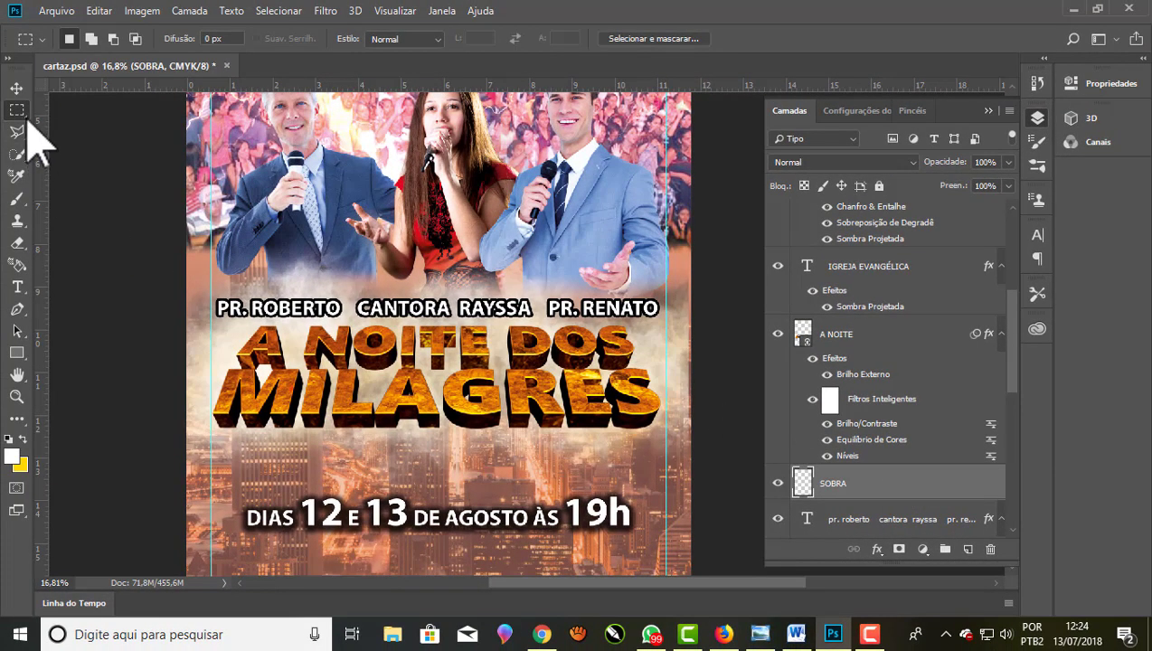
Draw an elliptical selection under the MILAGRES title
right_click(26, 117)
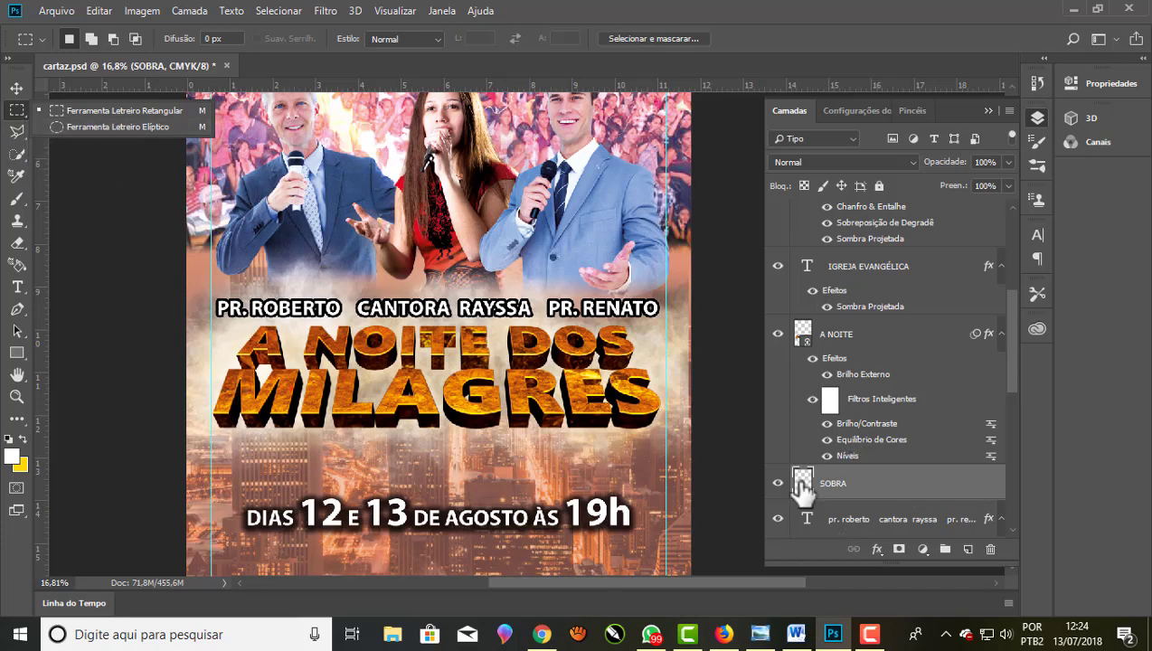
mouse_move(205, 371)
mouse_down()
mouse_move(447, 472)
mouse_move(619, 465)
mouse_up()
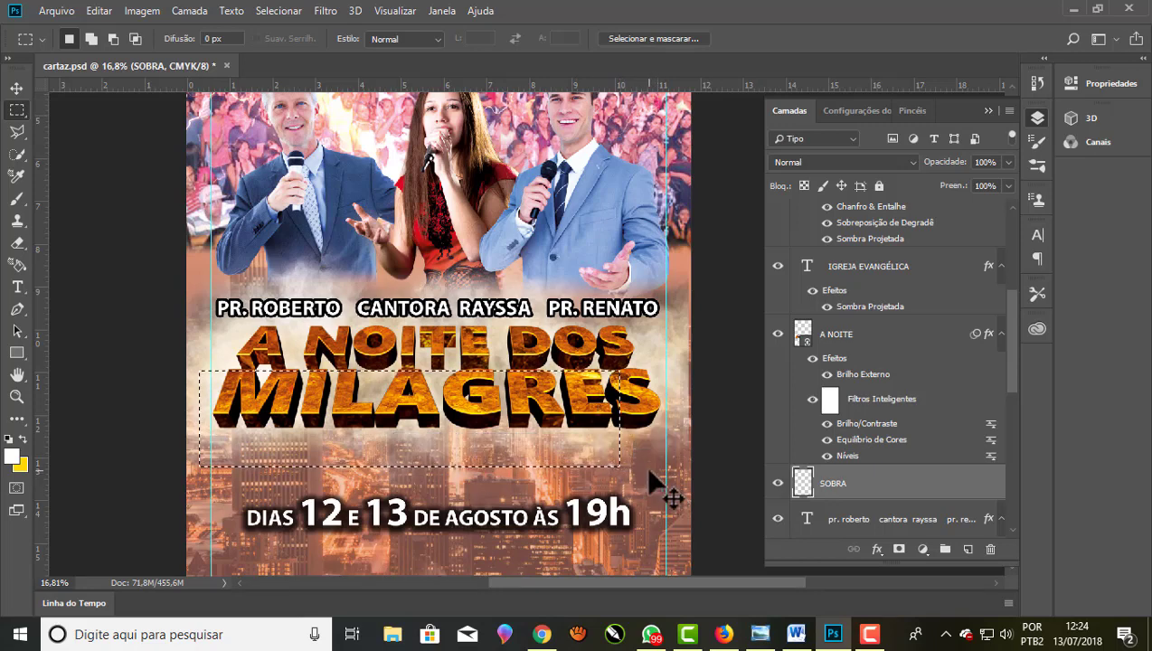
key(ctrl+d)
right_click(26, 116)
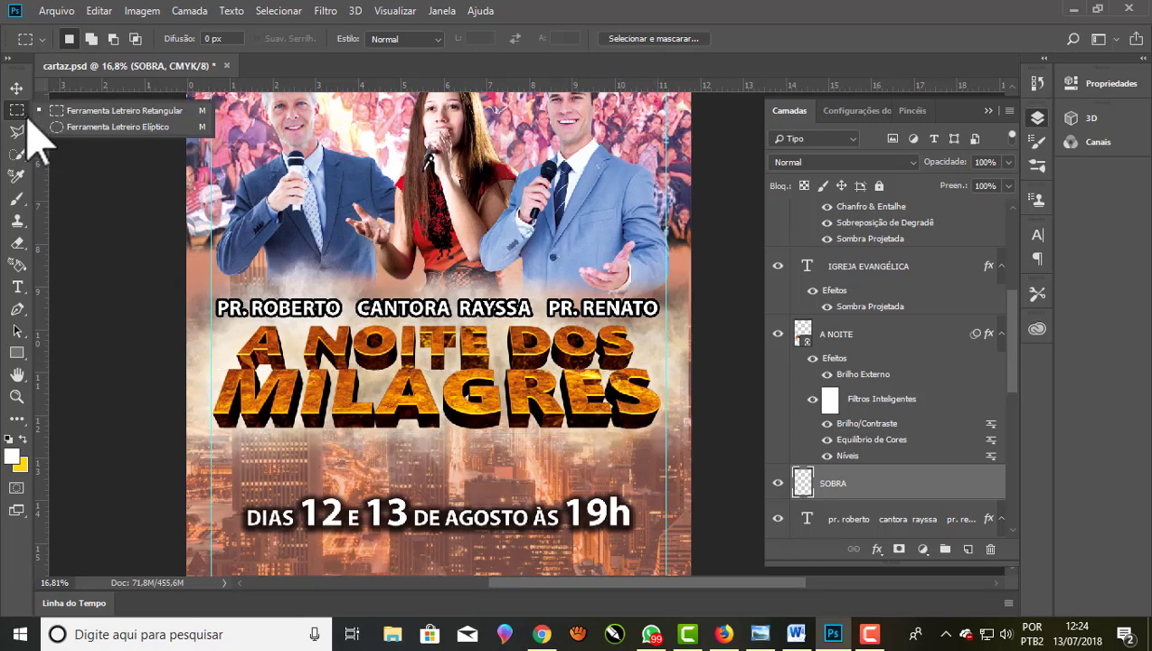
click(101, 120)
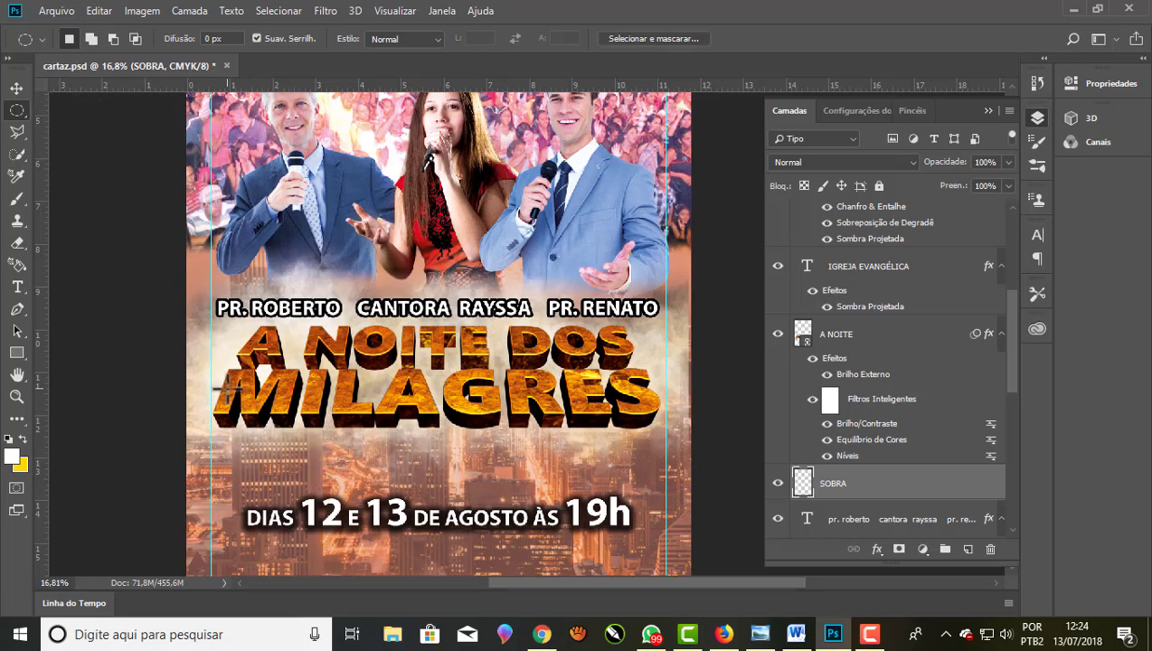
drag(212, 422, 665, 449)
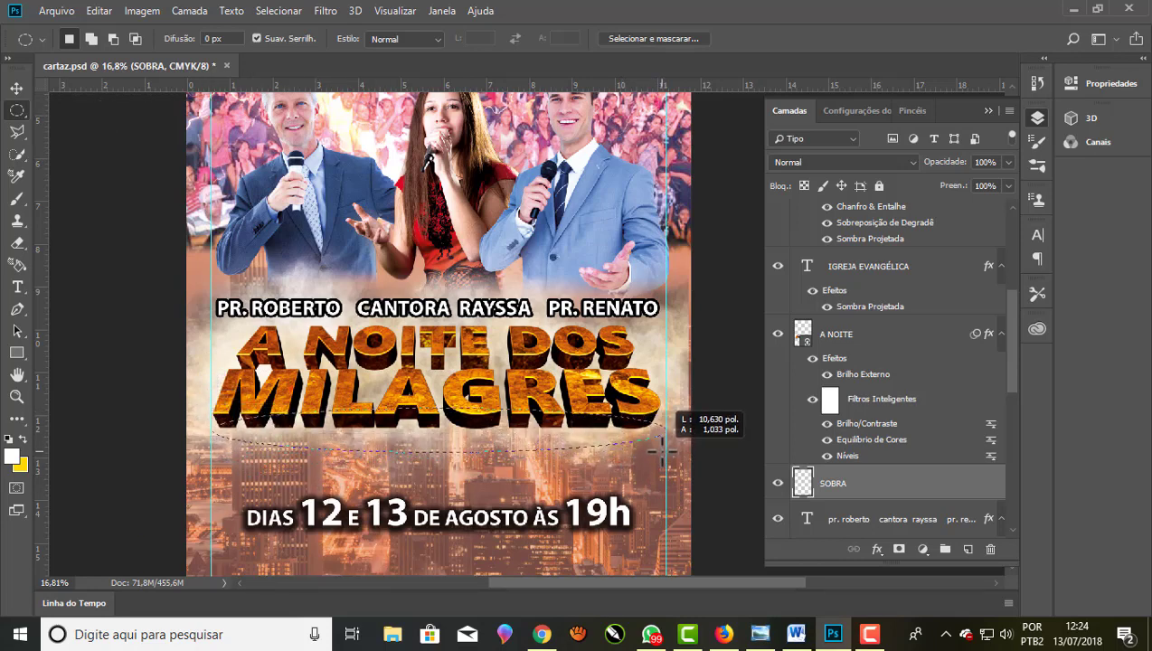
drag(661, 449, 659, 446)
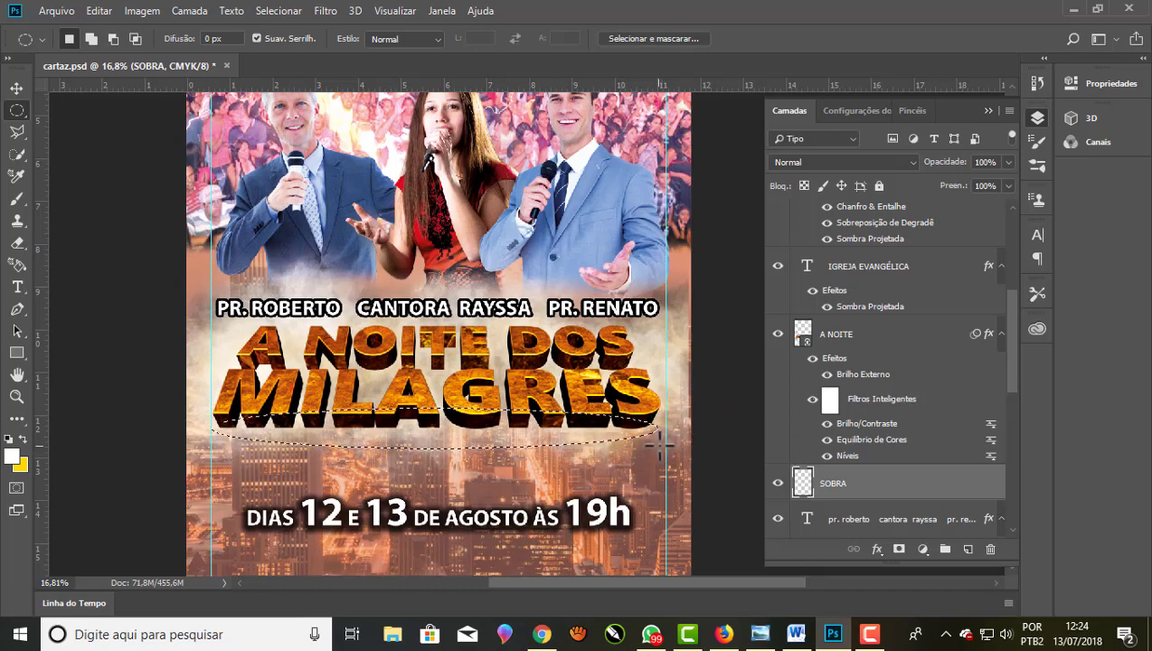
Fill the oval selection with black as the foreground colour
click(12, 456)
drag(743, 259, 931, 357)
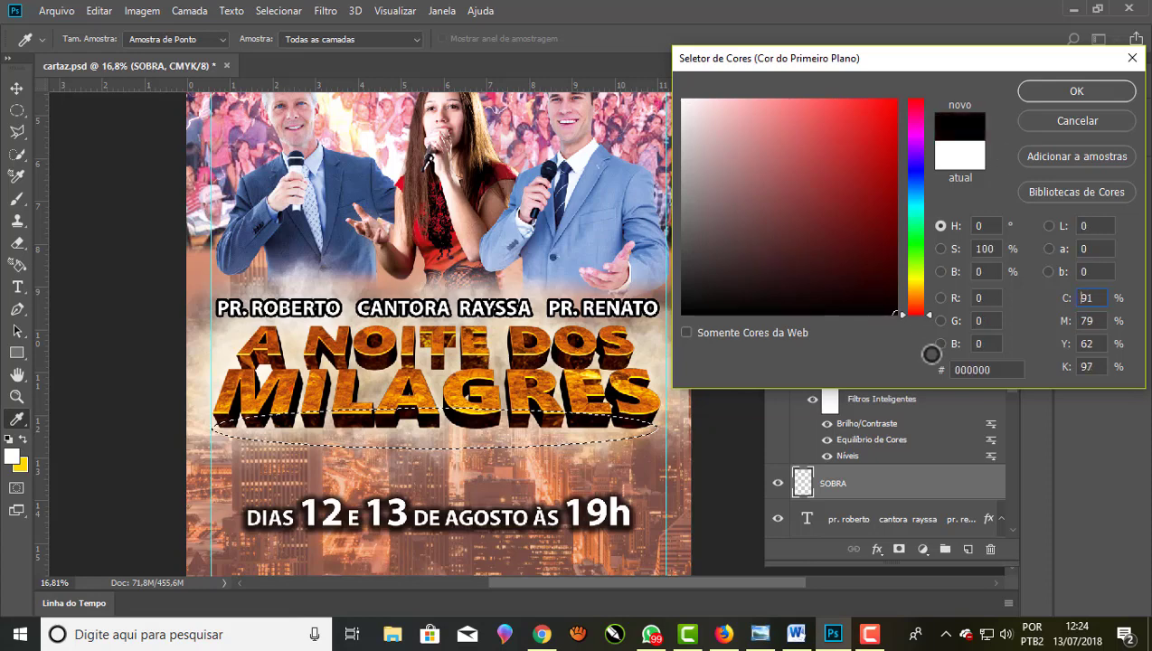
click(1038, 89)
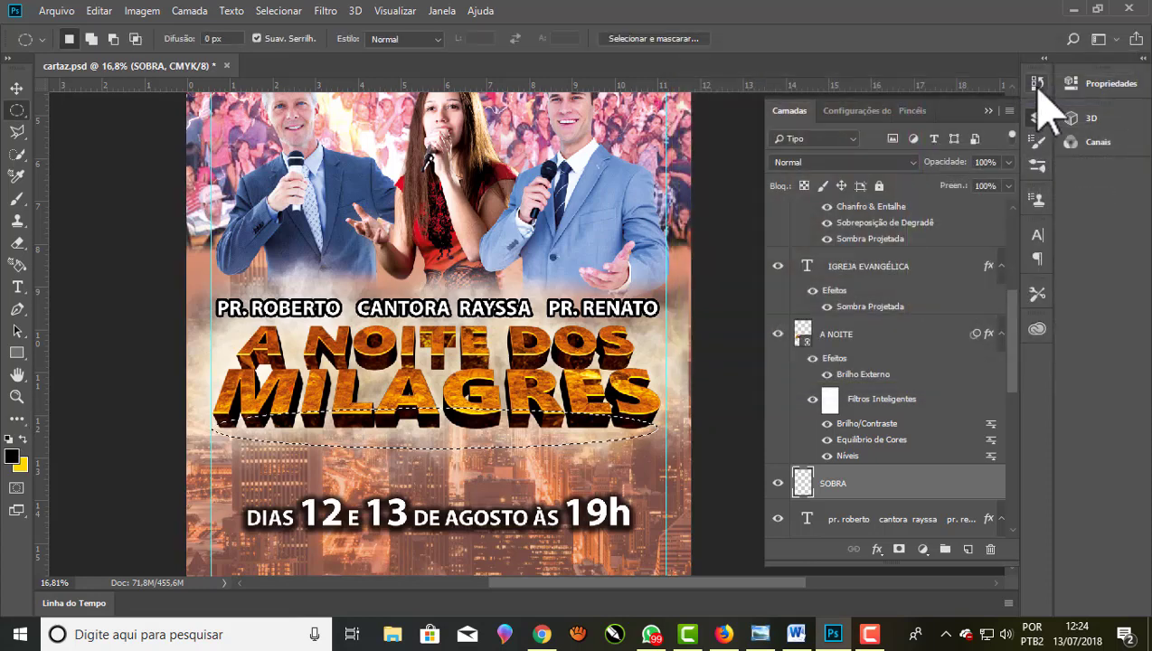
key(alt+Delete)
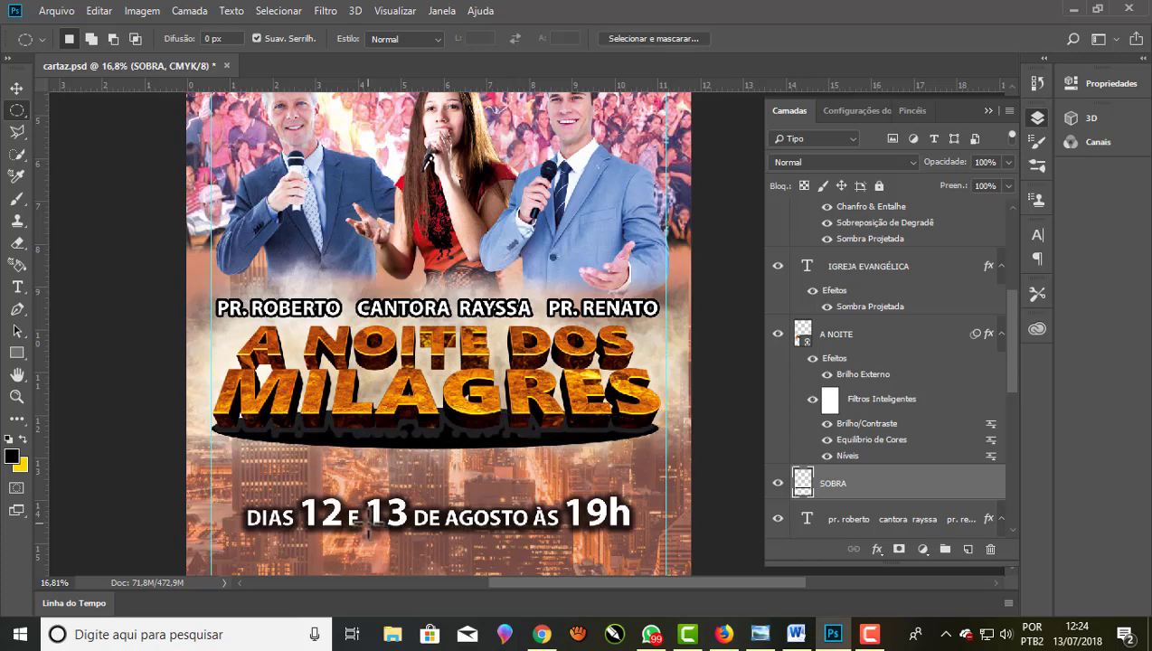
Stretch the black oval vertically with Free Transform and commit it
key(ctrl+t)
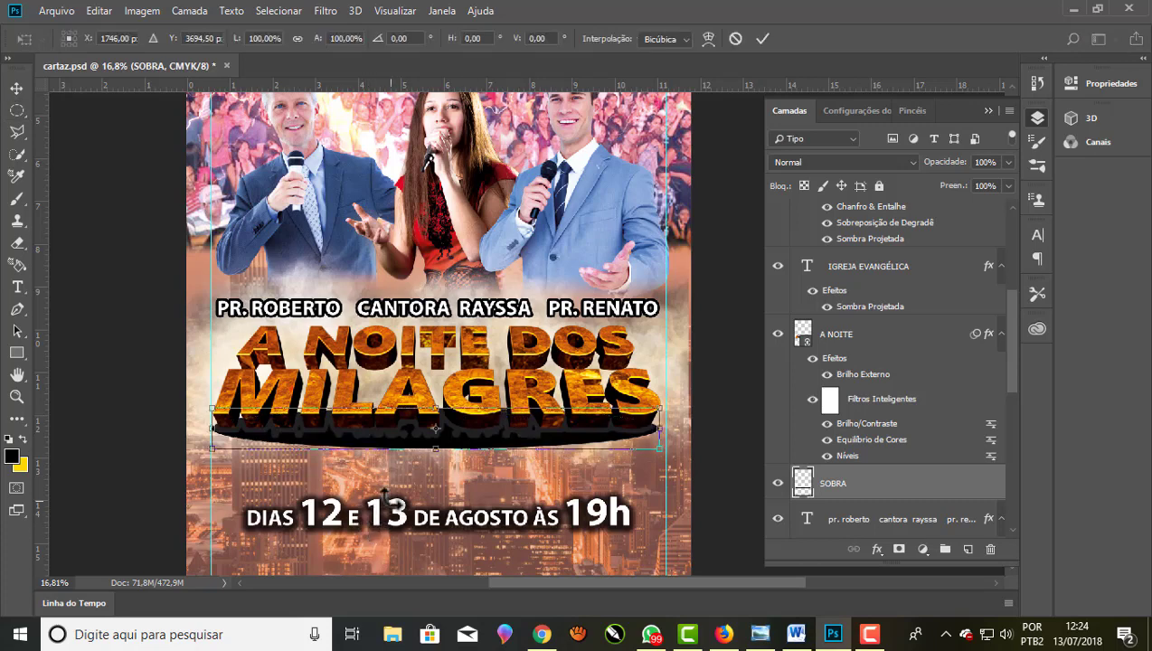
drag(436, 407, 436, 380)
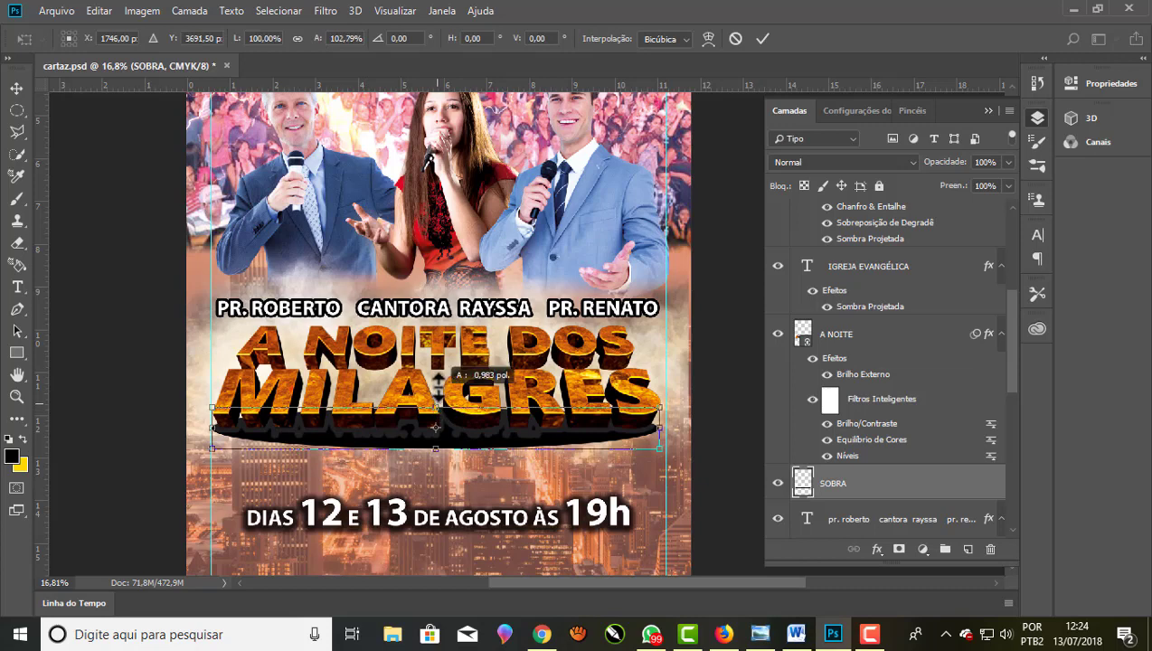
drag(436, 446, 432, 462)
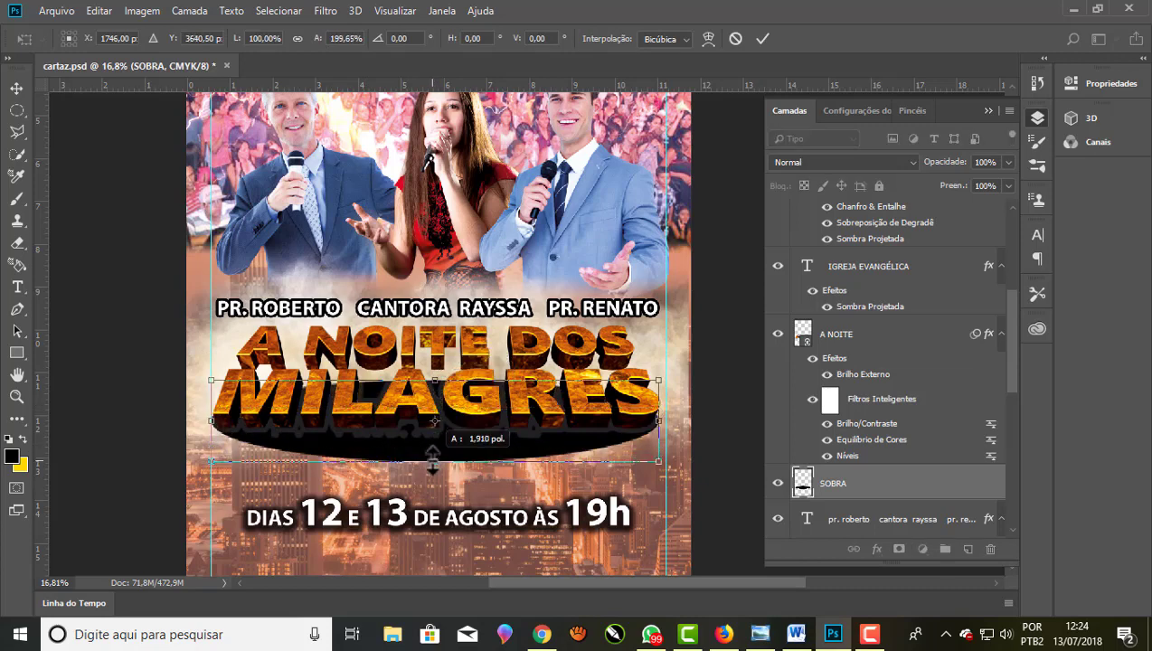
click(764, 38)
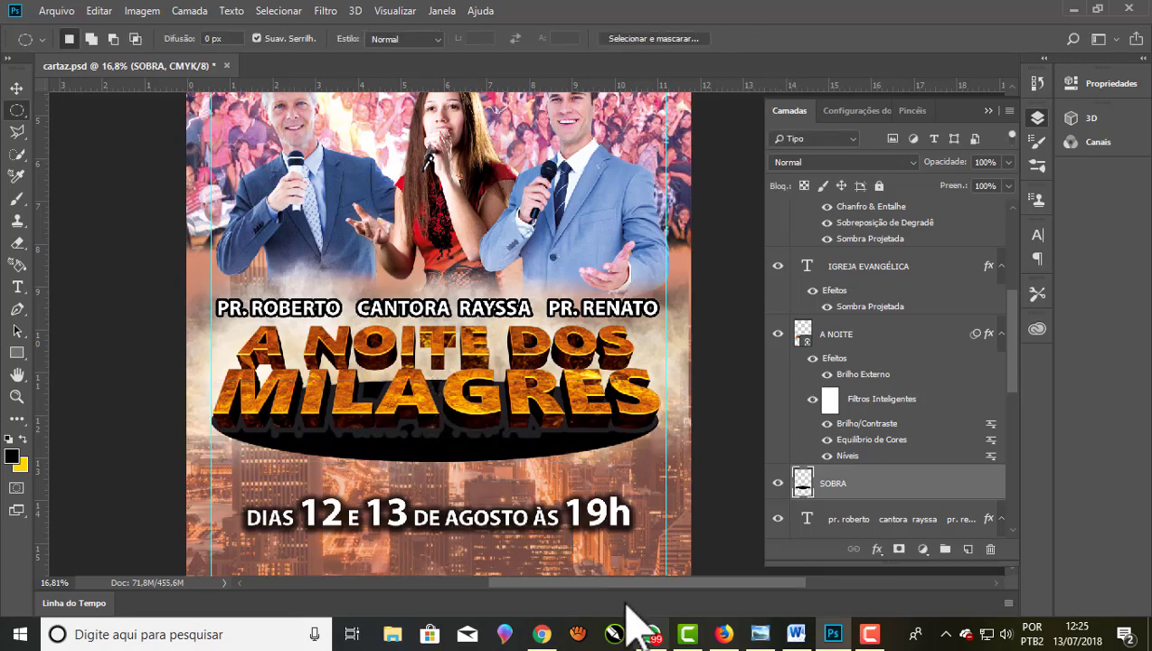
Apply a Desfoque Gaussiano of about 66.8 px radius to the SOBRA oval
click(325, 11)
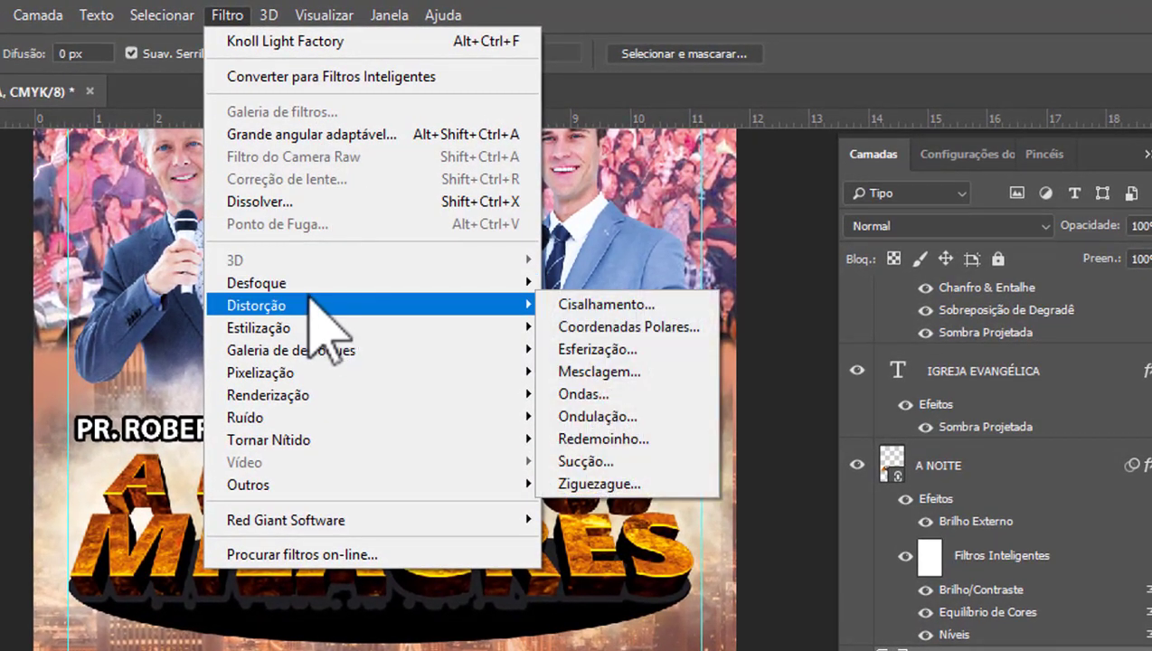
mouse_move(256, 282)
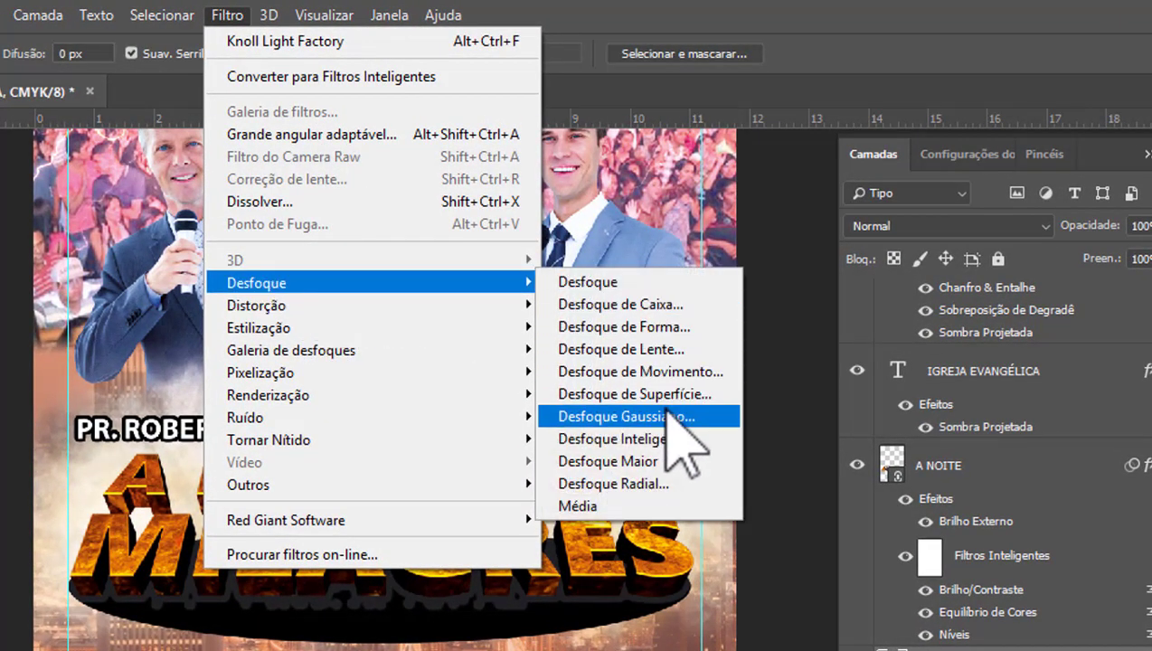
click(684, 417)
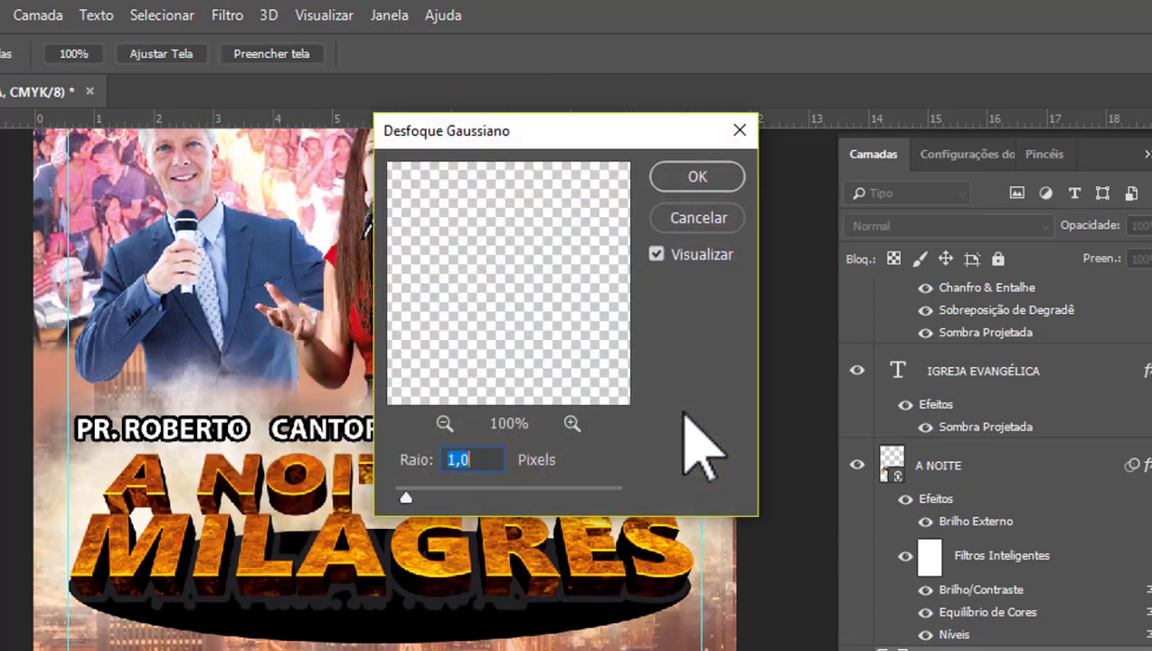
click(406, 497)
drag(415, 498, 488, 498)
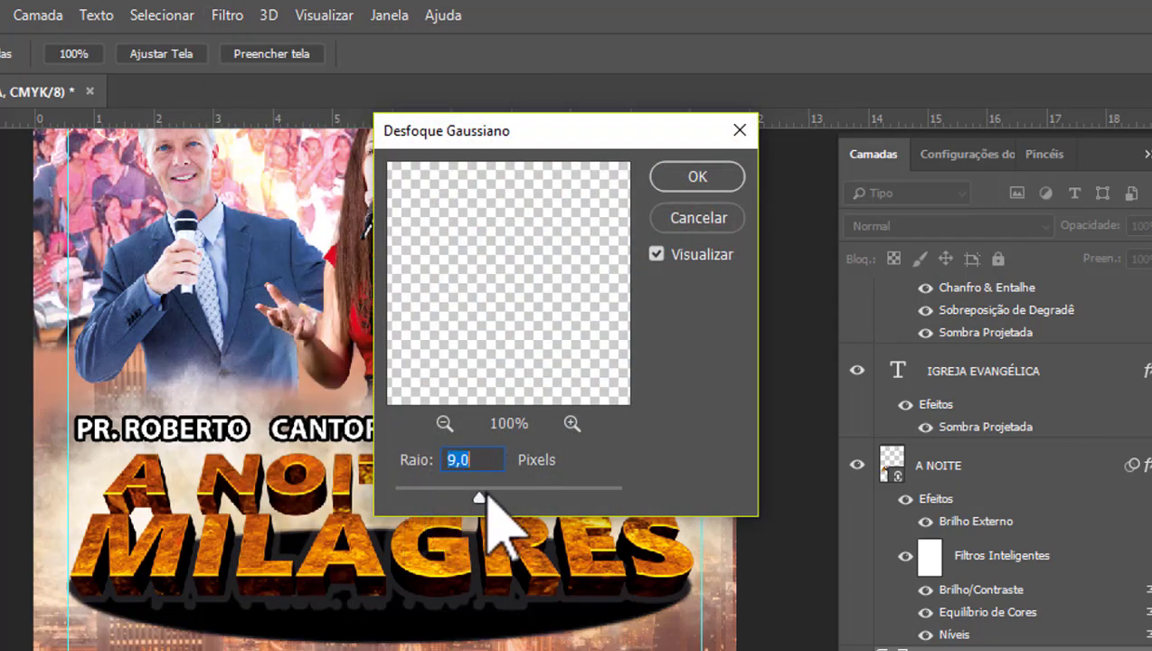
drag(480, 500, 542, 502)
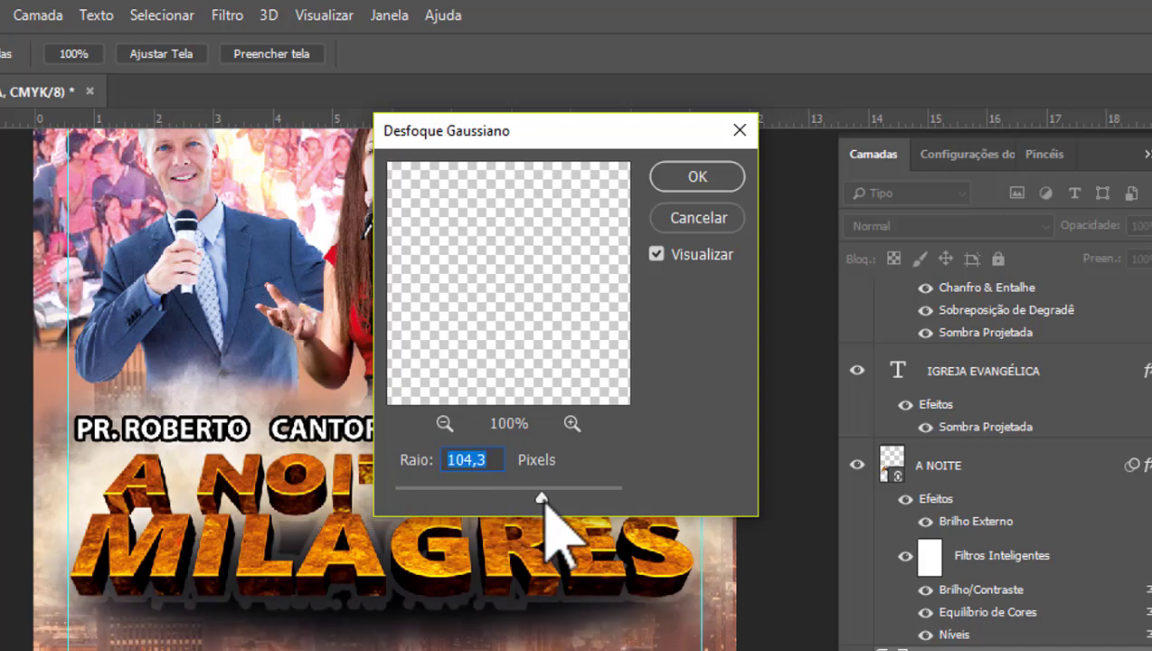
drag(546, 135, 767, 63)
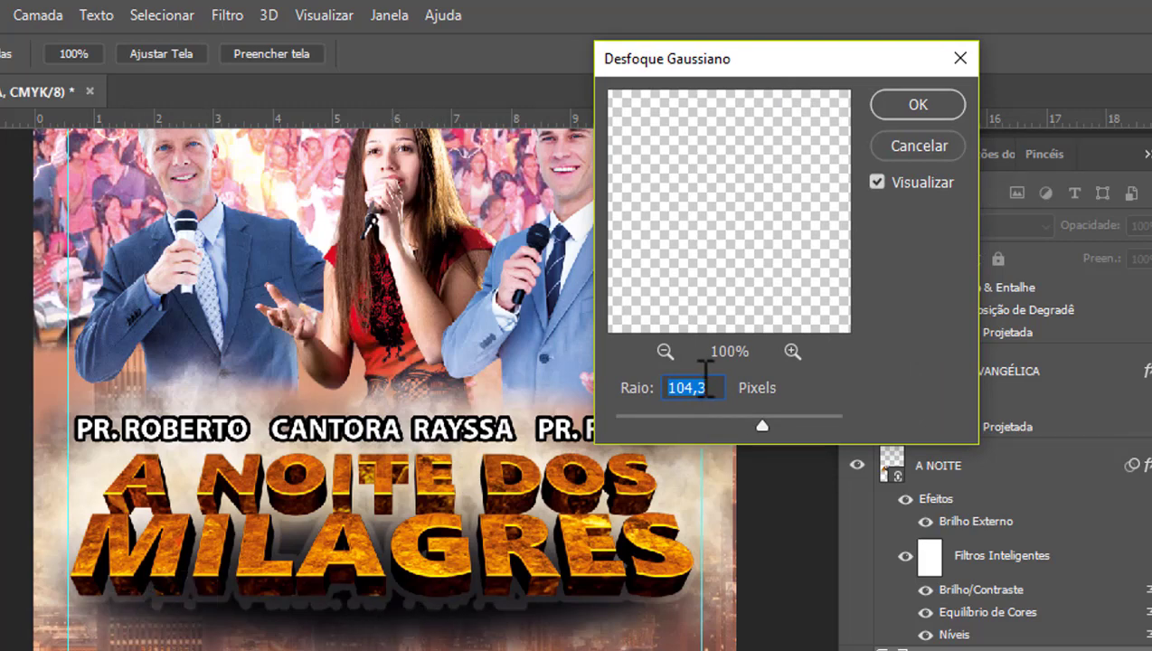
drag(762, 425, 746, 424)
click(918, 107)
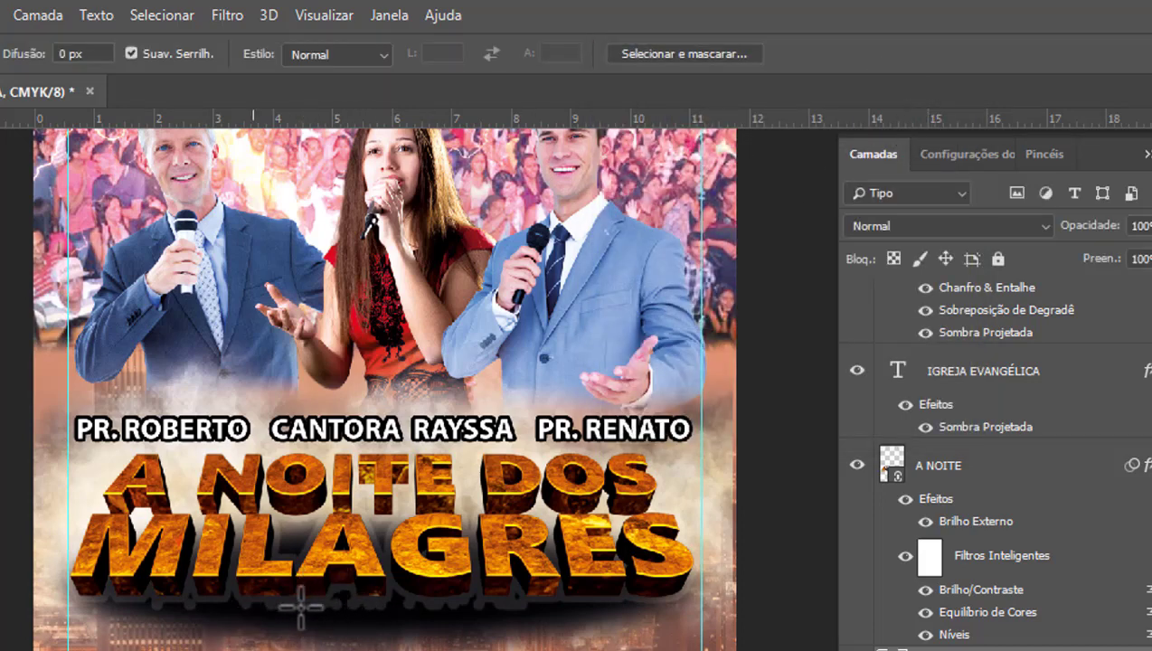
scroll(368, 615, up, 1)
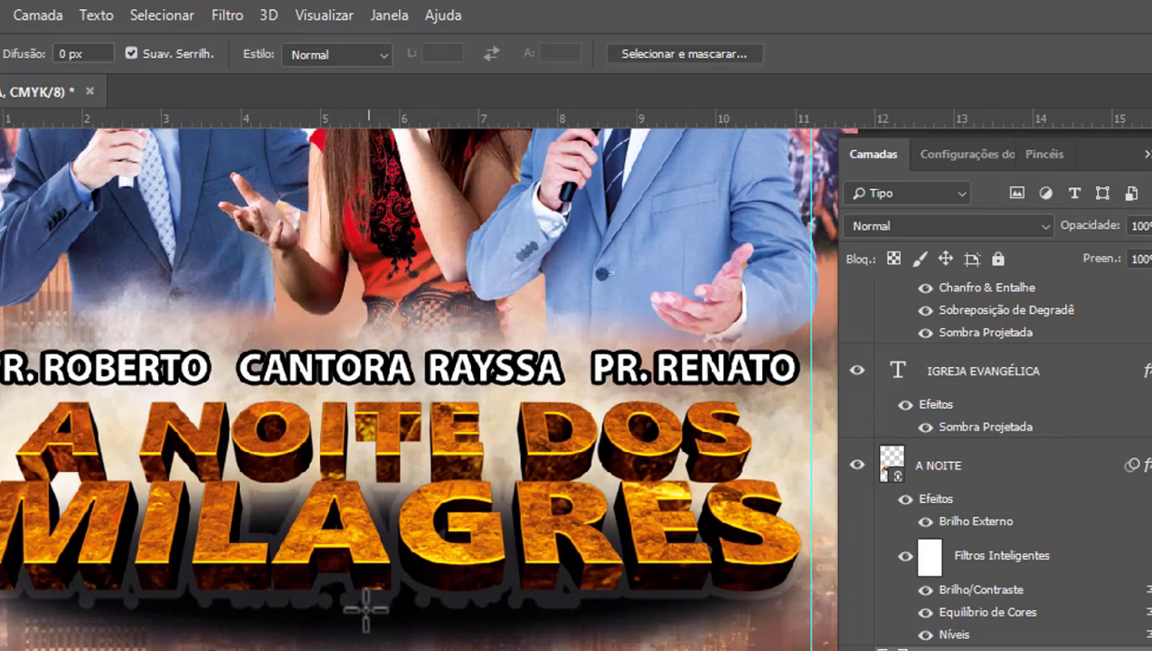
scroll(362, 608, down, 1)
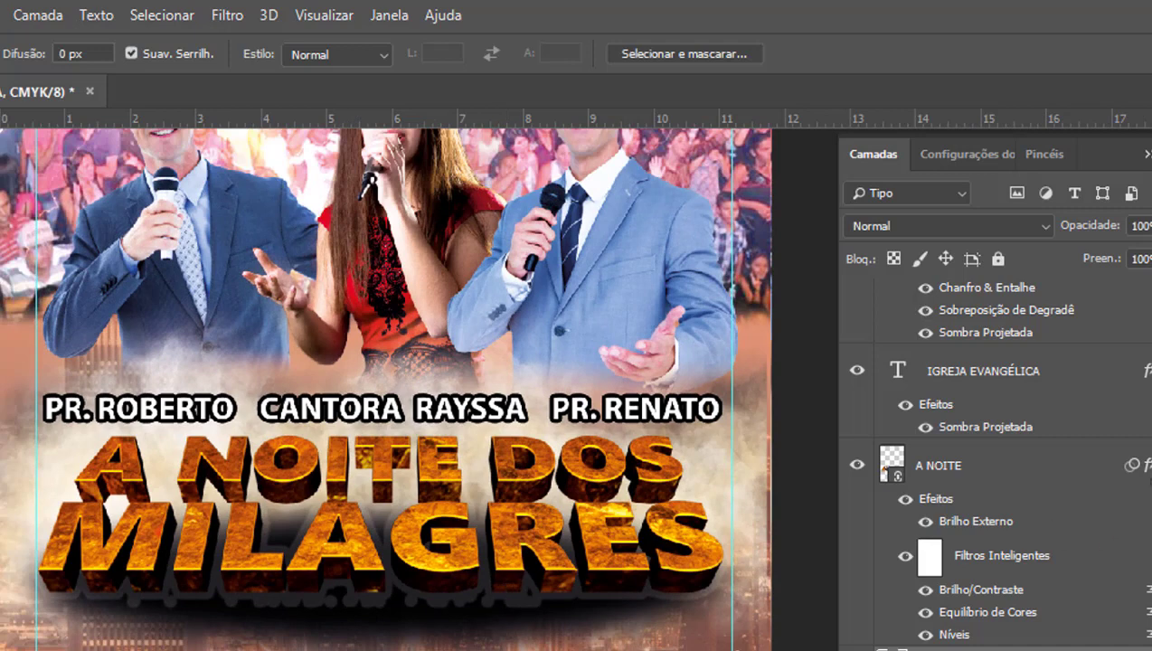
scroll(994, 461, up, 1)
scroll(995, 461, up, 2)
scroll(995, 461, up, 3)
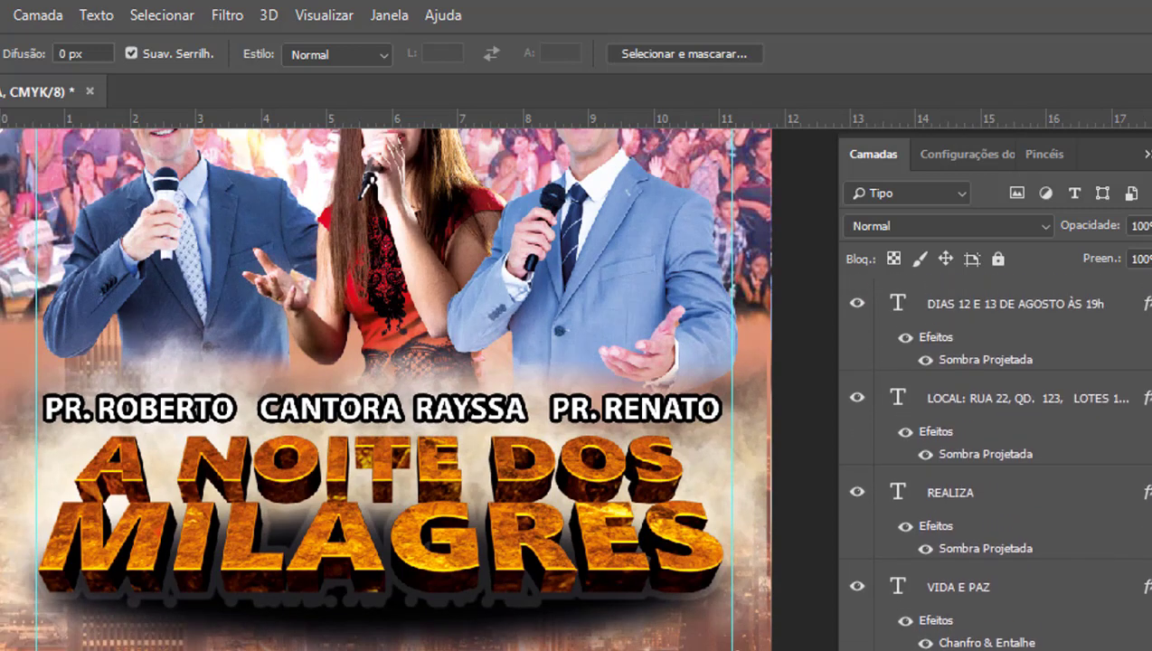
scroll(994, 461, down, 6)
scroll(995, 461, down, 5)
scroll(995, 461, down, 1)
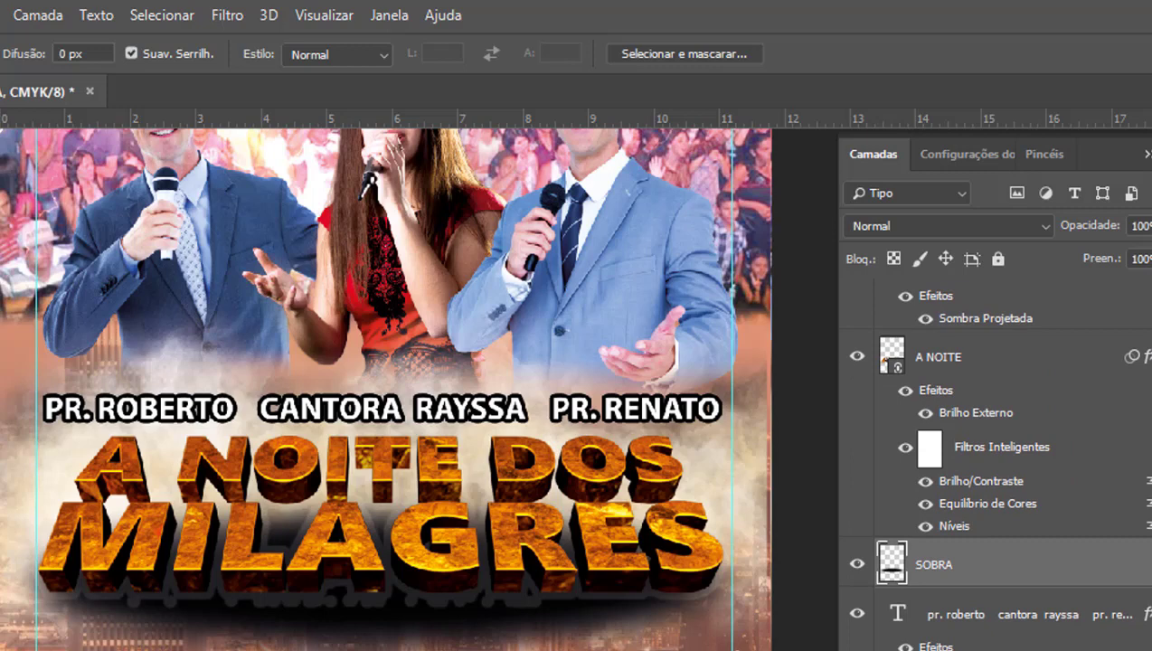
click(1006, 362)
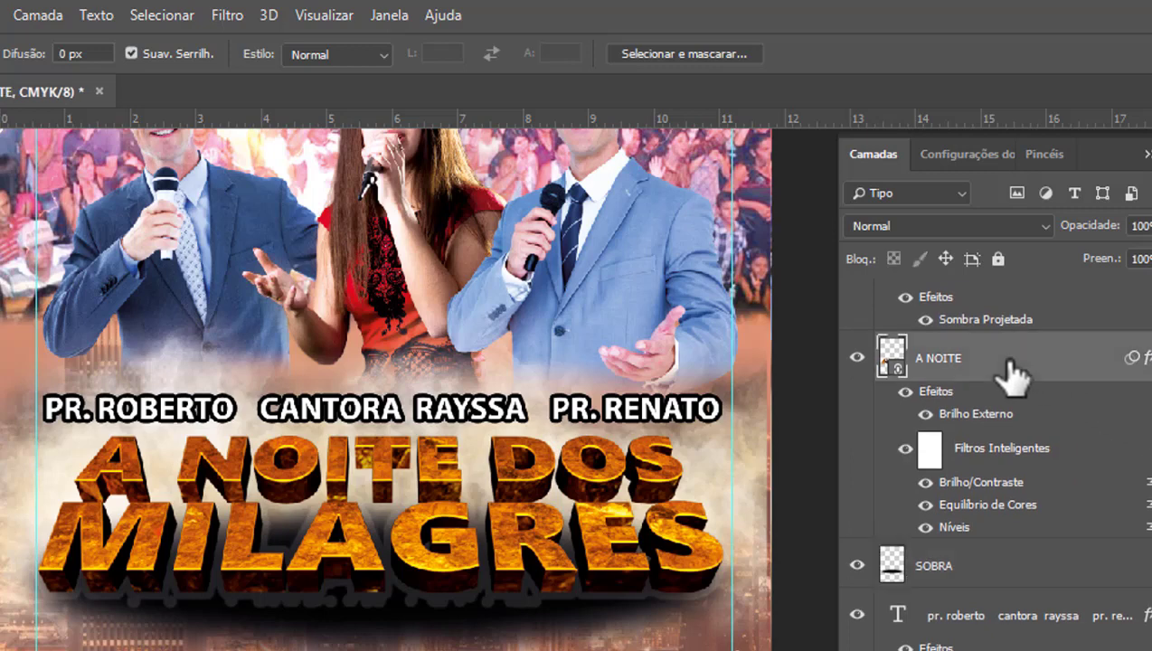
double_click(1084, 362)
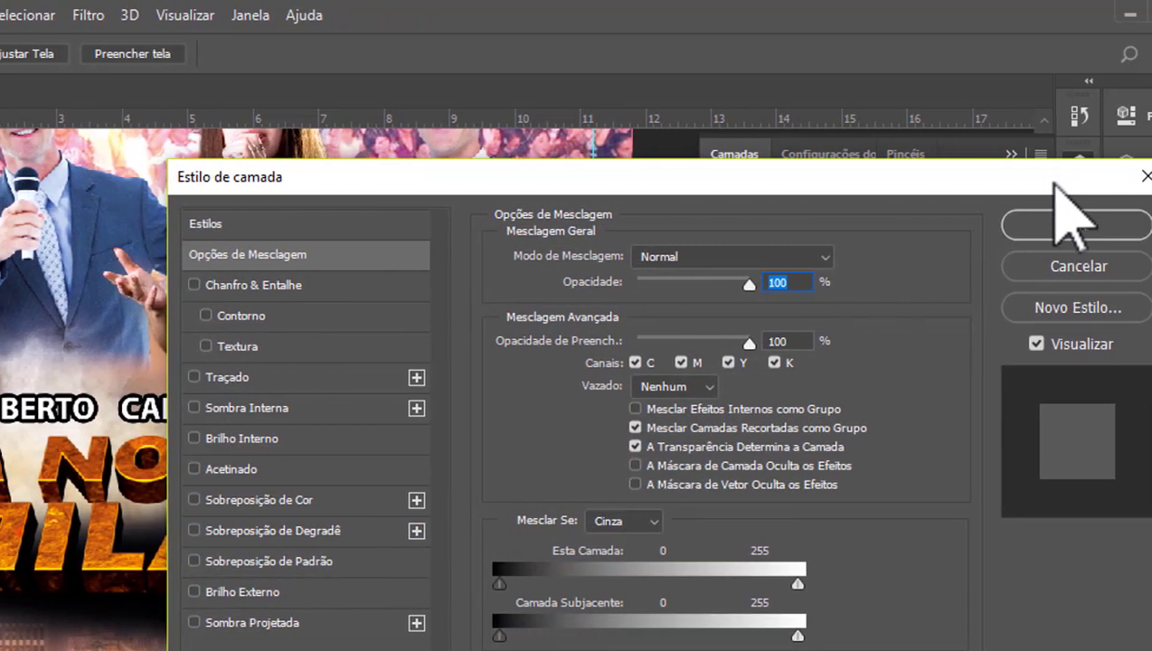
click(1031, 226)
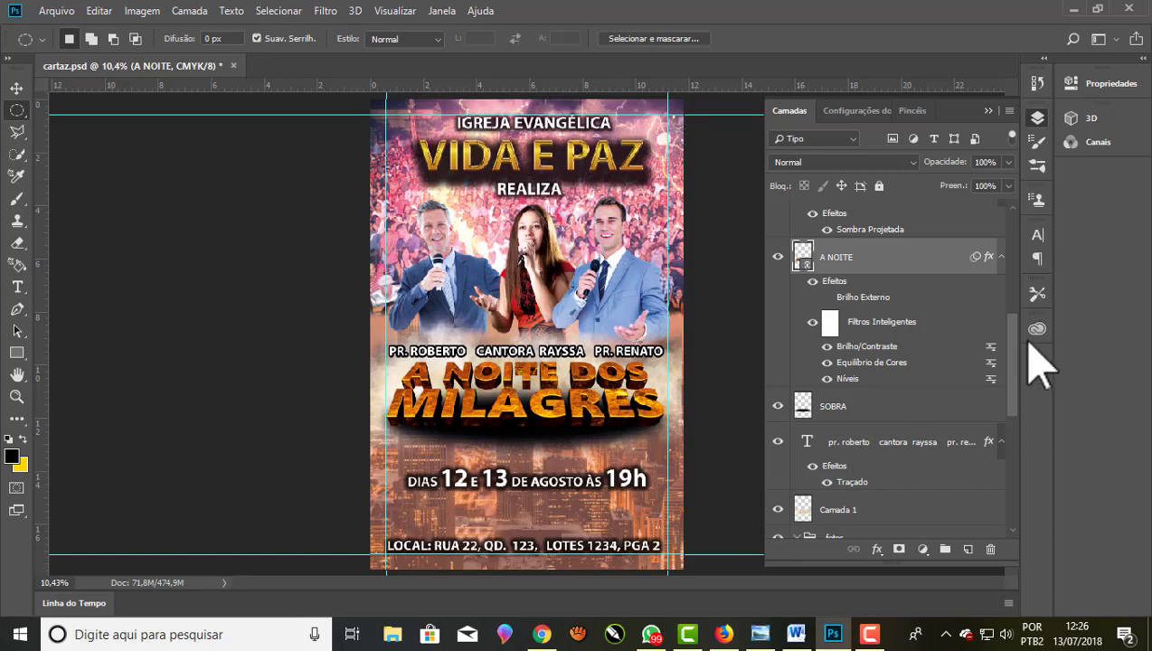
Select all text layers, align their horizontal centres, and collapse the Layers panel
drag(1012, 357, 1012, 493)
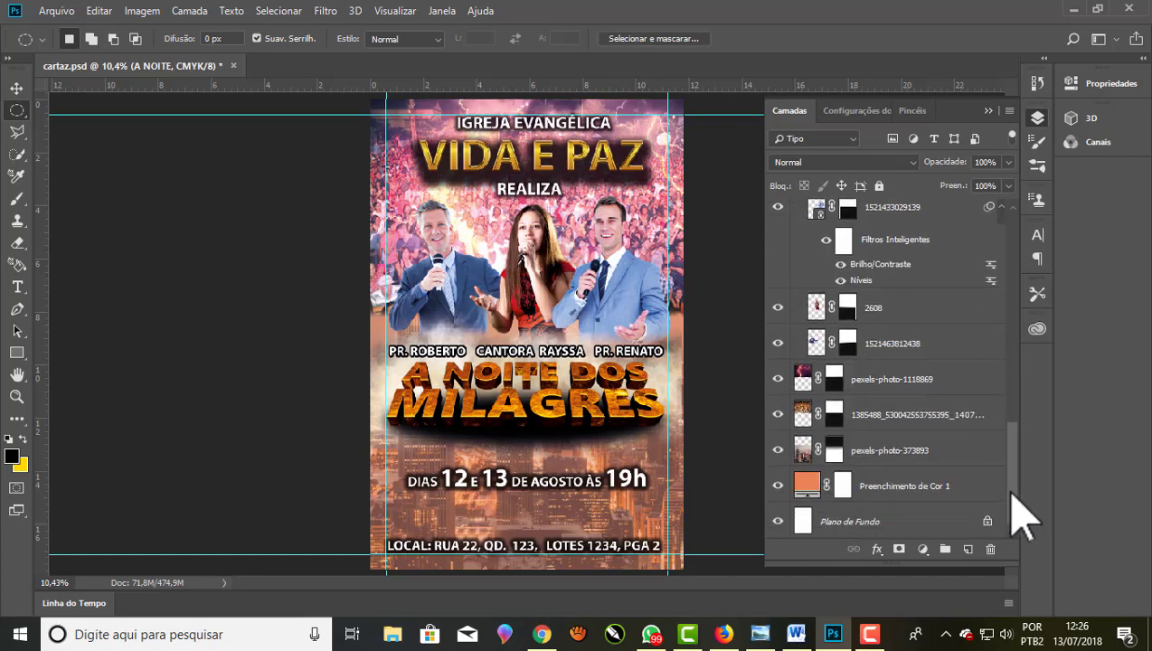
click(890, 522)
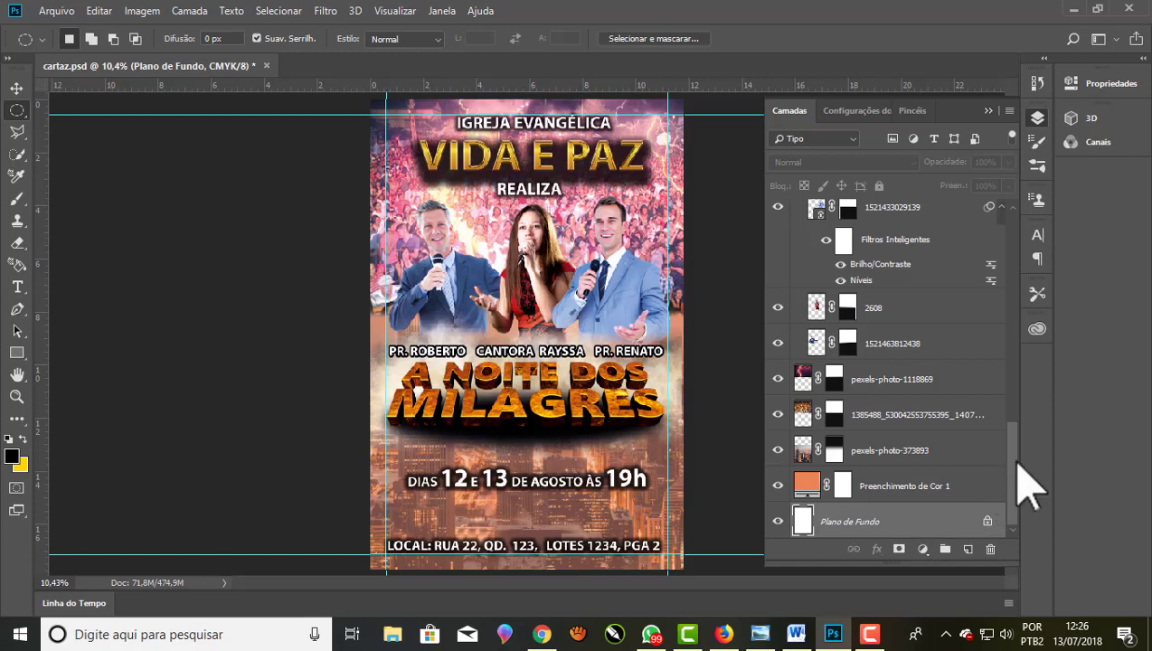
drag(1015, 454, 1024, 378)
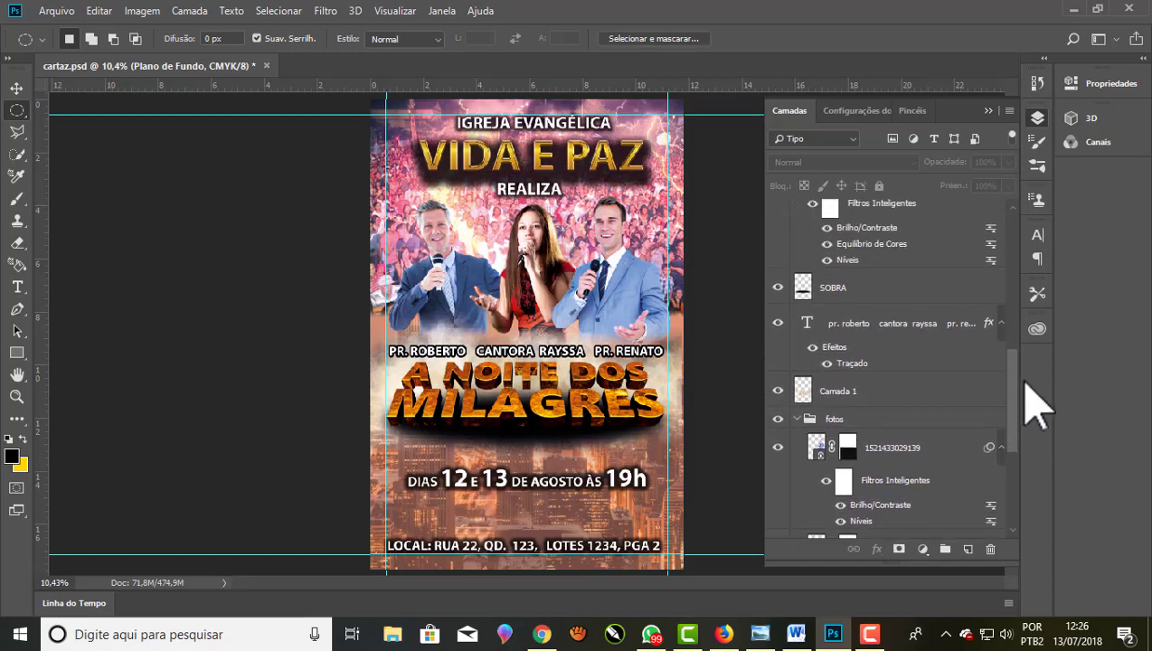
click(902, 329)
drag(1016, 388, 1017, 357)
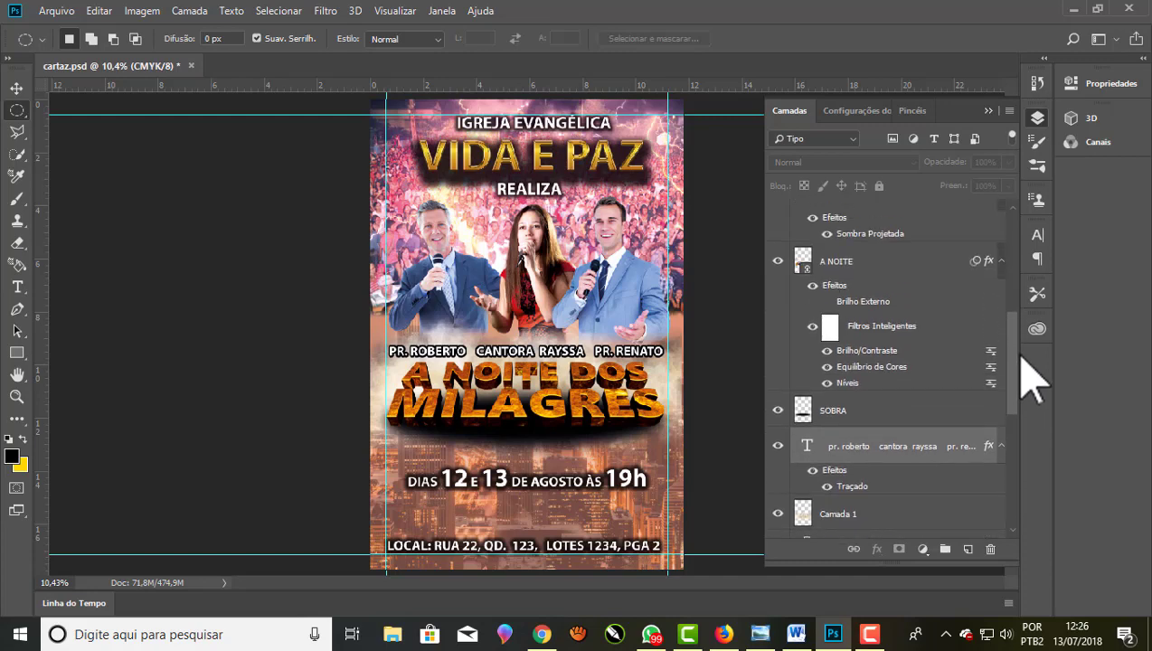
click(897, 294)
key(ctrl+alt+a)
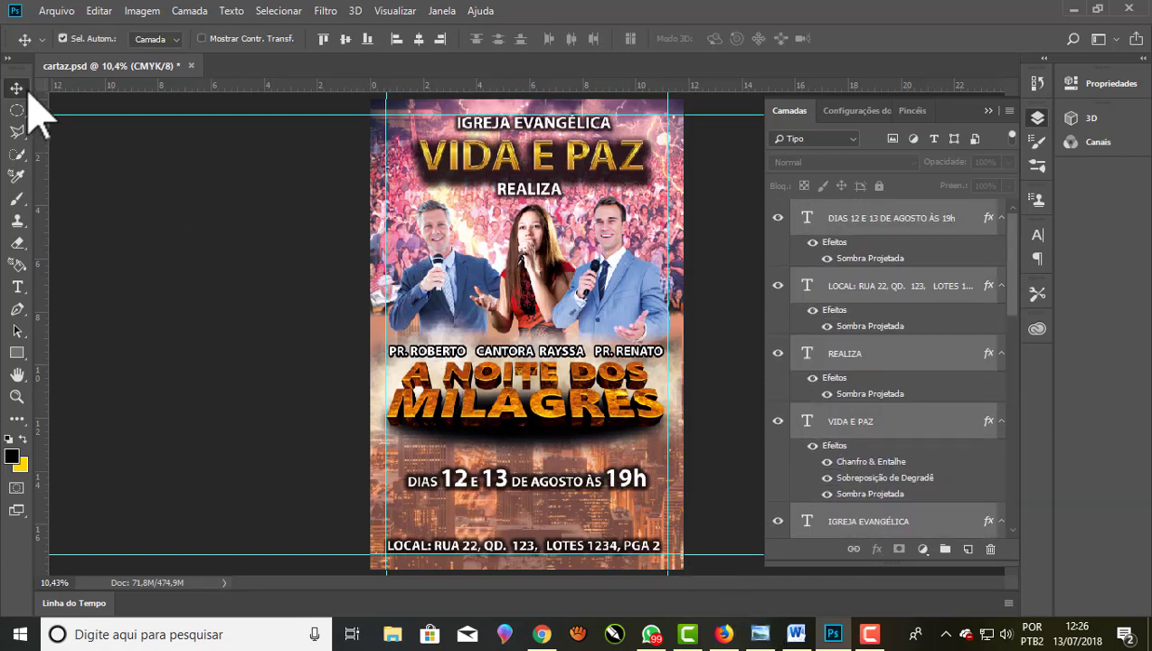
click(419, 39)
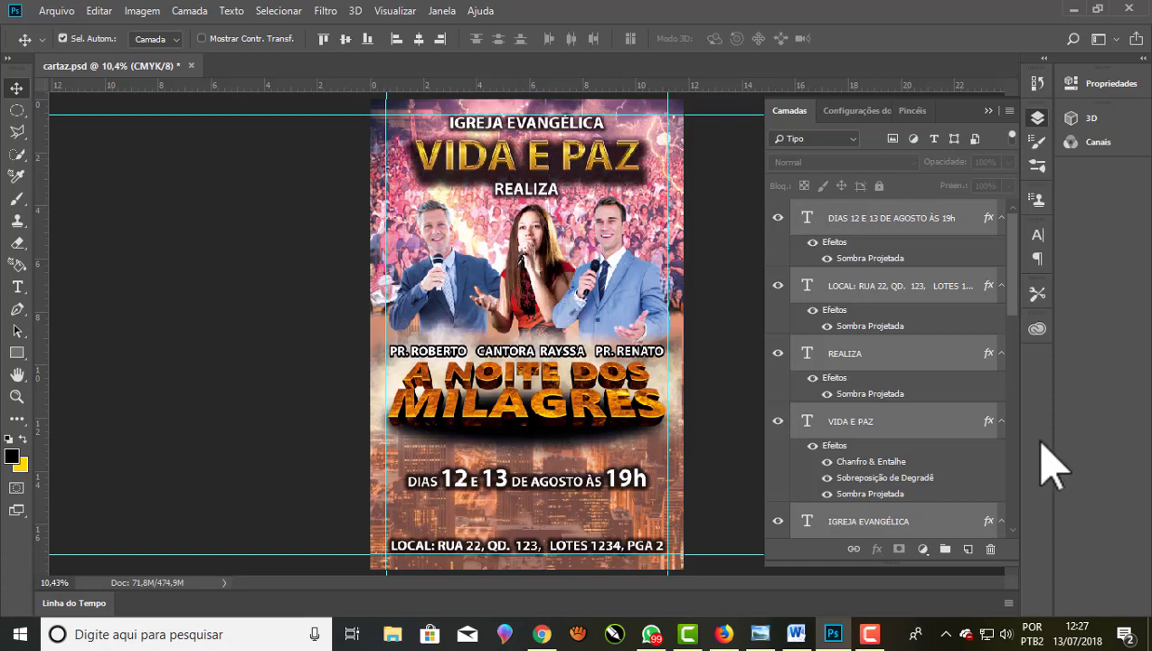
click(990, 112)
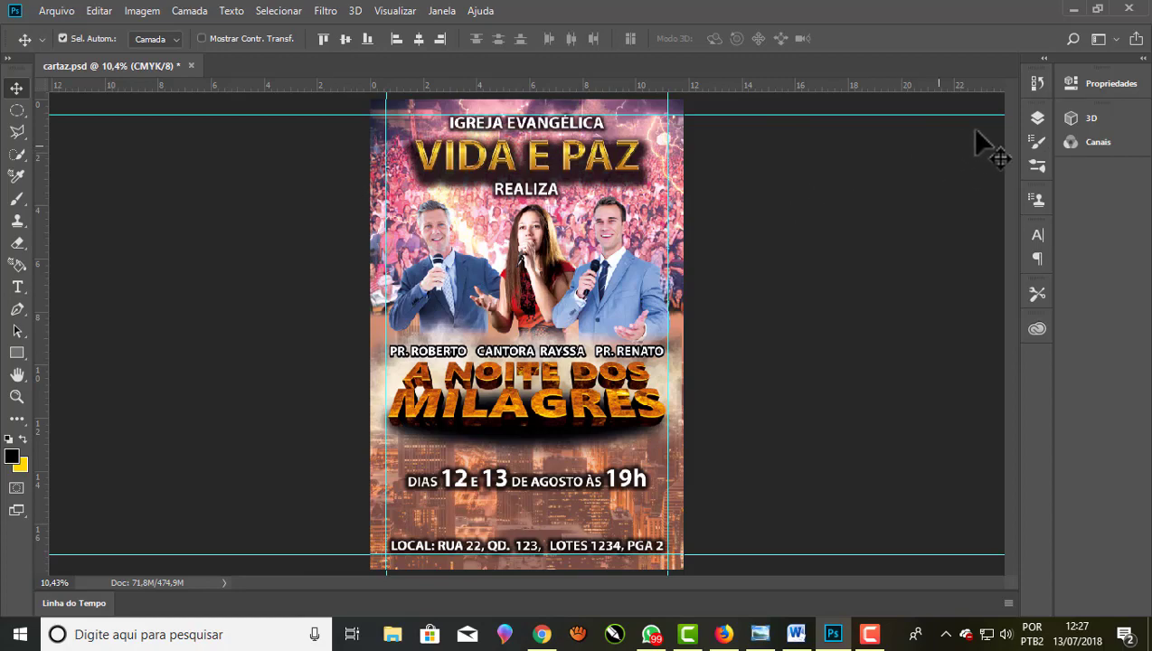
Start Salvar como and navigate to the Imagens folder
click(1038, 122)
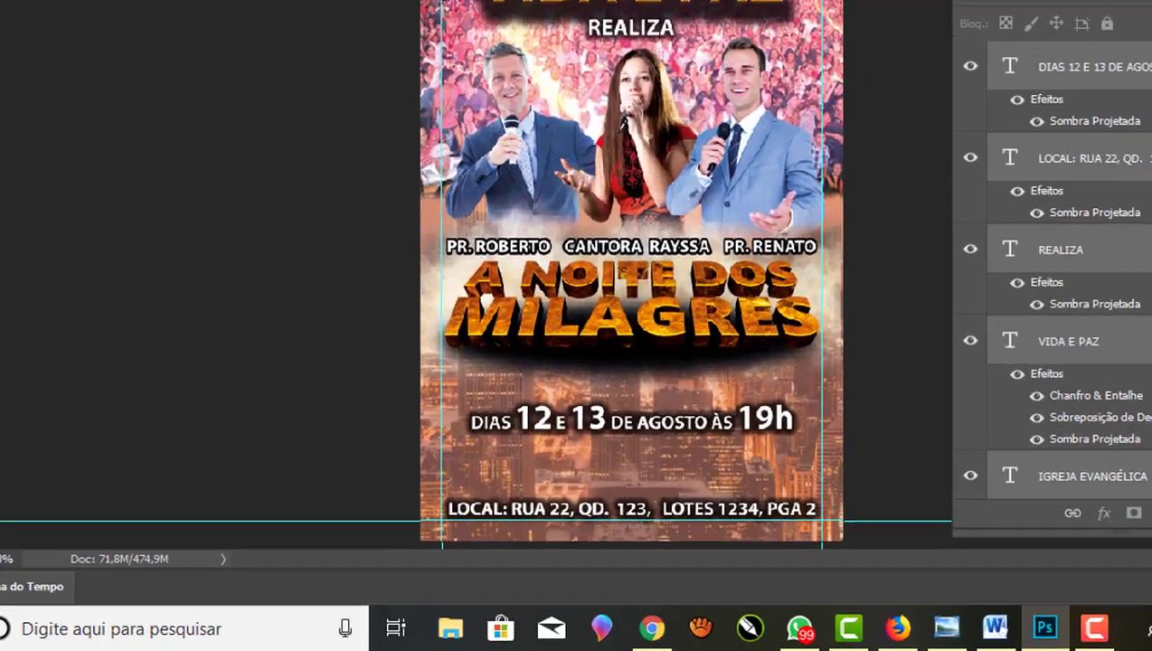
click(56, 11)
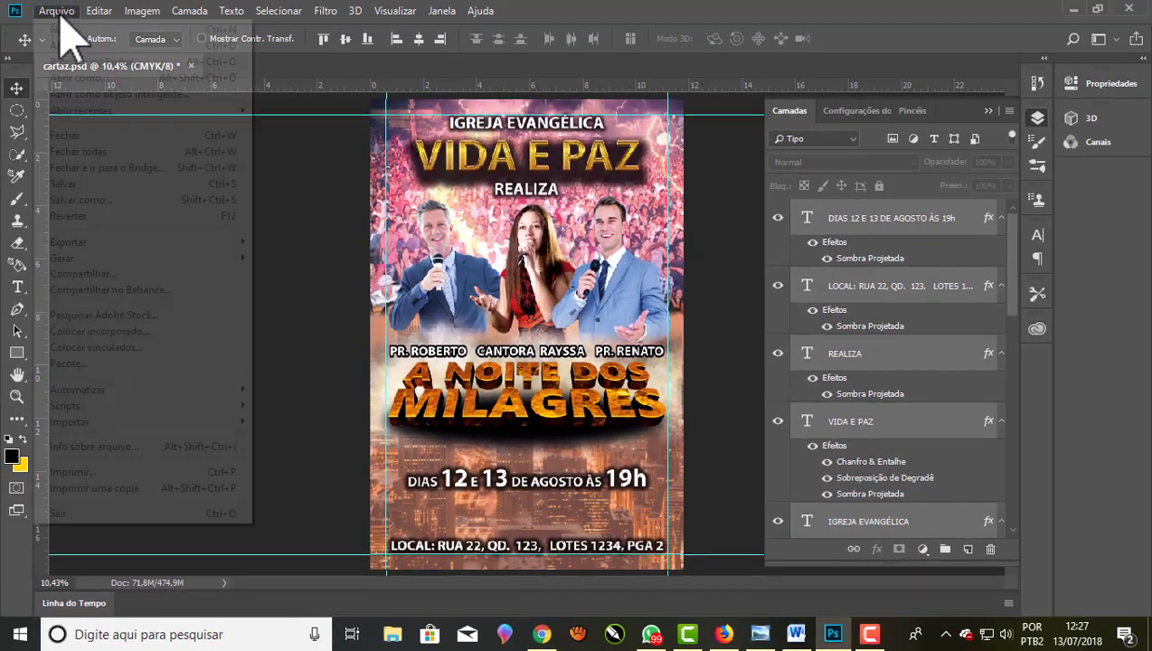
click(91, 201)
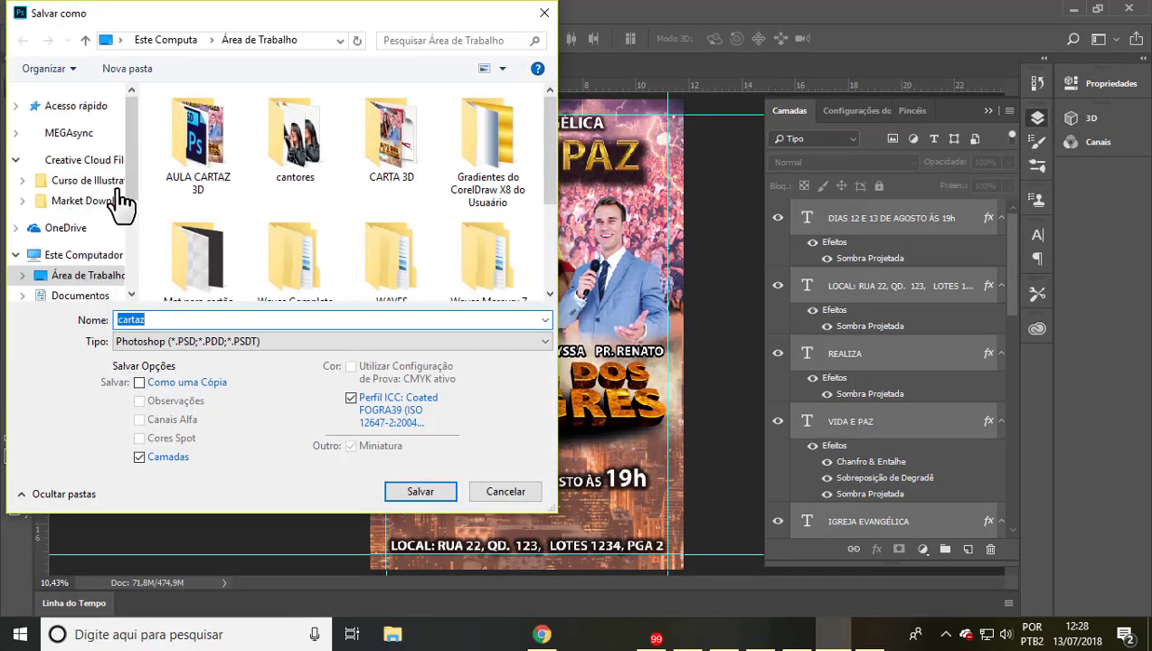
scroll(126, 208, down, 5)
click(89, 168)
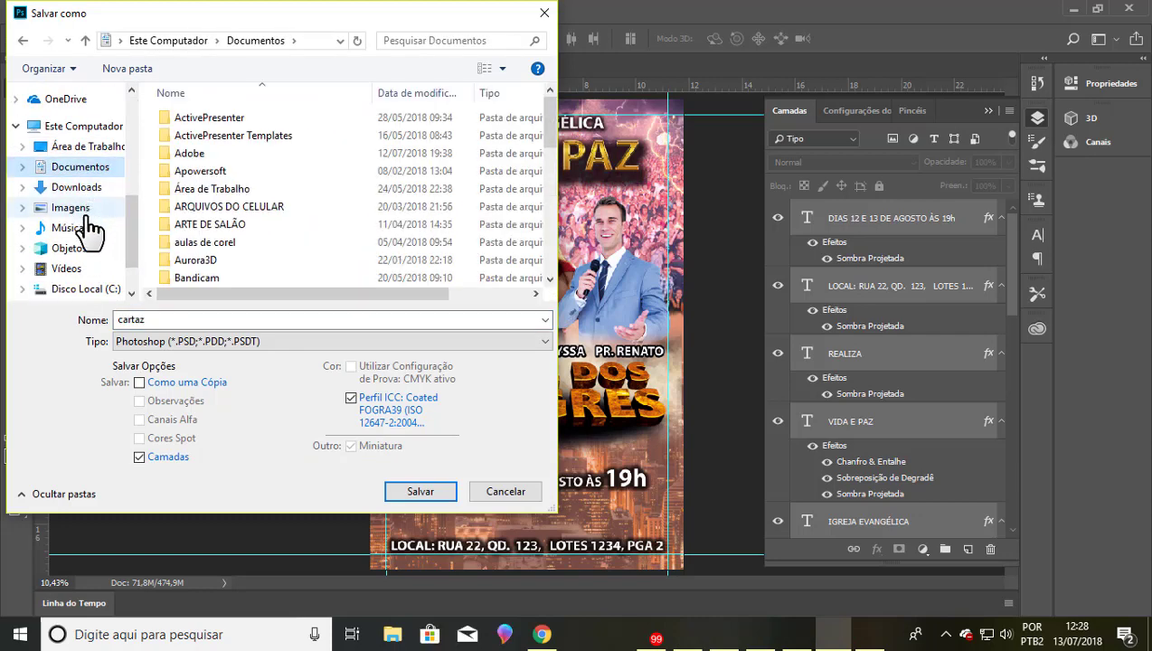
key(Return)
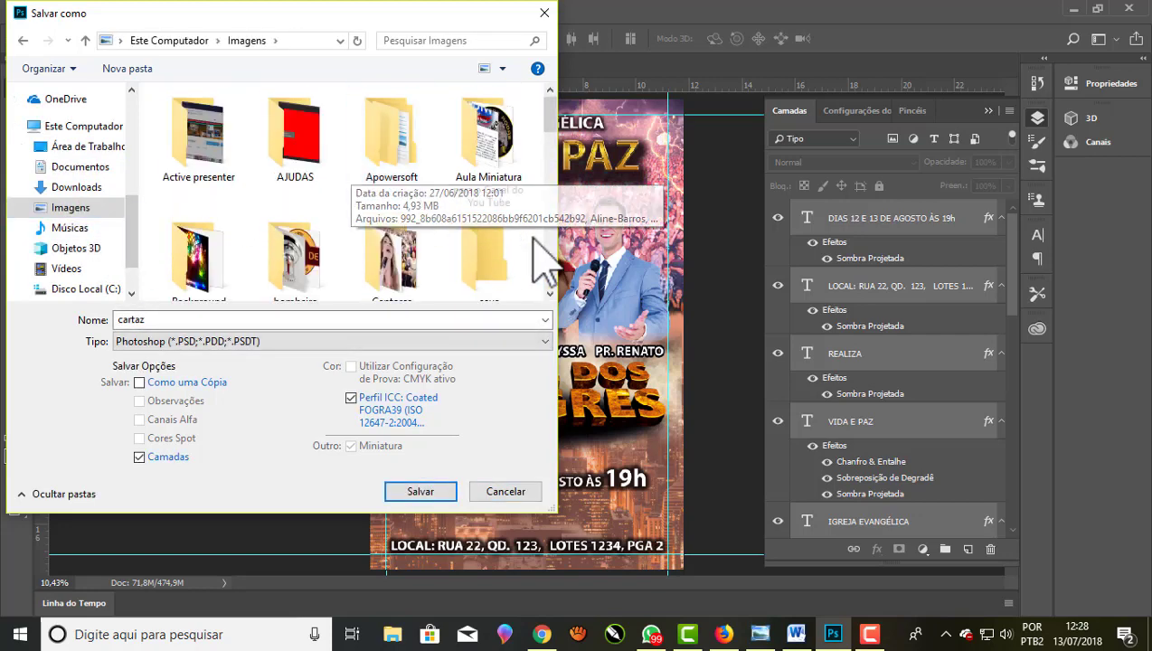
Create an AULAS folder there and save the poster as 'cartaz 3D EDITÁVEL'
click(121, 65)
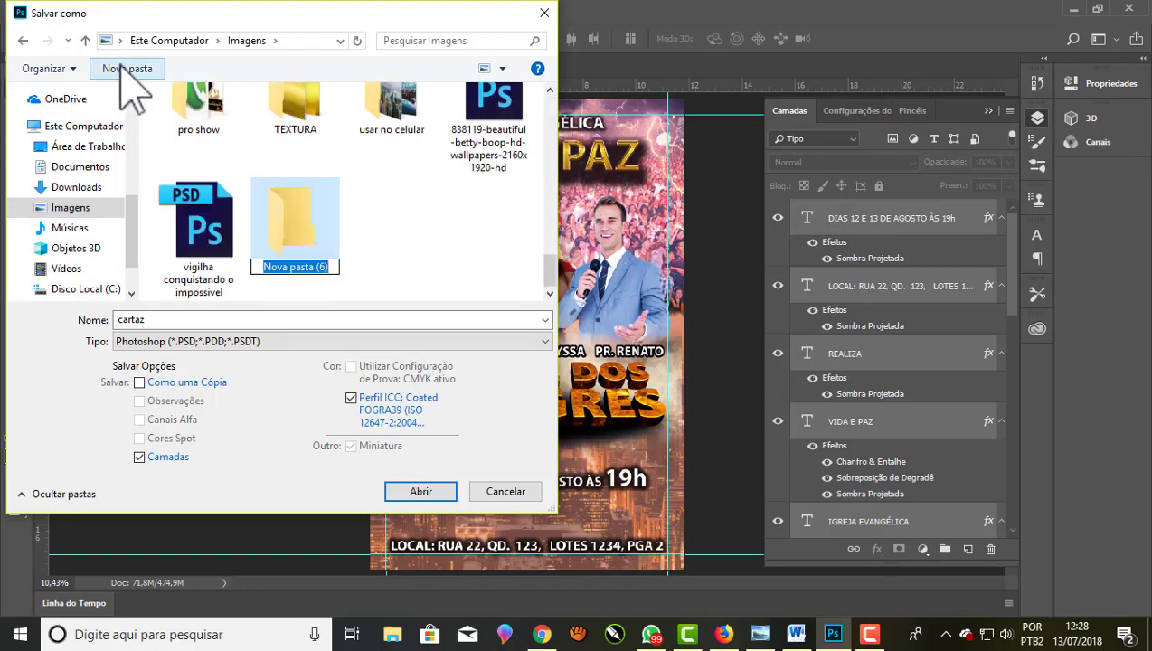
text(AULAS)
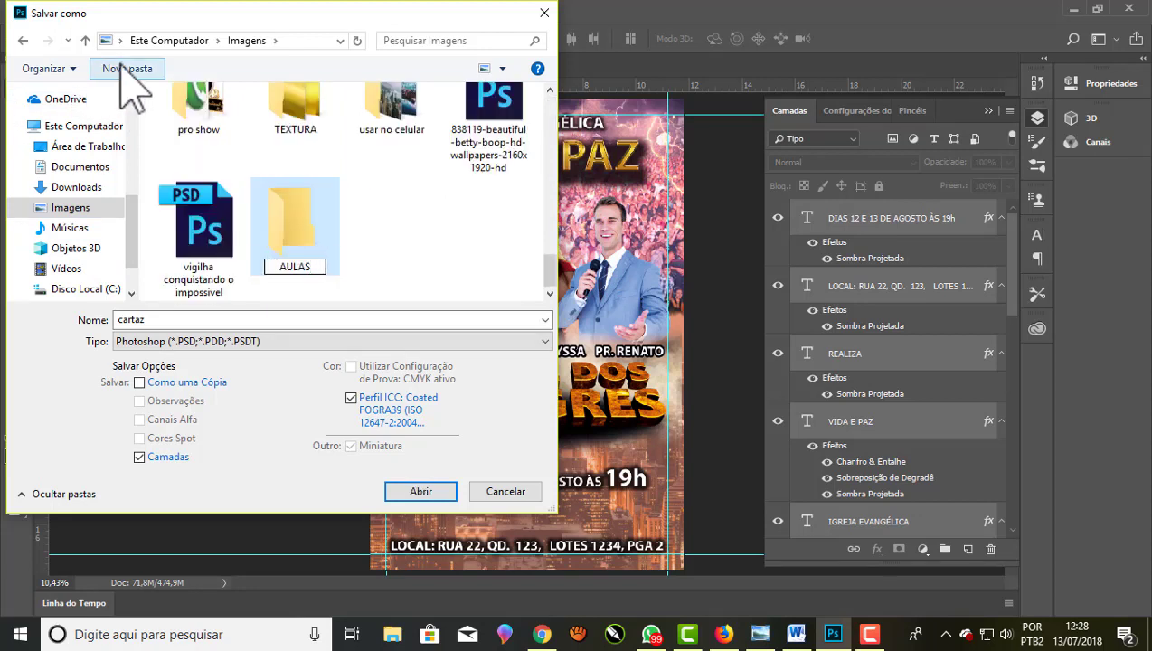
double_click(295, 226)
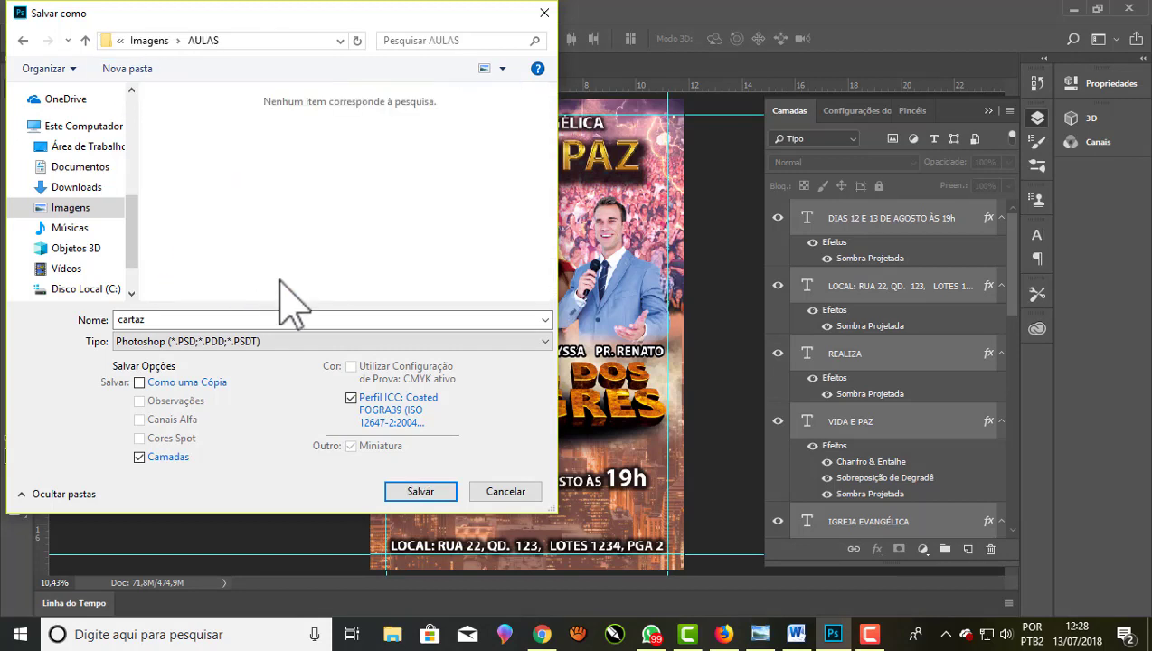
double_click(205, 320)
text(3D EDITÁVEL)
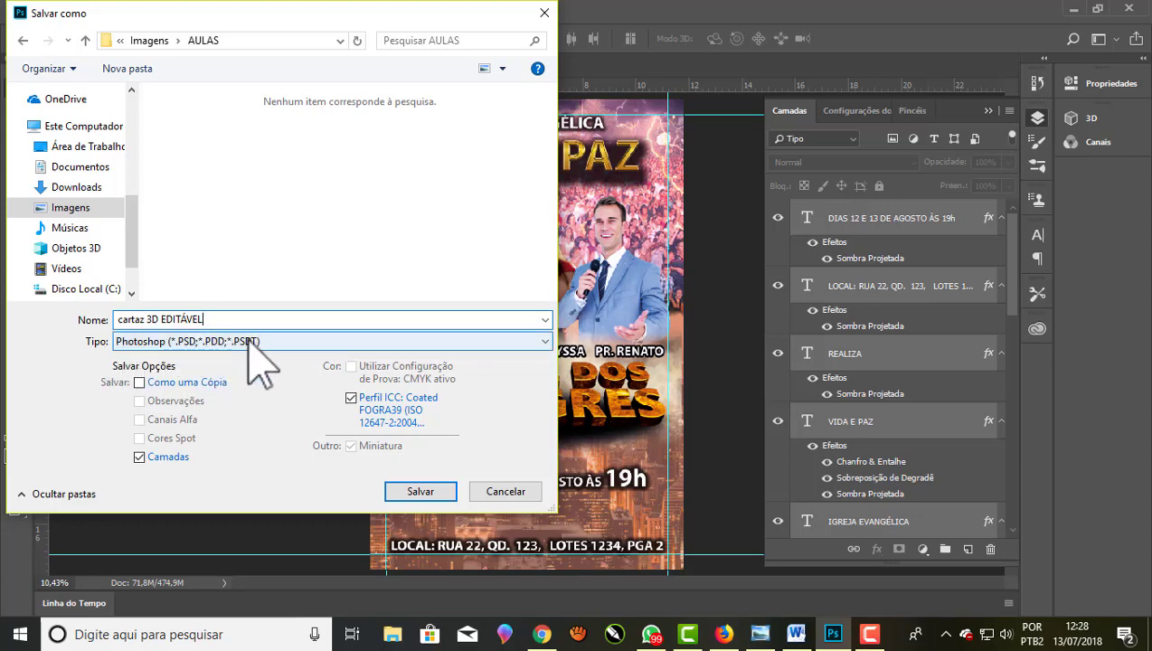
click(418, 492)
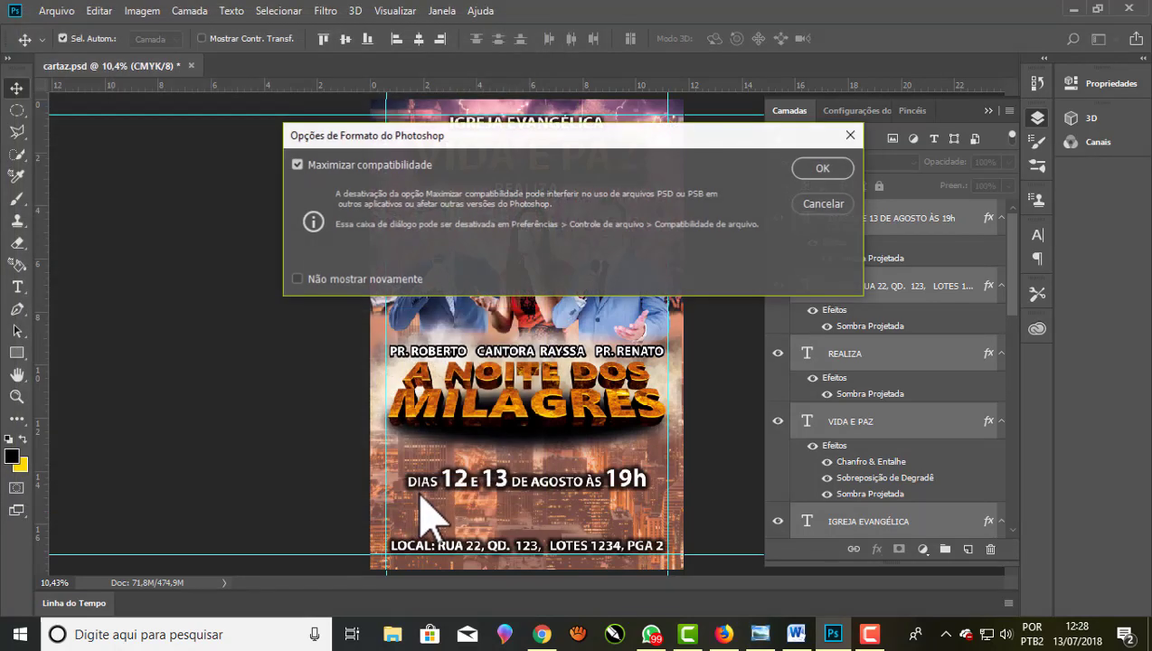
Finish the PSD save with compatibility and flatten the poster to Plano de Fundo
click(818, 169)
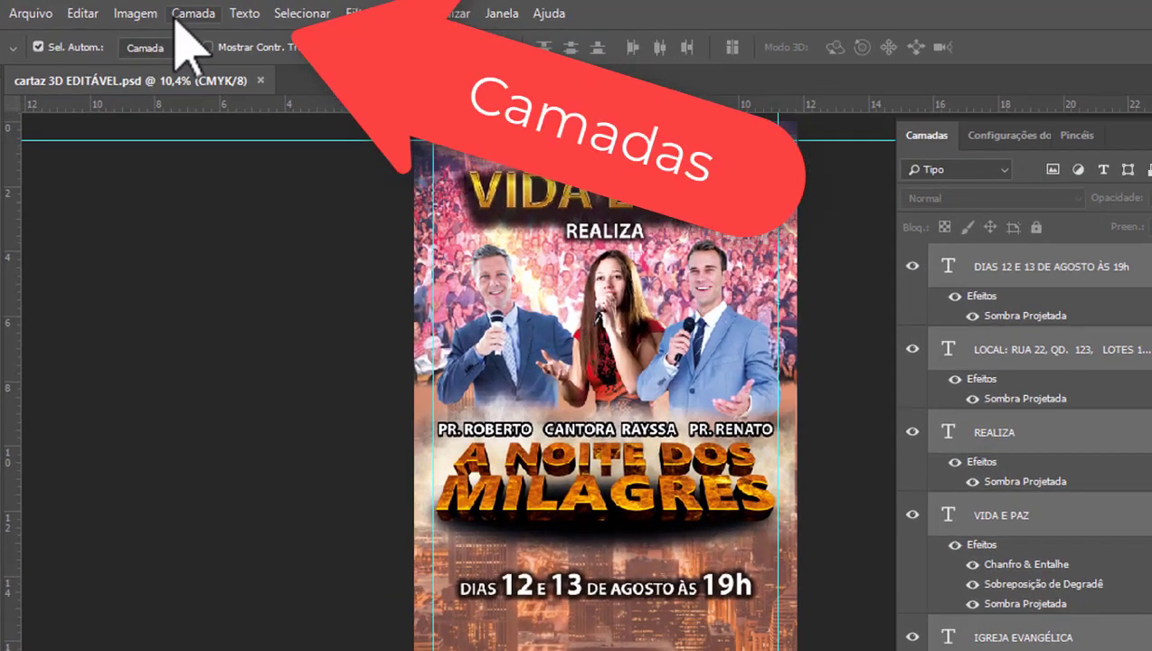
click(189, 11)
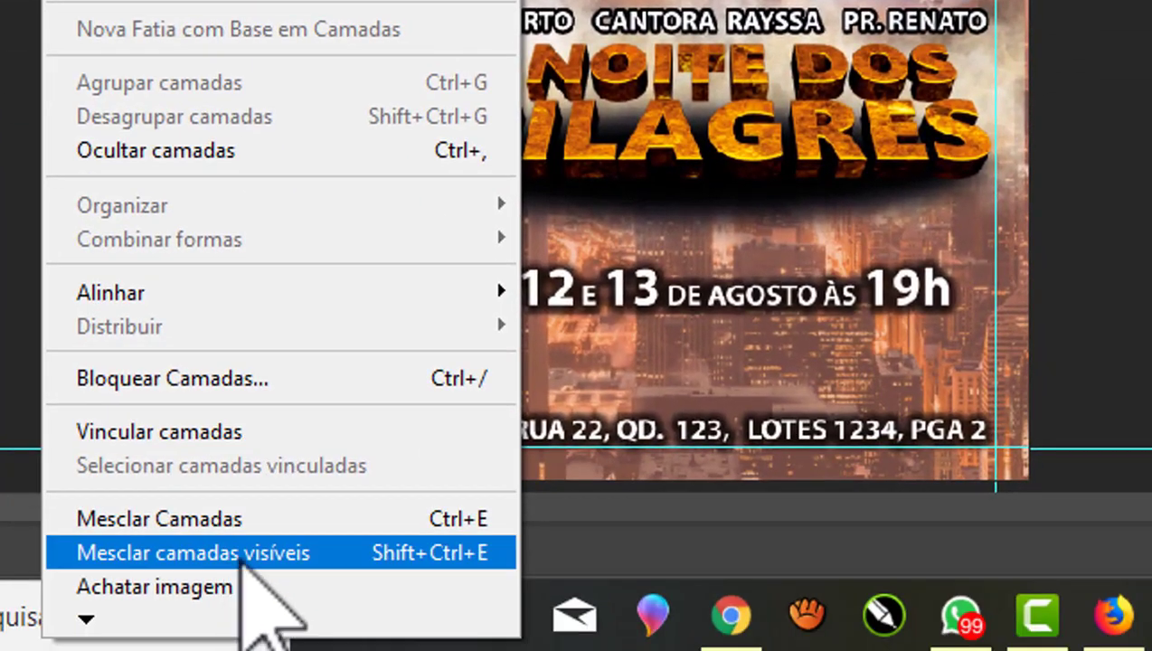
click(286, 575)
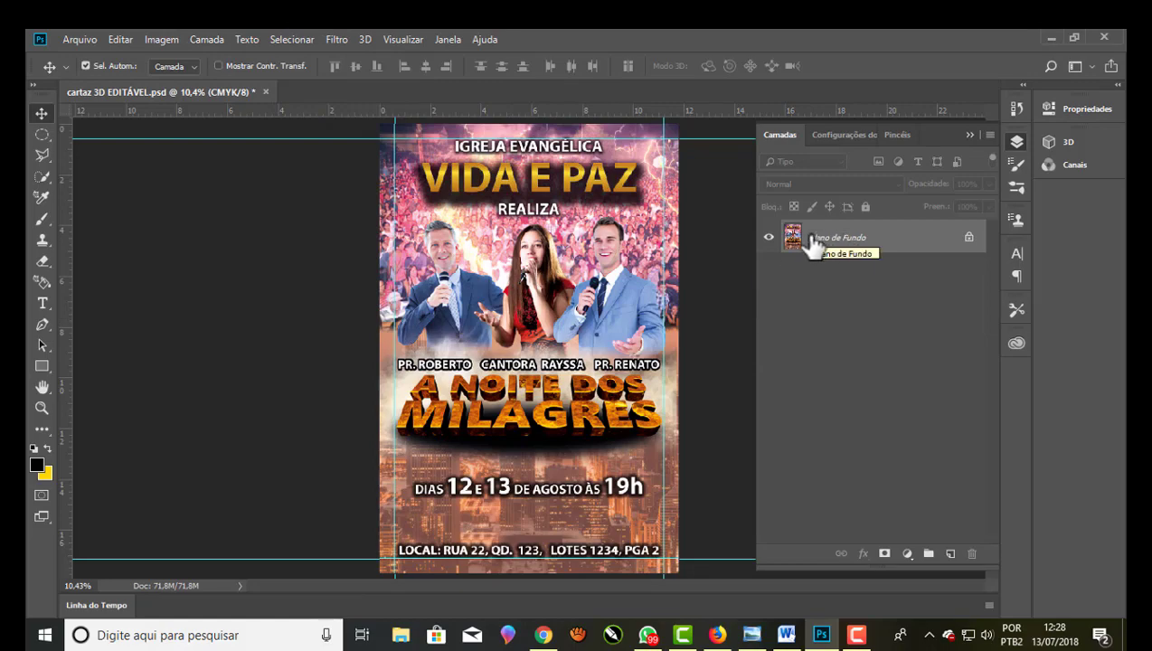
Save a copy of the flattened poster named 'cartaz 3D RENDERIZADO'
click(80, 39)
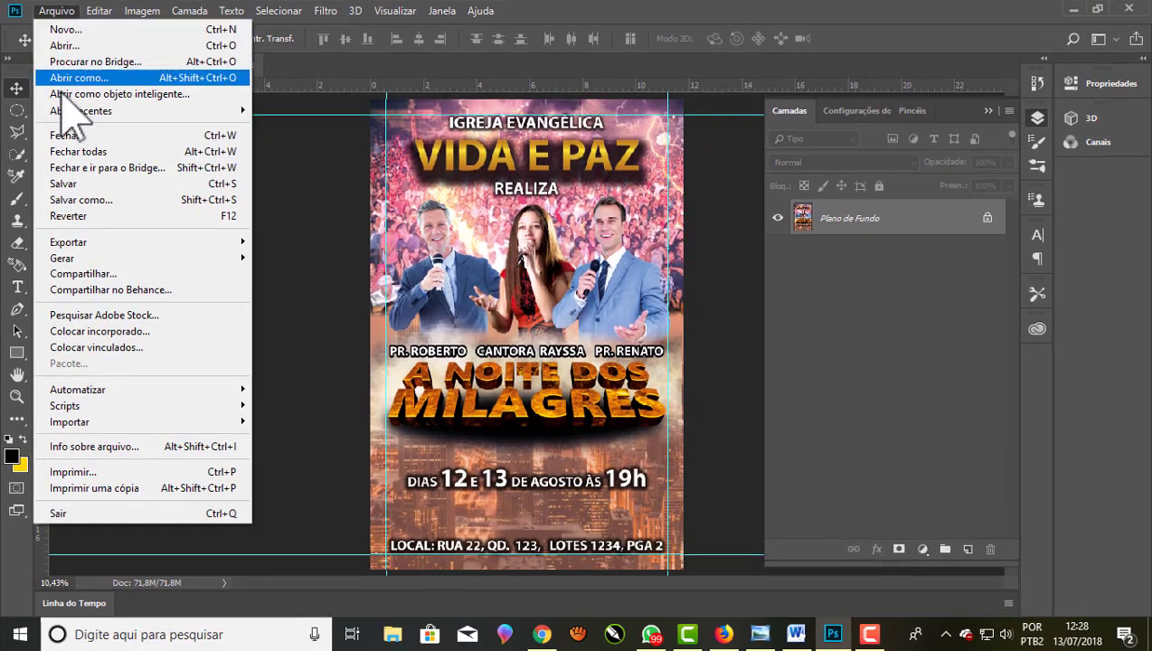
click(96, 202)
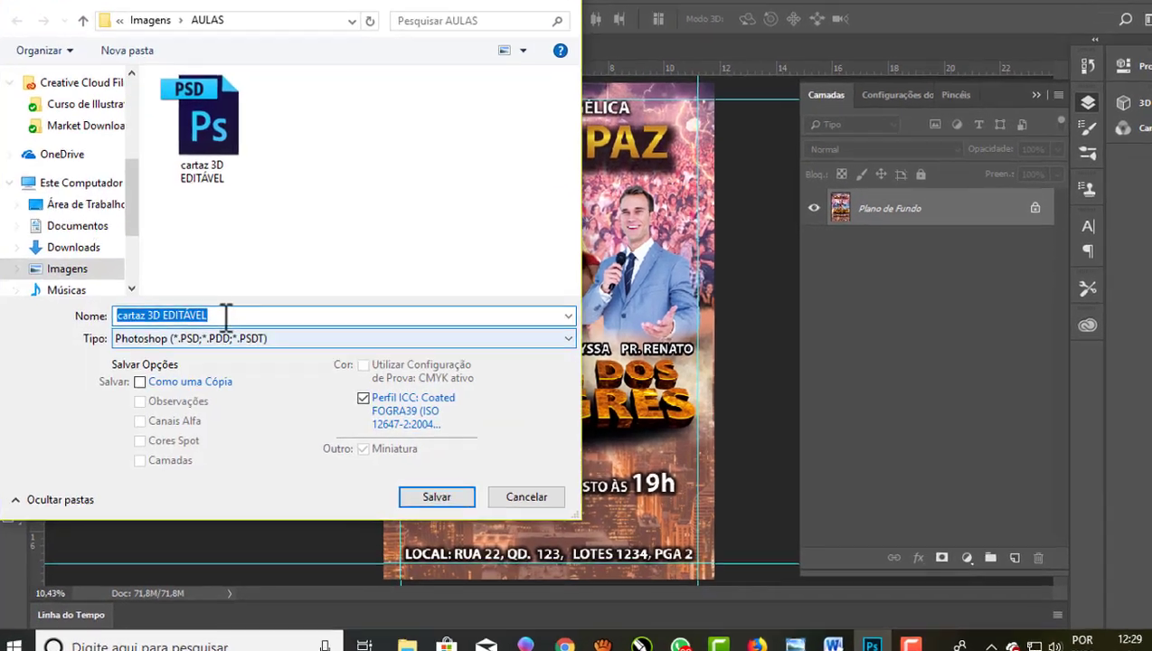
click(226, 315)
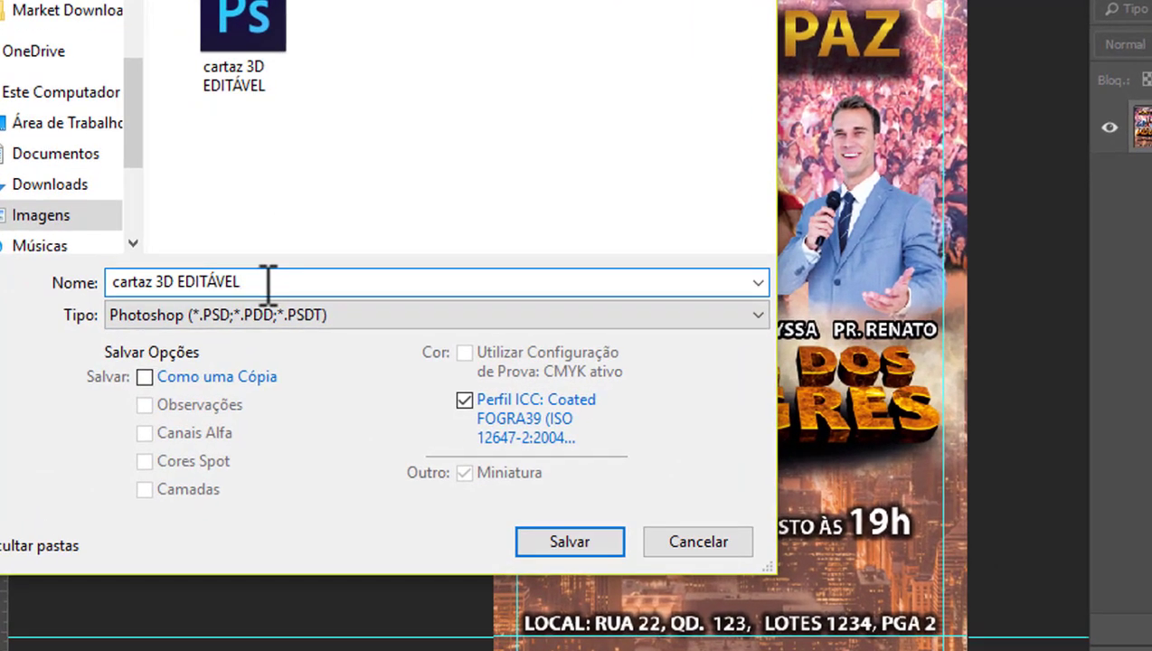
key(BackSpace)
key(BackSpace)
key(BackSpace)
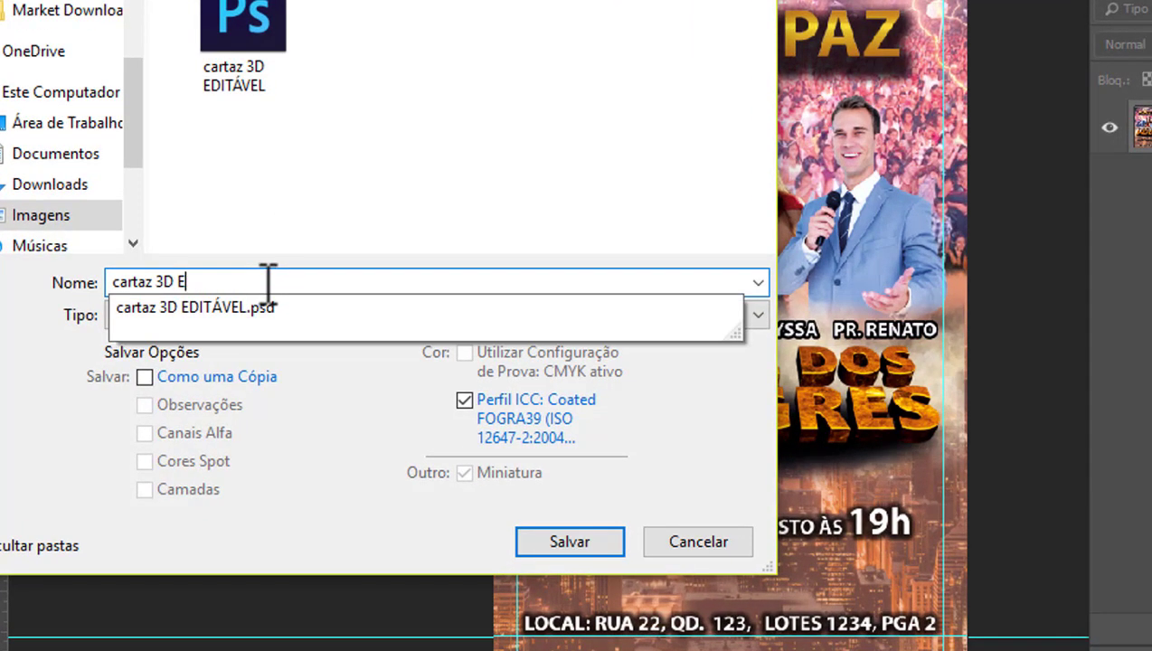
text(RENDERIZADO)
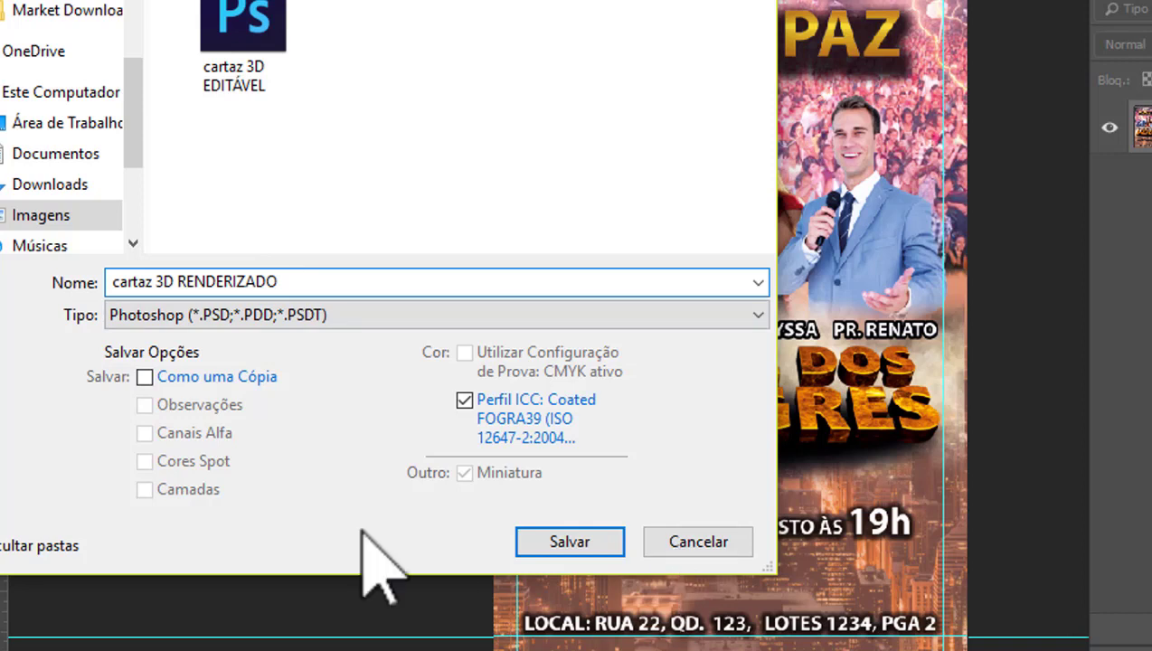
click(145, 377)
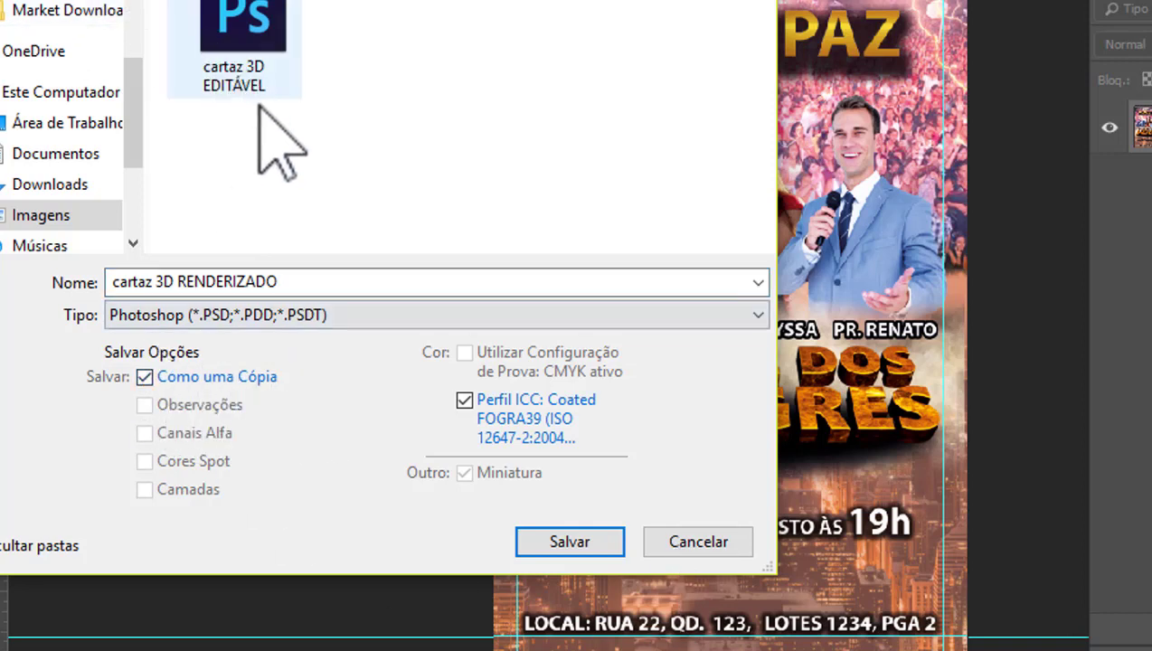
click(571, 548)
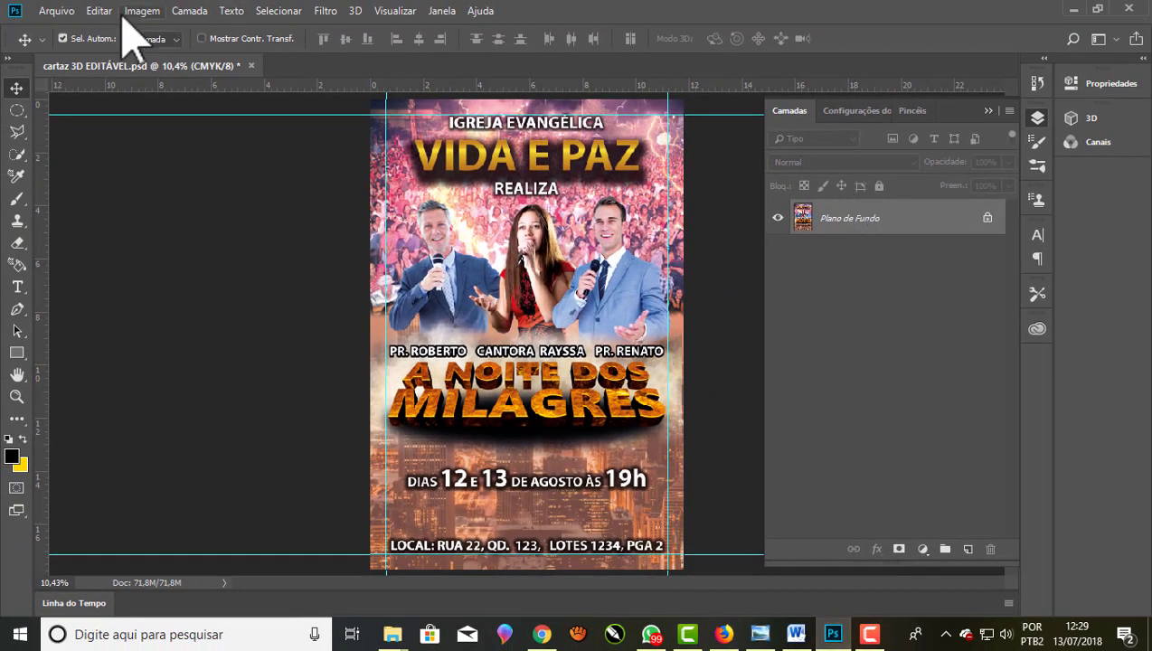
Launch Knoll Light Factory from the Filtro > Red Giant Software menu
click(327, 12)
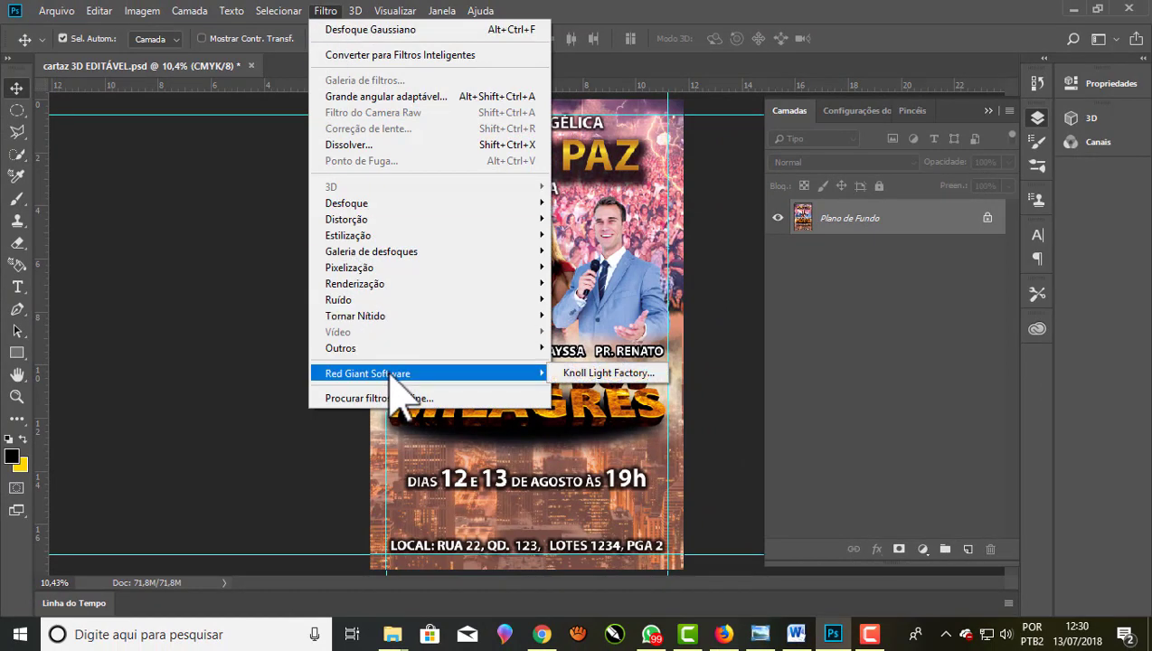
mouse_move(368, 373)
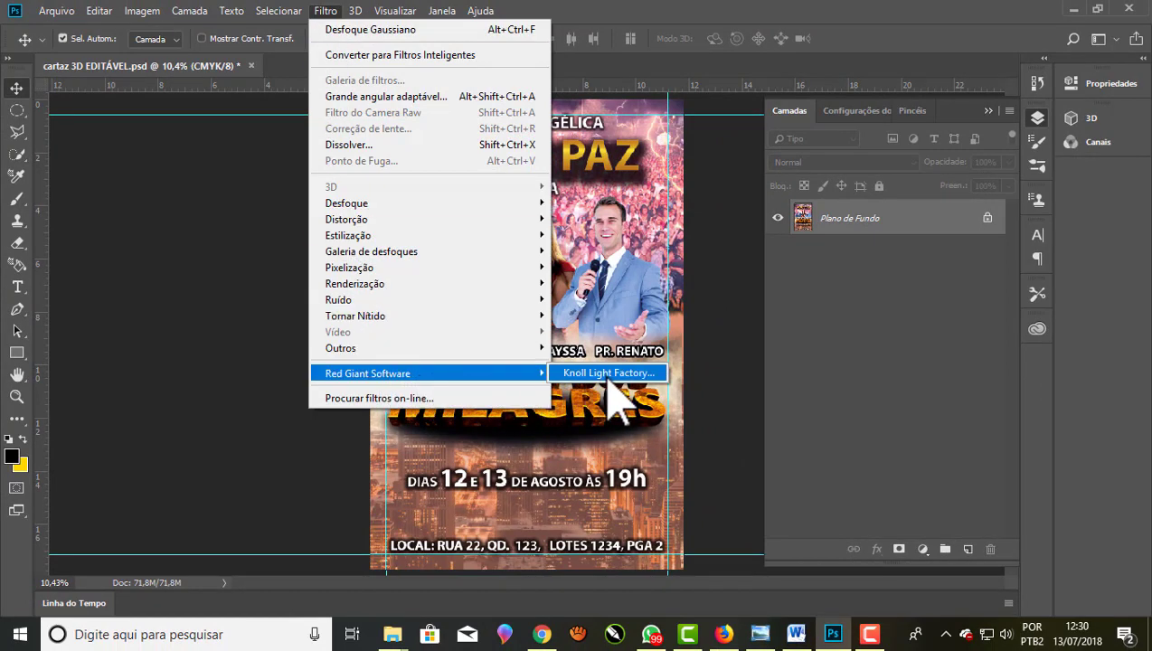
click(608, 376)
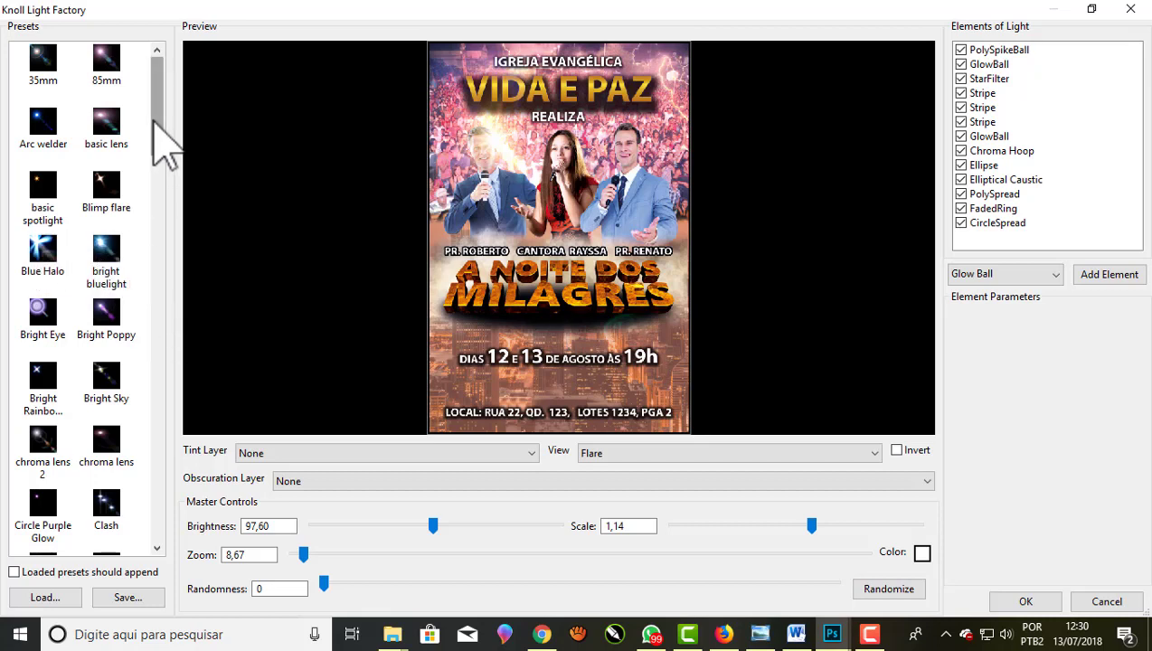
Apply the Arc welder preset, centre it under MILAGRES and zoom the flare to 13
click(37, 127)
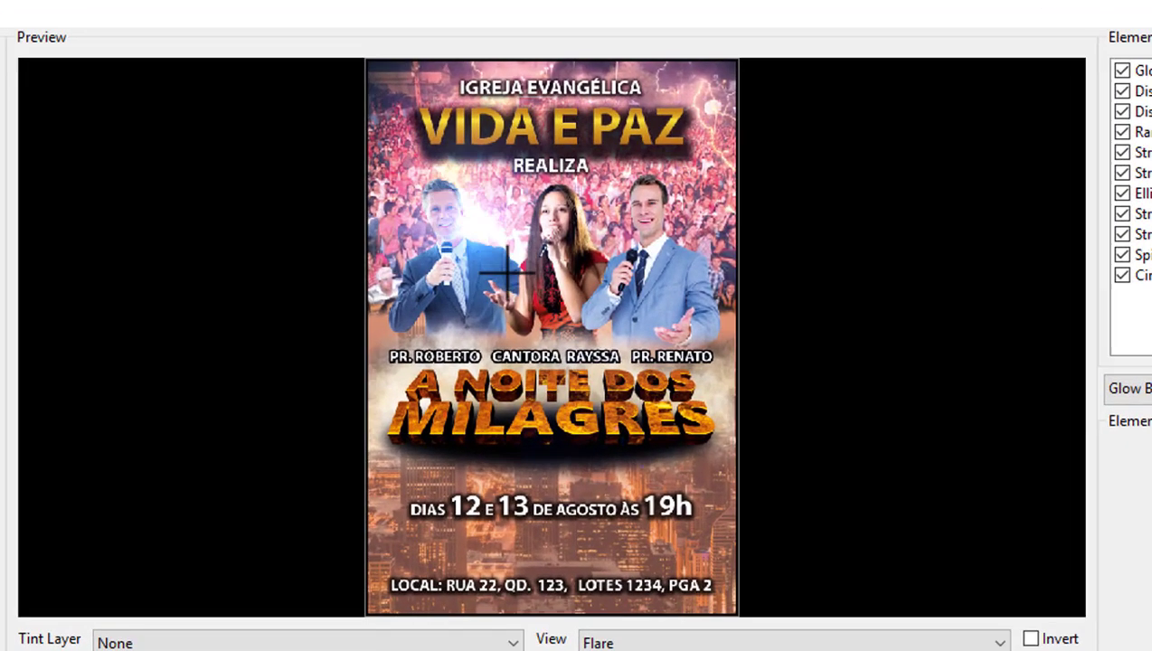
drag(524, 181, 592, 312)
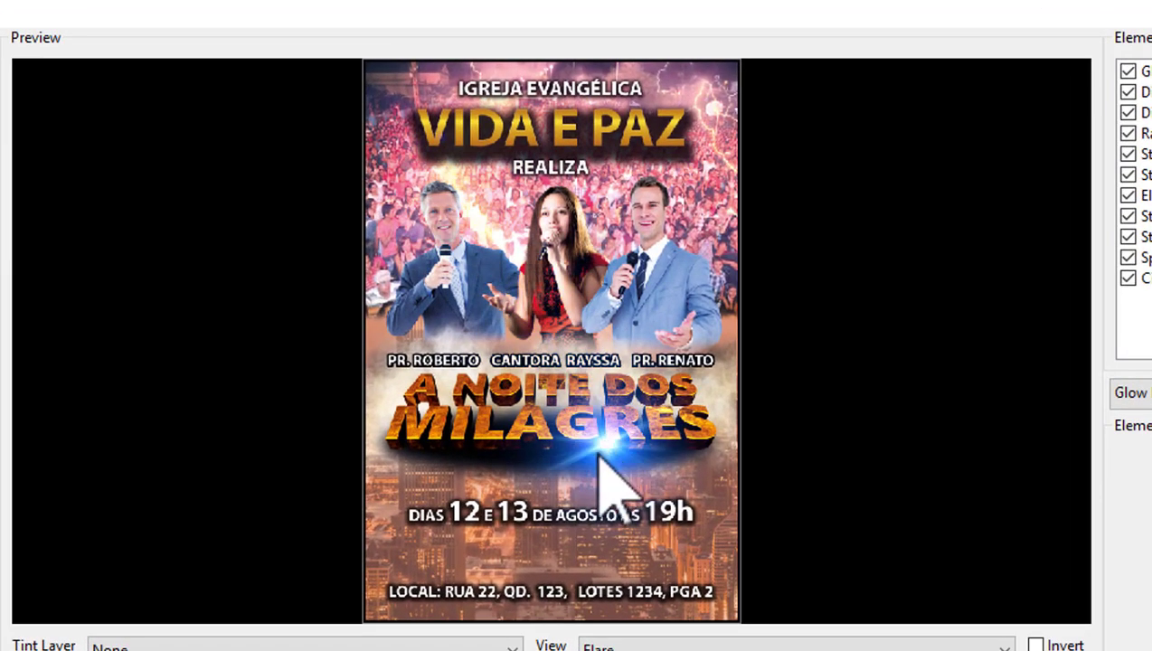
mouse_move(600, 457)
mouse_down()
mouse_move(552, 145)
mouse_move(562, 154)
mouse_move(556, 147)
mouse_move(567, 452)
mouse_move(545, 455)
mouse_move(555, 443)
mouse_up()
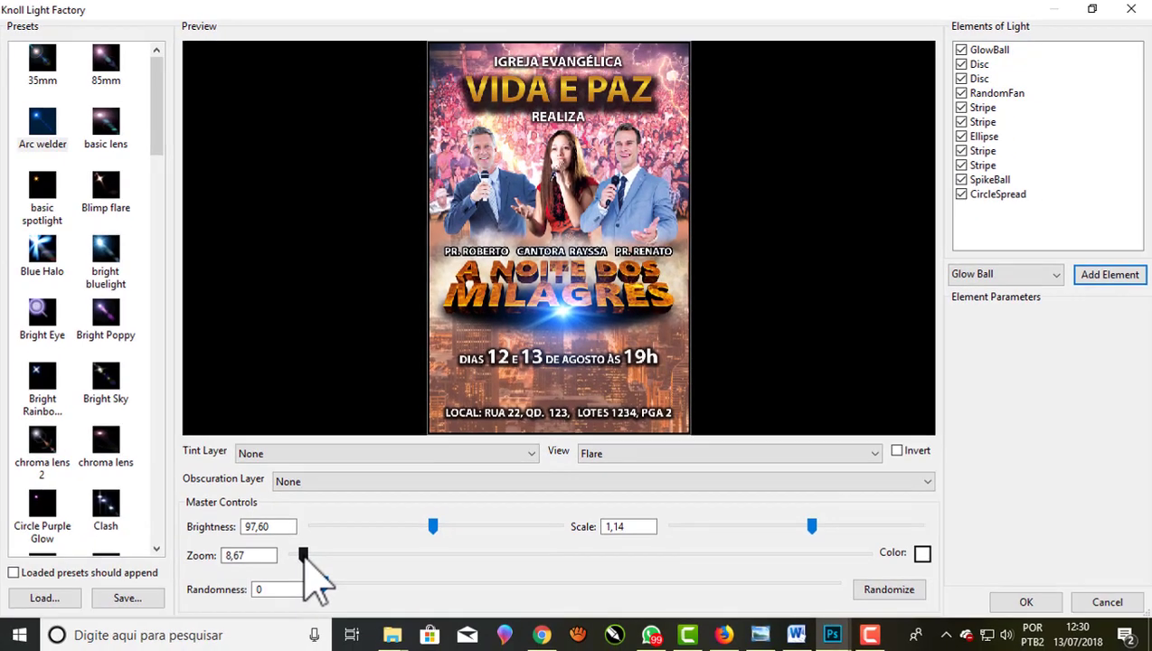
mouse_move(301, 548)
mouse_down()
mouse_move(319, 549)
mouse_move(310, 553)
mouse_up()
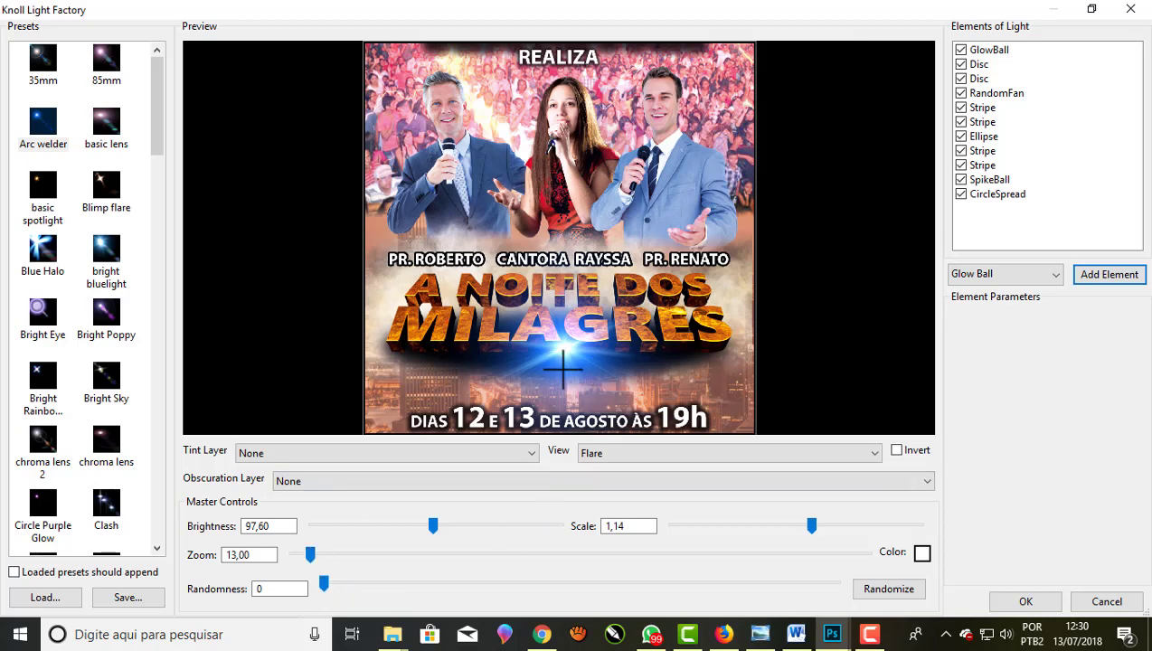
mouse_move(563, 369)
mouse_down()
mouse_move(547, 262)
mouse_move(560, 257)
mouse_move(563, 352)
mouse_up()
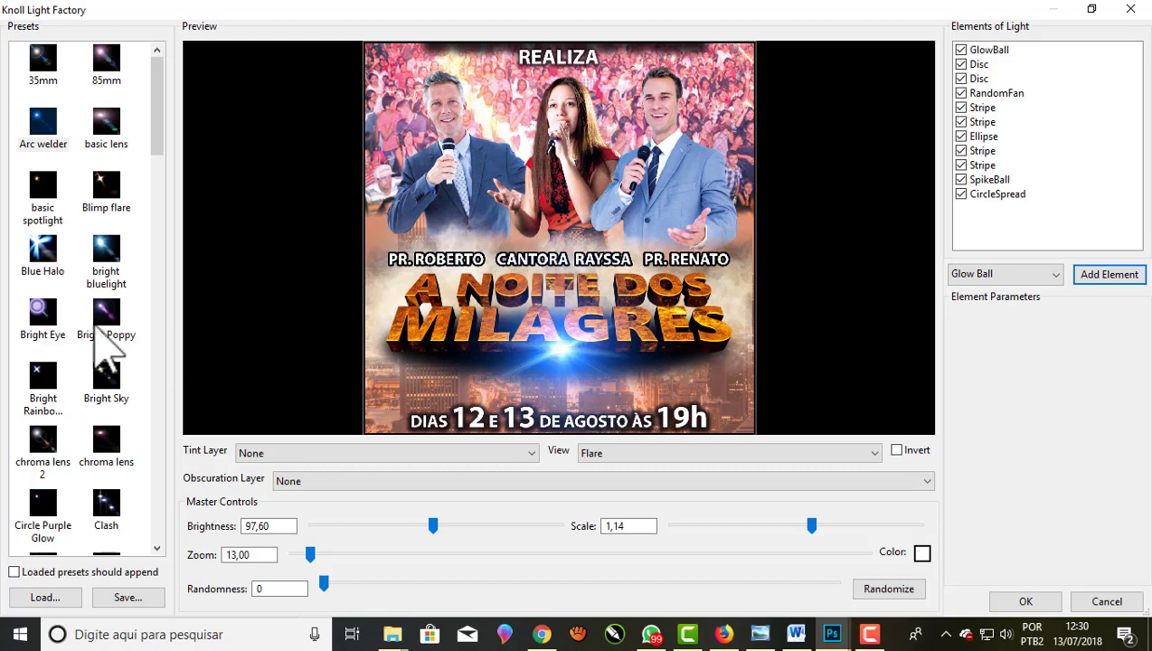
Scroll the preset list, try a different text-light preset and position its flare
drag(159, 116, 158, 181)
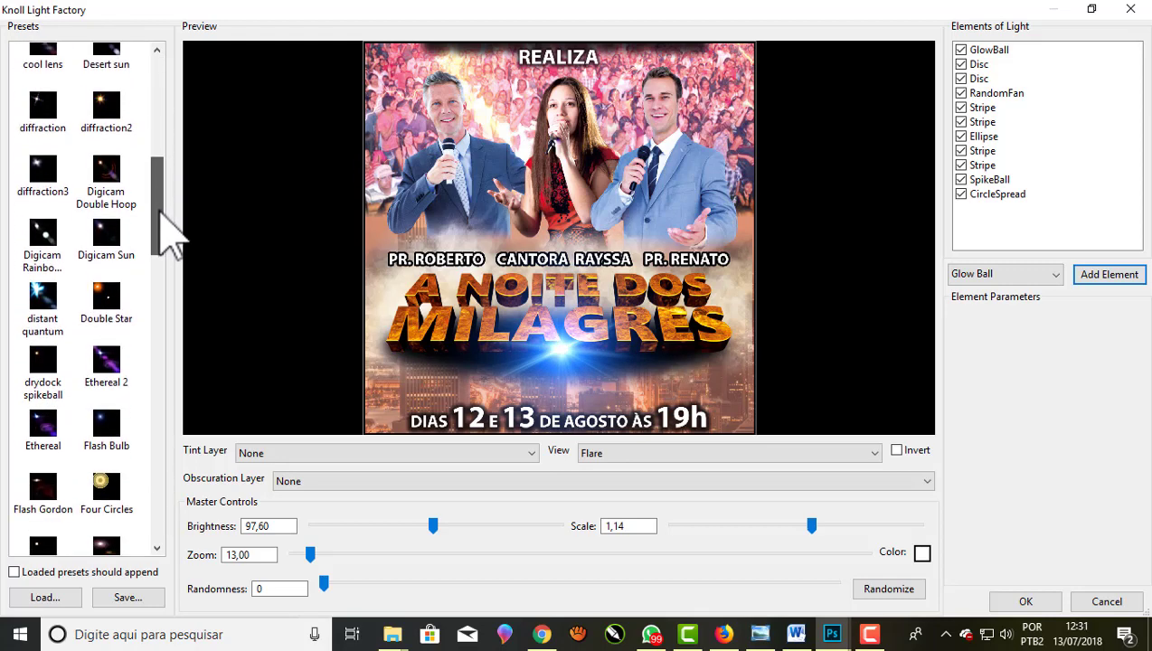
drag(161, 195, 160, 310)
click(45, 375)
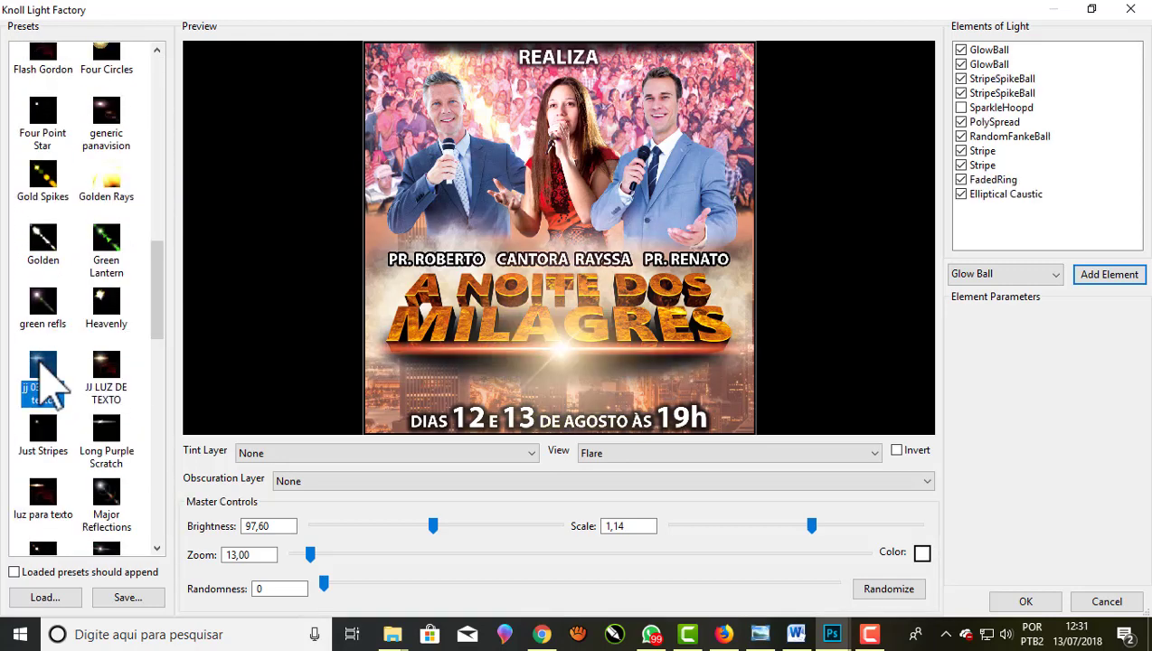
drag(546, 342, 559, 341)
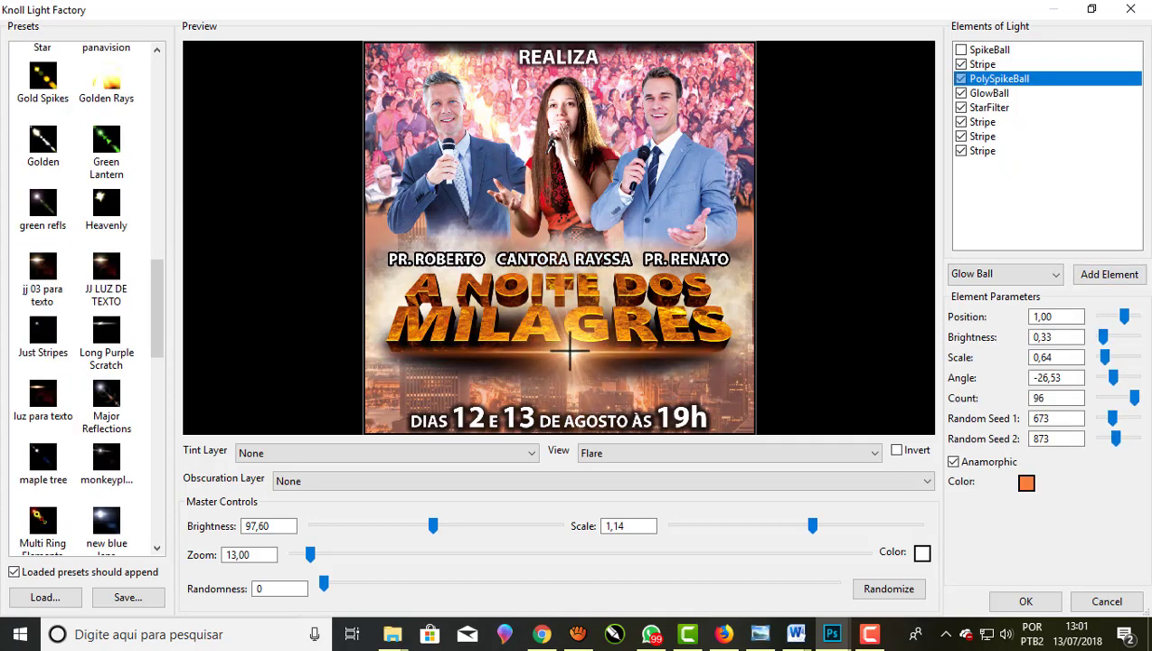
Fine-tune the orange flare centre and glow just under MILAGRES, then apply it with OK
drag(570, 353, 565, 355)
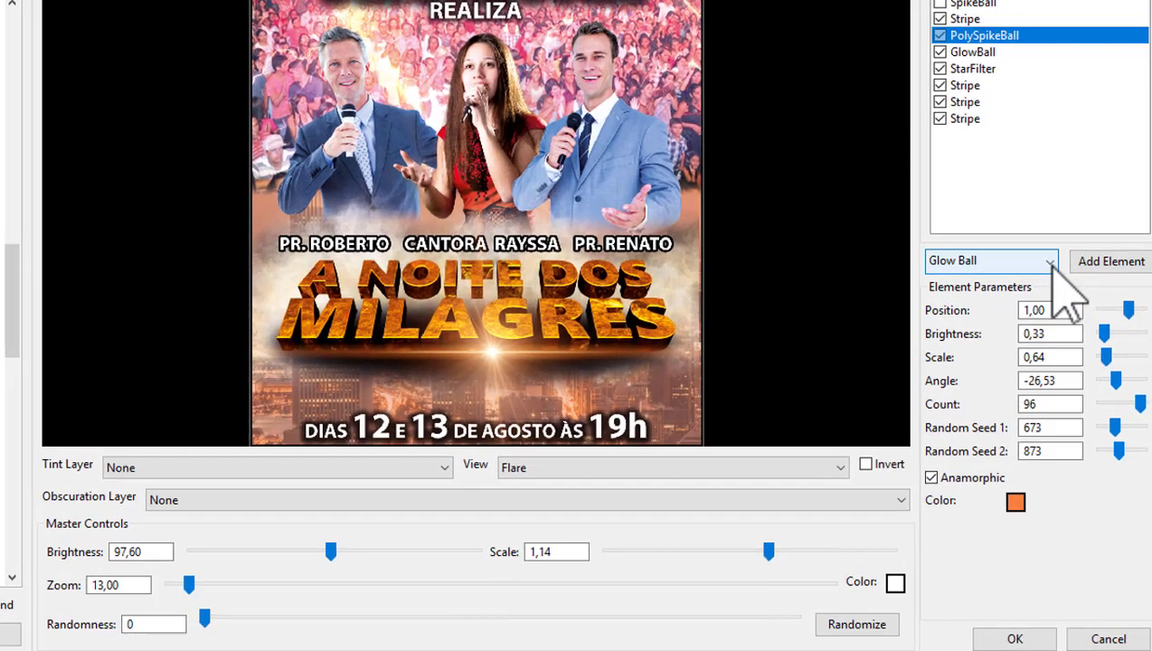
click(1052, 275)
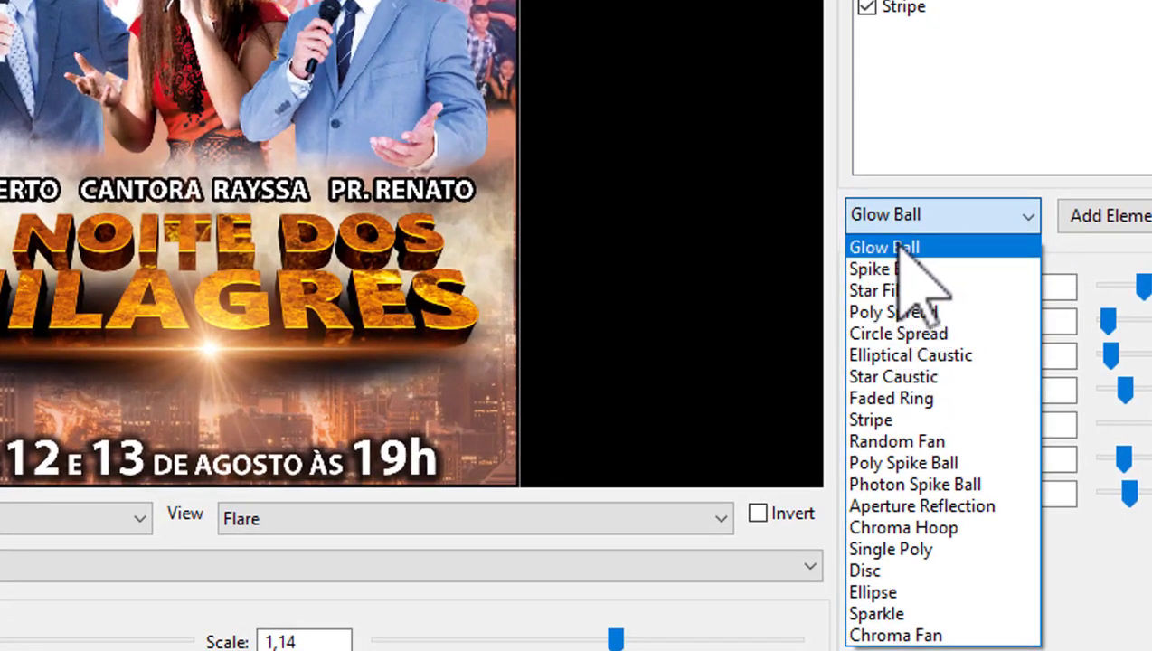
click(844, 145)
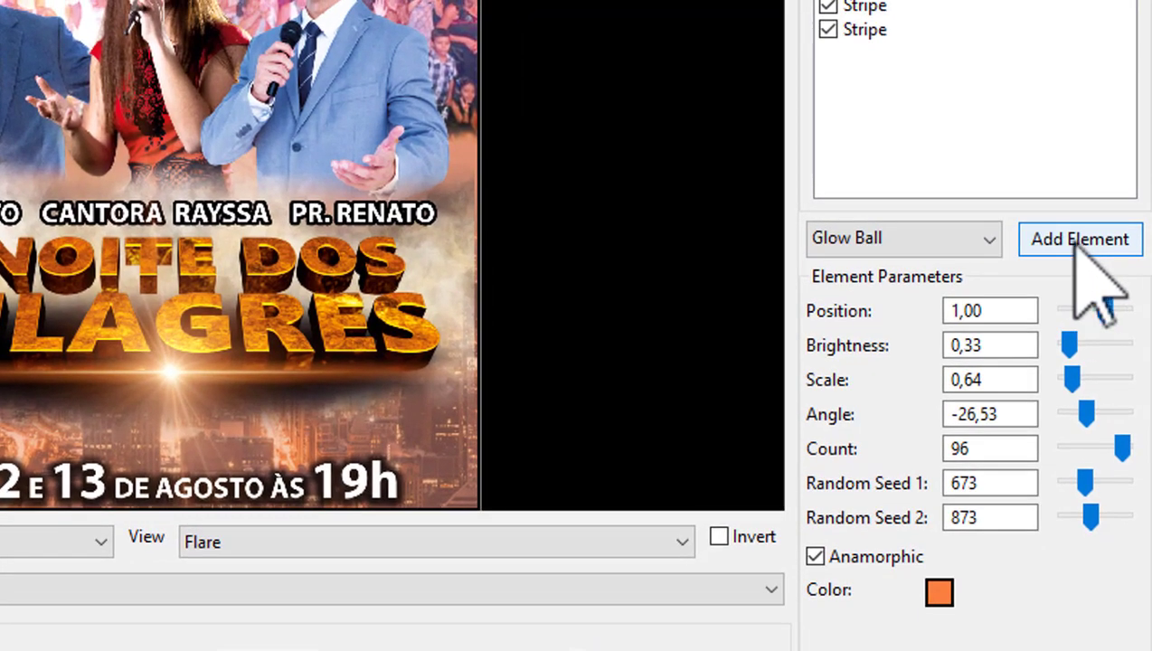
mouse_move(172, 375)
mouse_down()
mouse_move(172, 258)
mouse_move(171, 373)
mouse_up()
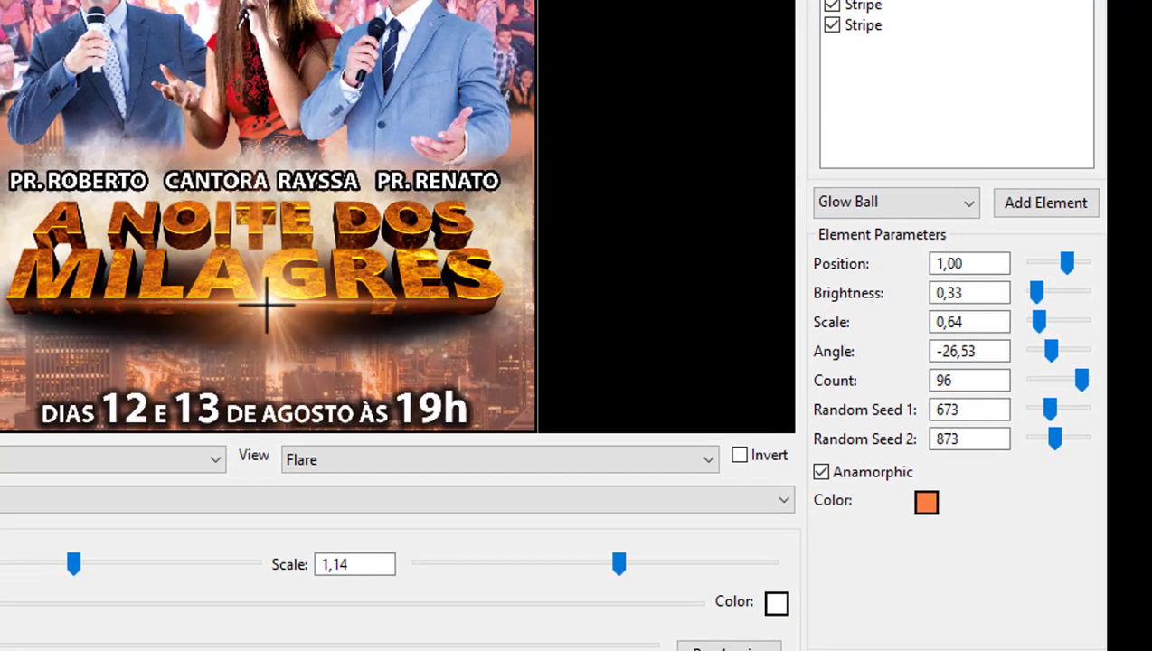
drag(267, 307, 265, 315)
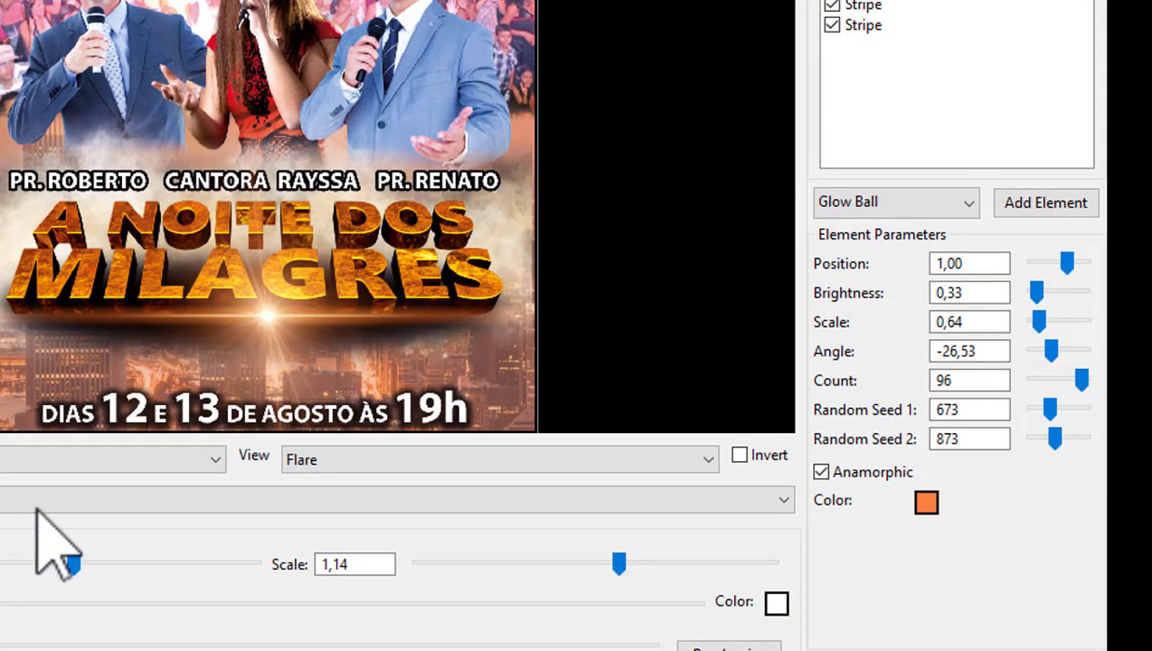
click(263, 348)
drag(261, 347, 261, 318)
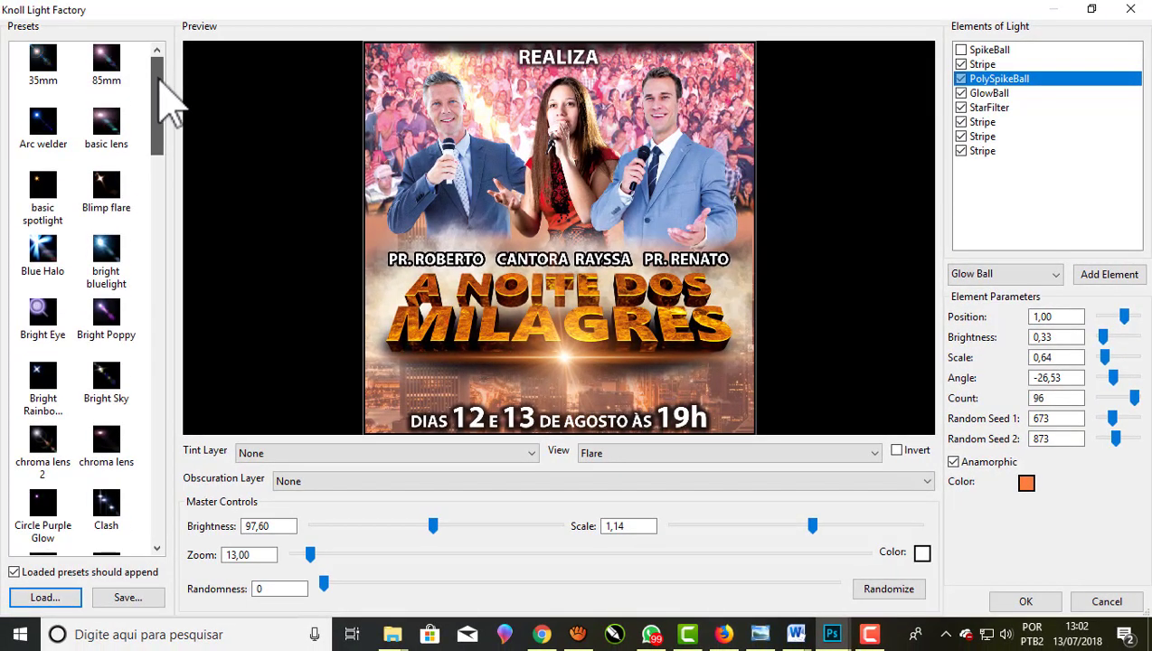
mouse_move(160, 81)
mouse_down()
mouse_move(146, 500)
mouse_move(165, 381)
mouse_up()
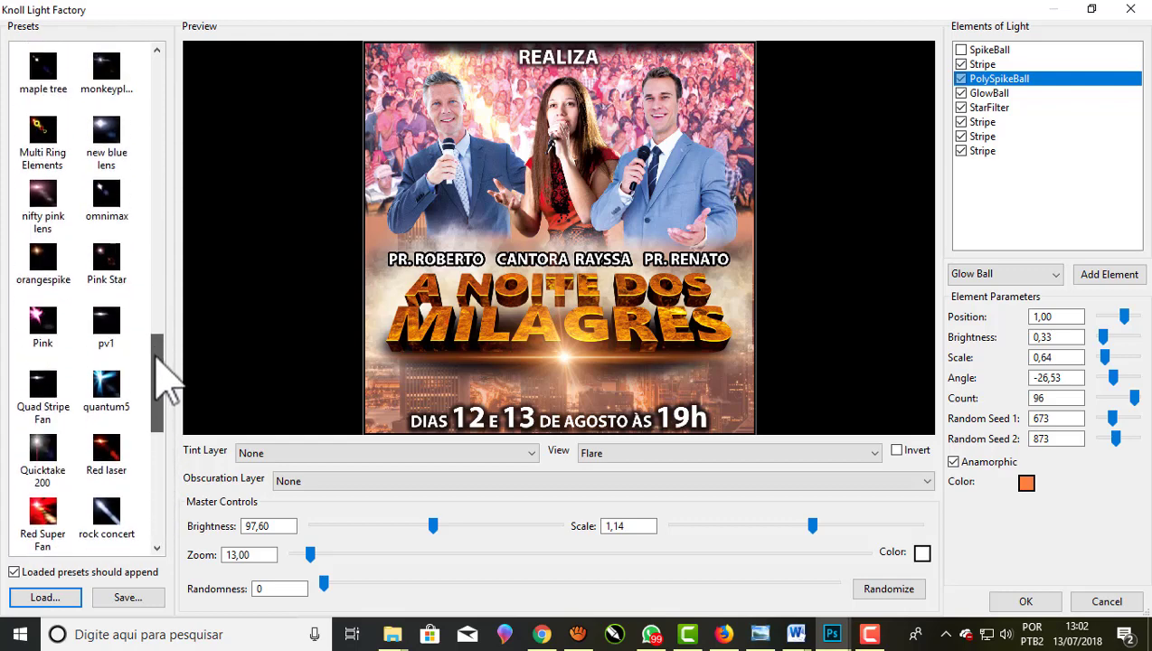
drag(567, 355, 564, 356)
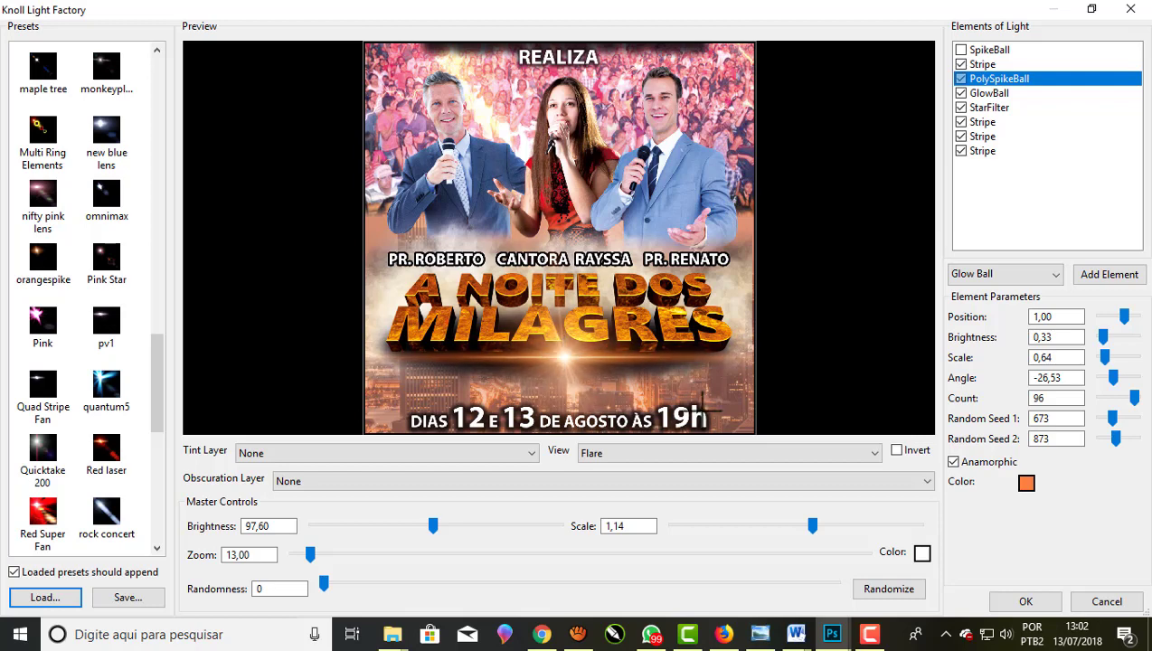
click(1034, 601)
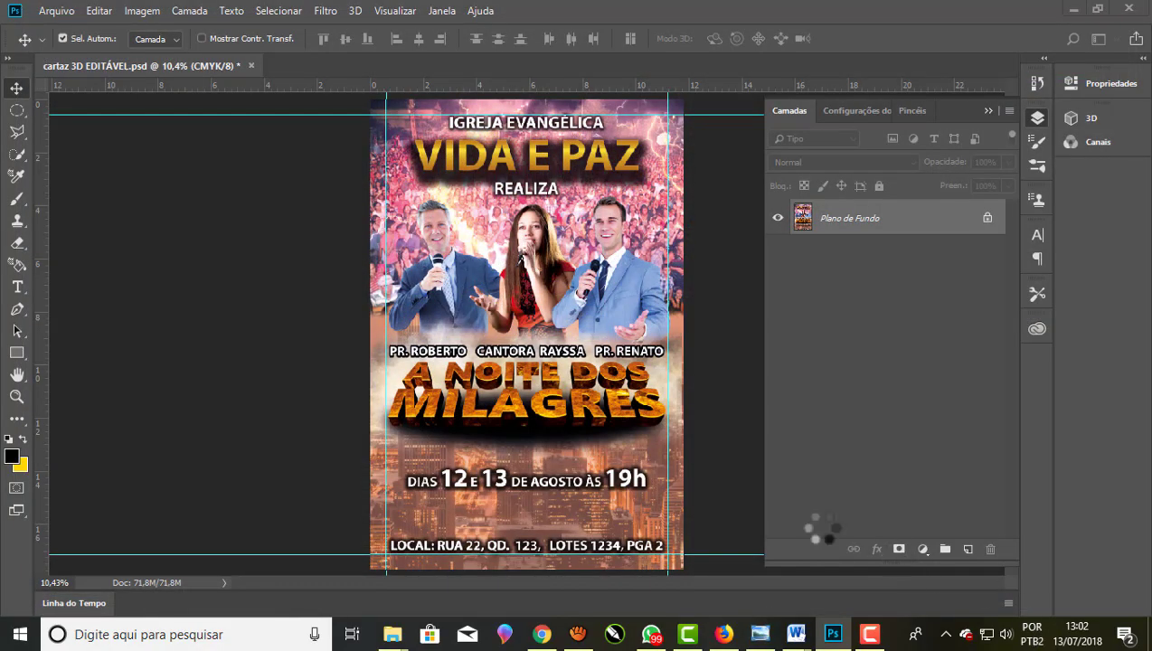
scroll(512, 409, up, 2)
scroll(576, 435, up, 3)
scroll(604, 471, up, 2)
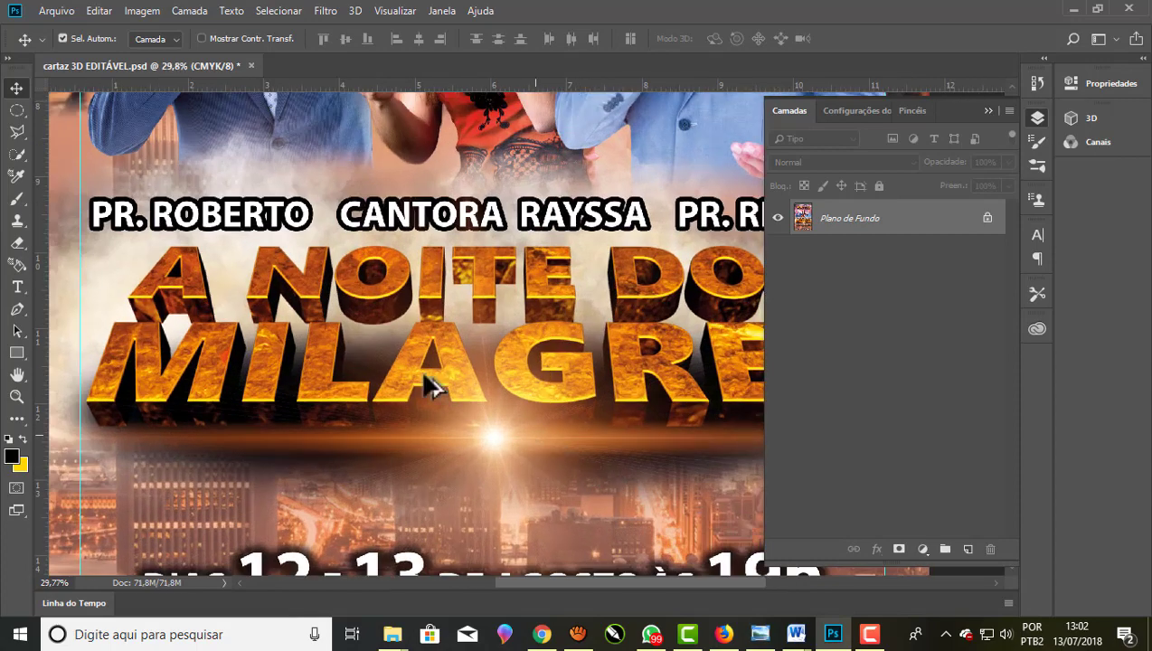
scroll(437, 386, up, 2)
scroll(276, 310, down, 1)
scroll(538, 434, down, 1)
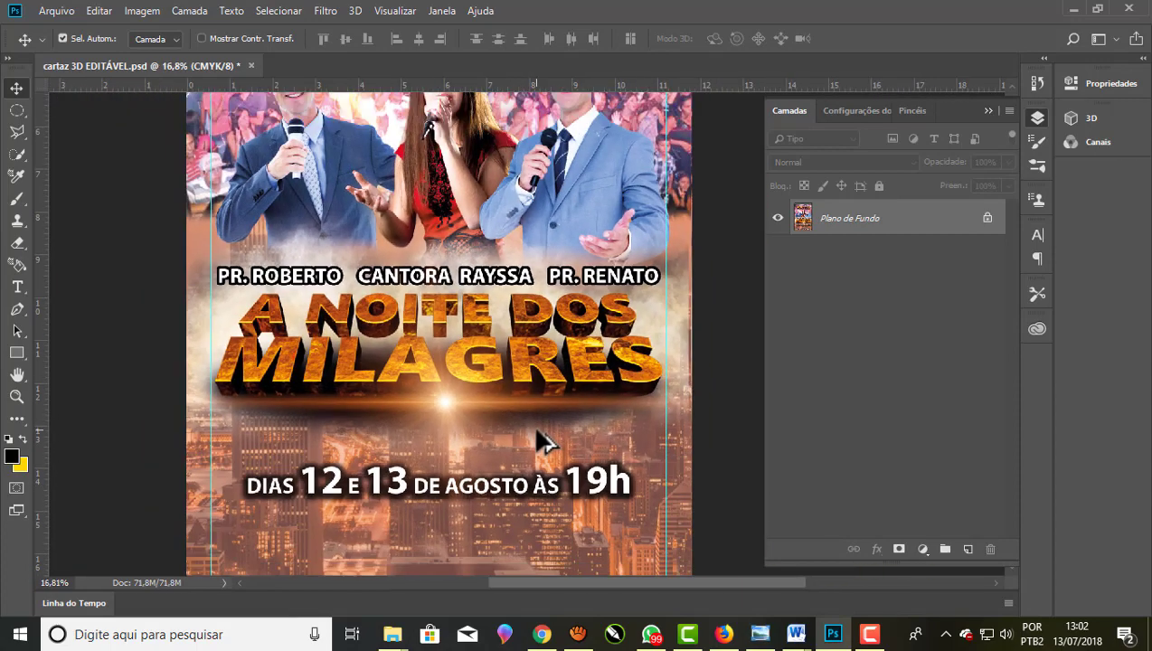
scroll(471, 342, down, 2)
scroll(452, 326, up, 2)
scroll(439, 311, up, 1)
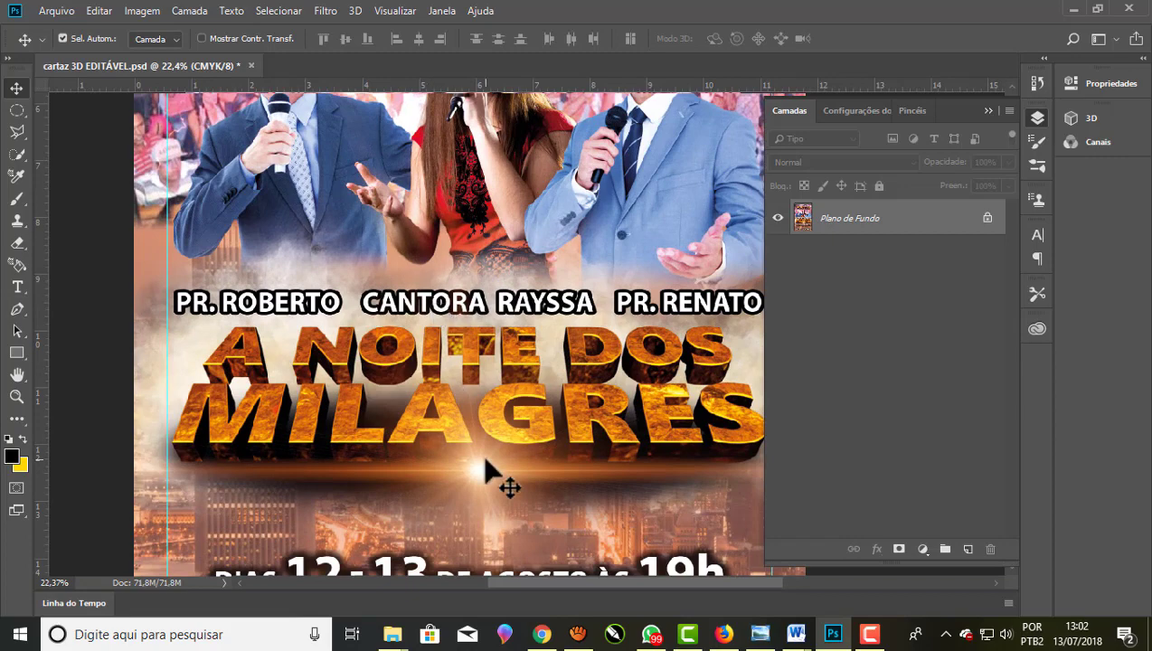
alt+scroll(489, 458, down, 2)
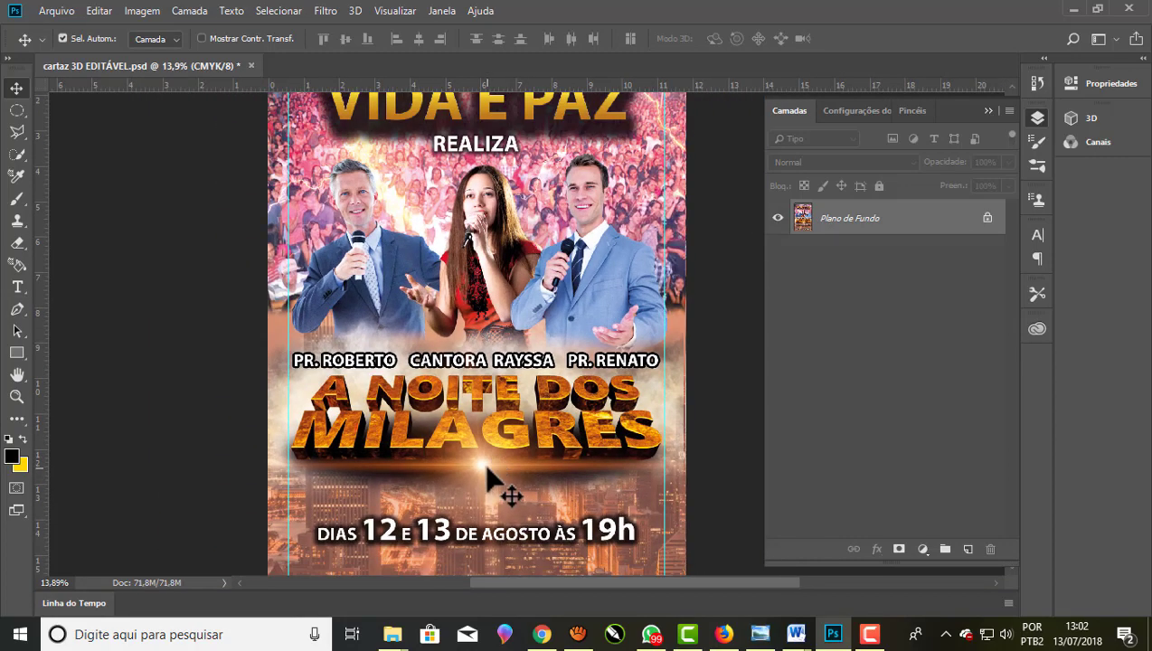
alt+scroll(486, 468, down, 2)
alt+scroll(533, 121, up, 2)
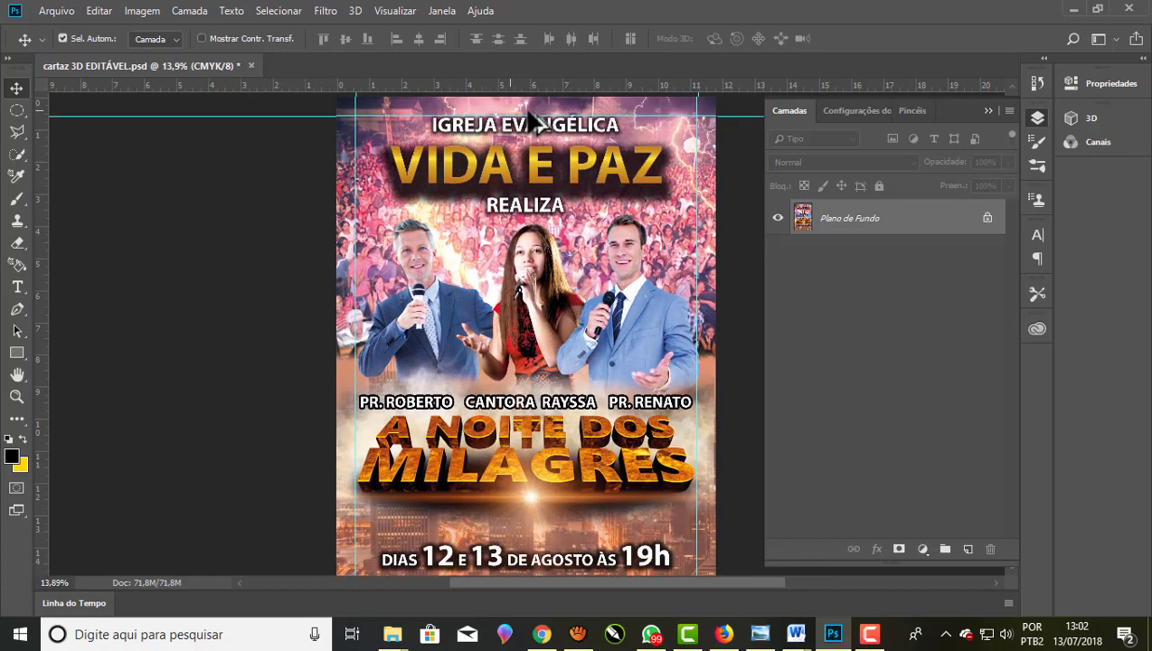
alt+scroll(556, 190, up, 1)
alt+scroll(579, 260, up, 1)
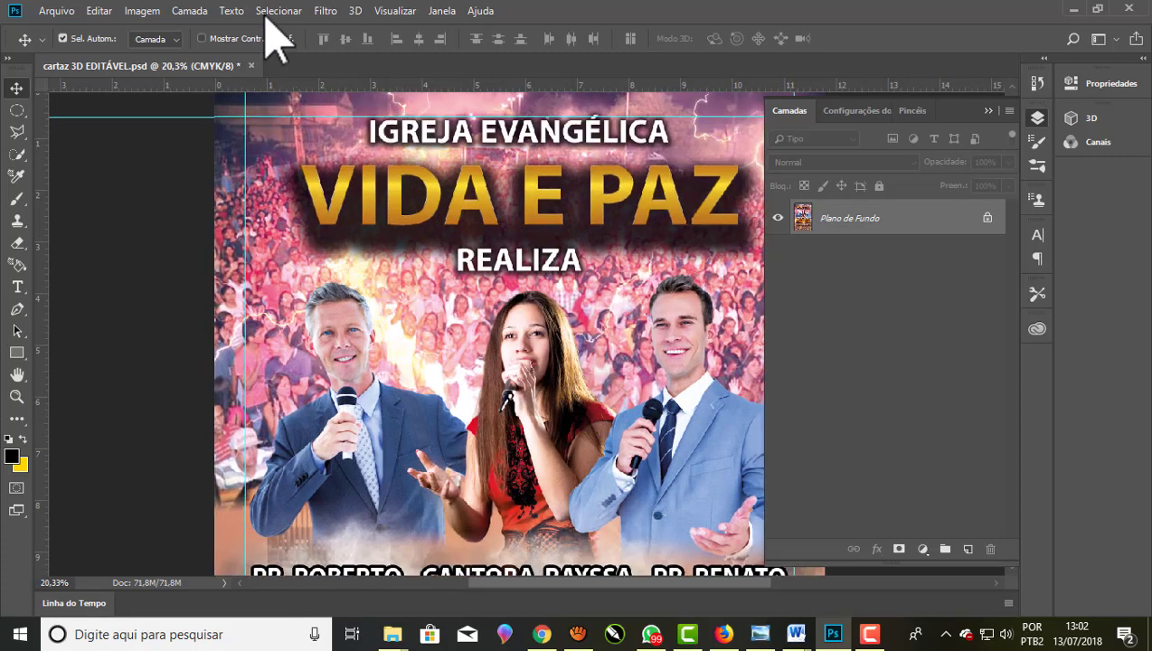
Relaunch Knoll Light Factory, centre a flare on the A NOITE title at zoom 19,00
click(327, 10)
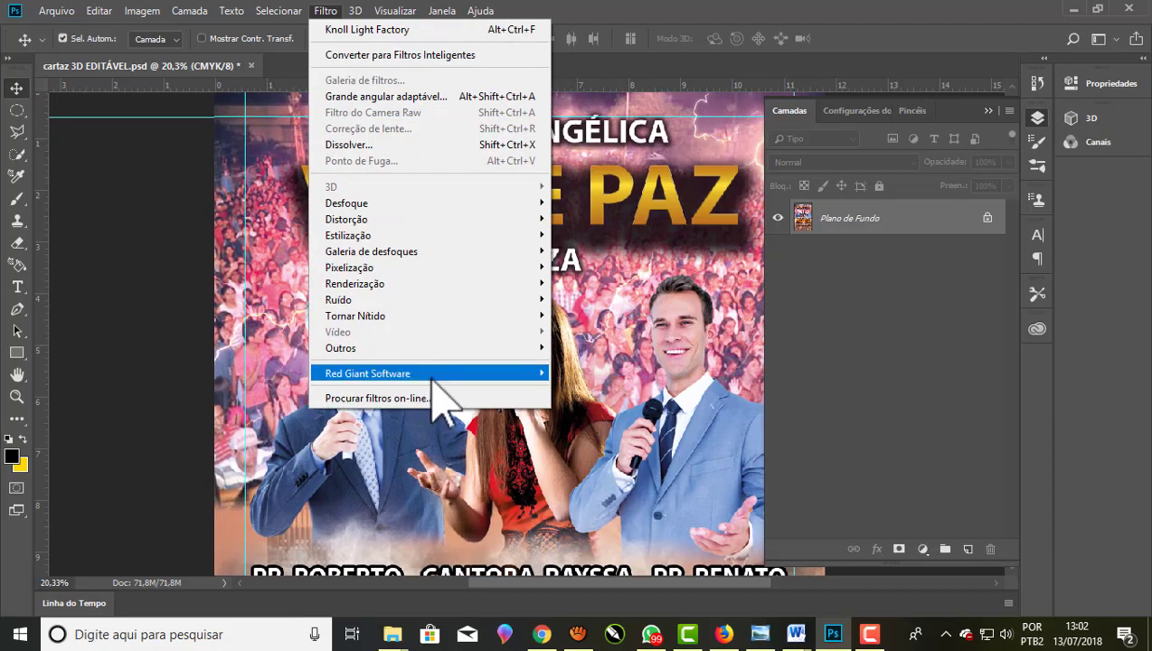
mouse_move(389, 373)
click(583, 386)
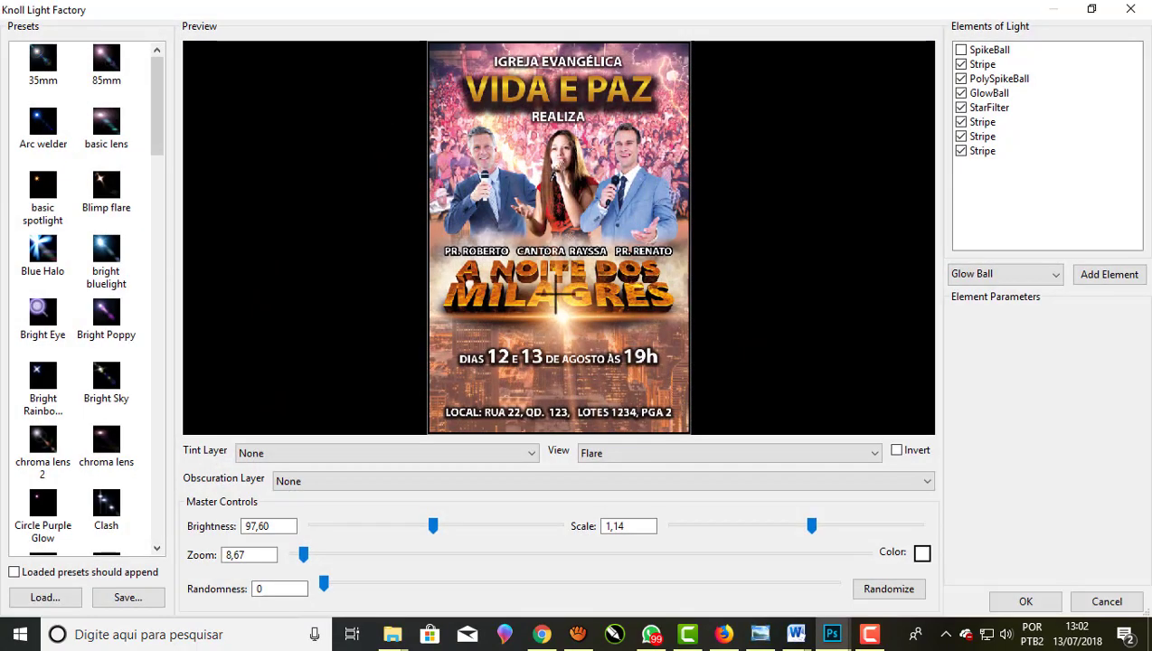
drag(557, 293, 557, 253)
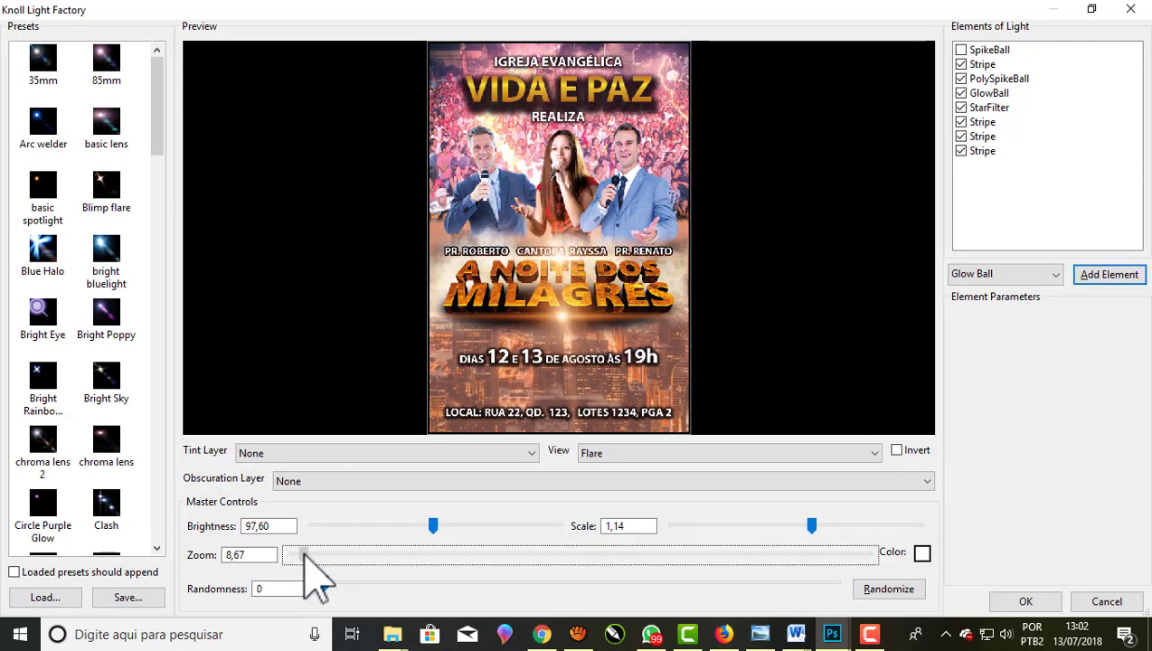
drag(303, 554, 327, 554)
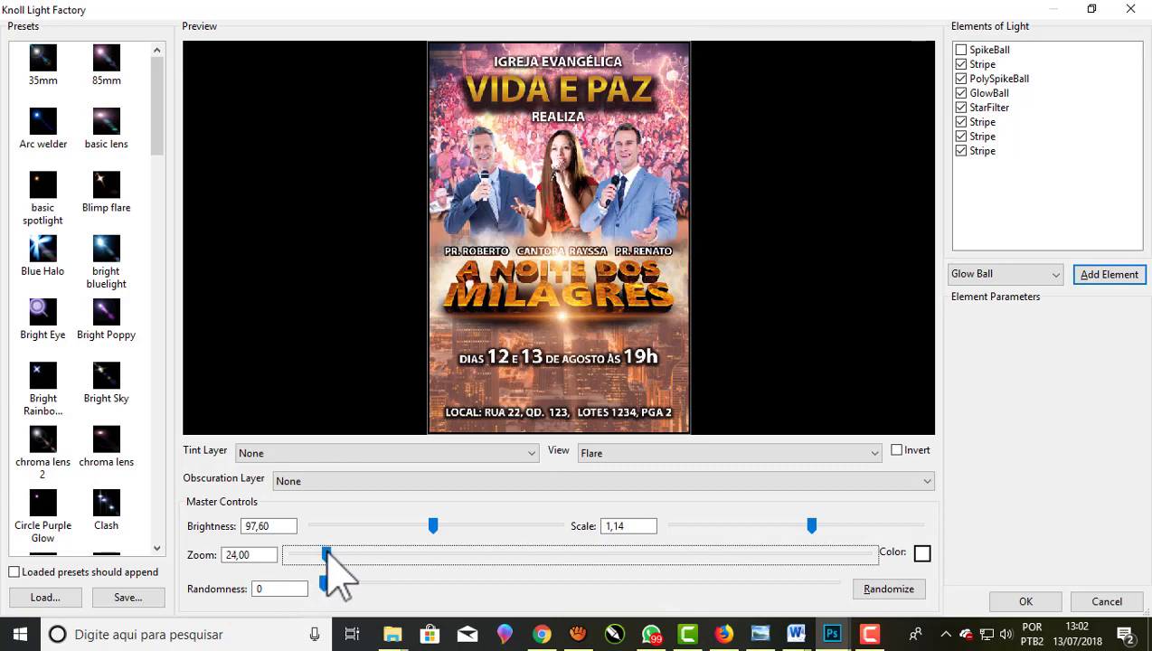
mouse_move(568, 344)
mouse_down()
mouse_move(579, 317)
mouse_move(568, 309)
mouse_up()
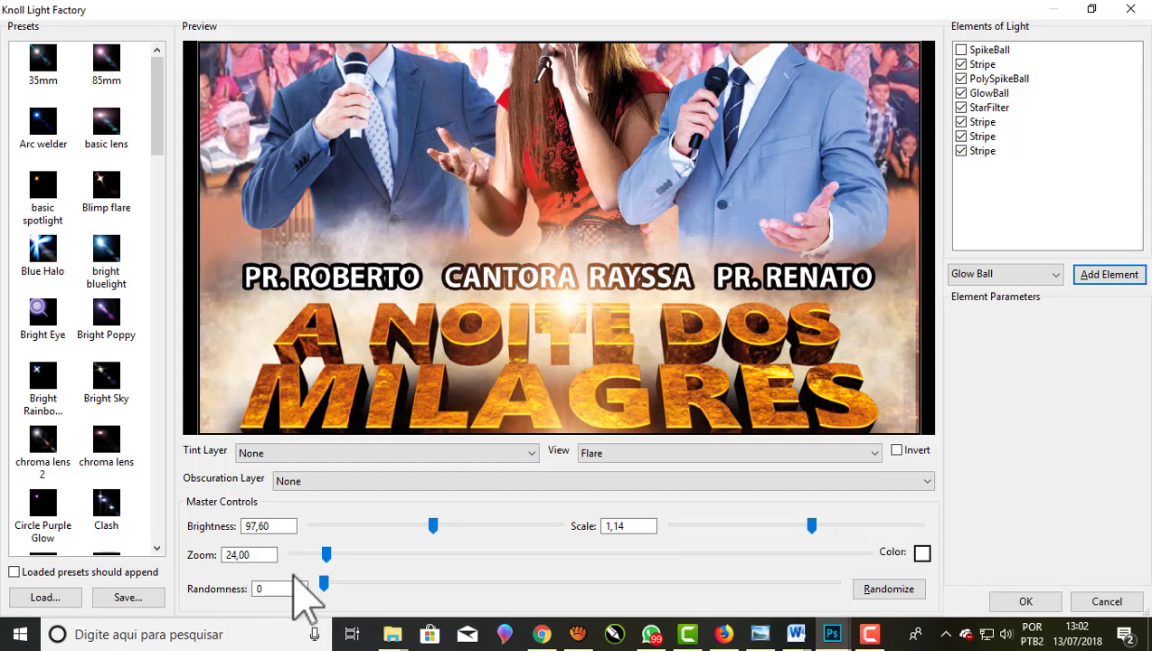
click(318, 554)
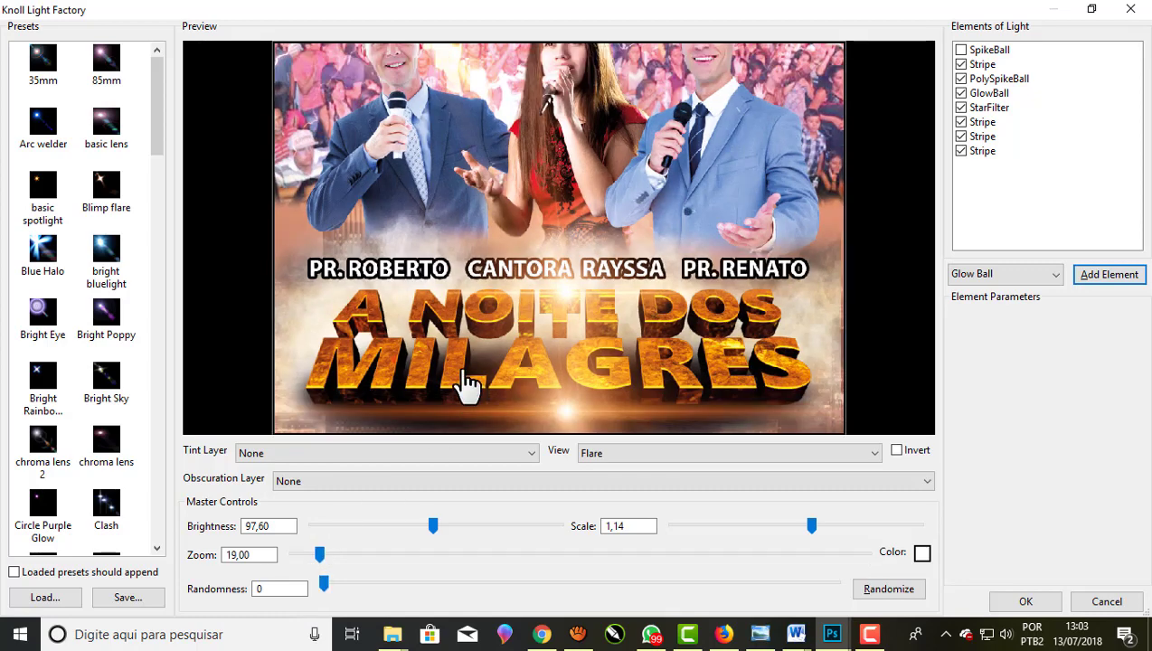
drag(467, 385, 448, 242)
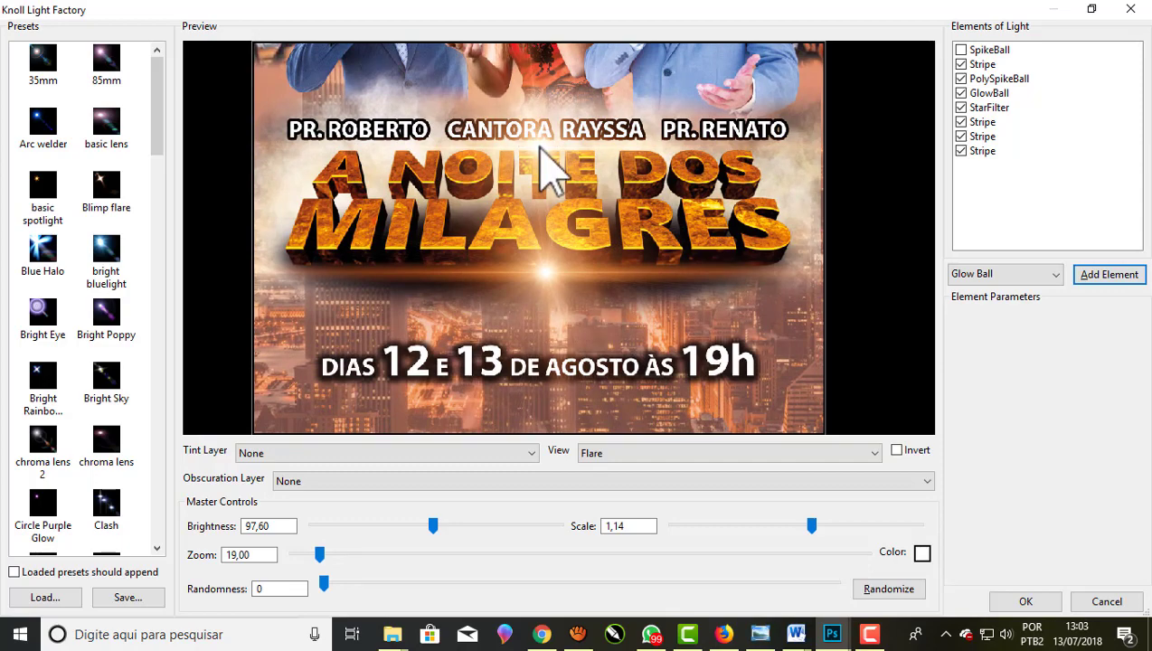
Load the 'luz dourada 2 para texto' preset and move the flare centre toward the title
click(43, 598)
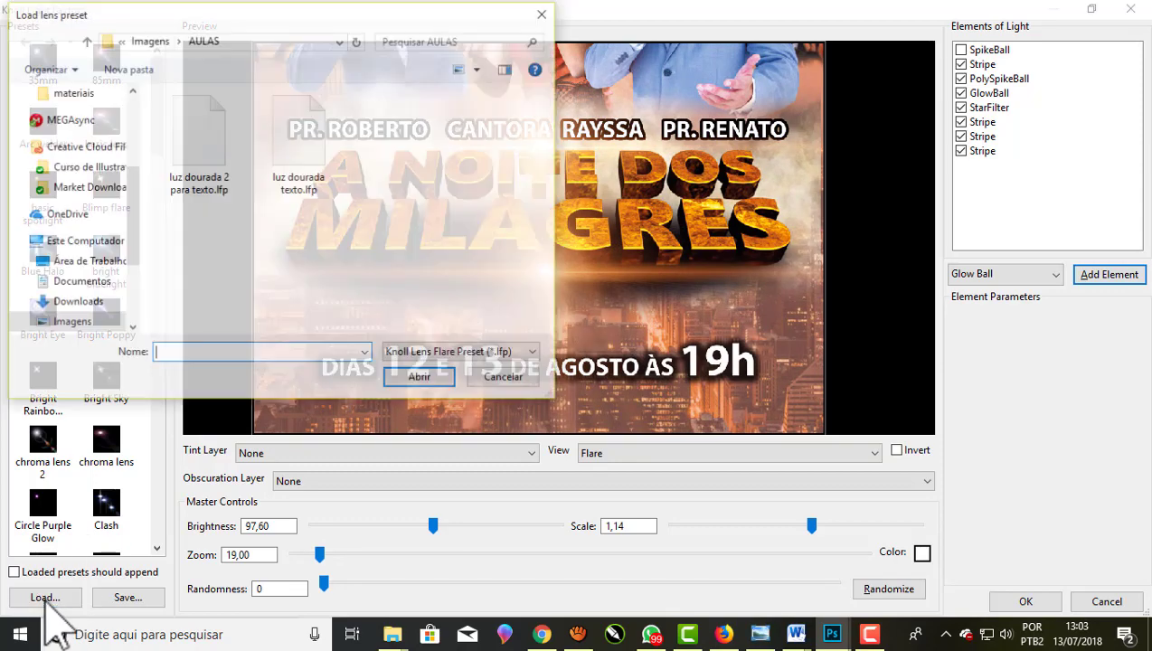
click(213, 163)
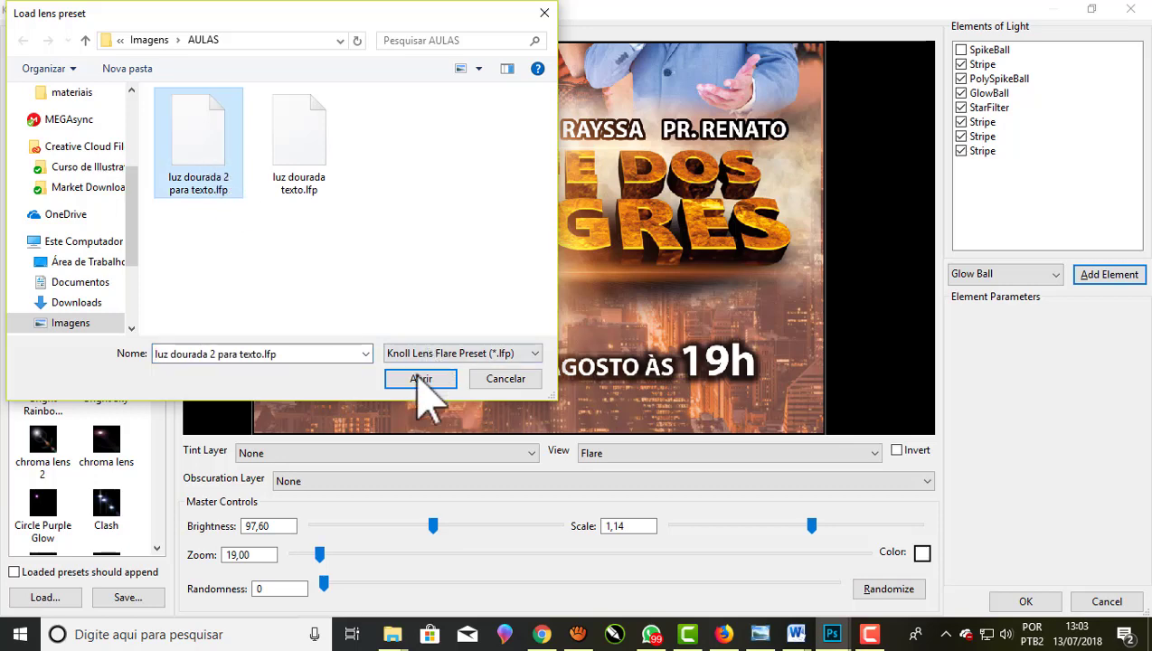
click(419, 379)
drag(554, 294, 542, 153)
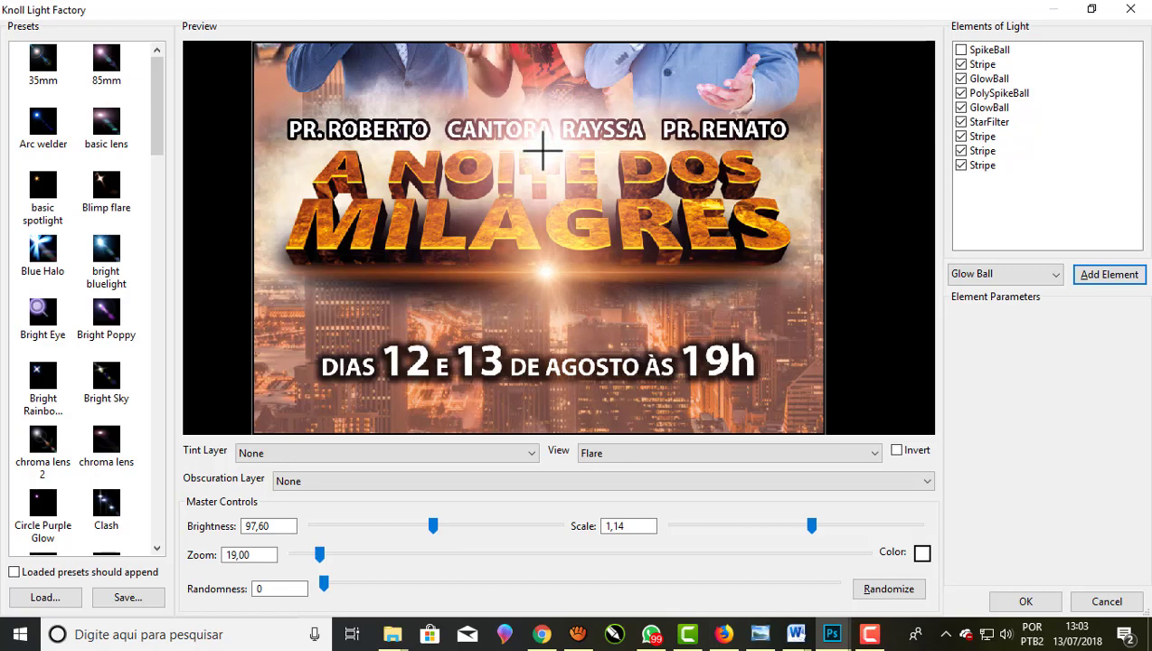
Append a second luz dourada preset, place the golden flare around MILAGRES and apply it
click(14, 572)
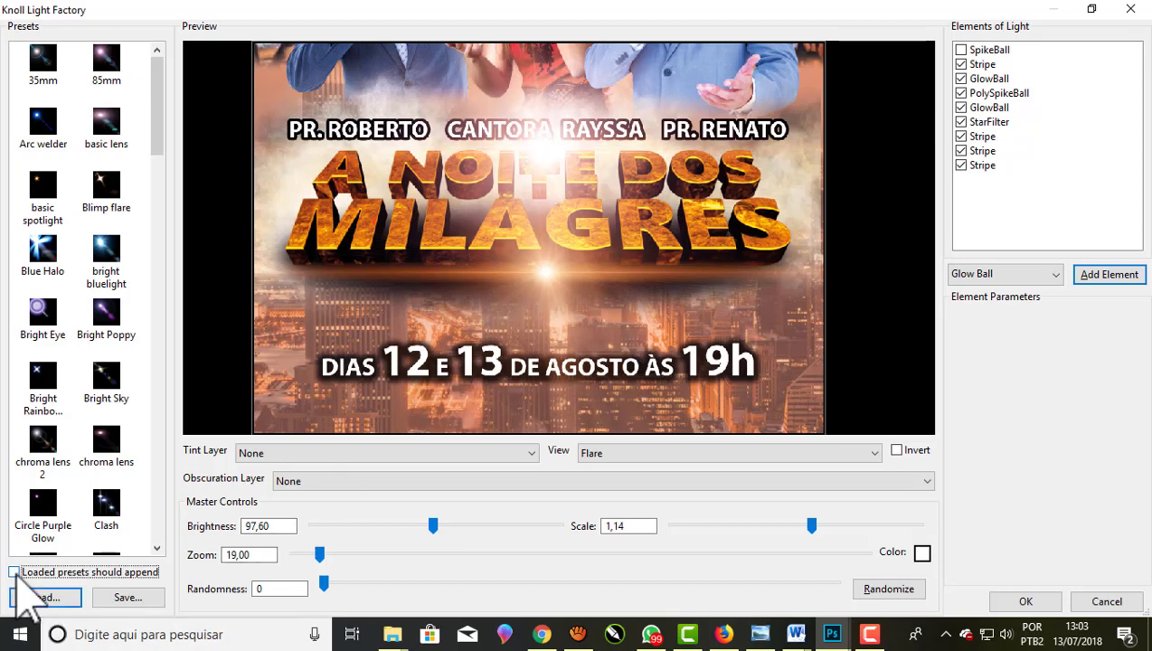
click(36, 596)
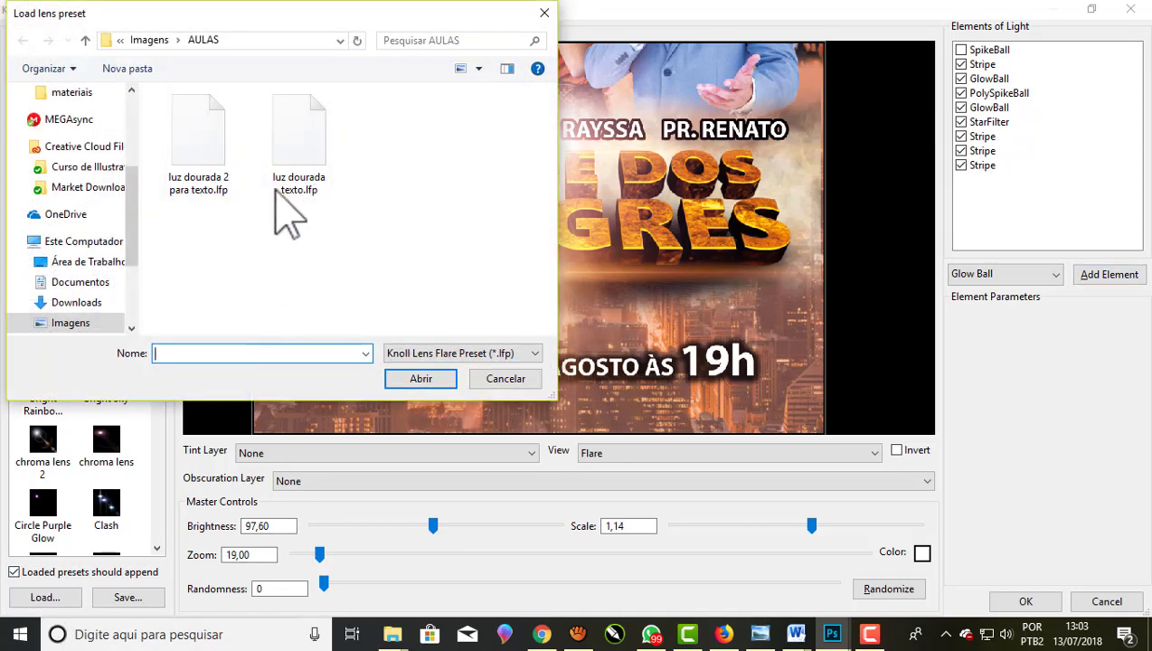
click(417, 379)
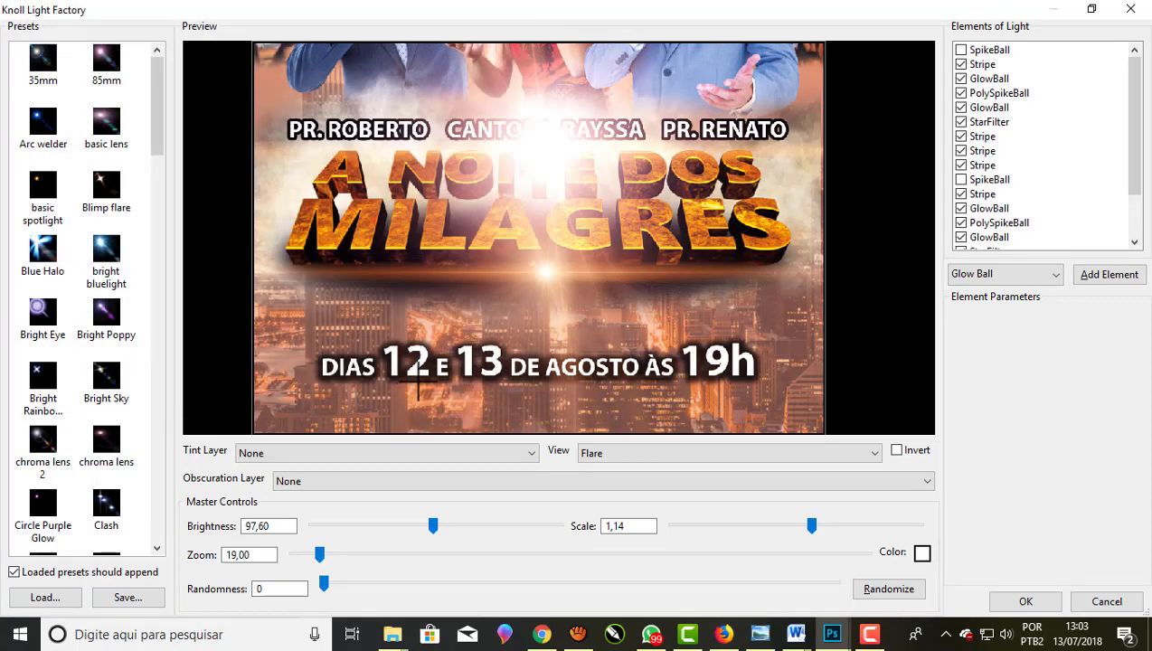
mouse_move(547, 158)
mouse_down()
mouse_move(568, 228)
mouse_move(548, 290)
mouse_move(547, 247)
mouse_move(290, 189)
mouse_up()
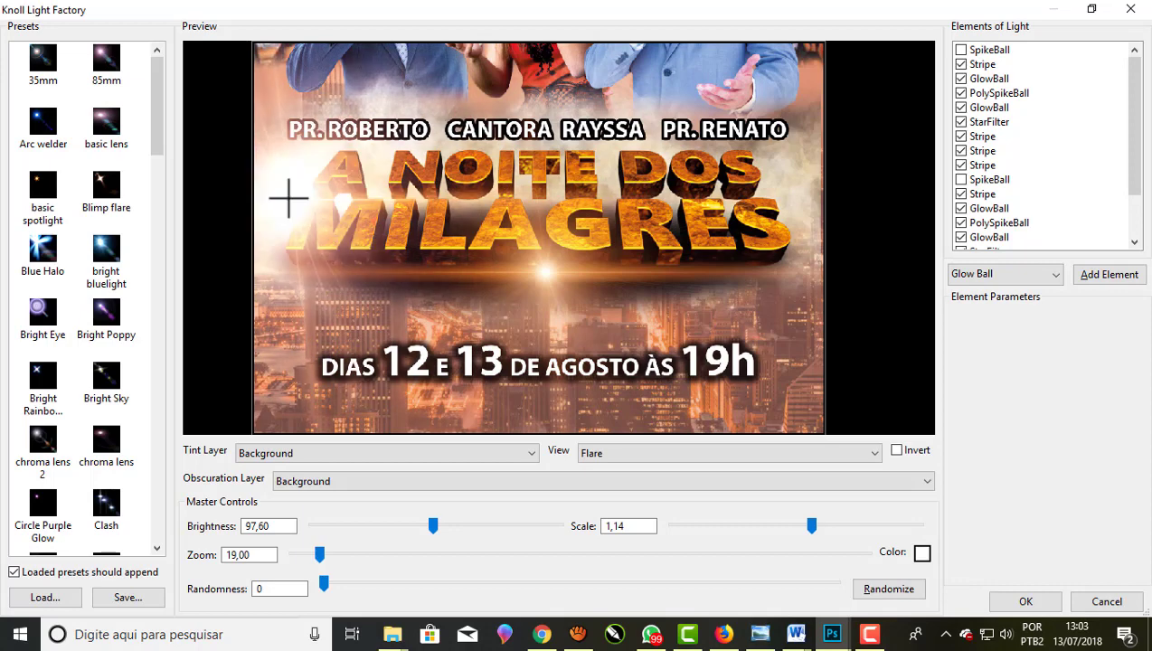
click(1046, 600)
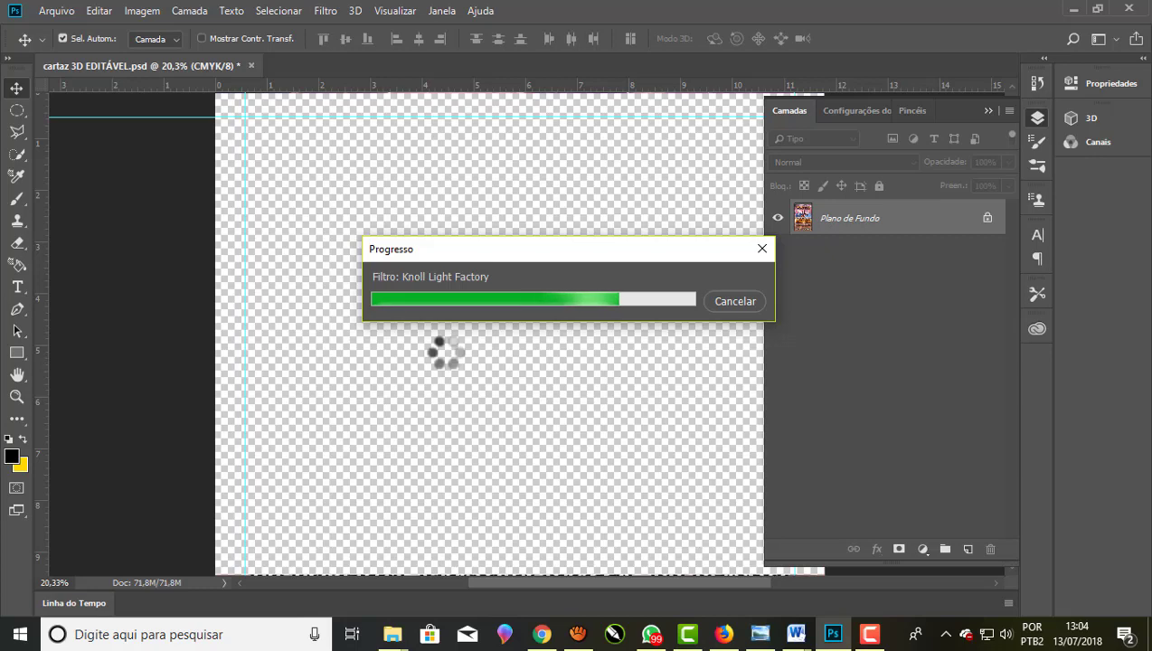
scroll(452, 360, down, 1)
scroll(456, 366, down, 2)
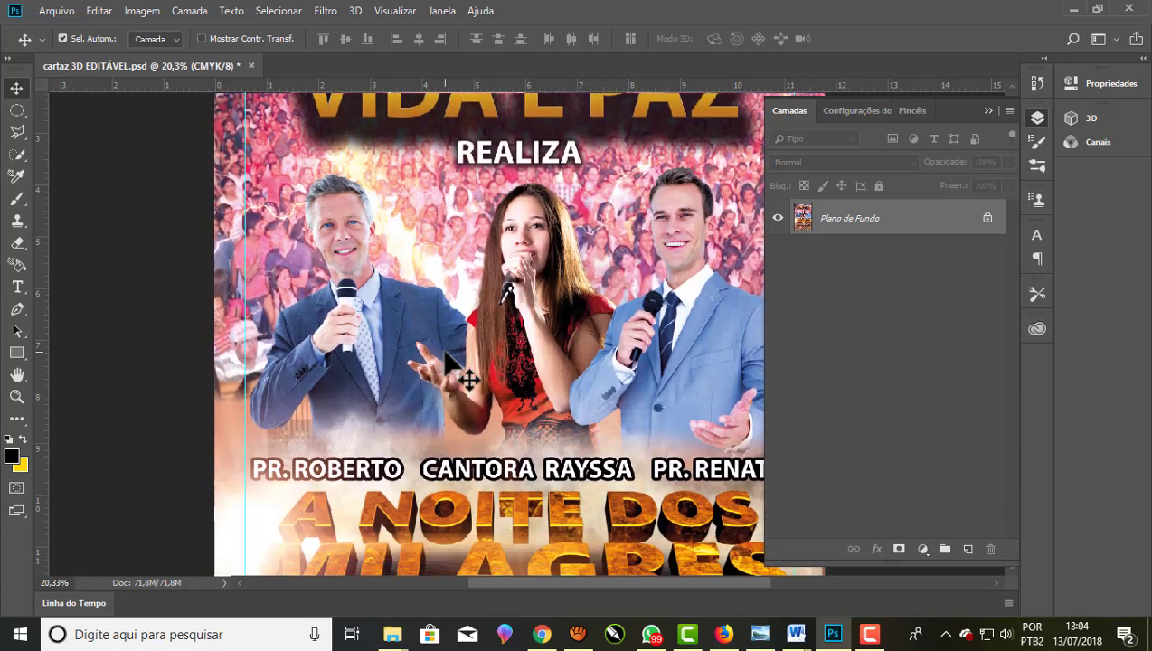
scroll(448, 359, down, 2)
scroll(237, 314, down, 2)
scroll(231, 303, down, 1)
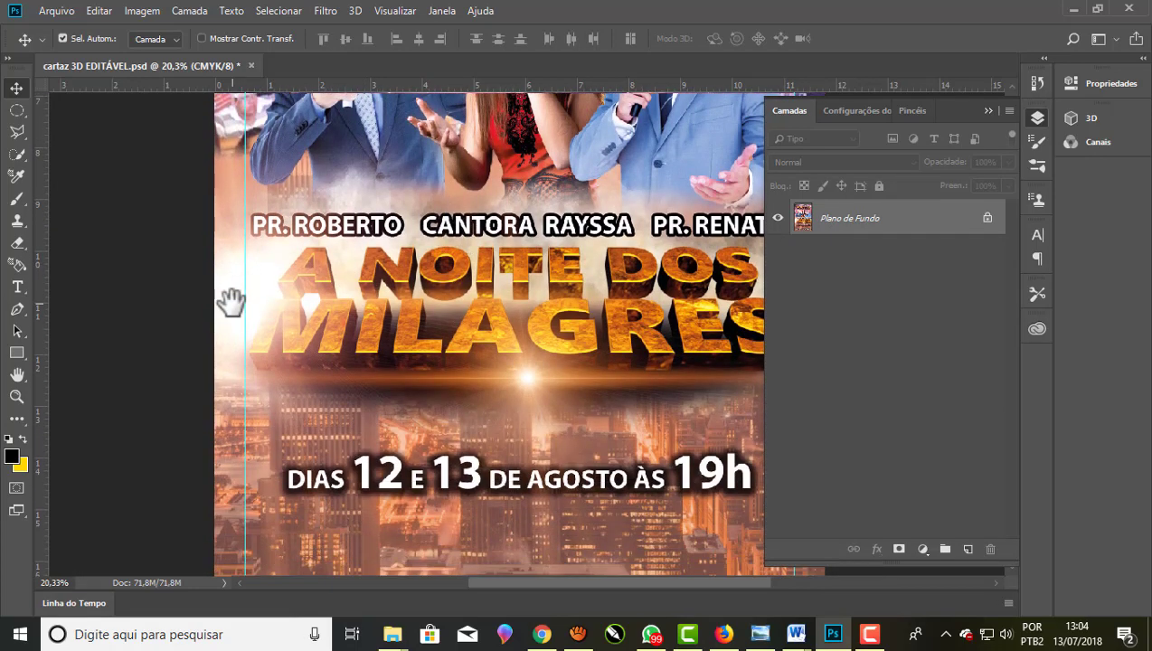
scroll(231, 303, down, 3)
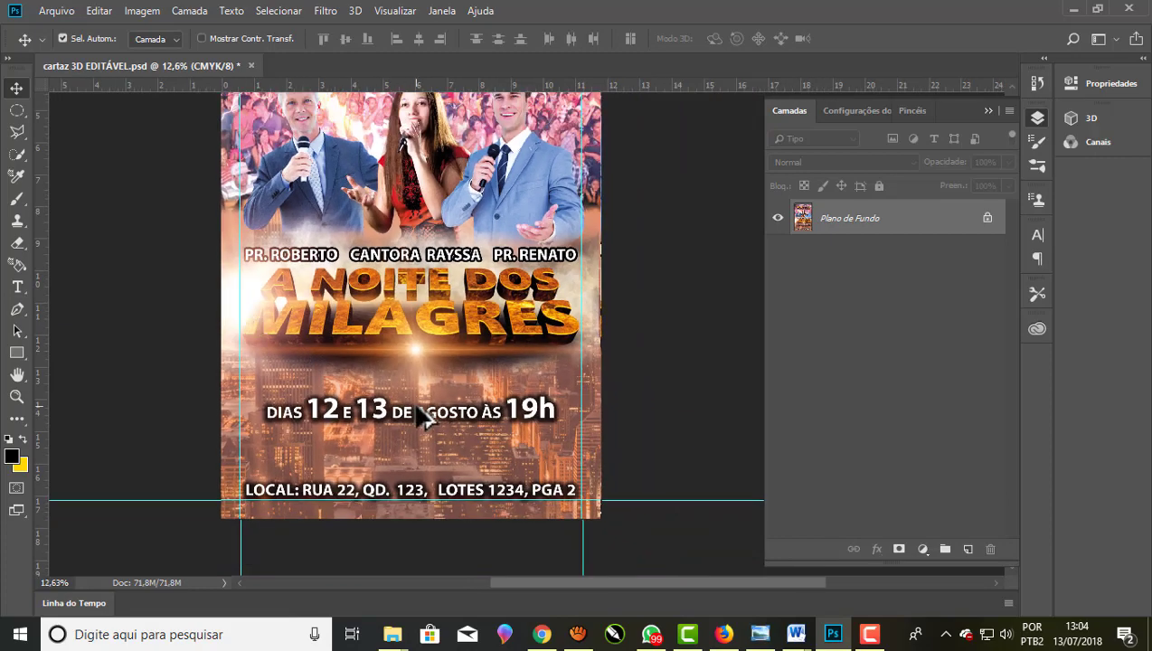
scroll(425, 417, down, 1)
scroll(291, 97, up, 3)
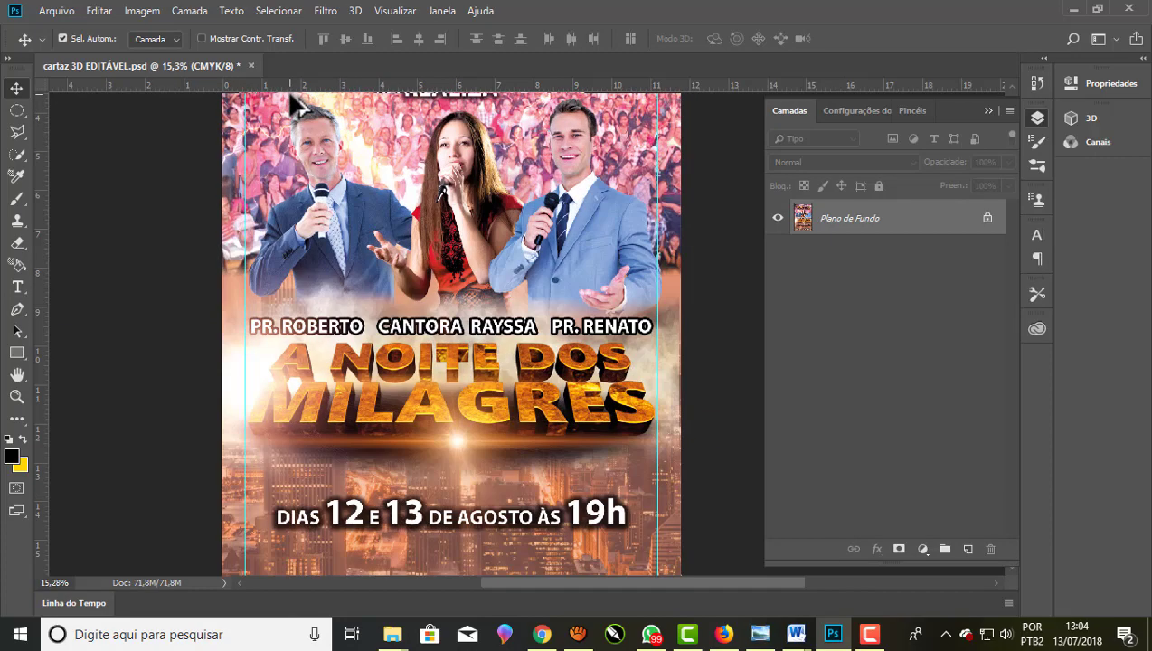
scroll(301, 104, up, 1)
scroll(453, 462, down, 2)
scroll(470, 443, up, 2)
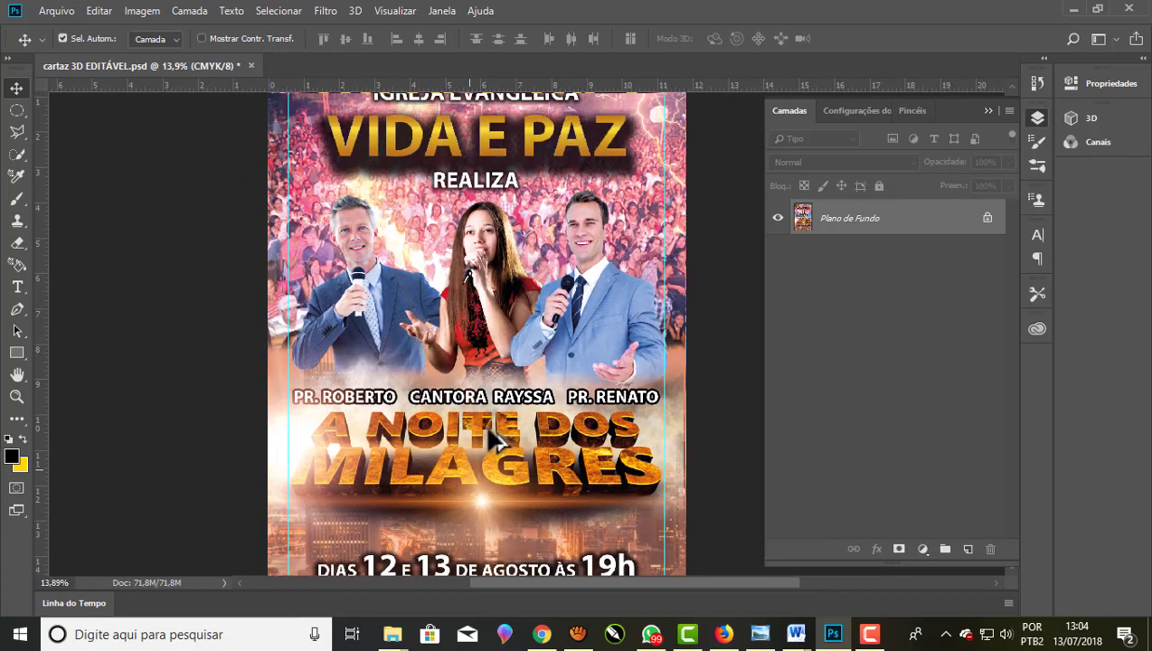
scroll(516, 90, down, 1)
scroll(506, 136, down, 1)
scroll(496, 188, up, 2)
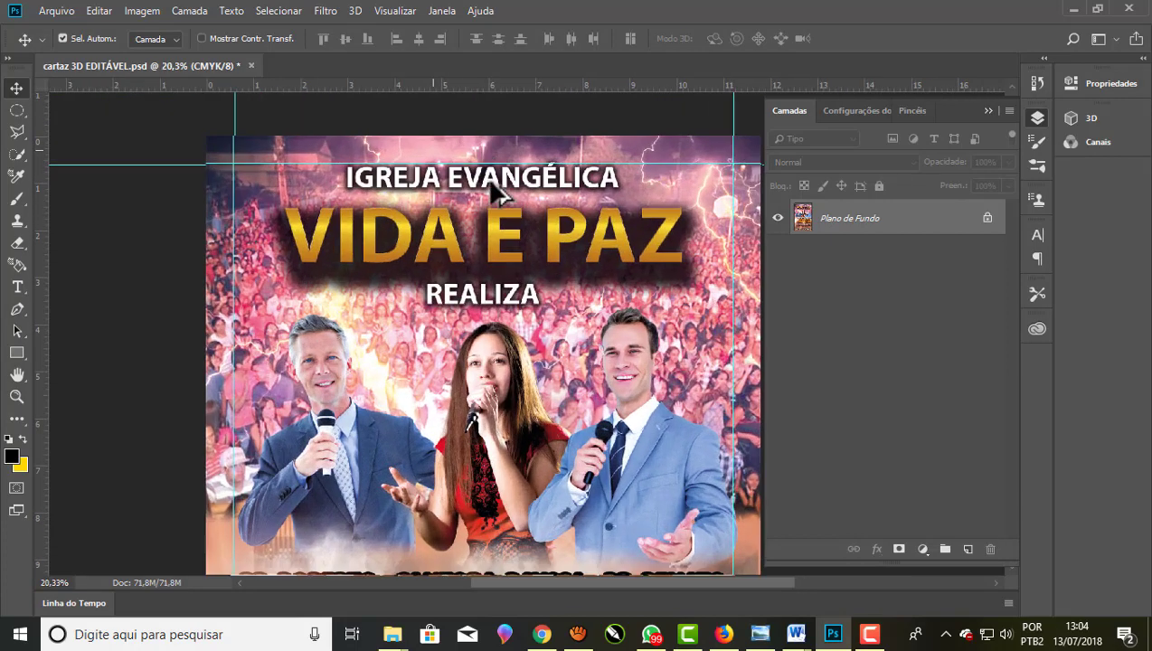
scroll(479, 271, up, 1)
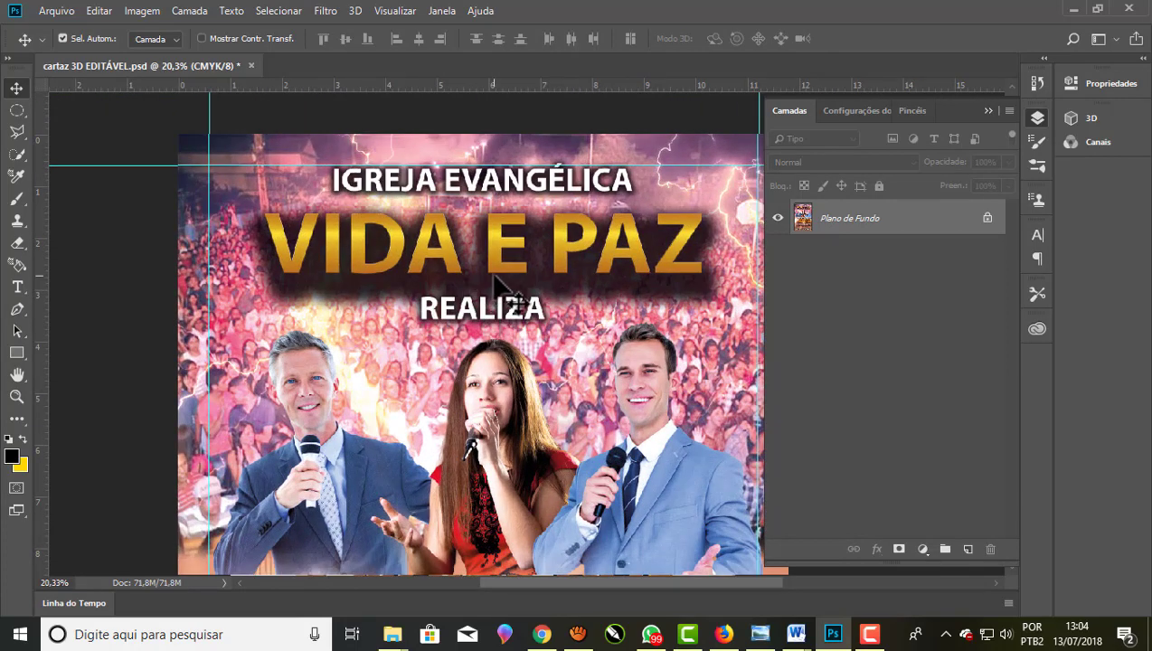
Add a Flash Gordon flare at zoom 23, centred in VIDA E PAZ with scale 0,70
click(326, 12)
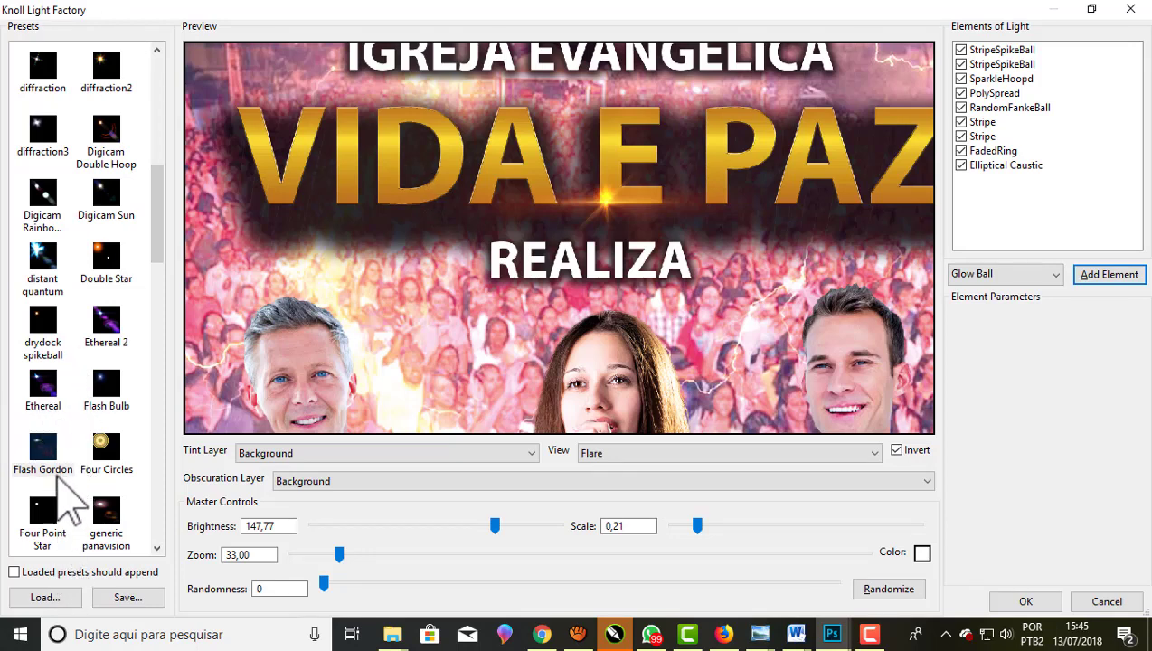
click(41, 455)
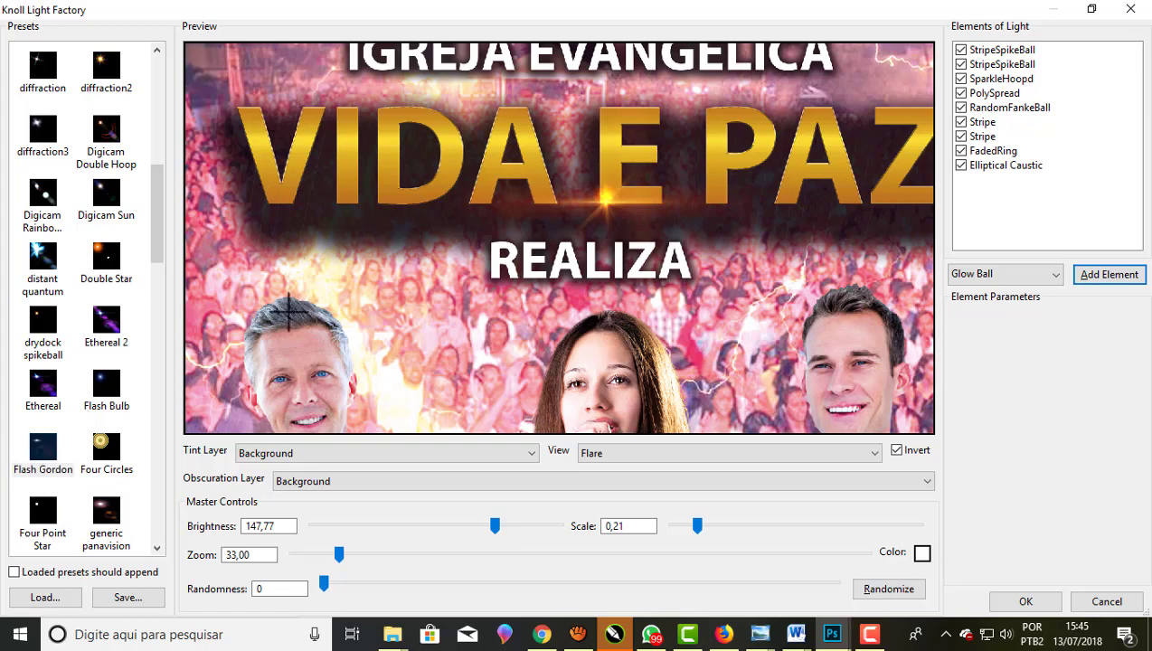
drag(338, 553, 324, 554)
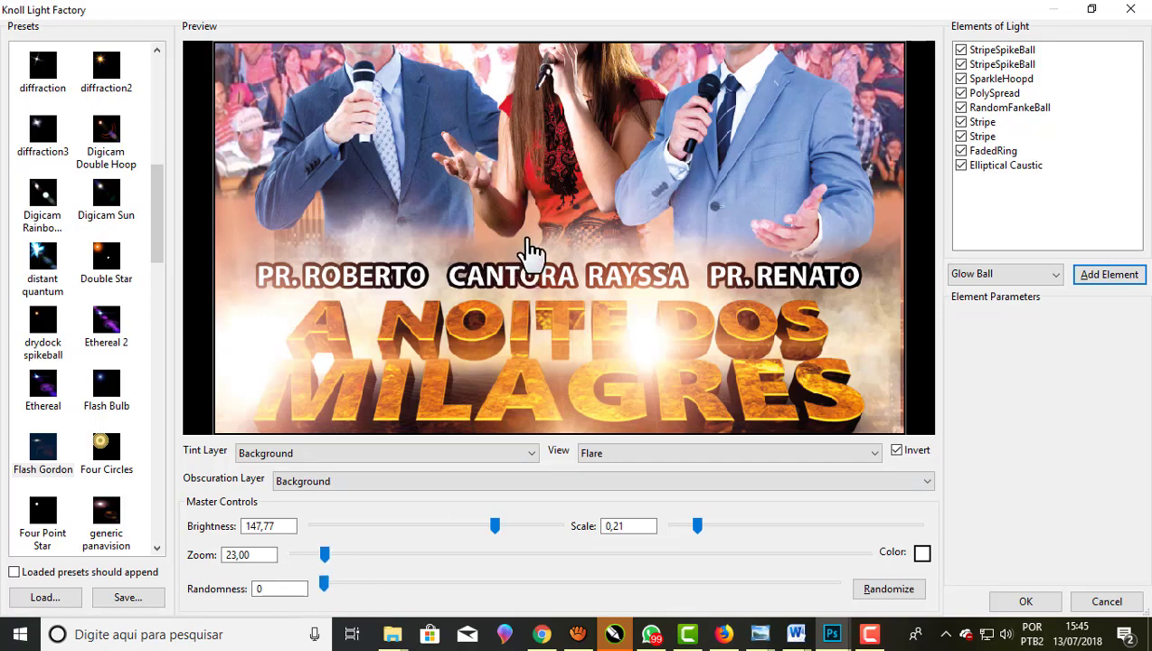
mouse_move(540, 109)
mouse_down()
mouse_move(514, 236)
mouse_move(571, 257)
mouse_up()
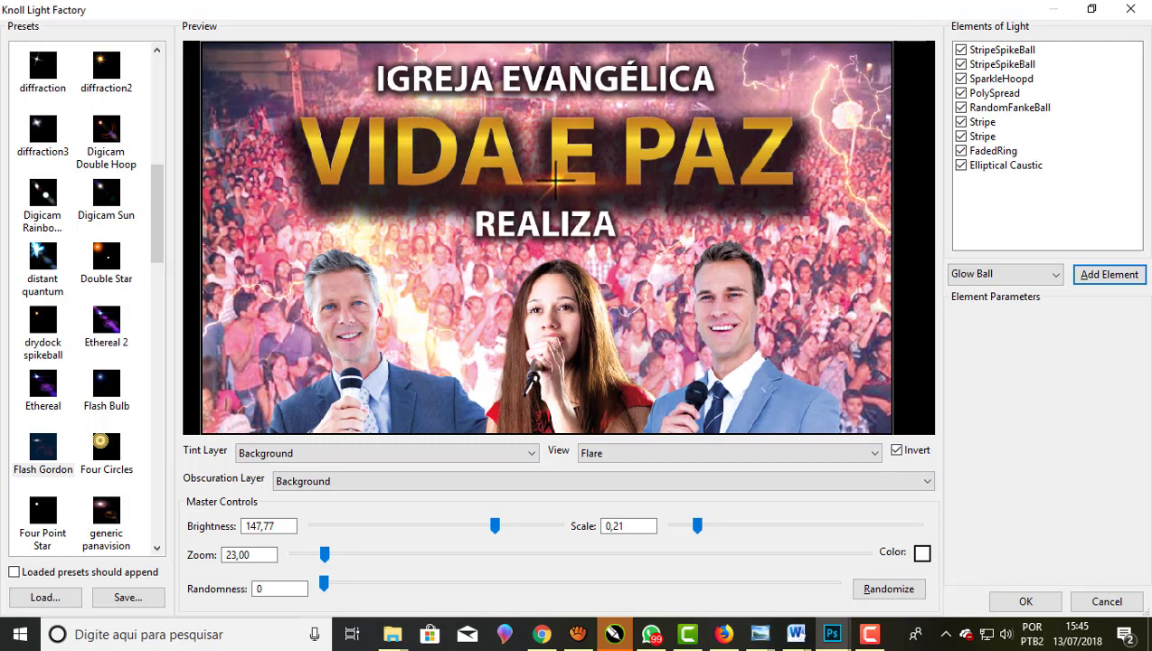
drag(554, 180, 732, 195)
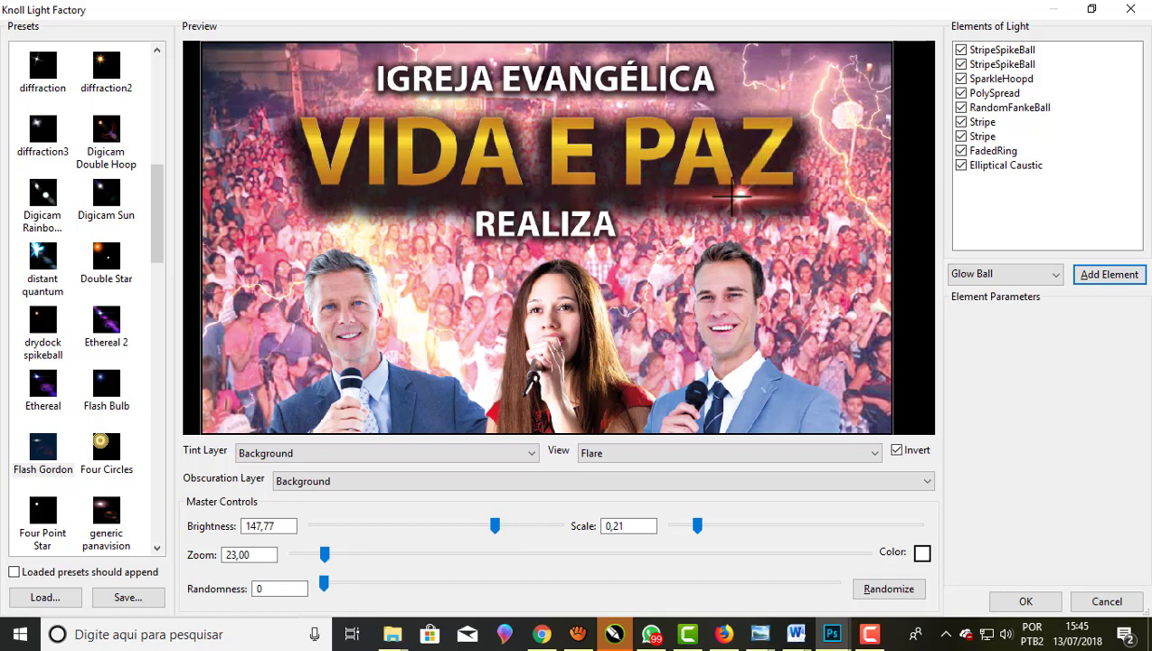
mouse_move(732, 195)
mouse_down()
mouse_move(509, 183)
mouse_move(554, 182)
mouse_up()
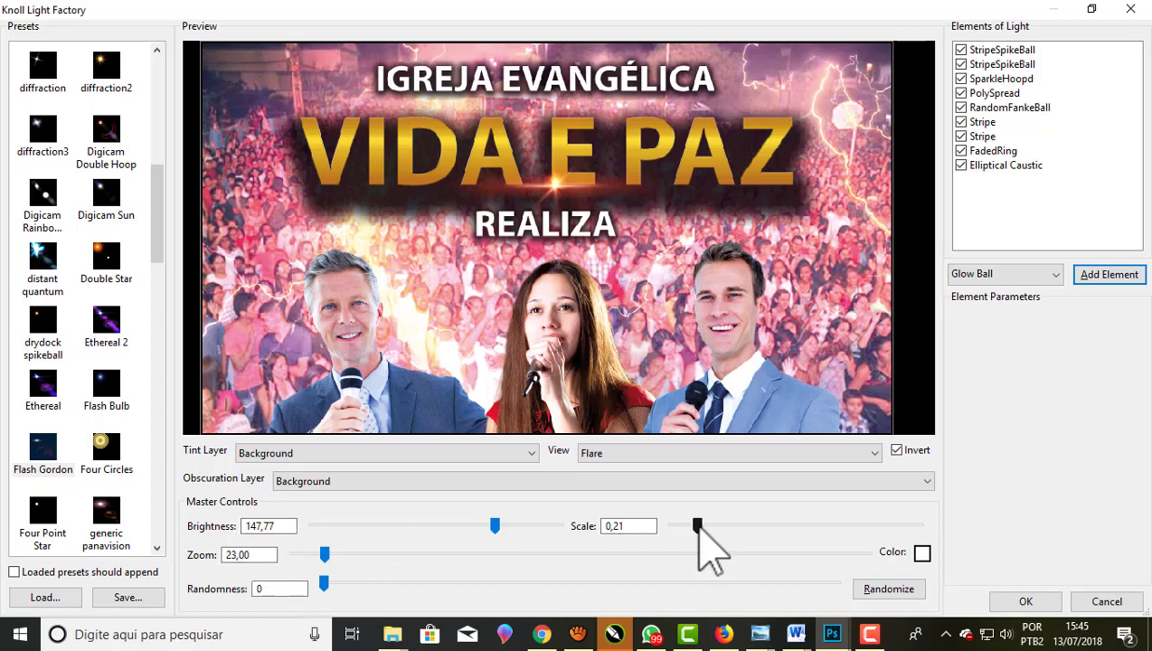
drag(698, 526, 749, 526)
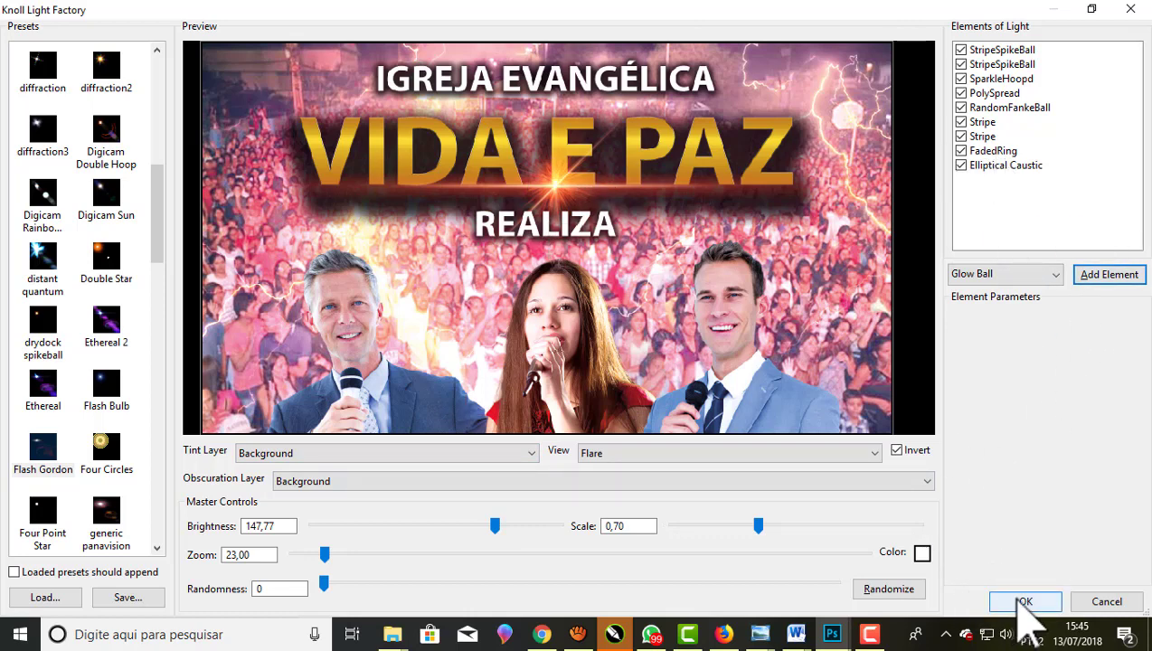
click(1021, 600)
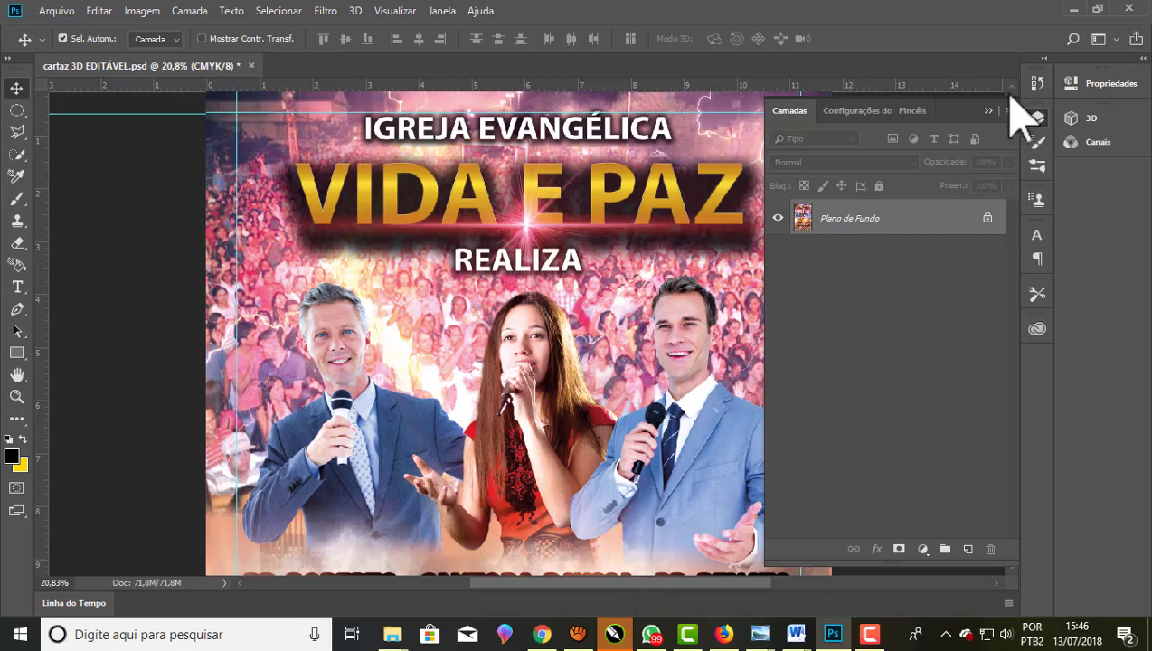
Collapse the Layers panel and zoom out to review the whole poster with its flares
click(986, 110)
drag(692, 582, 718, 582)
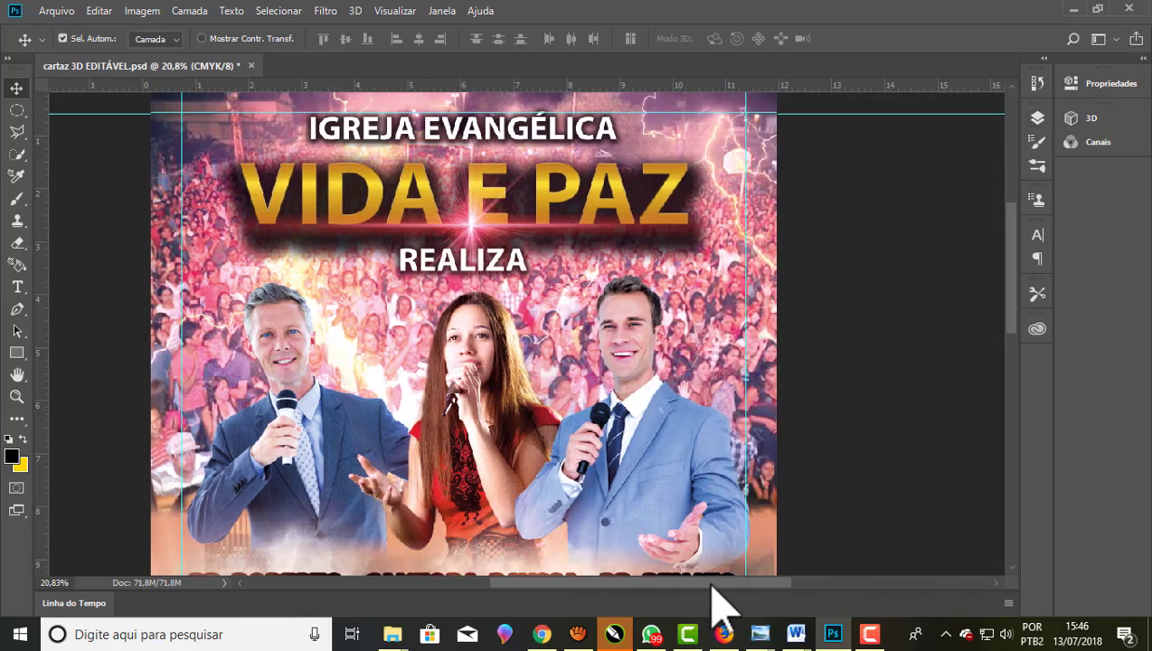
scroll(574, 447, down, 2)
scroll(572, 362, down, 2)
scroll(571, 271, down, 2)
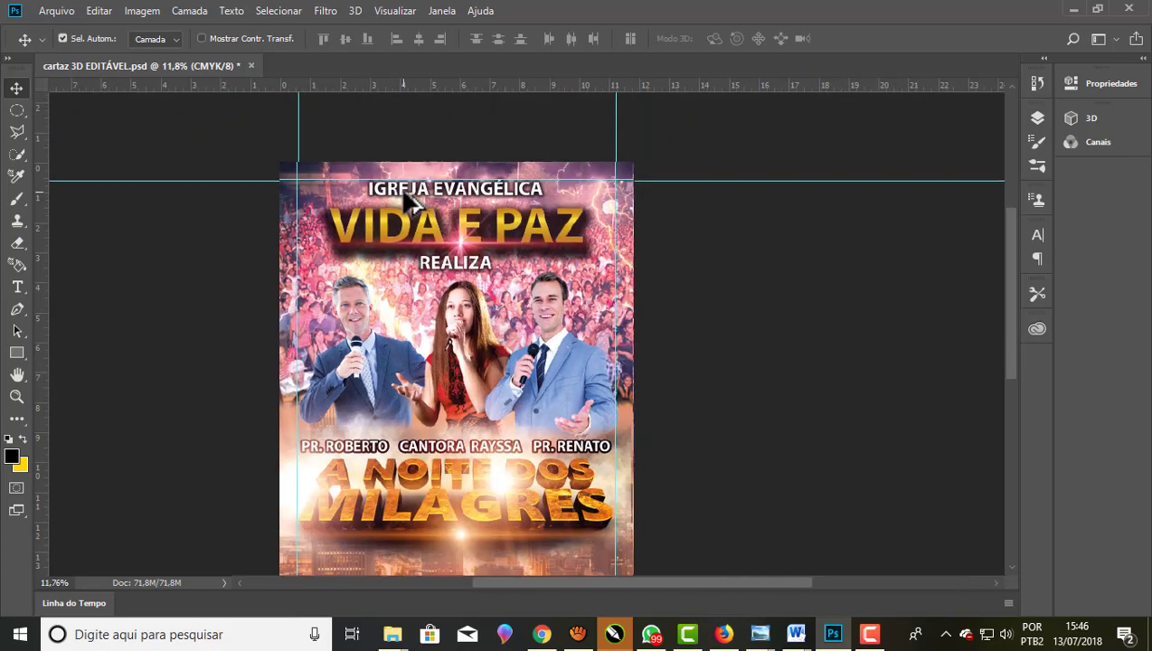
scroll(571, 184, up, 1)
scroll(558, 136, up, 1)
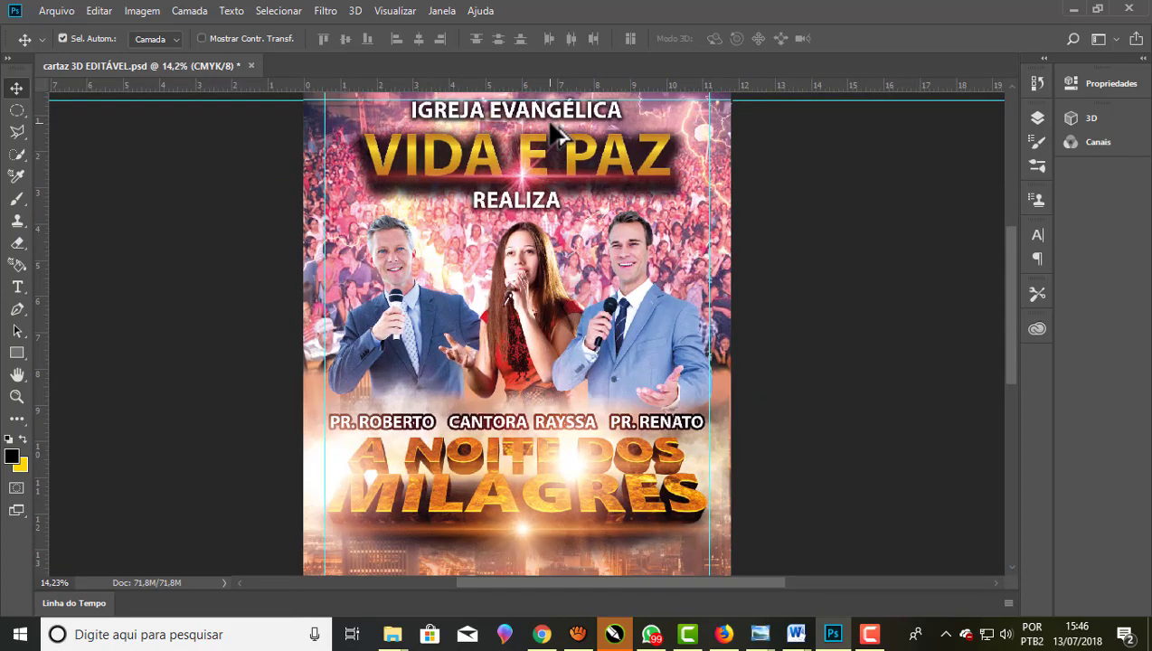
scroll(533, 140, down, 1)
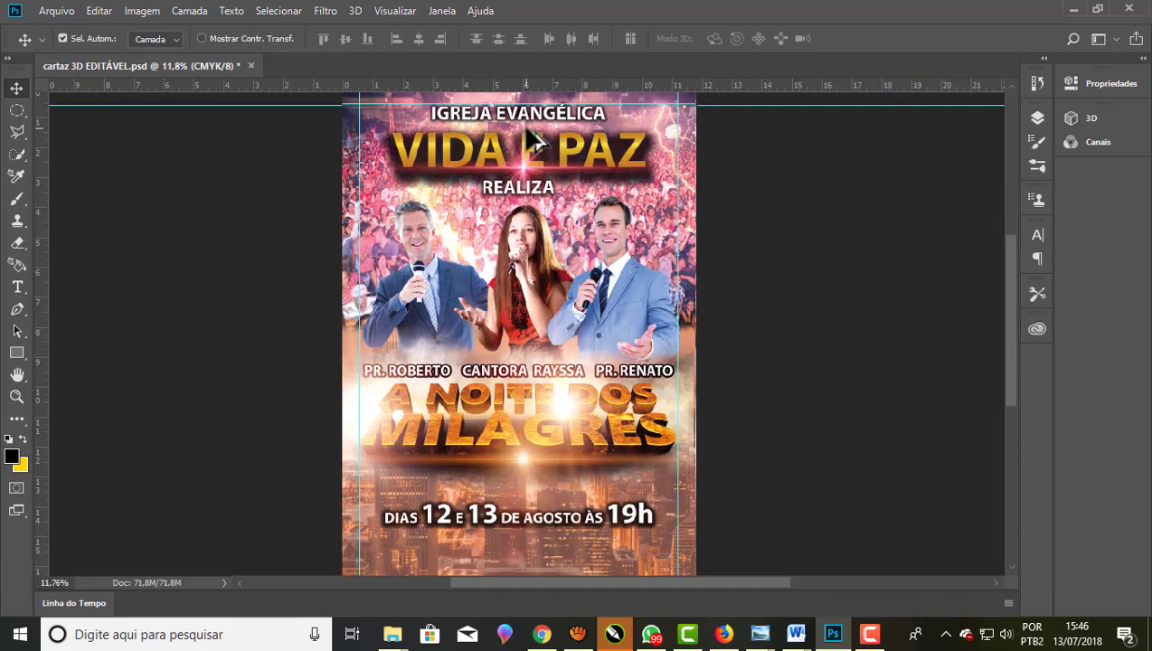
scroll(533, 140, up, 3)
scroll(534, 141, up, 1)
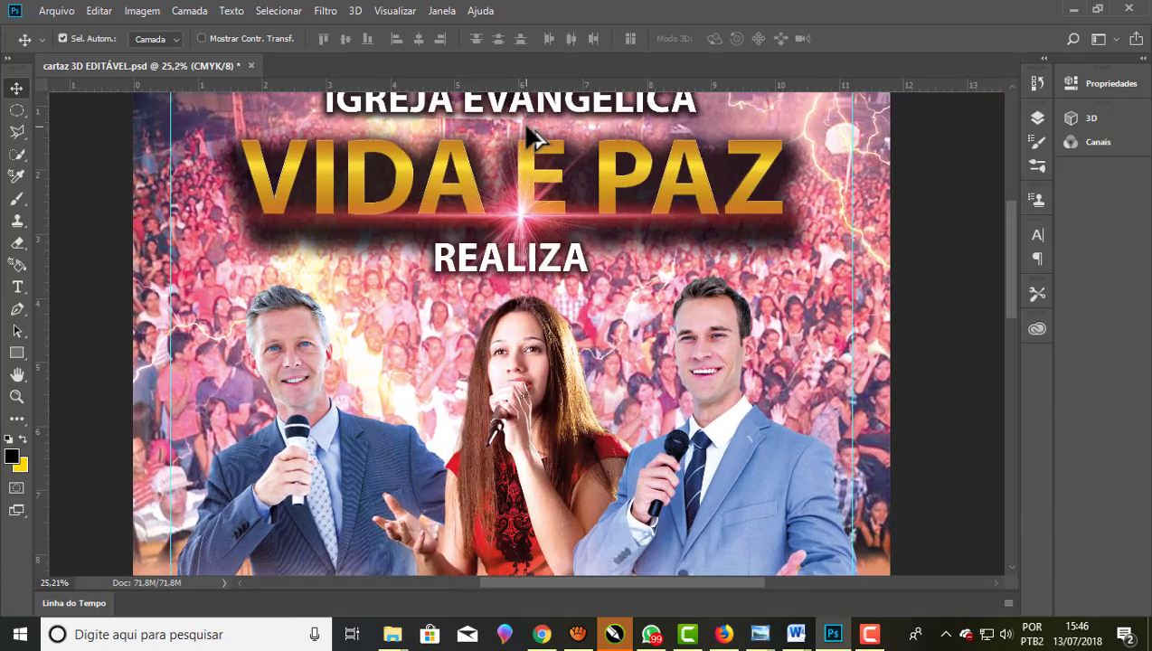
scroll(494, 205, down, 2)
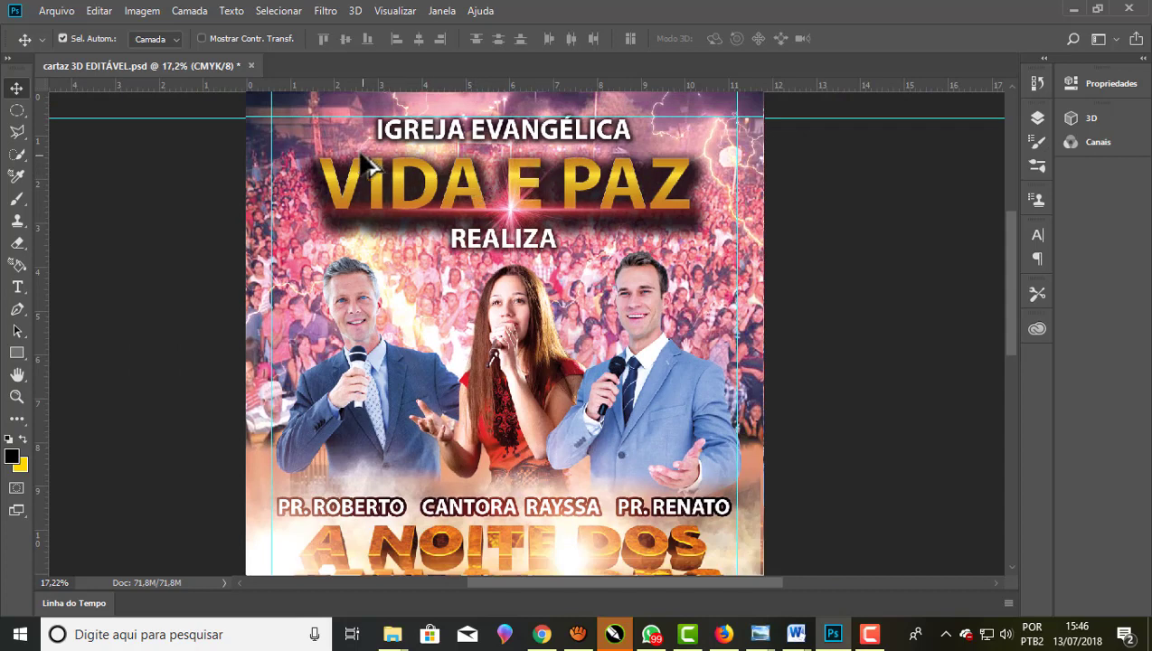
scroll(413, 134, down, 1)
scroll(416, 141, down, 1)
scroll(421, 140, down, 1)
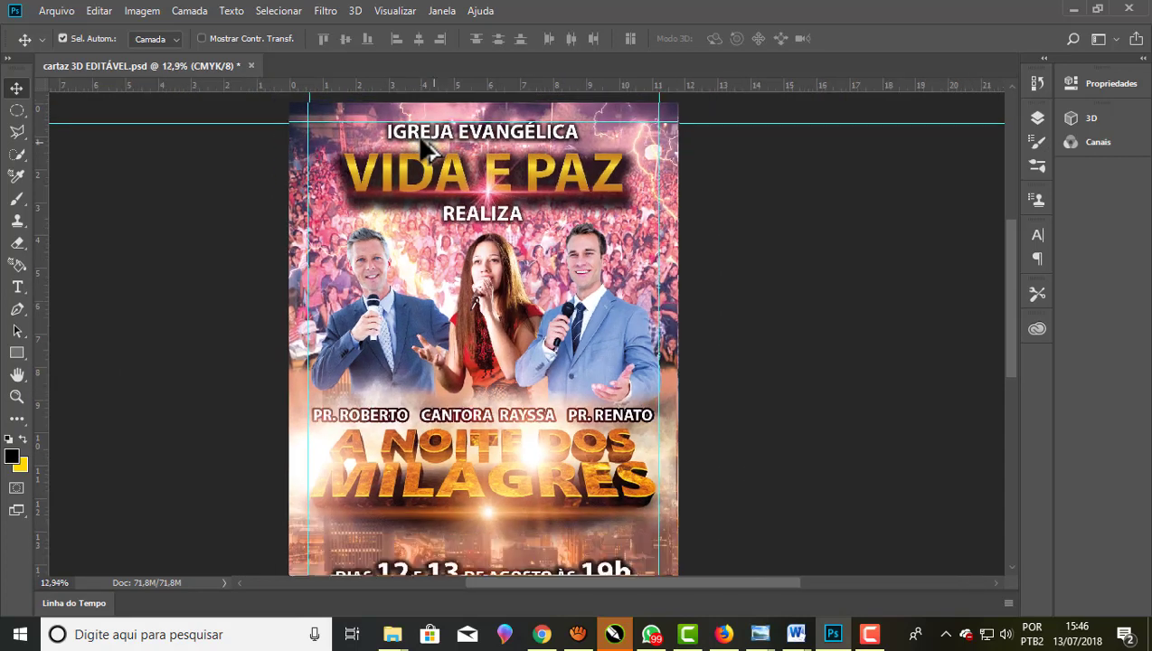
scroll(426, 149, down, 1)
scroll(427, 150, down, 1)
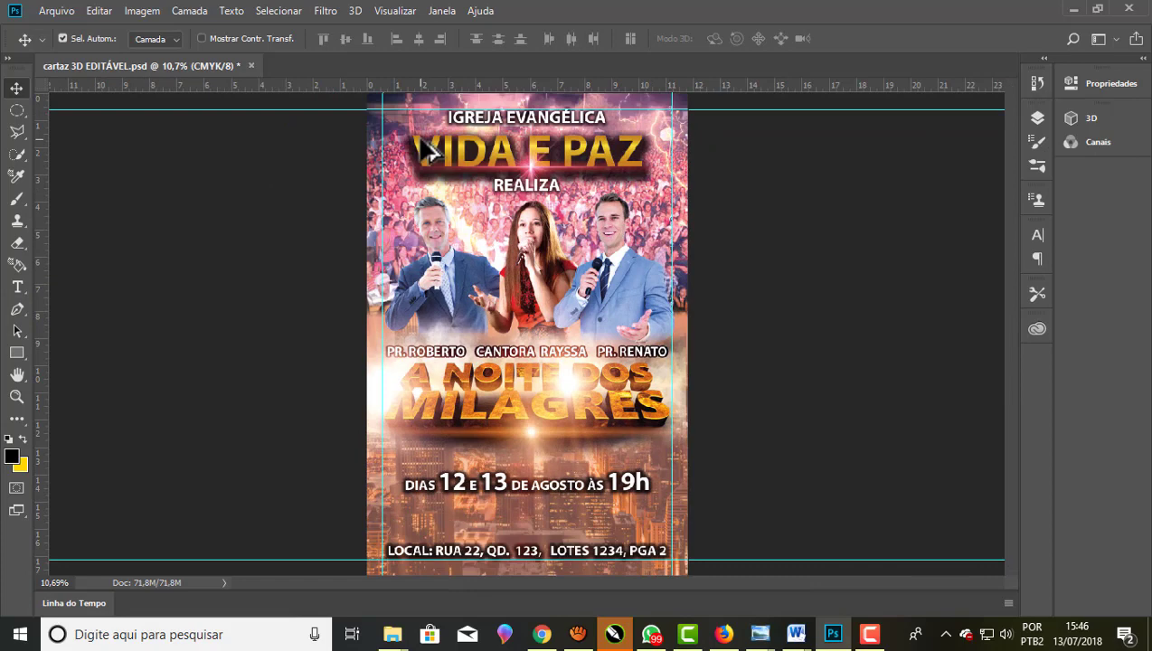
Browse the Arquivo and Ajuda menus, ending on the Arquivo menu
click(50, 11)
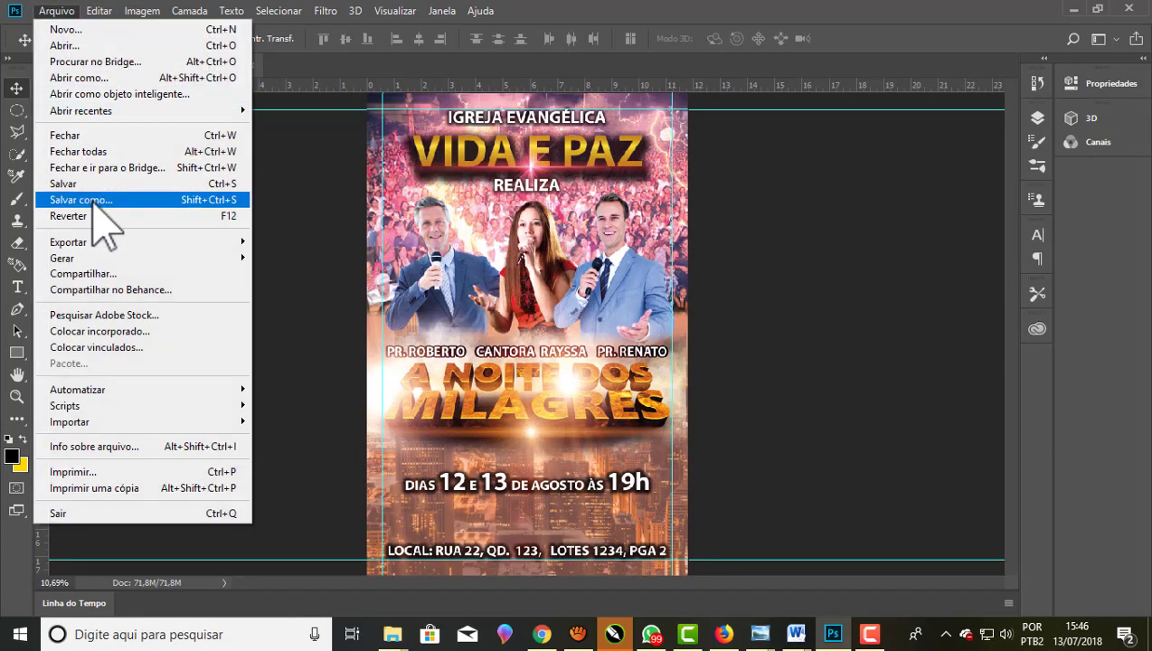
click(480, 11)
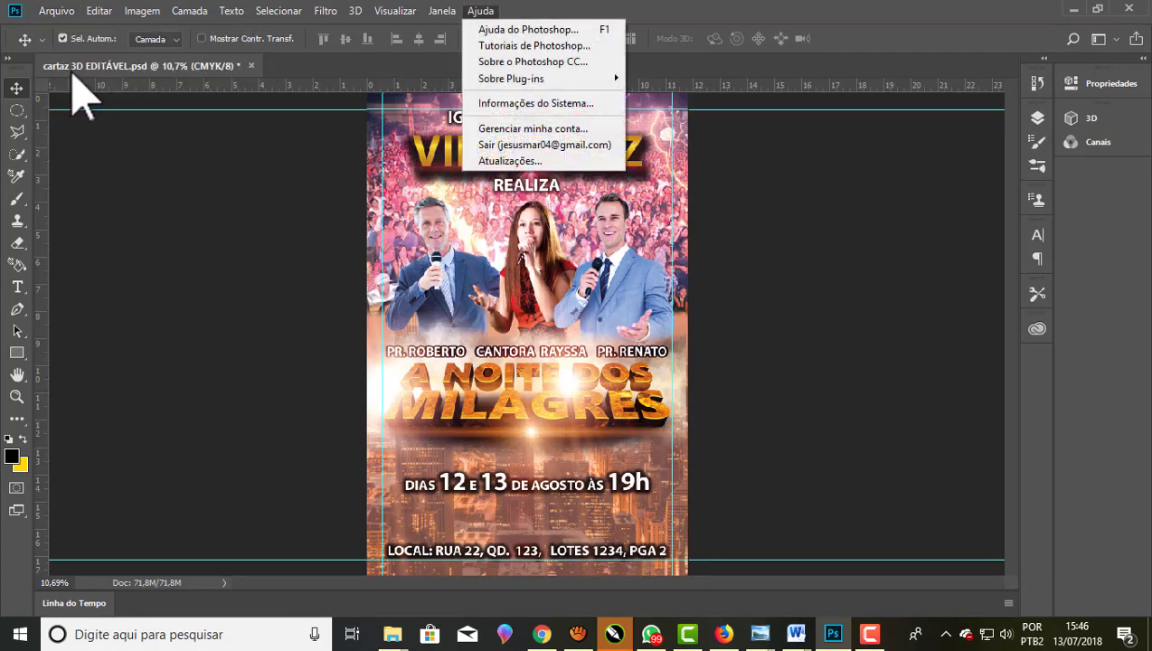
click(51, 11)
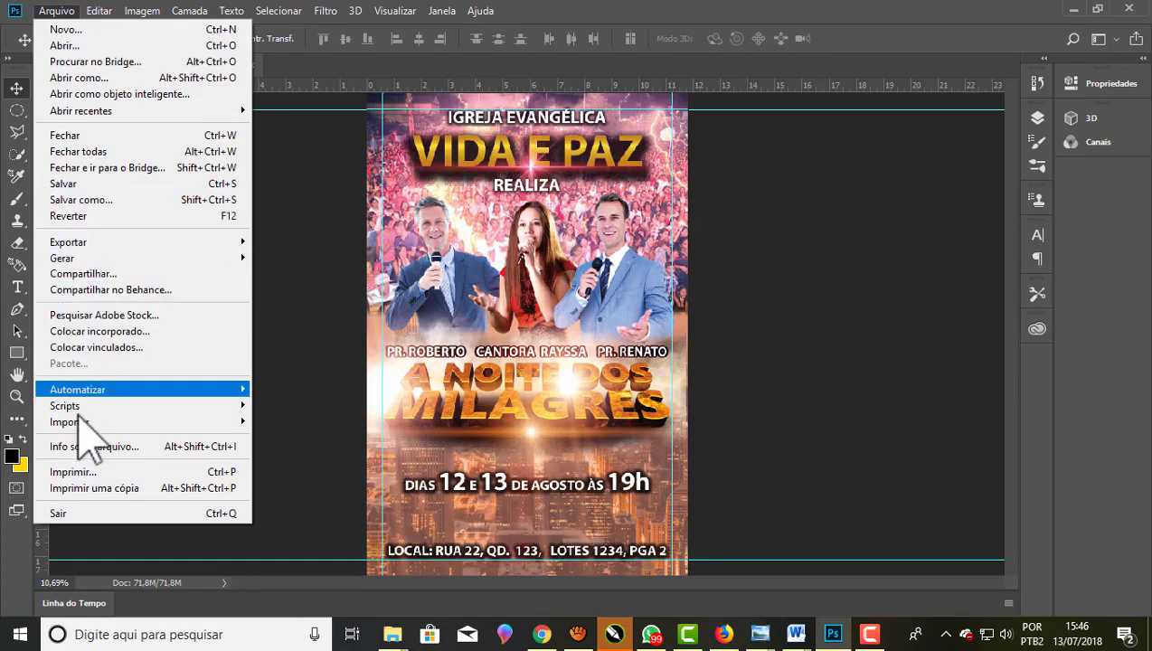
Print to Adobe PDF, keep CARTAZ GRAFICA IMPRESSA page size and reach the custom paper editor
click(71, 472)
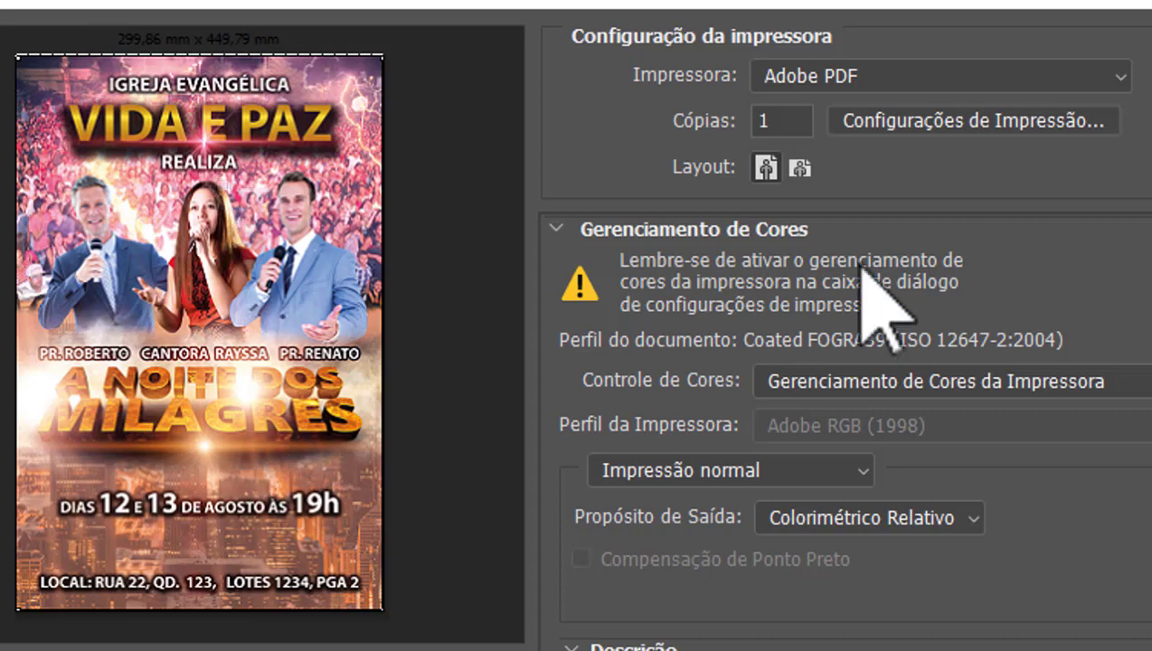
click(969, 121)
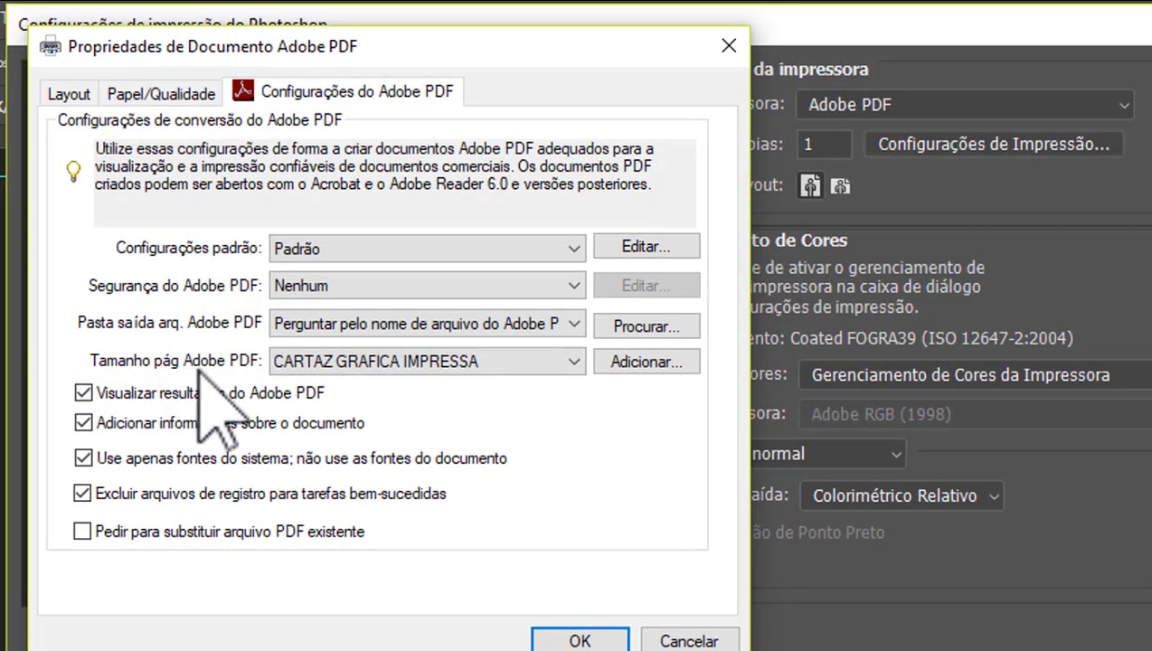
click(573, 362)
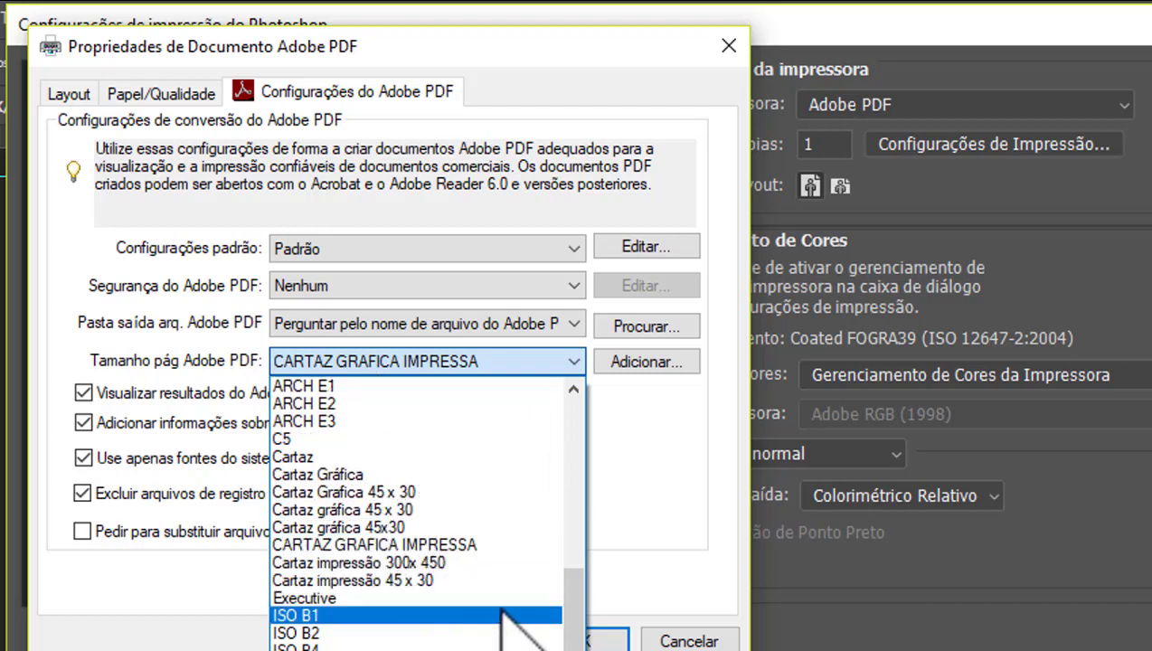
click(654, 517)
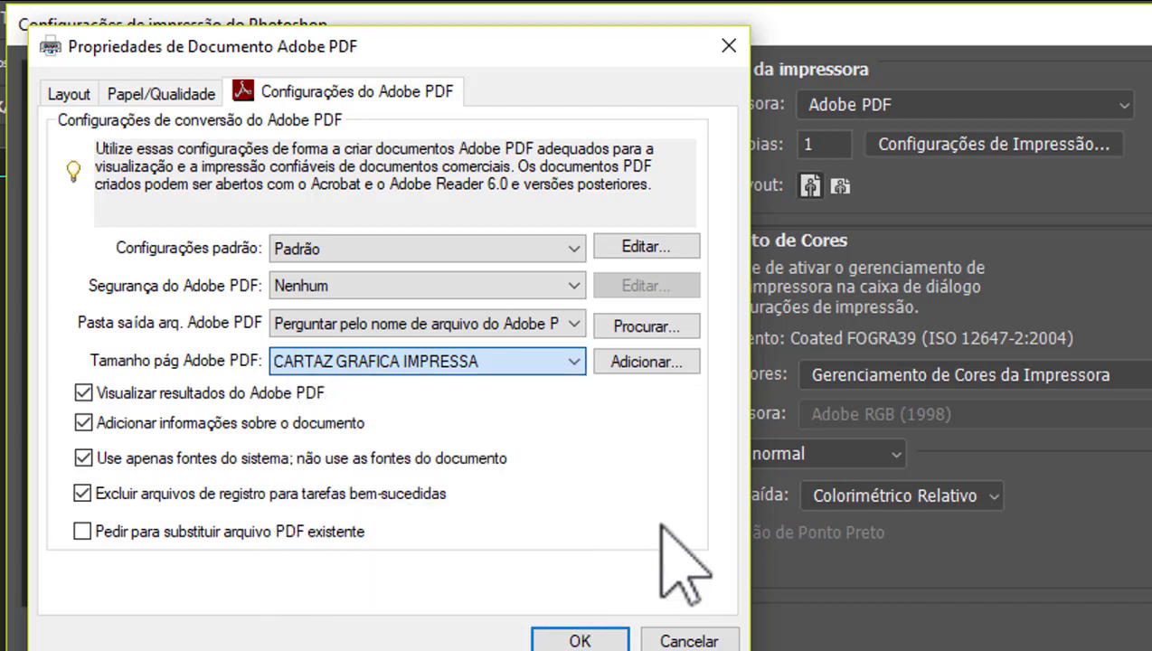
click(626, 364)
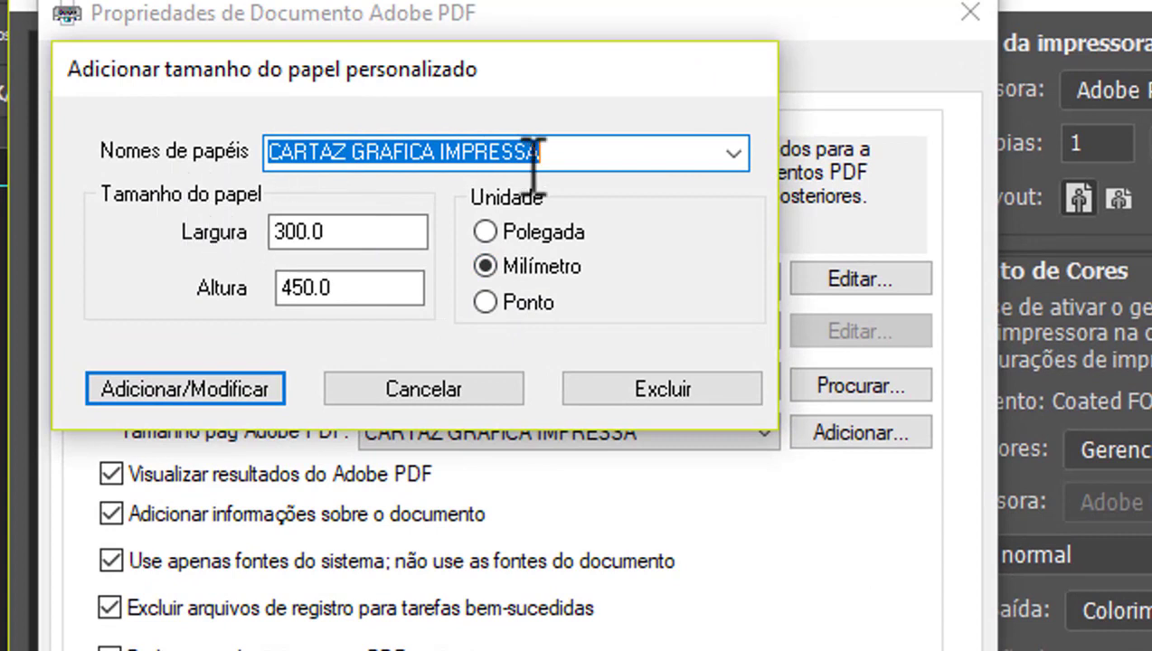
Verify the CARTAZ GRAFICA IMPRESSA name, width 300.0 and height 450.0 mm, then save the paper size
click(573, 156)
drag(560, 156, 265, 158)
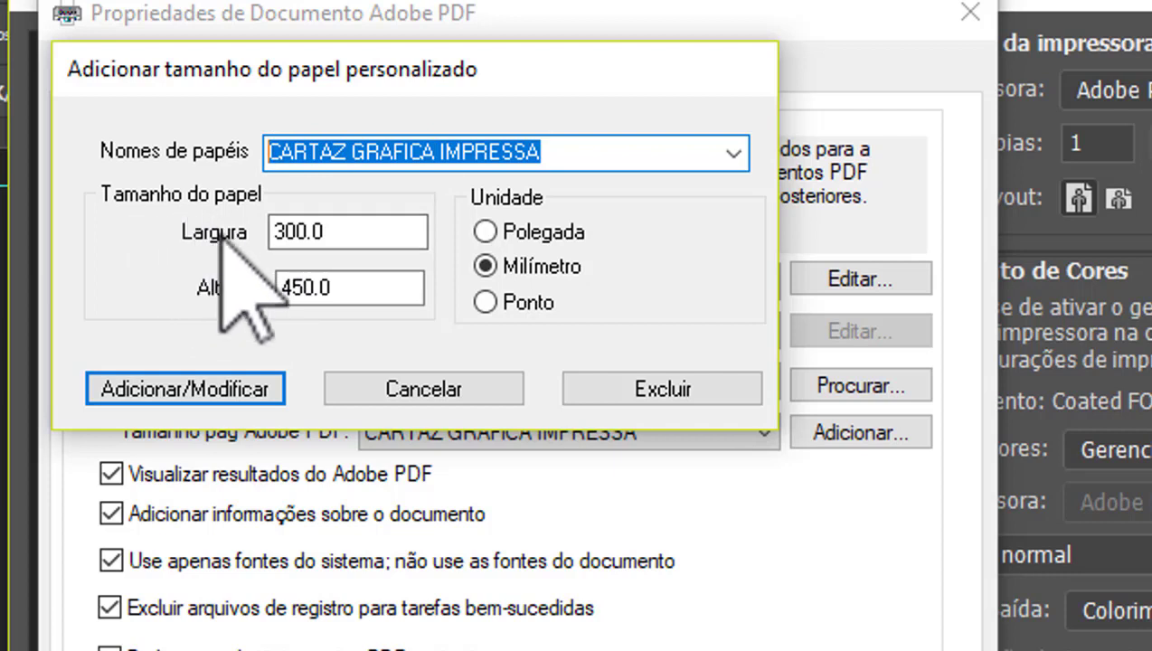
drag(382, 240, 265, 237)
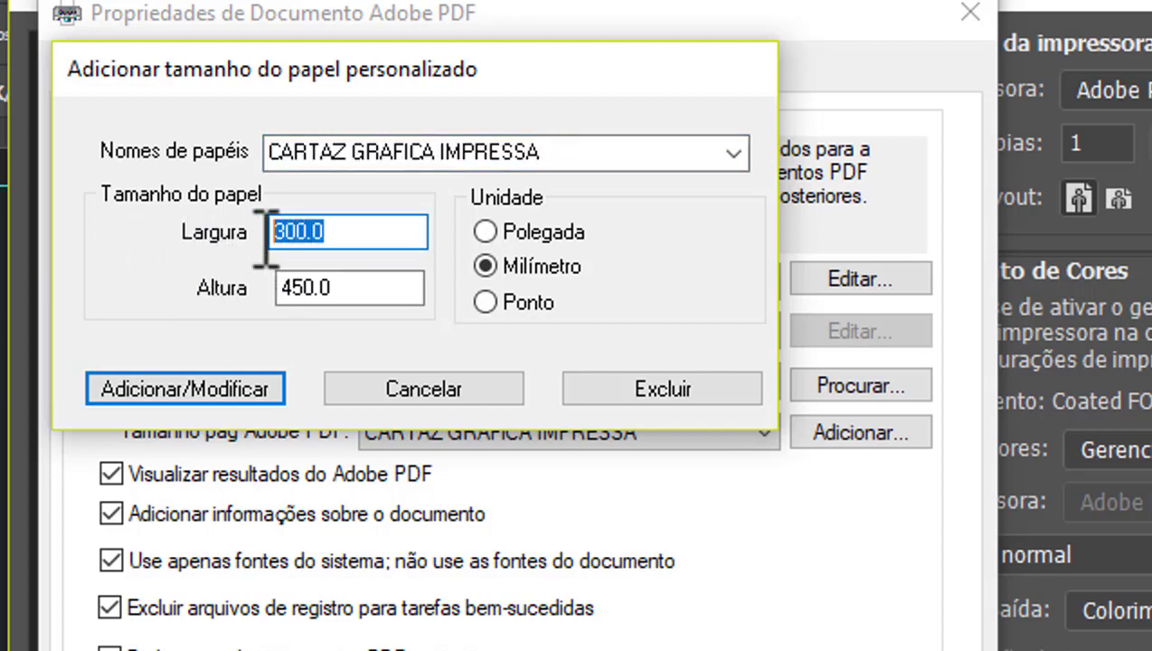
drag(398, 289, 237, 298)
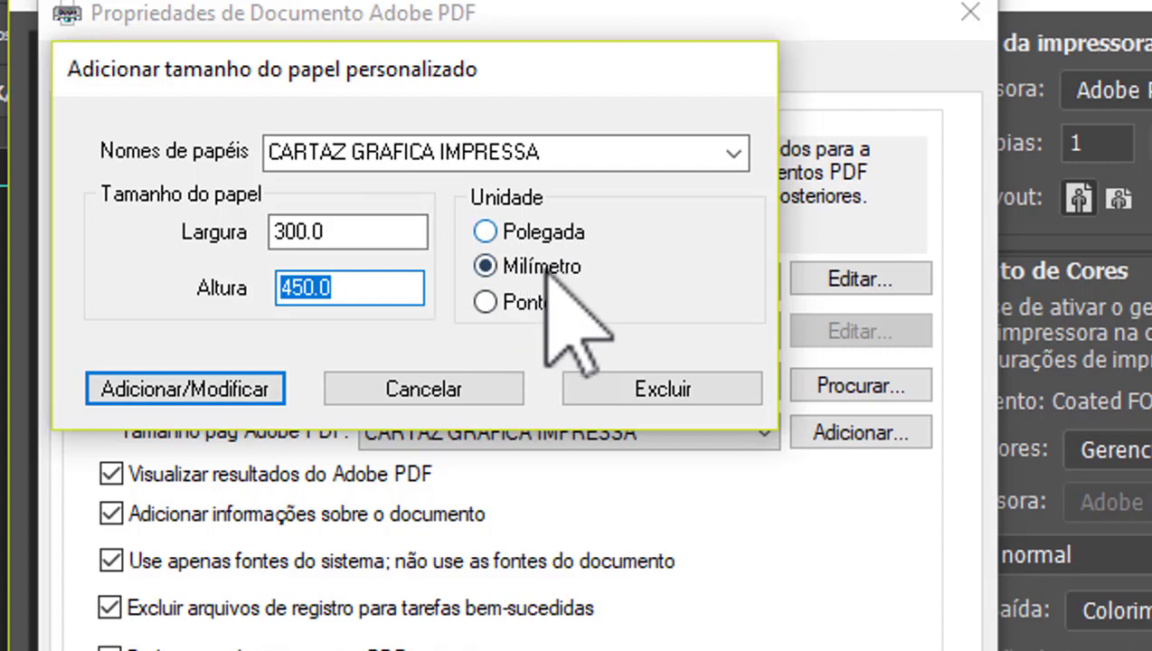
drag(381, 232, 249, 232)
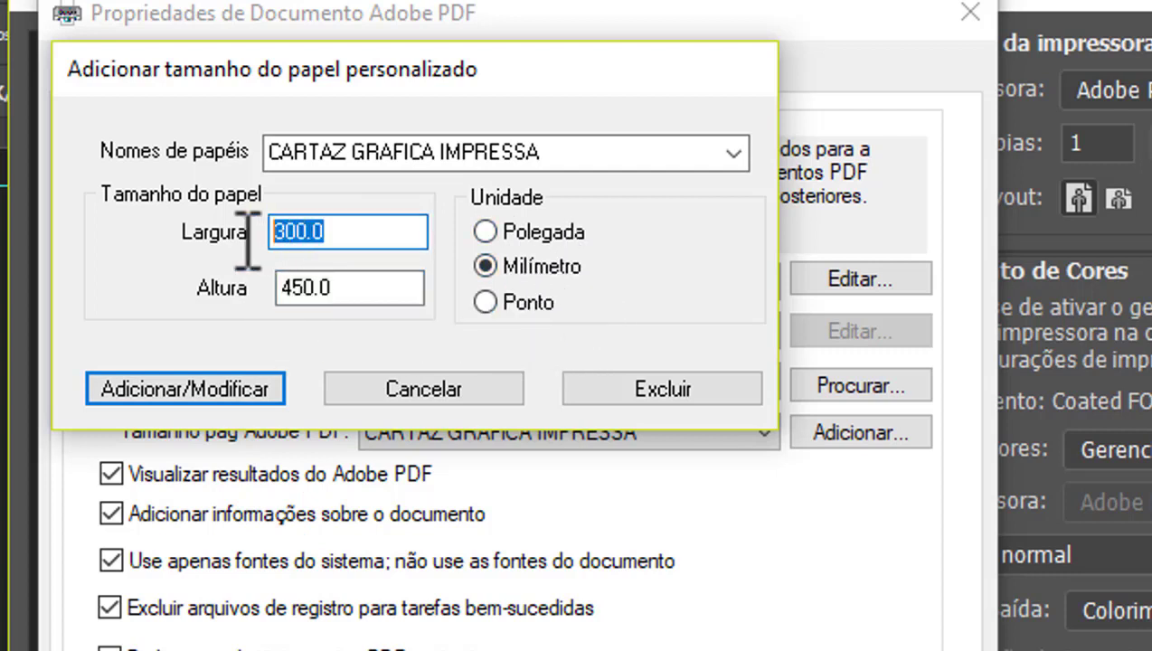
drag(361, 287, 264, 299)
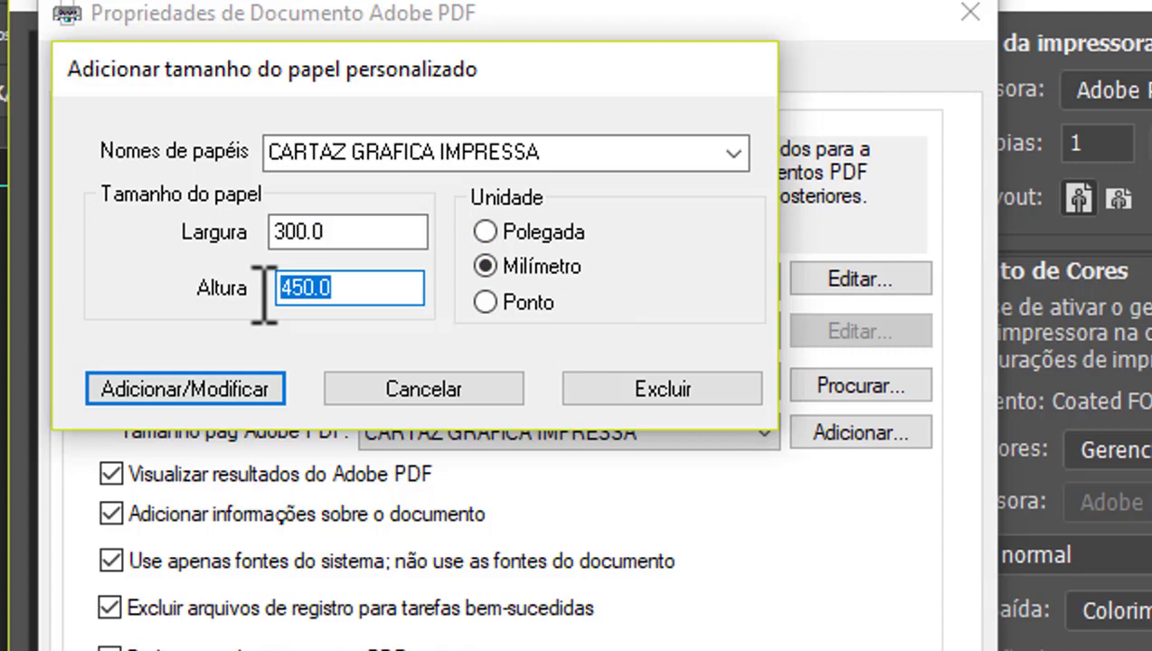
click(204, 387)
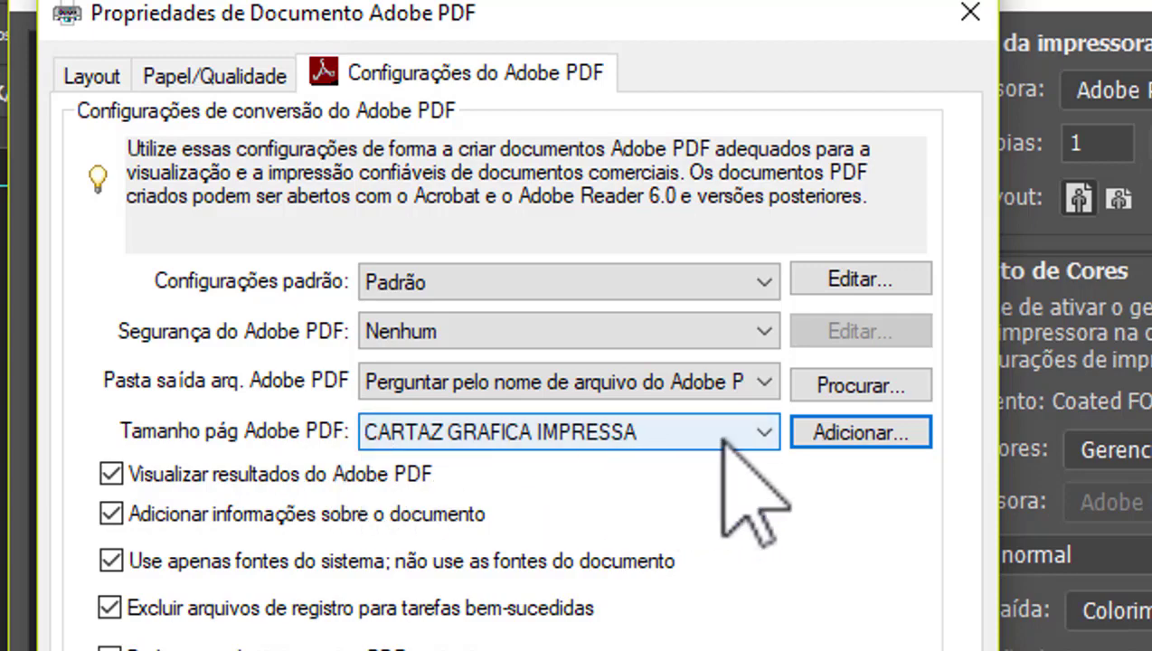
click(813, 434)
Select CARTAZ GRAFICA IMPRESSA as the Adobe PDF page size and confirm the properties
click(764, 434)
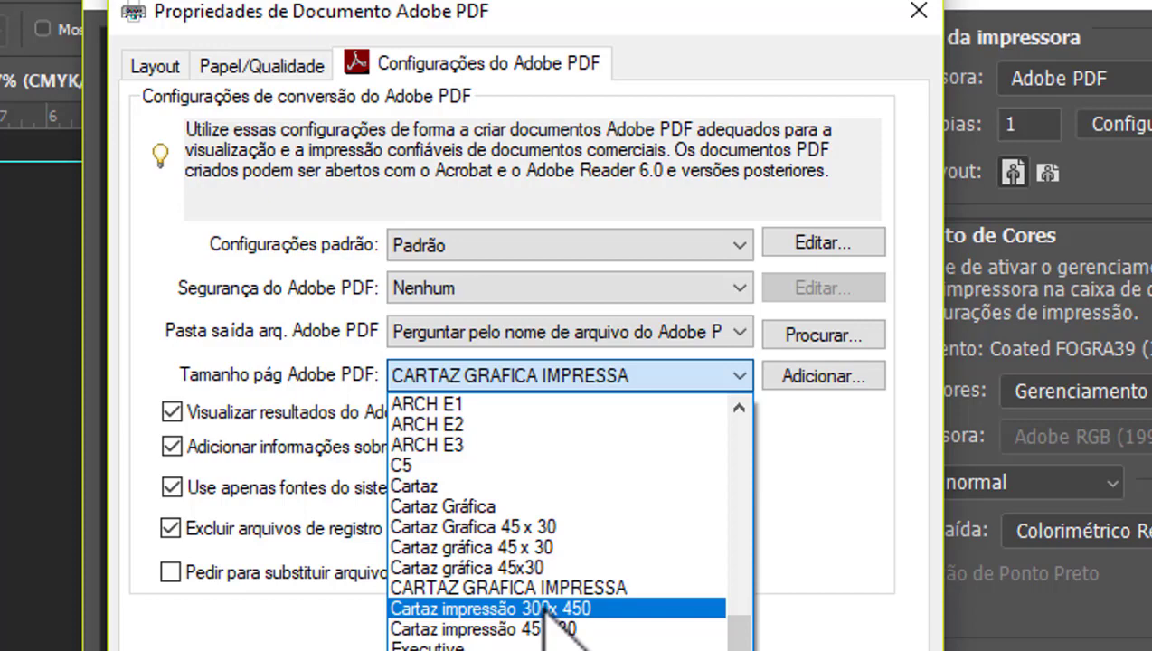
click(476, 590)
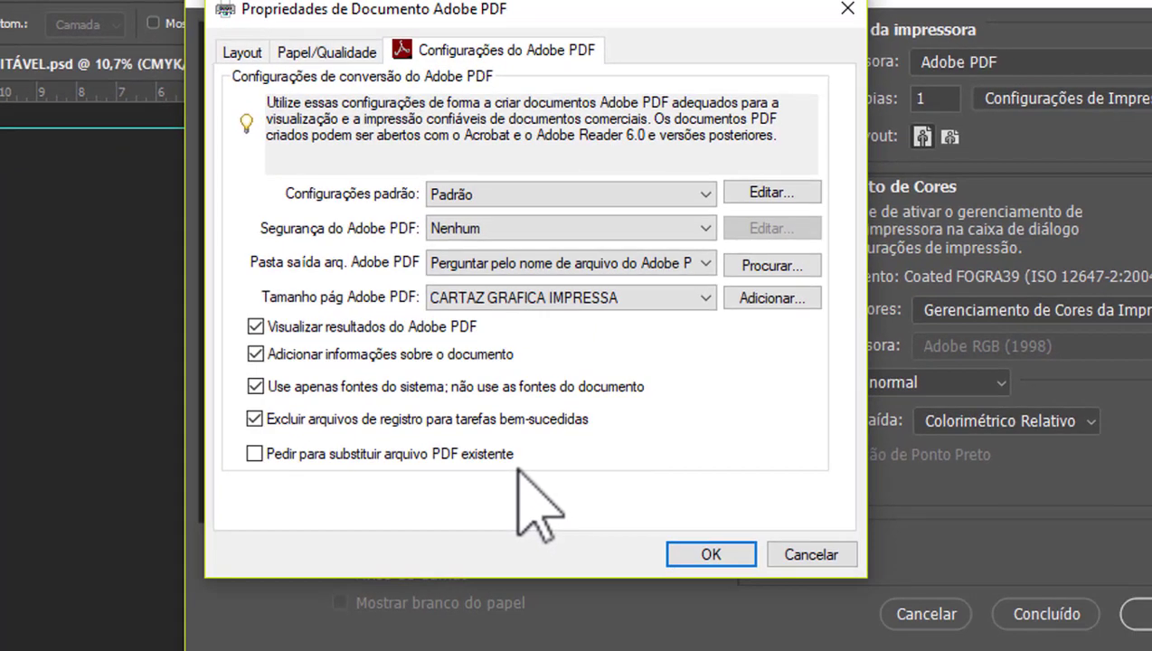
click(709, 556)
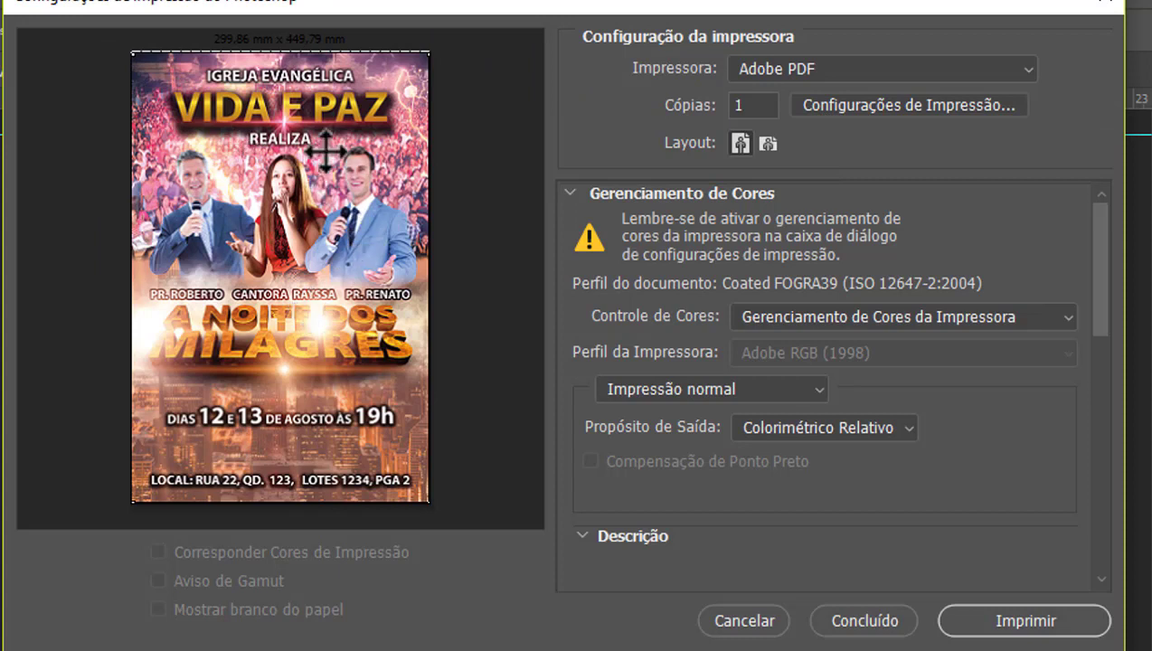
Keep print units in millimetres and turn on Corner Crop Marks under Printing Marks
drag(1101, 262, 1083, 425)
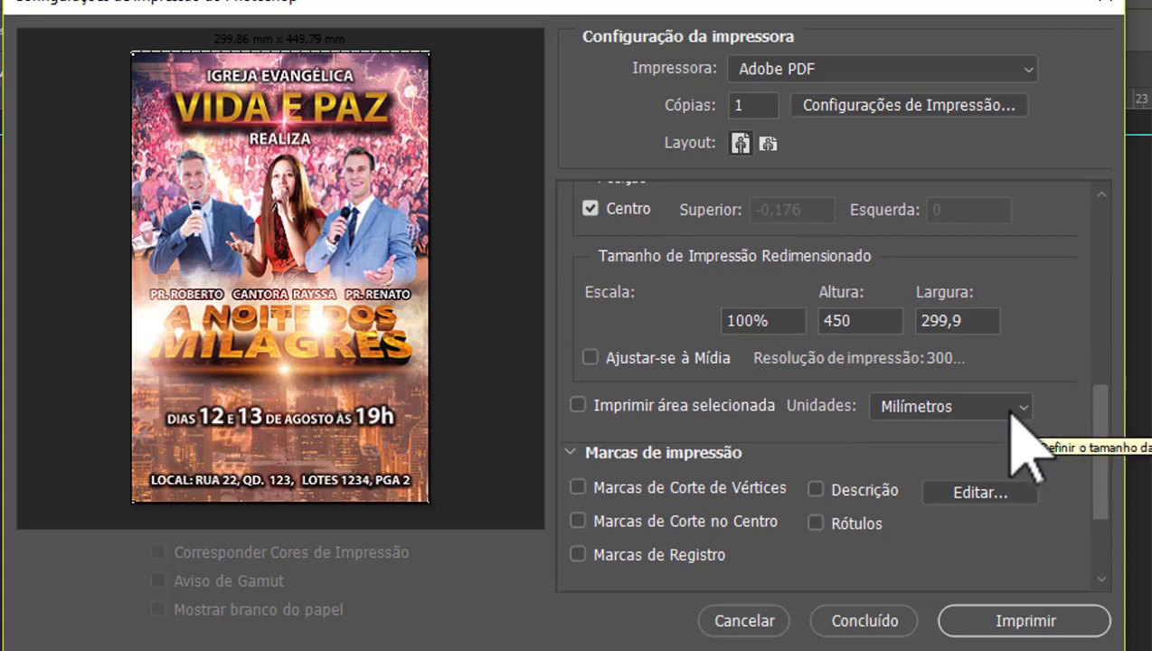
click(1022, 406)
click(915, 476)
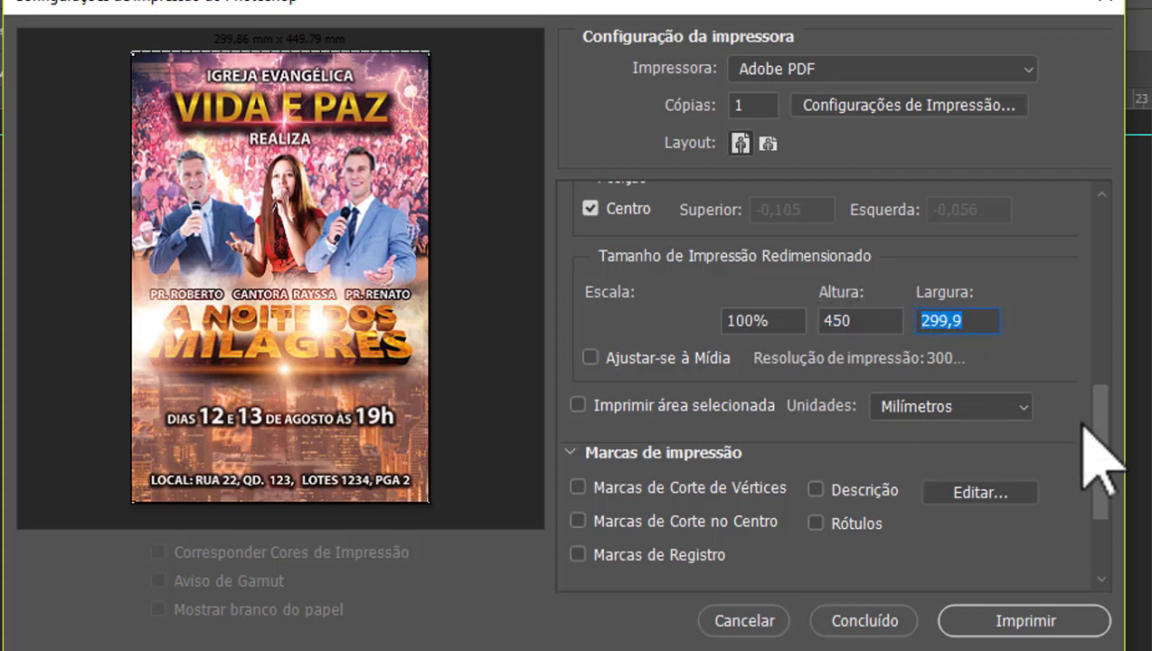
drag(1099, 417, 1098, 444)
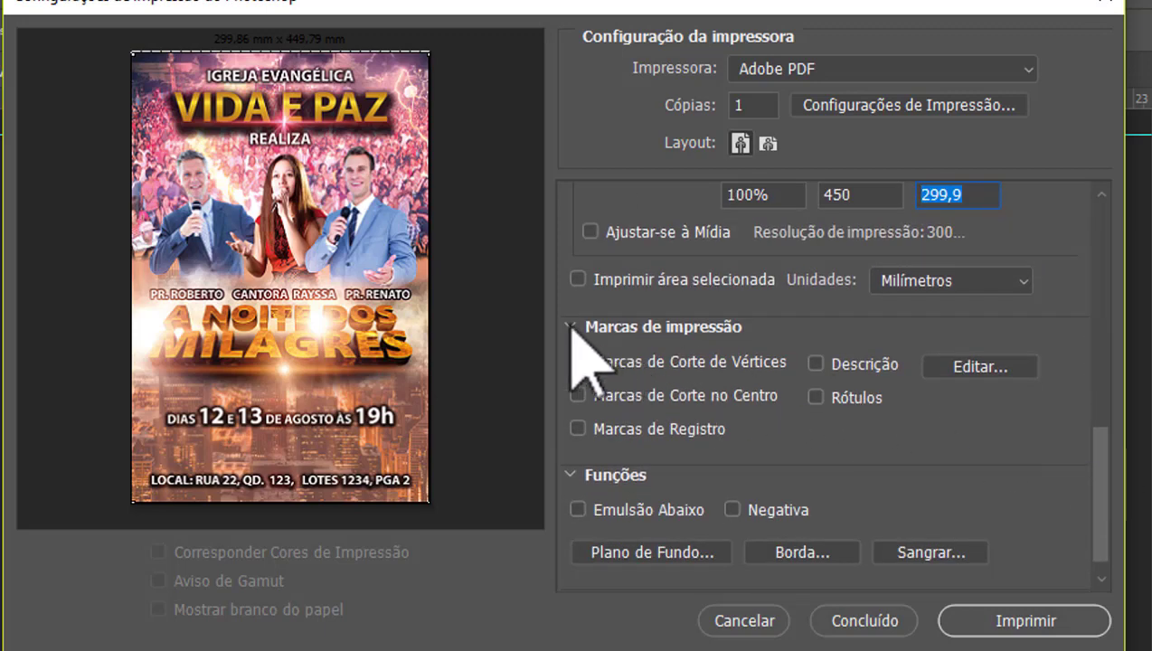
click(570, 326)
click(572, 409)
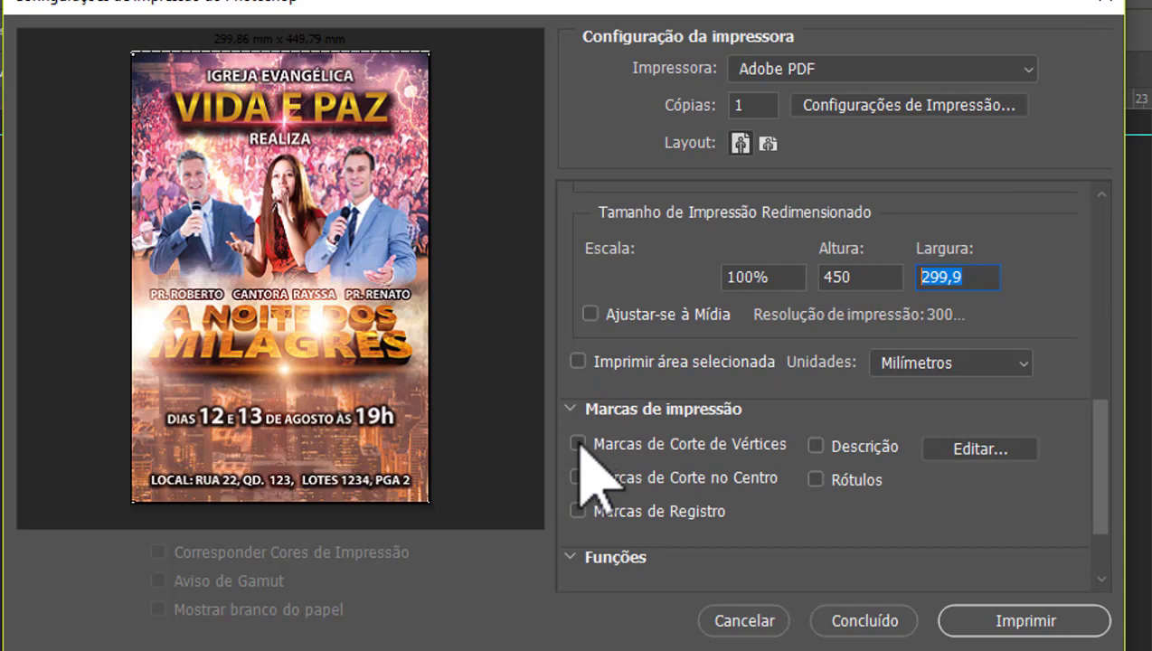
click(578, 444)
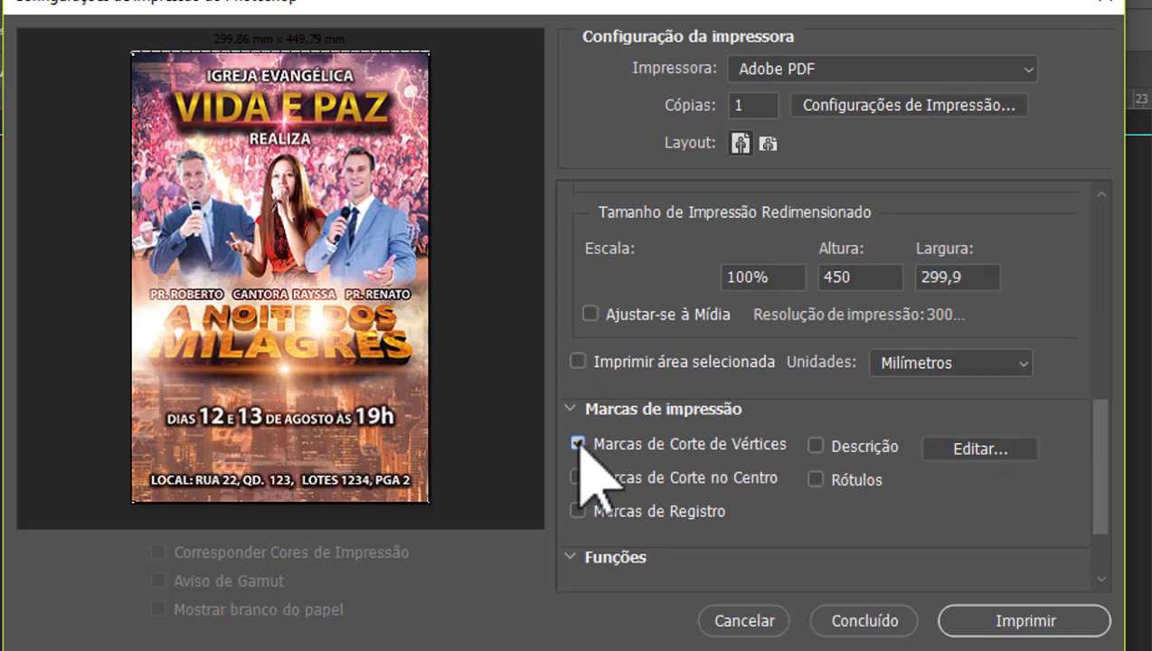
scroll(1104, 462, down, 2)
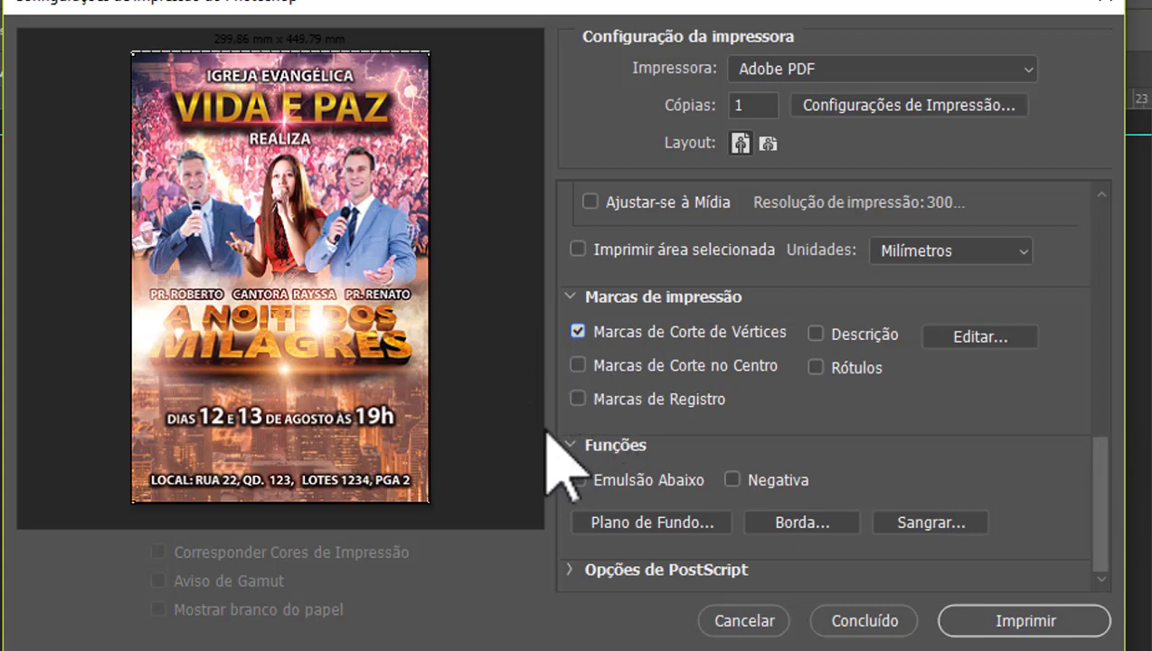
scroll(579, 470, up, 2)
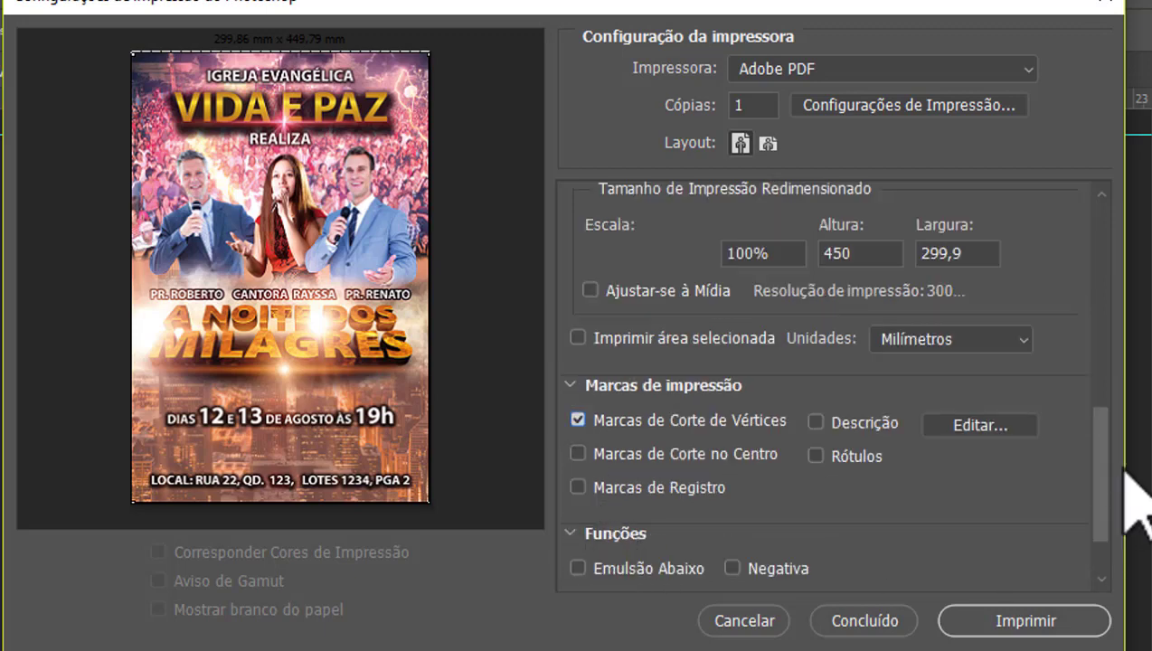
scroll(1103, 525, down, 2)
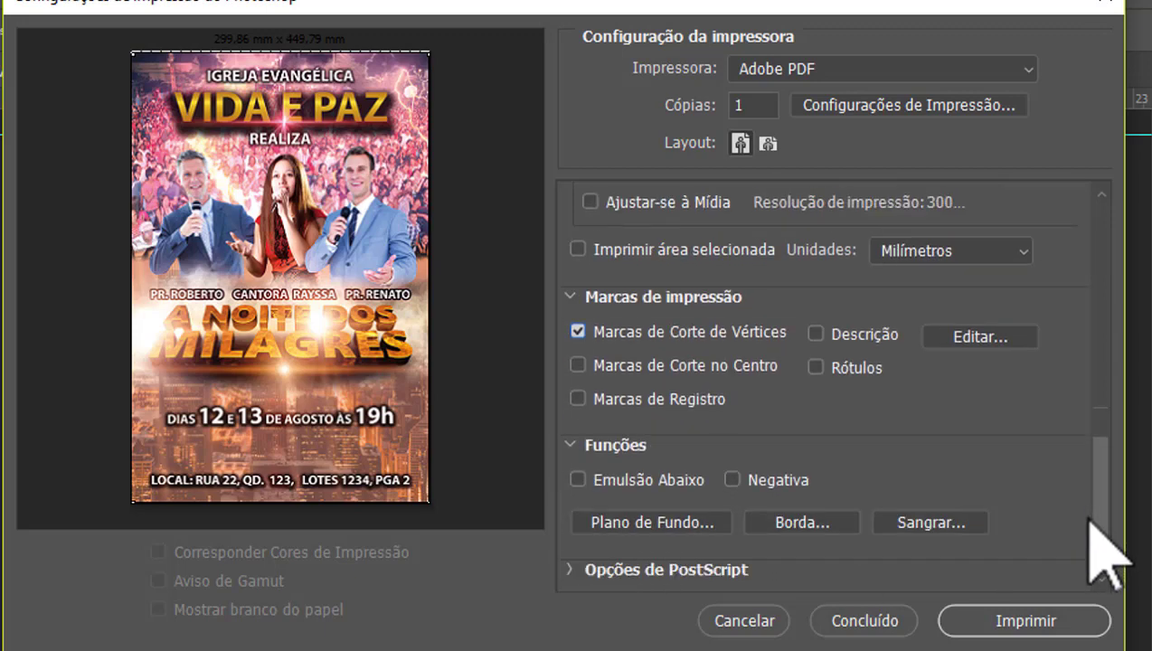
Set the Bleed width to 5 millimetres, then reopen Bleed to confirm the value
click(922, 522)
text(5)
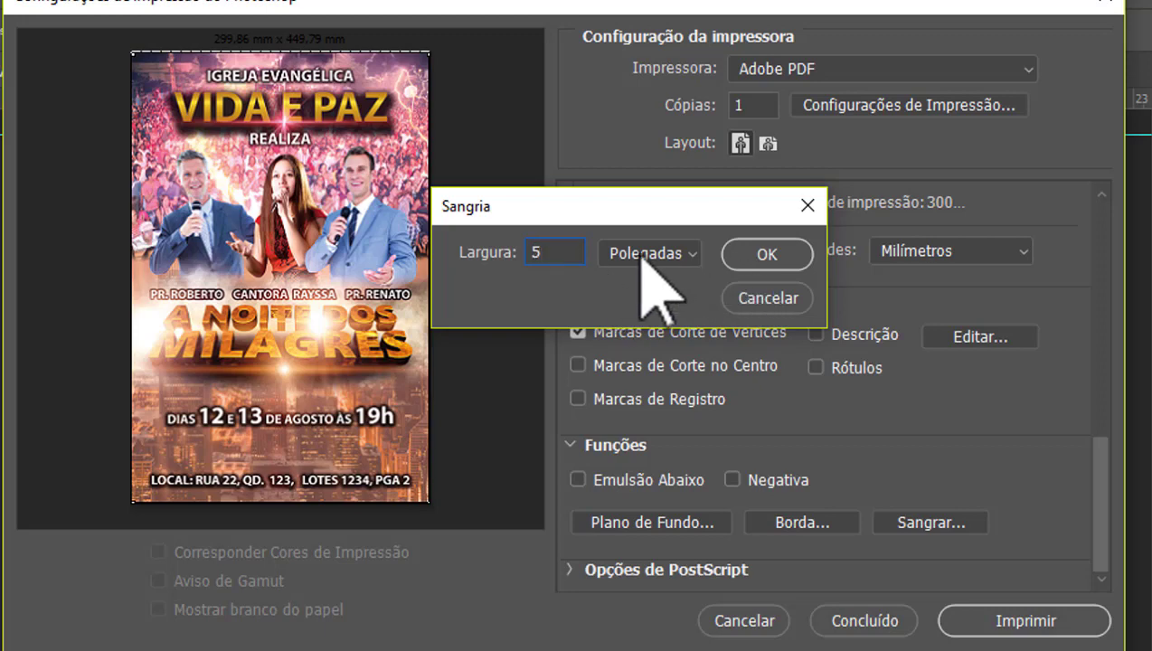
key(Return)
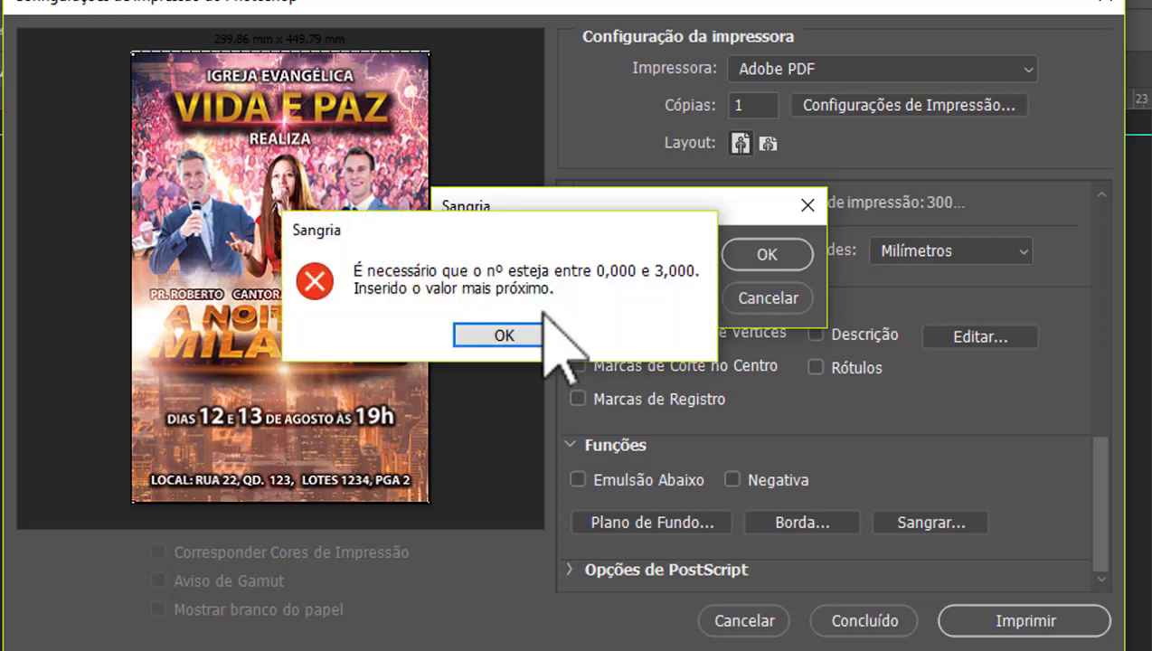
click(511, 334)
click(624, 254)
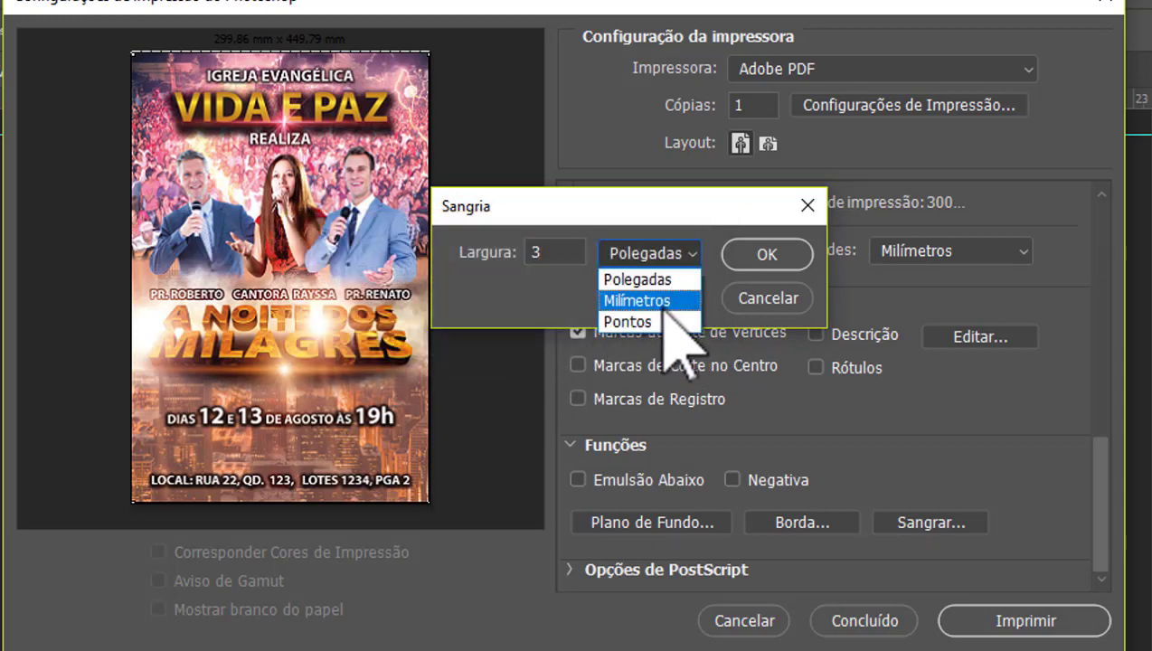
click(667, 301)
click(561, 262)
text(5)
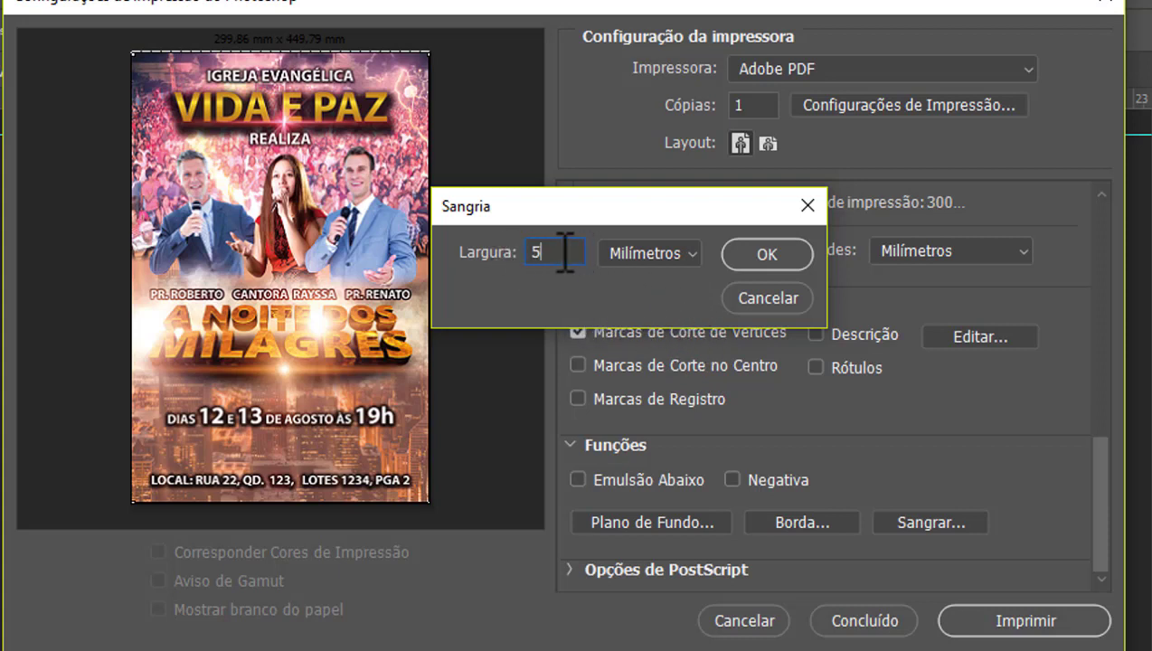
click(766, 255)
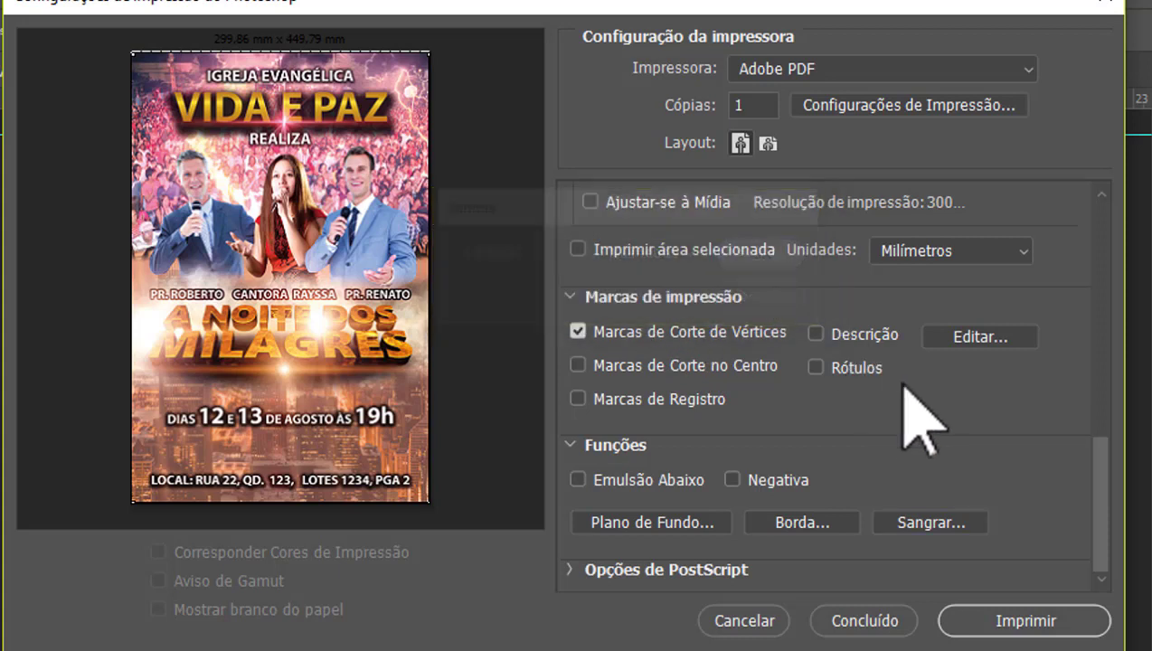
click(932, 523)
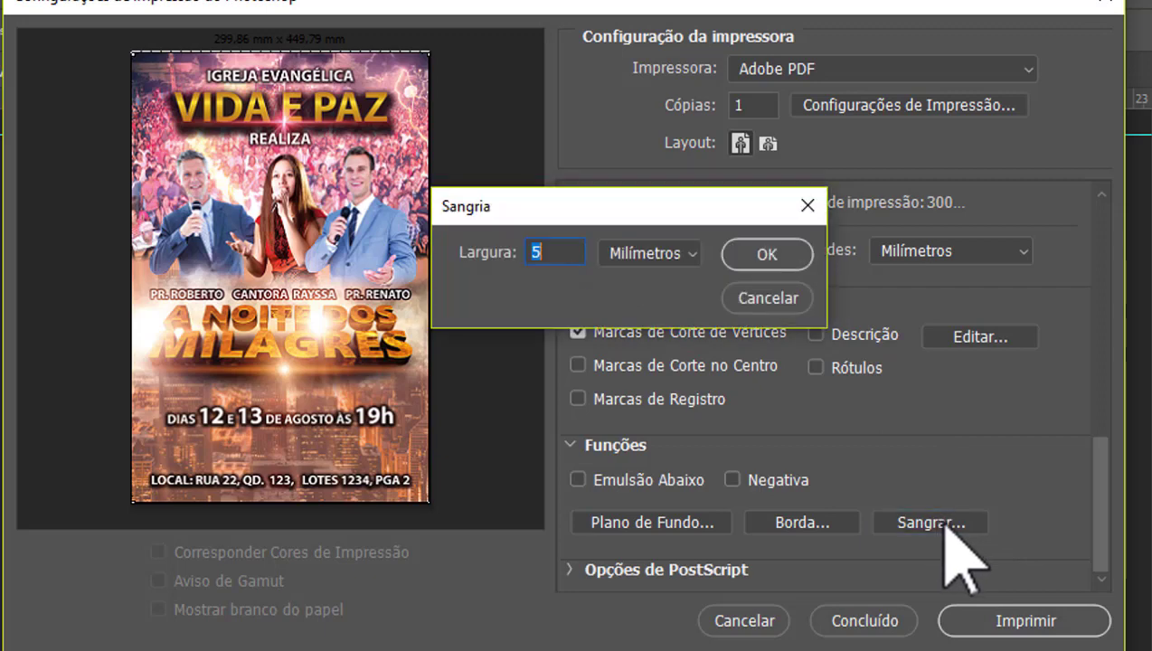
click(740, 255)
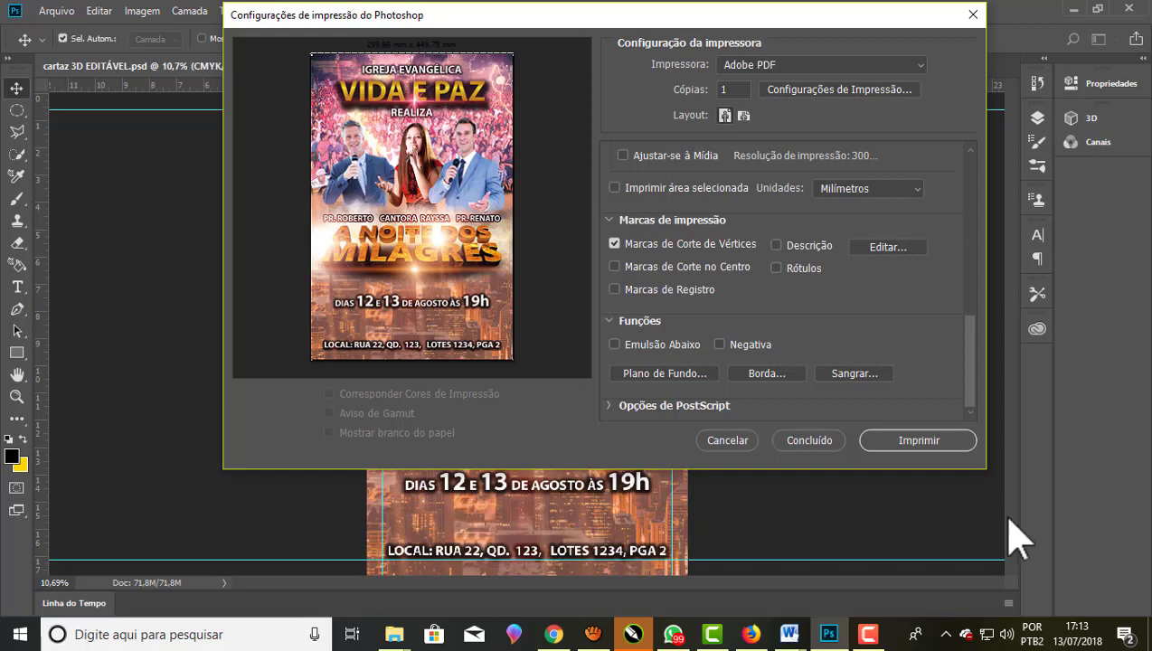
Print the poster to PDF as 'cartaz 3D EDITÁVEL' in Imagens > AULAS, past the cropping warning
click(918, 442)
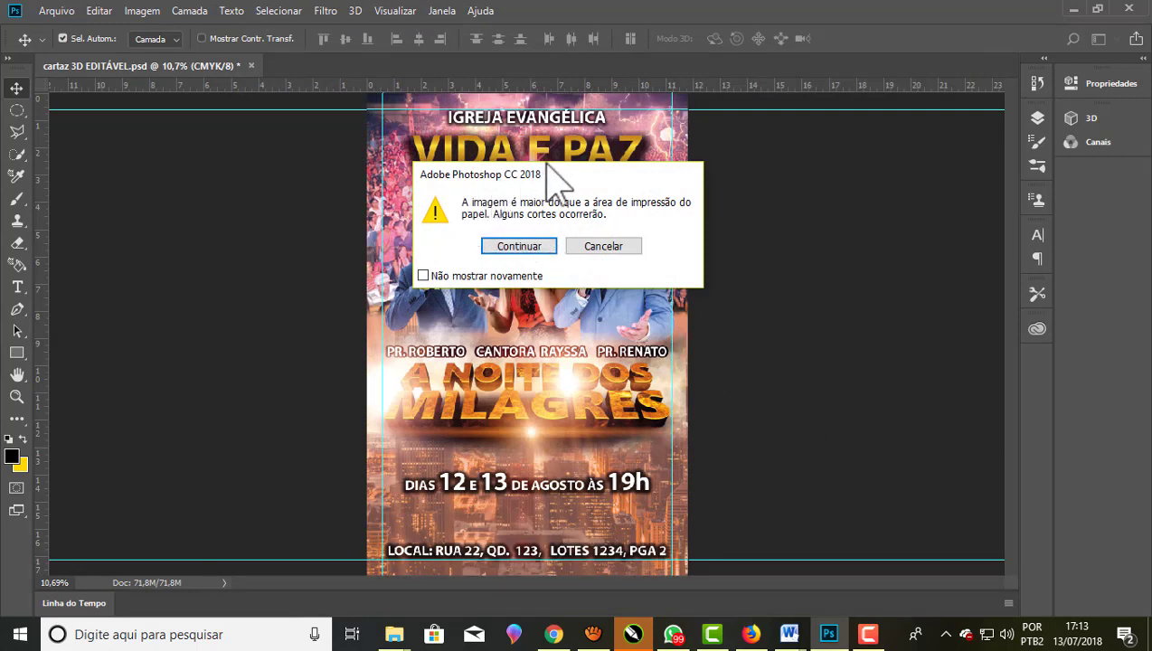
click(532, 262)
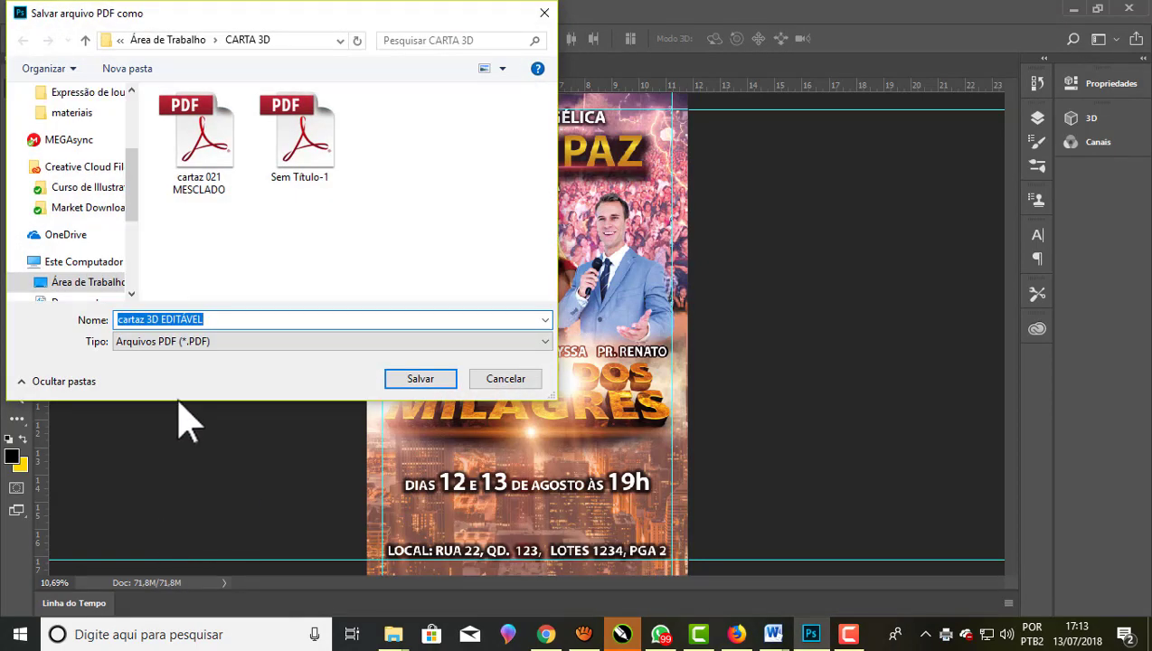
mouse_move(77, 262)
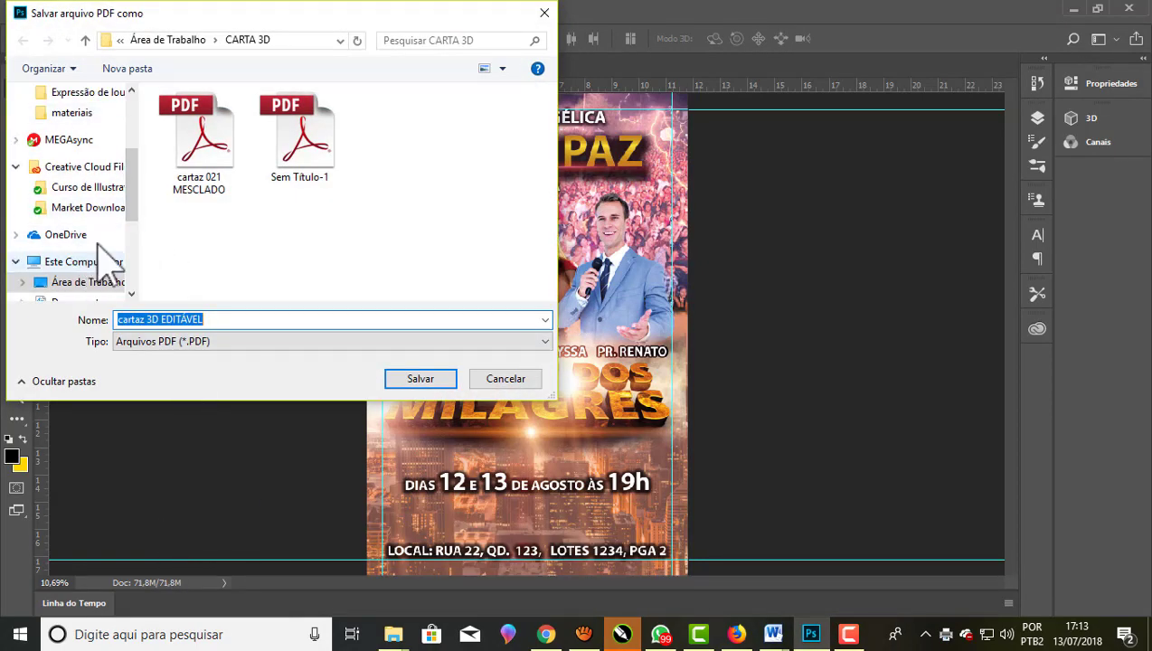
scroll(133, 235, down, 2)
scroll(127, 257, down, 2)
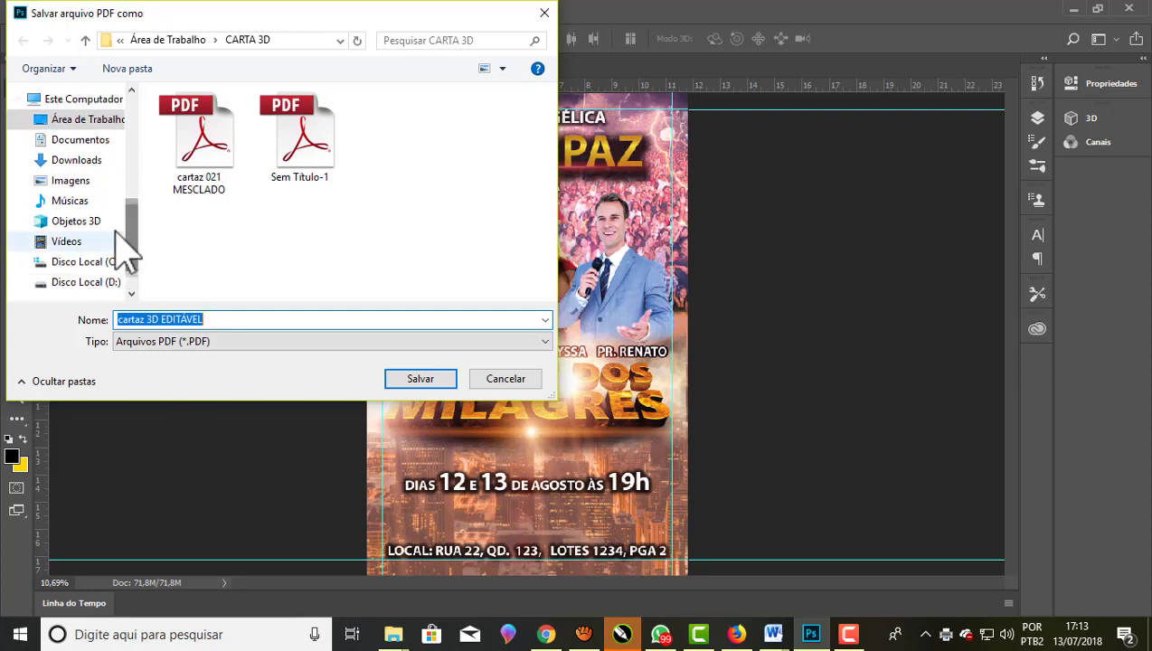
click(78, 181)
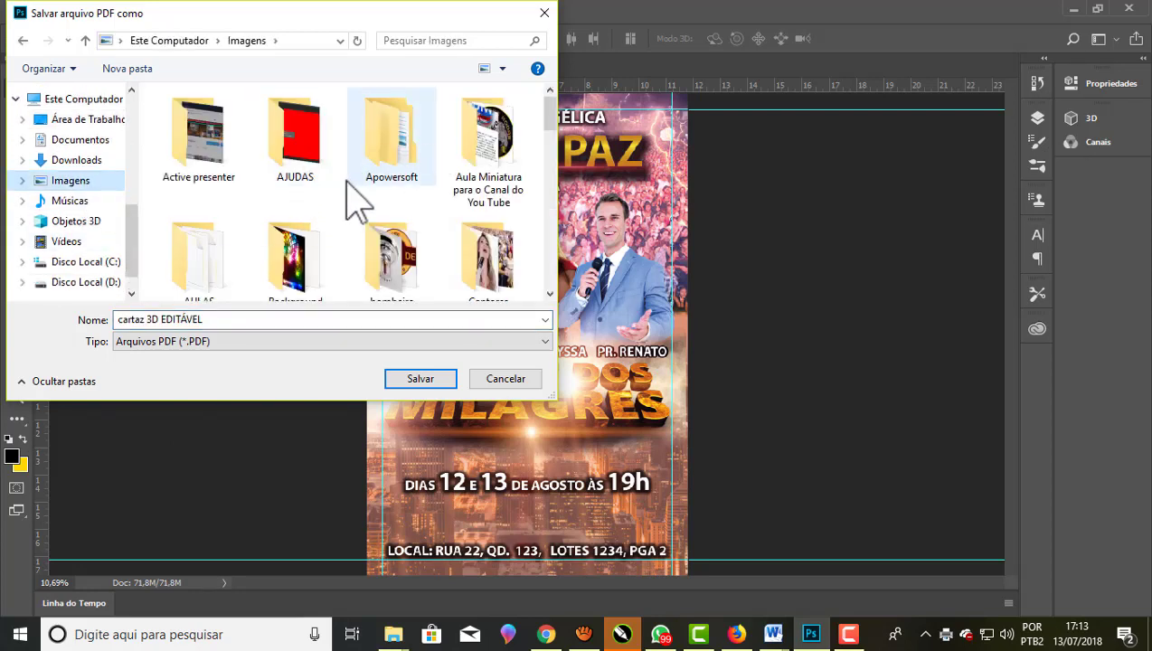
scroll(335, 206, down, 1)
double_click(201, 251)
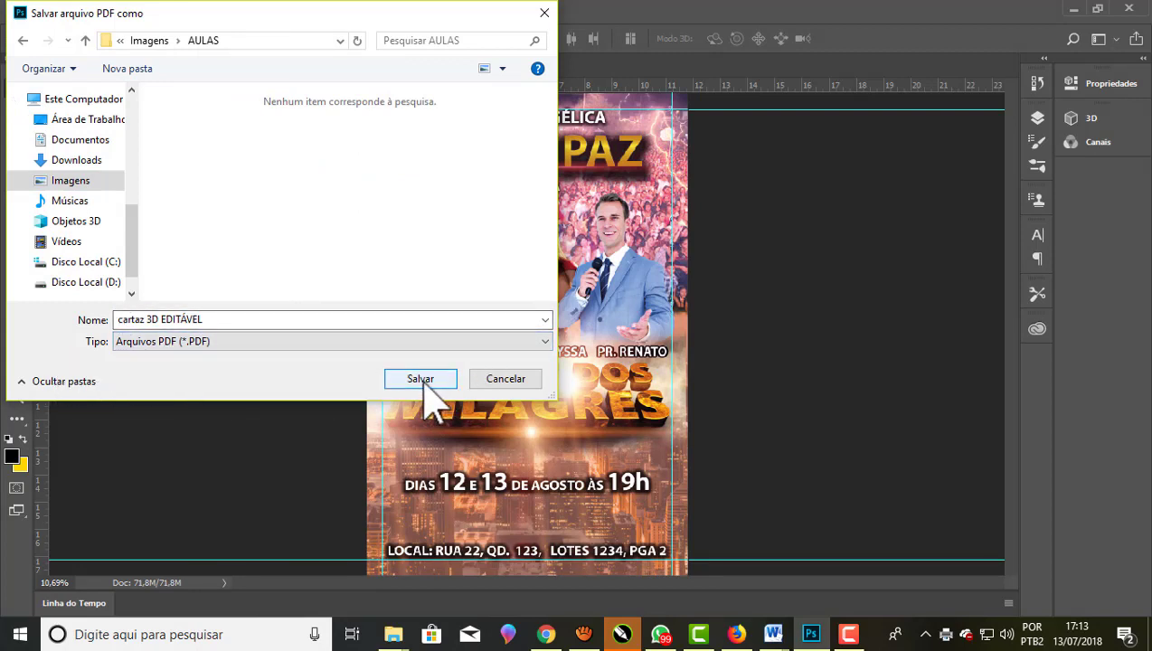
click(423, 380)
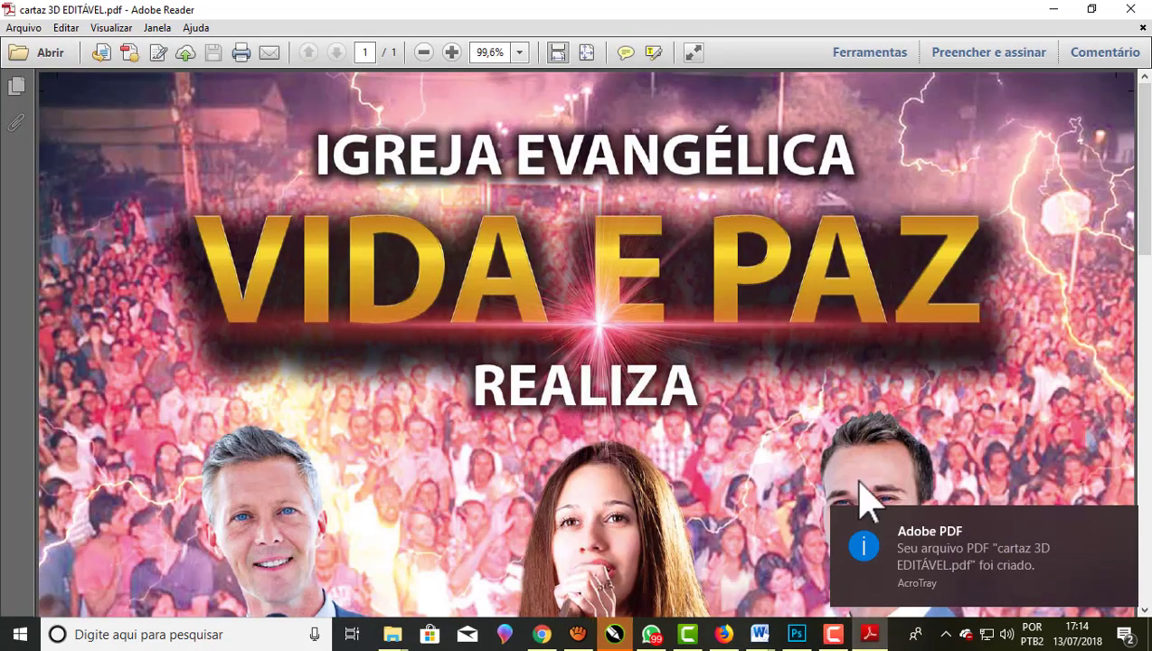
Dismiss the AcroTray notice, inspect the PDF down to the dates and location, then return to Photoshop
click(860, 493)
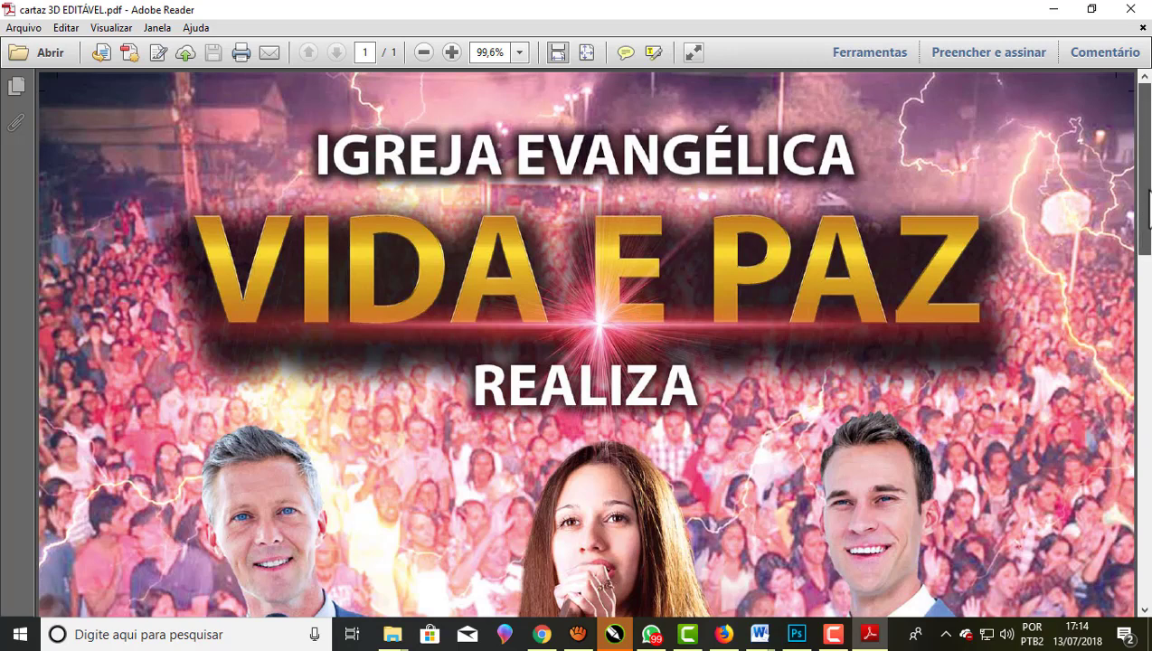
drag(1148, 194, 1145, 294)
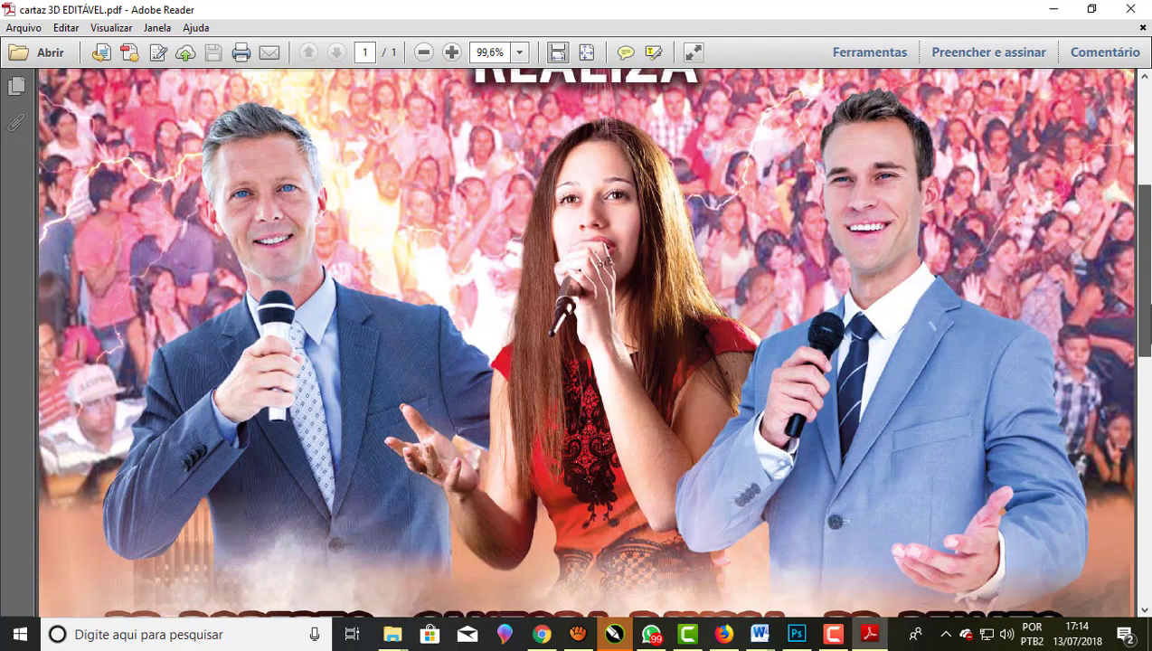
mouse_move(1145, 294)
mouse_down()
mouse_move(1145, 532)
mouse_move(1145, 185)
mouse_up()
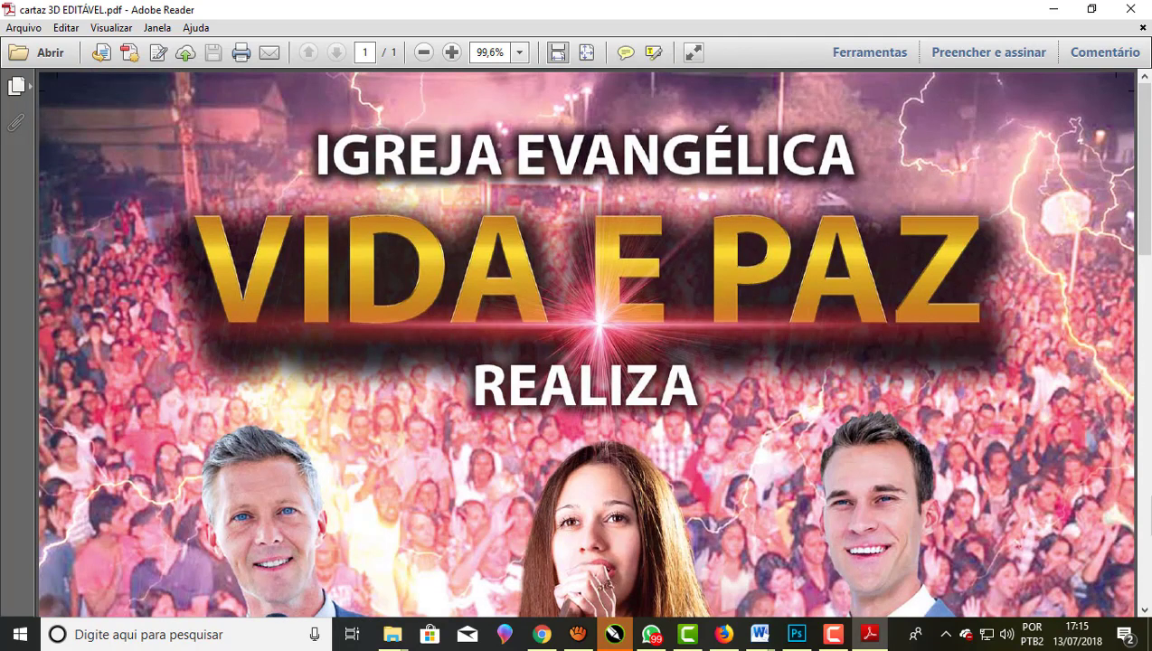
click(1143, 371)
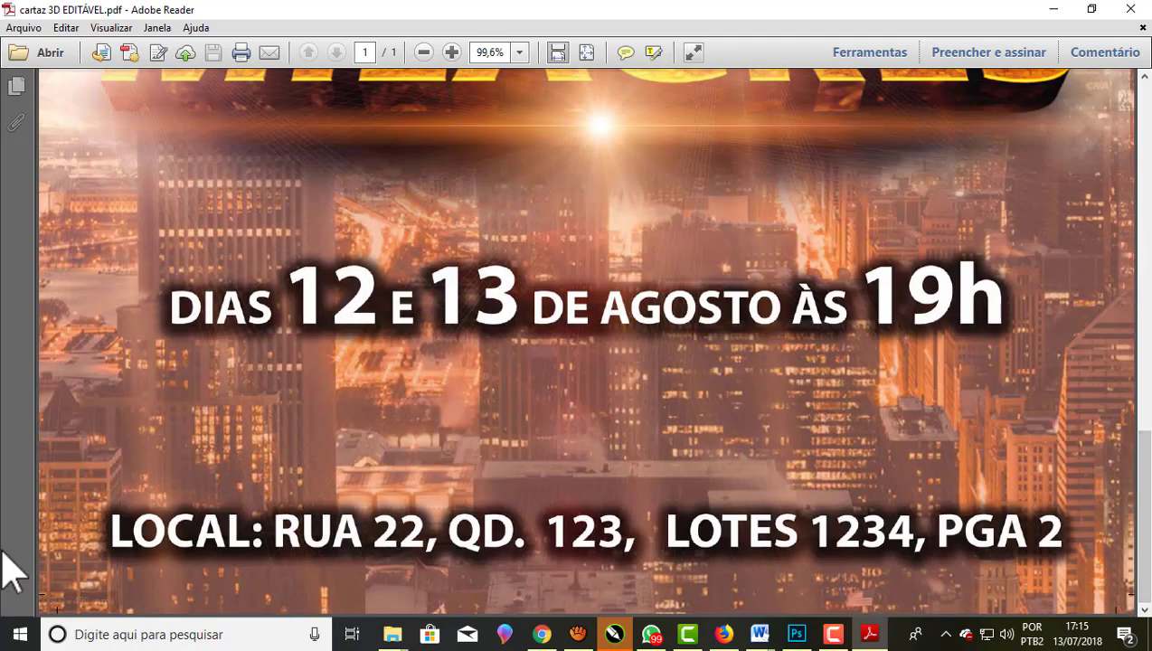
mouse_move(81, 609)
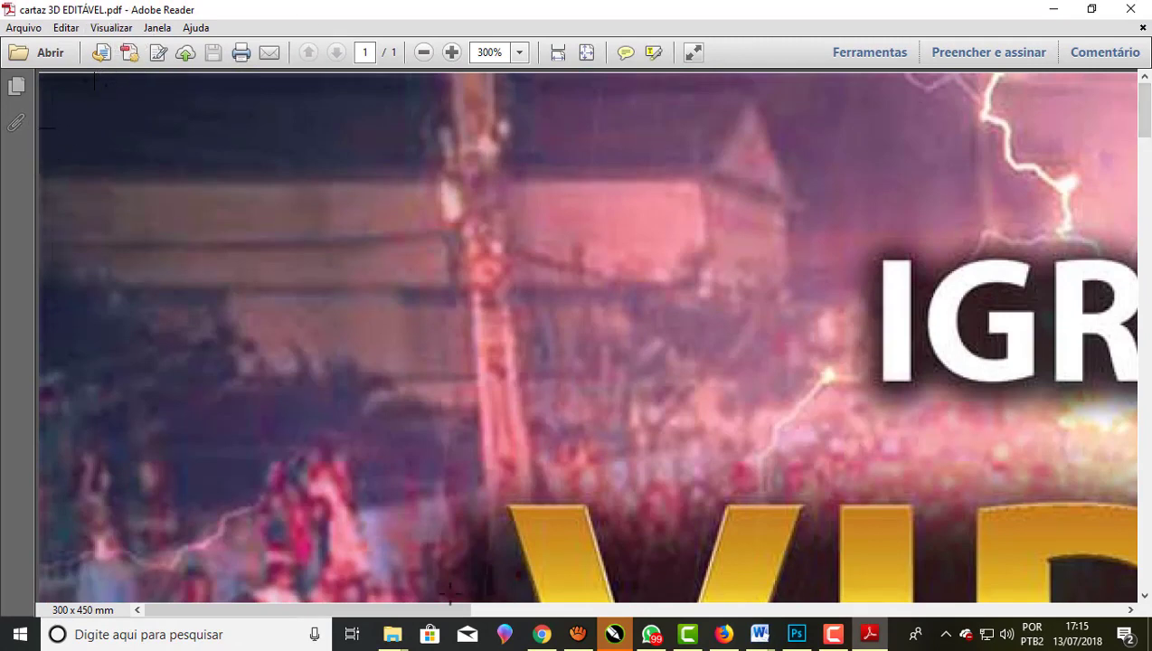
mouse_move(371, 610)
mouse_down()
mouse_move(881, 617)
mouse_move(1131, 604)
mouse_up()
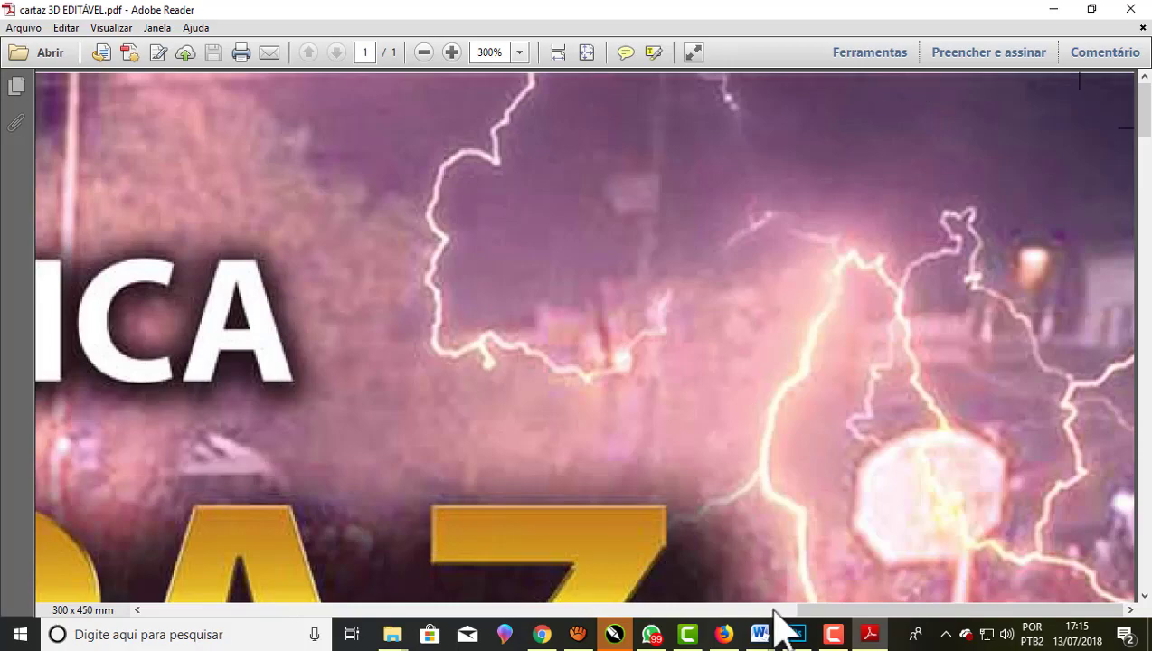
click(796, 635)
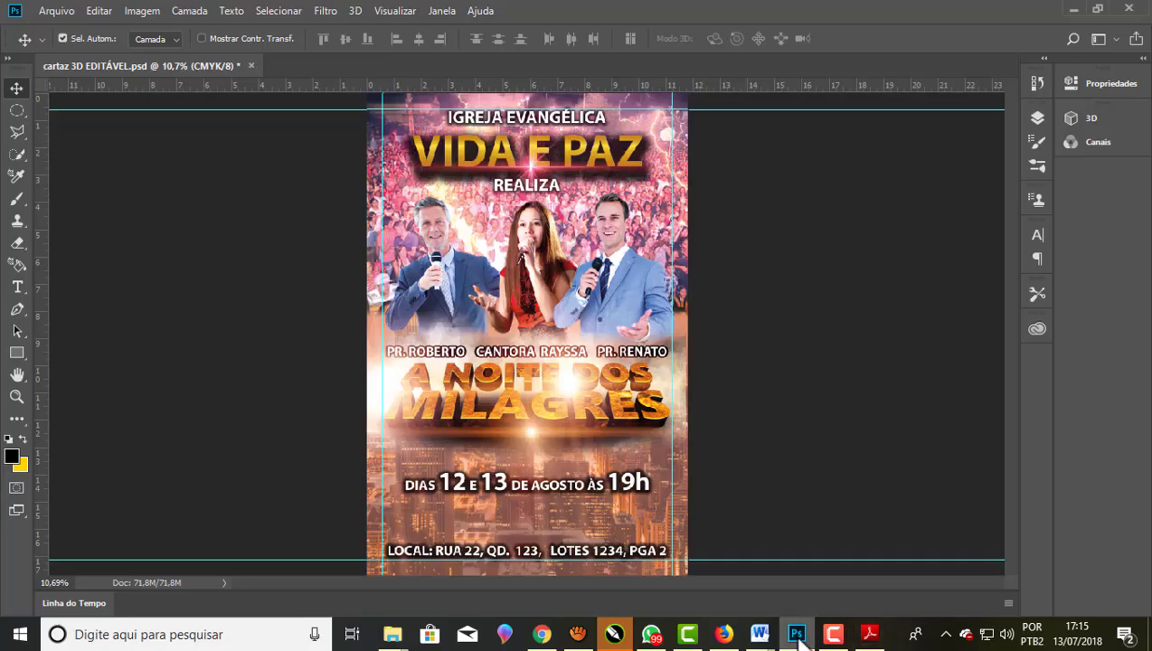
Create a new Web-preset document of 720 × 1080 pixels
click(56, 11)
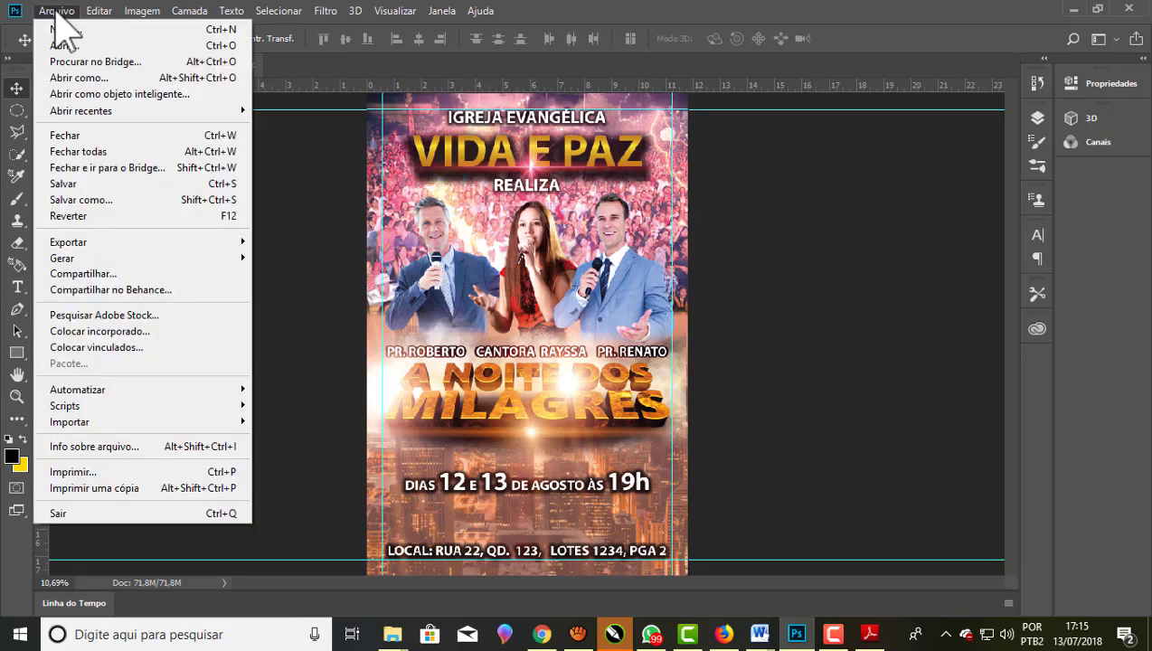
click(65, 31)
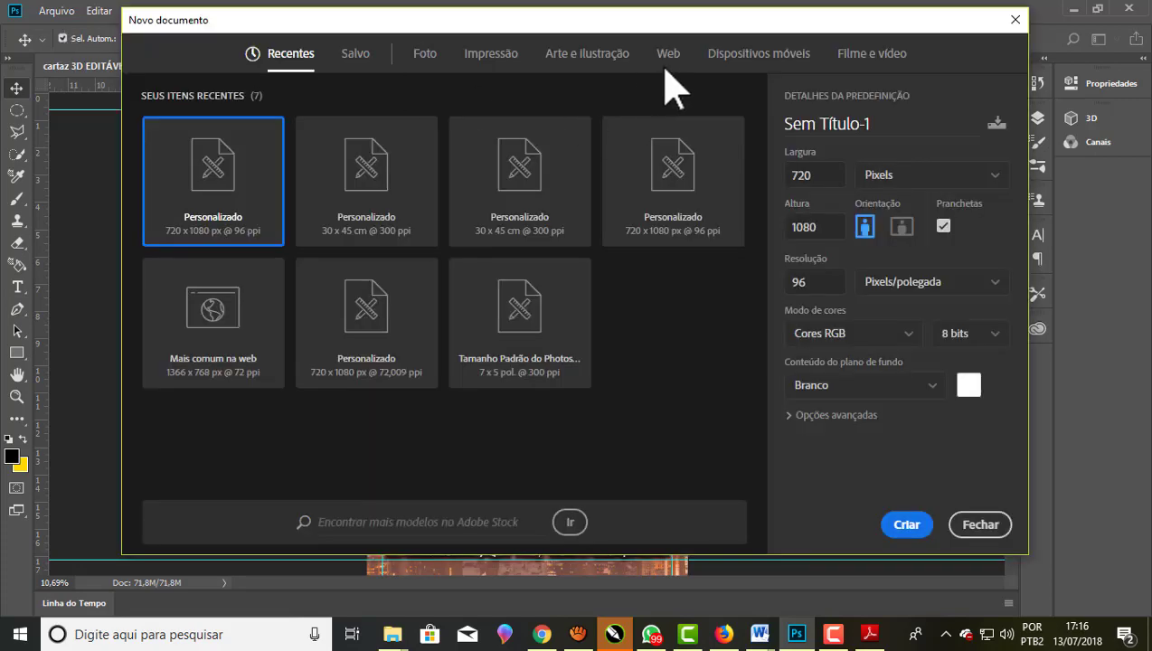
click(674, 65)
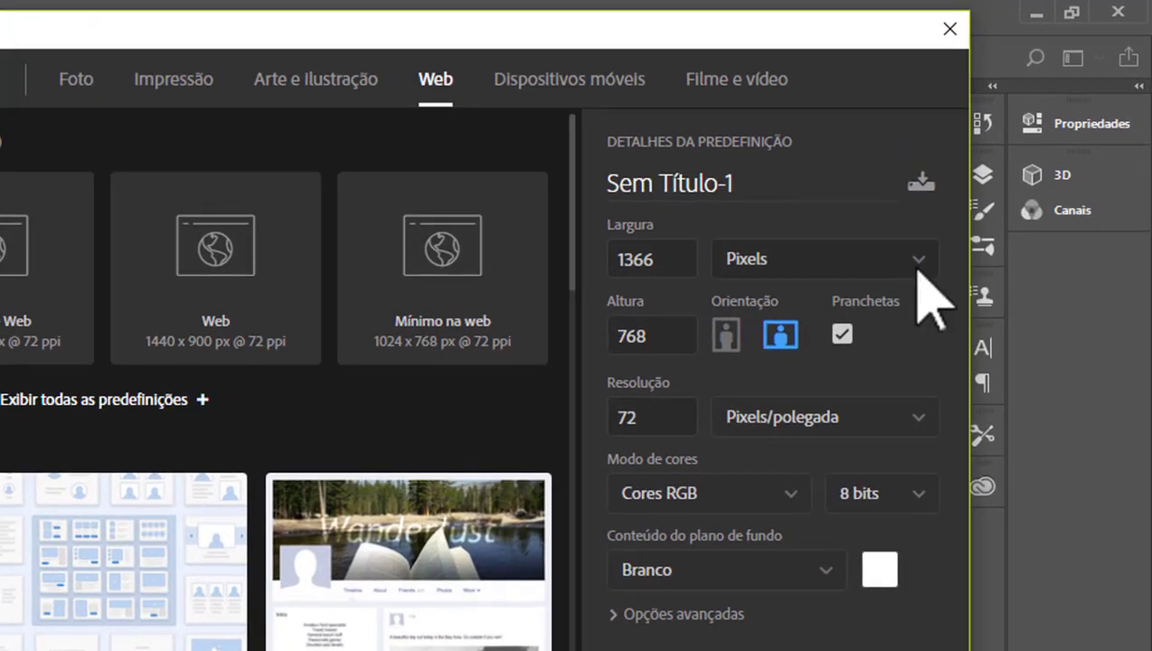
click(918, 265)
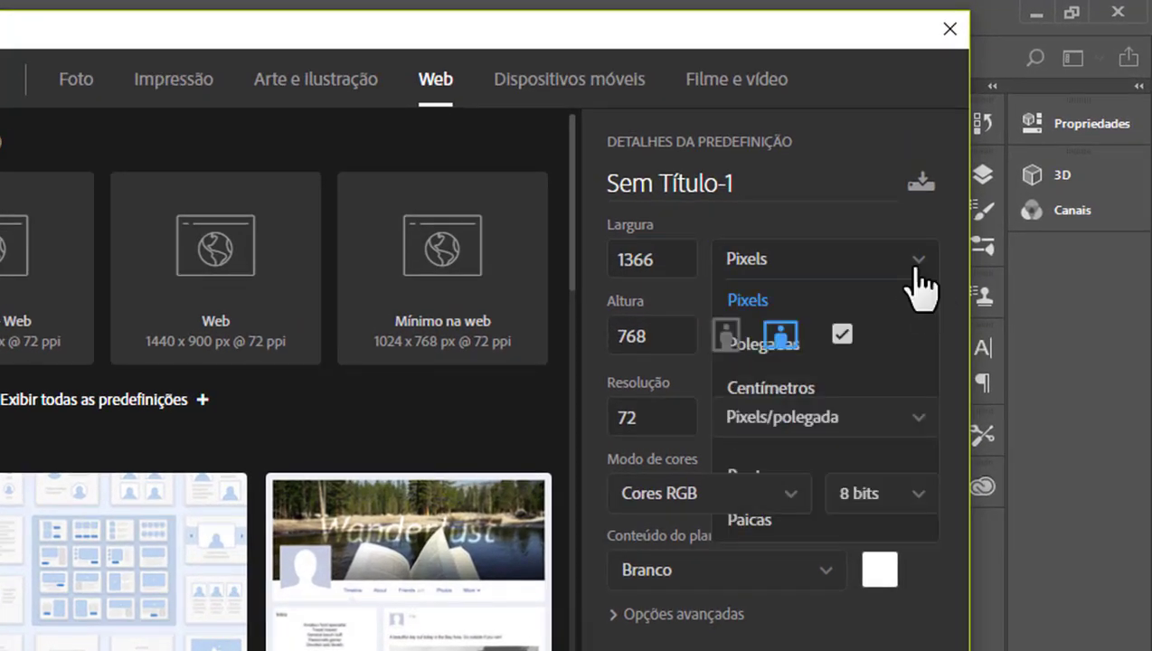
click(618, 264)
double_click(619, 263)
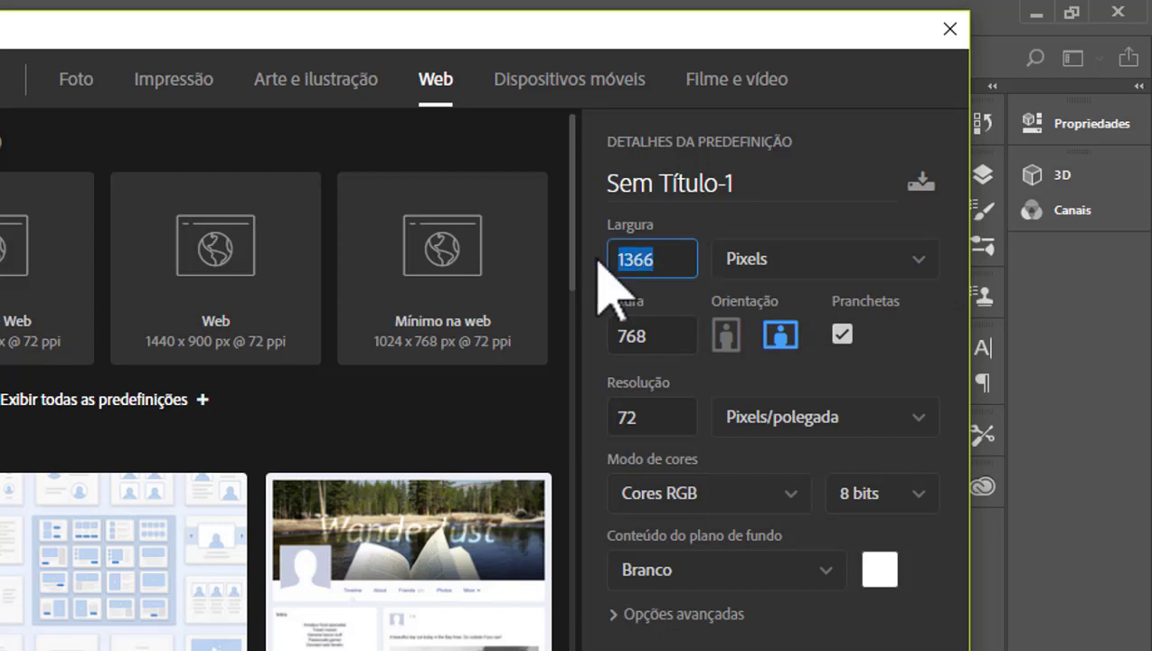
text(720)
click(655, 336)
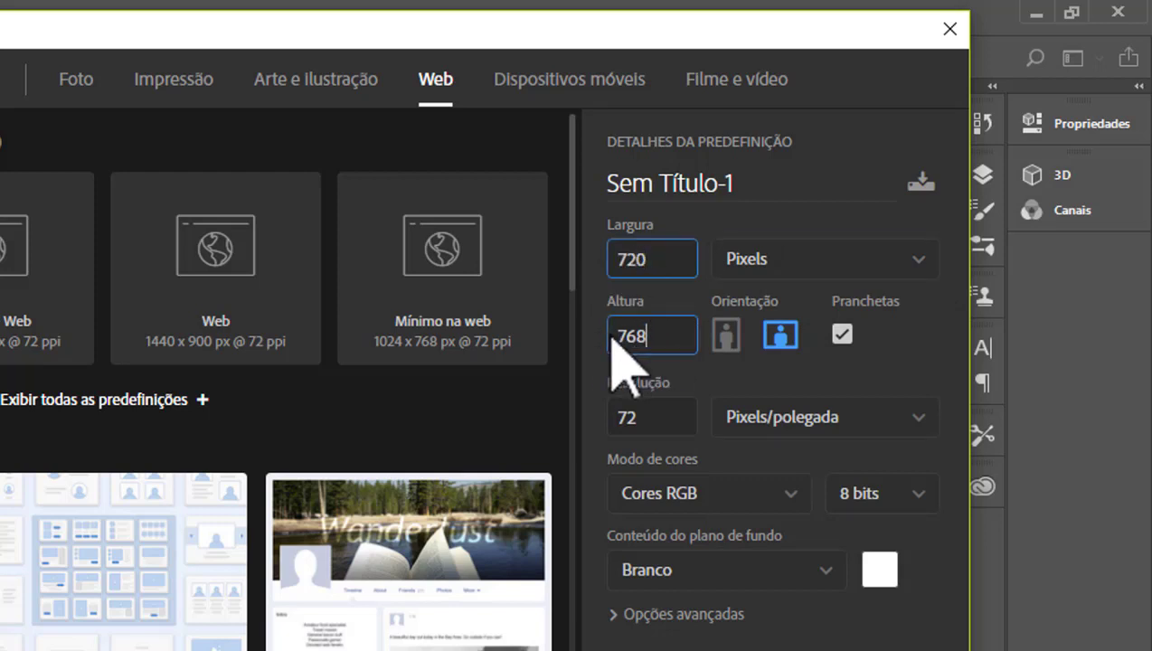
double_click(606, 336)
text(1080)
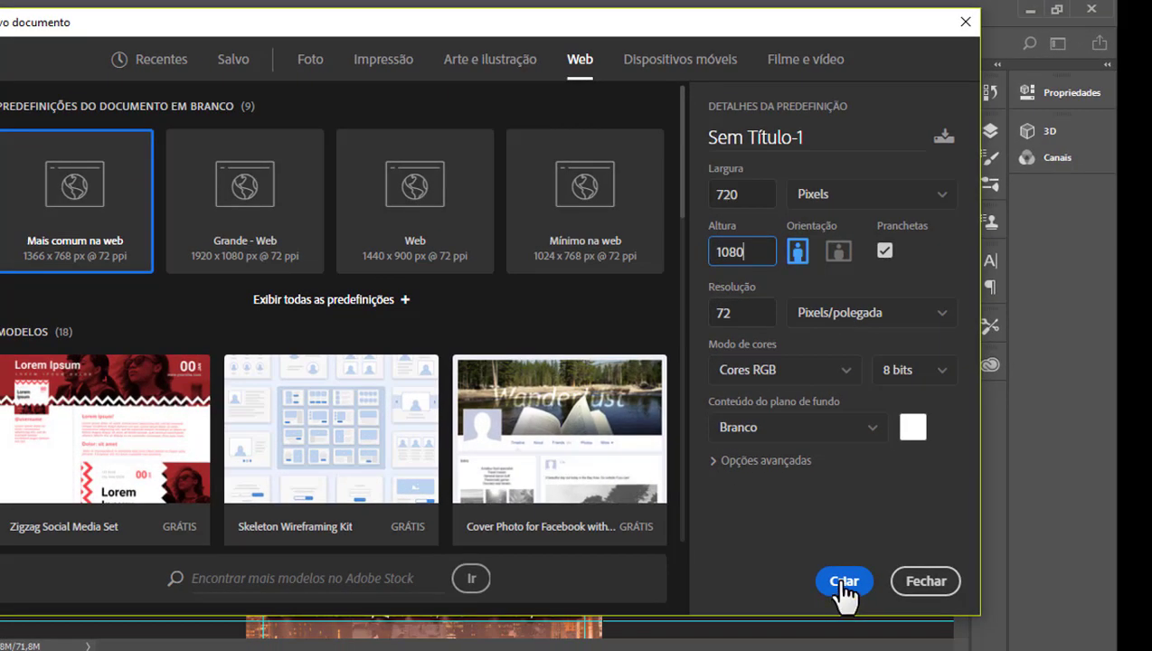
click(843, 583)
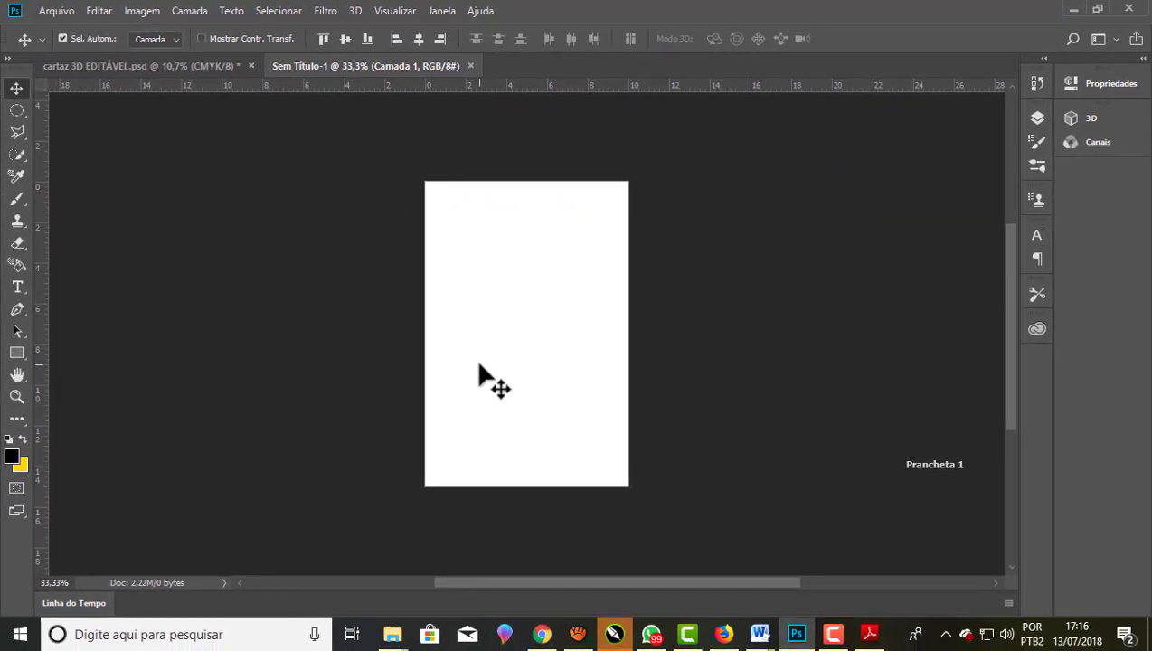
Unlock the poster's Plano de Fundo layer so it becomes Camada 0
click(136, 65)
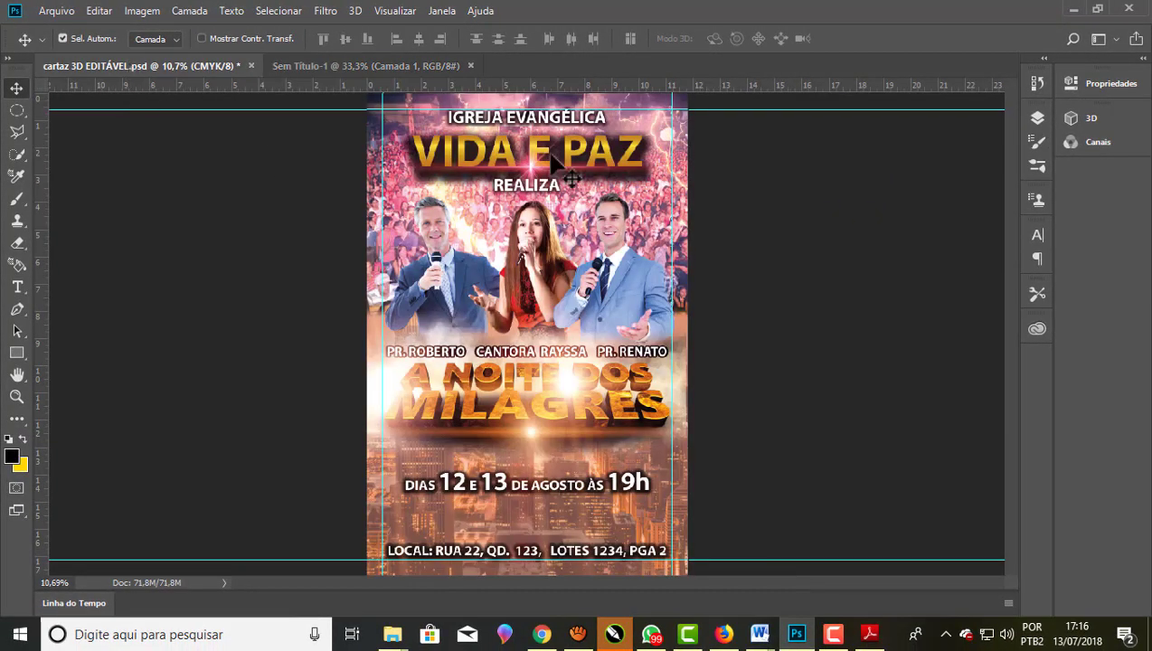
click(1037, 117)
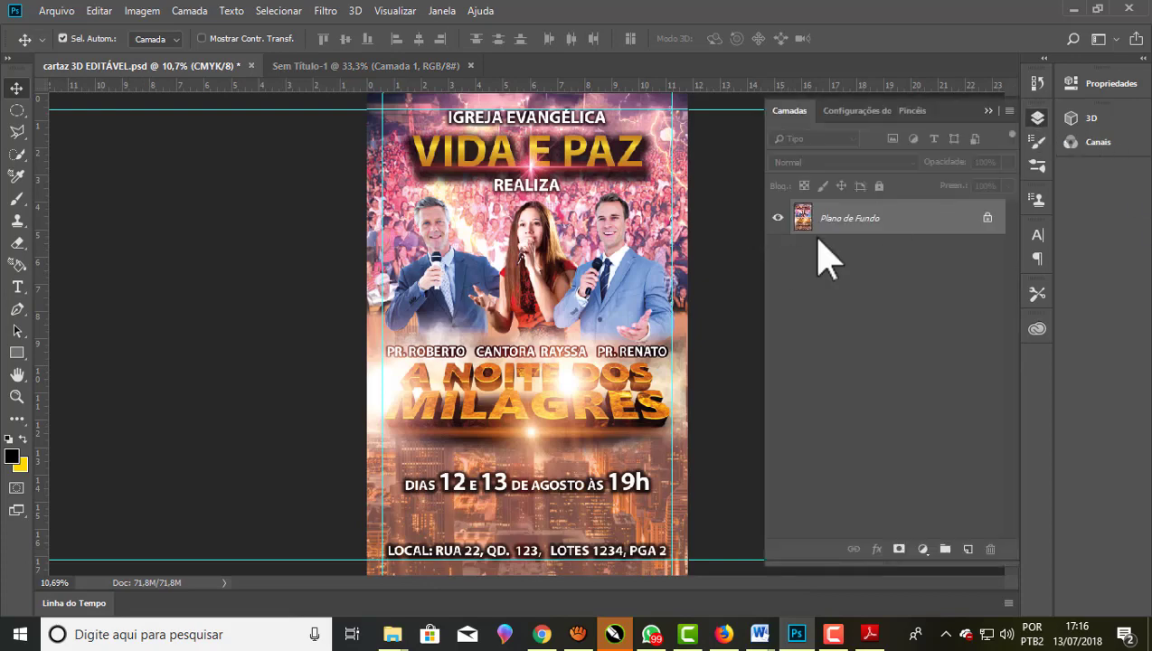
click(987, 218)
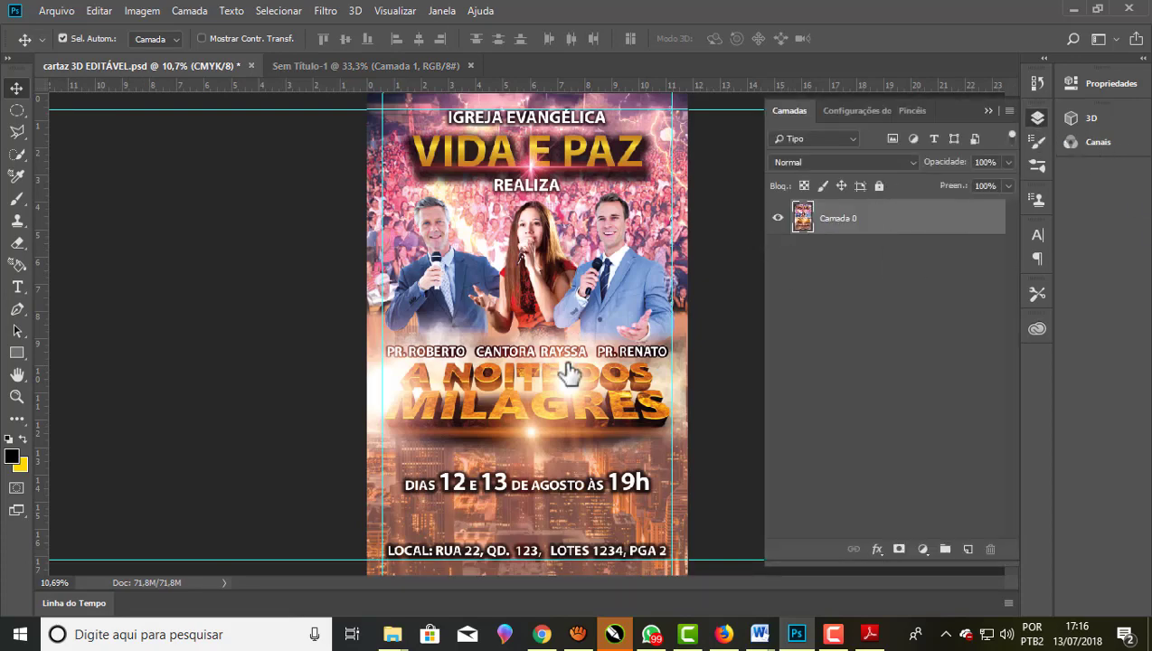
double_click(940, 218)
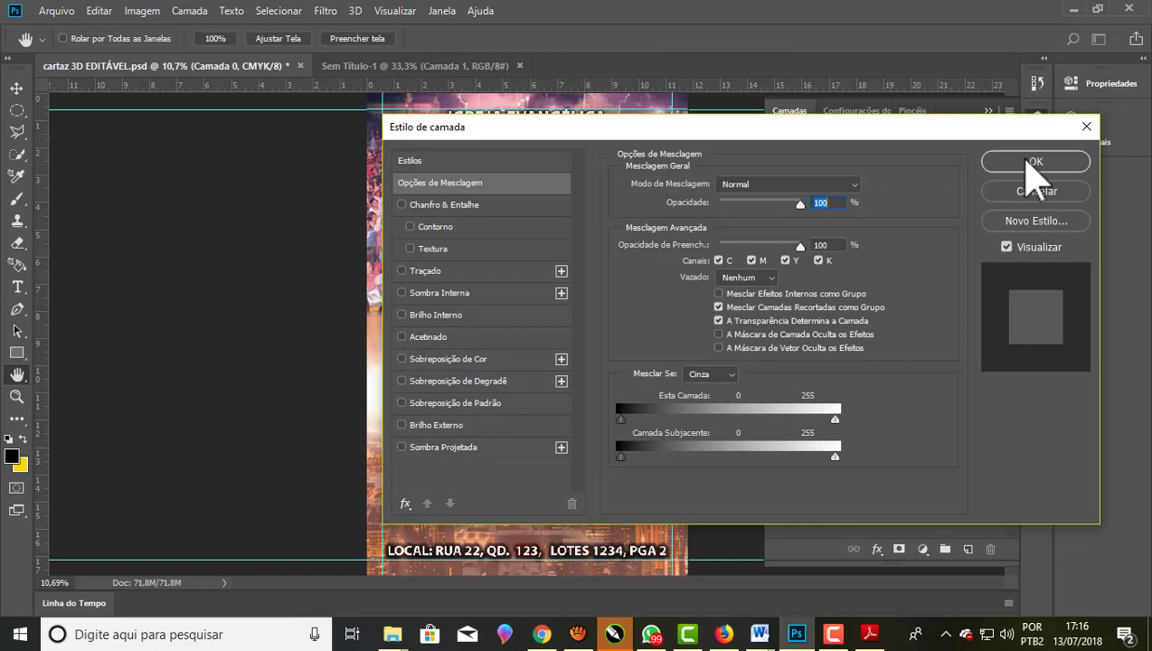
click(1031, 162)
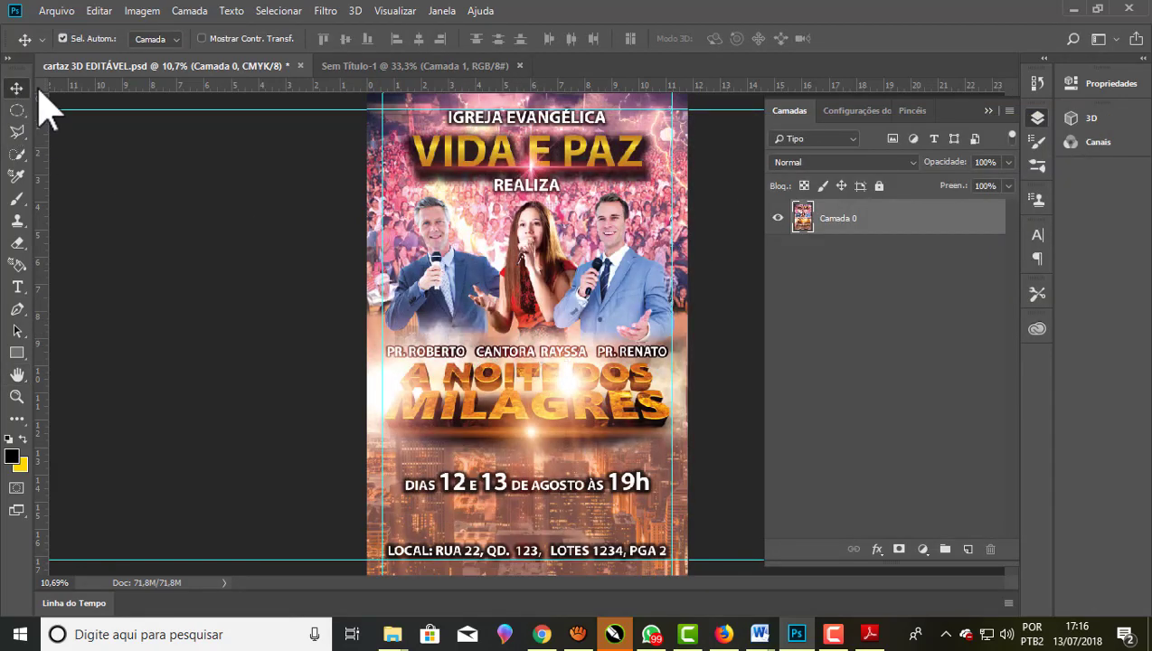
double_click(988, 228)
click(1088, 129)
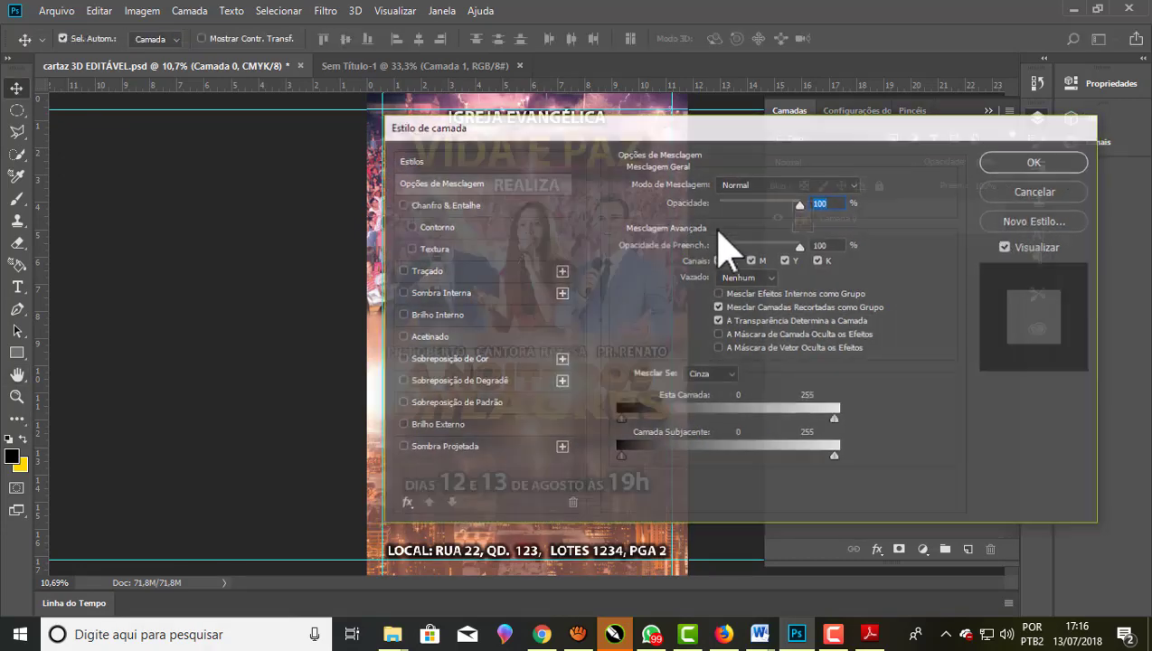
Drag the poster layer onto the blank Sem Título-1 document
drag(541, 351, 234, 94)
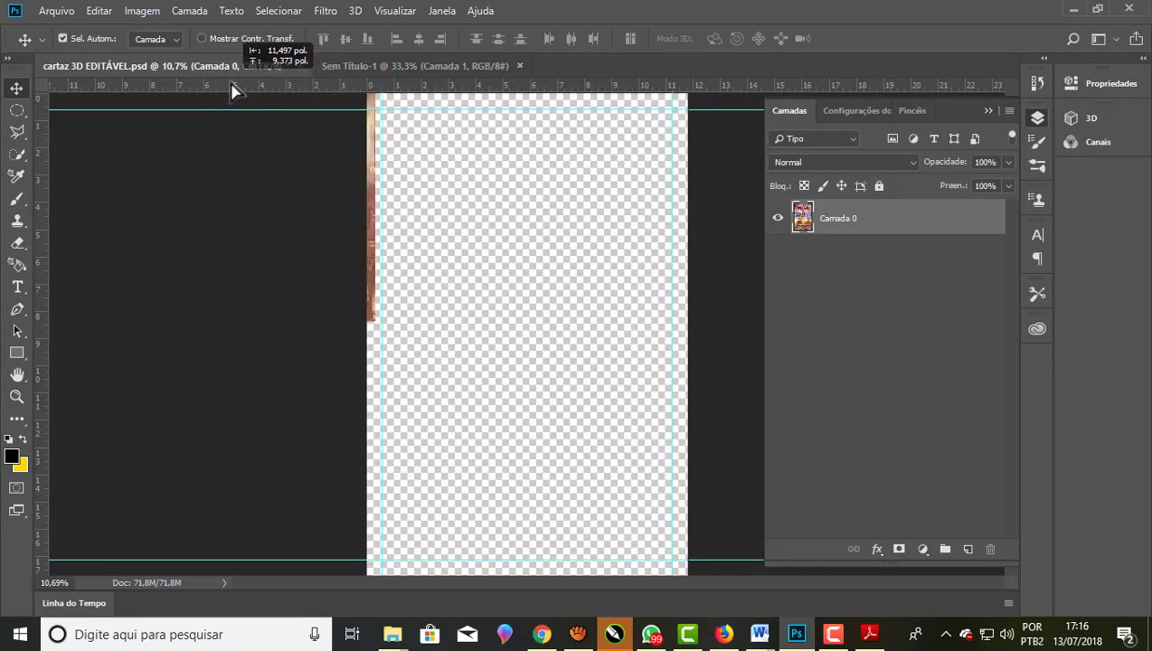
mouse_move(233, 94)
mouse_down()
mouse_move(346, 77)
mouse_move(486, 226)
mouse_up()
drag(511, 342, 533, 342)
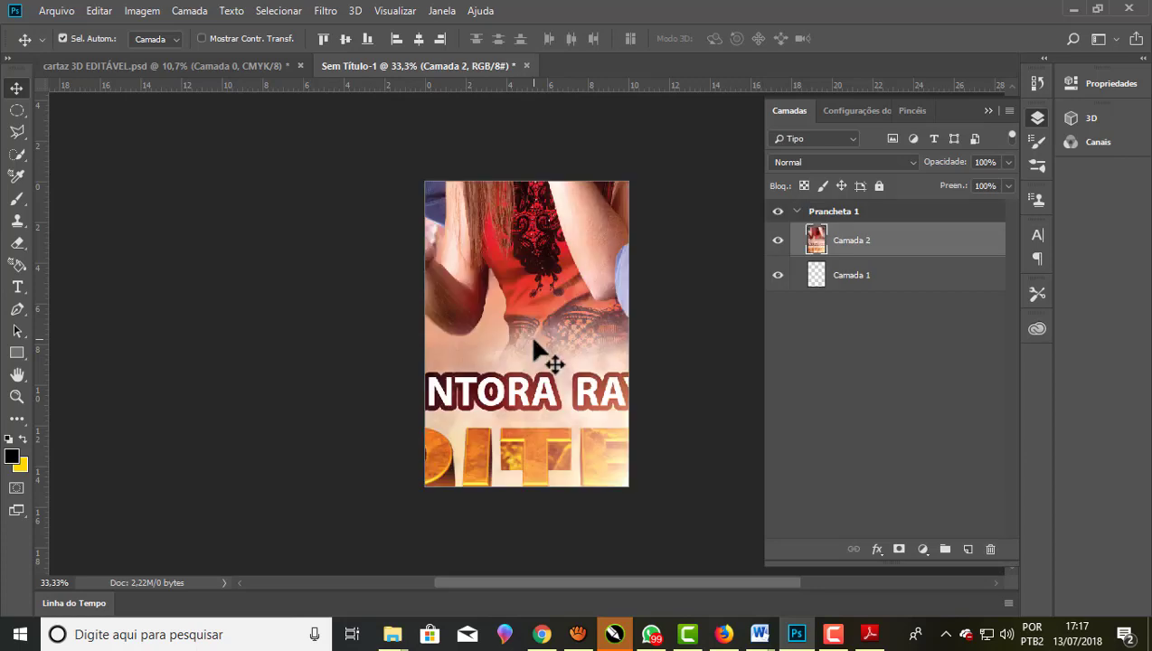
Free-transform the pasted poster layer down to about 20% to fit the page
scroll(430, 276, down, 3)
scroll(442, 295, down, 2)
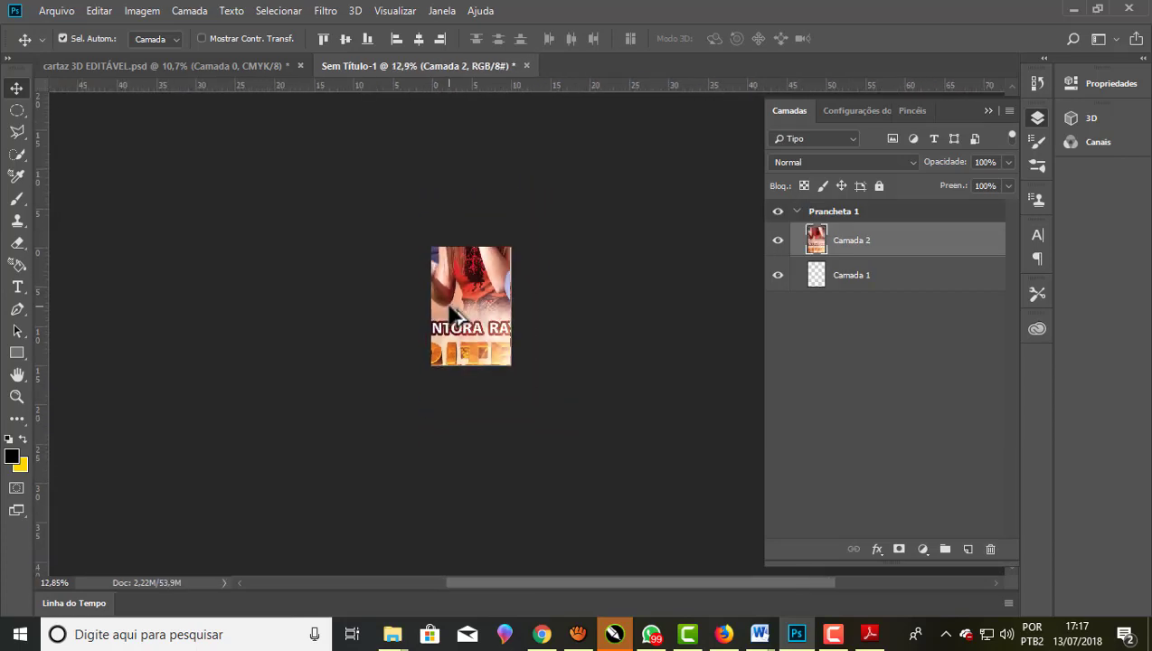
scroll(447, 303, down, 2)
scroll(451, 307, down, 1)
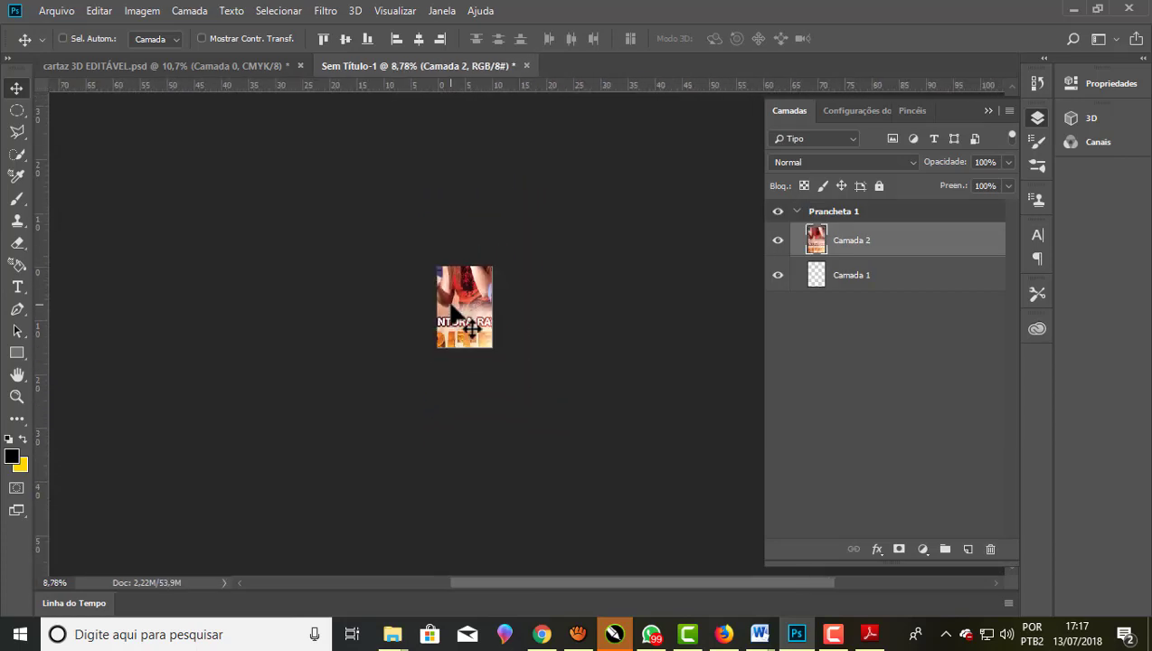
key(ctrl+t)
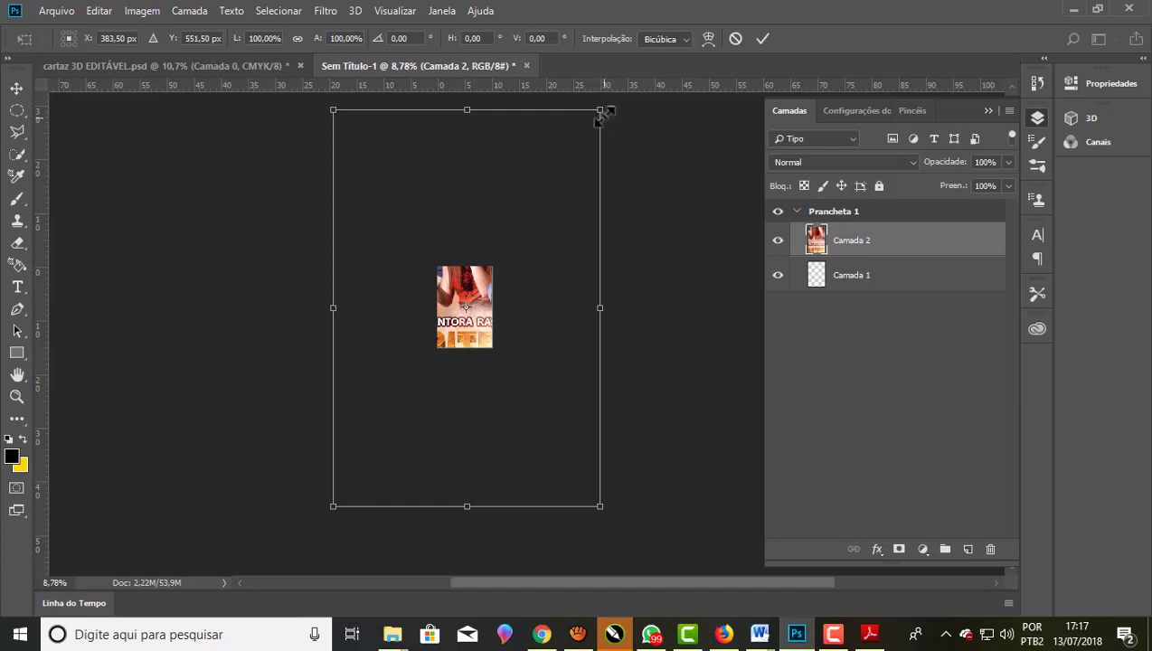
mouse_move(603, 106)
mouse_down()
mouse_move(518, 258)
mouse_move(599, 133)
mouse_up()
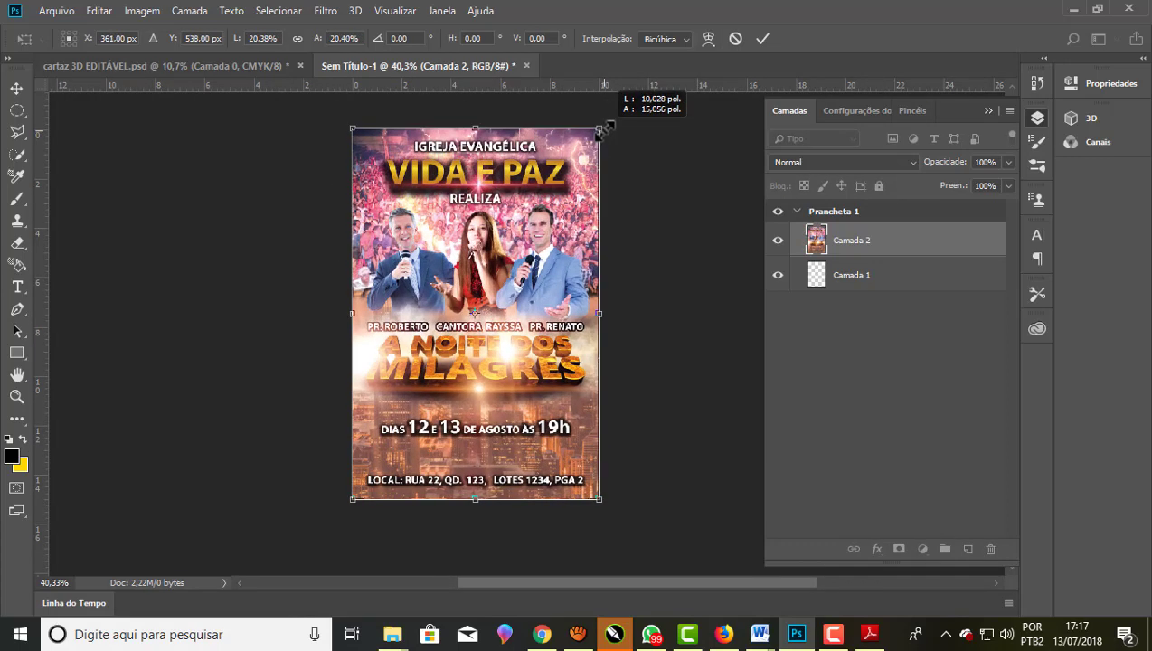
drag(599, 133, 602, 127)
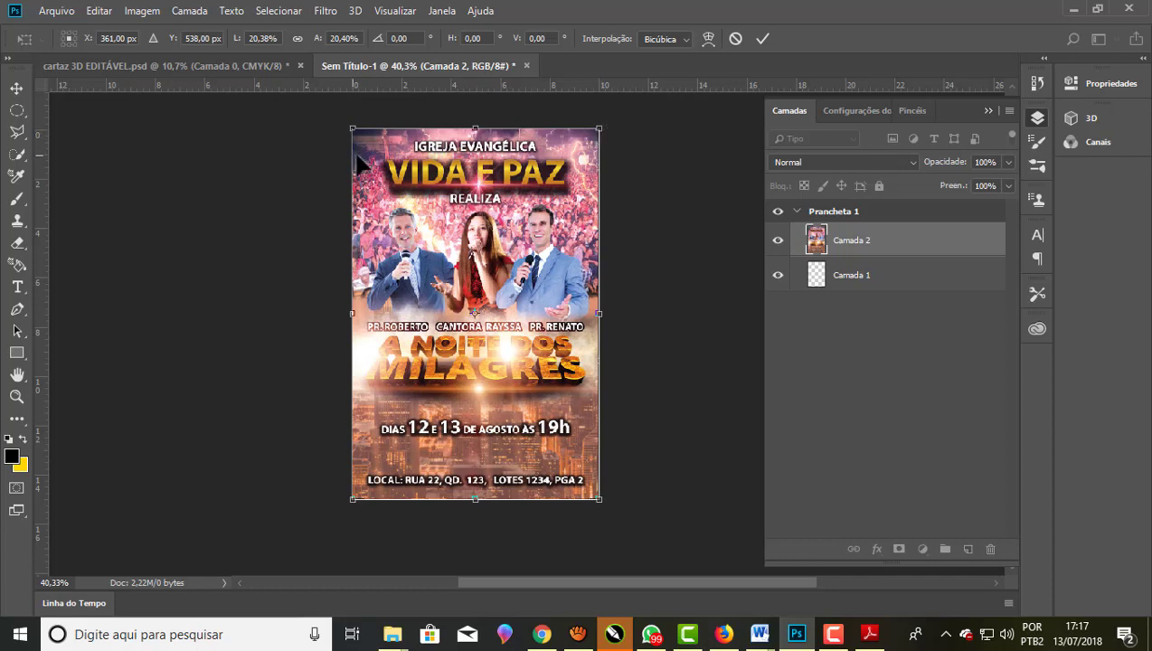
click(762, 39)
click(762, 39)
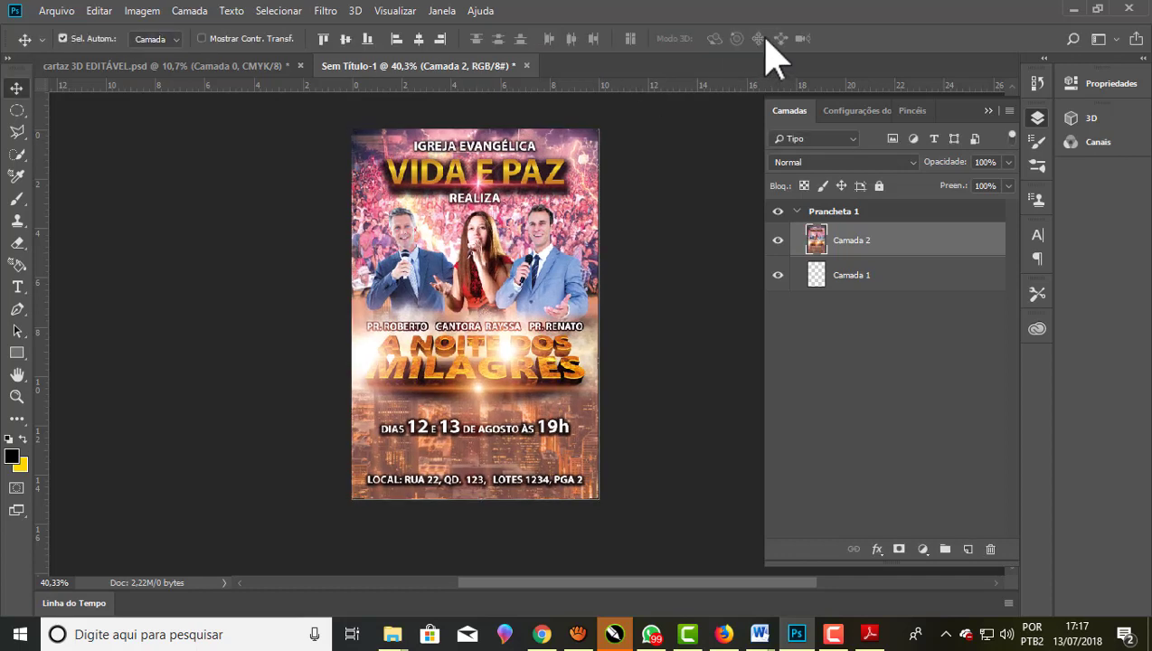
Nudge the poster into position so the full design down to LOCAL fits the canvas
scroll(499, 124, up, 1)
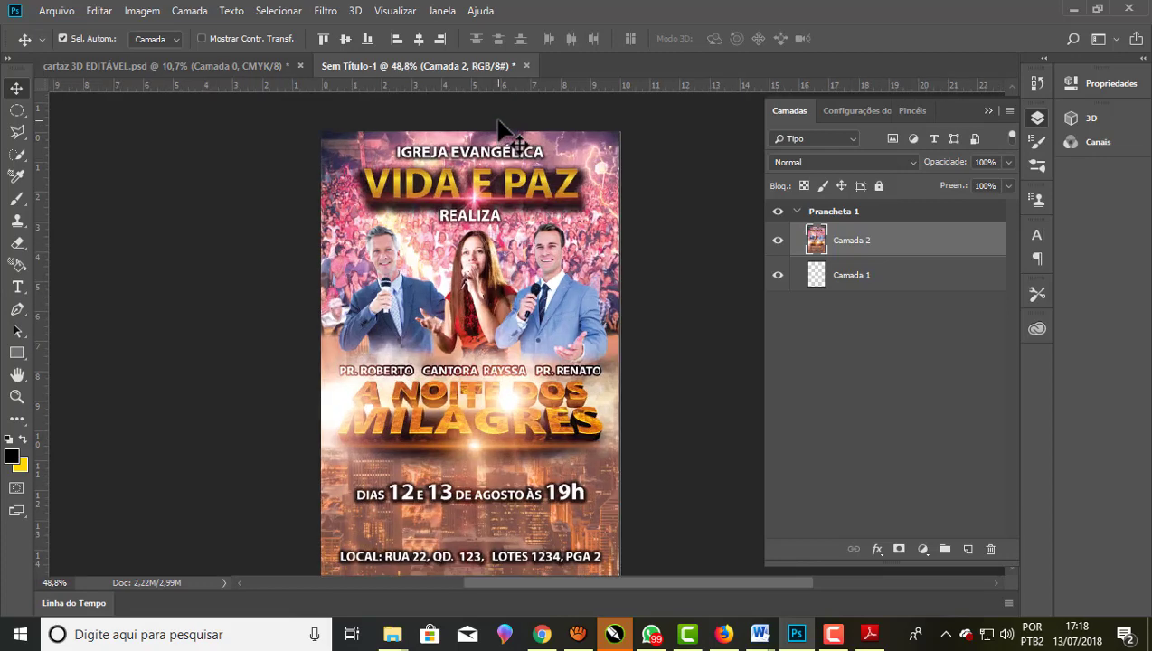
click(529, 233)
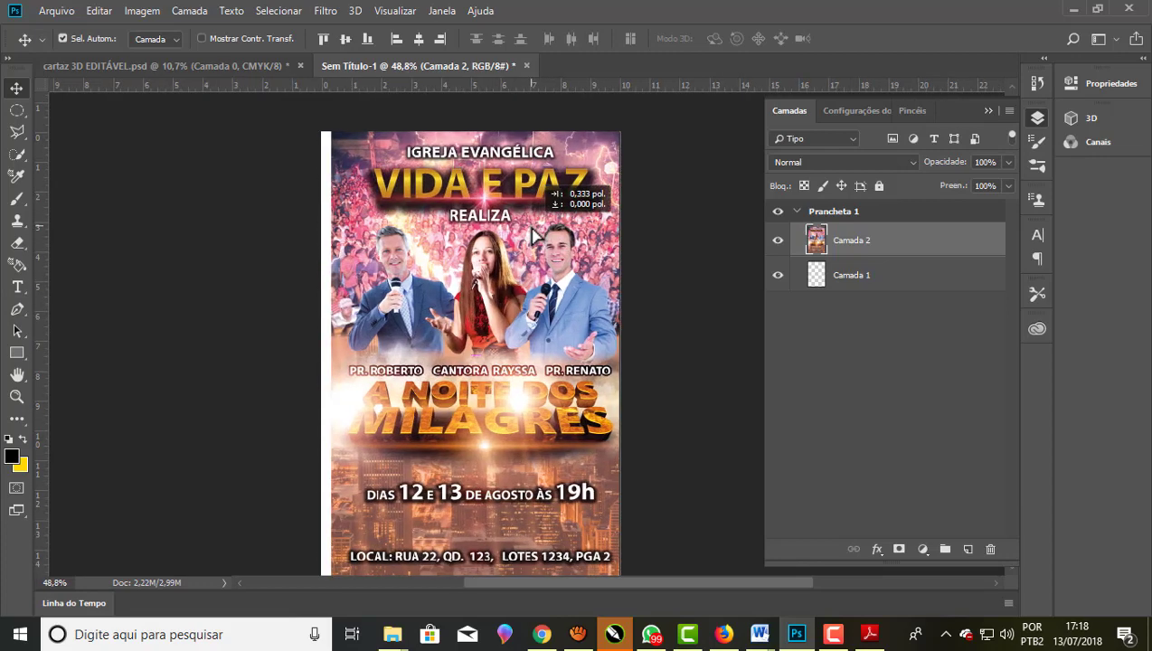
drag(529, 233, 519, 233)
scroll(520, 233, down, 1)
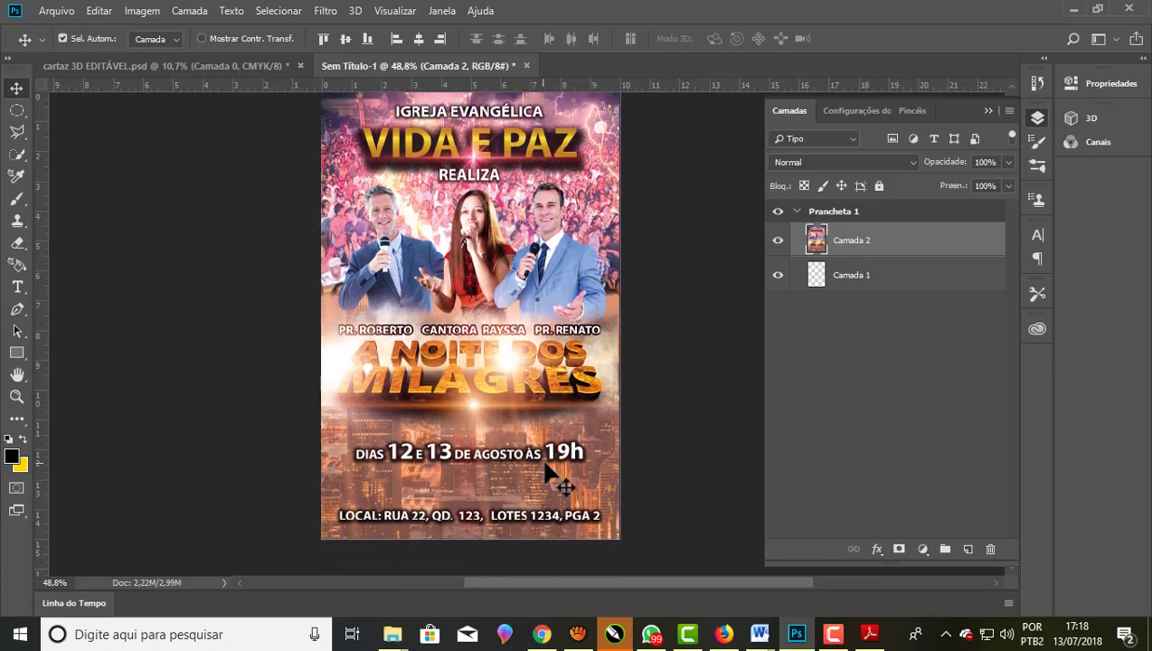
drag(561, 480, 579, 477)
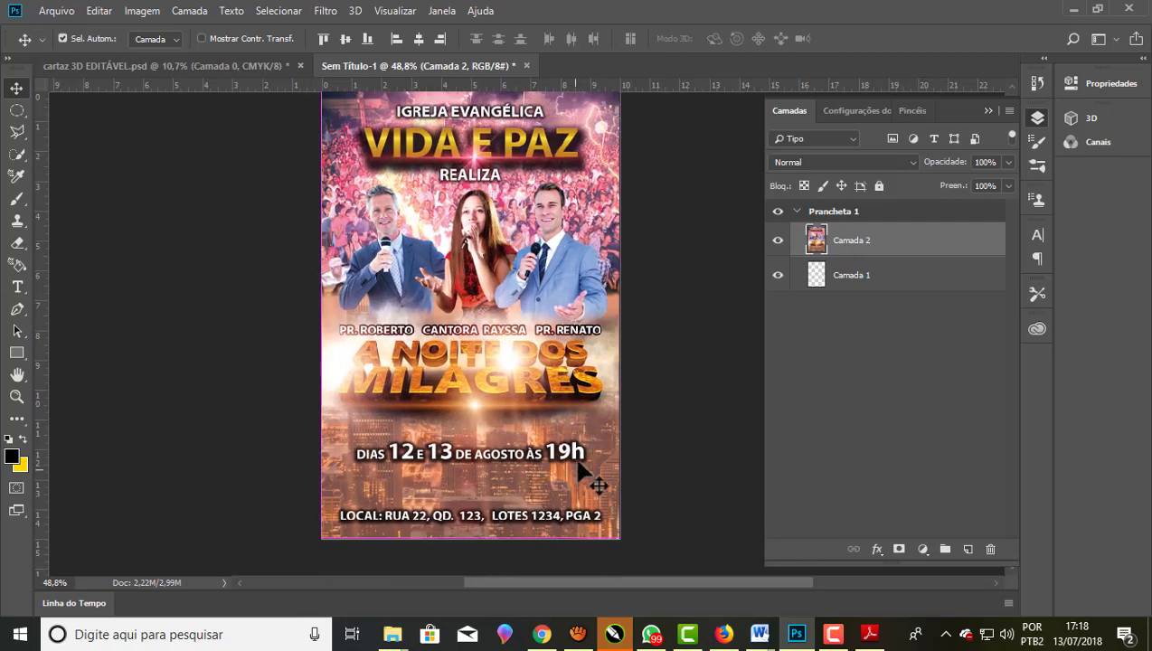
scroll(631, 458, up, 1)
scroll(620, 425, up, 1)
drag(592, 300, 594, 301)
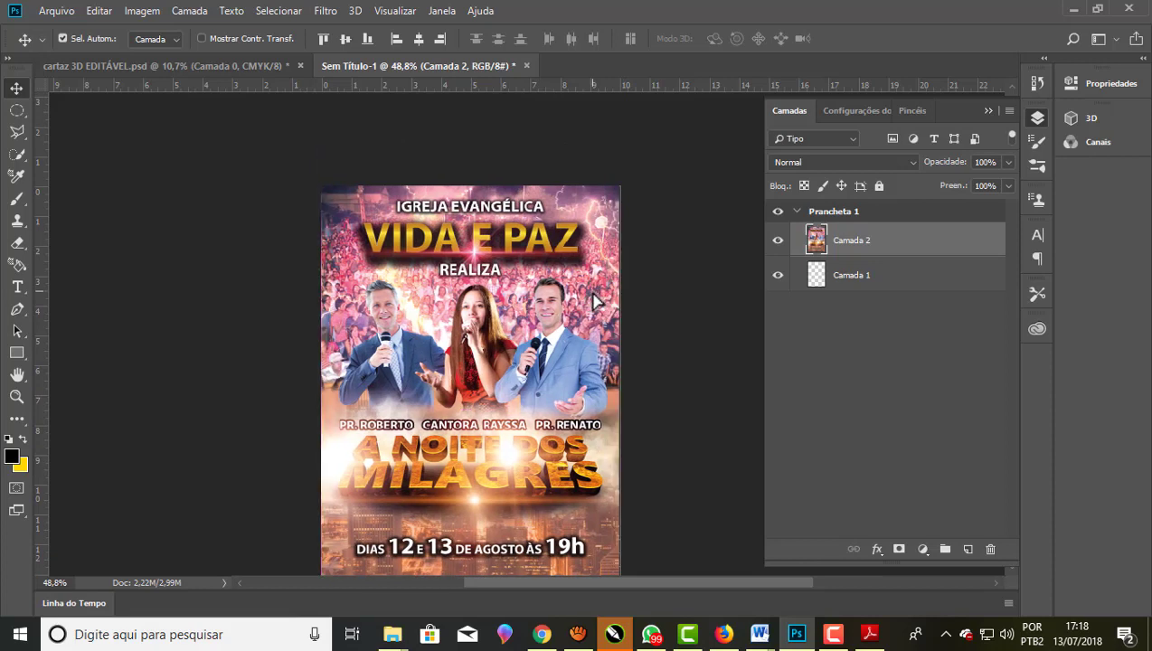
scroll(594, 302, down, 1)
scroll(594, 301, down, 1)
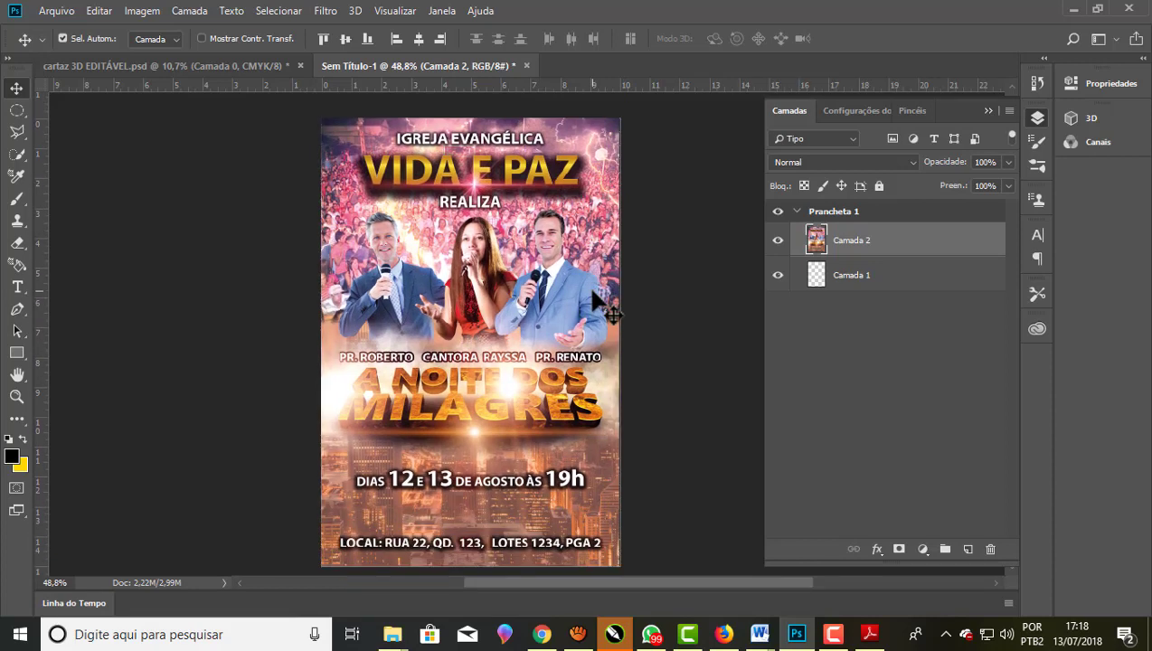
scroll(594, 301, down, 1)
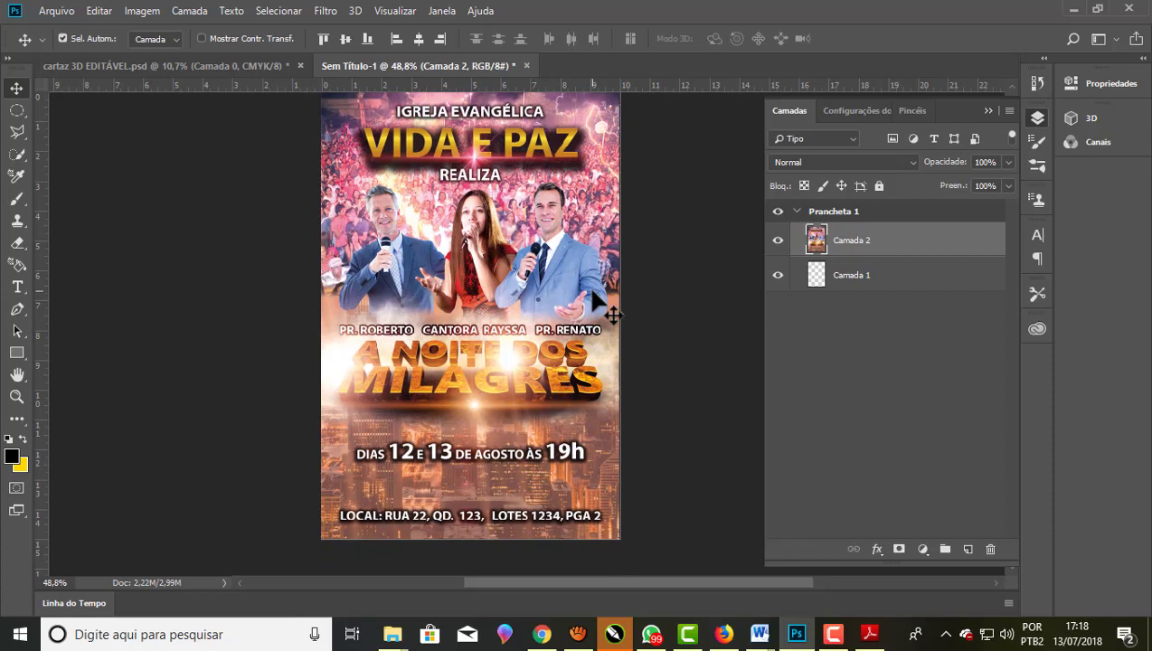
scroll(593, 299, up, 1)
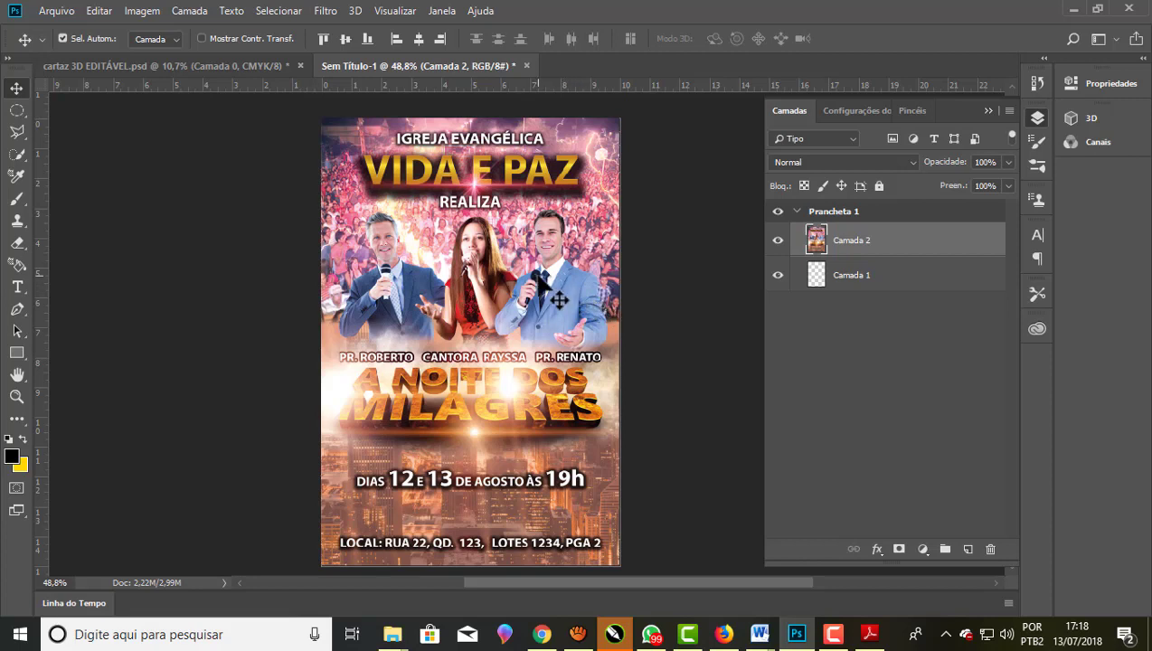
Save As PNG format, targeting the Imagens > AULAS folder
click(45, 13)
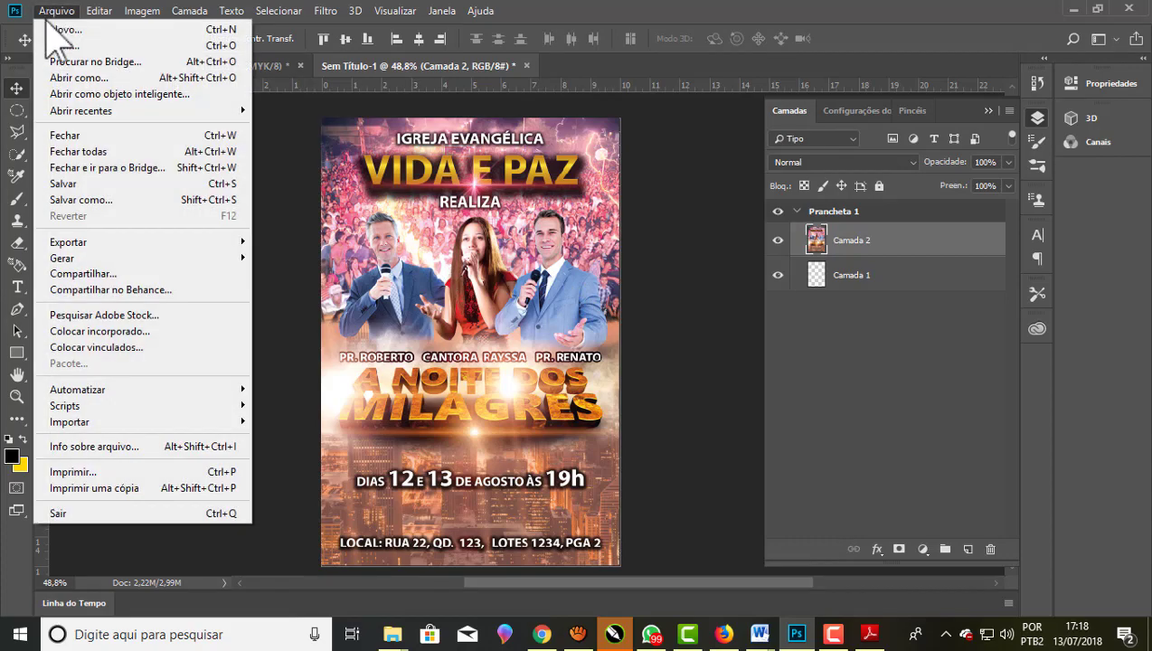
click(105, 200)
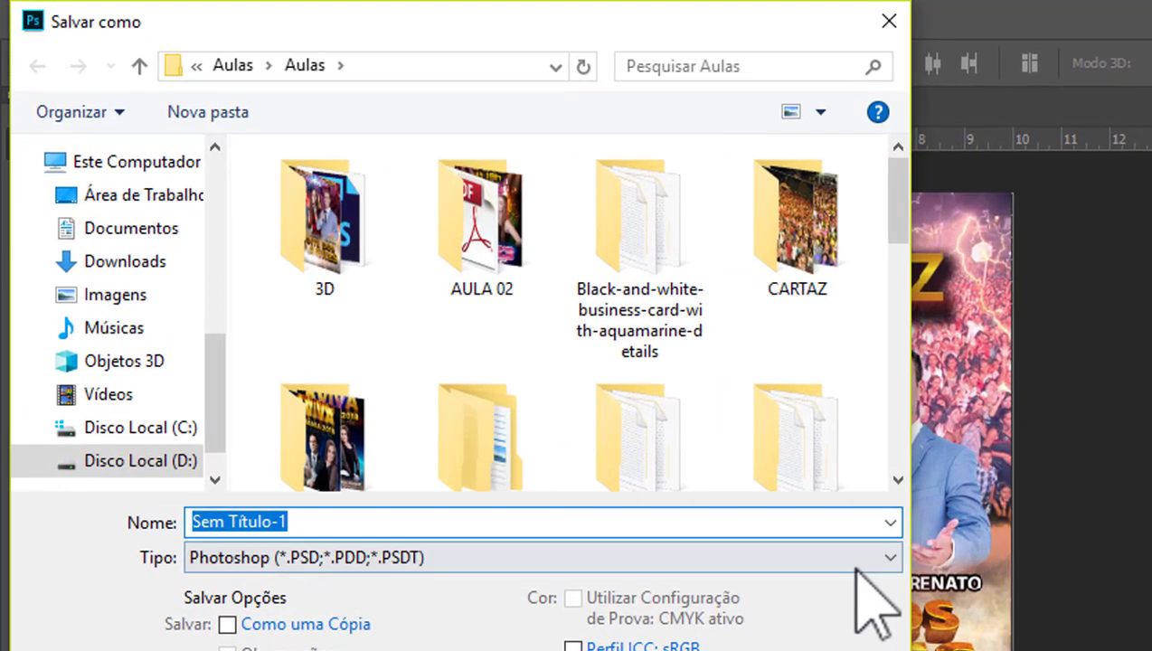
click(750, 493)
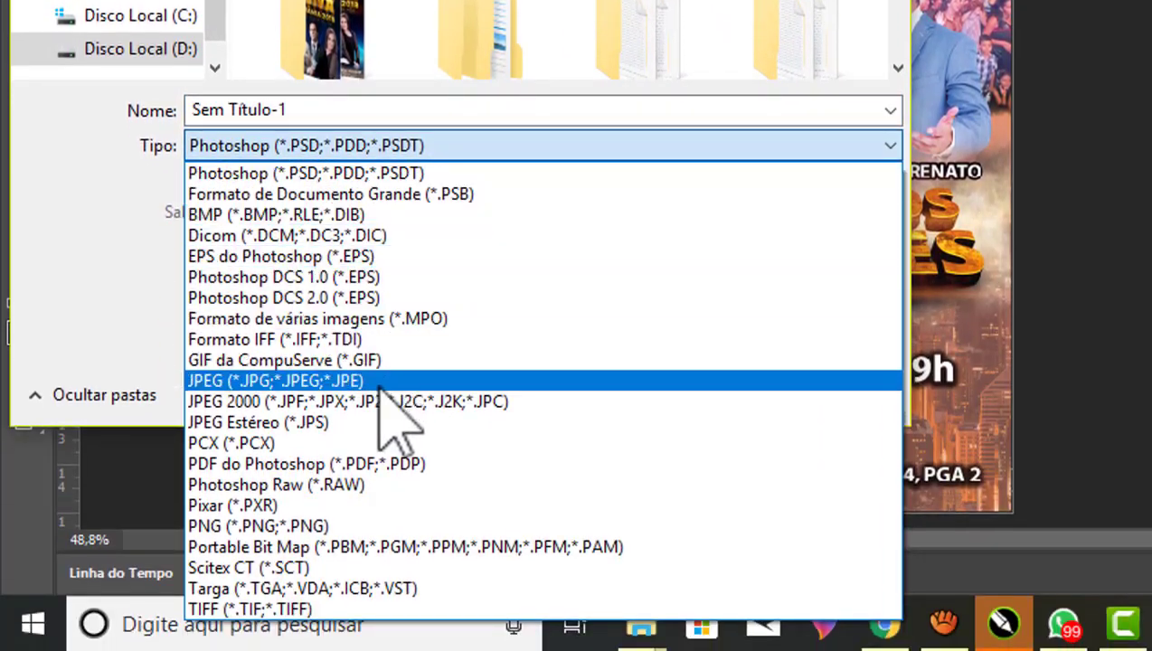
click(304, 528)
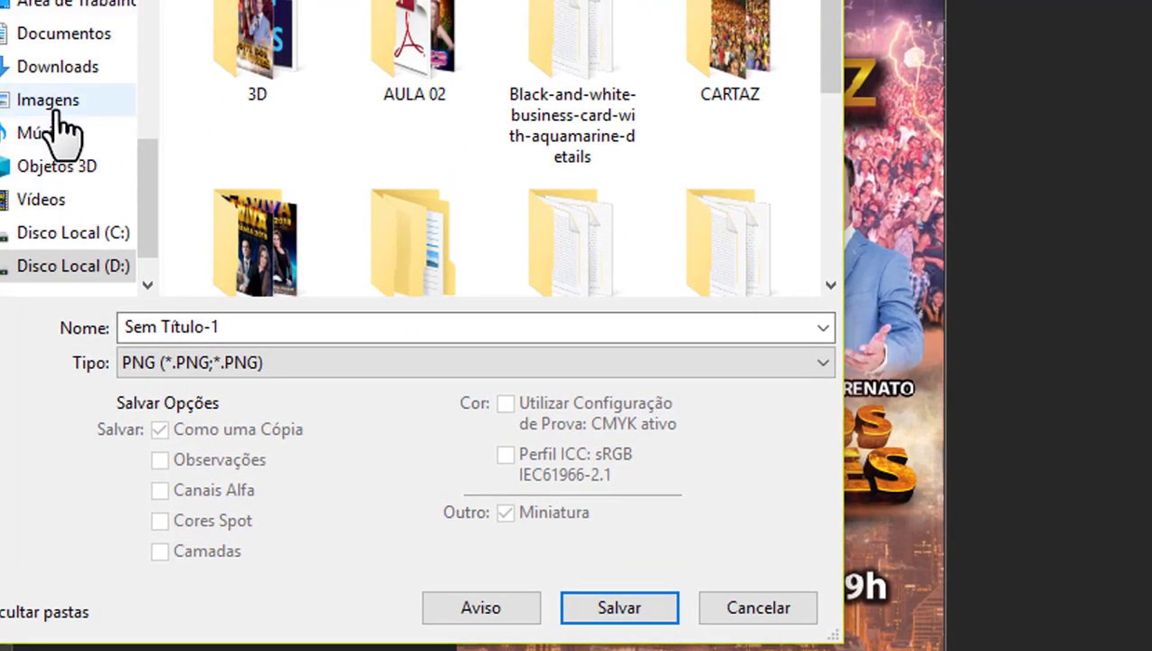
click(56, 112)
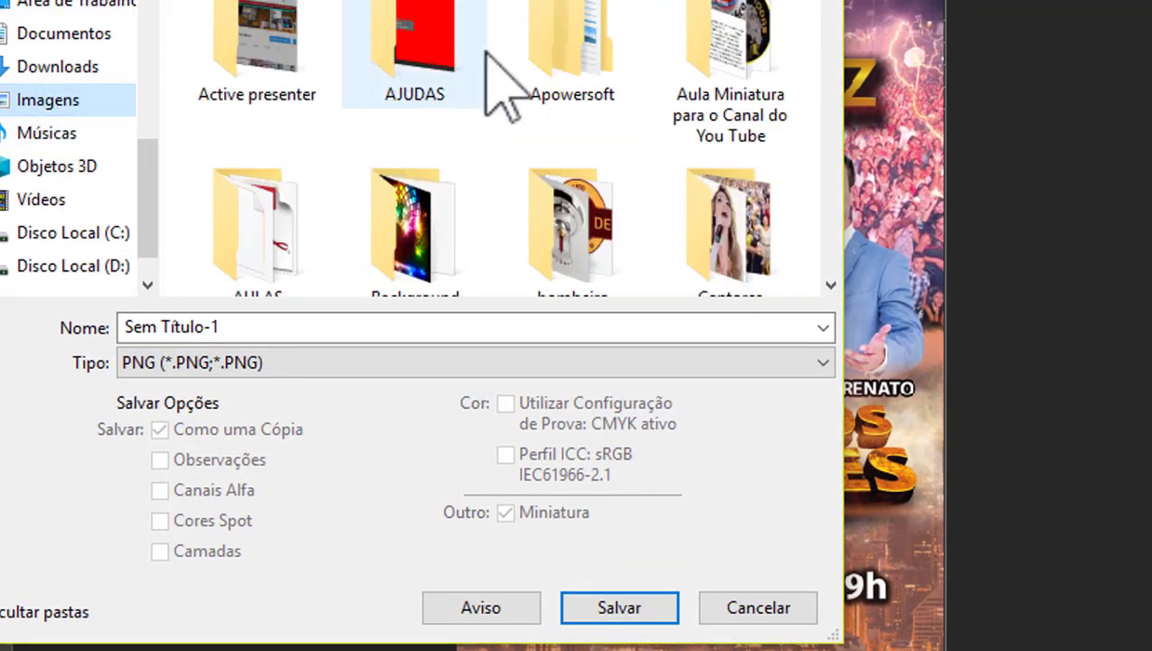
scroll(450, 97, down, 1)
click(282, 206)
double_click(279, 207)
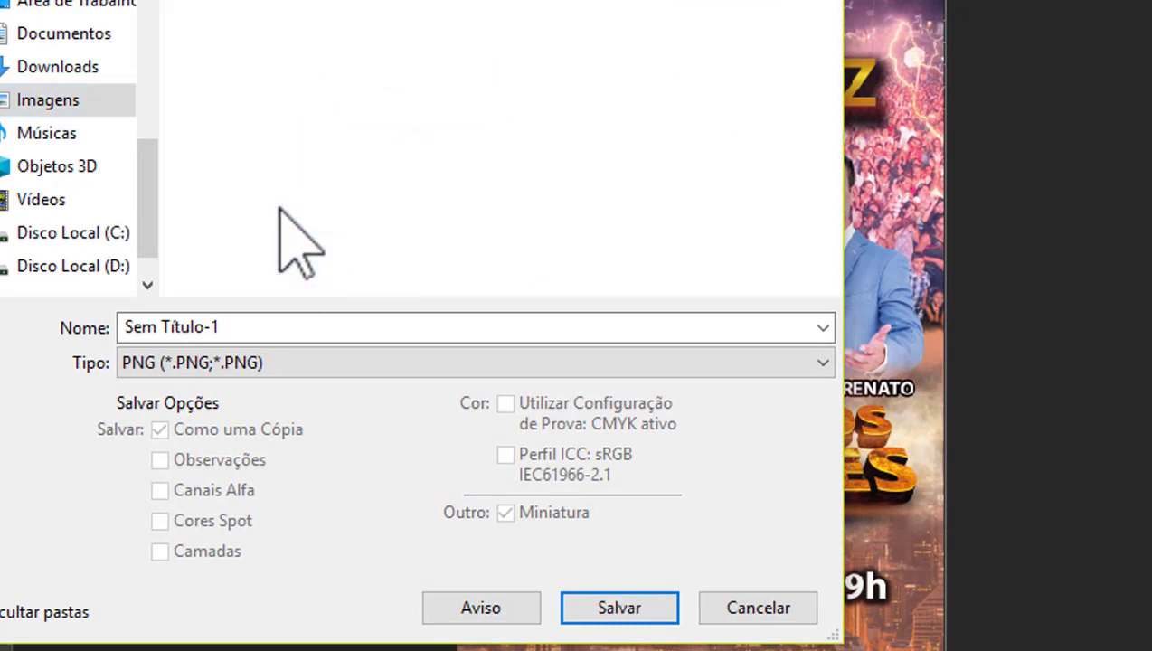
Name the file FaceBook and save it, keeping the Grande PNG size option
click(237, 331)
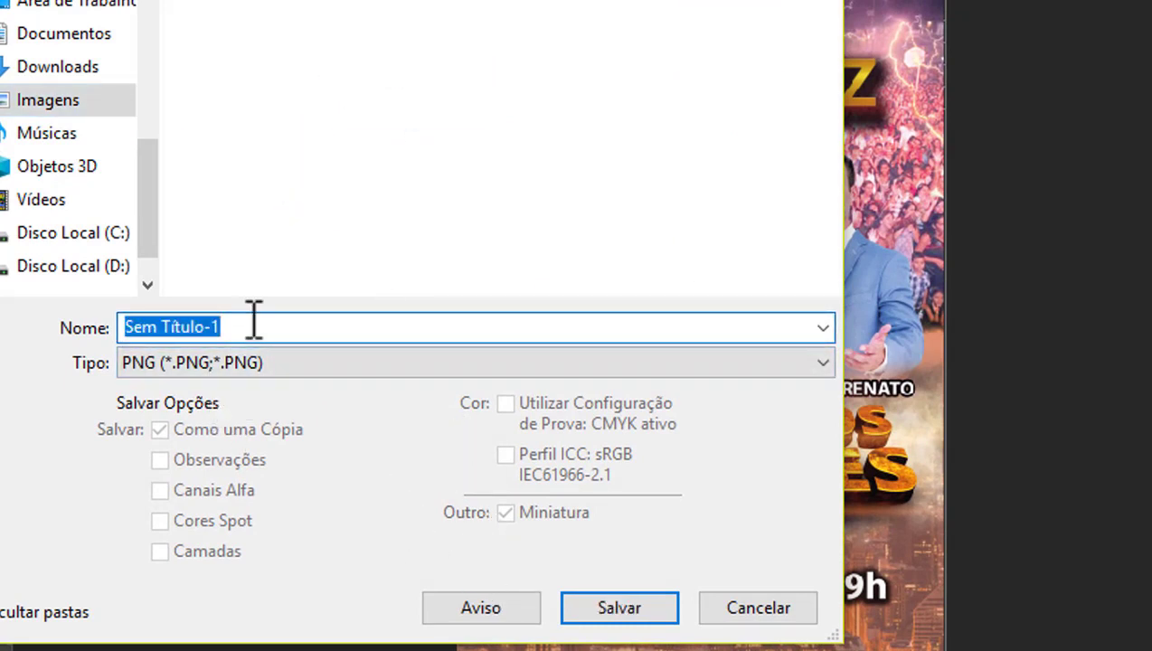
text(FaceN)
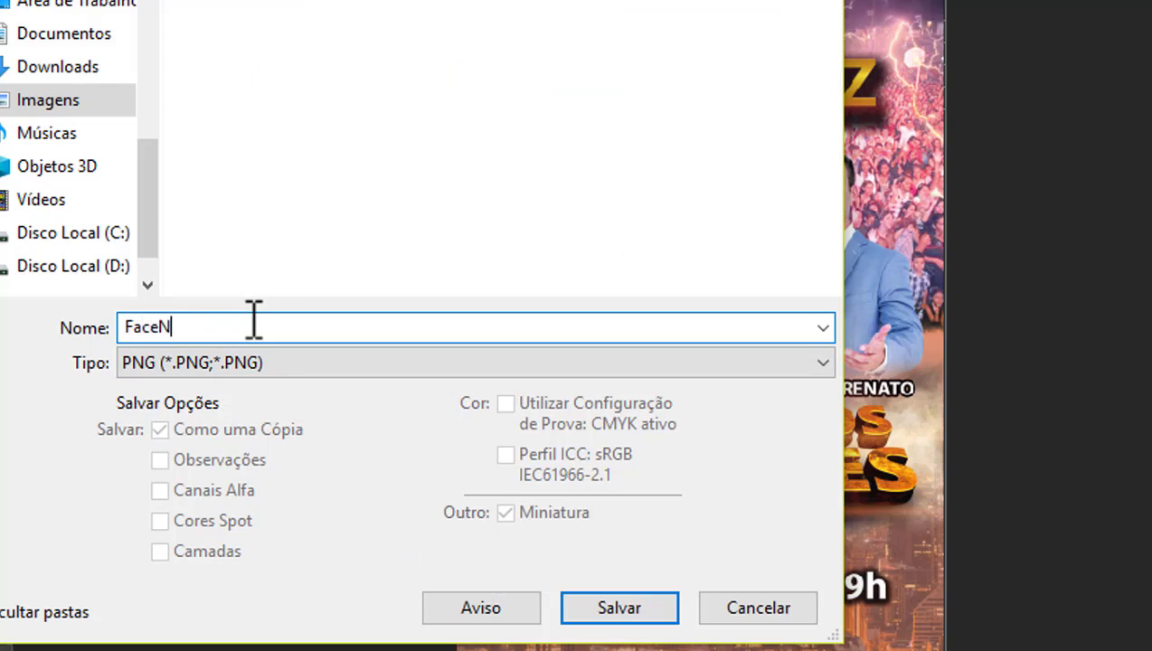
key(BackSpace)
click(619, 608)
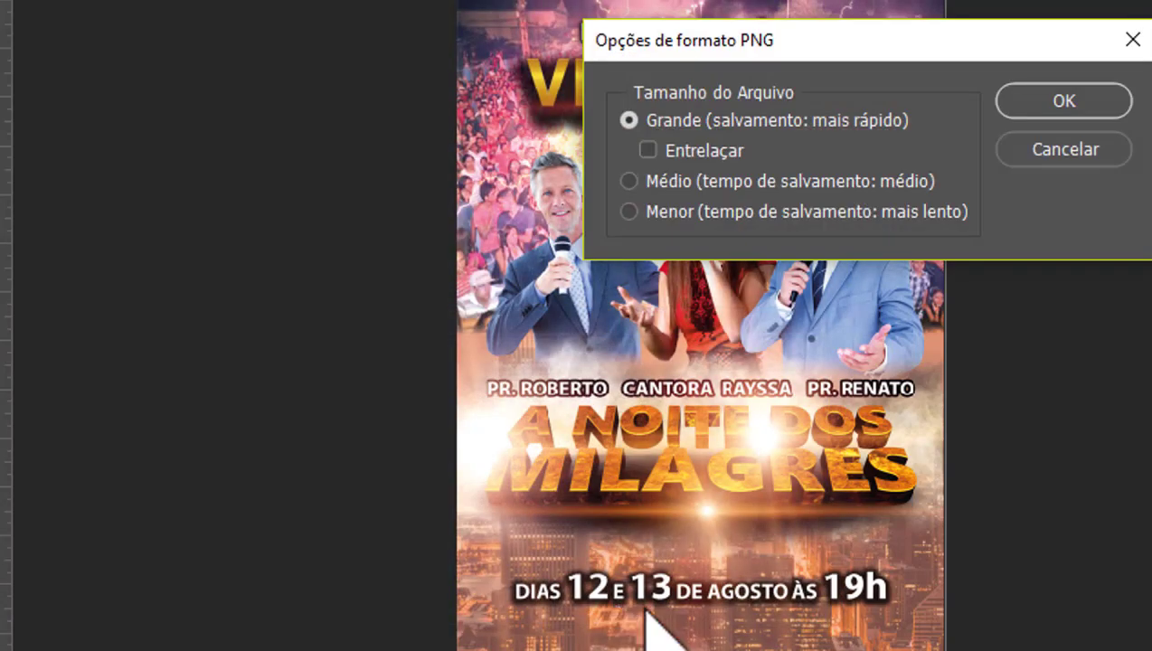
click(1054, 102)
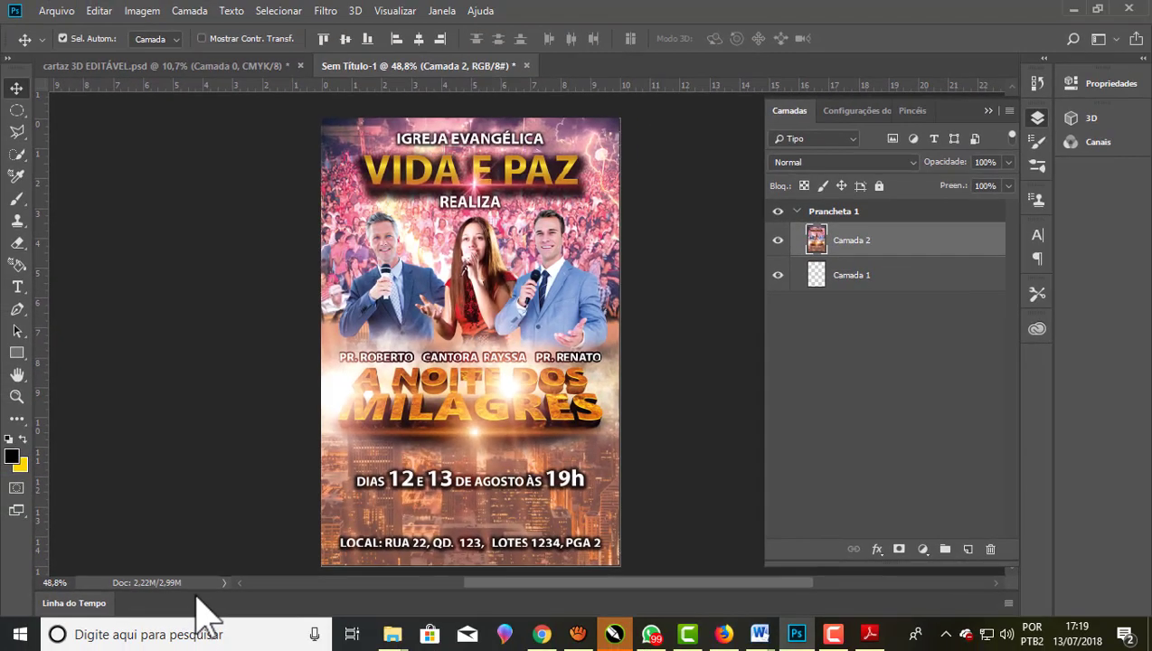
mouse_move(390, 634)
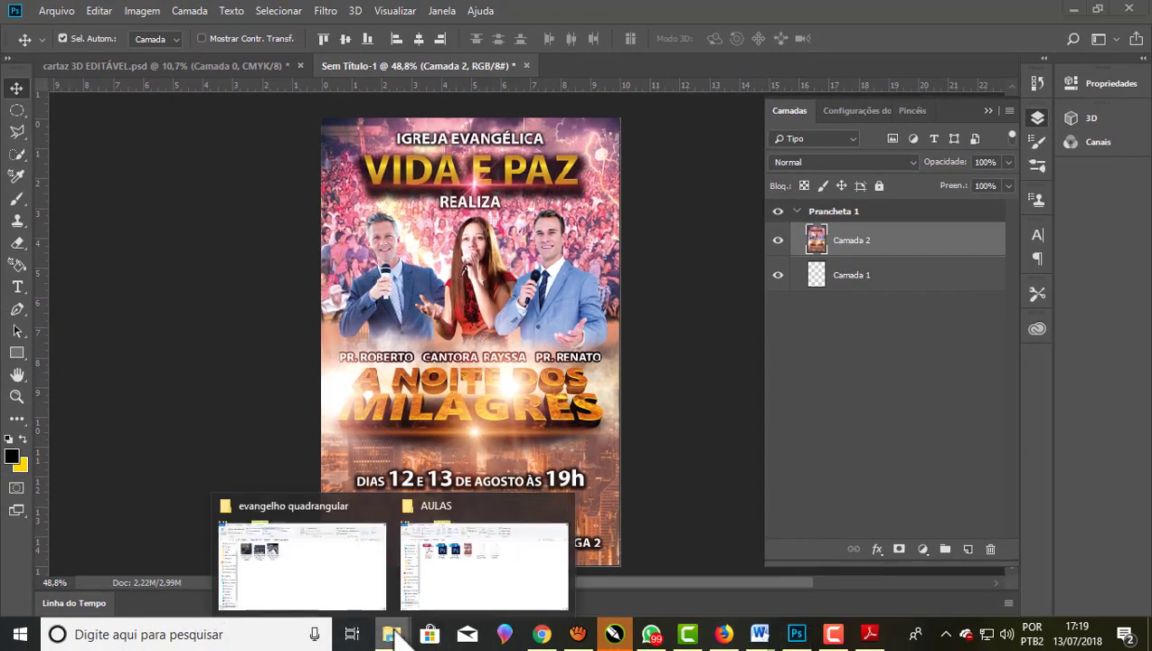
Select FaceBook in AULAS to confirm 720 × 1080 and preview it in Photo Viewer
click(454, 577)
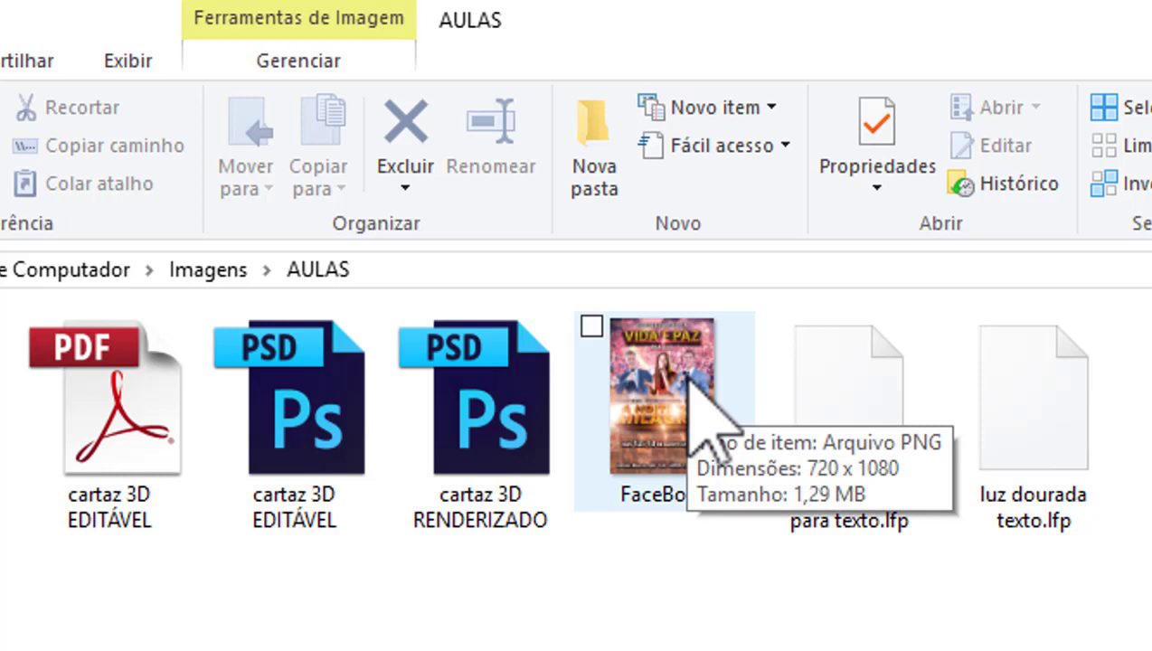
click(688, 376)
double_click(689, 374)
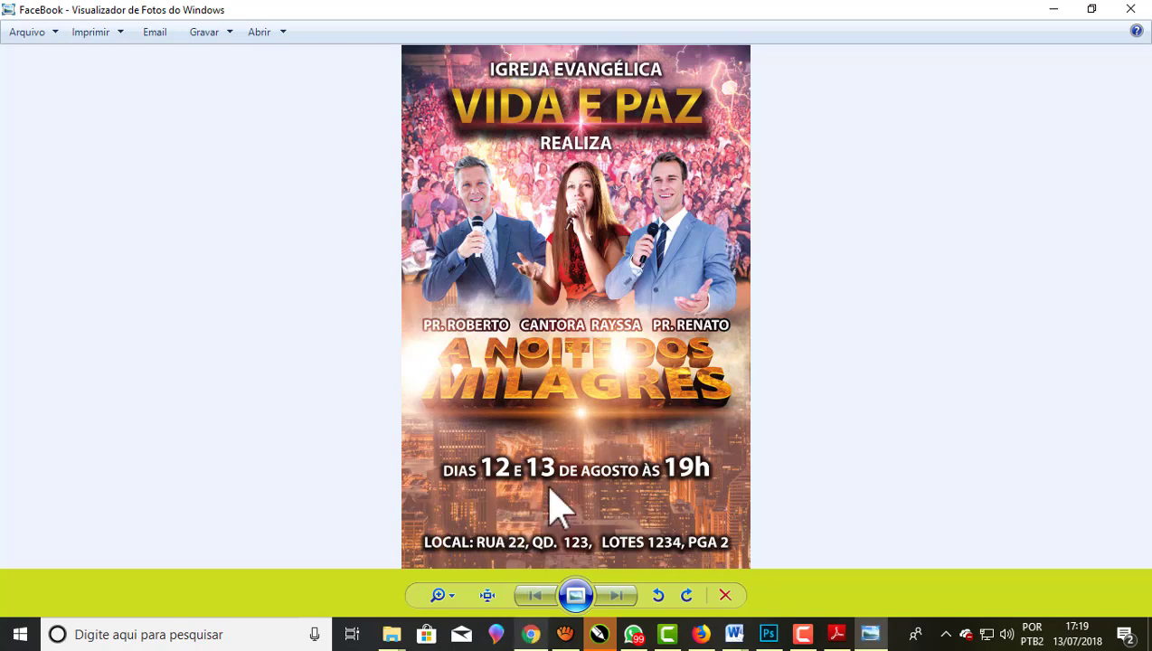
Start a new Foto/vídeo upload post on the JM Design Gráfico Facebook page
click(530, 634)
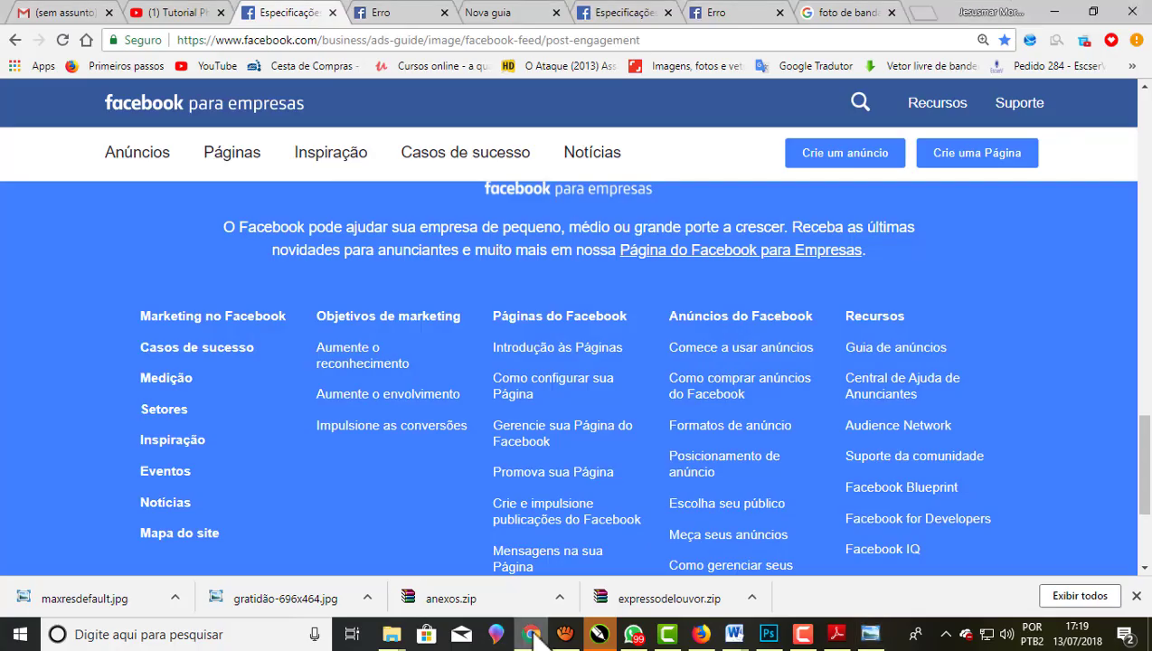
click(531, 634)
scroll(547, 368, down, 1)
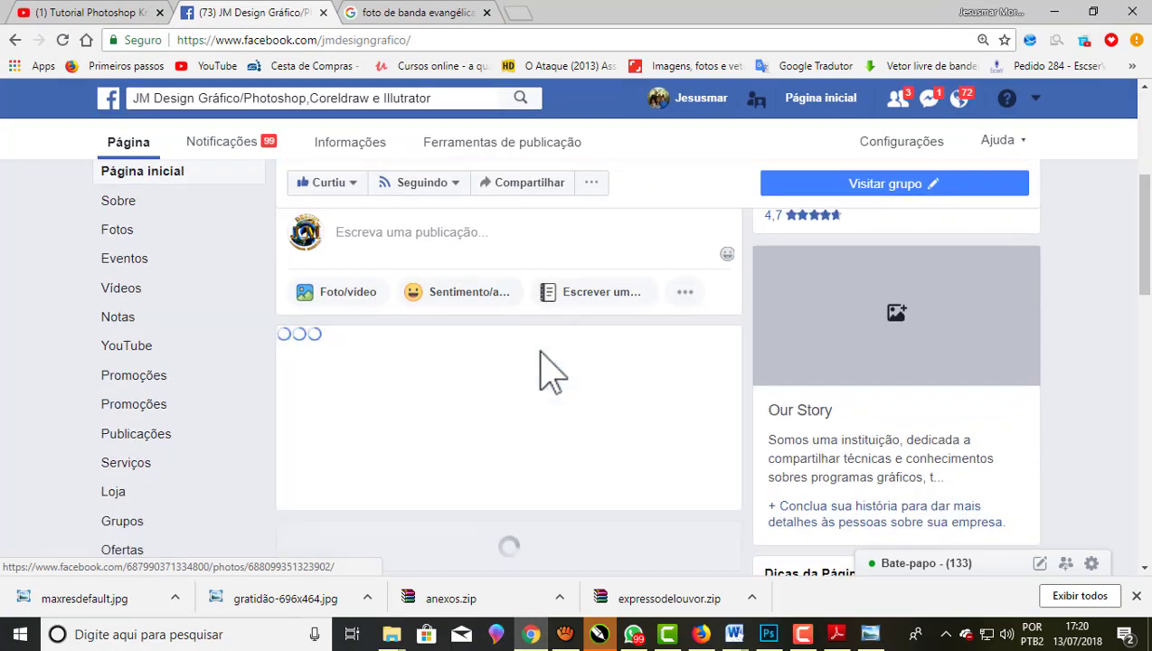
click(344, 294)
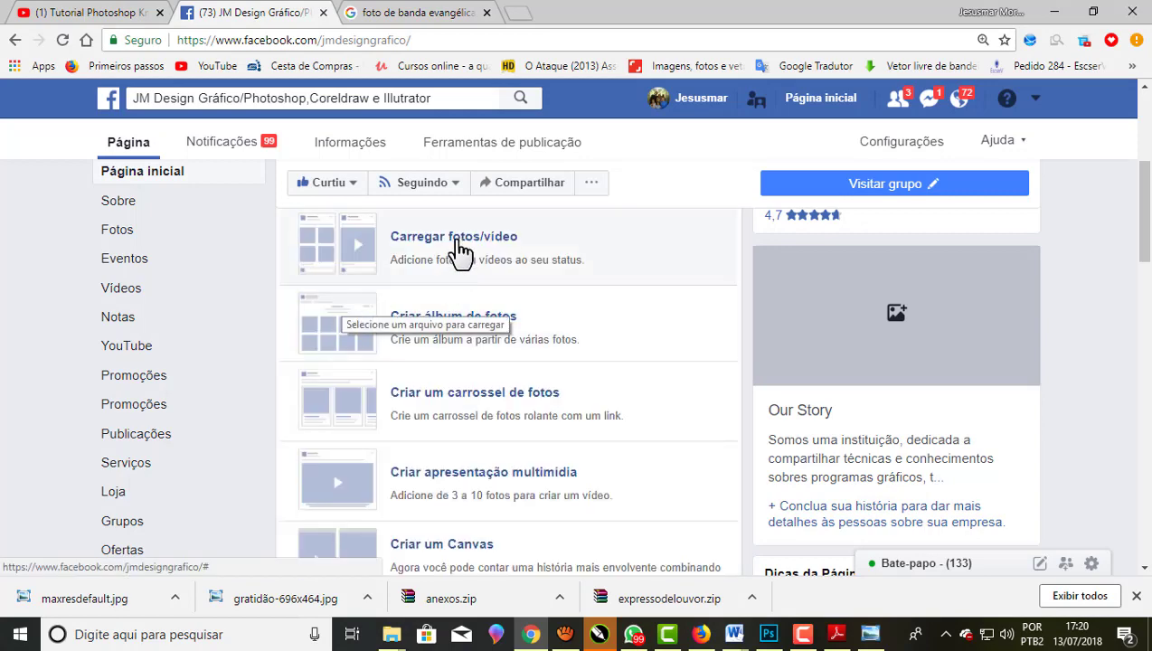
click(456, 242)
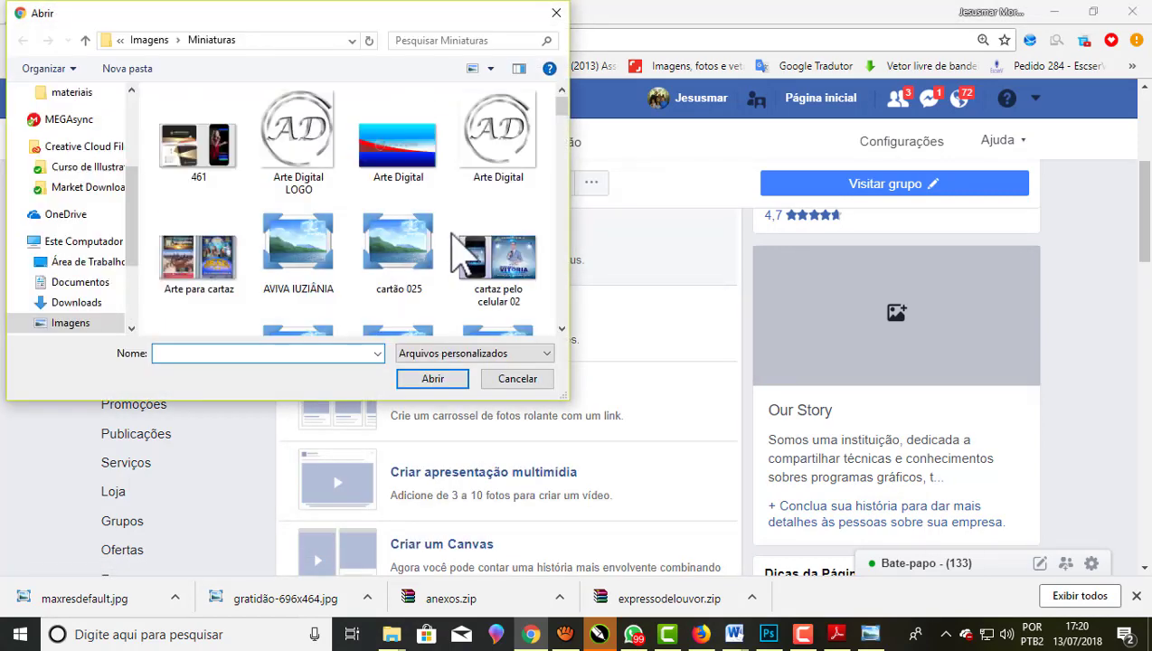
Attach the FaceBook image from Imagens > AULAS to the post
click(87, 302)
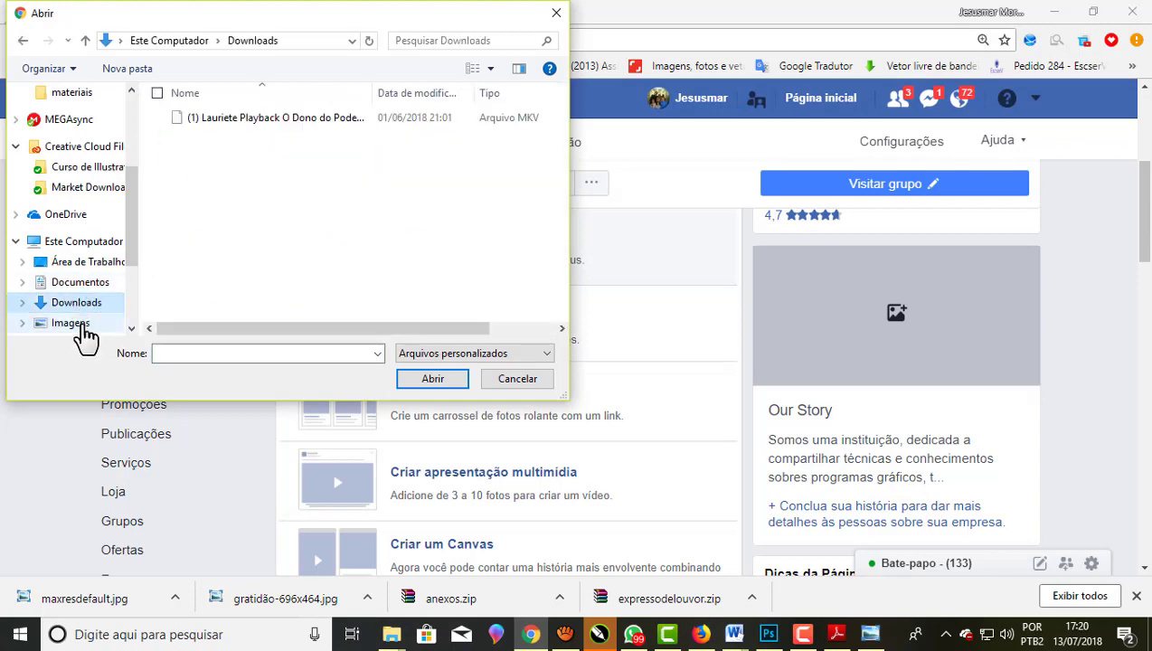
click(79, 331)
scroll(307, 213, down, 1)
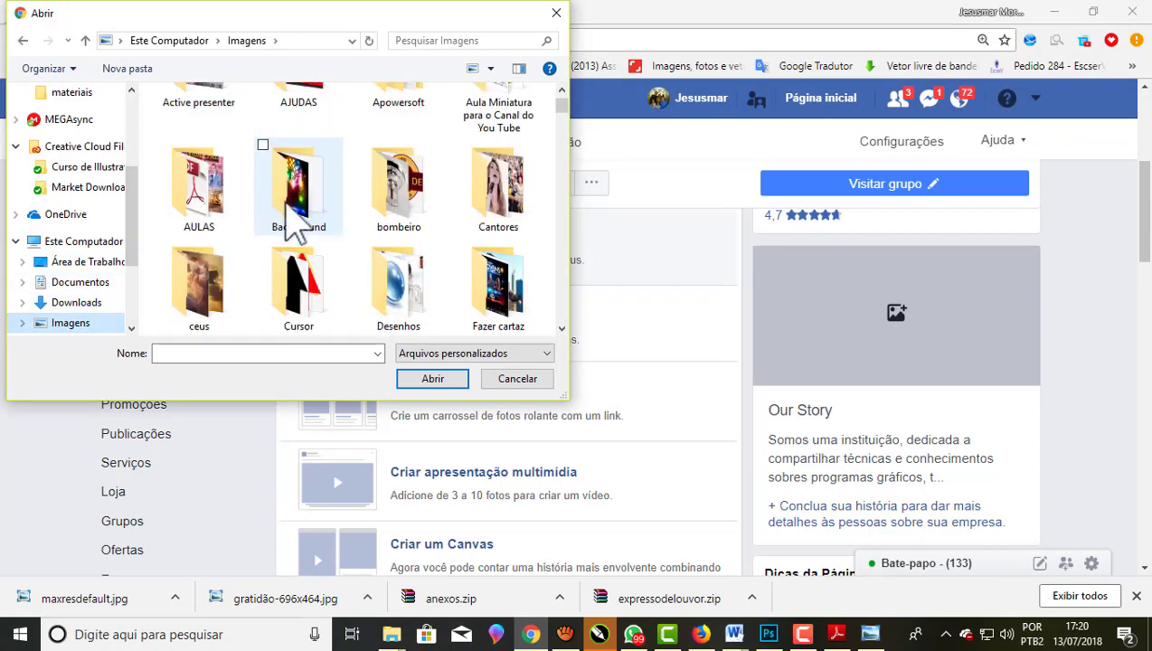
double_click(206, 207)
click(205, 147)
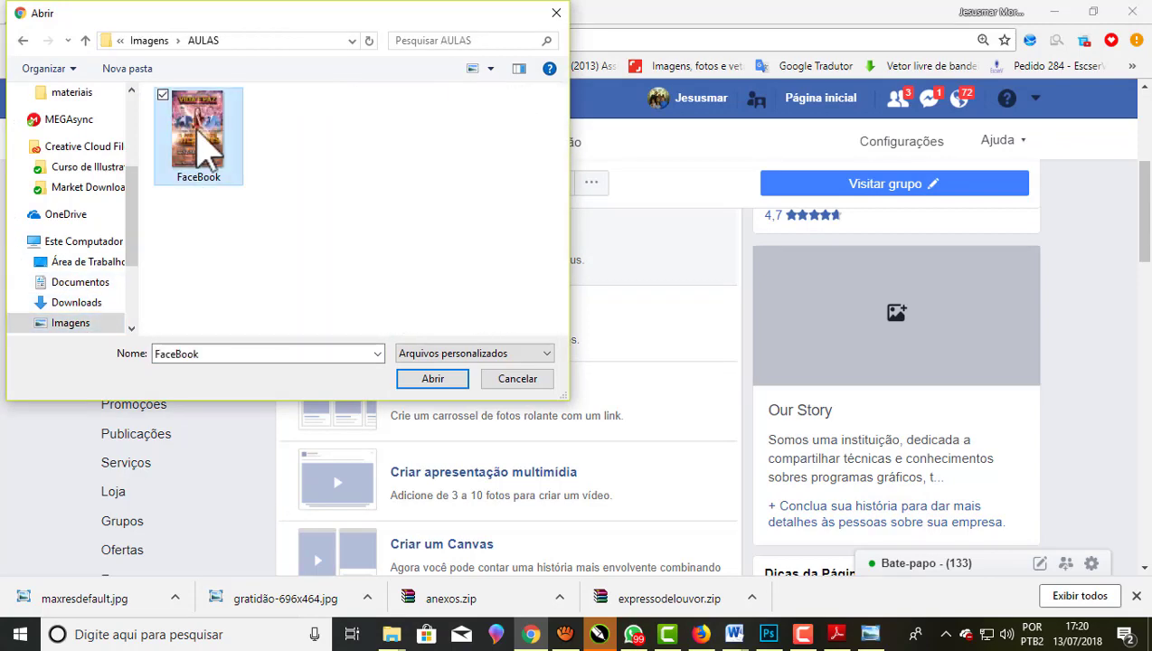
click(442, 383)
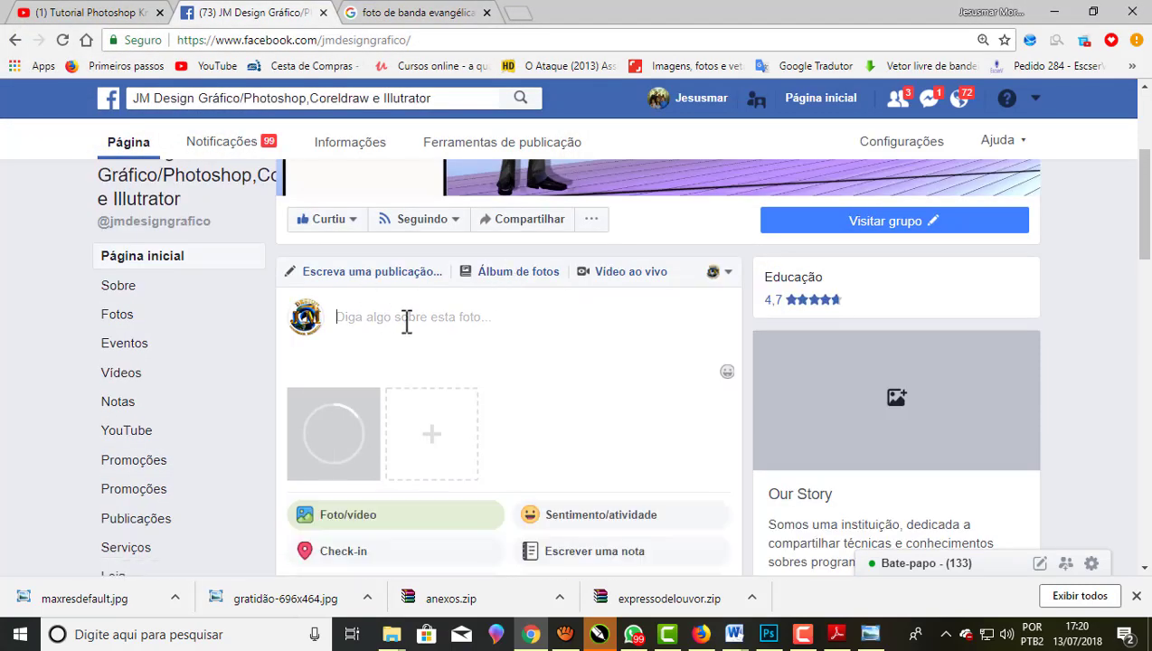
Enter the caption 'Vídeo aula cartaz em Photoshop' on the poster post and publish it with Publicar
text(Vídeo aula cartaz em Photoshop)
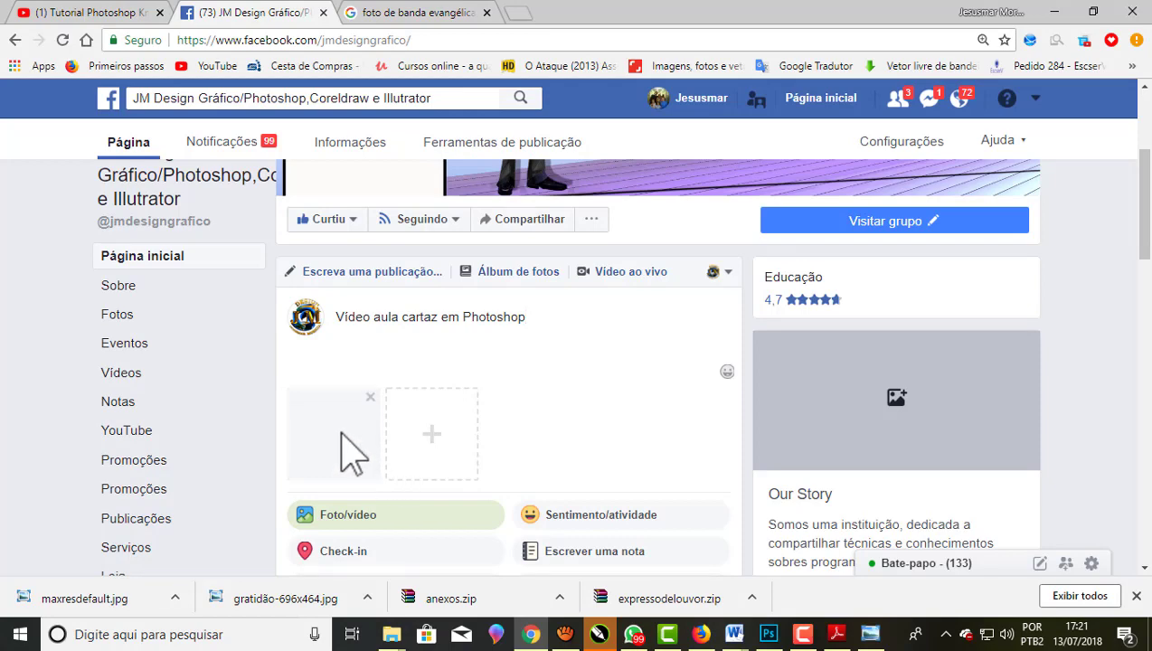
scroll(478, 437, down, 1)
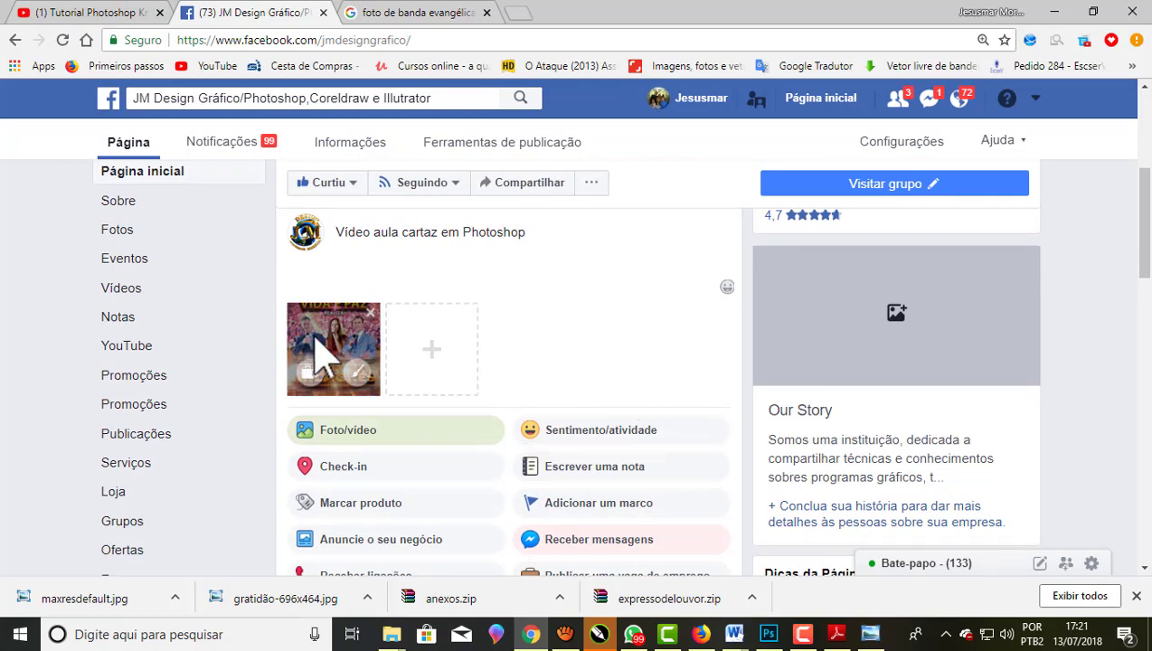
scroll(314, 338, down, 3)
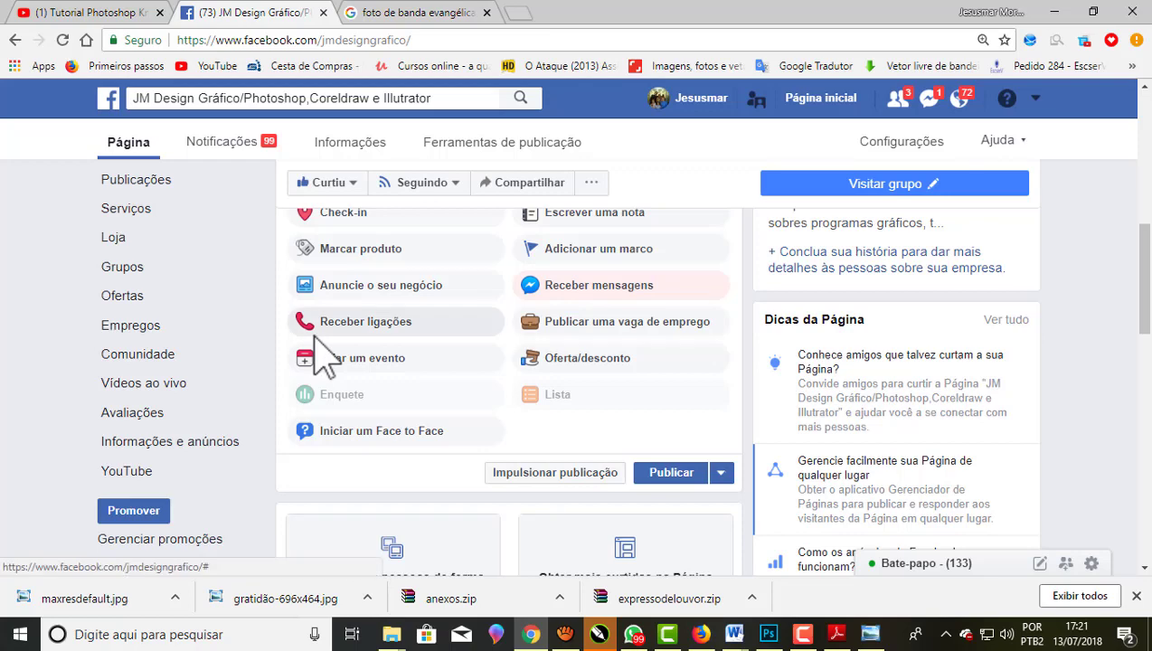
scroll(309, 336, up, 3)
scroll(317, 341, down, 1)
scroll(326, 357, down, 2)
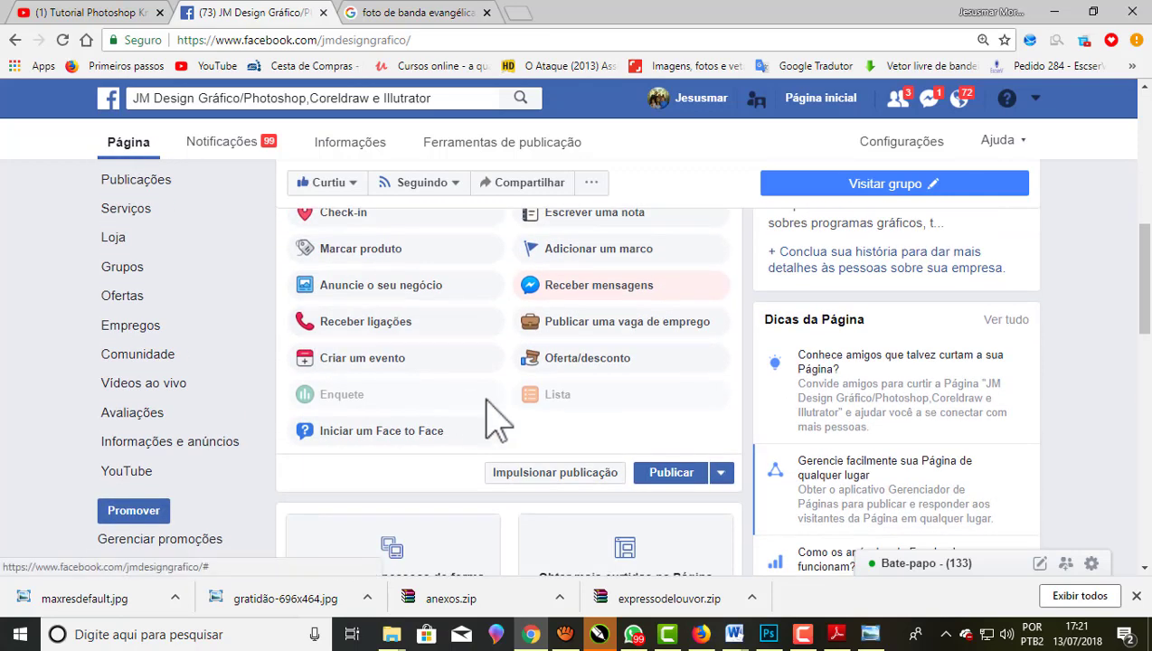
click(672, 477)
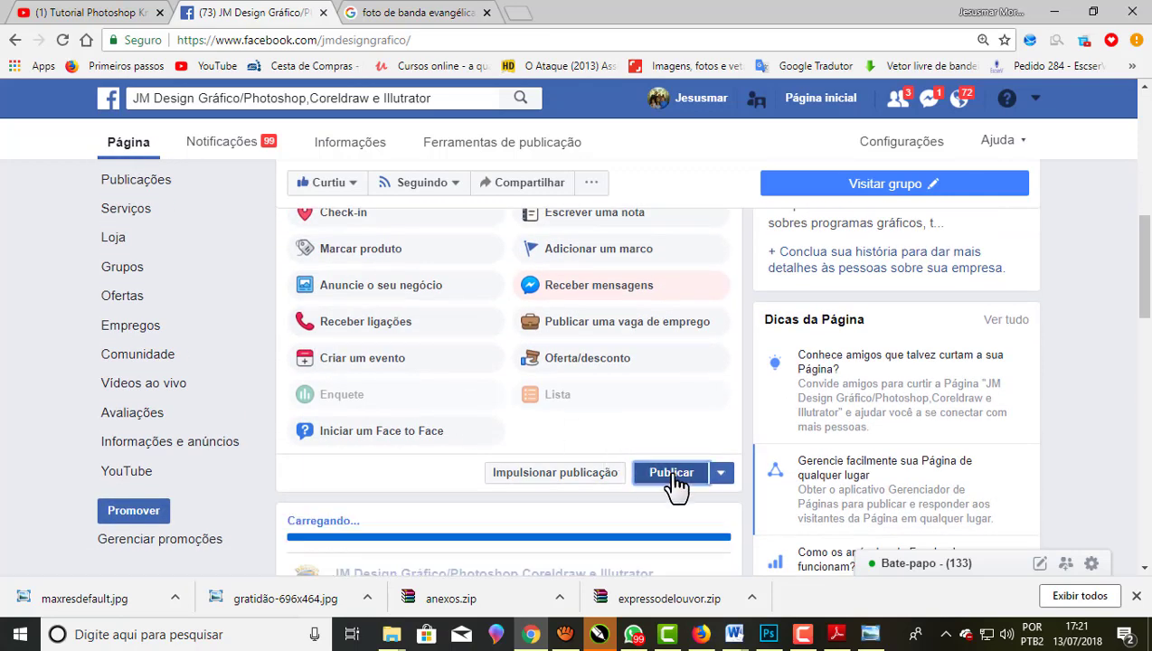
Scroll the JM Design Gráfico page timeline to review the new poster post's caption and full image
scroll(673, 487, up, 3)
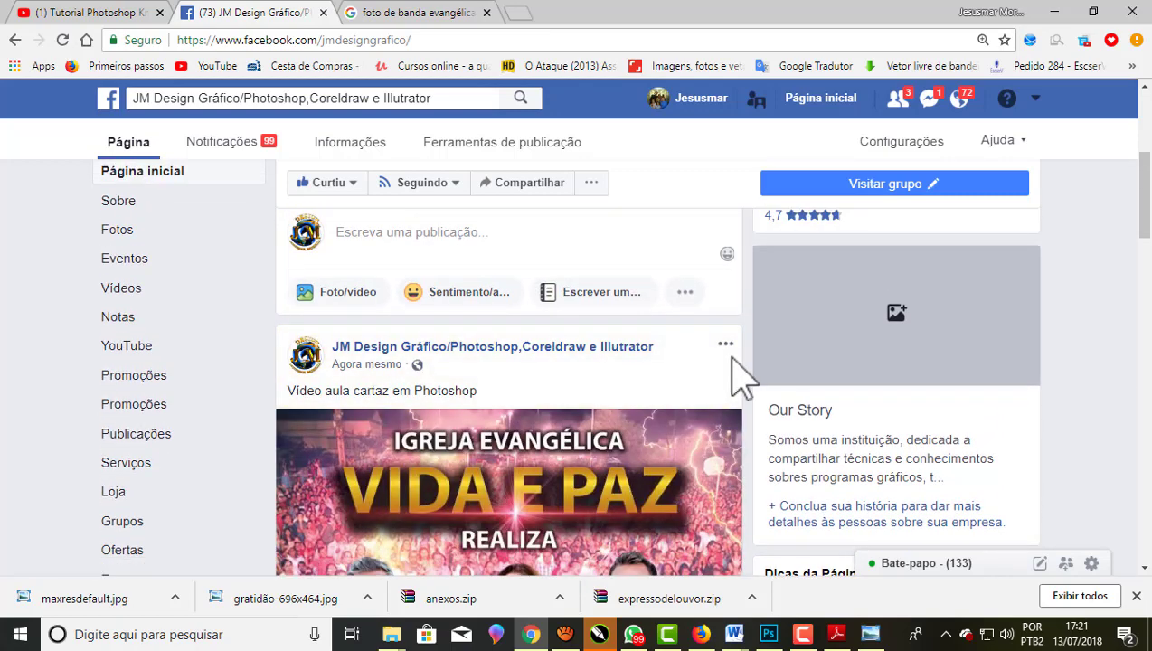
scroll(737, 373, down, 1)
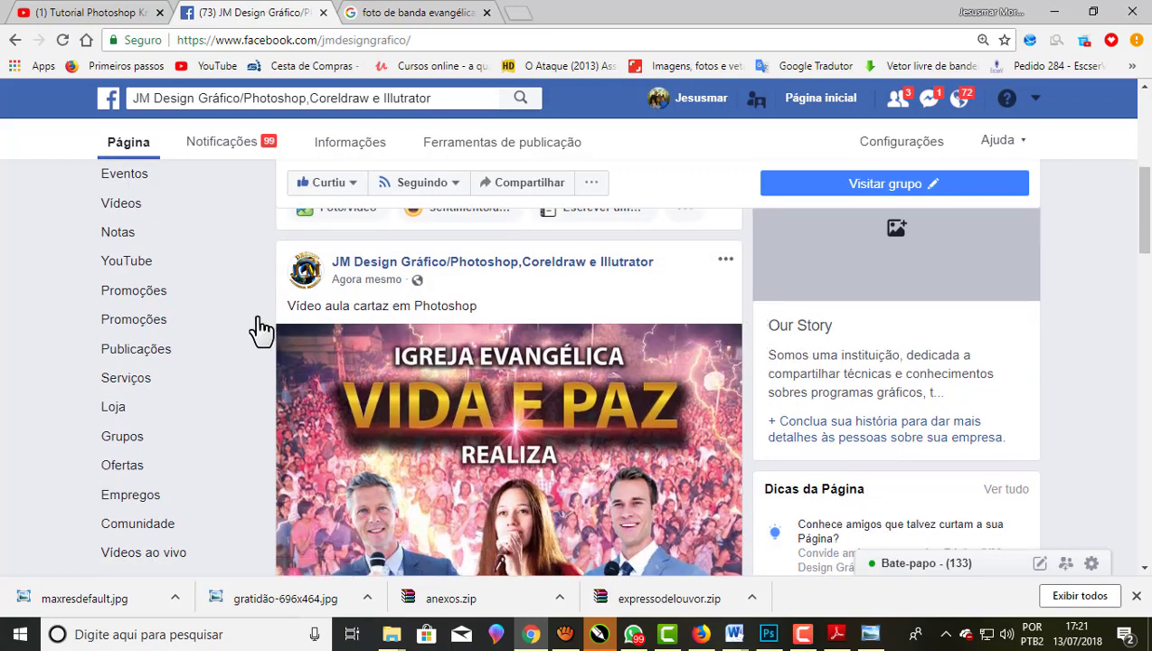
scroll(746, 312, down, 1)
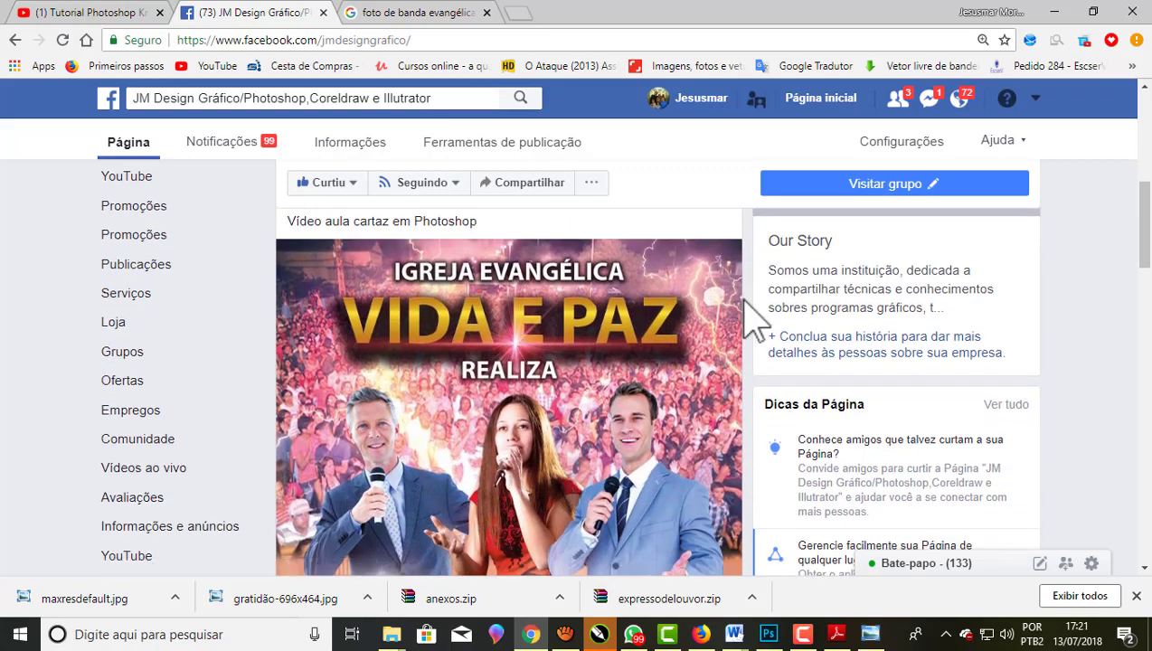
scroll(746, 312, down, 2)
scroll(750, 316, down, 2)
scroll(751, 316, down, 1)
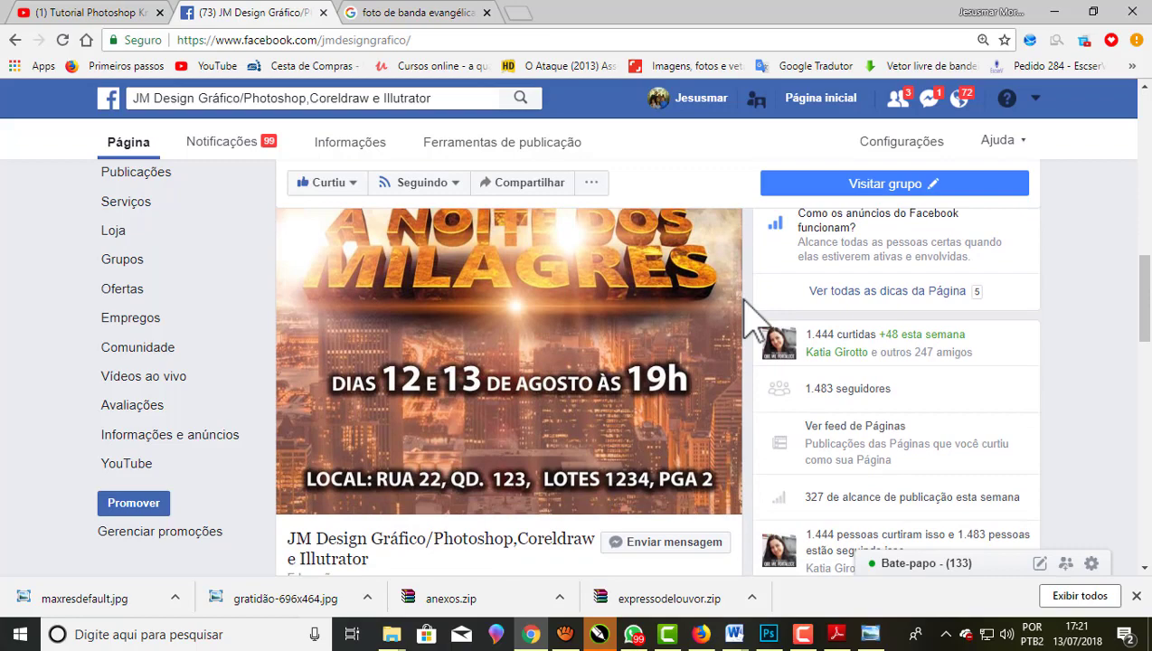
scroll(746, 312, up, 1)
scroll(746, 311, up, 3)
scroll(746, 312, up, 1)
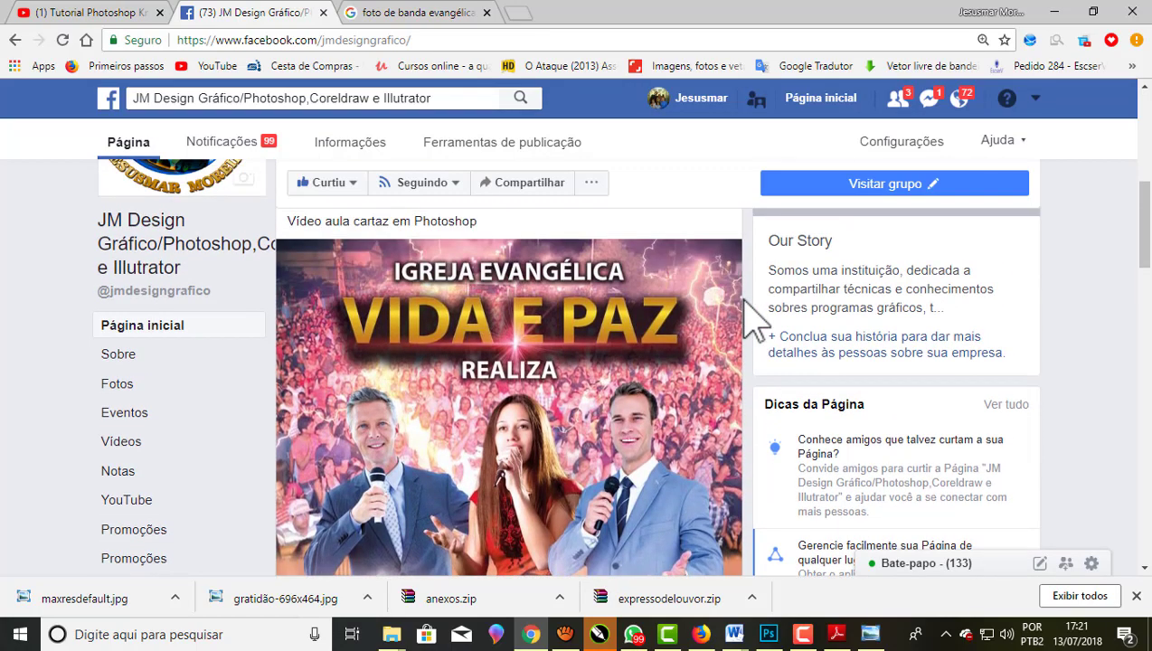
scroll(746, 311, up, 1)
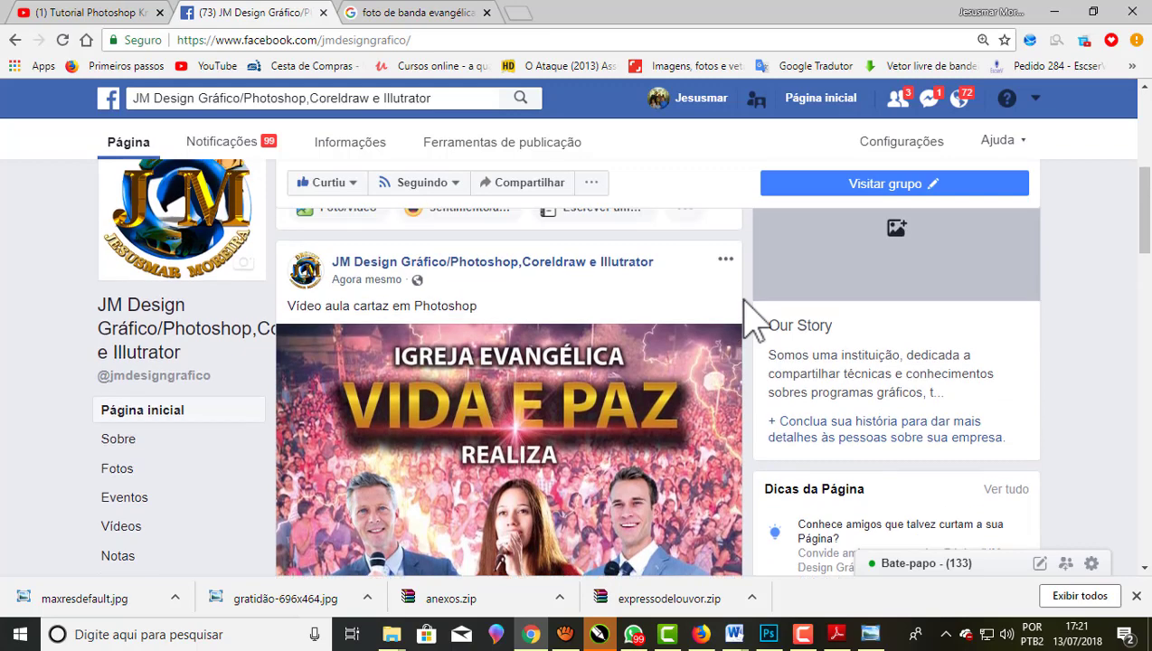
scroll(746, 312, down, 1)
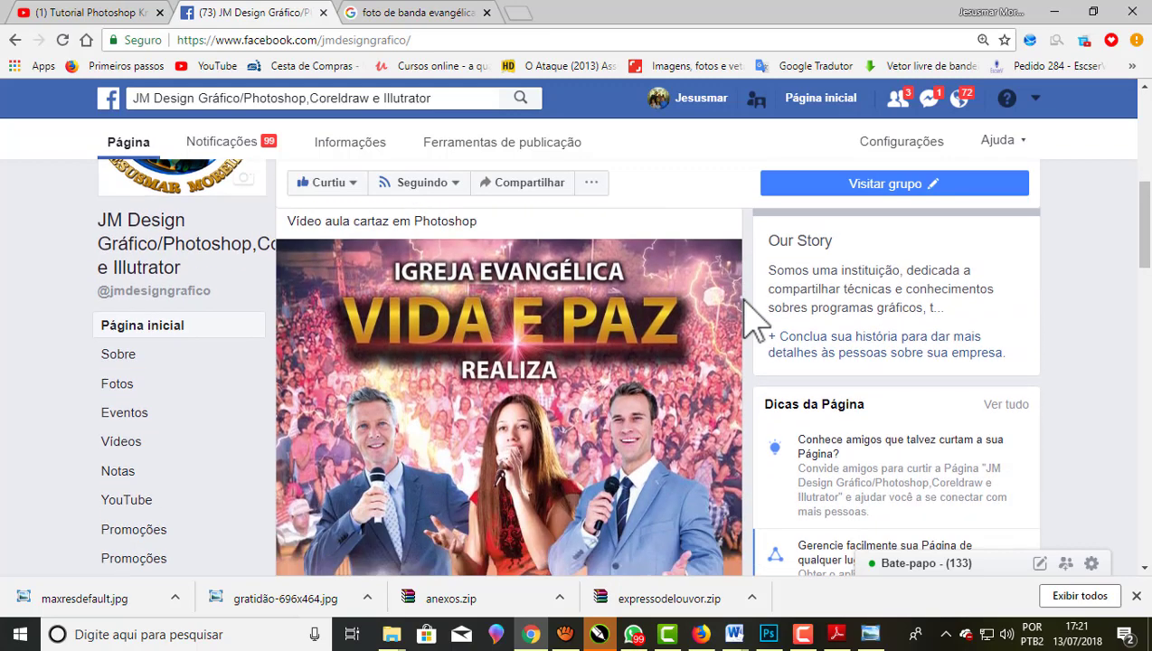
scroll(749, 315, down, 1)
scroll(751, 316, down, 1)
scroll(746, 303, down, 1)
scroll(745, 303, down, 2)
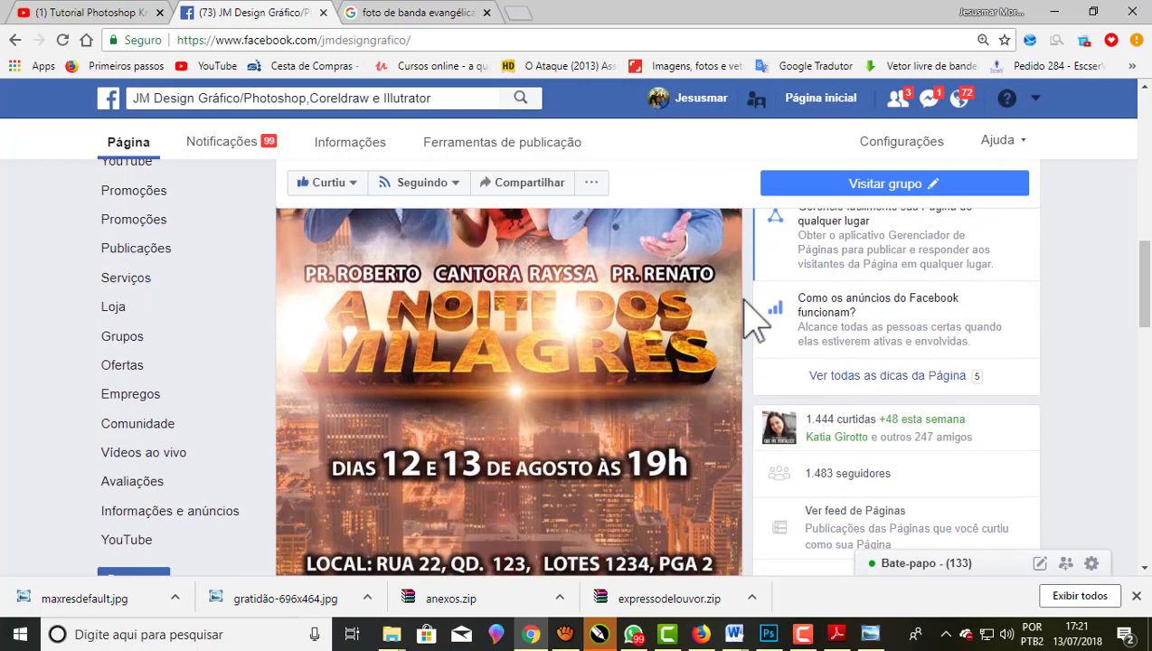
scroll(746, 303, down, 1)
scroll(745, 303, down, 1)
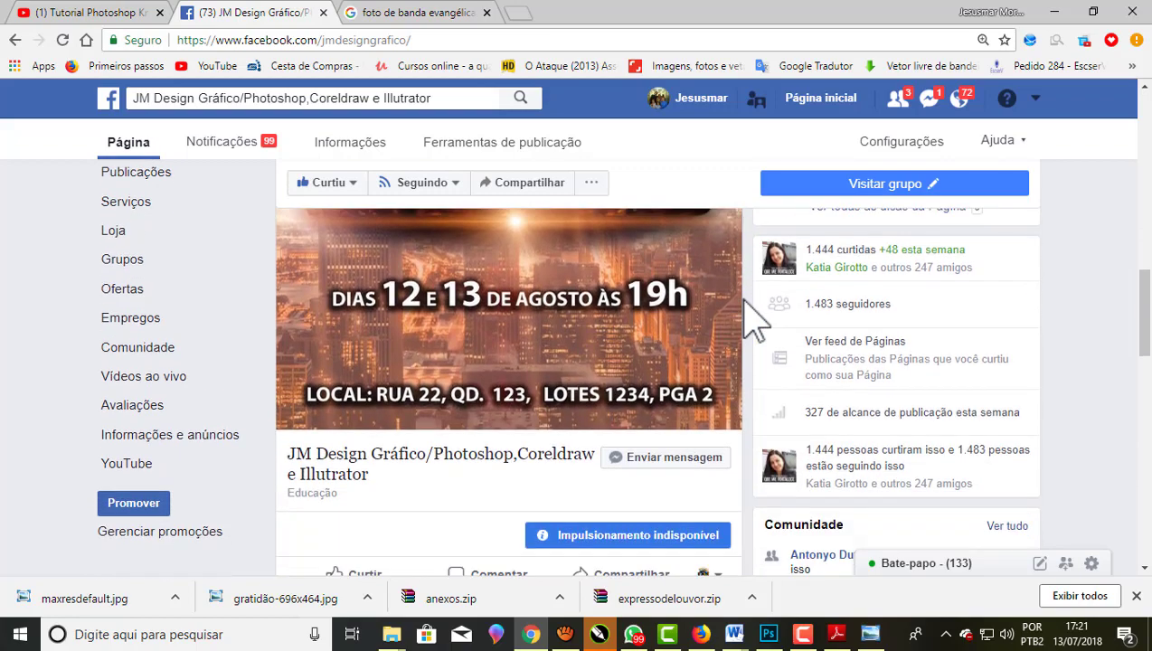
scroll(745, 321, up, 2)
scroll(746, 312, up, 1)
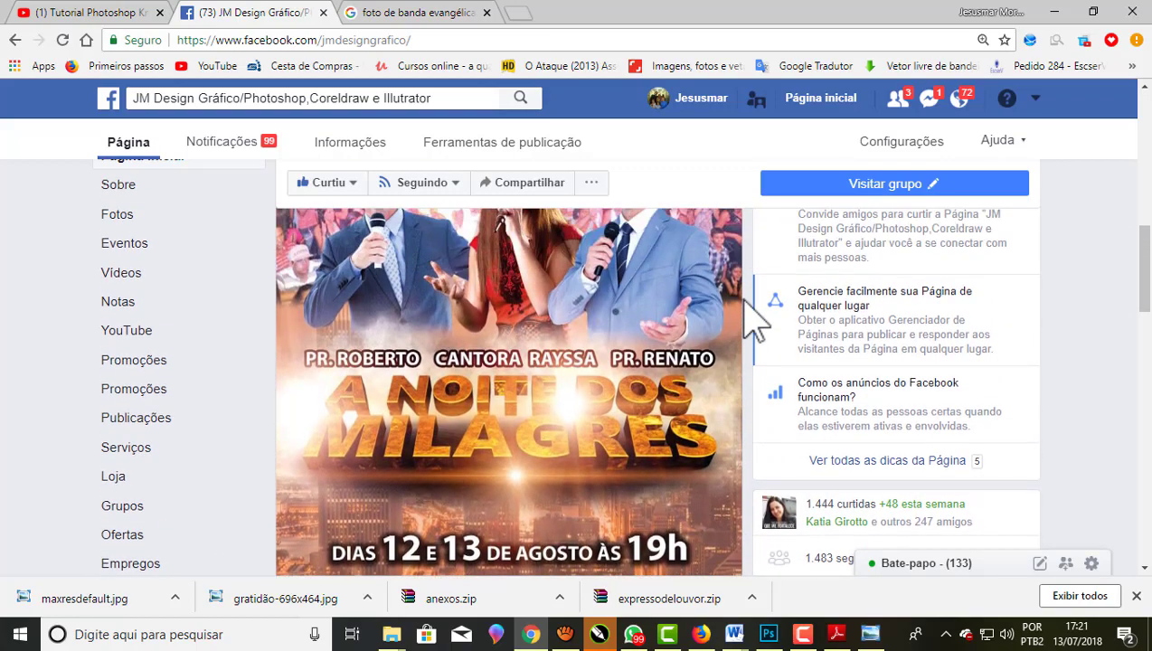
scroll(746, 312, up, 1)
scroll(746, 312, up, 1)
scroll(746, 312, up, 1)
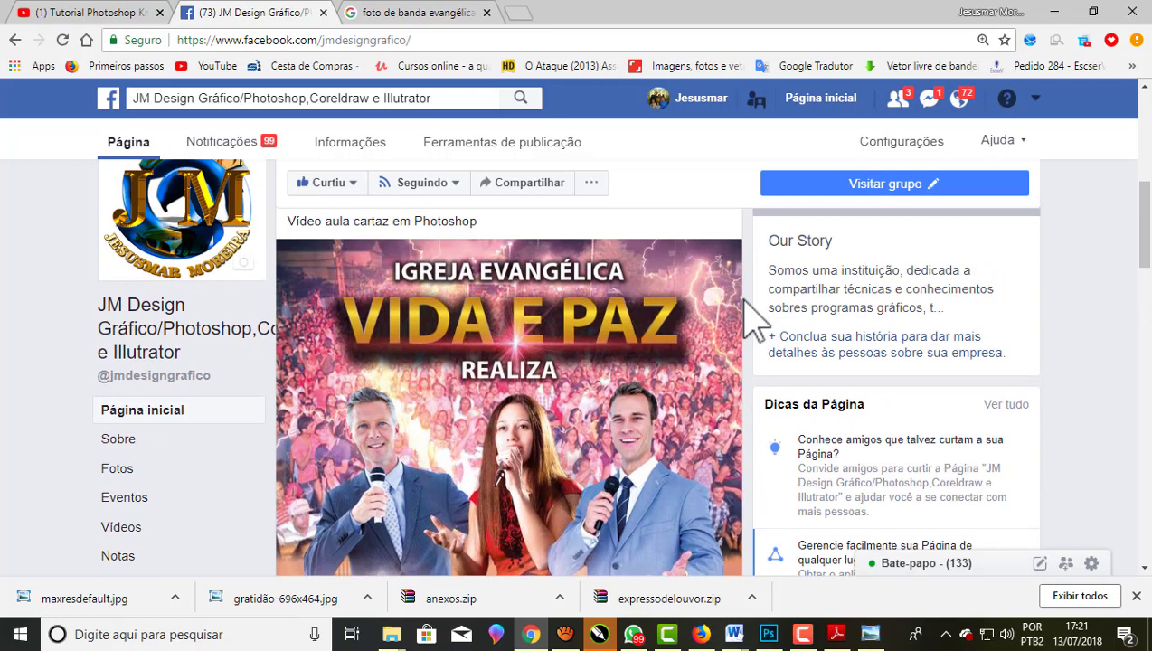